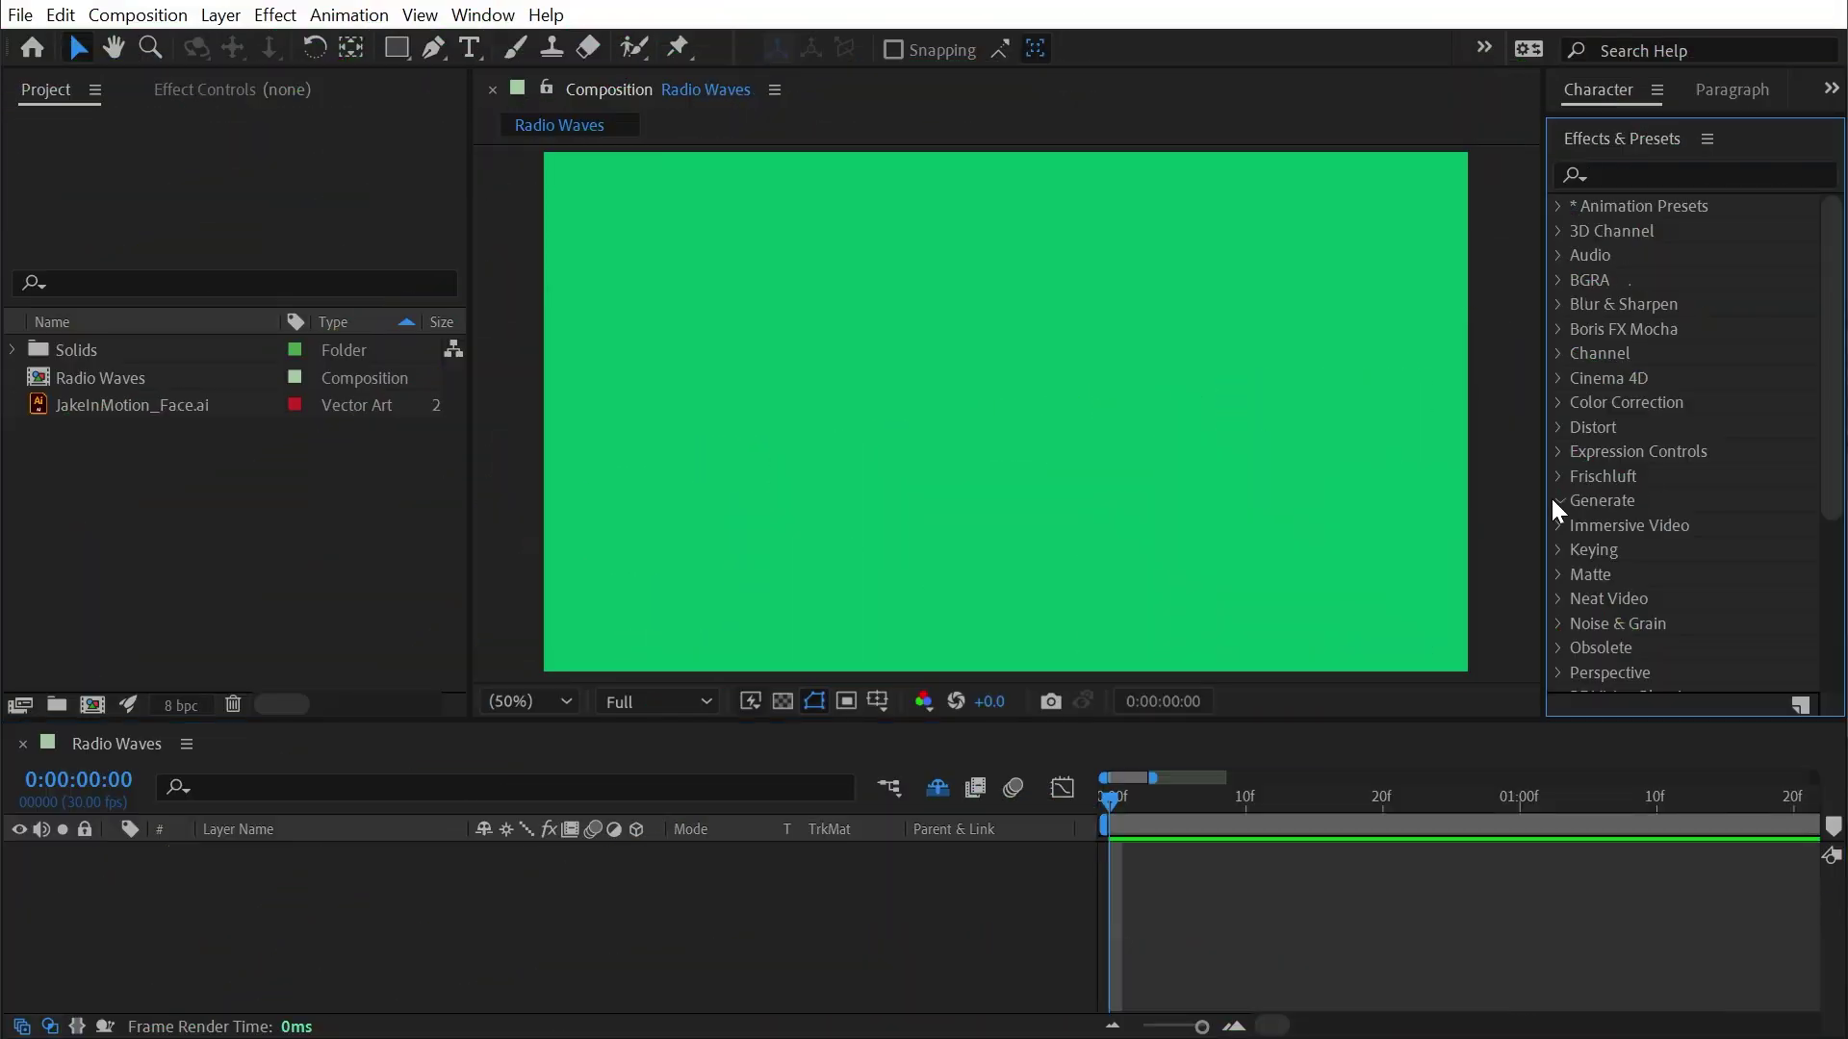
List the Generate effects and create a composition-size black solid layer named Radio Waves
left_click(1550, 495)
scroll(1677, 528, "down", 5)
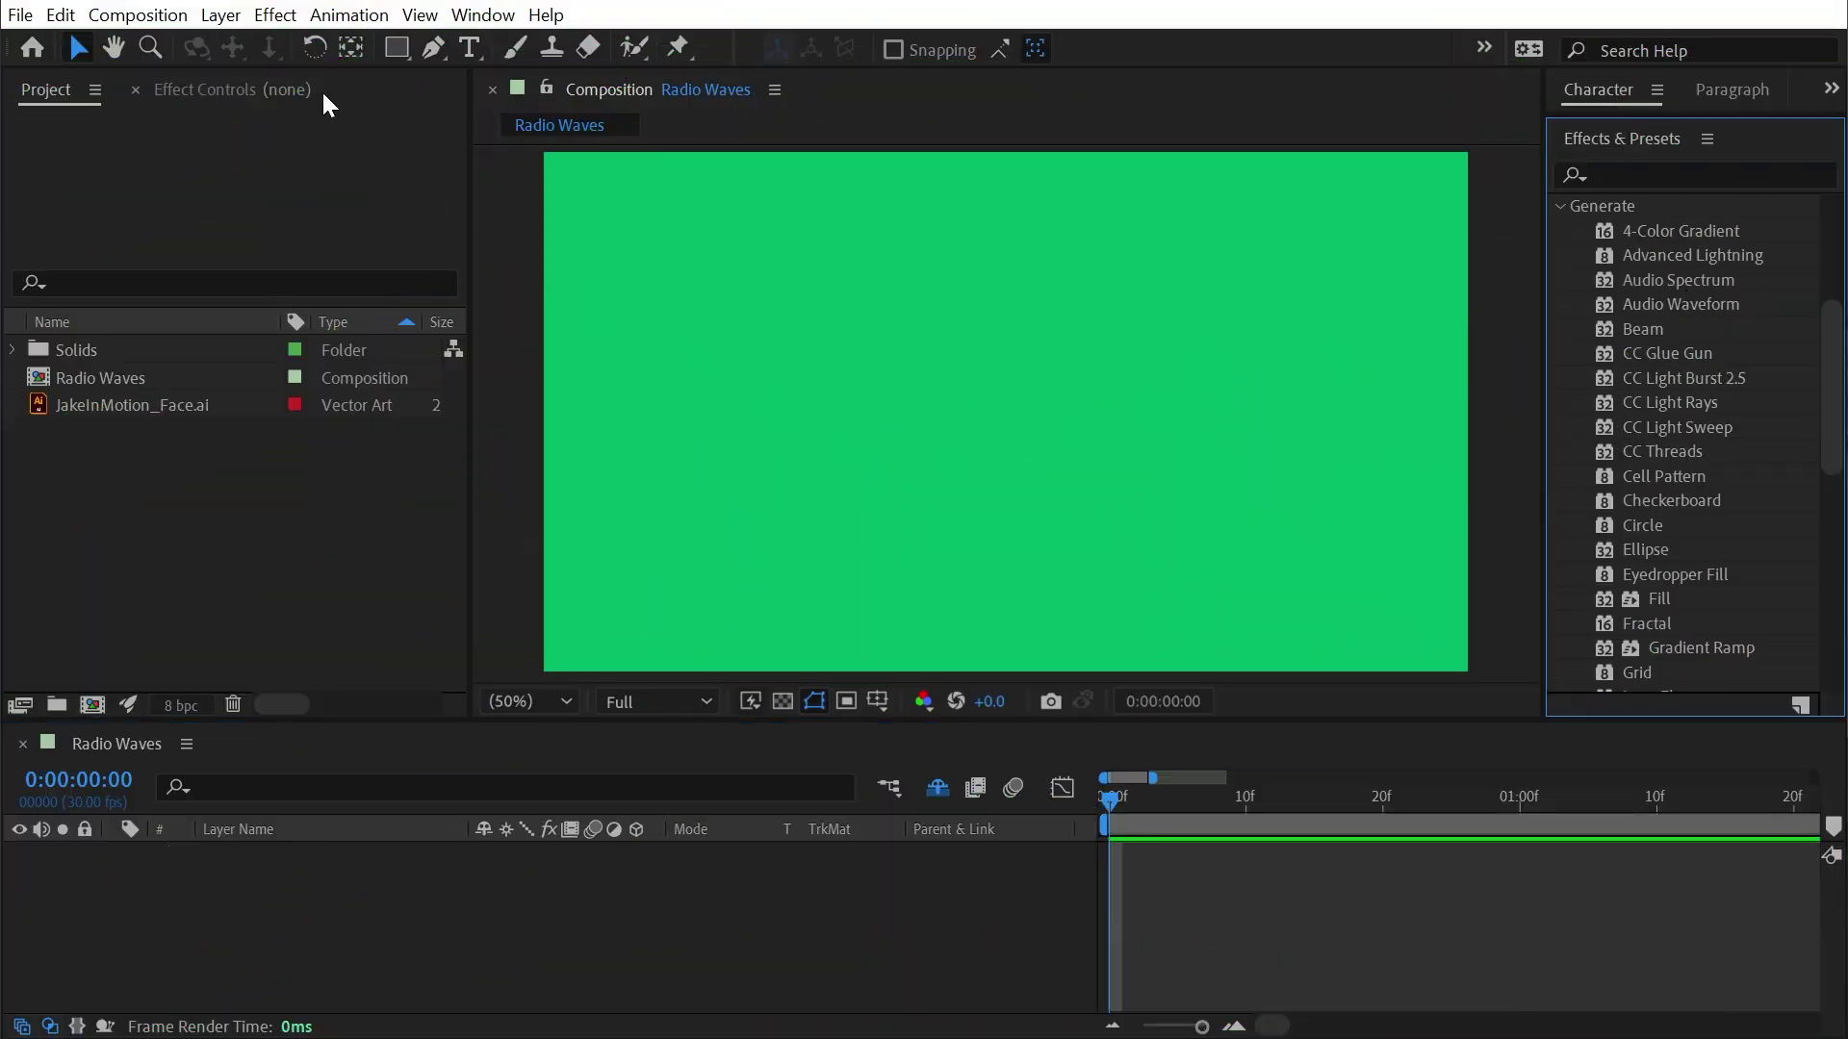
left_click(486, 863)
left_click(220, 15)
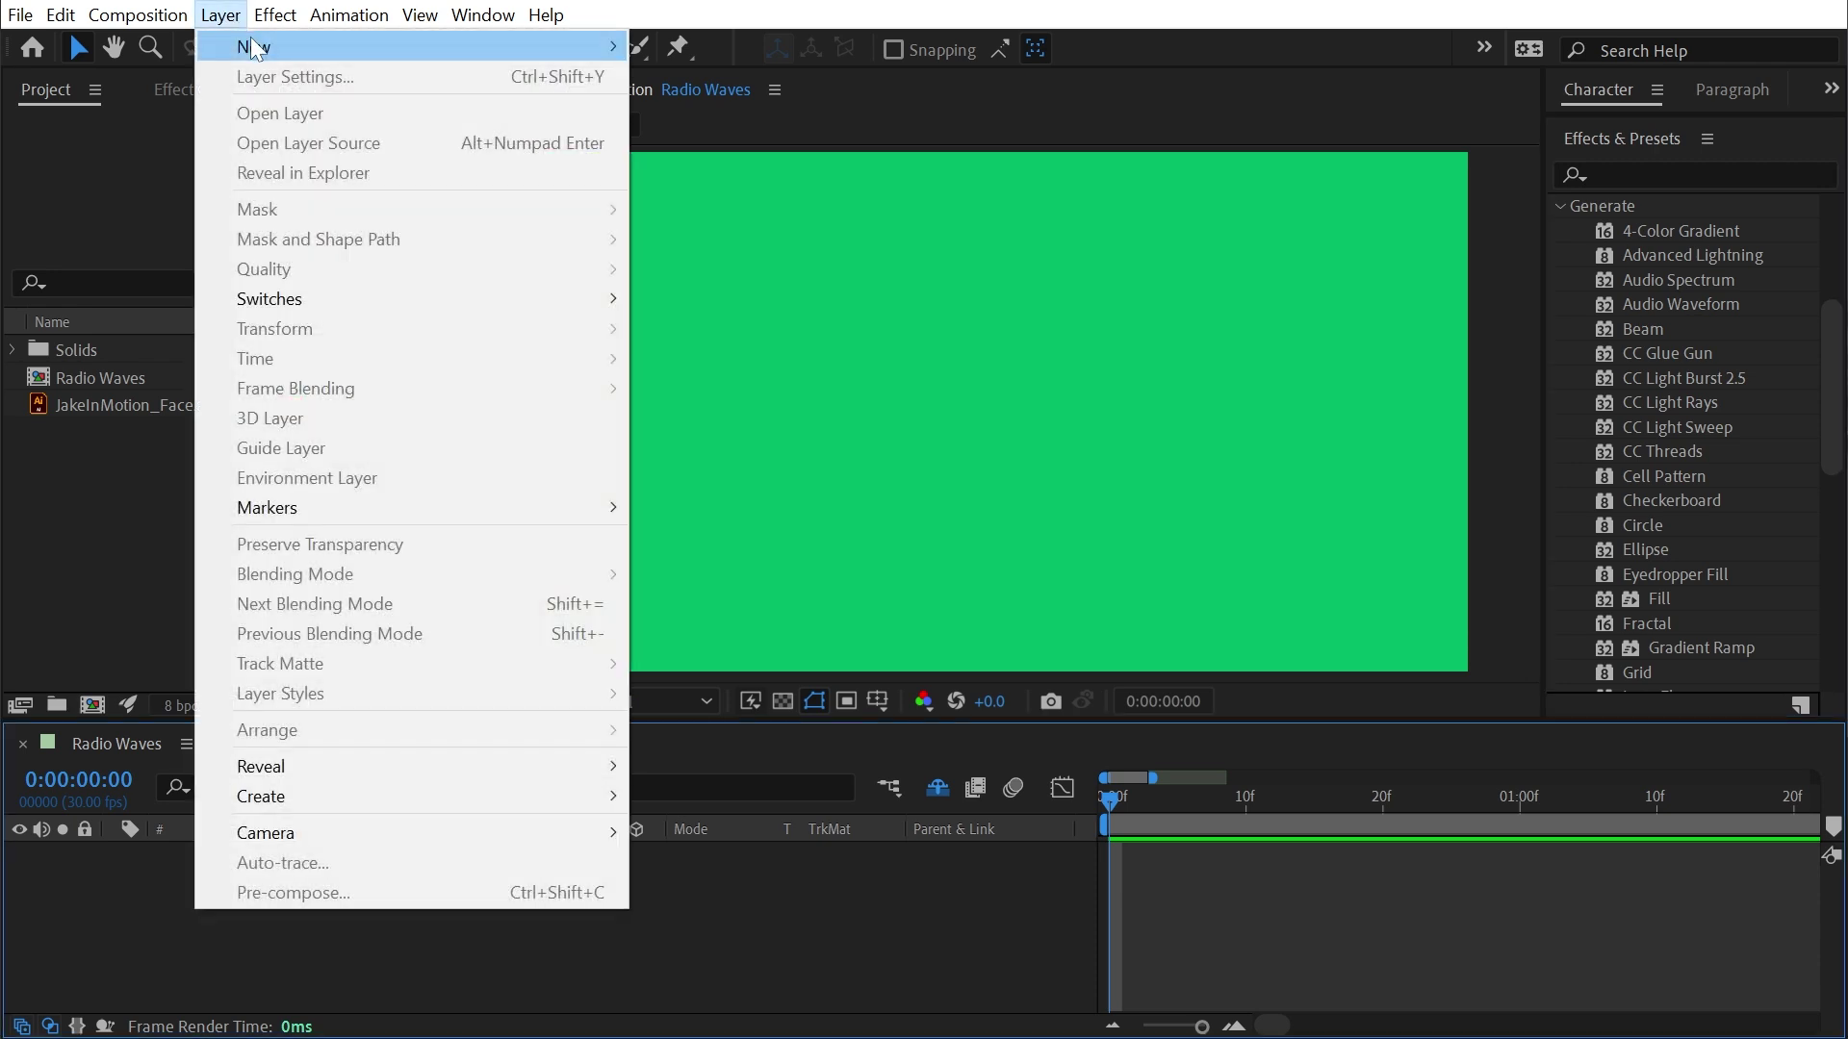
mouse_move(591, 43)
left_click(785, 79)
type("Radio Waves")
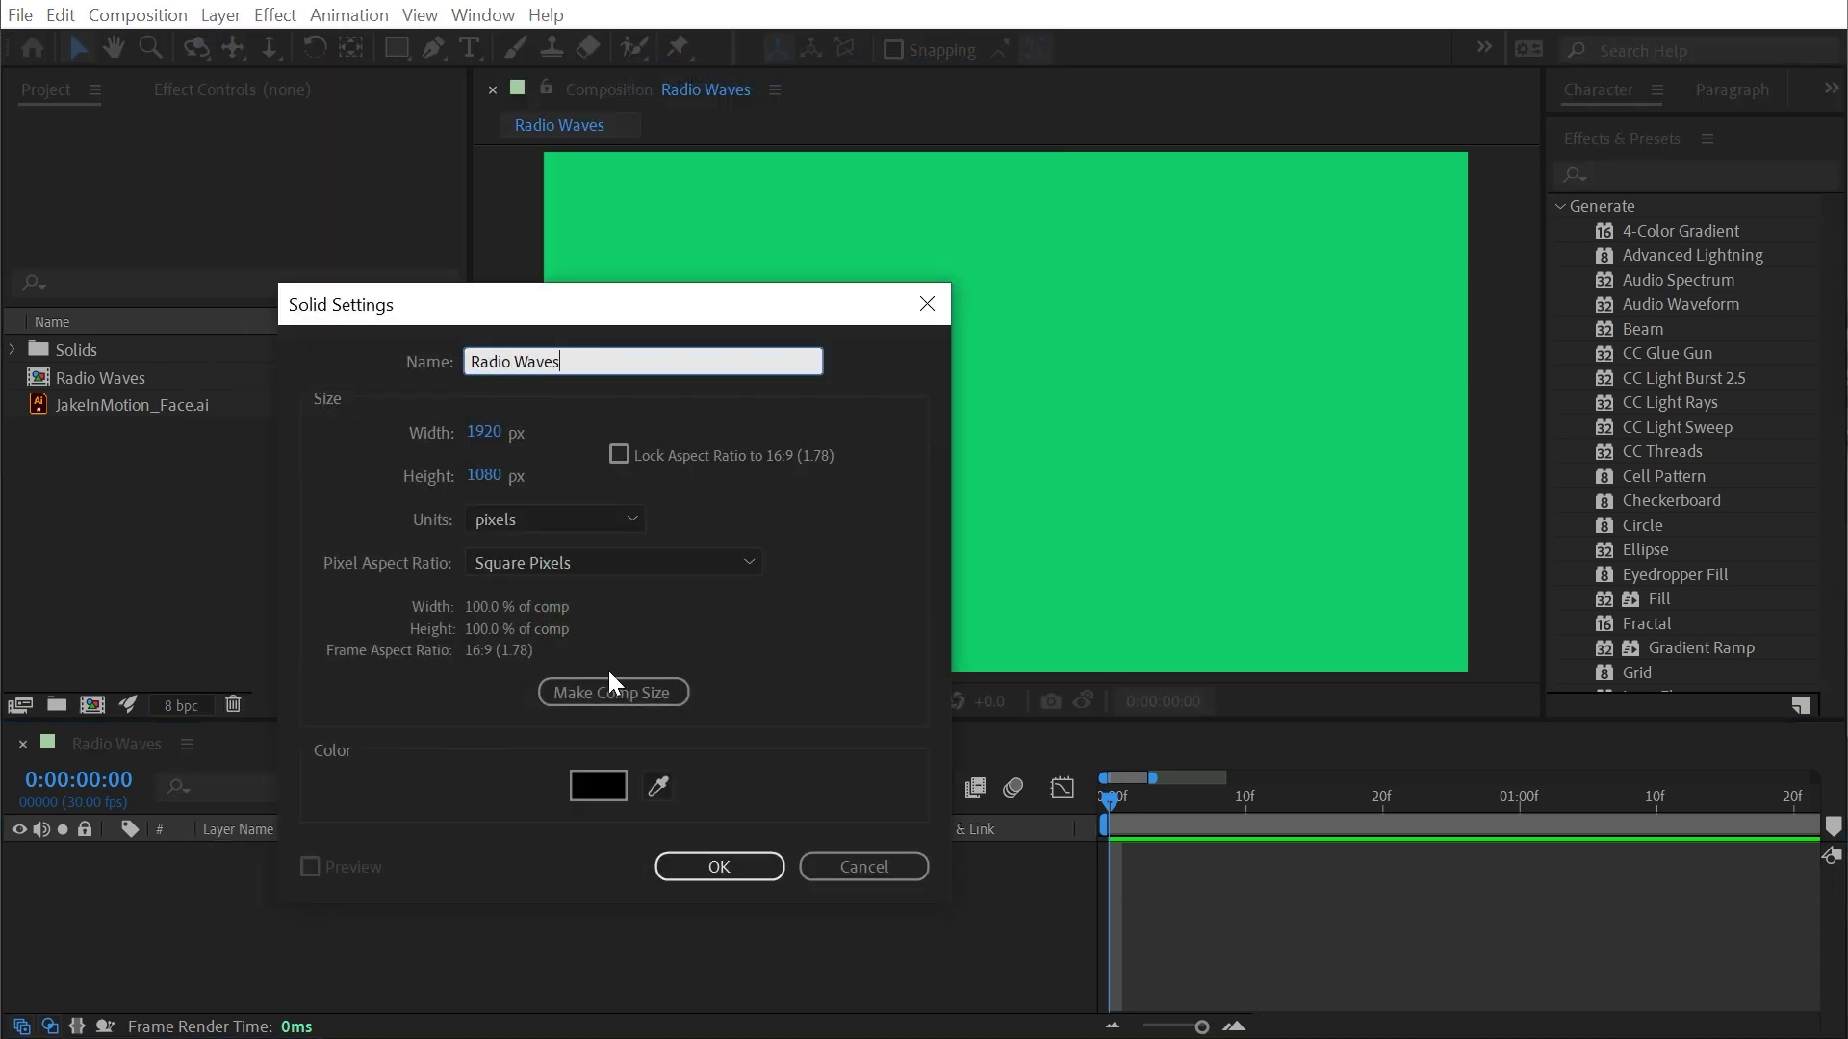
left_click(610, 692)
left_click(712, 866)
Apply the Radio Waves effect to the new solid and preview its animation over a wider time range
scroll(1678, 488, "down", 5)
left_click_drag(1679, 488, 1098, 471)
left_click(1349, 895)
key("space")
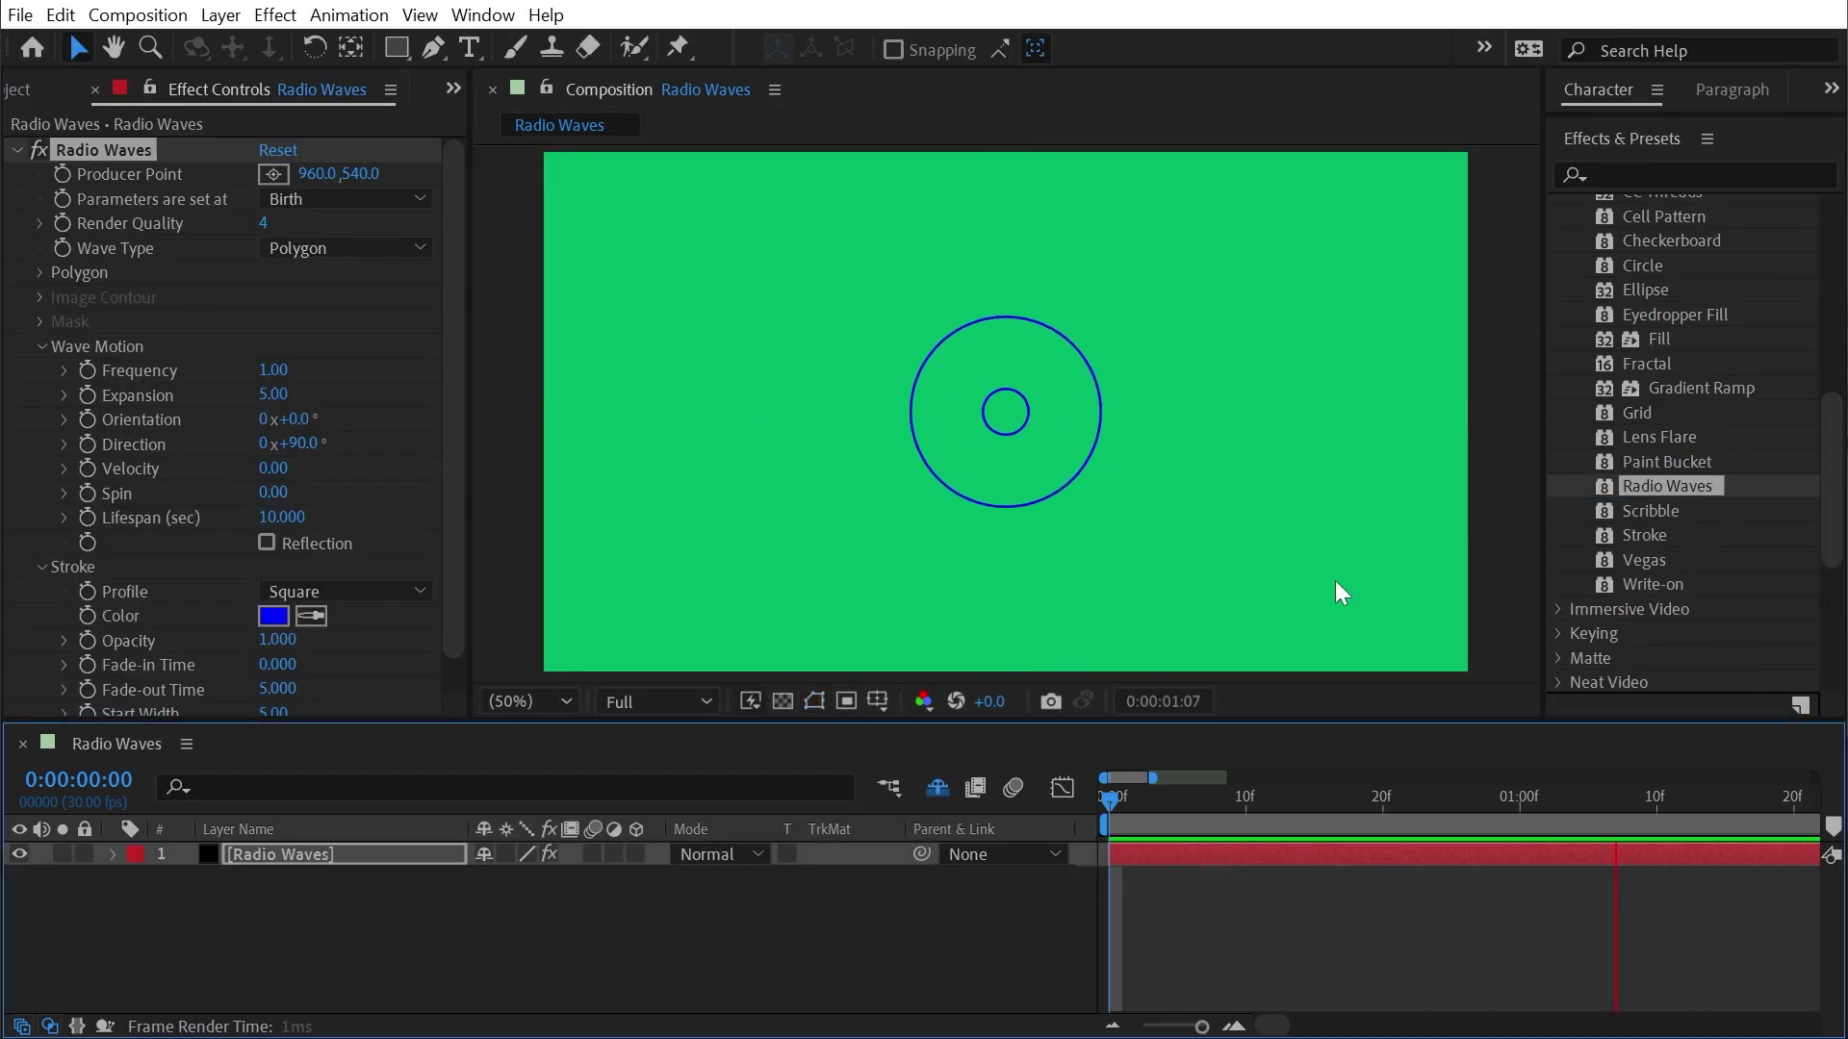
scroll(1459, 900, "down", 5)
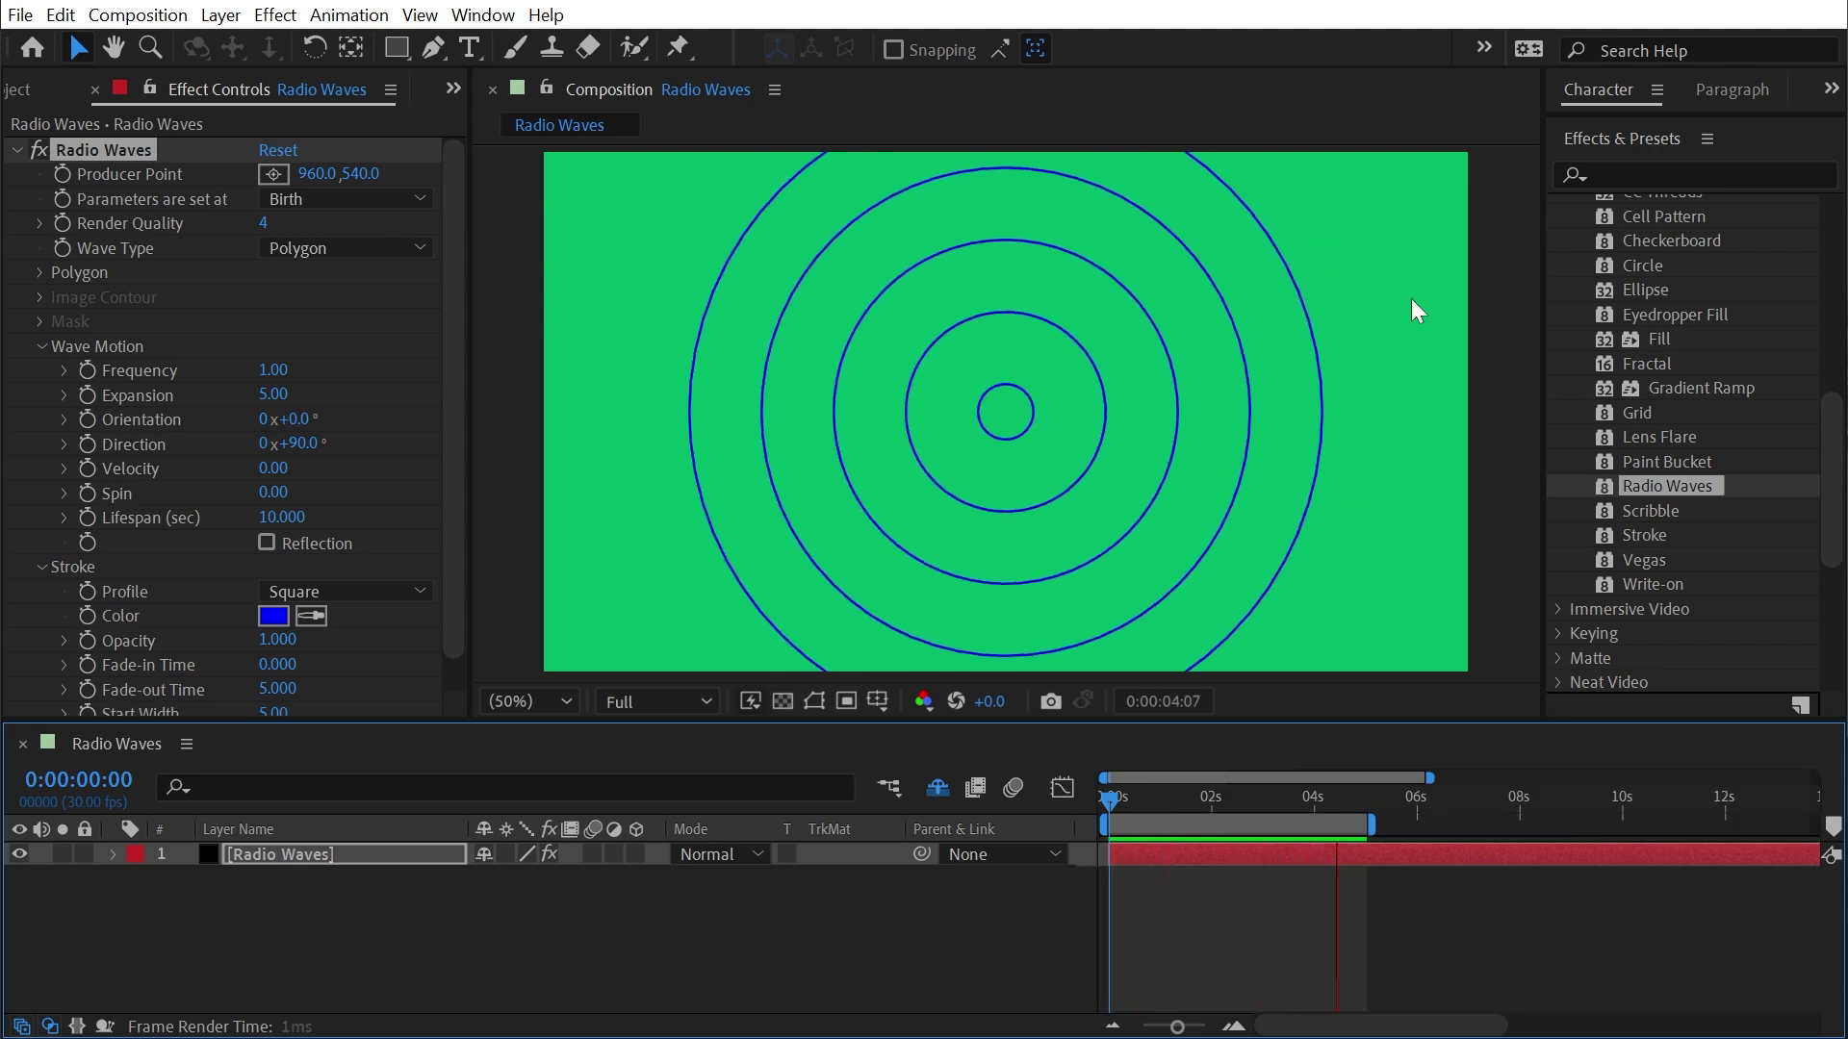
Set the wave stroke color to the yellow sampled from the Character fill swatch and stop the preview
left_click(96, 620)
left_click(309, 617)
left_click(1792, 141)
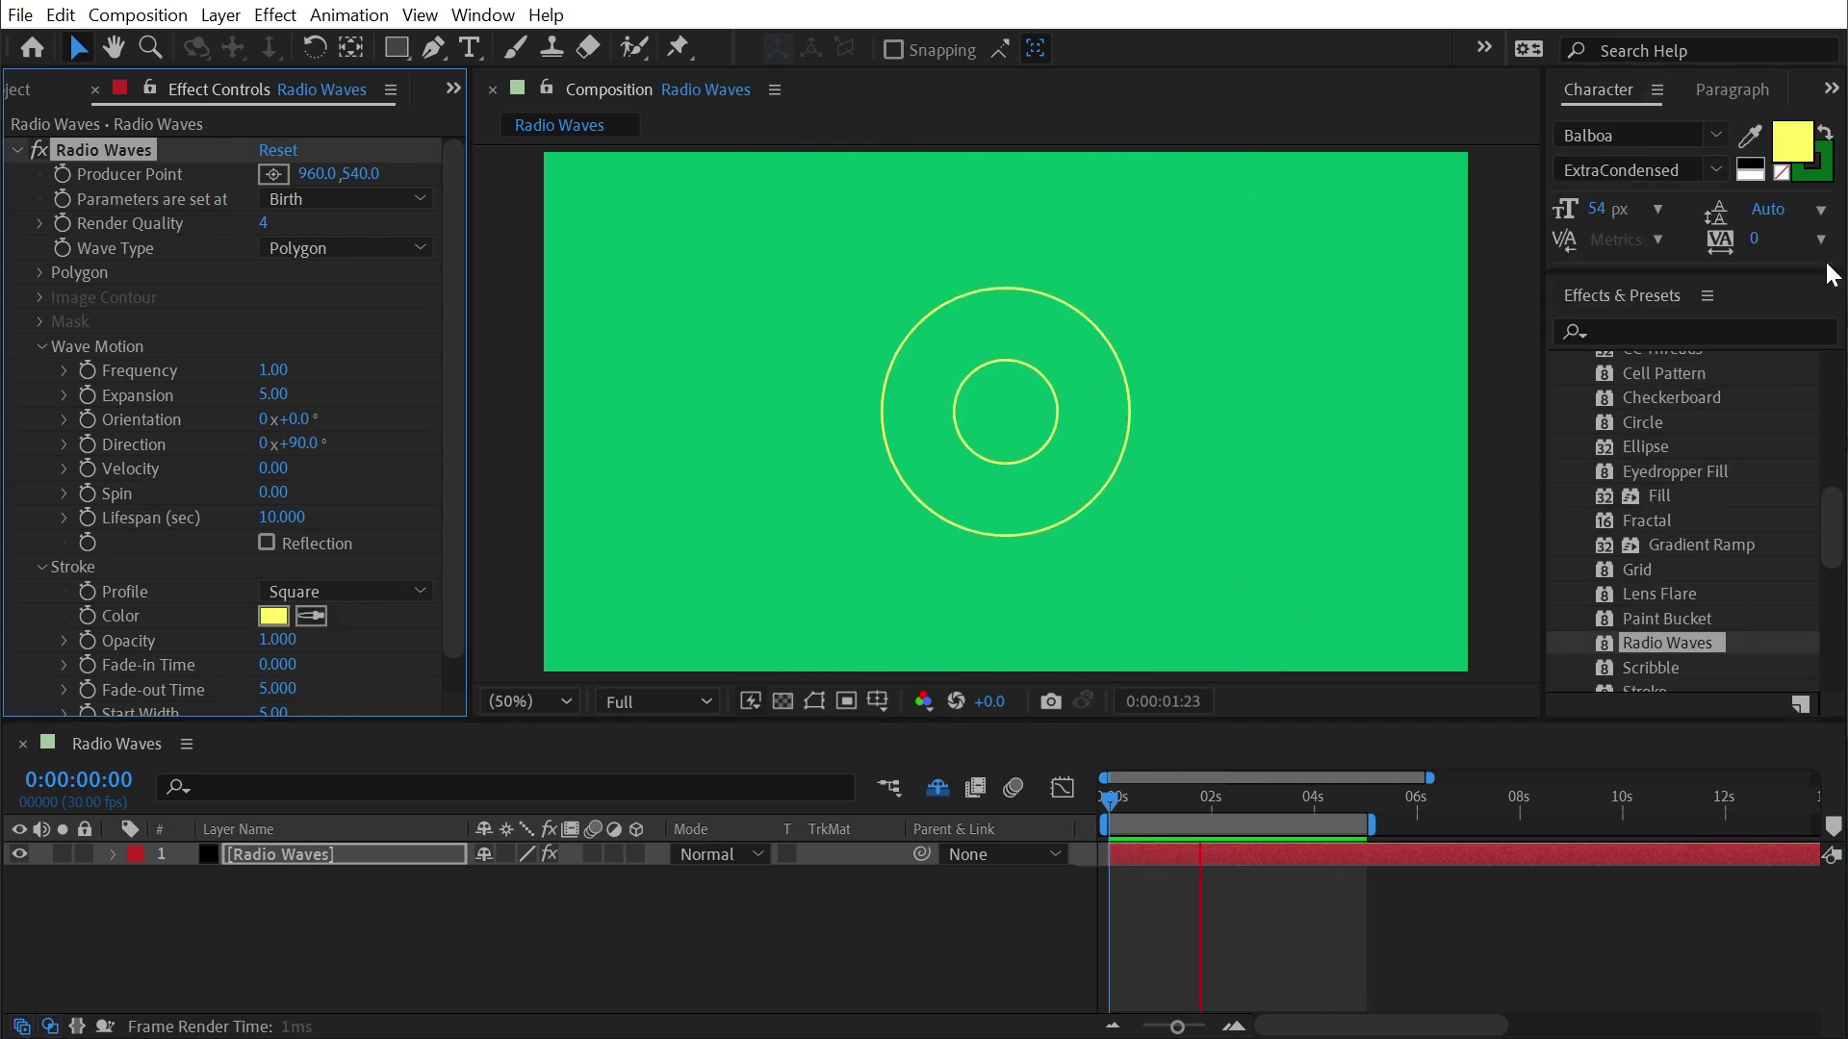
left_click(1698, 279)
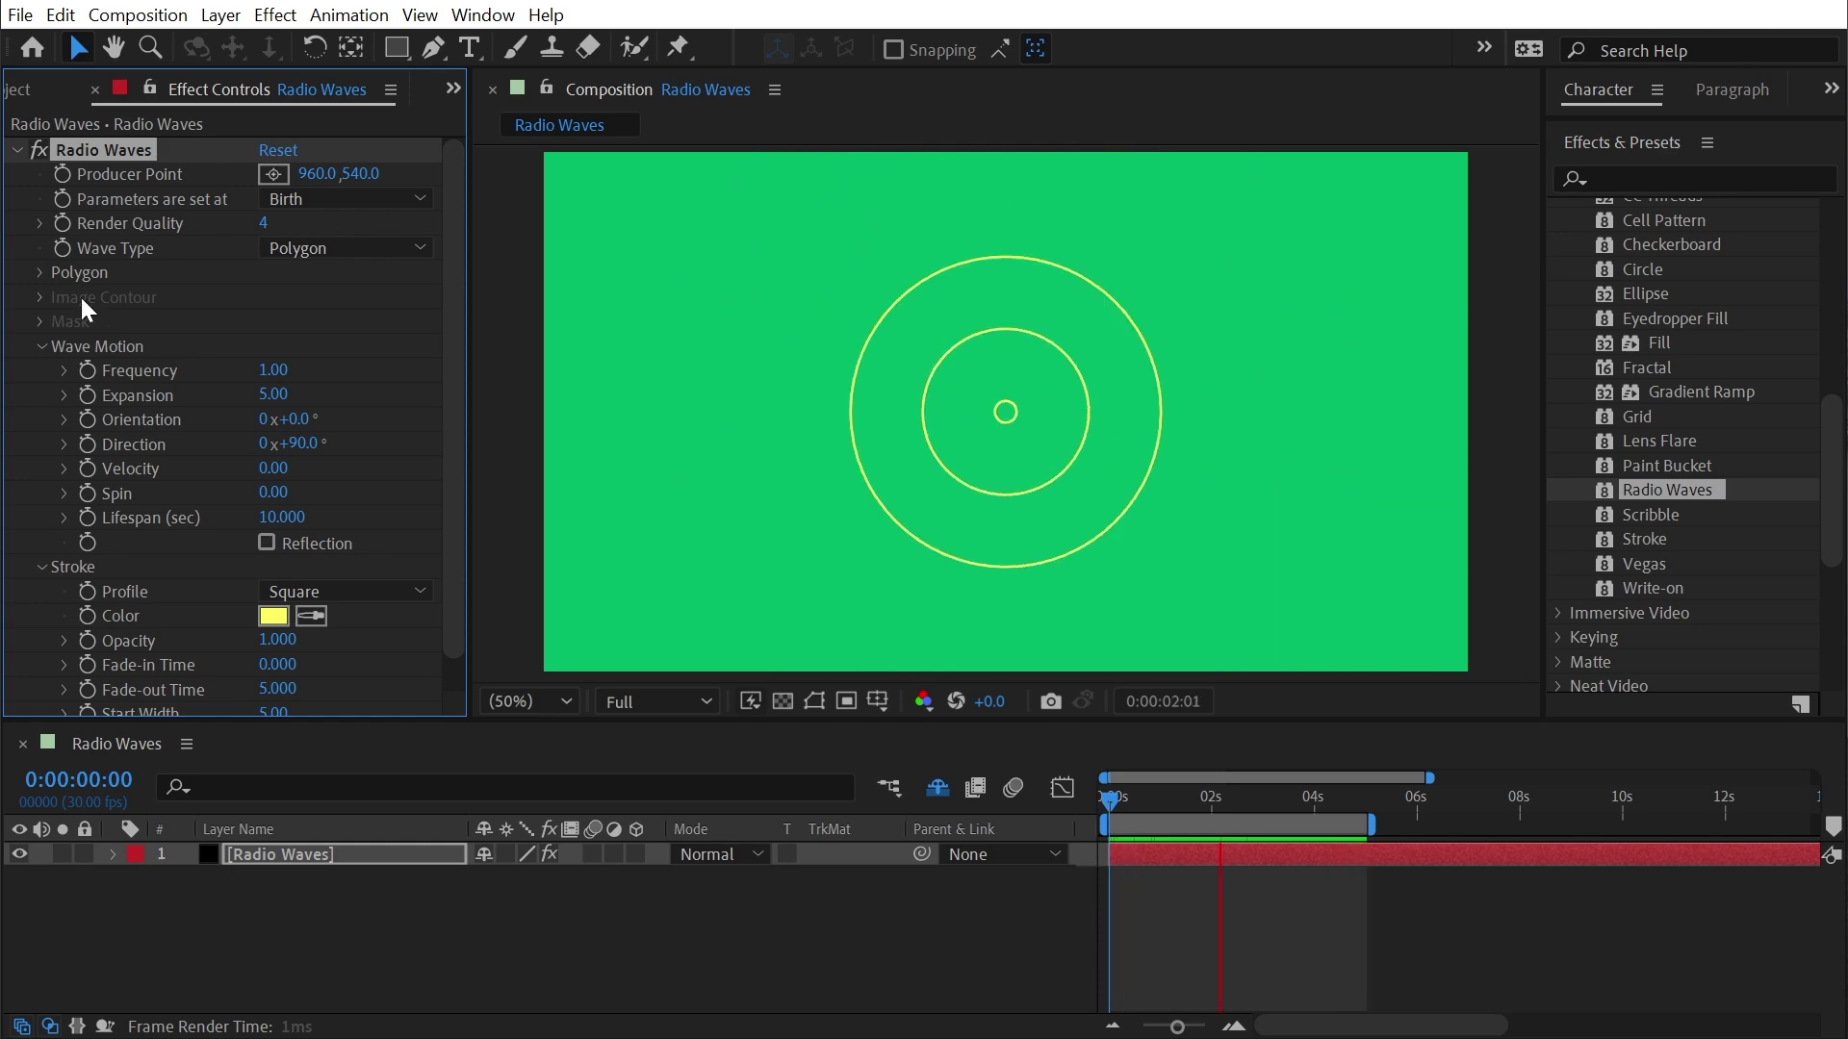
key("space")
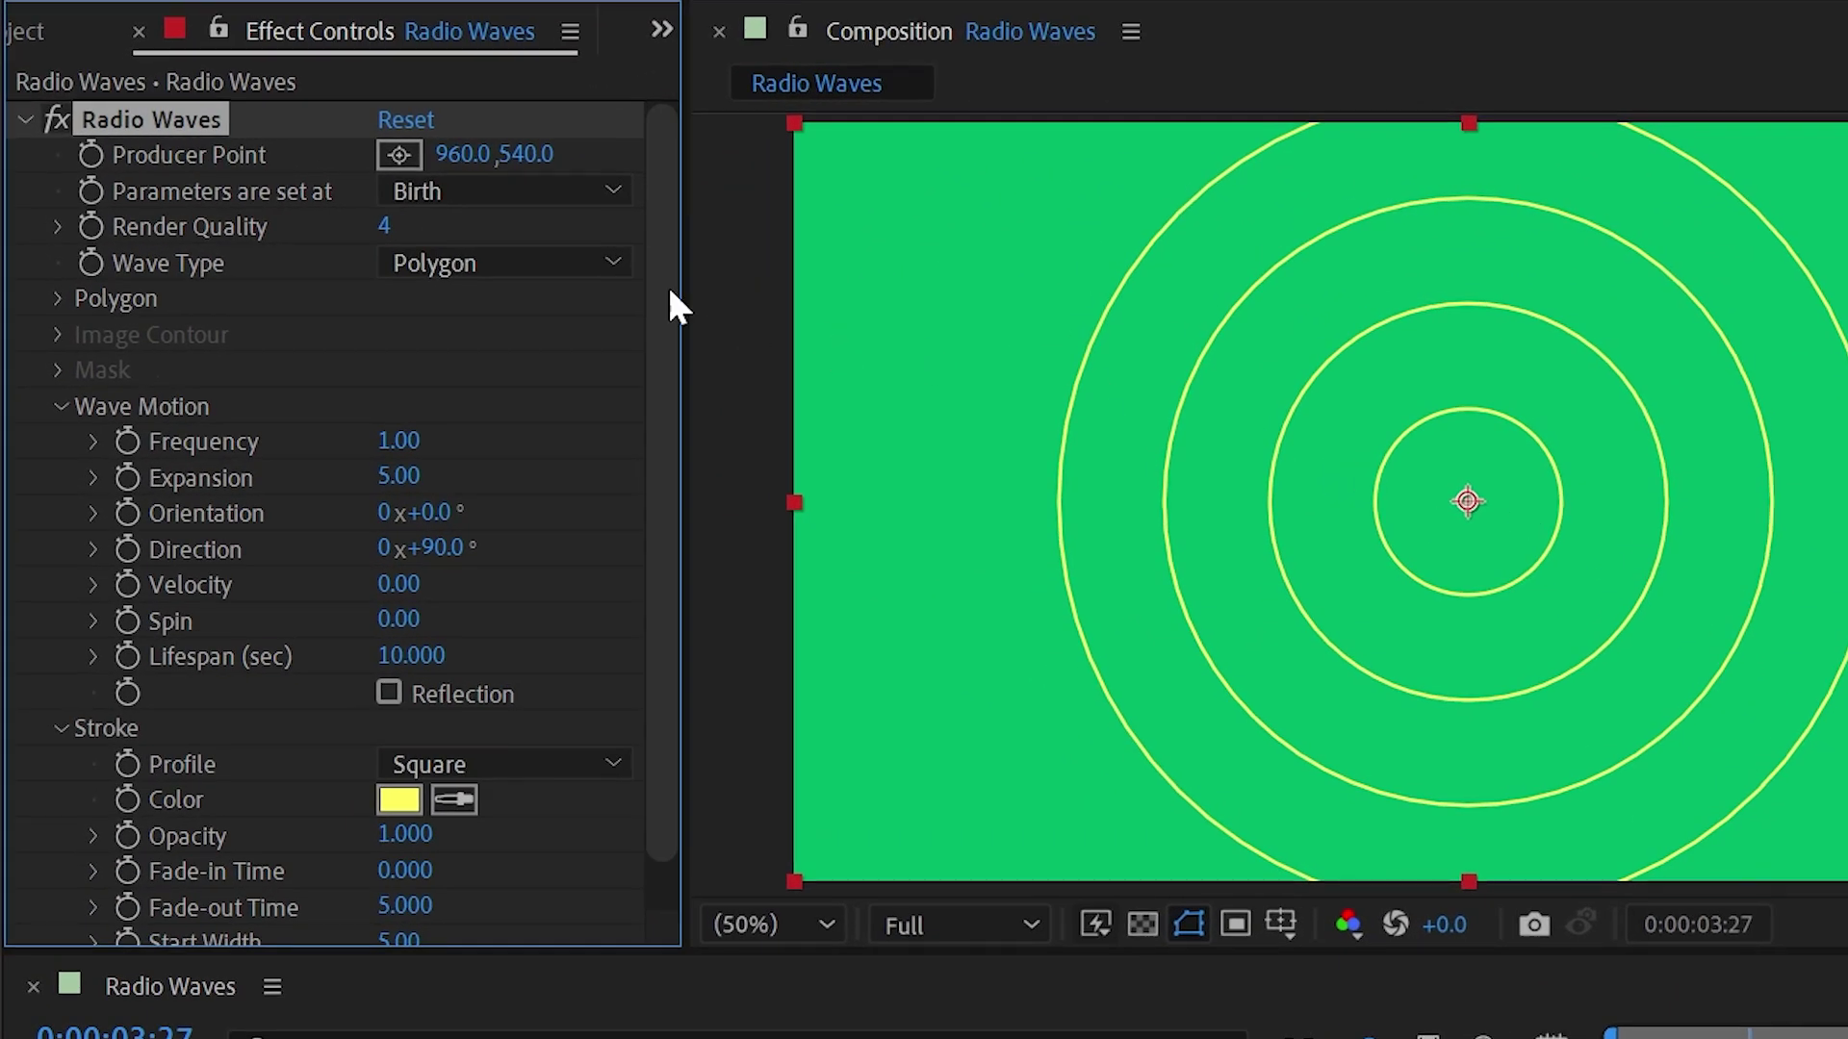
Move the Radio Waves producer point to 889, 540
mouse_move(462, 154)
left_mouse_down()
mouse_move(590, 157)
mouse_move(481, 157)
left_mouse_up()
left_click_drag(1417, 504, 1527, 431)
left_click_drag(1307, 449, 1010, 321)
left_click(1394, 1023)
key("Home")
key("space")
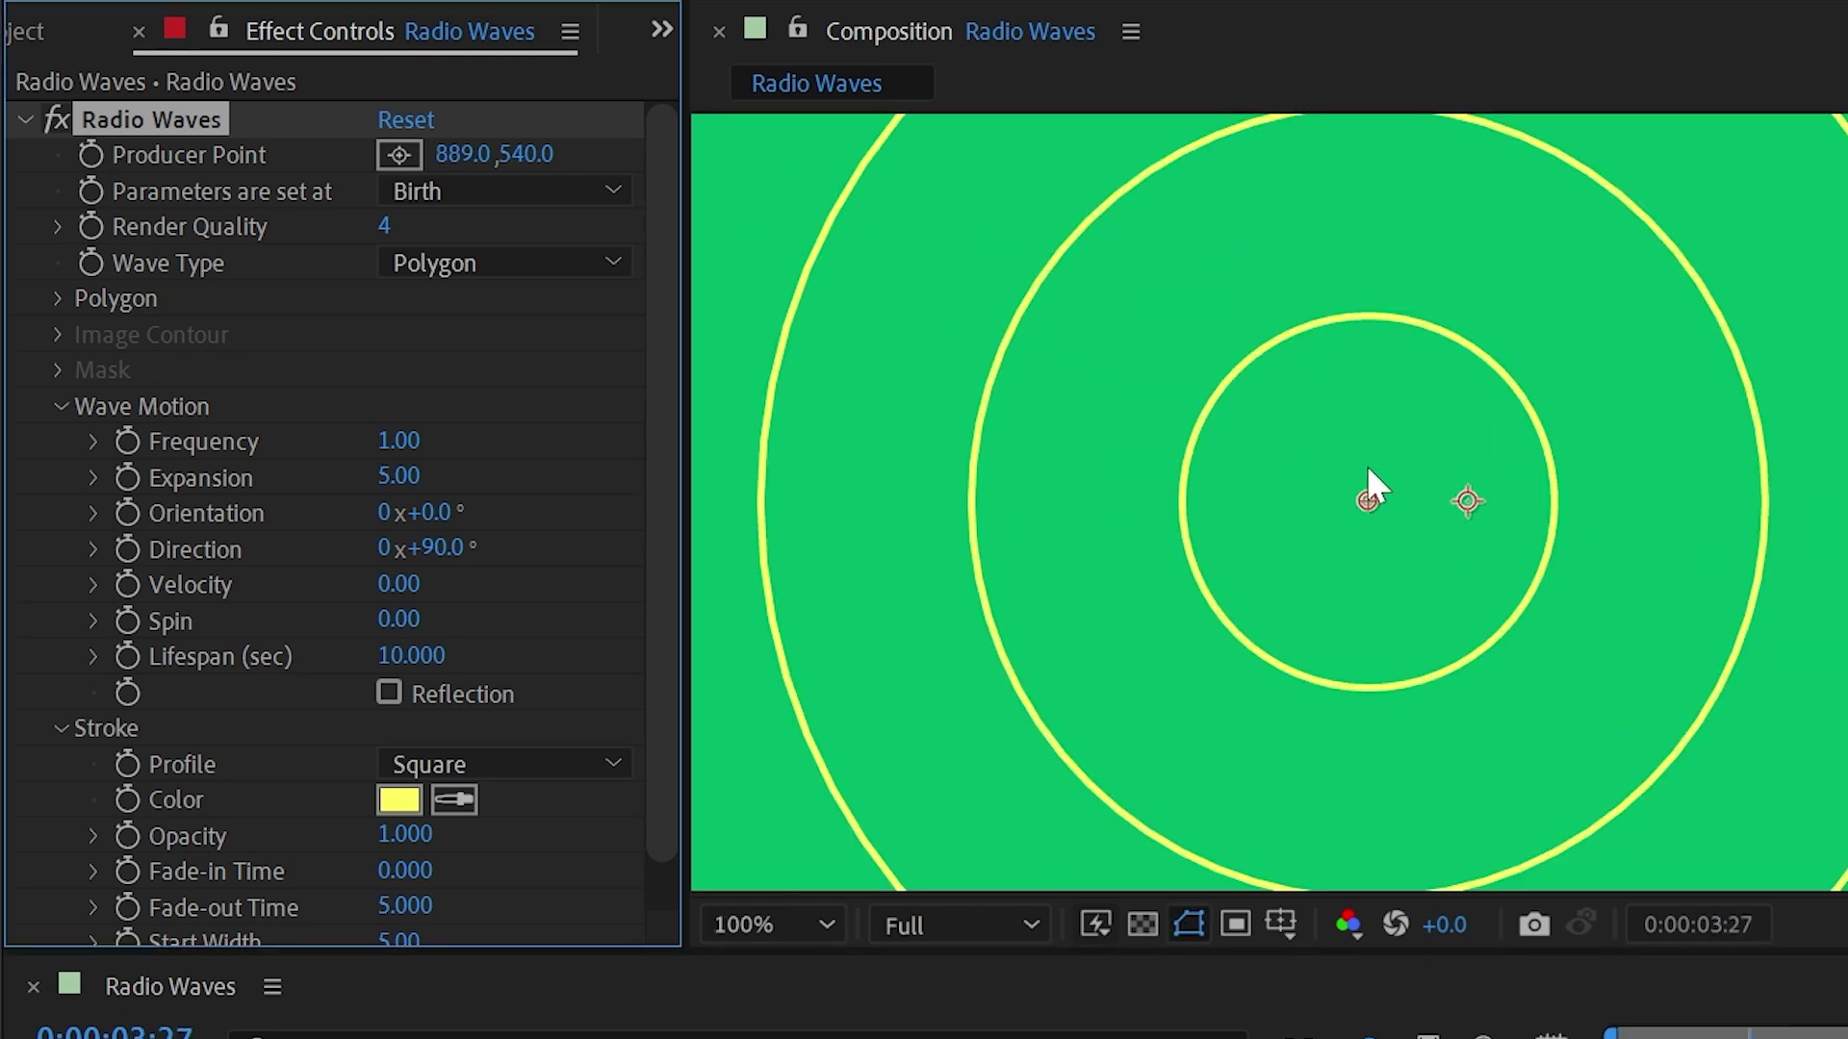
Try Render Quality values of 1, 16 and 4 while magnifying the edge of a wave ring
scroll(1367, 465, "up", 2)
left_click_drag(1151, 359, 1049, 354)
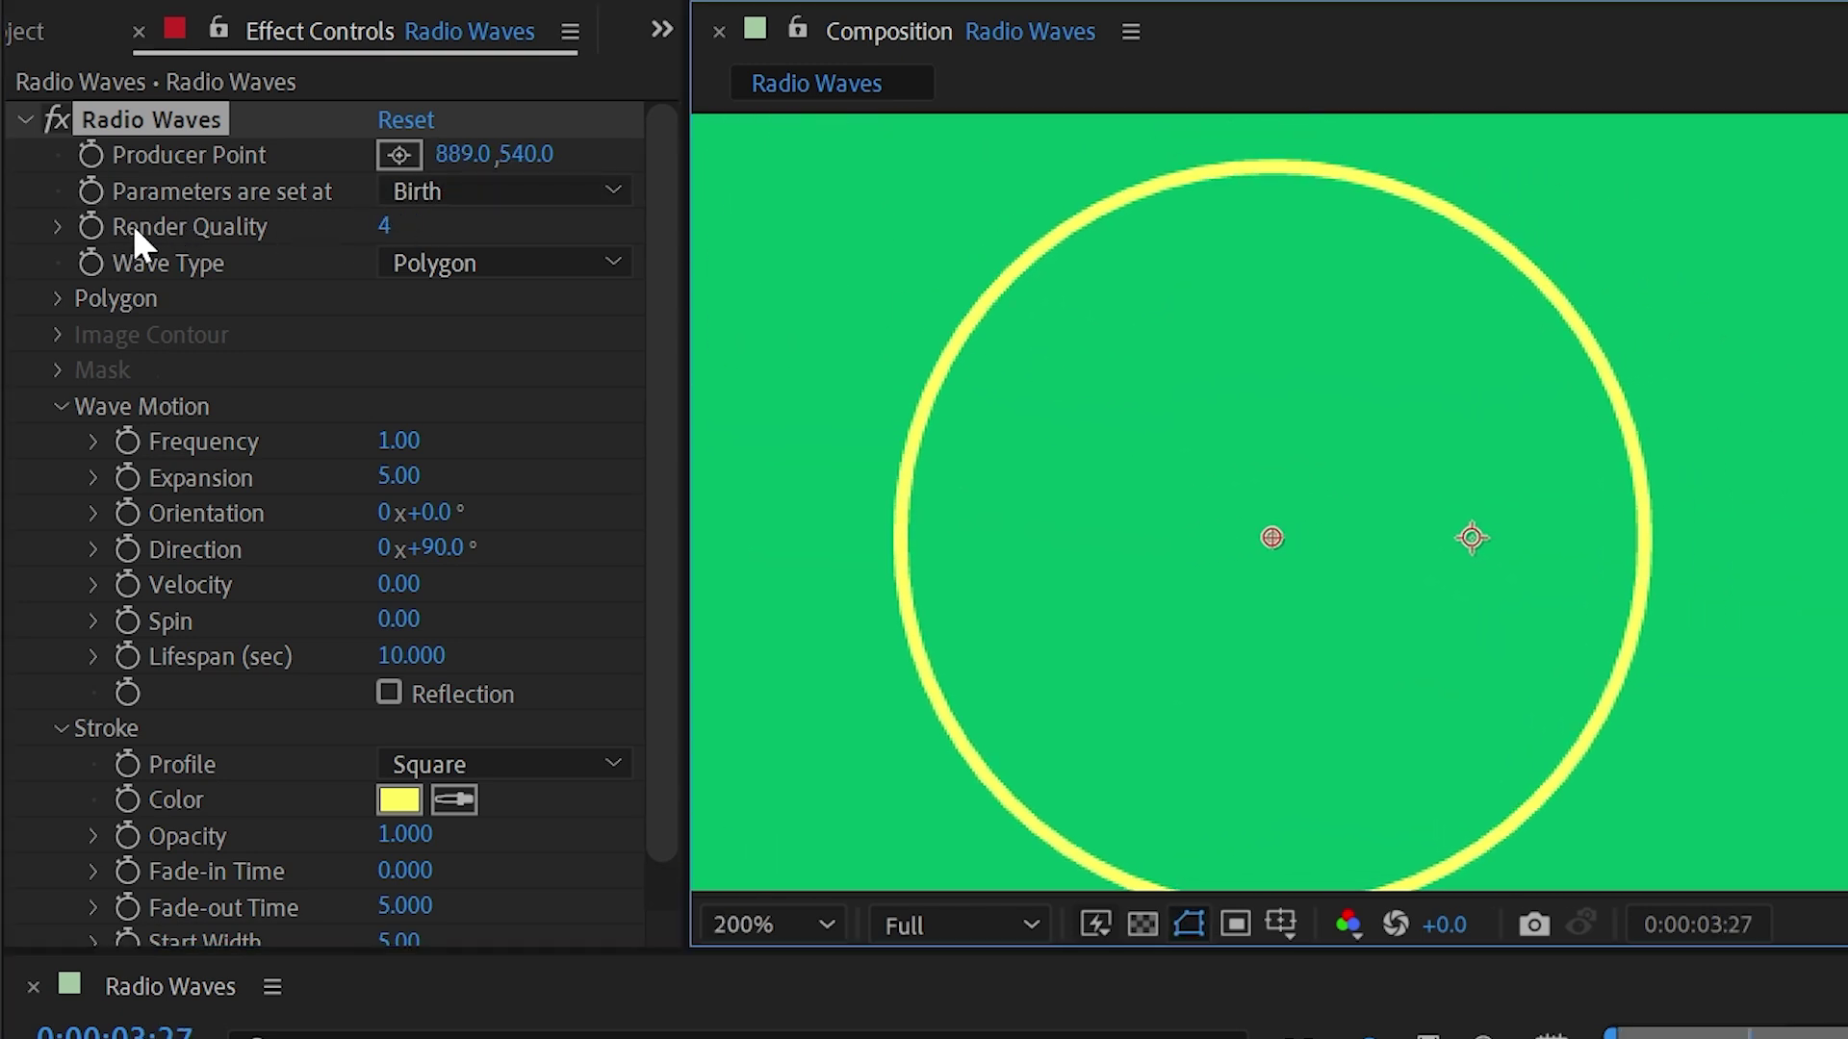
scroll(830, 419, "up", 1)
left_click_drag(940, 366, 1342, 477)
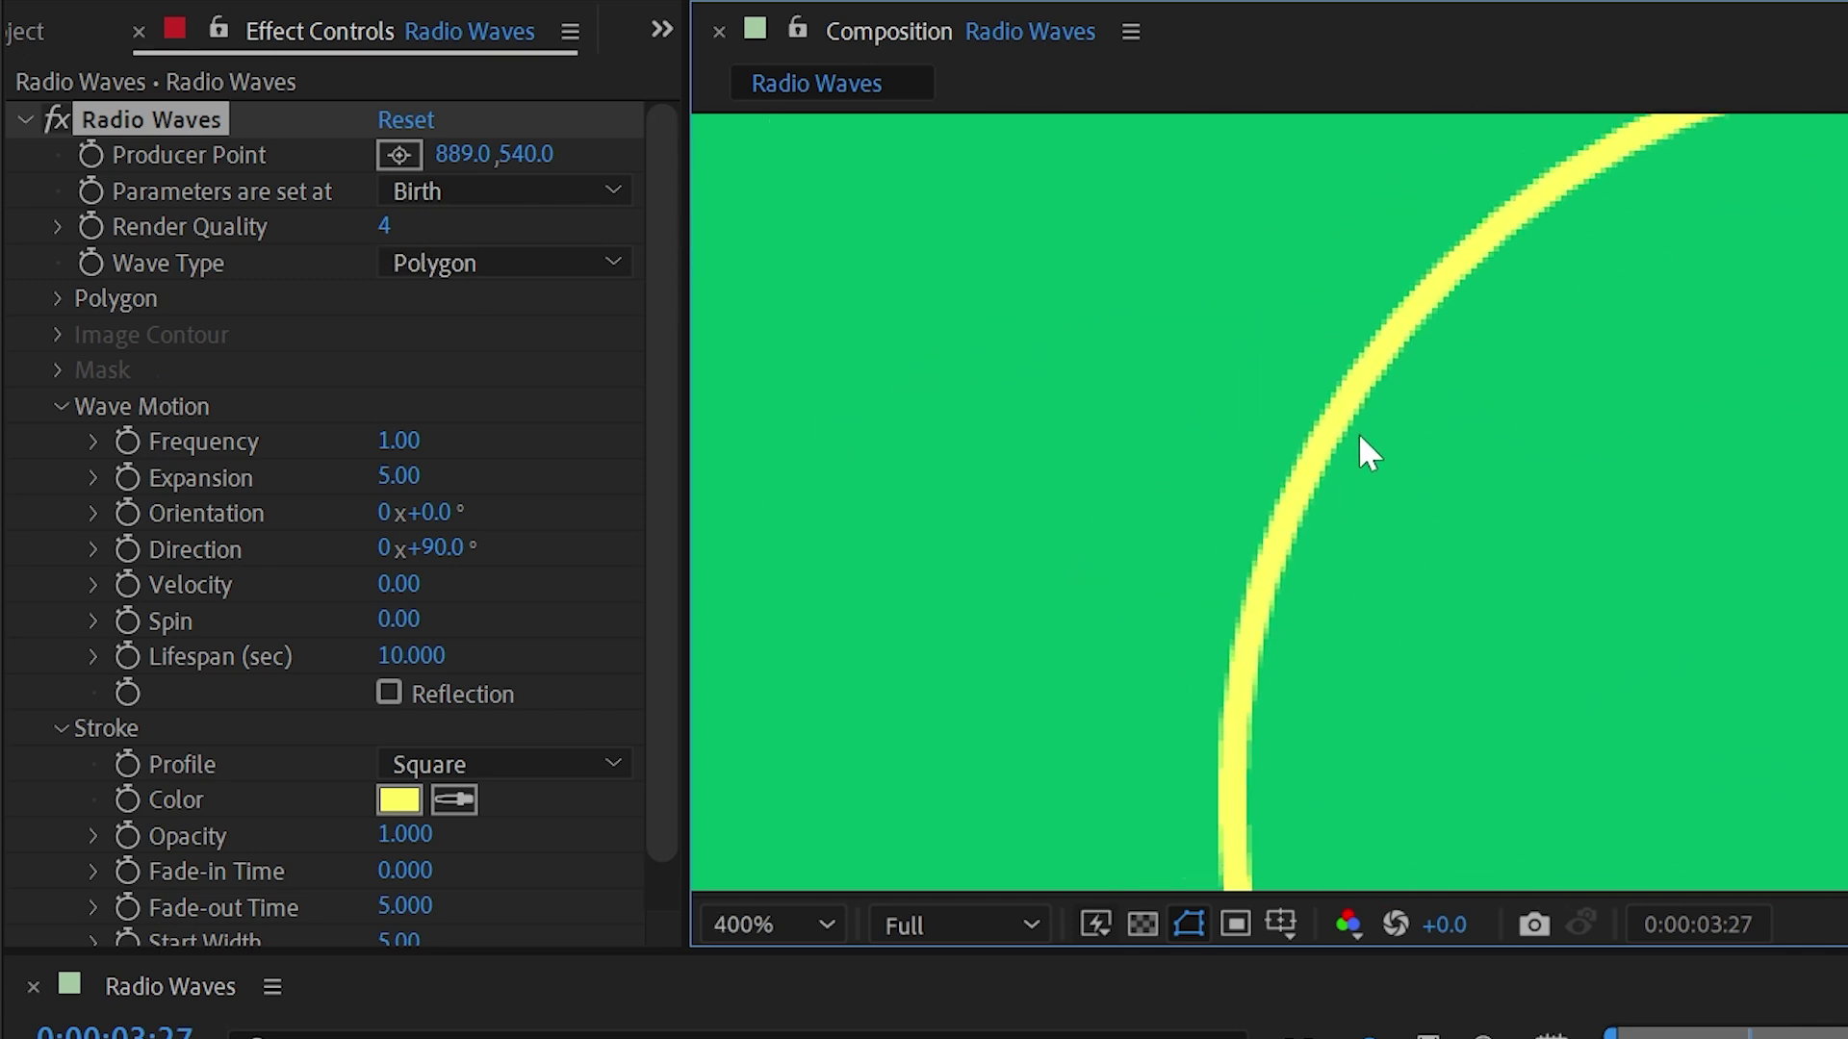
left_click_drag(381, 225, 355, 219)
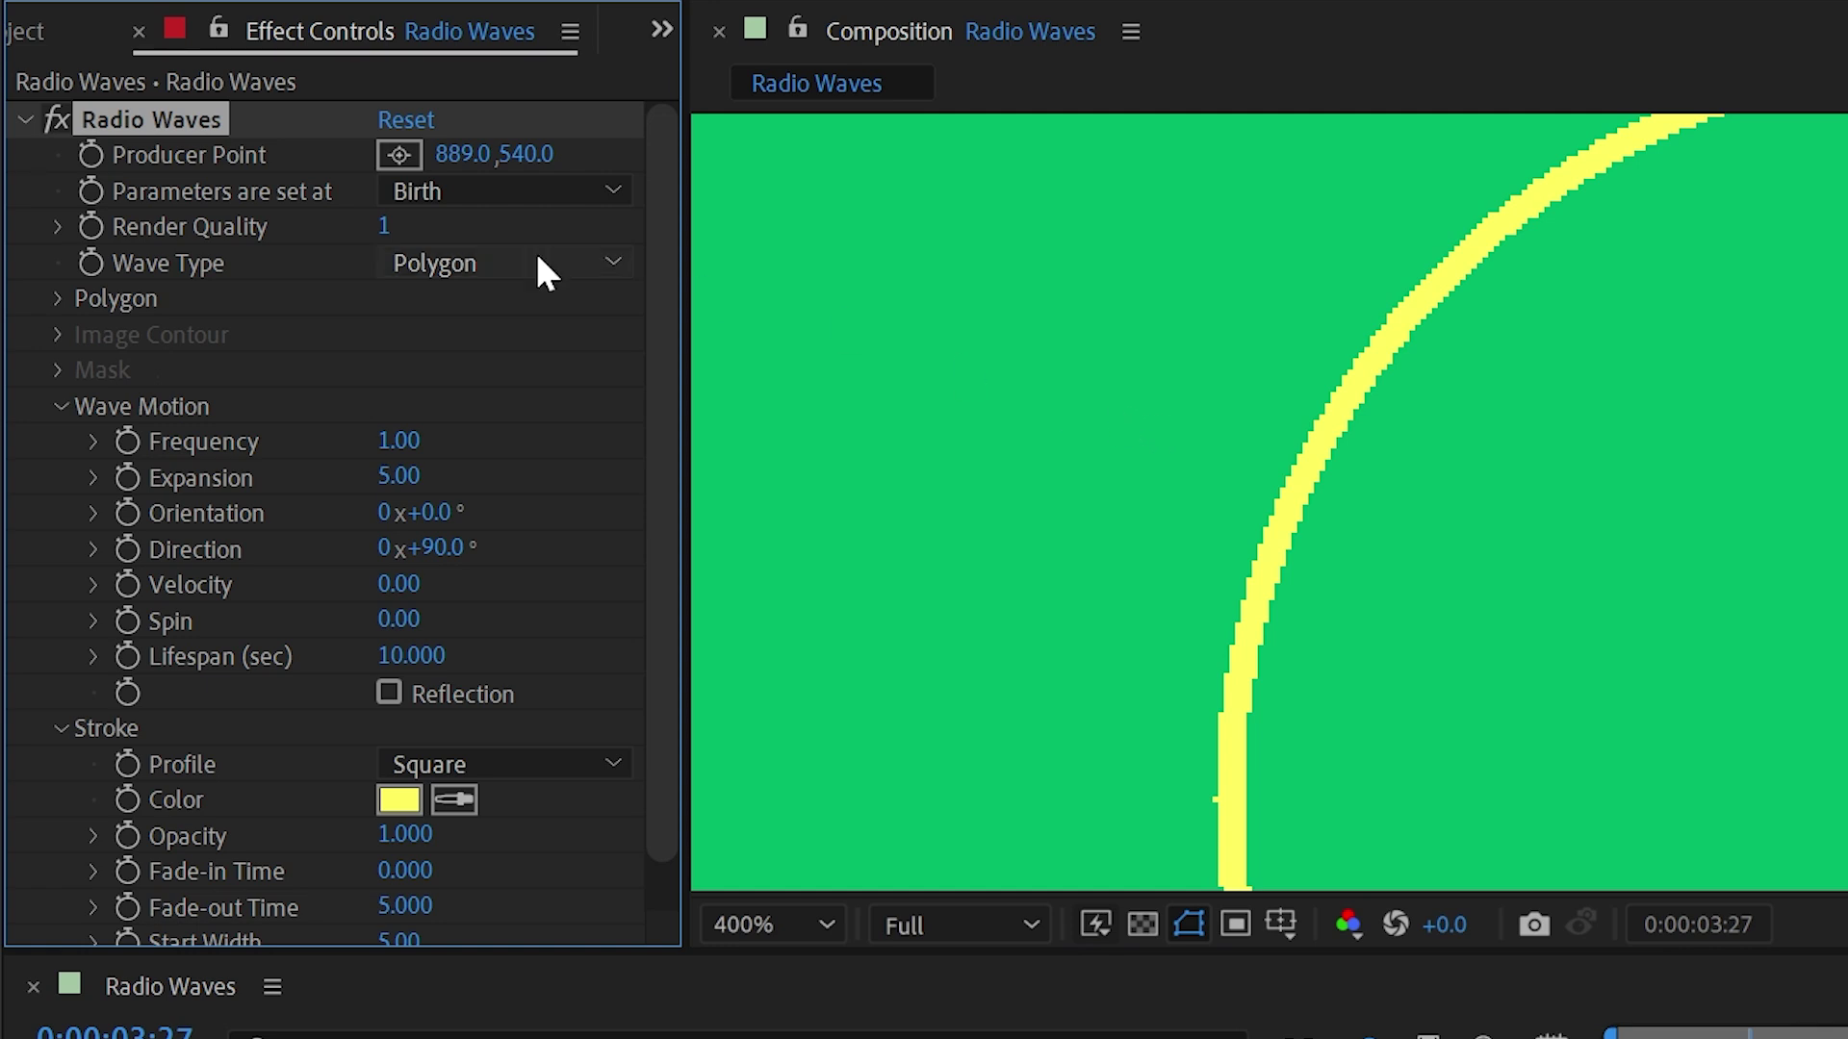
left_click_drag(387, 231, 421, 230)
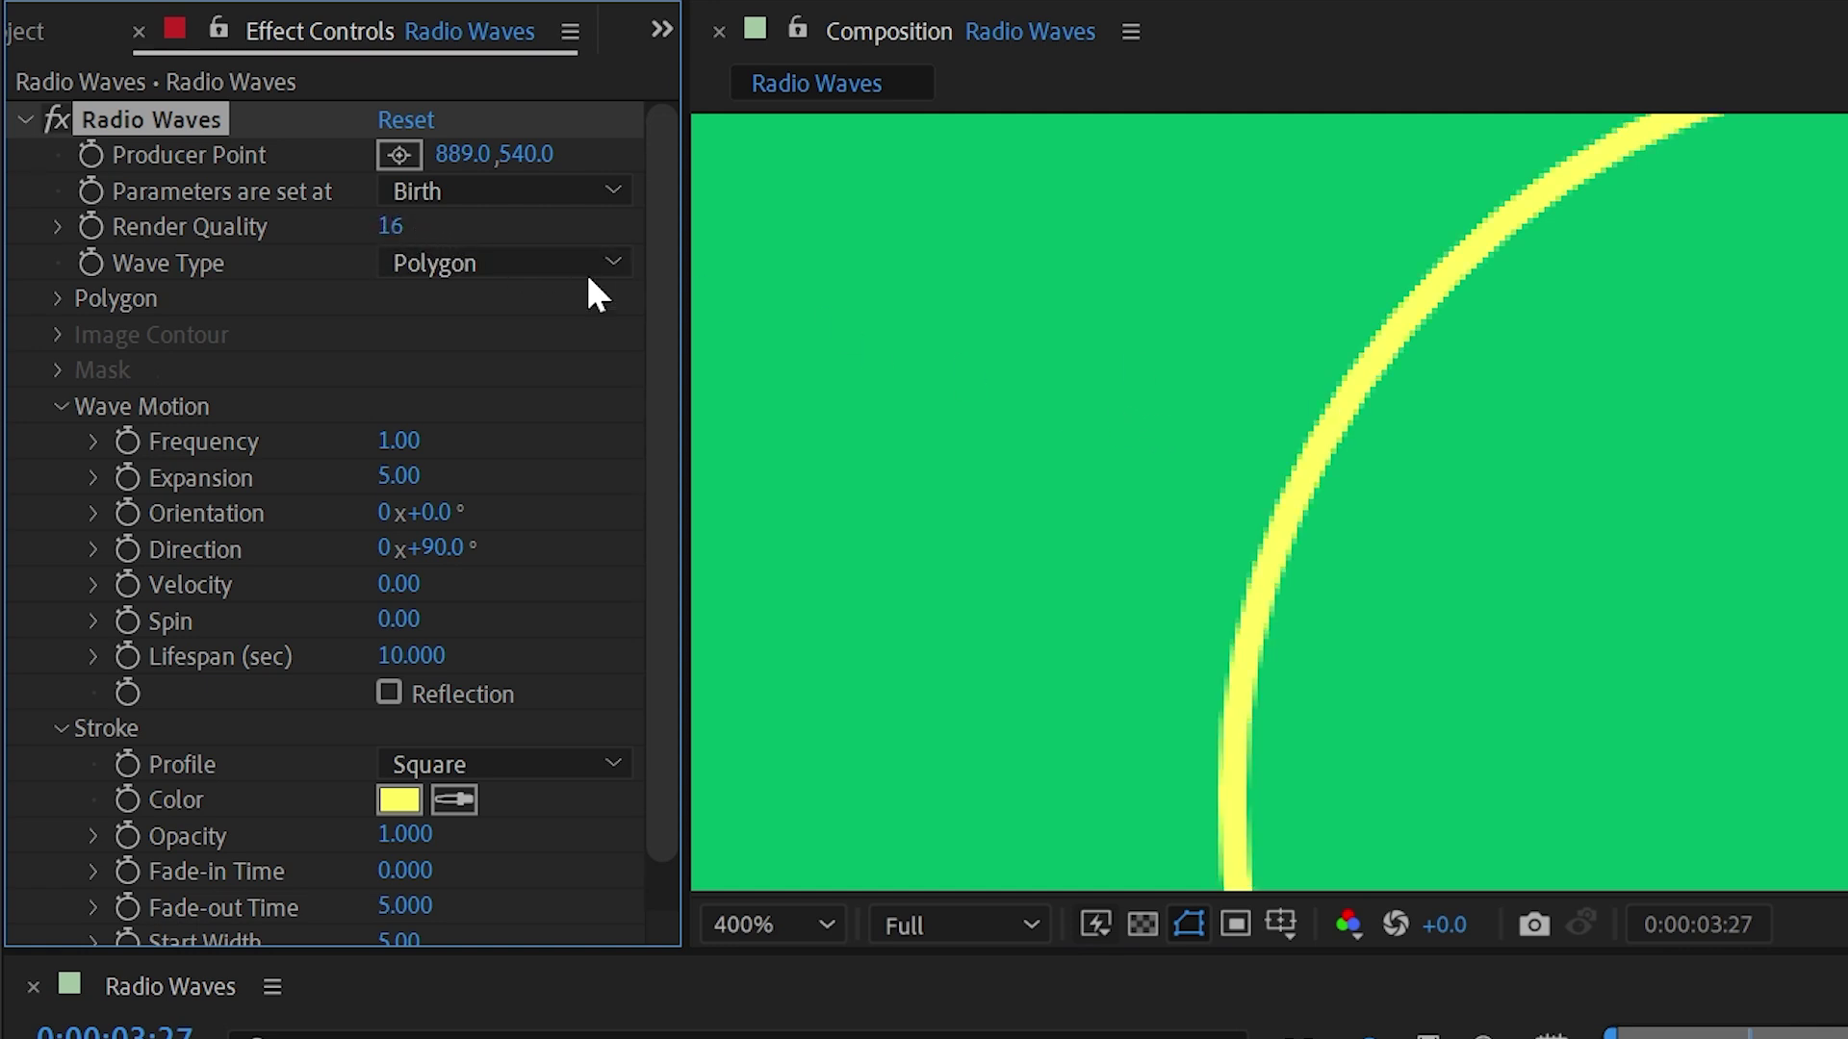
left_click(390, 227)
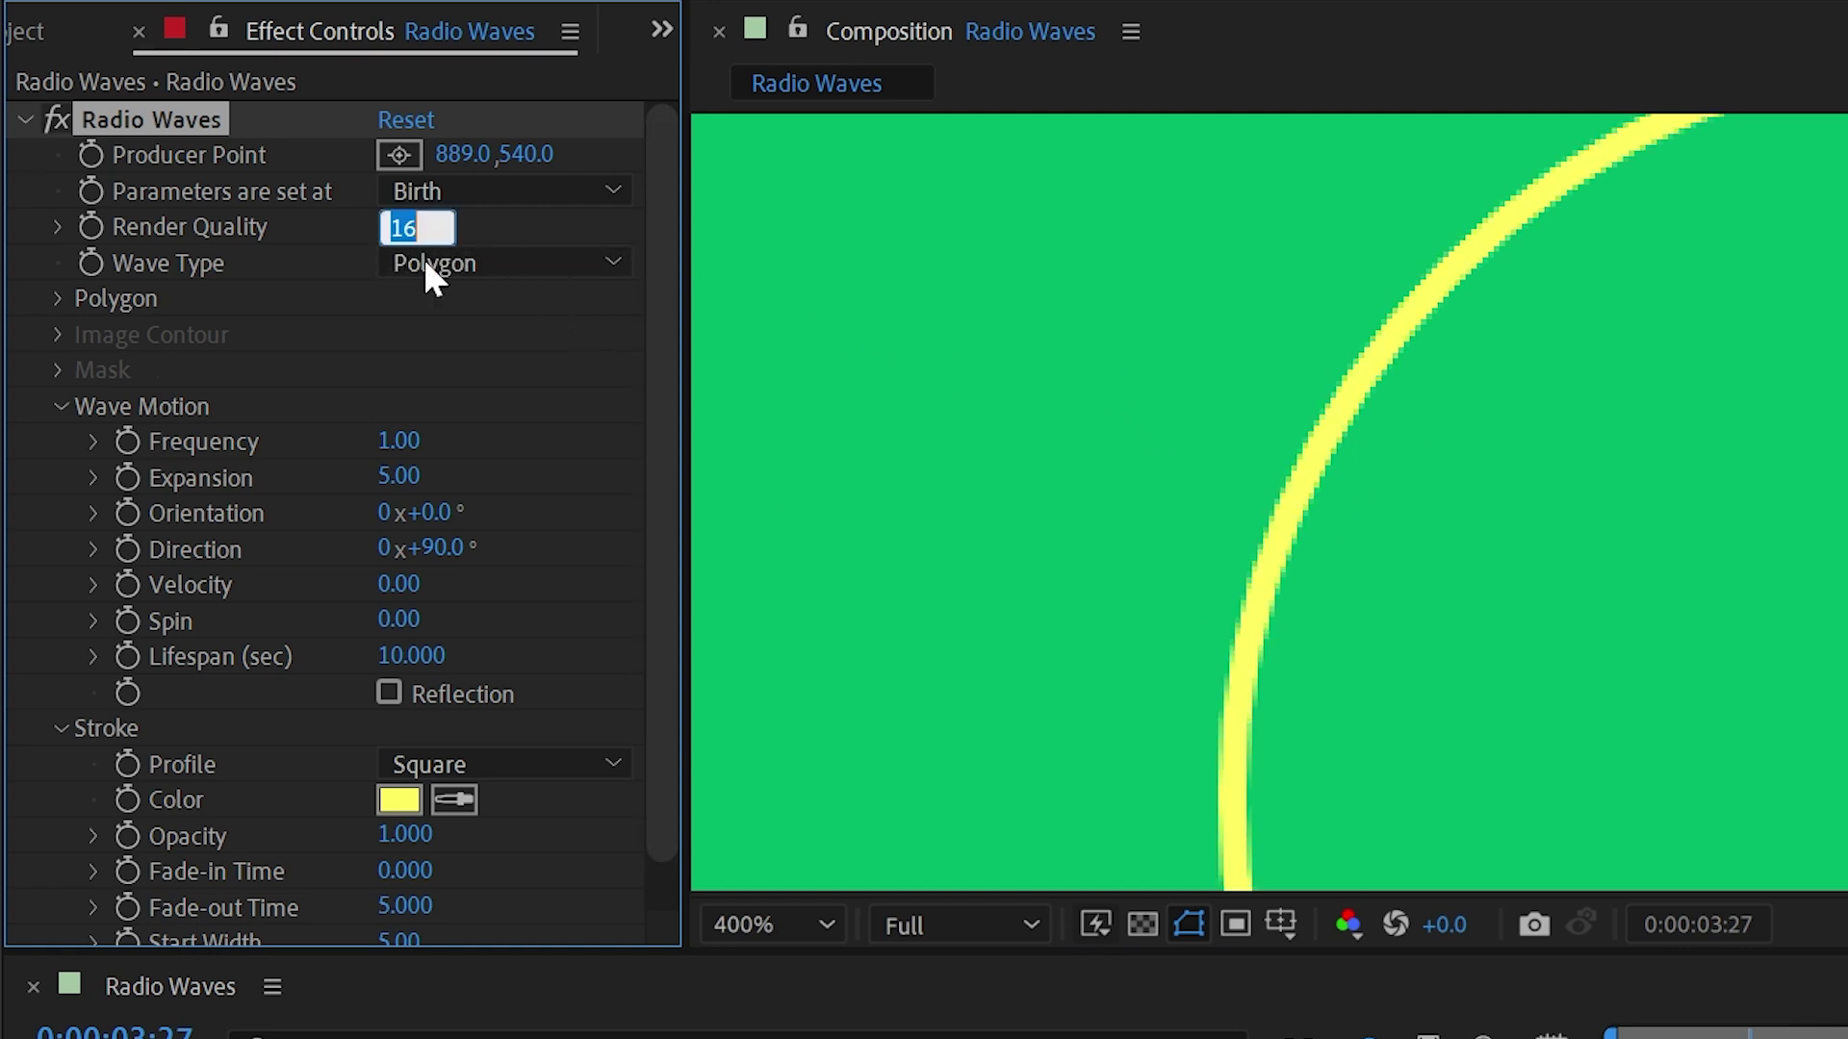
key("Return")
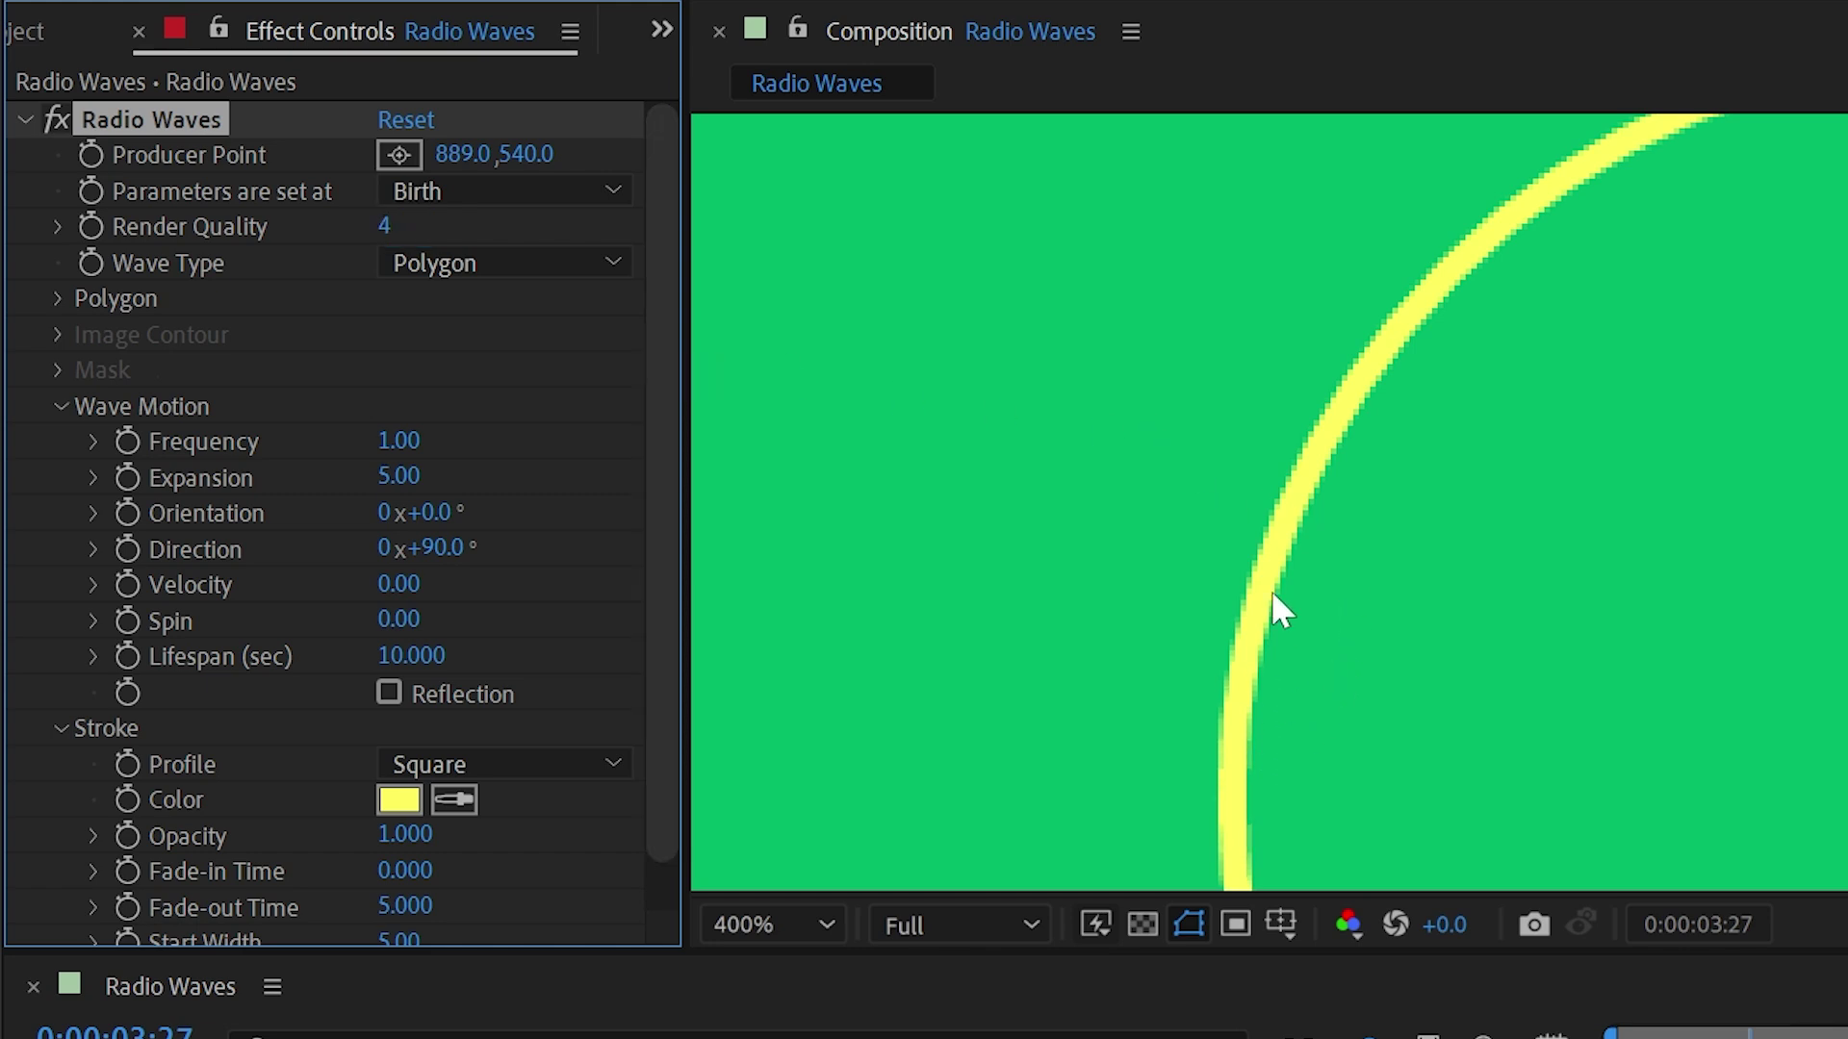
Inspect the ring's edge pixels closely and set the Render Quality to 16
scroll(1288, 774, "up", 1)
left_click_drag(1249, 763, 924, 417)
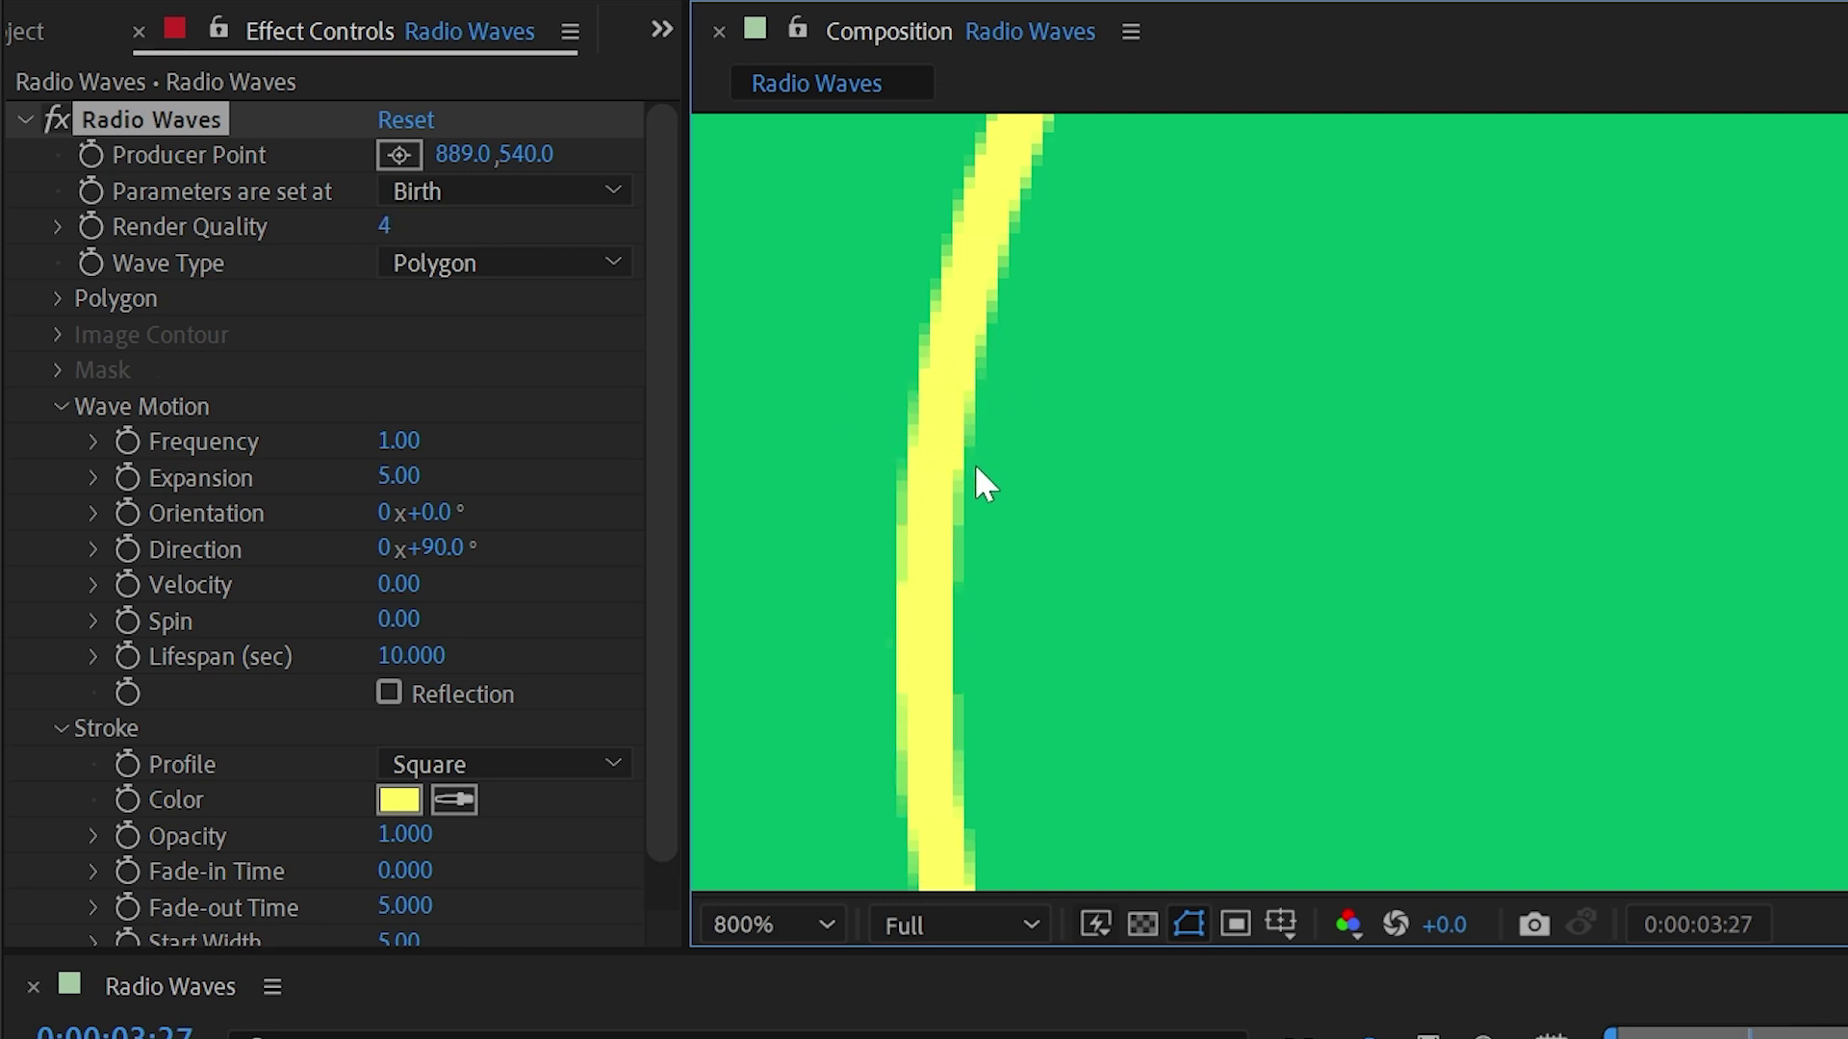
key("slash")
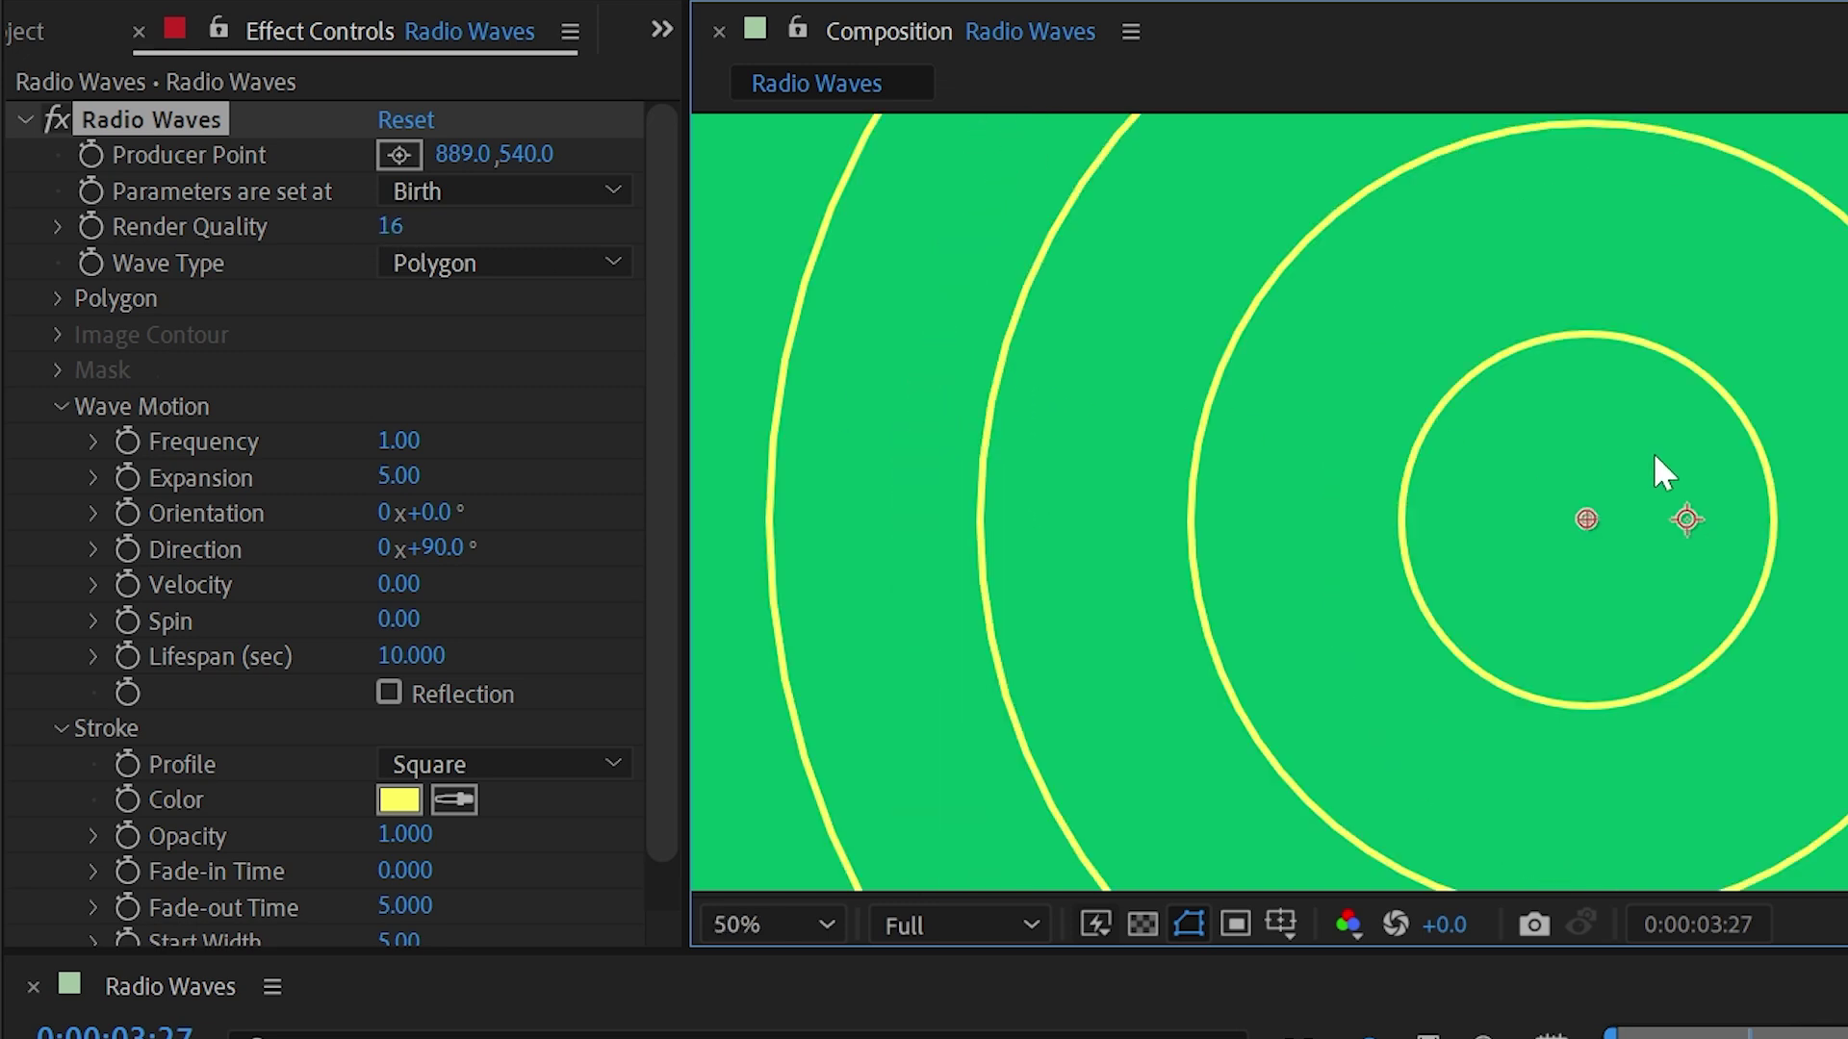
scroll(1655, 456, "down", 2)
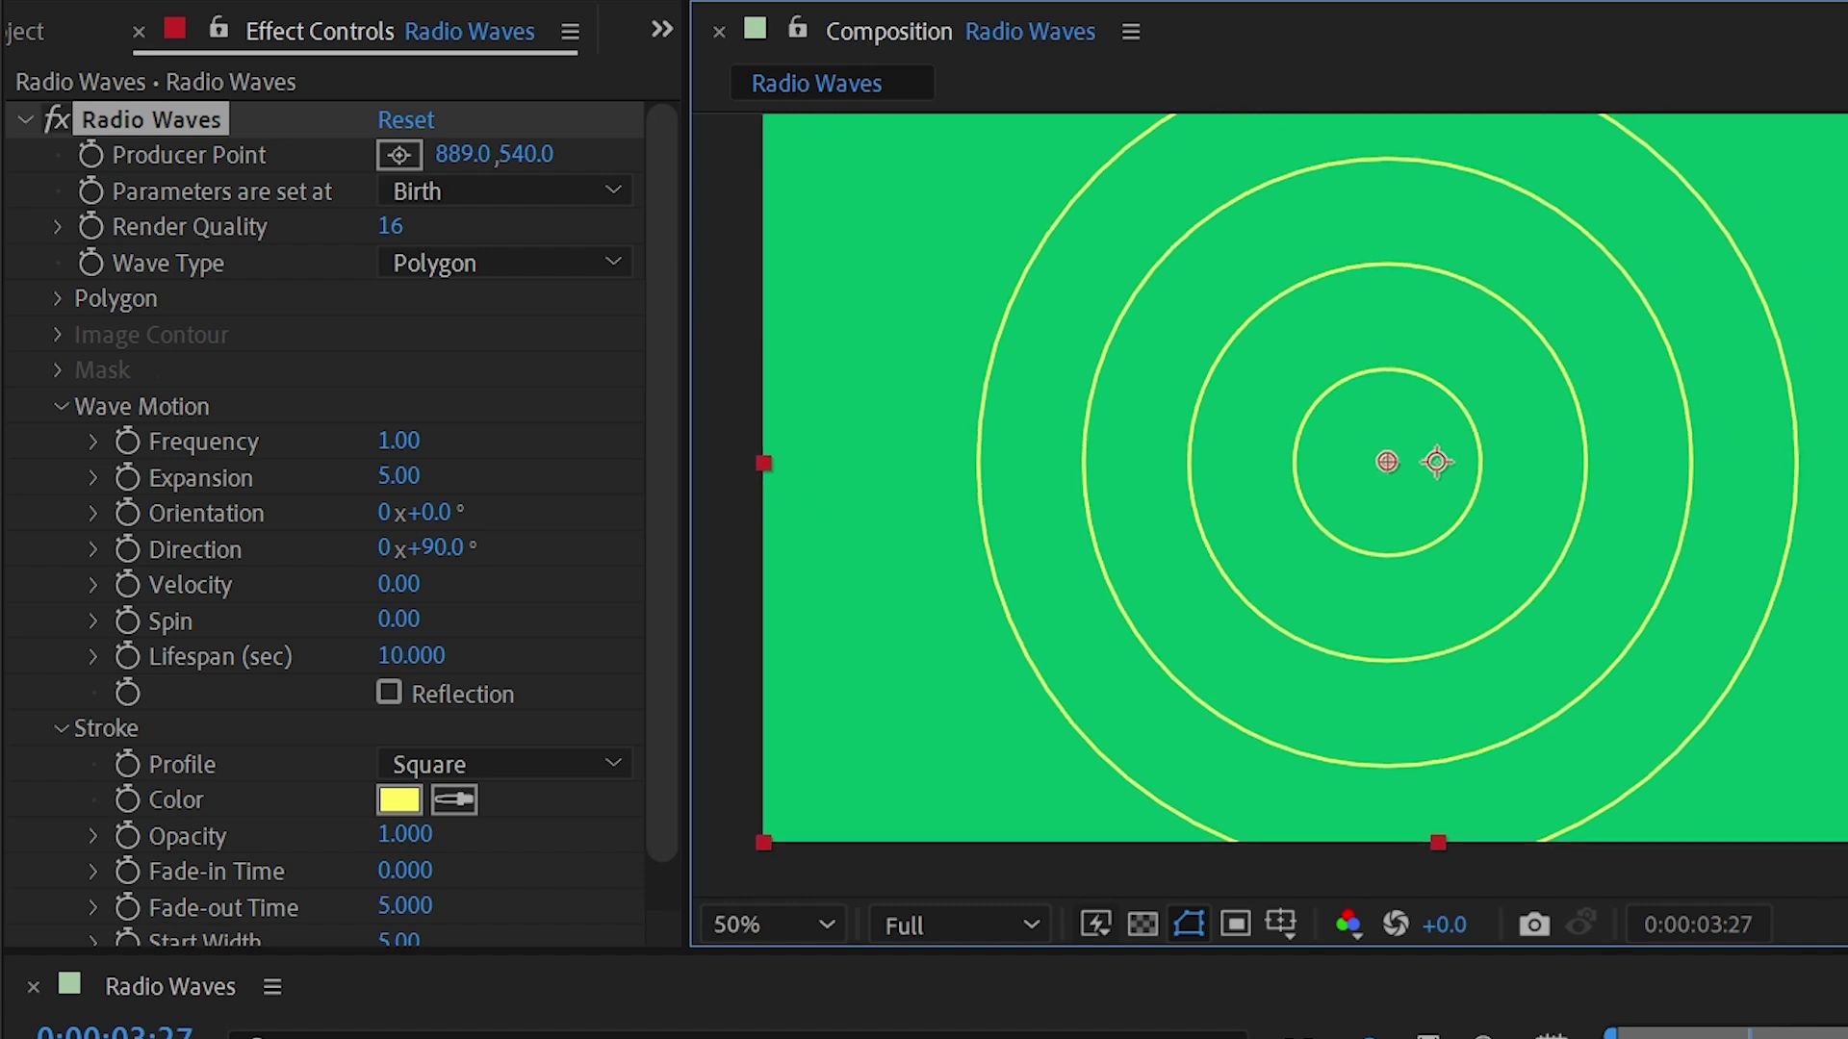
Preview the expanding waves from the first frame and pause around the two-second mark
key("Home")
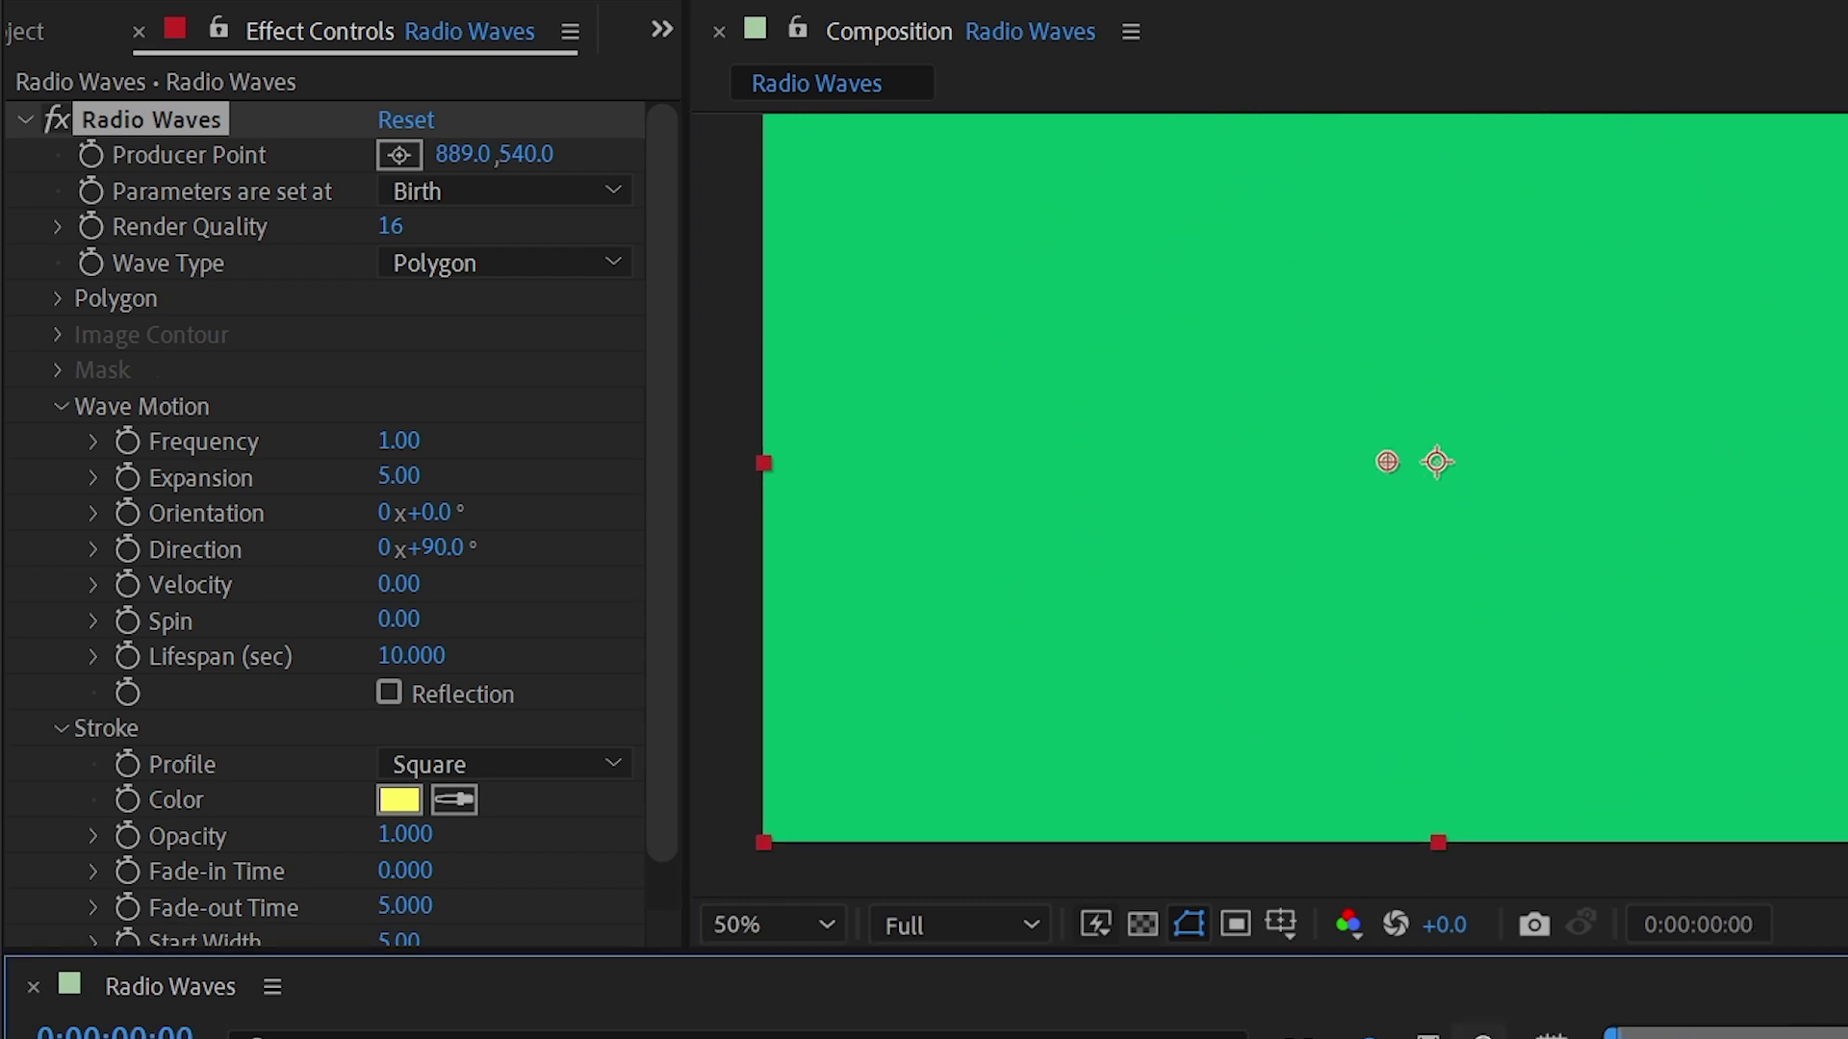
key("space")
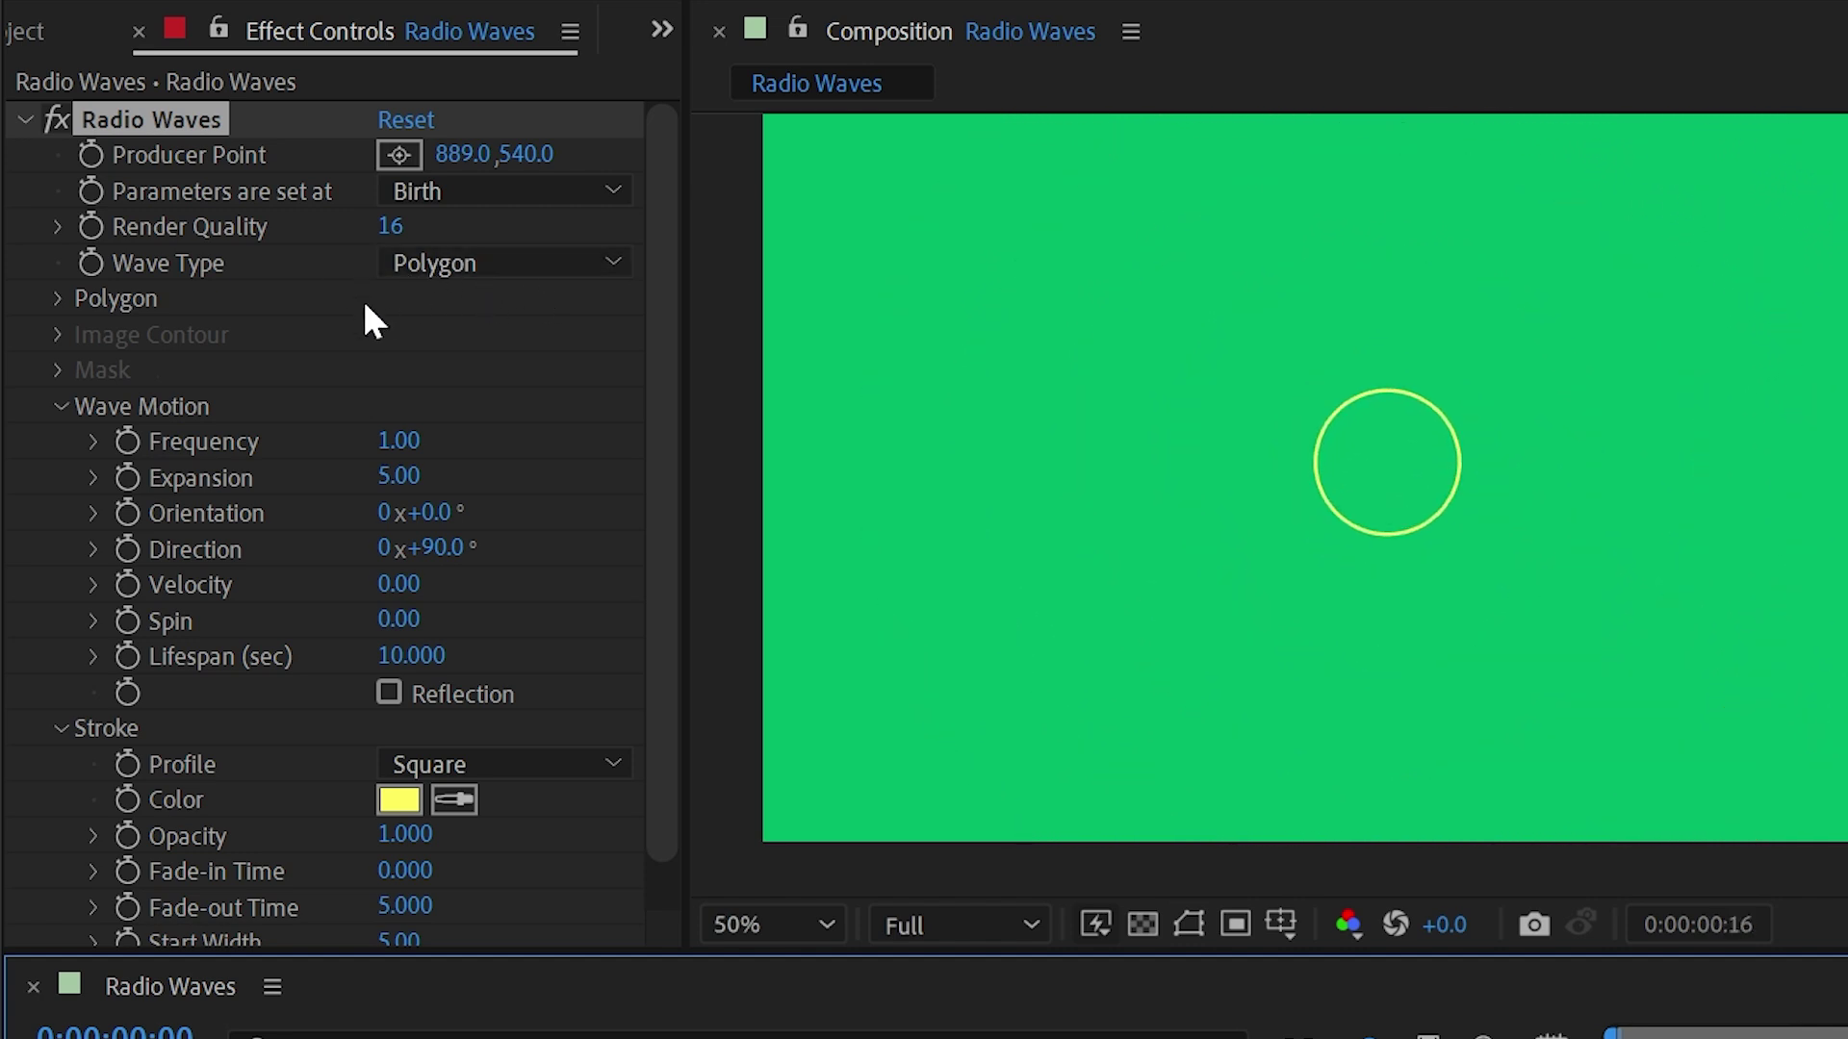
key("space")
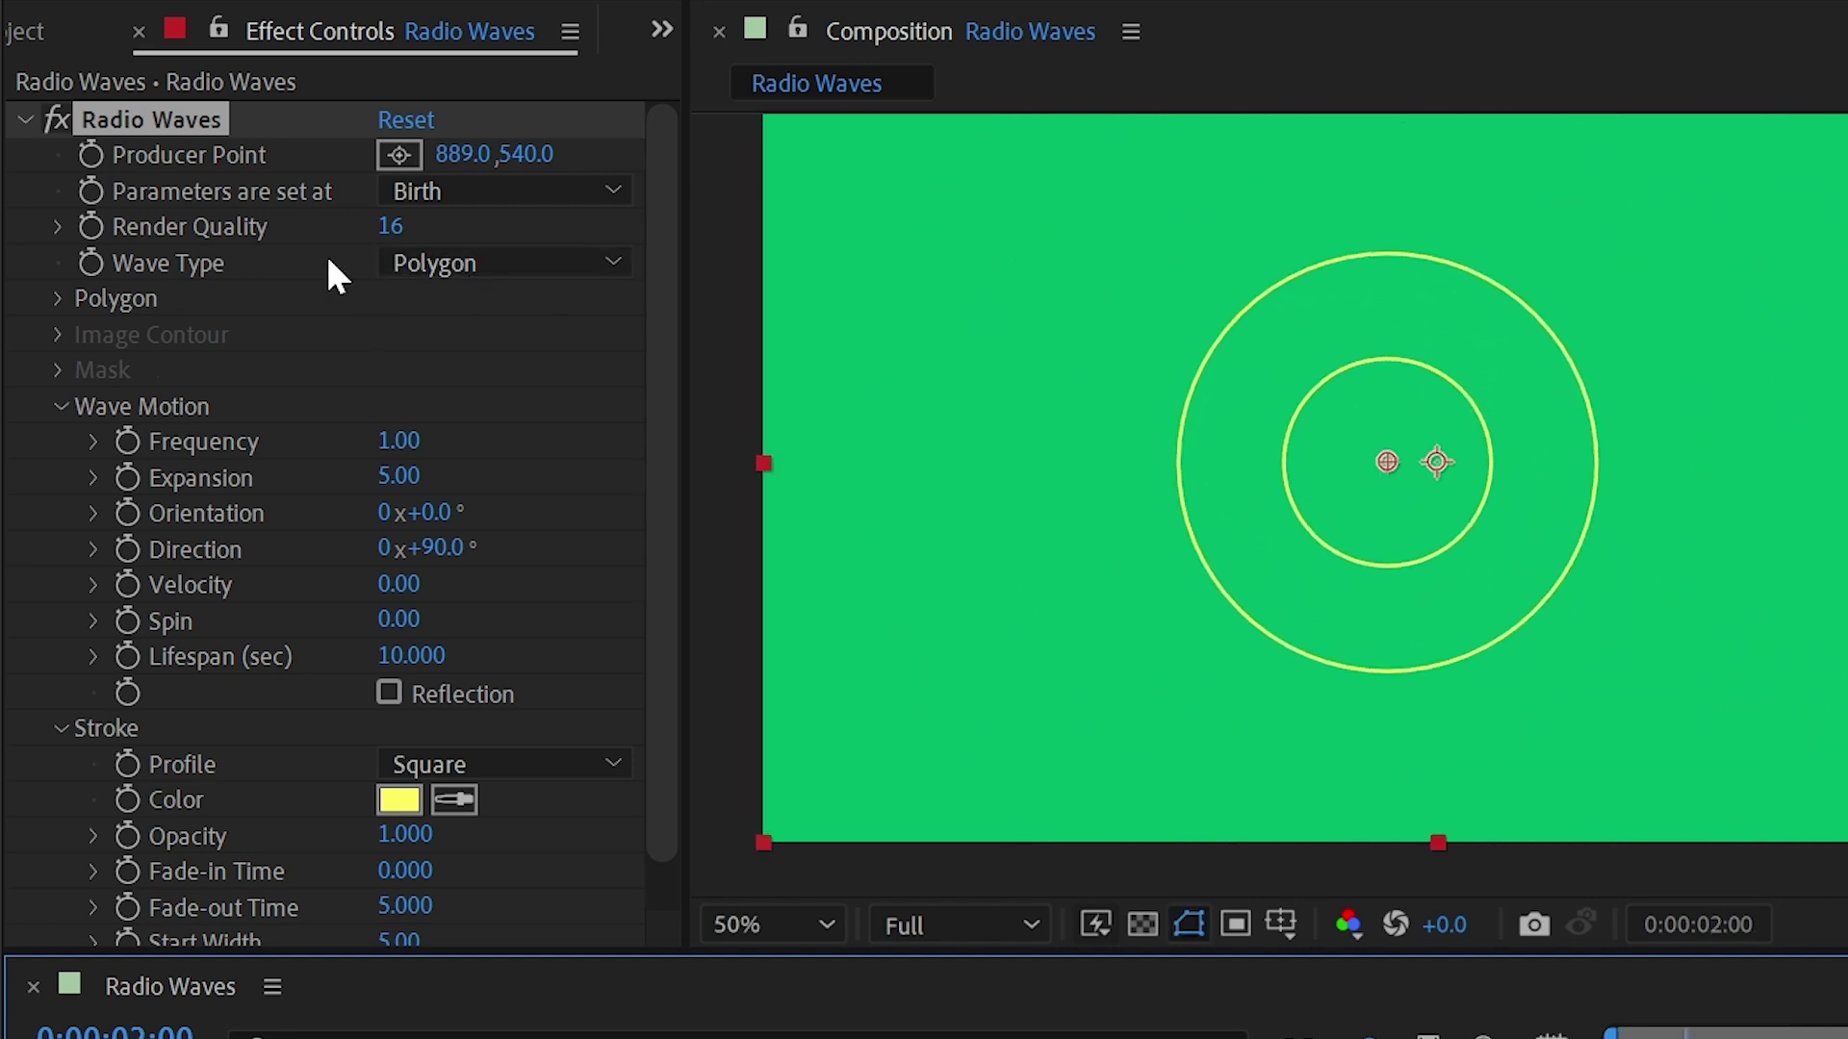
Review the Wave Type options while keeping Polygon, and expand the Polygon settings
left_click(529, 254)
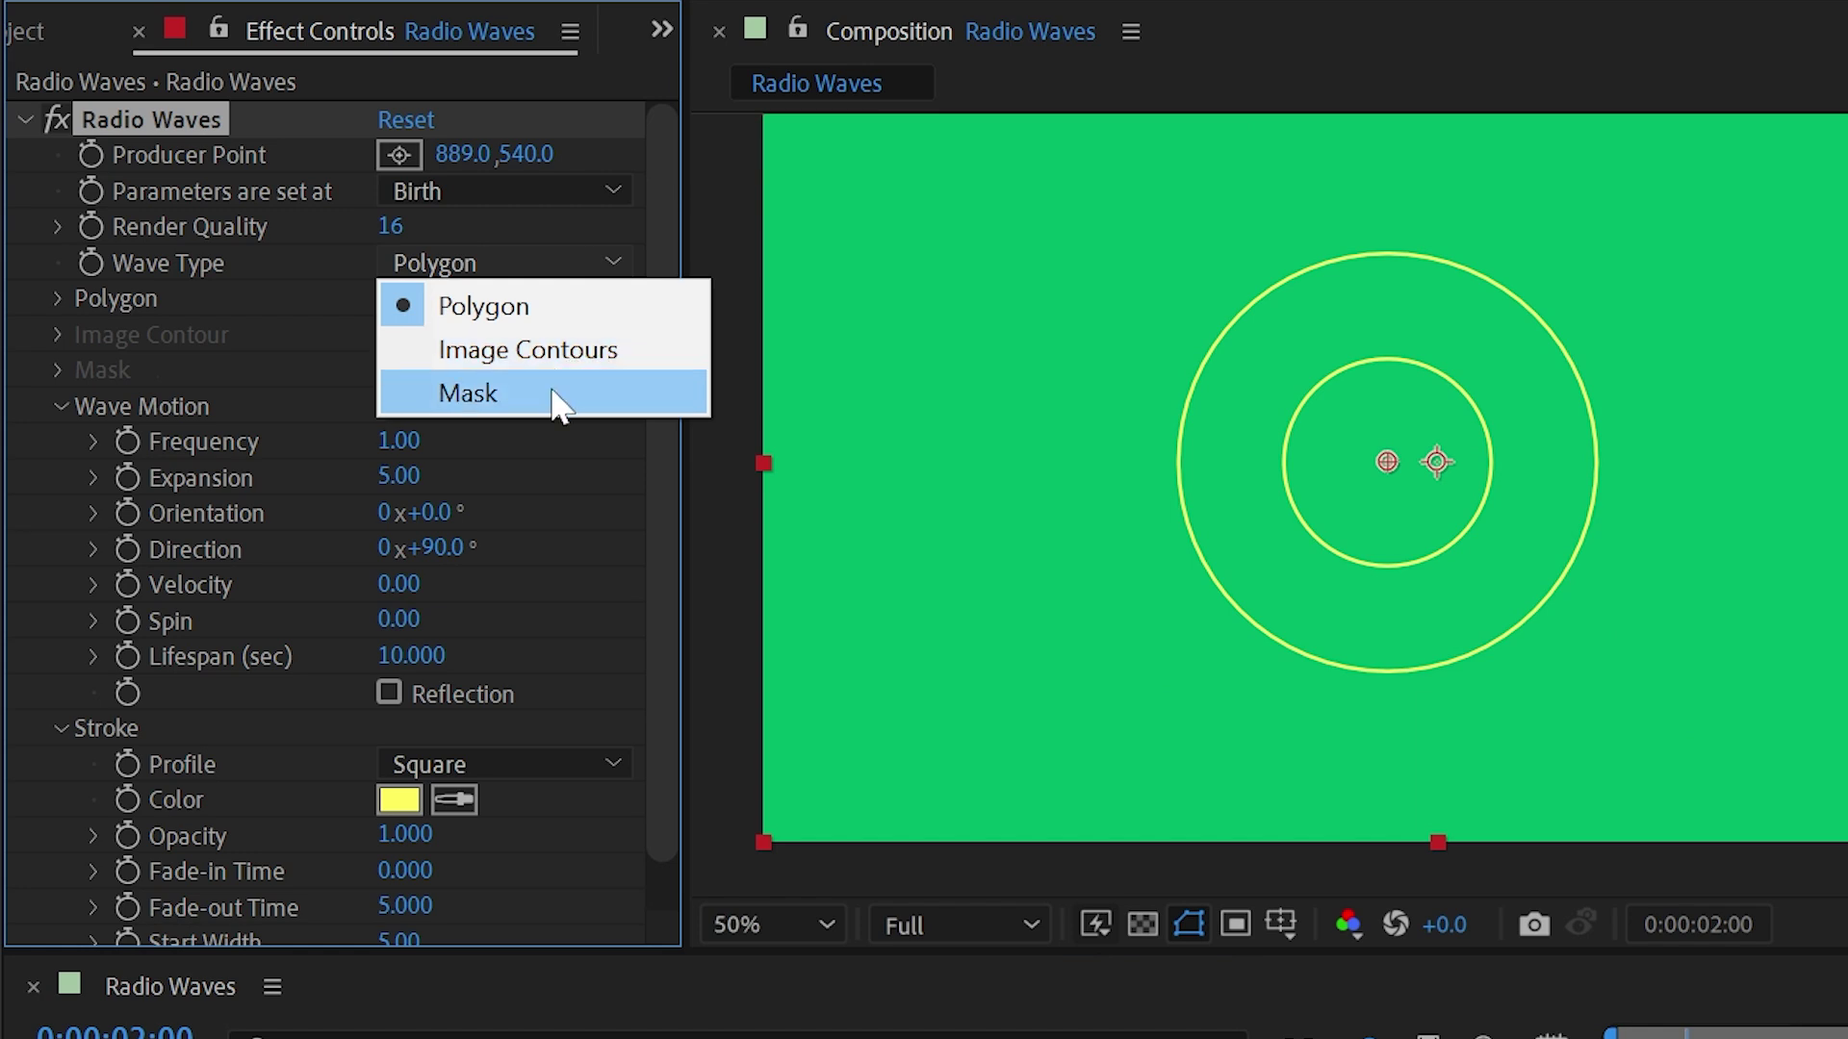
key("Escape")
key("Page_Up")
key("Page_Down")
key("Page_Down")
key("Page_Down")
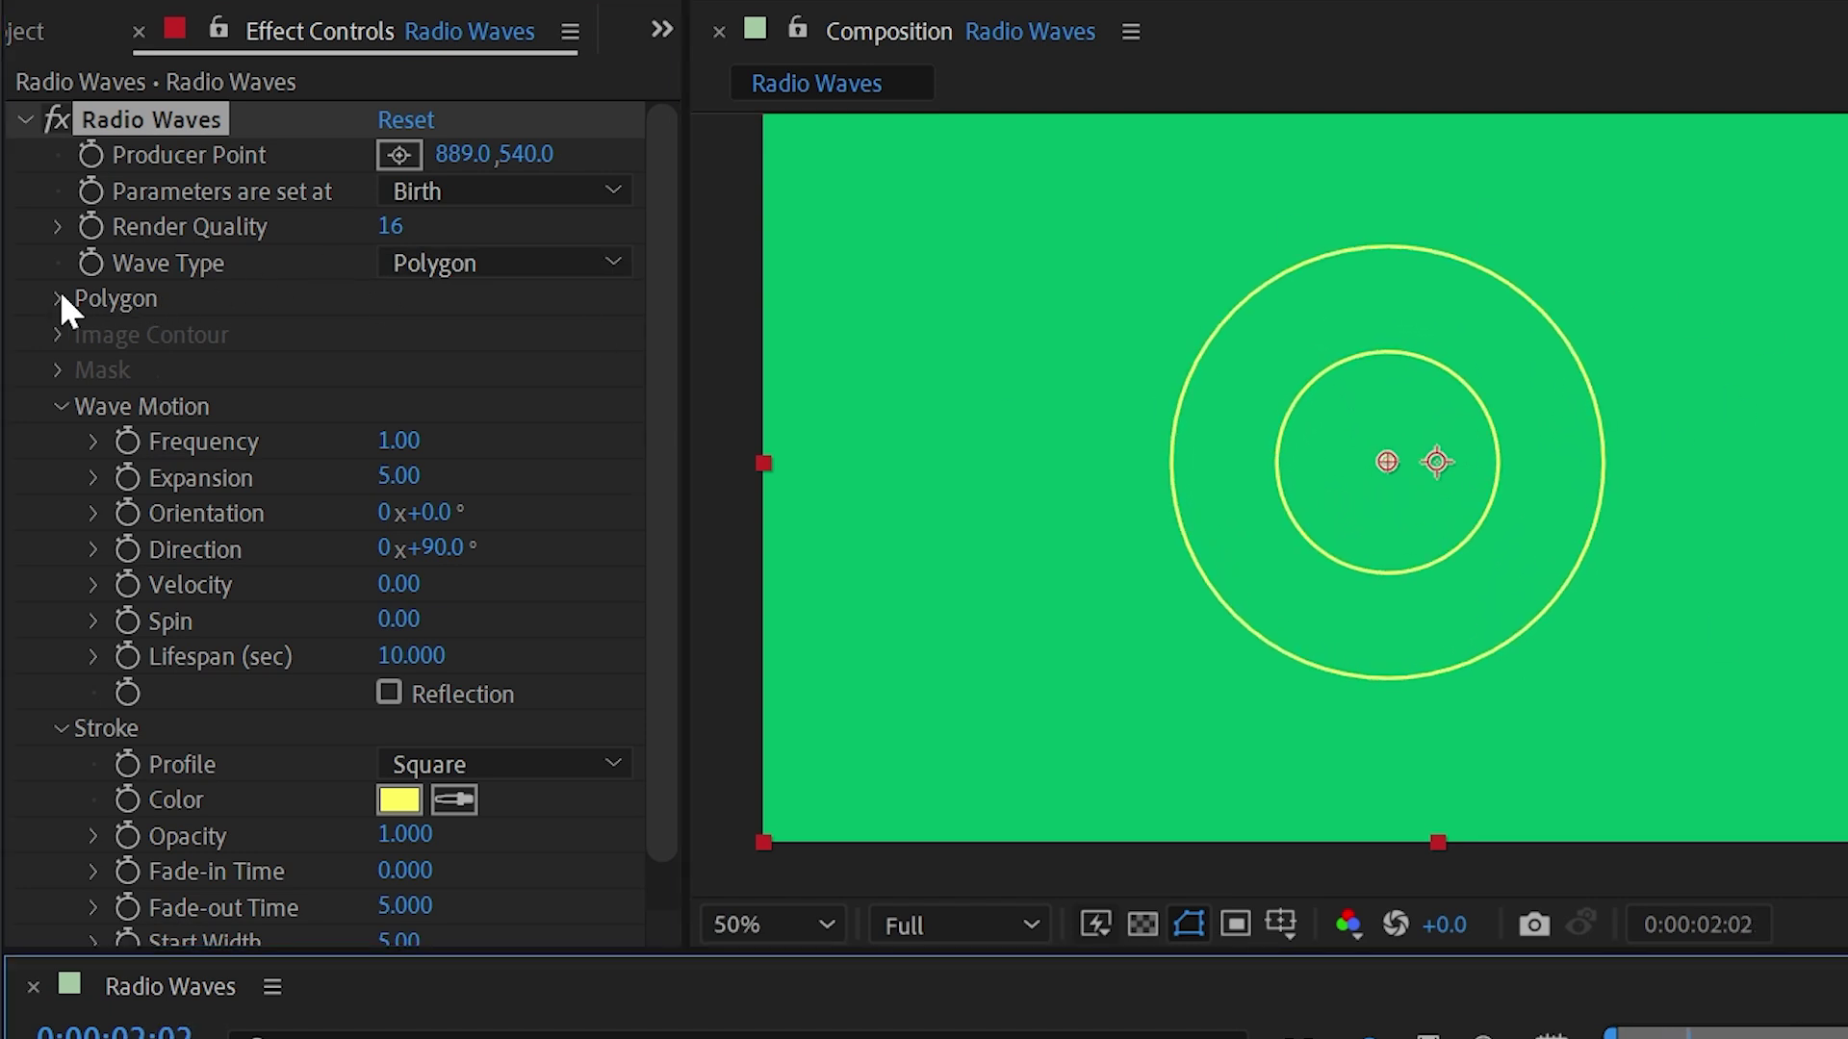
left_click(57, 300)
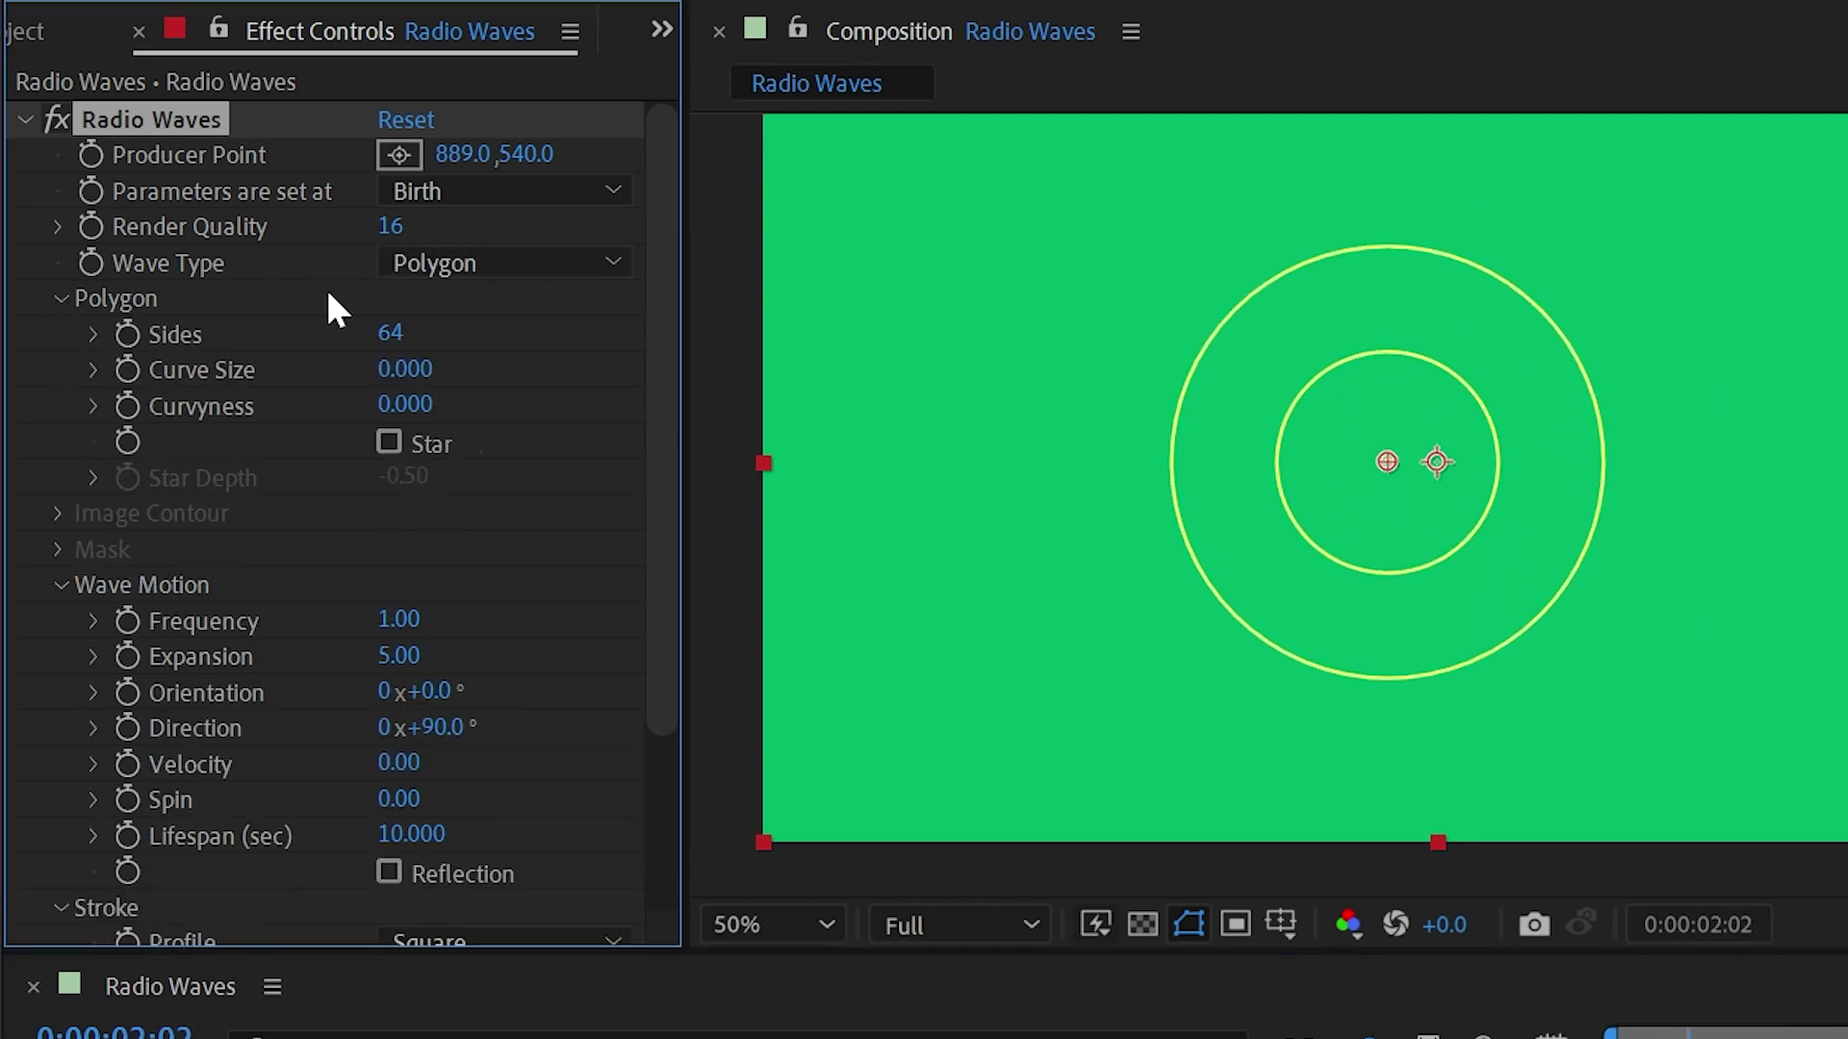
key("/")
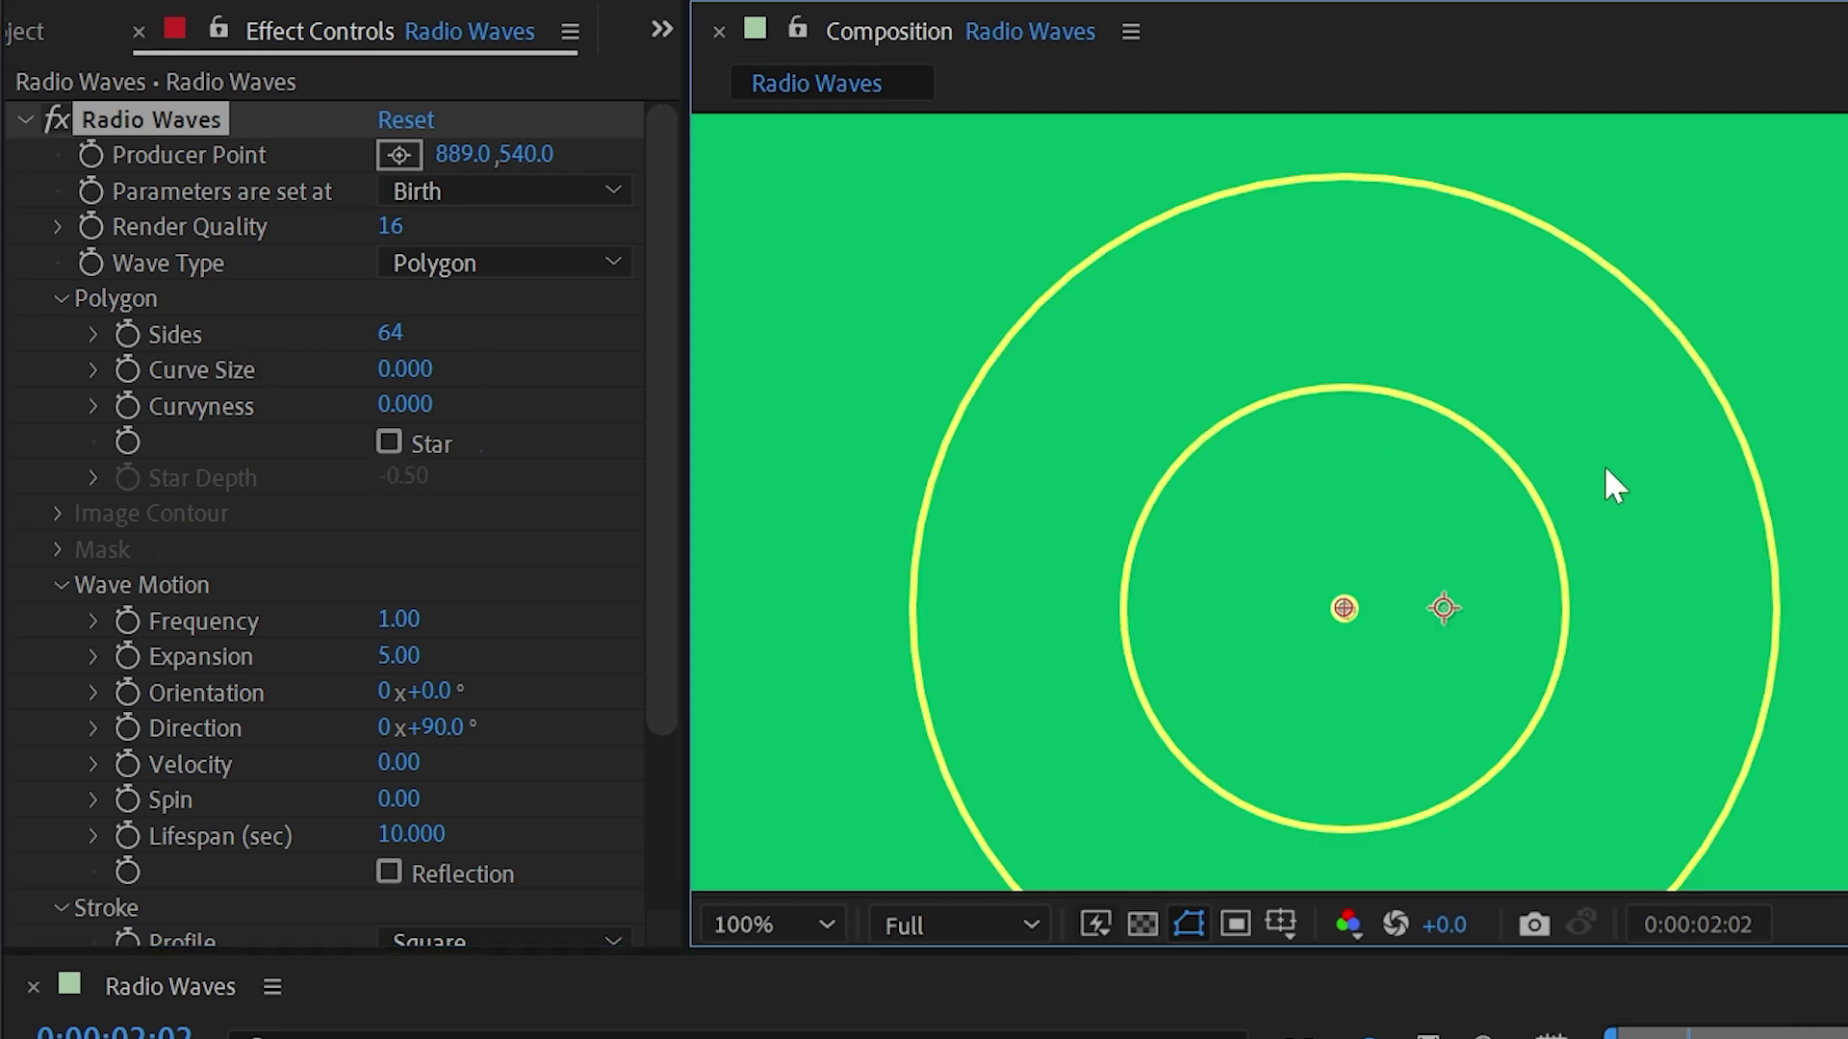
Try polygon Sides values of 15, 11, 5 and 3, and reset Sides to its default
left_click_drag(403, 349, 297, 347)
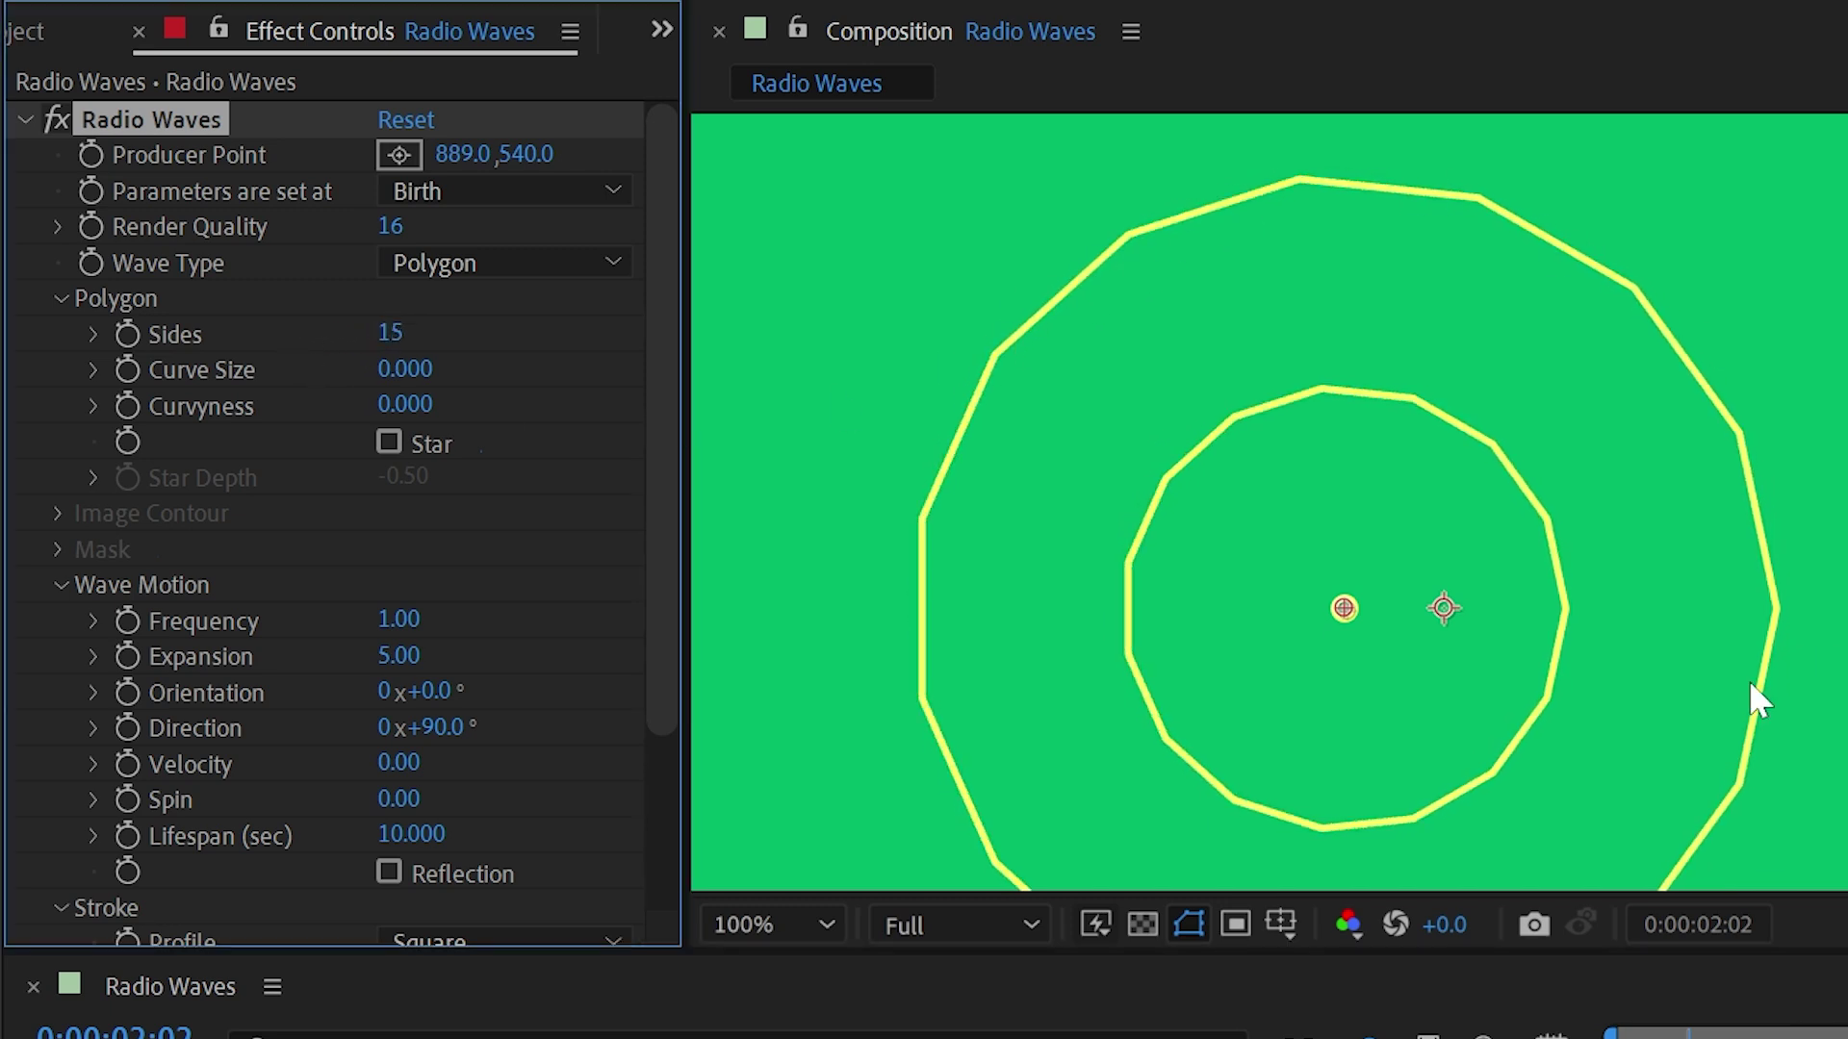
left_click_drag(394, 339, 384, 338)
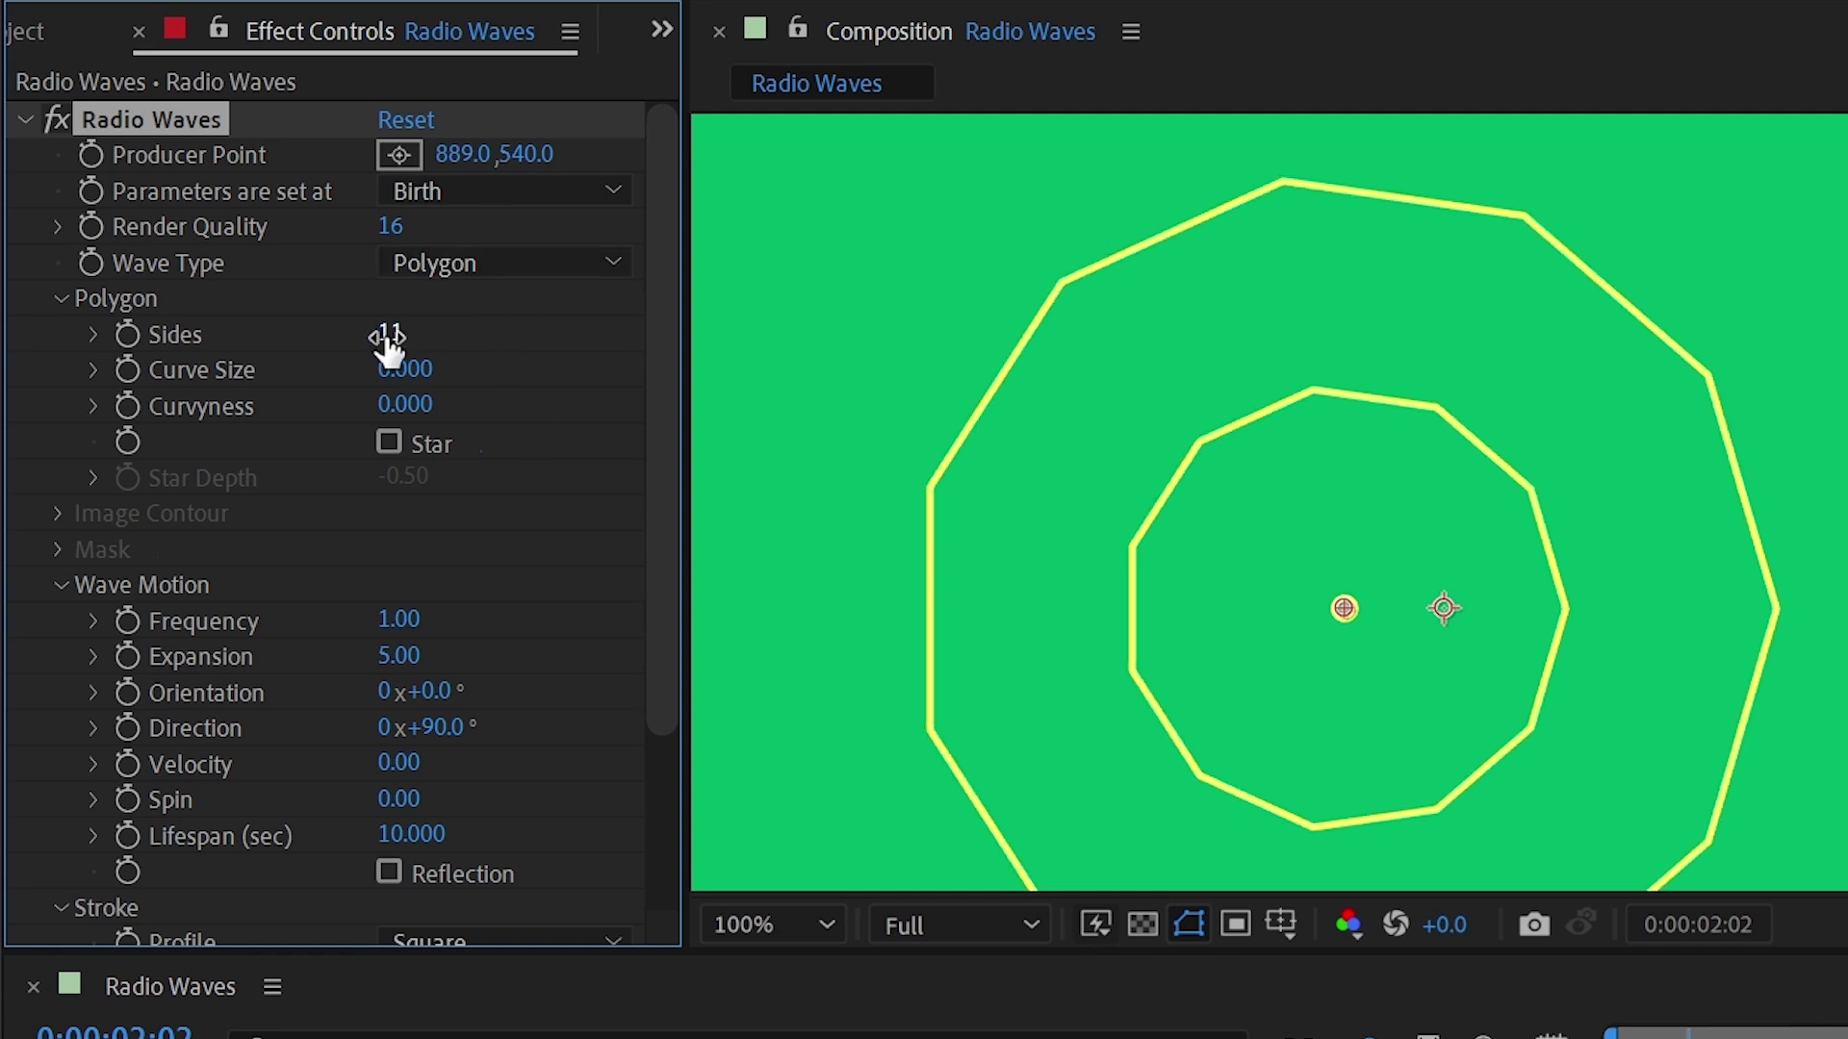
left_click(394, 336)
key("Return")
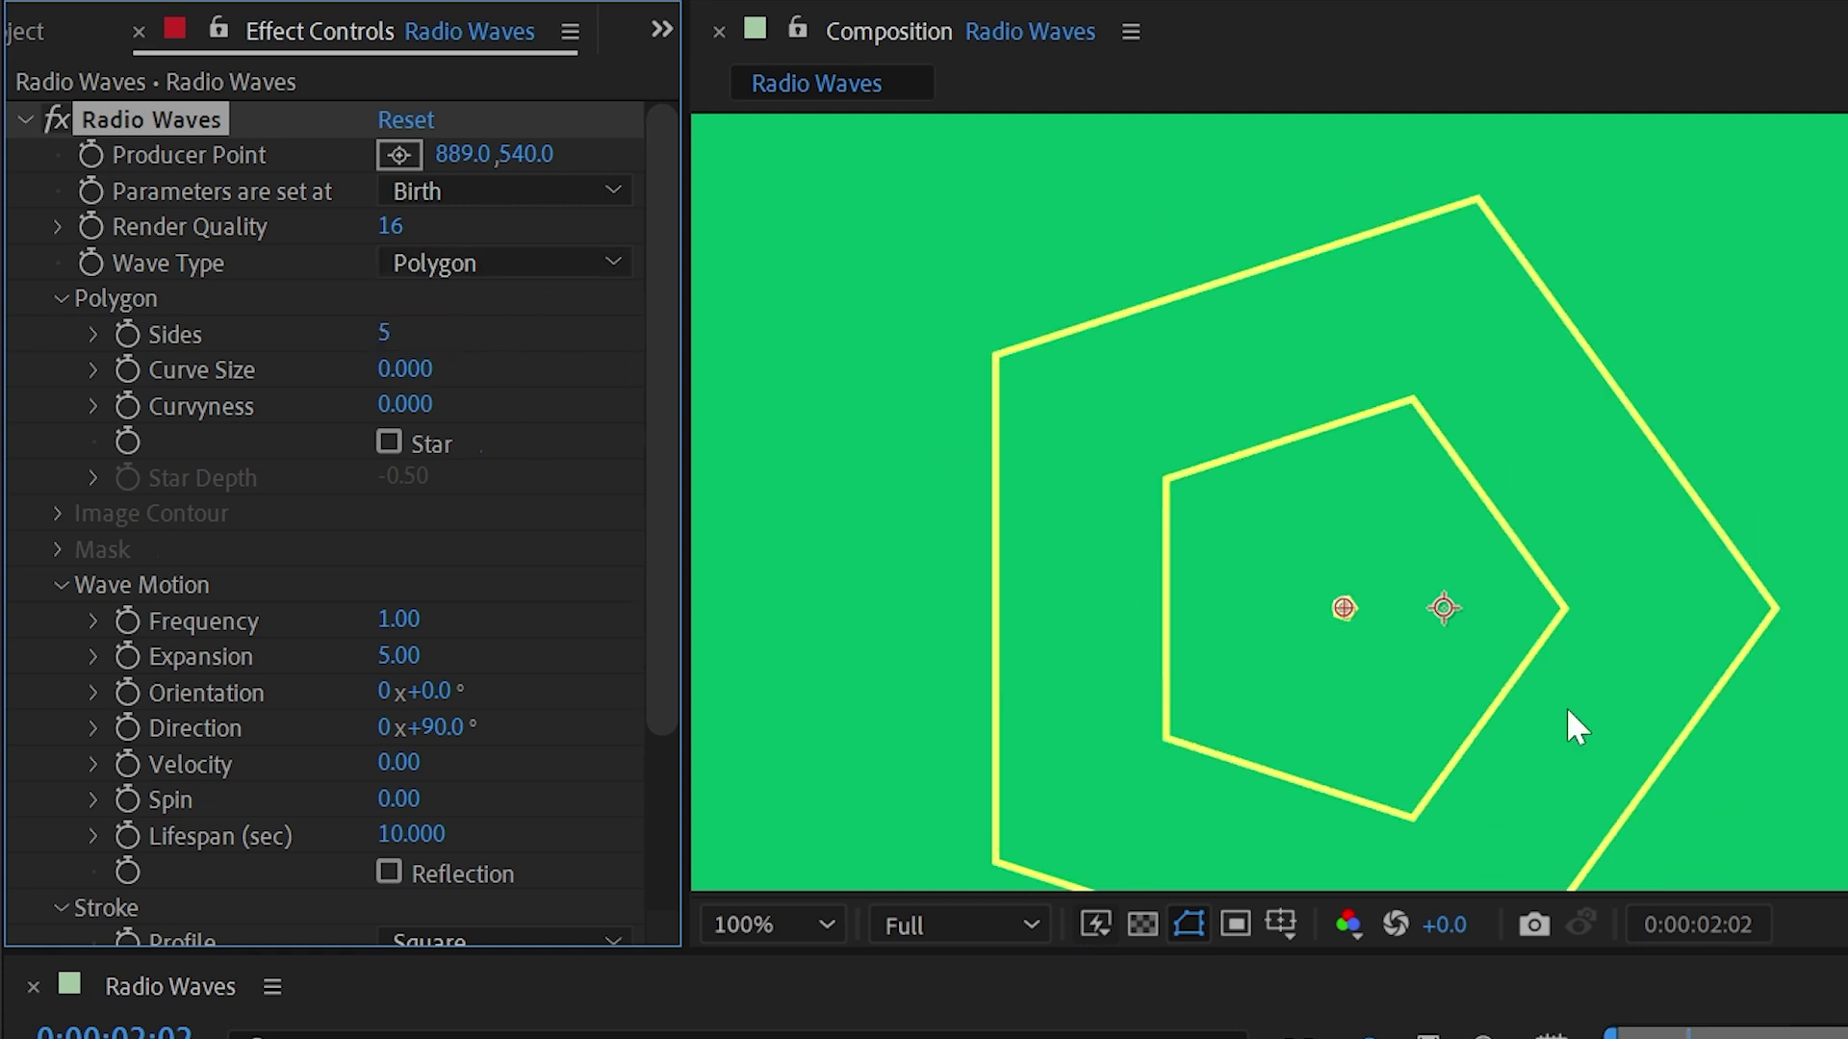
left_click_drag(384, 334, 336, 336)
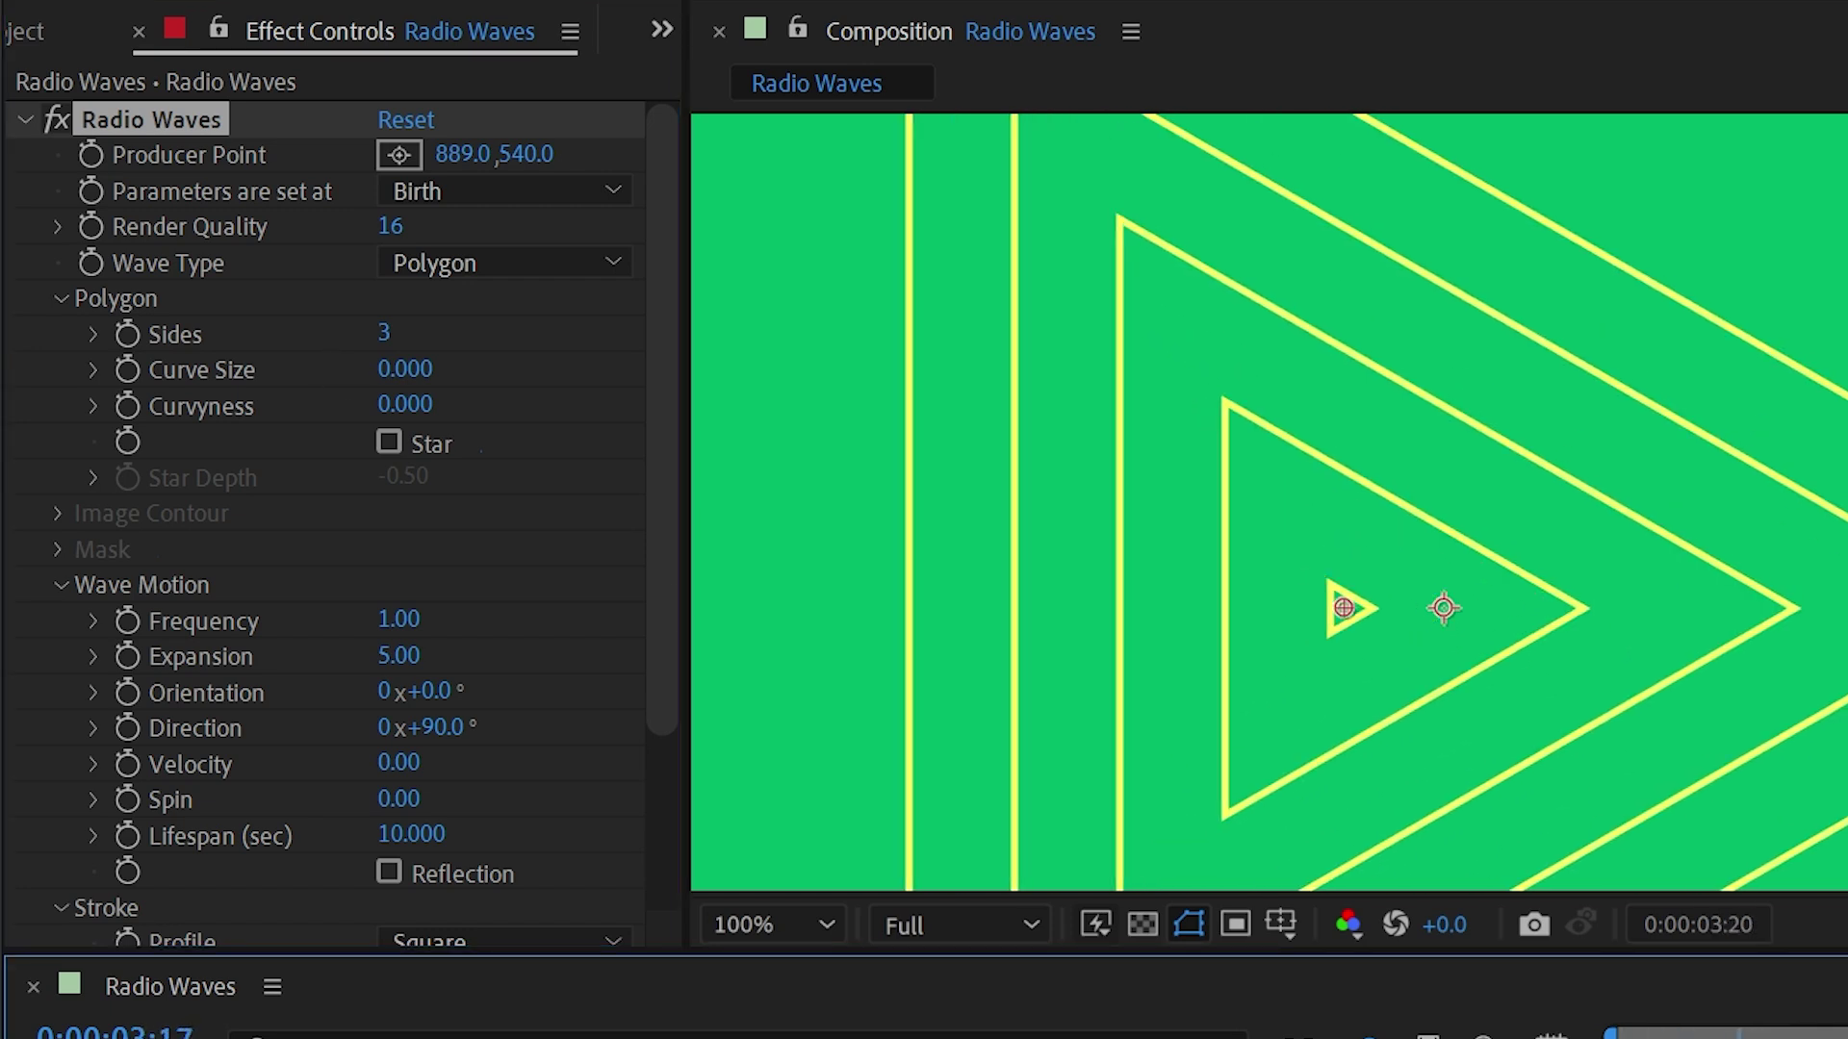
right_click(390, 334)
left_click(462, 676)
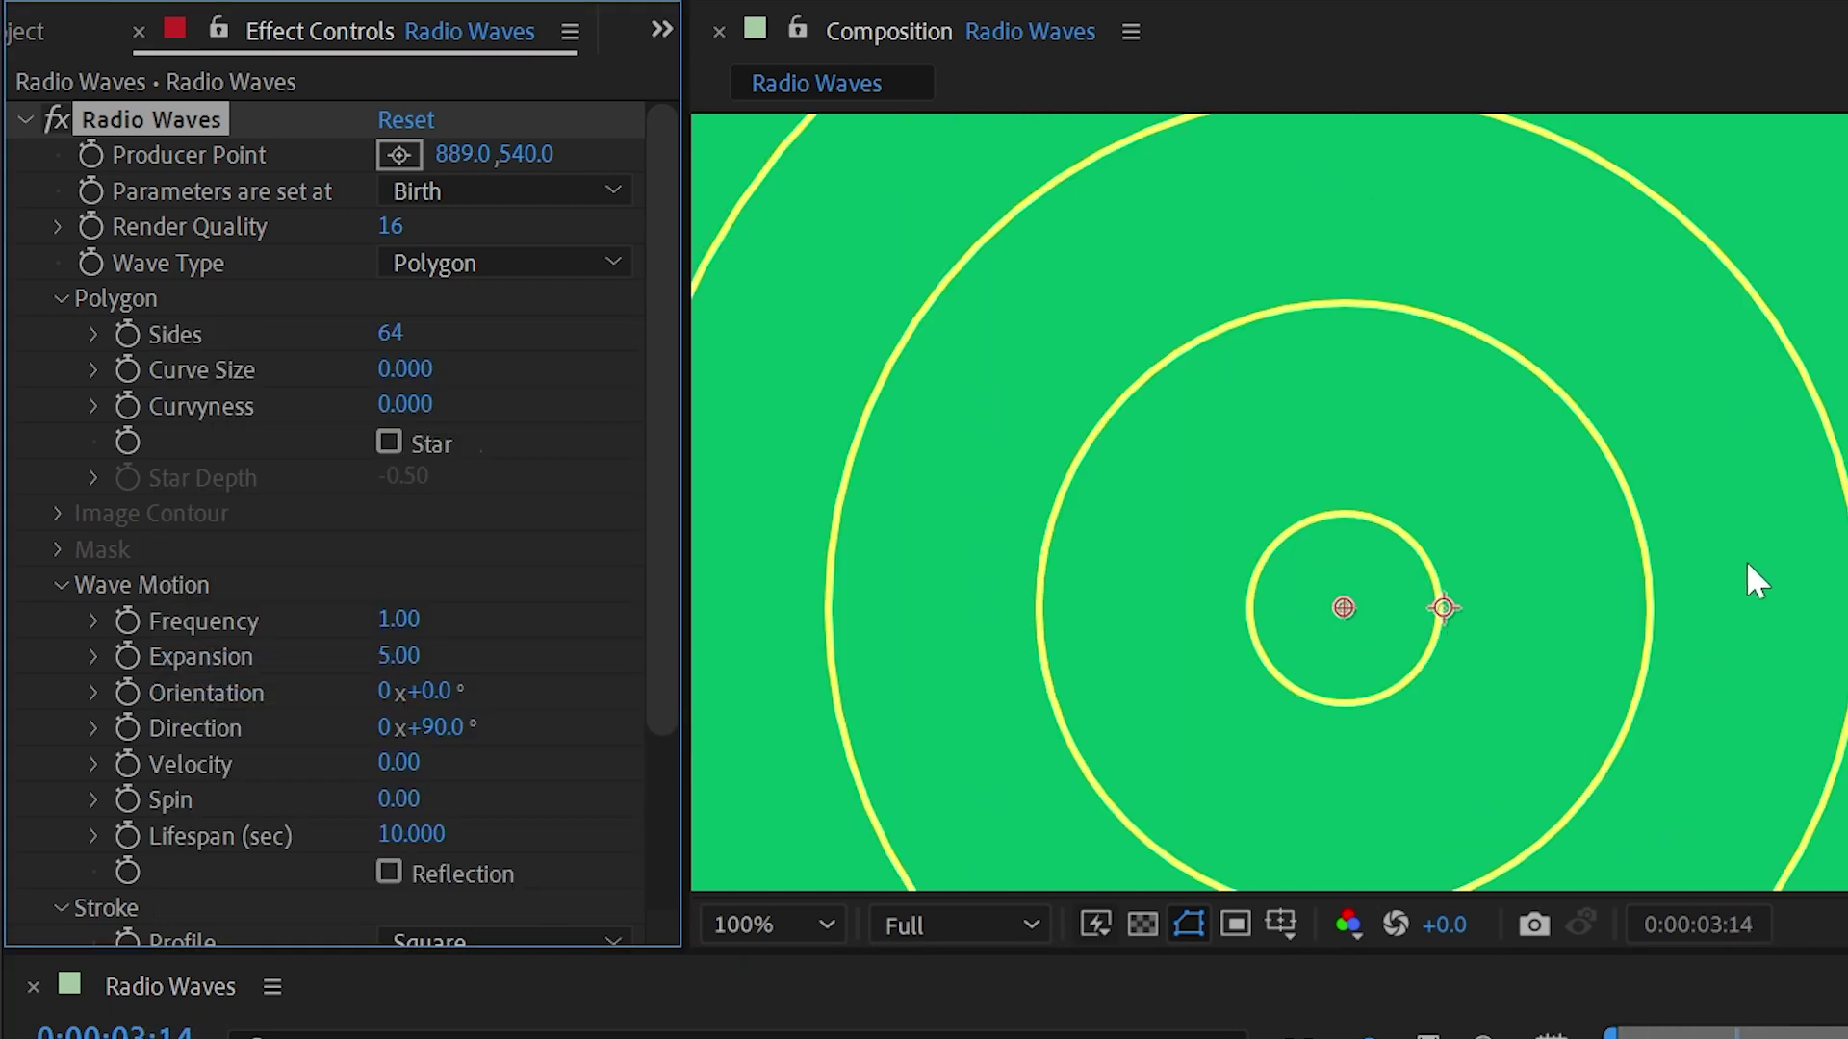
Magnify an outer ring to check its straight segments and set the polygon Sides to 128
scroll(1443, 608, "up", 1)
left_click_drag(1780, 404, 1002, 726)
scroll(1406, 495, "up", 1)
left_click_drag(1643, 342, 1524, 462)
scroll(1345, 424, "down", 2)
scroll(1343, 412, "up", 1)
scroll(1342, 412, "up", 1)
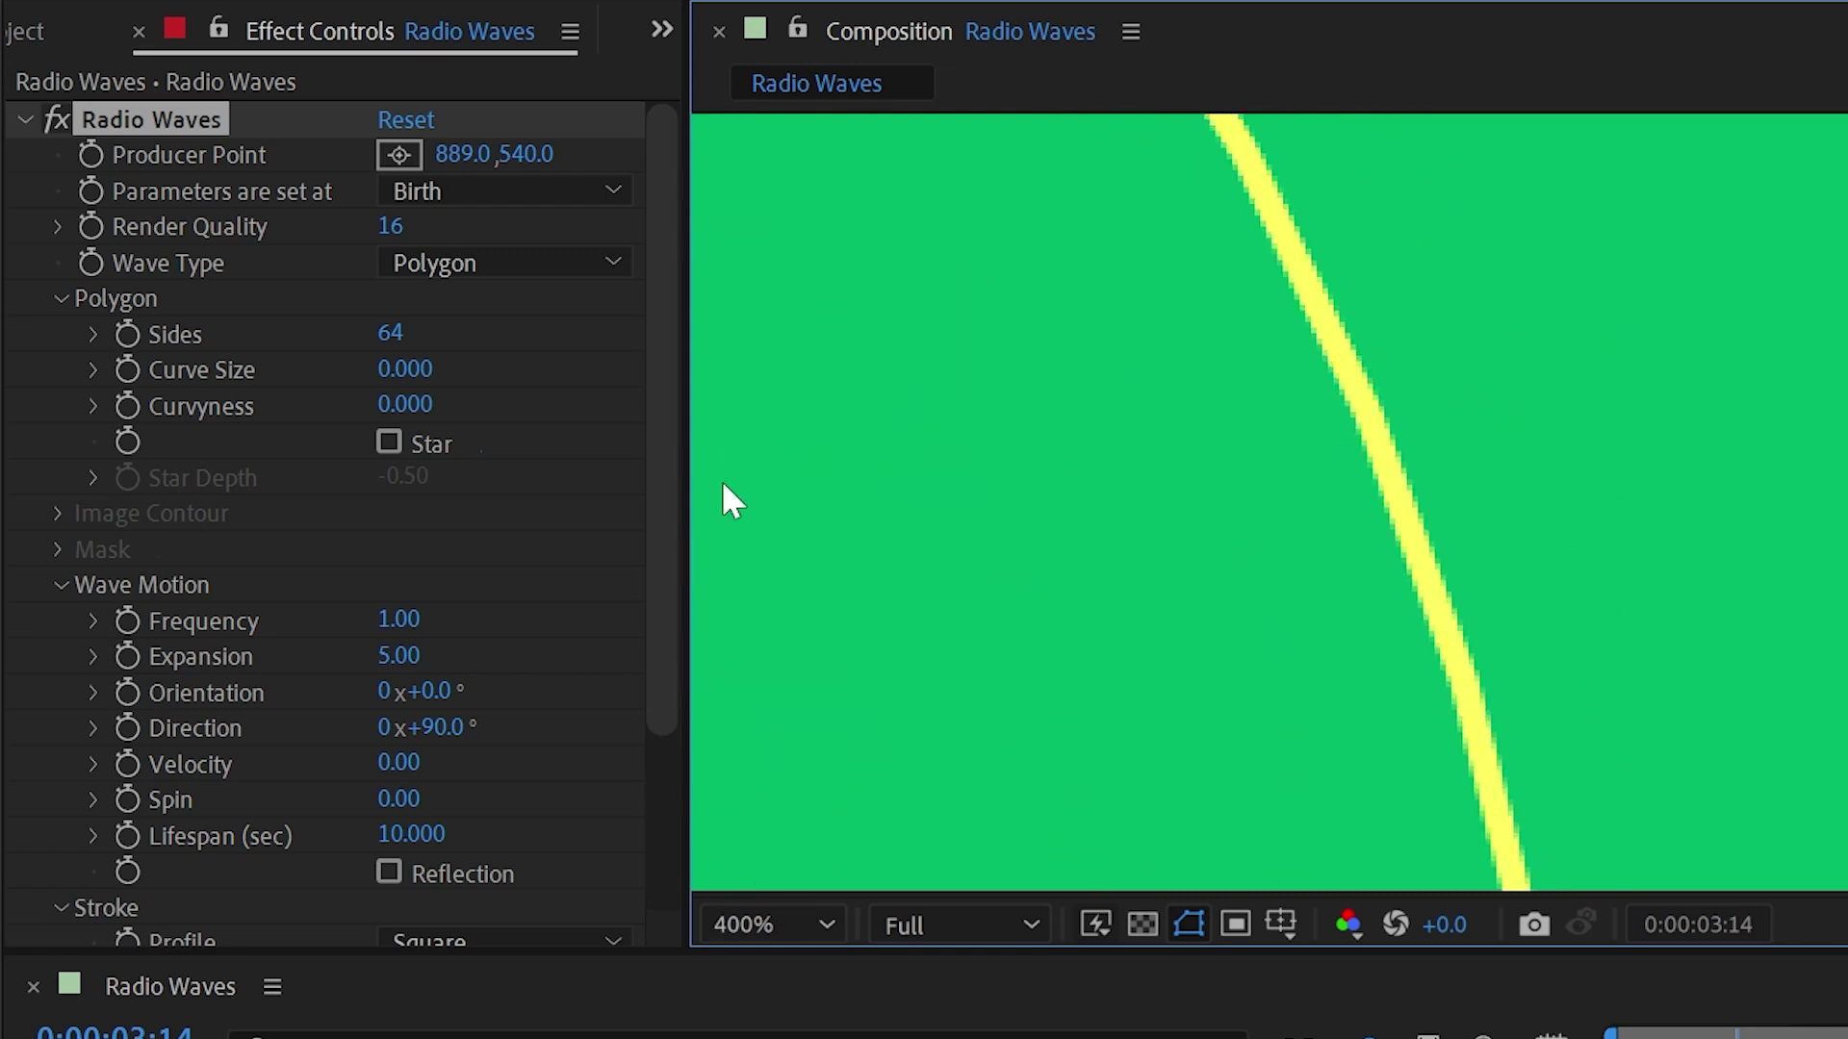
left_click(390, 333)
key("Return")
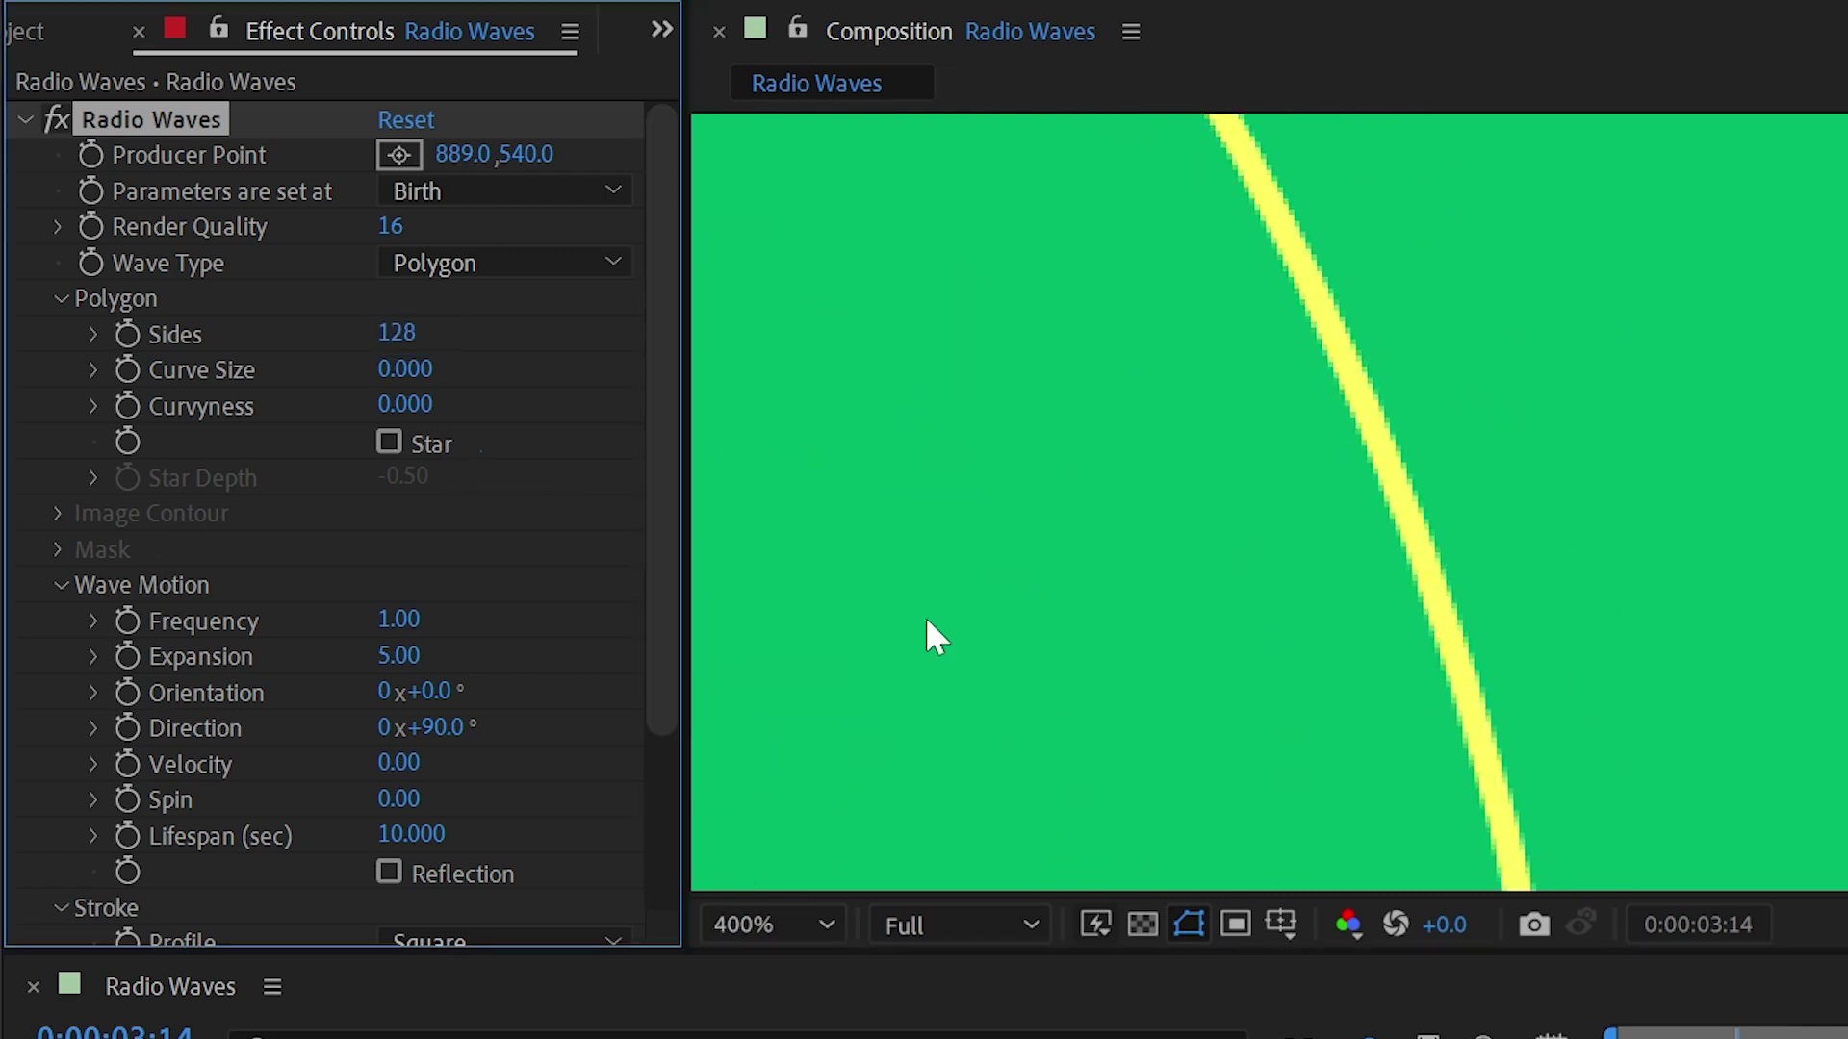
Undo and redo the Sides change twice to compare the smoothness of the ring
key("ctrl+z")
key("ctrl+shift+z")
key("ctrl+z")
key("ctrl+shift+z")
Set the polygon Sides to 6 to make the waves hexagonal
key("comma")
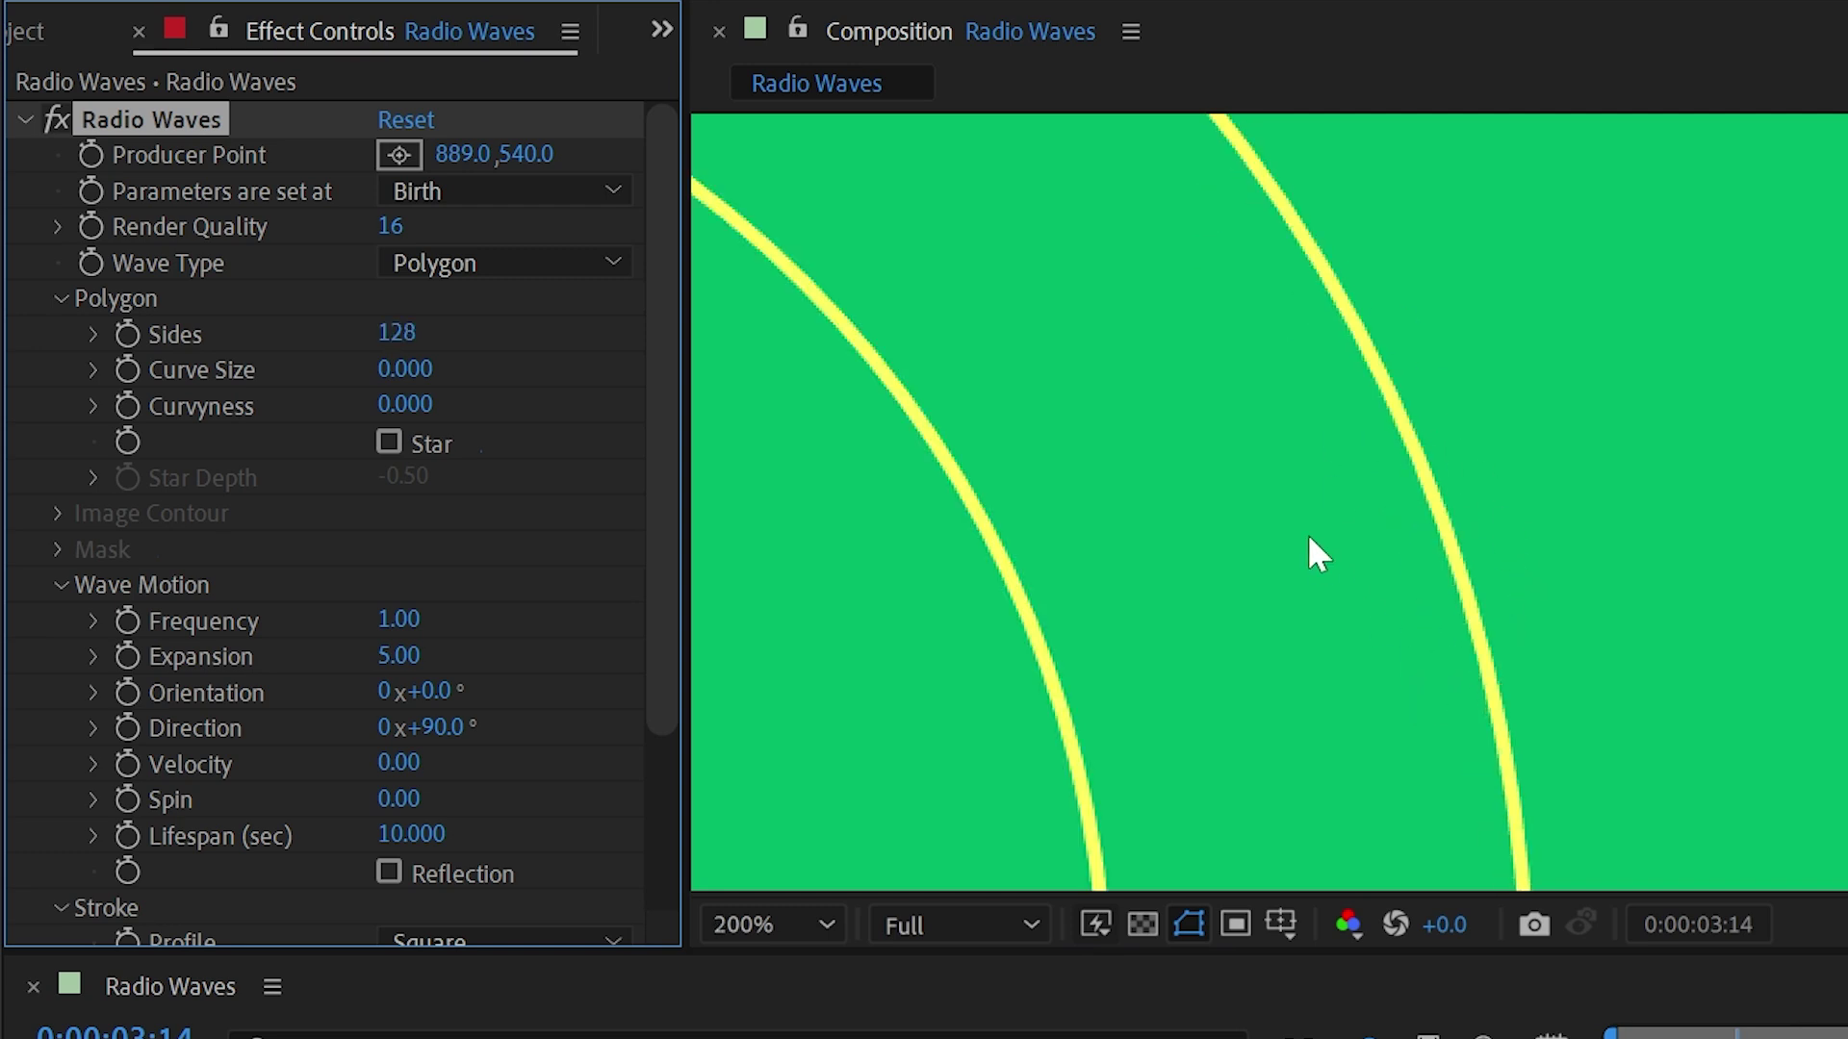
key("comma")
left_click_drag(1233, 491, 1572, 500)
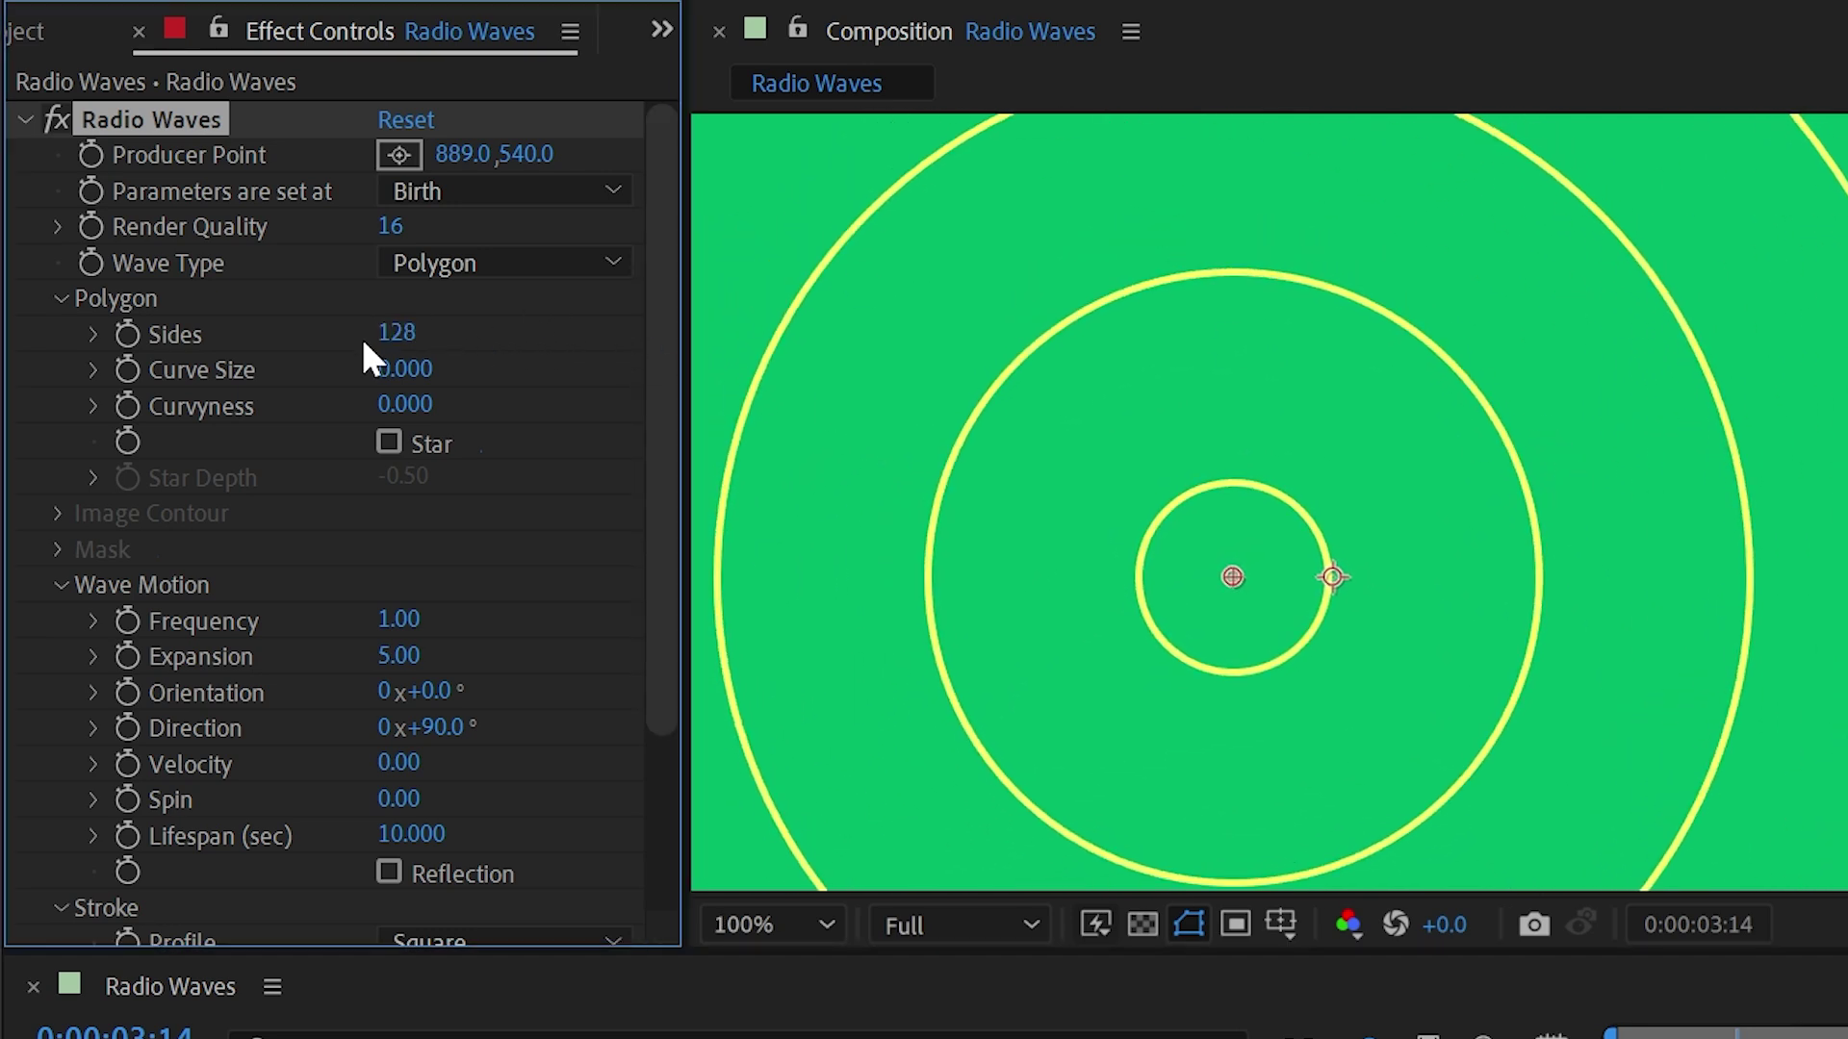
left_click(388, 335)
type("6")
key("Return")
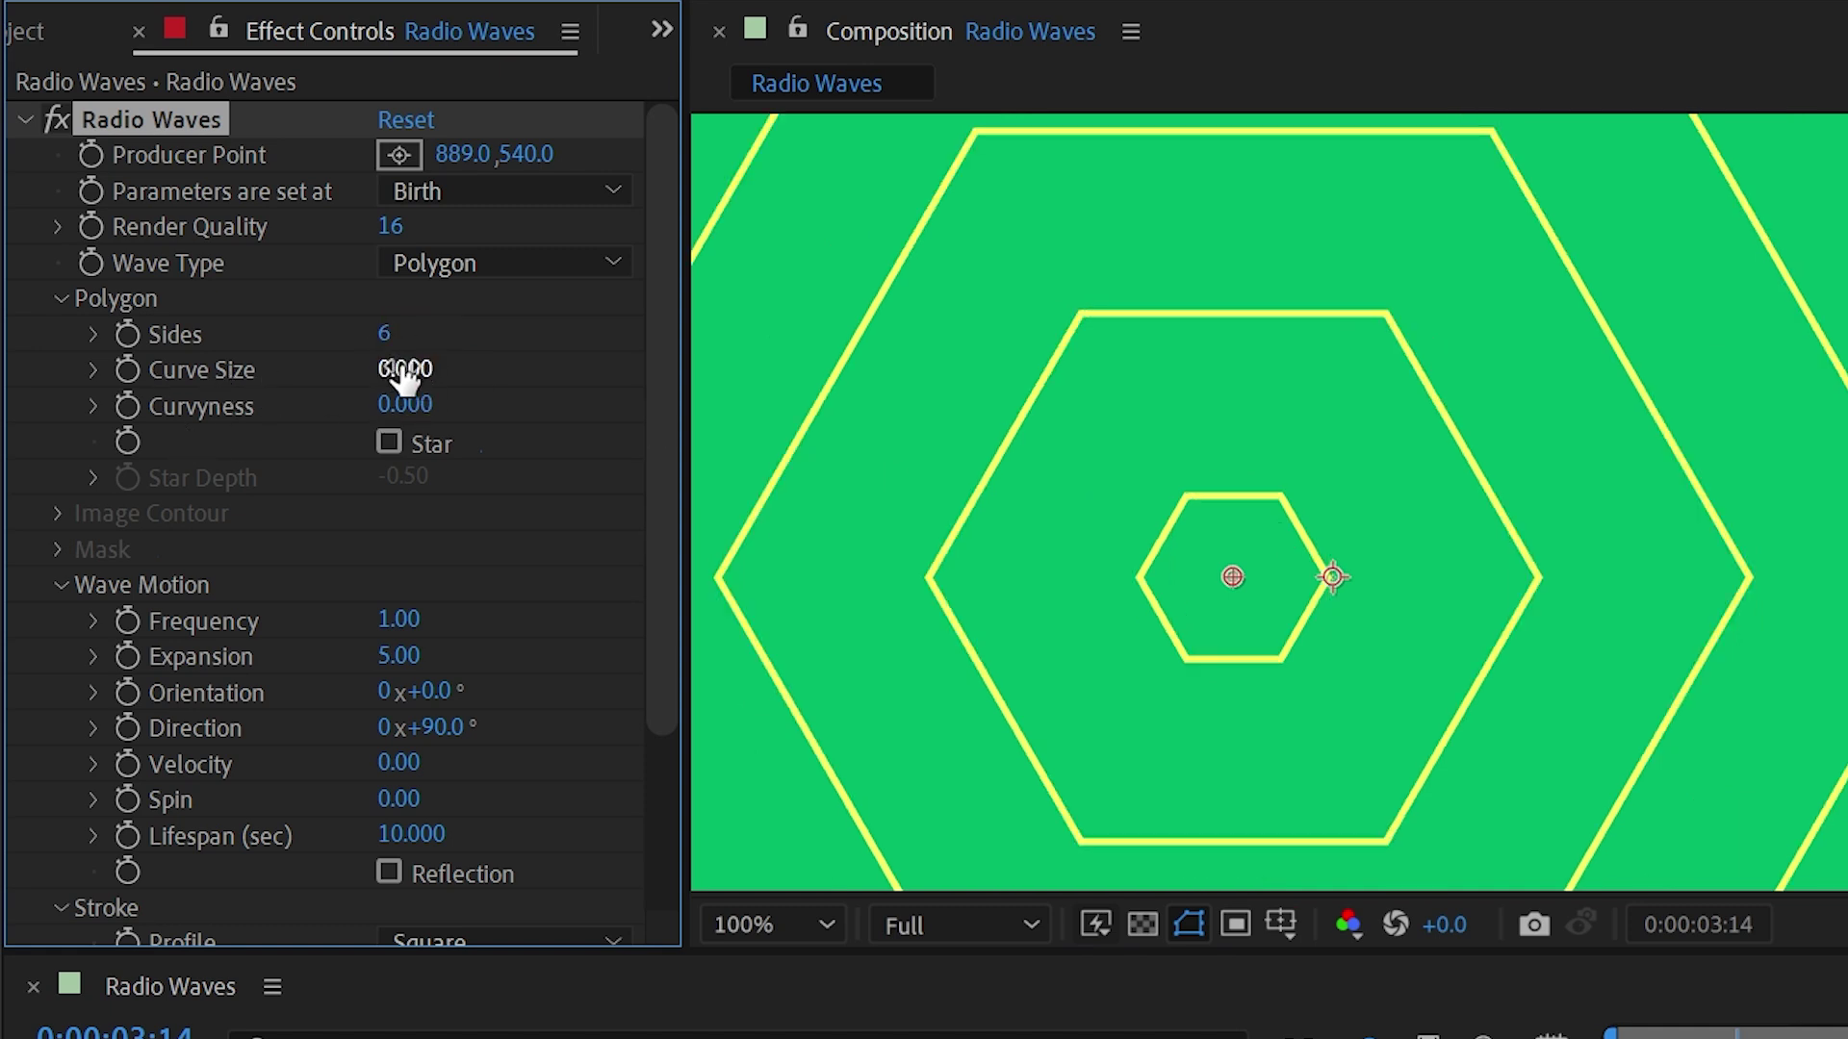
Try Curve Size values of 1 and 0.53 with a Curvyness of 0.61, and return both settings to 0
left_click_drag(397, 366, 864, 379)
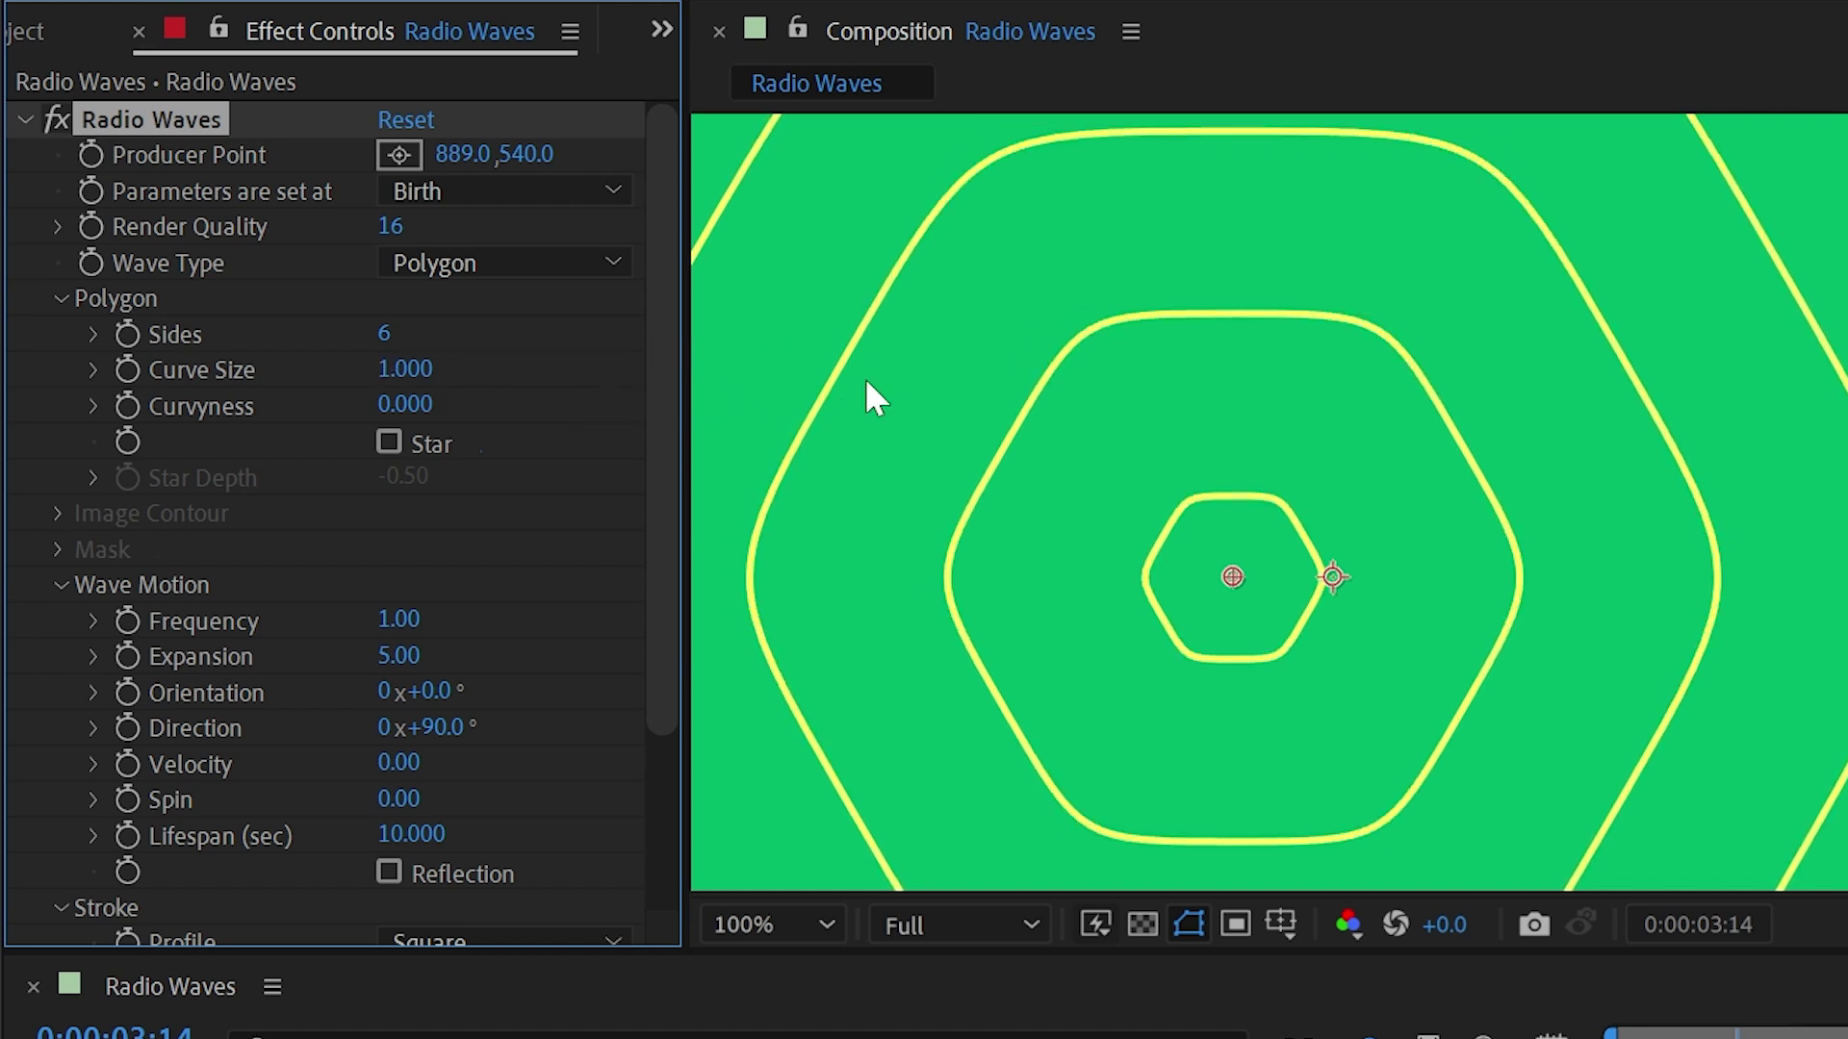
left_click_drag(390, 405, 291, 379)
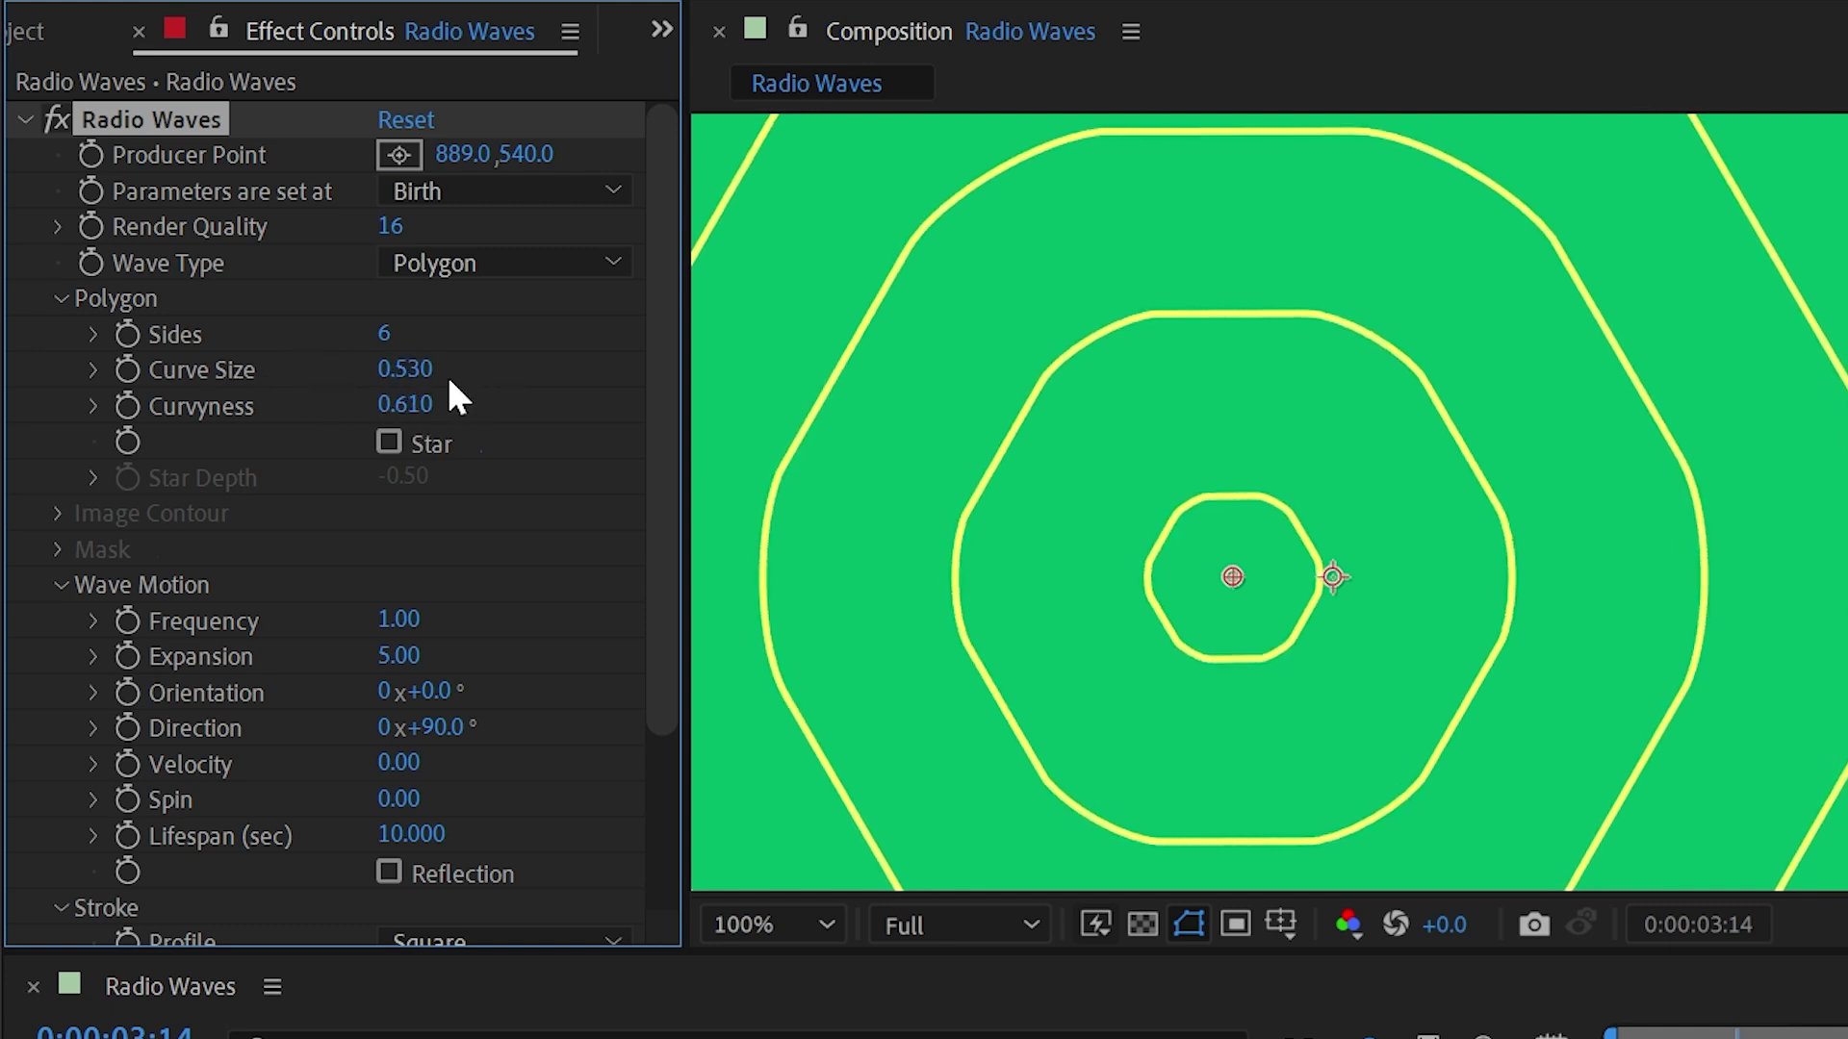
left_click_drag(436, 370, 140, 401)
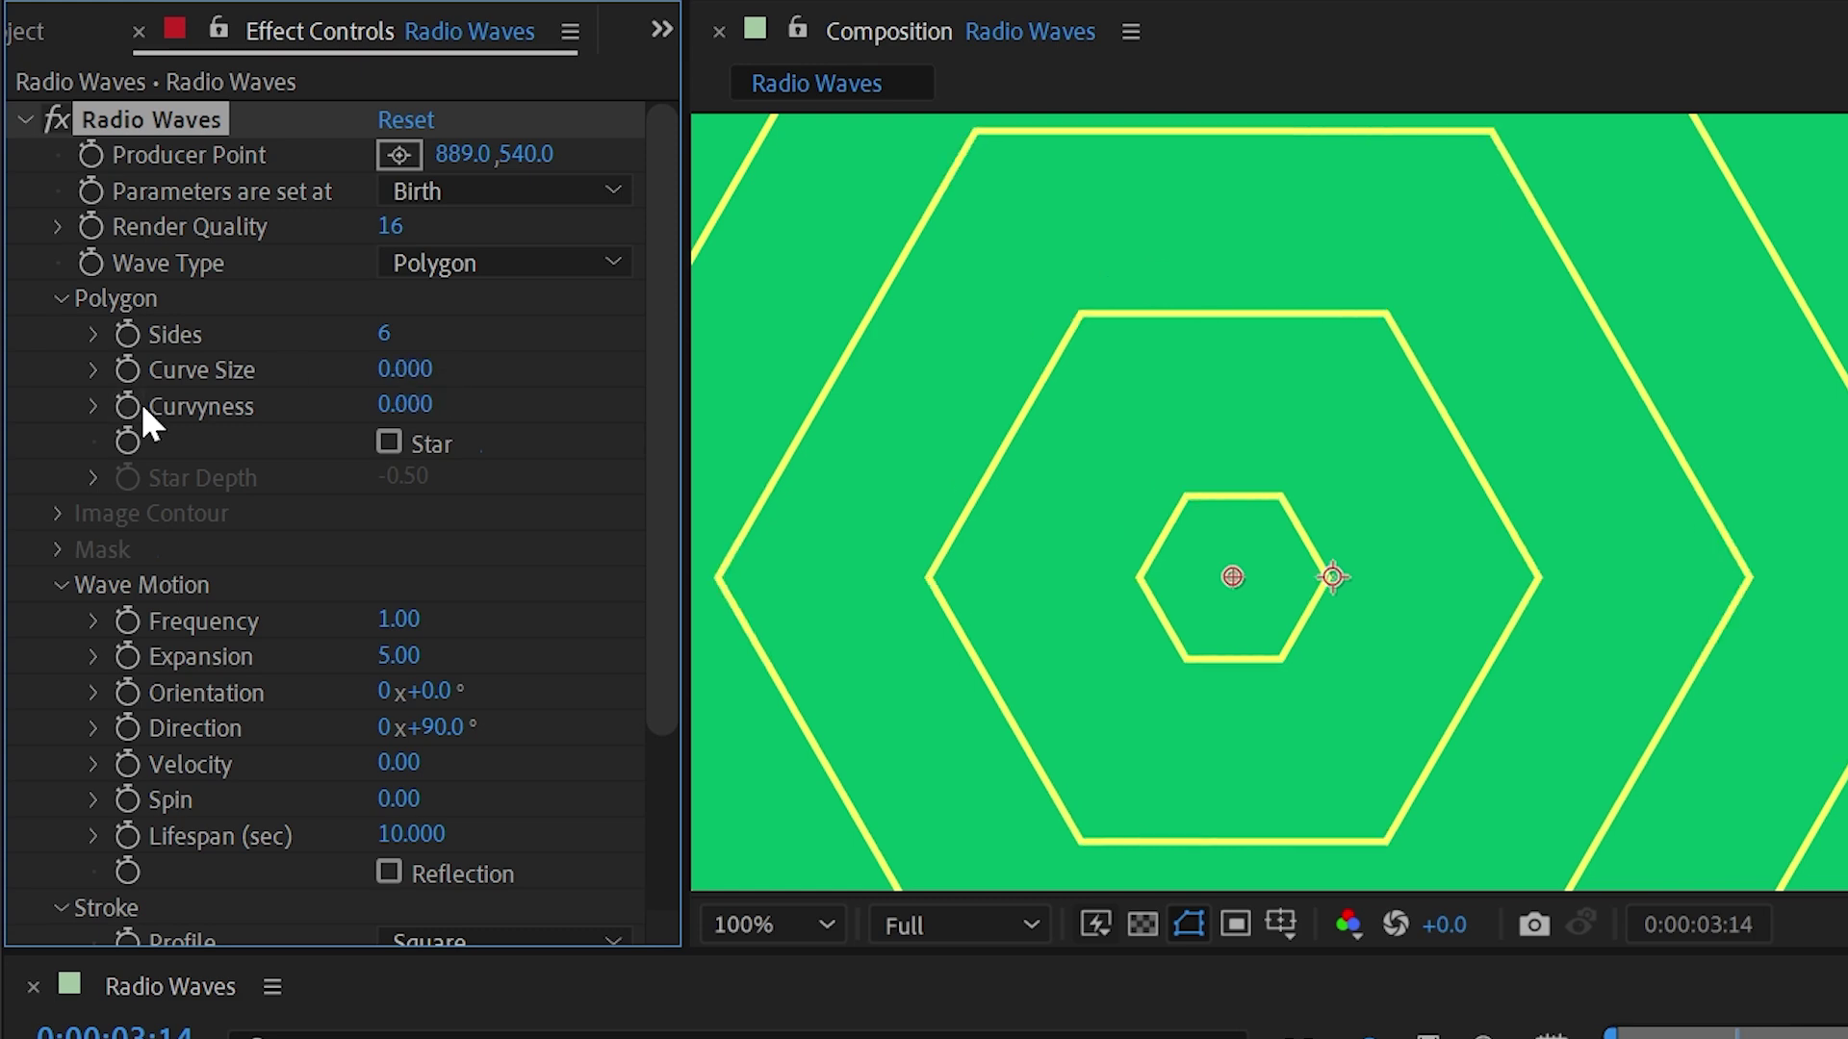
Turn the waves into five-pointed stars with a Star Depth of -0.52 and an Orientation of -17°
left_click(388, 445)
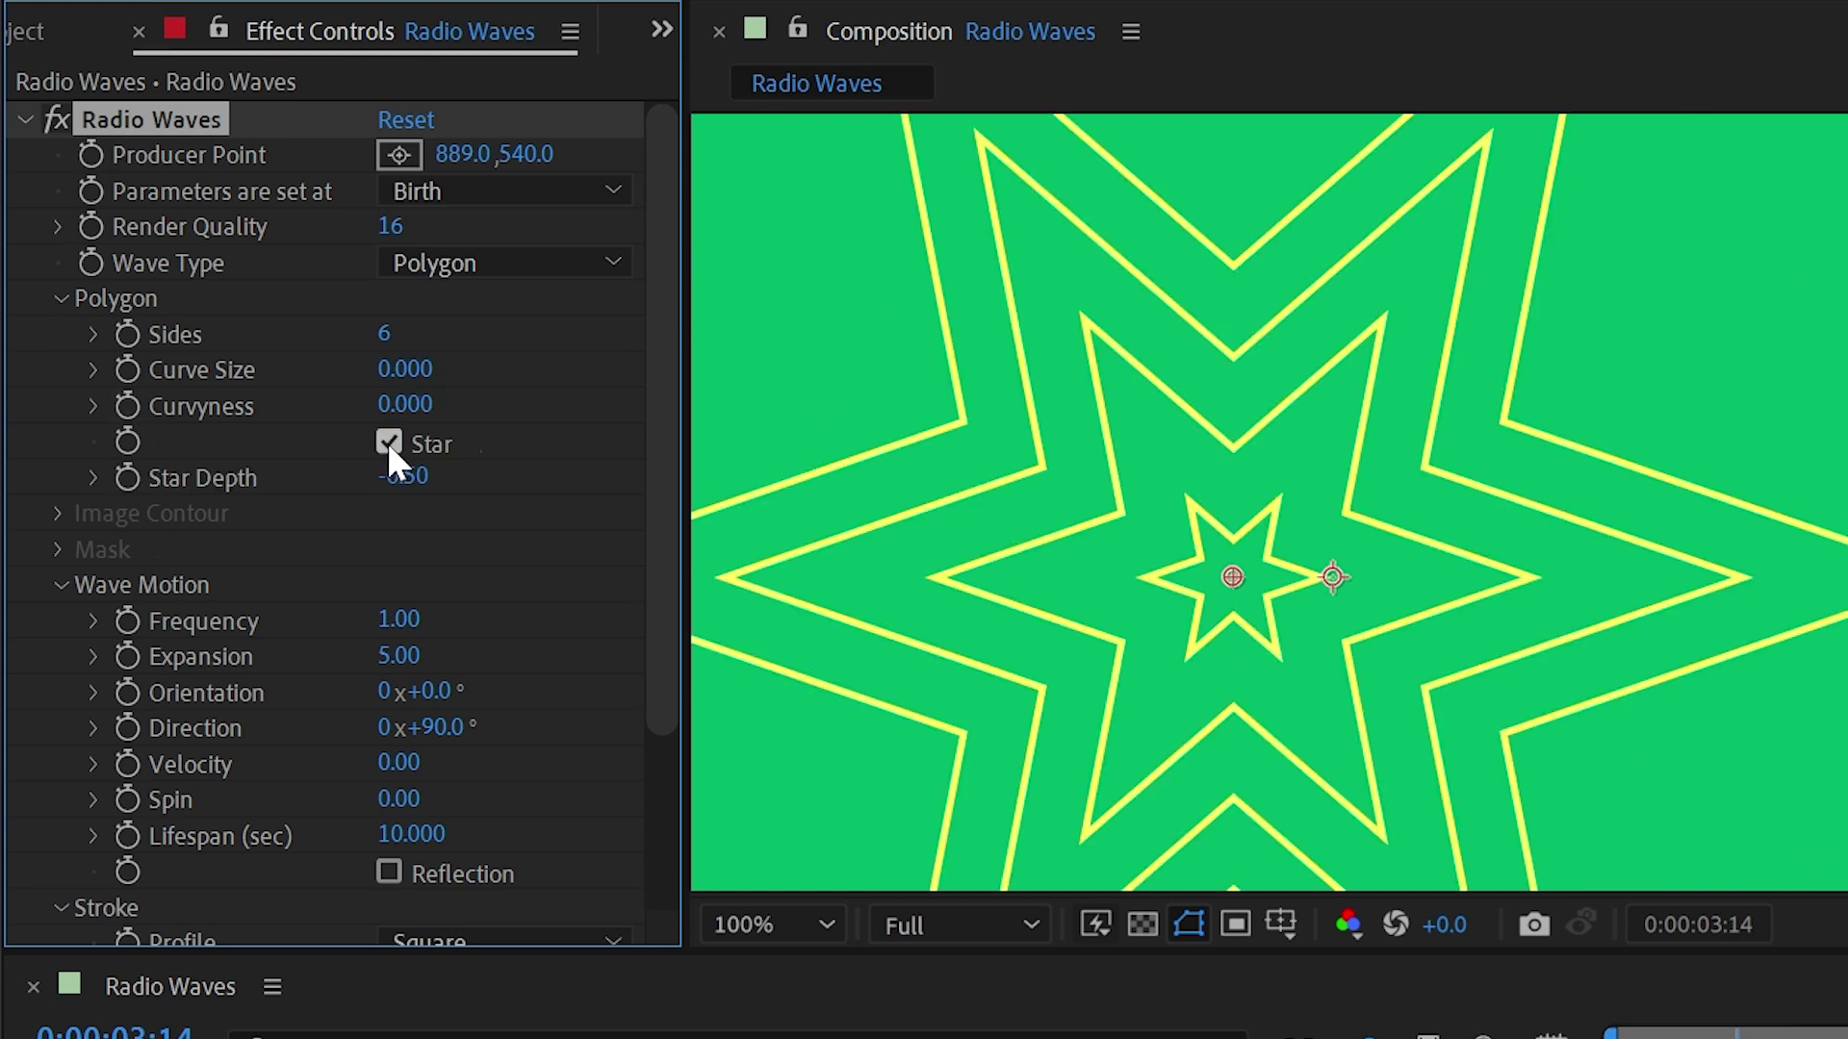
scroll(1531, 549, "down", 1)
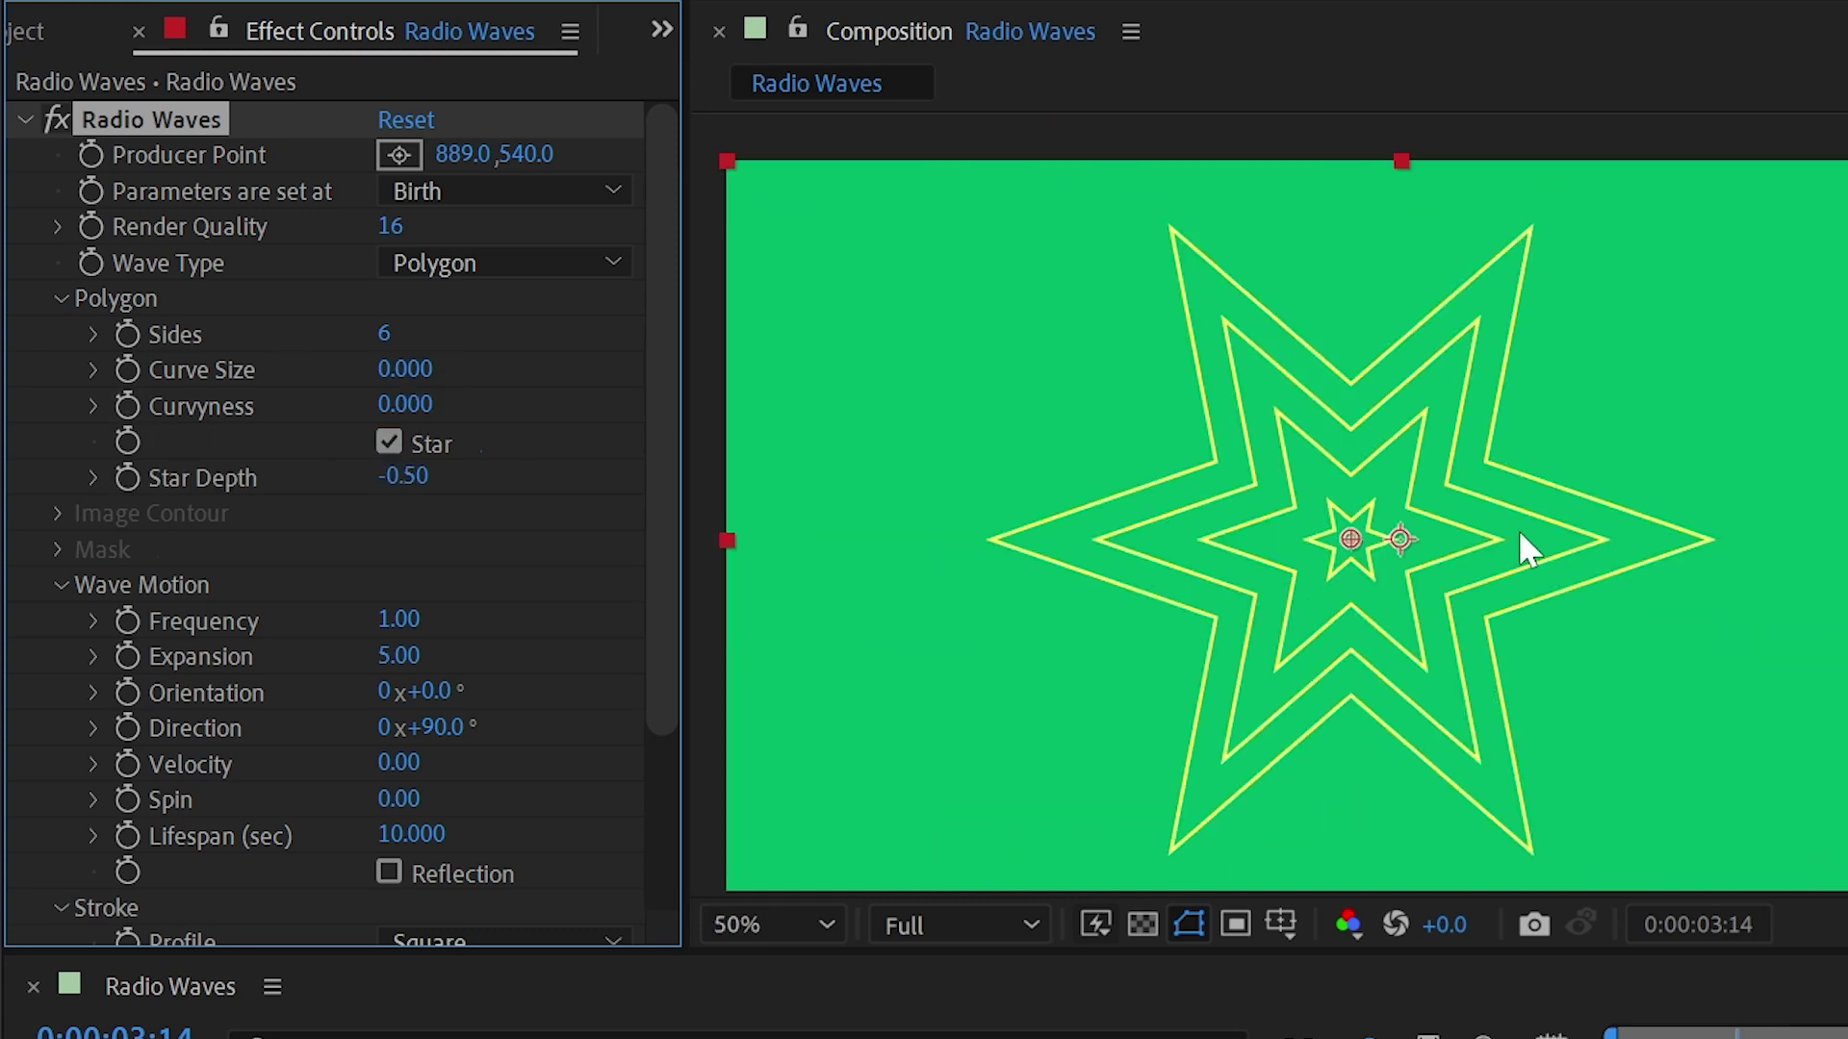
left_click(385, 335)
type("5")
key("Return")
left_click(558, 372)
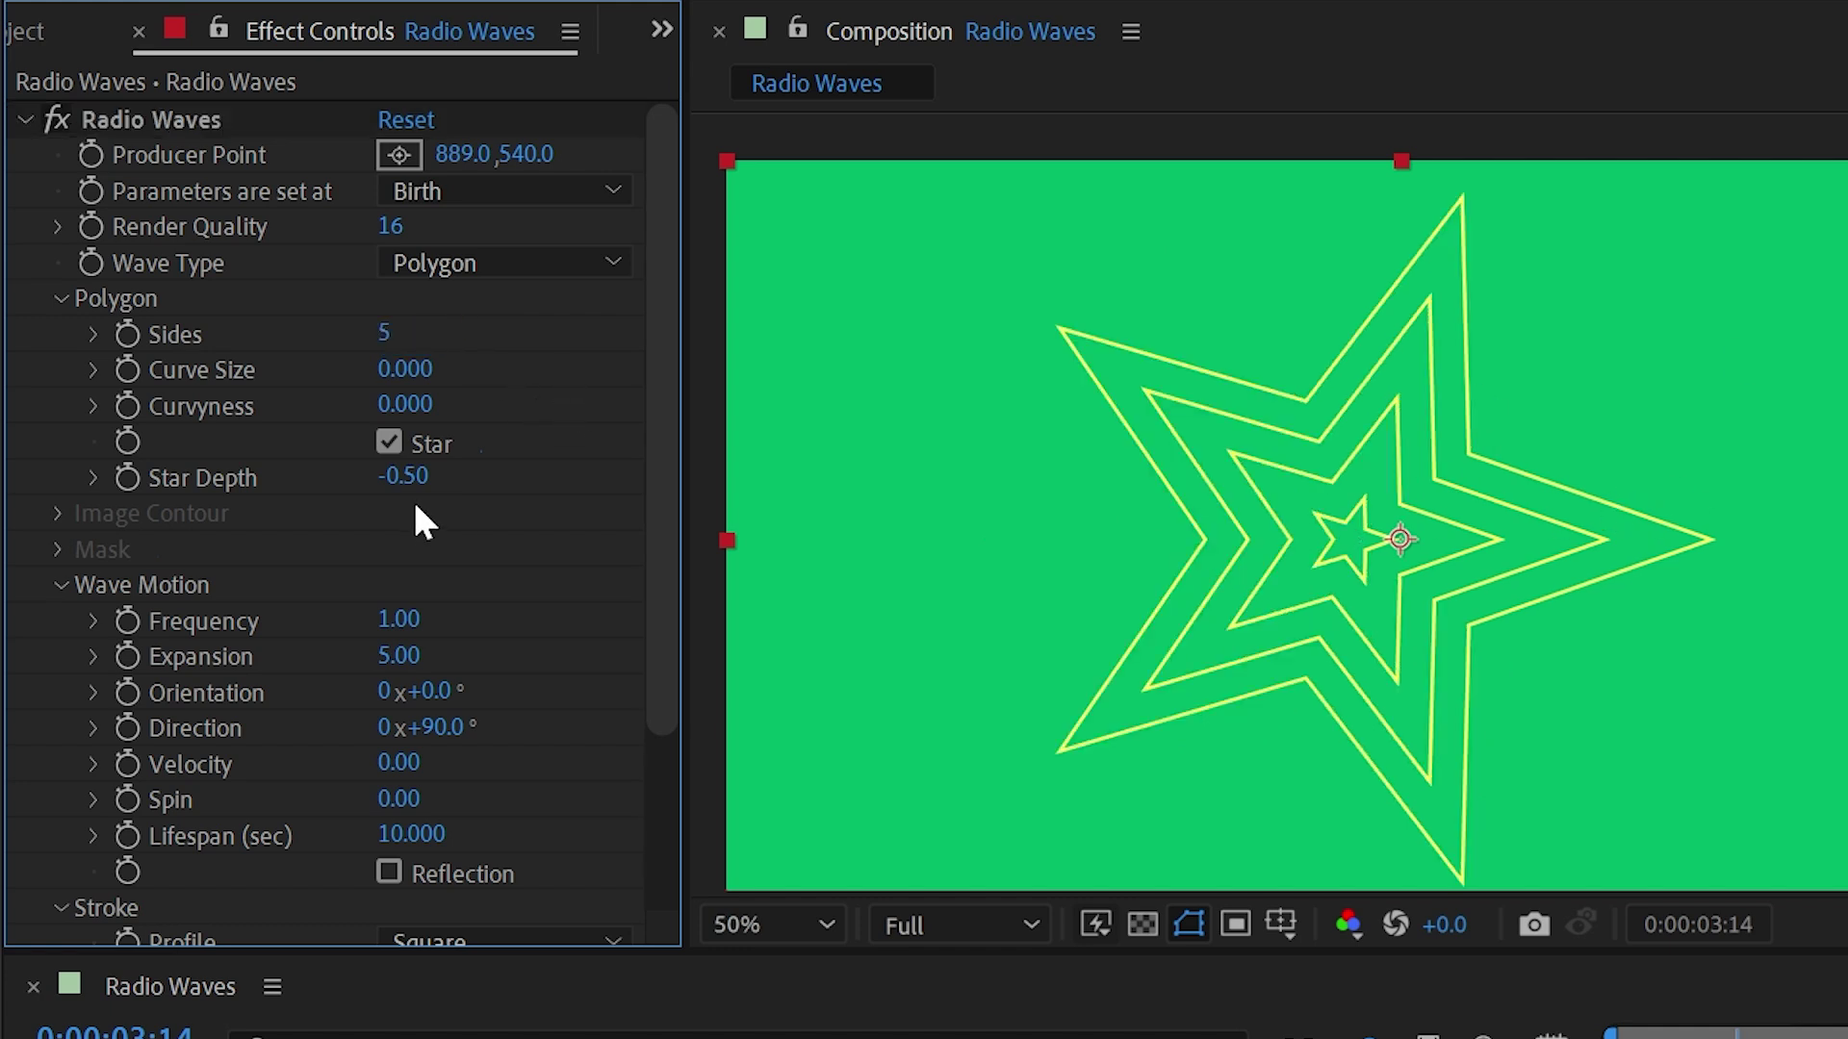
left_click_drag(409, 479, 372, 445)
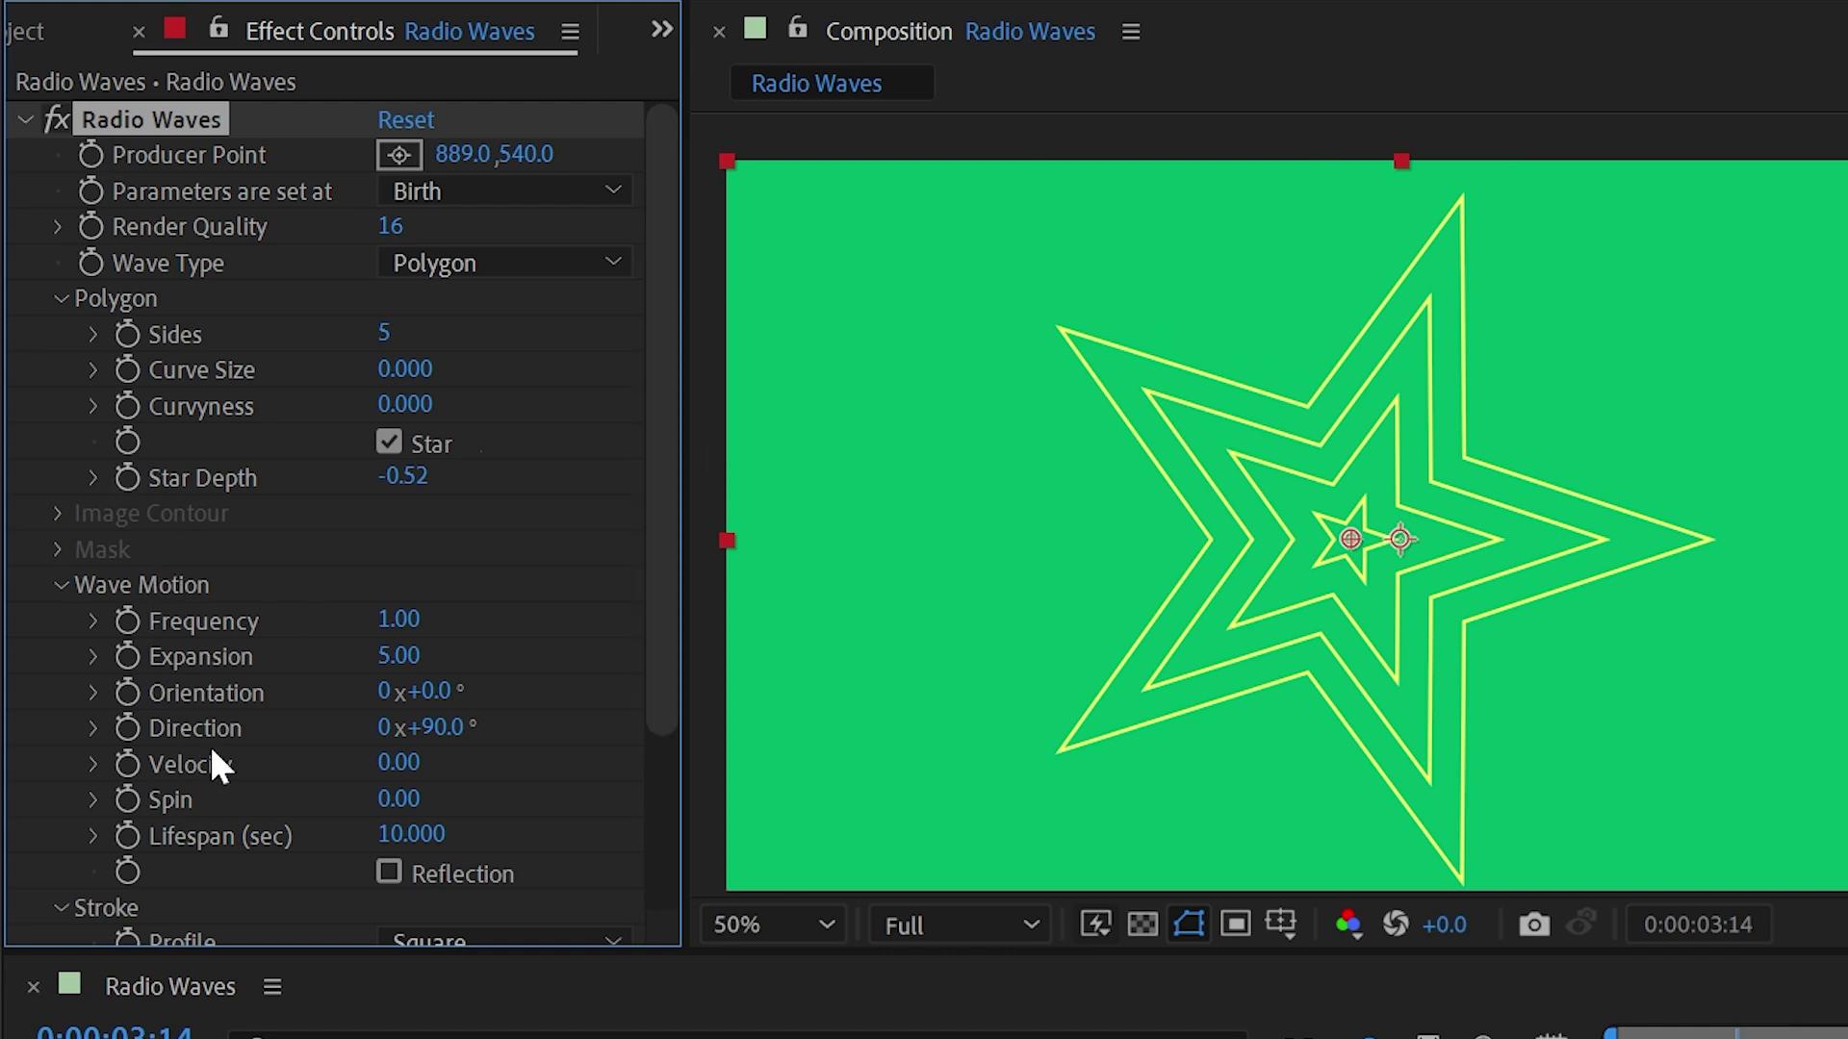
left_click_drag(393, 690, 397, 690)
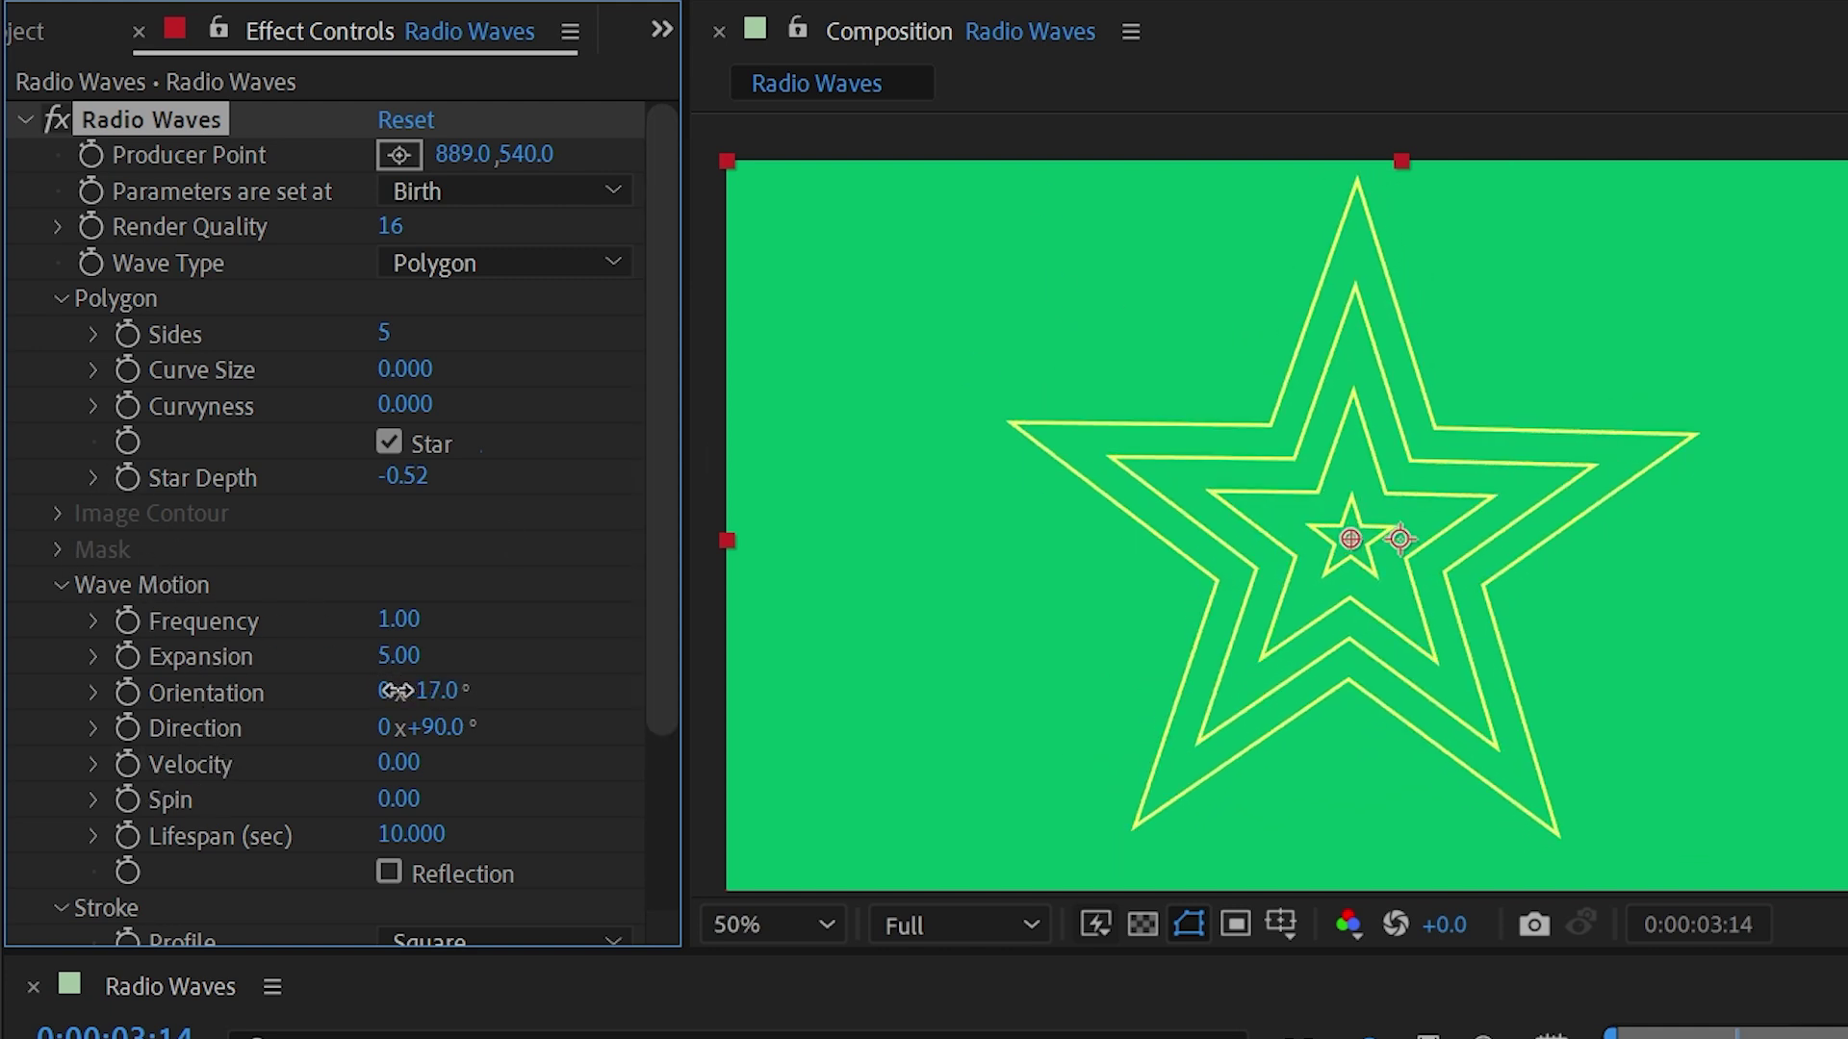
Restore circular waves by disabling Star, setting the polygon Sides to 128 and resetting the Orientation
left_click(389, 441)
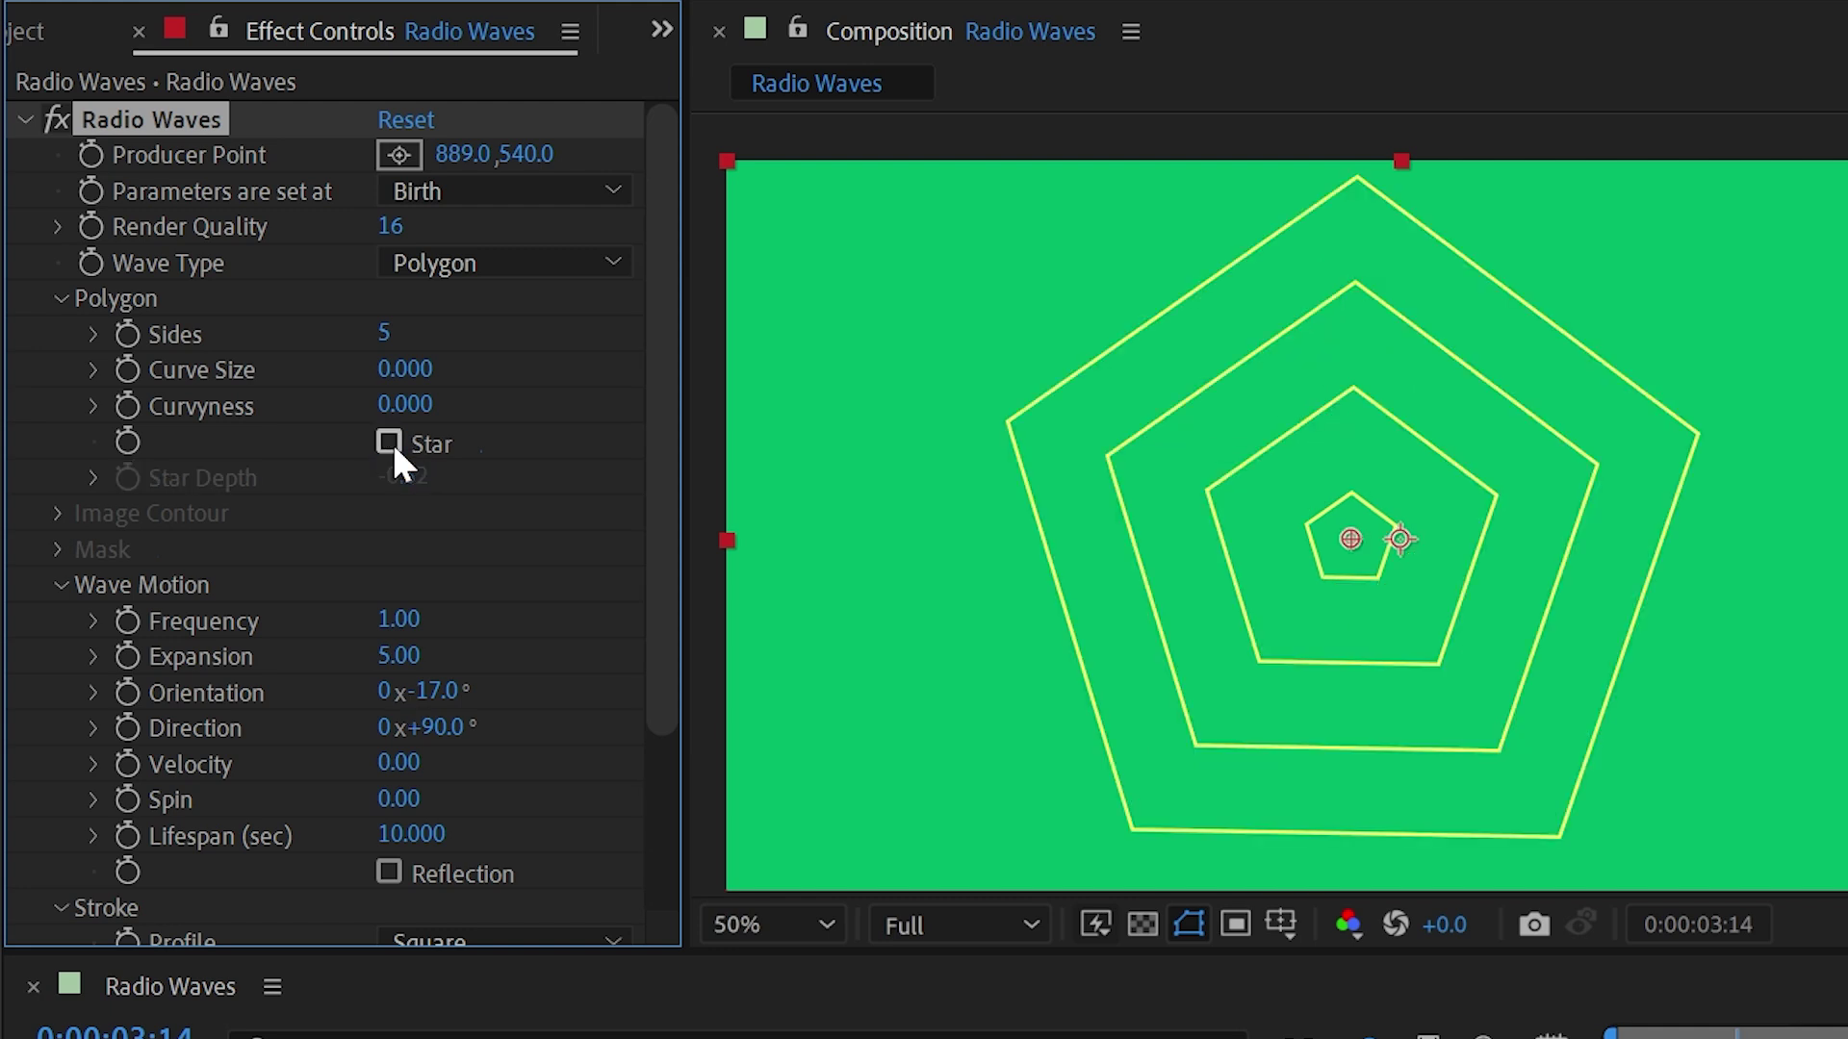
left_click(381, 333)
type("128")
key("Return")
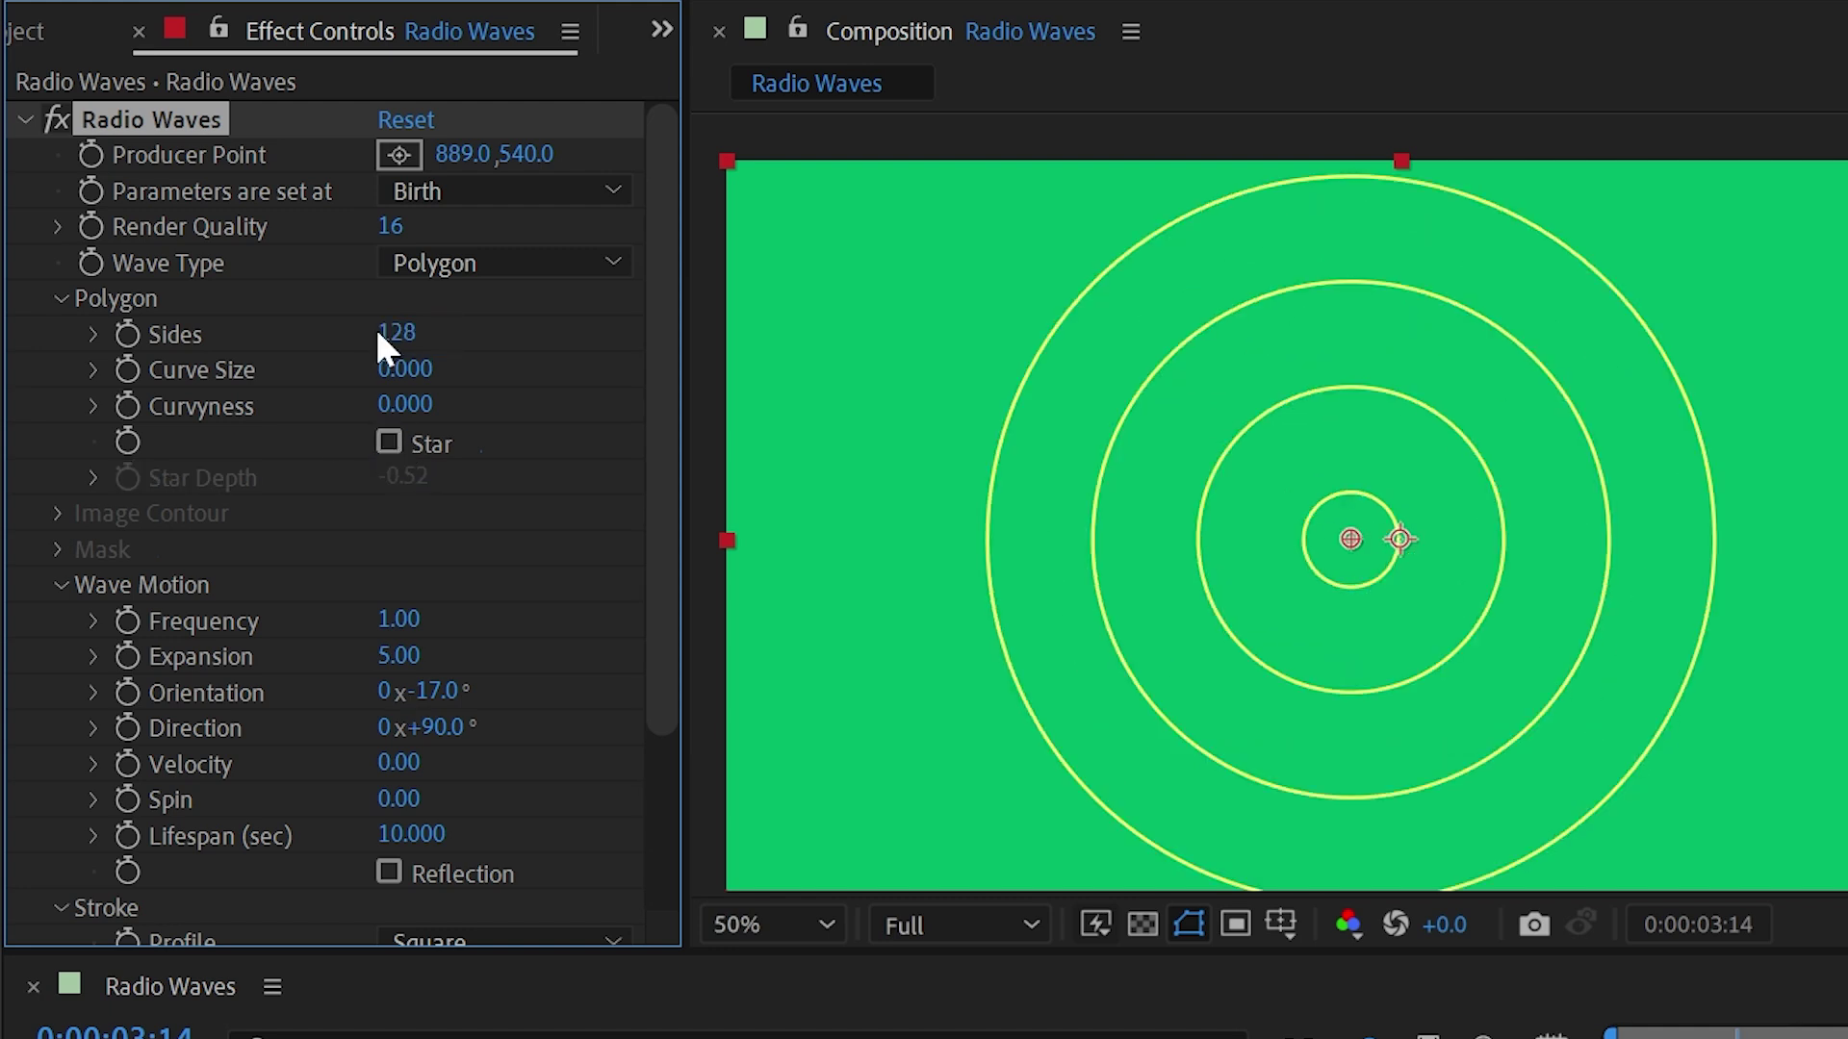
right_click(216, 690)
left_click(318, 1028)
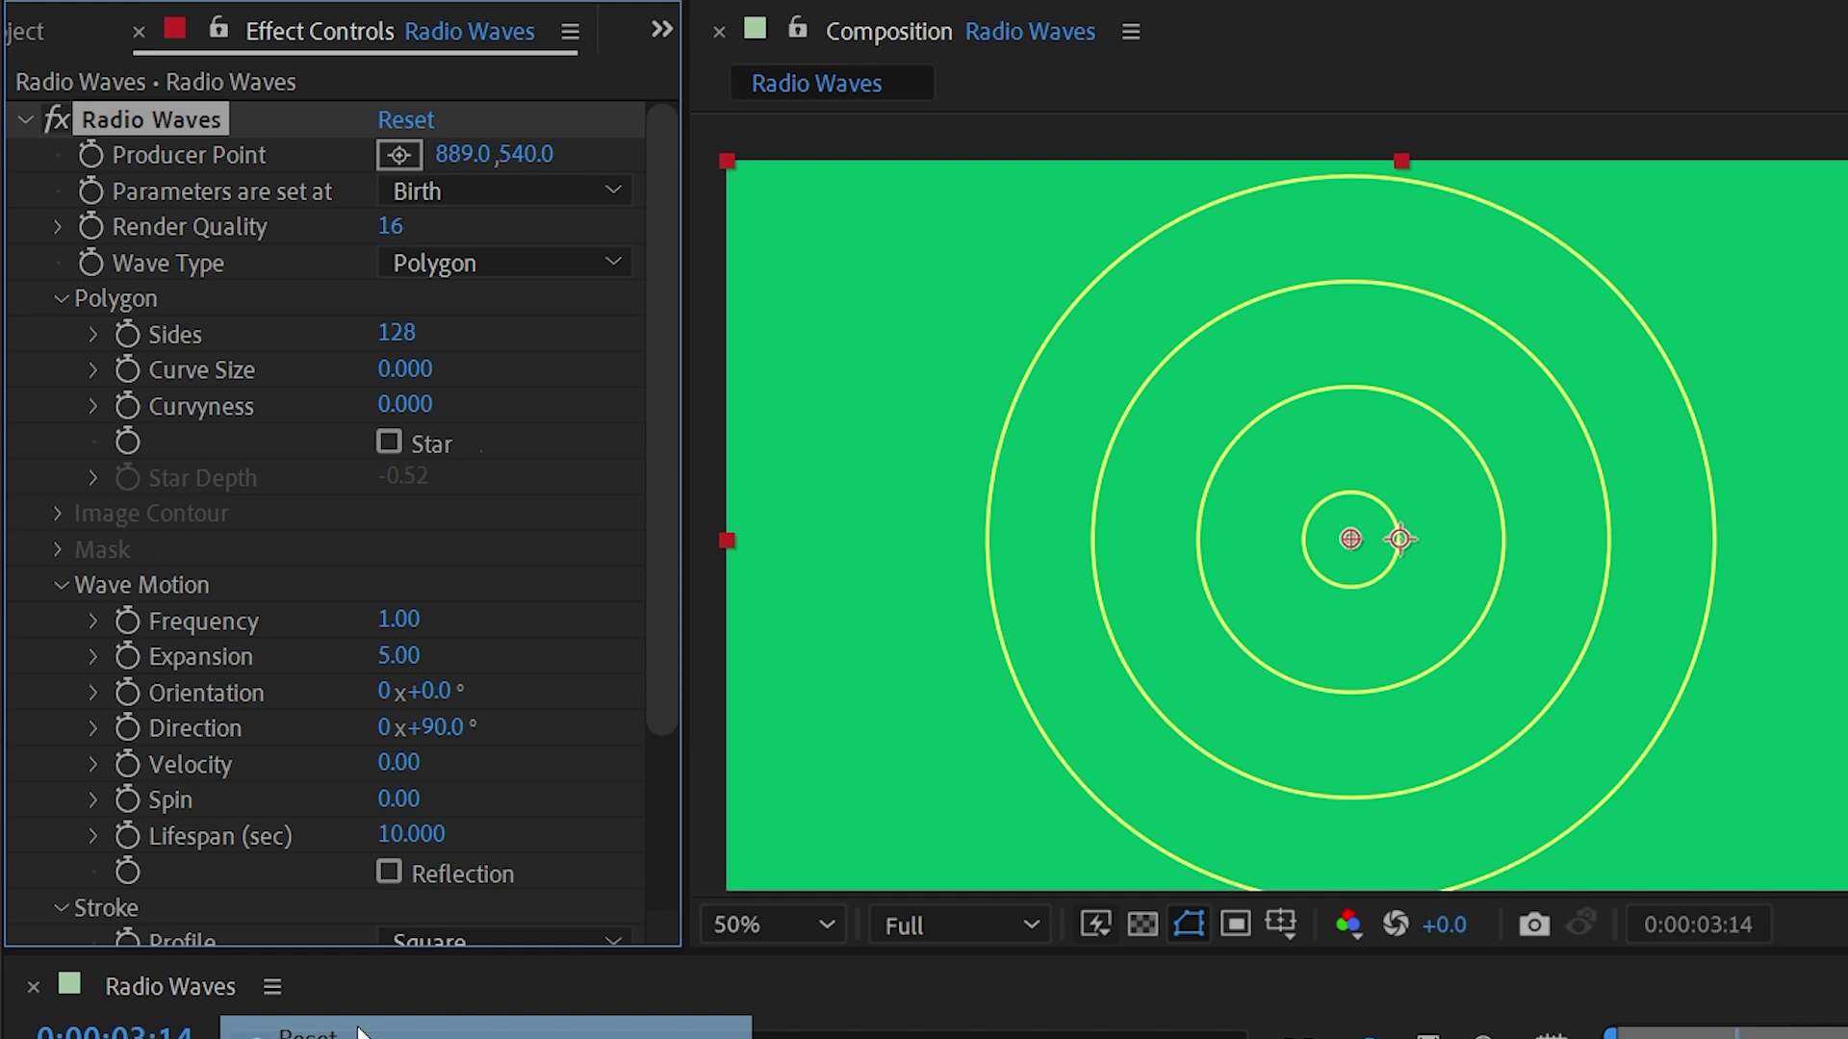
Preview the waves, try a wave motion Frequency of 0.30, and set it back to 1
left_click(59, 298)
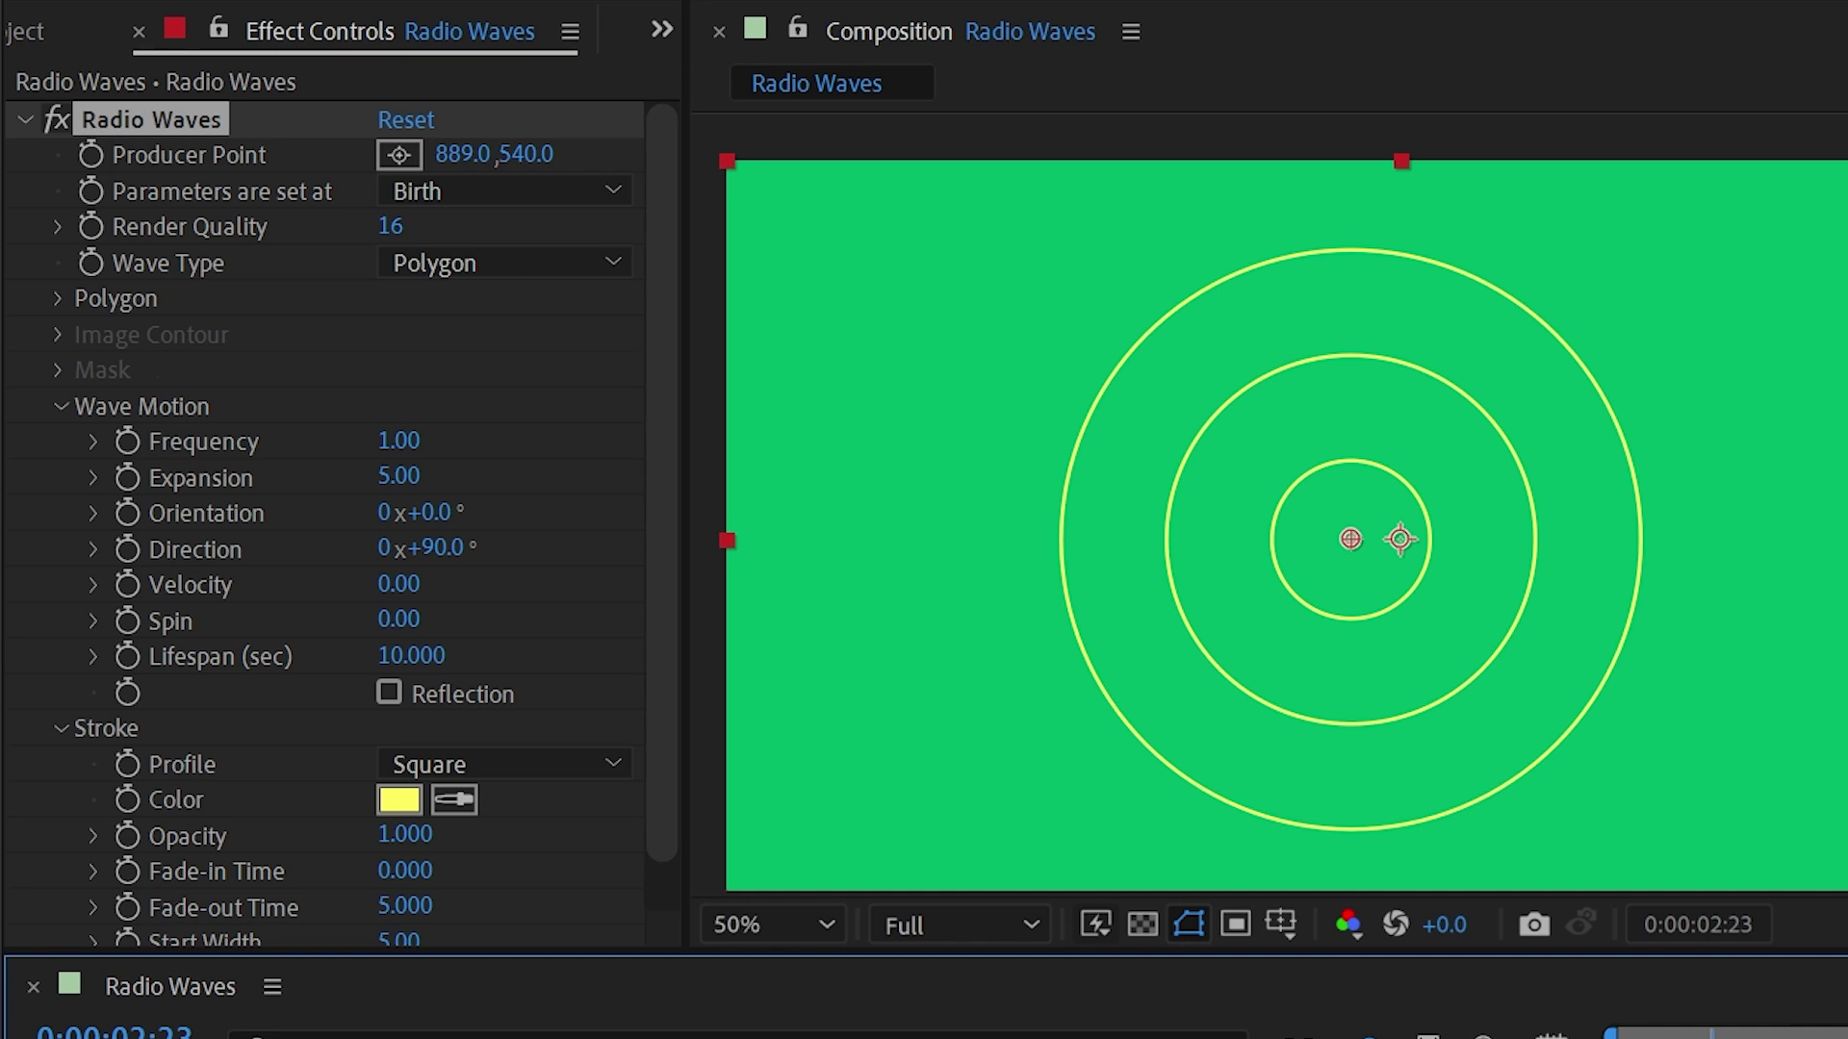
key("space")
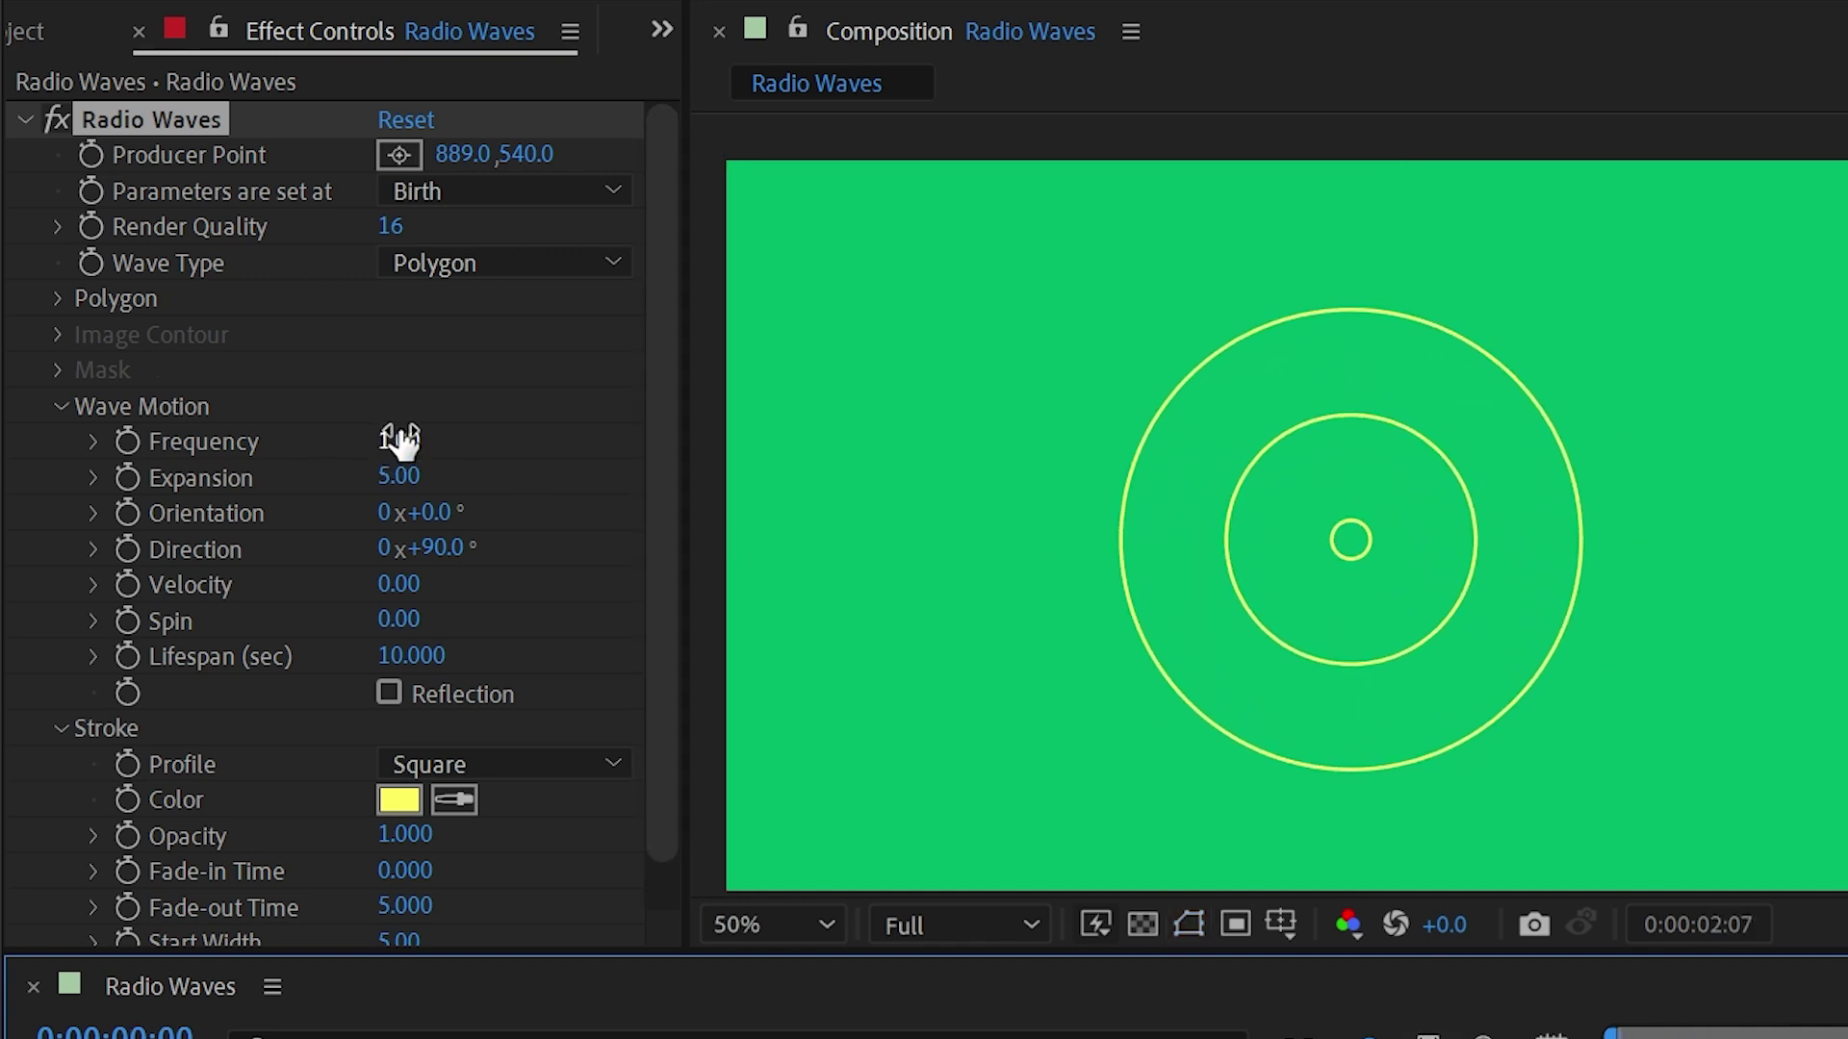
left_click_drag(402, 439, 414, 438)
key("Home")
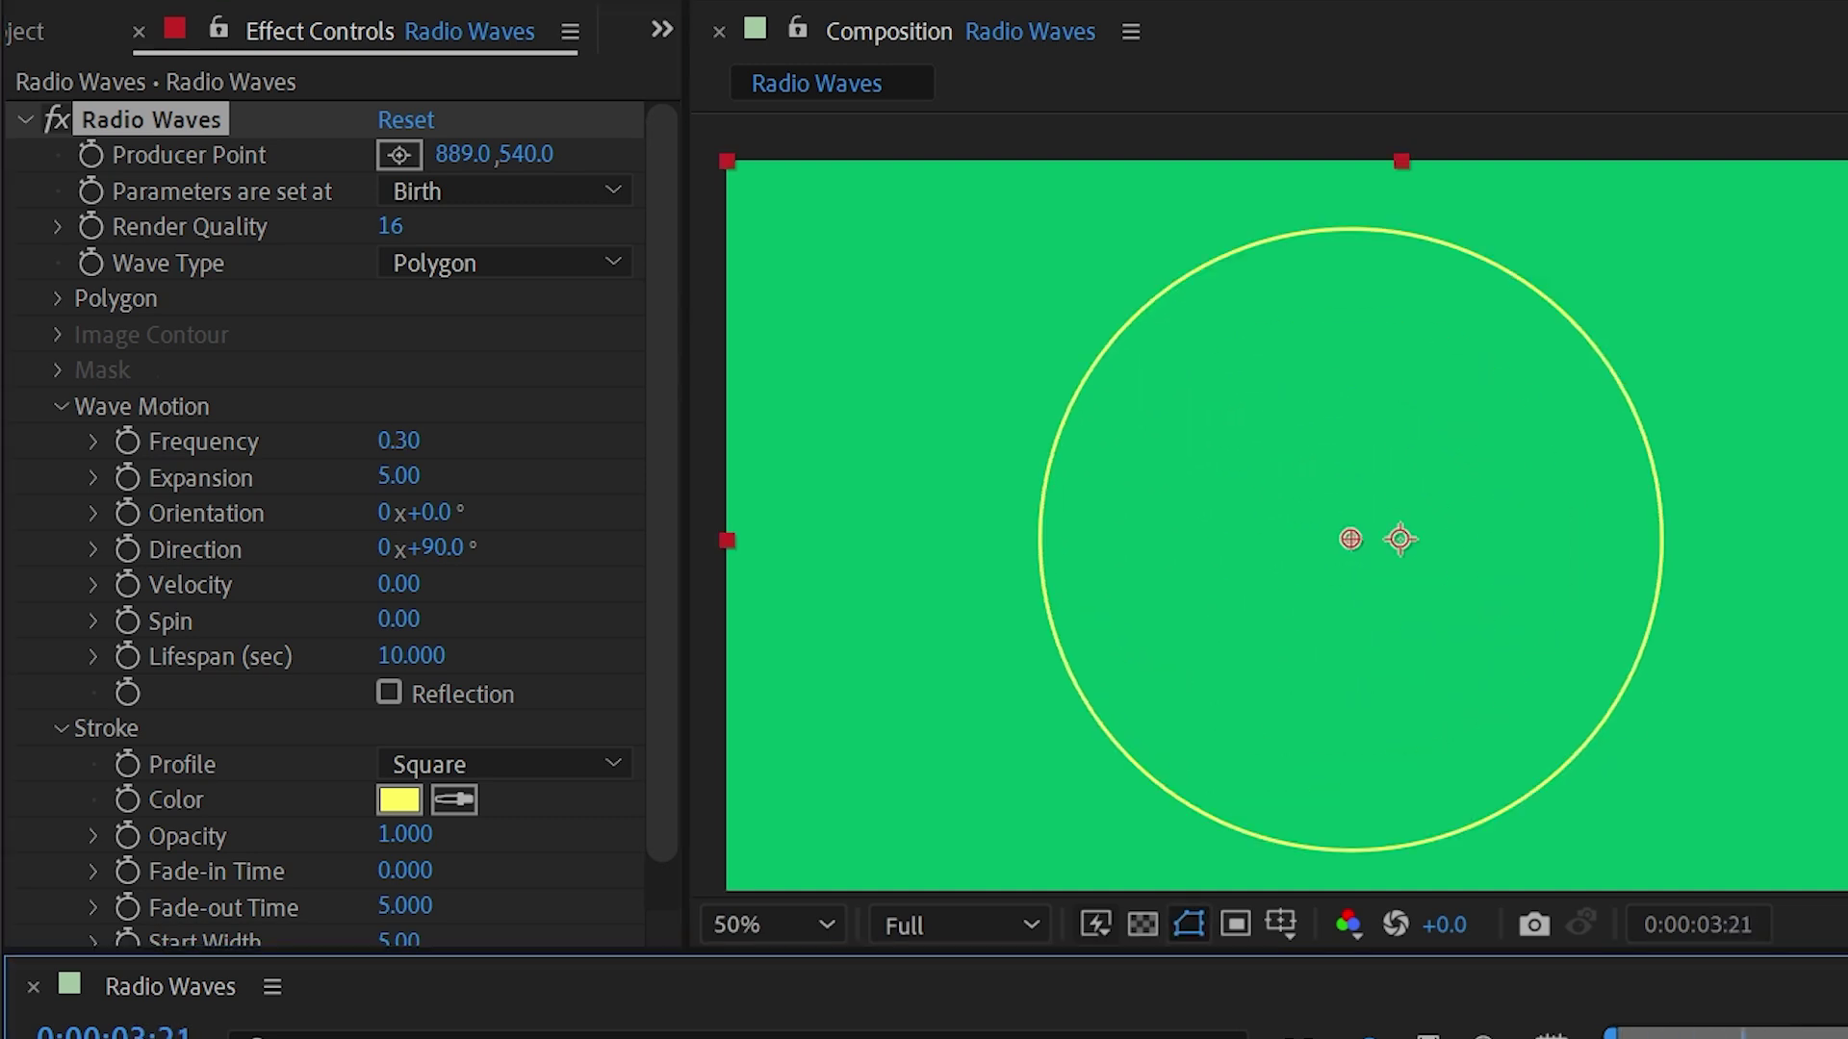
left_click(419, 441)
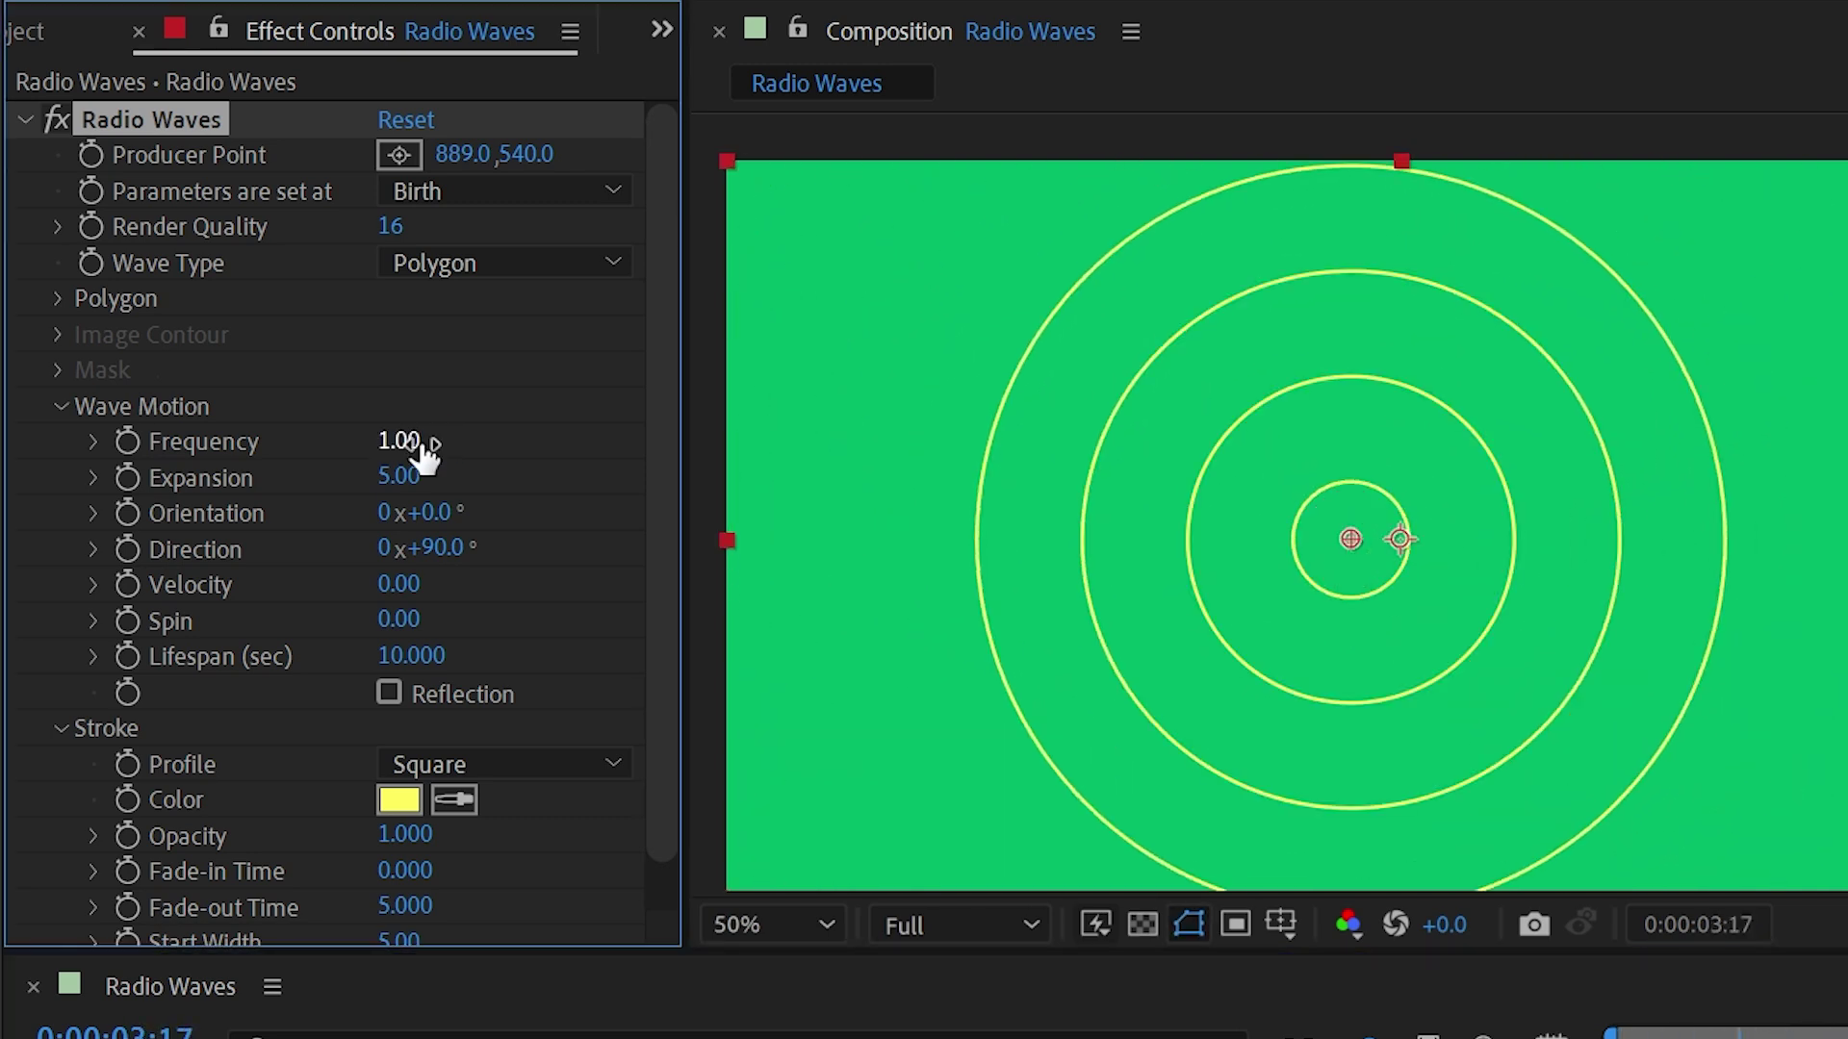
Try wave Expansion values of 13.30 and 2.60, previewing the animation with each value
left_click_drag(409, 486, 554, 479)
key("space")
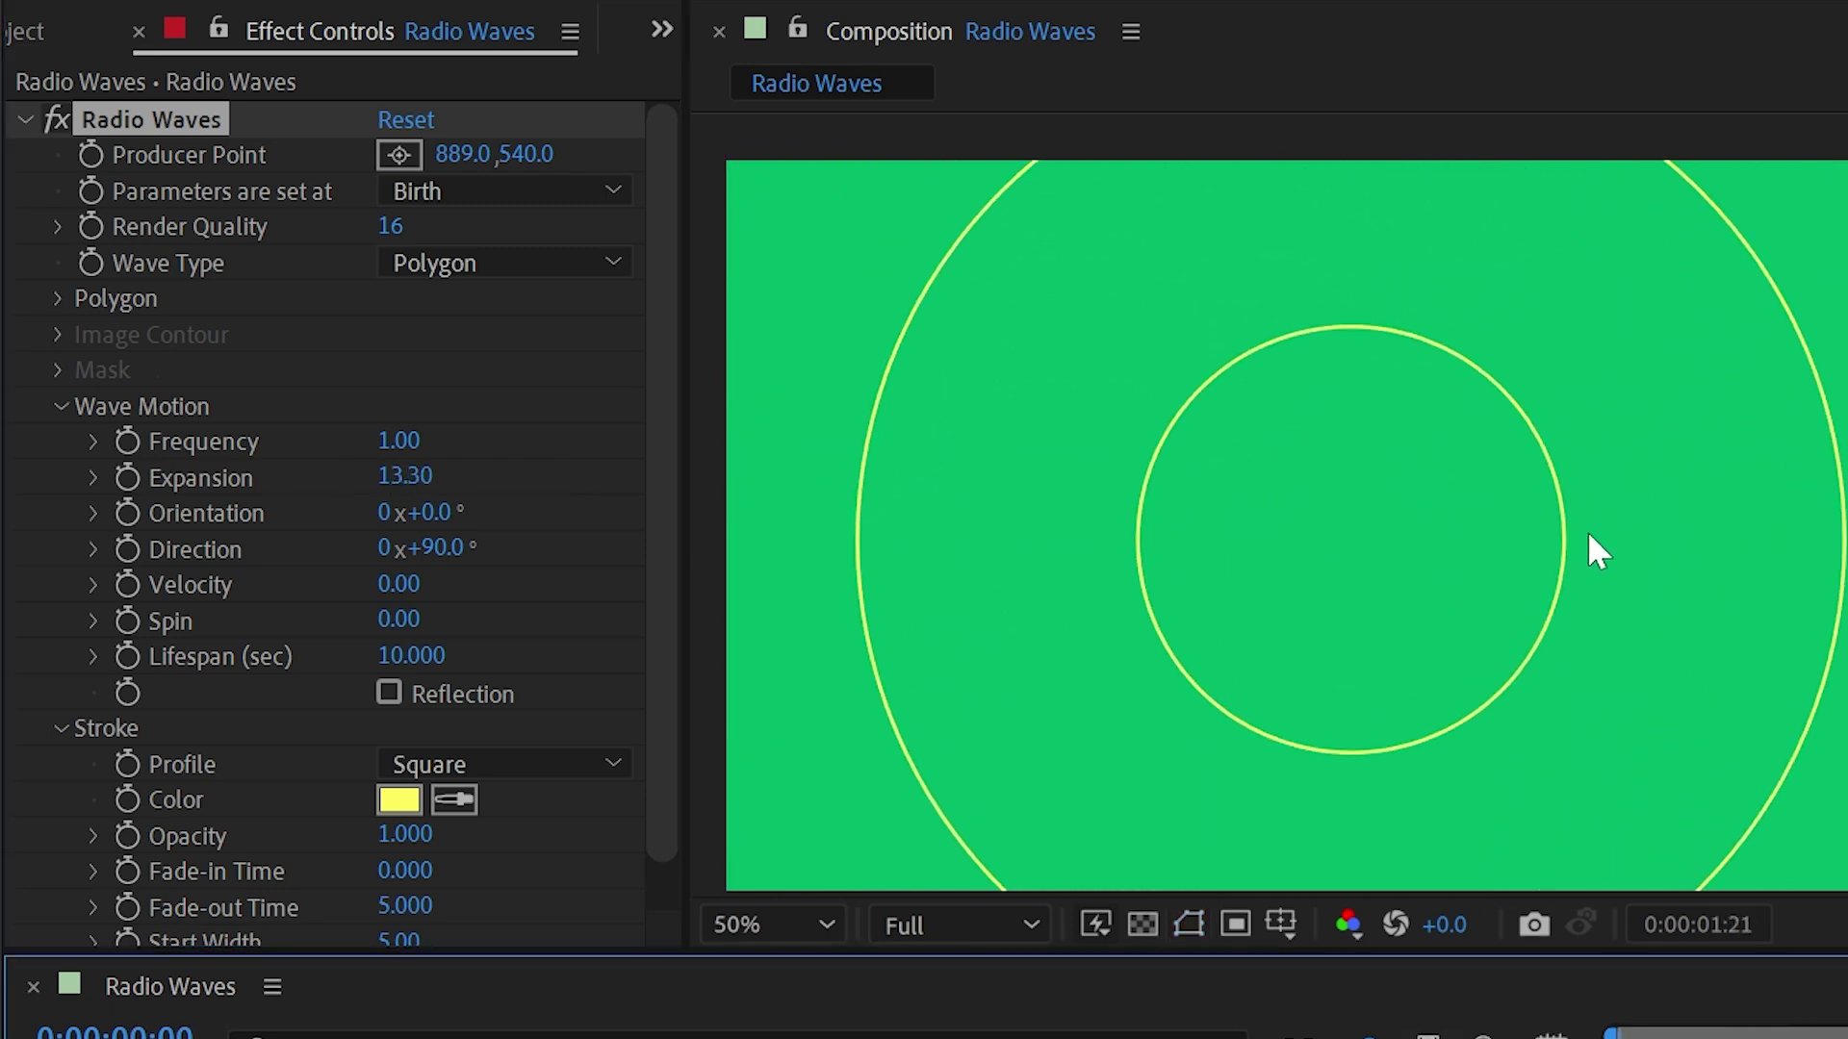
key("space")
left_click_drag(399, 476, 172, 478)
key("Home")
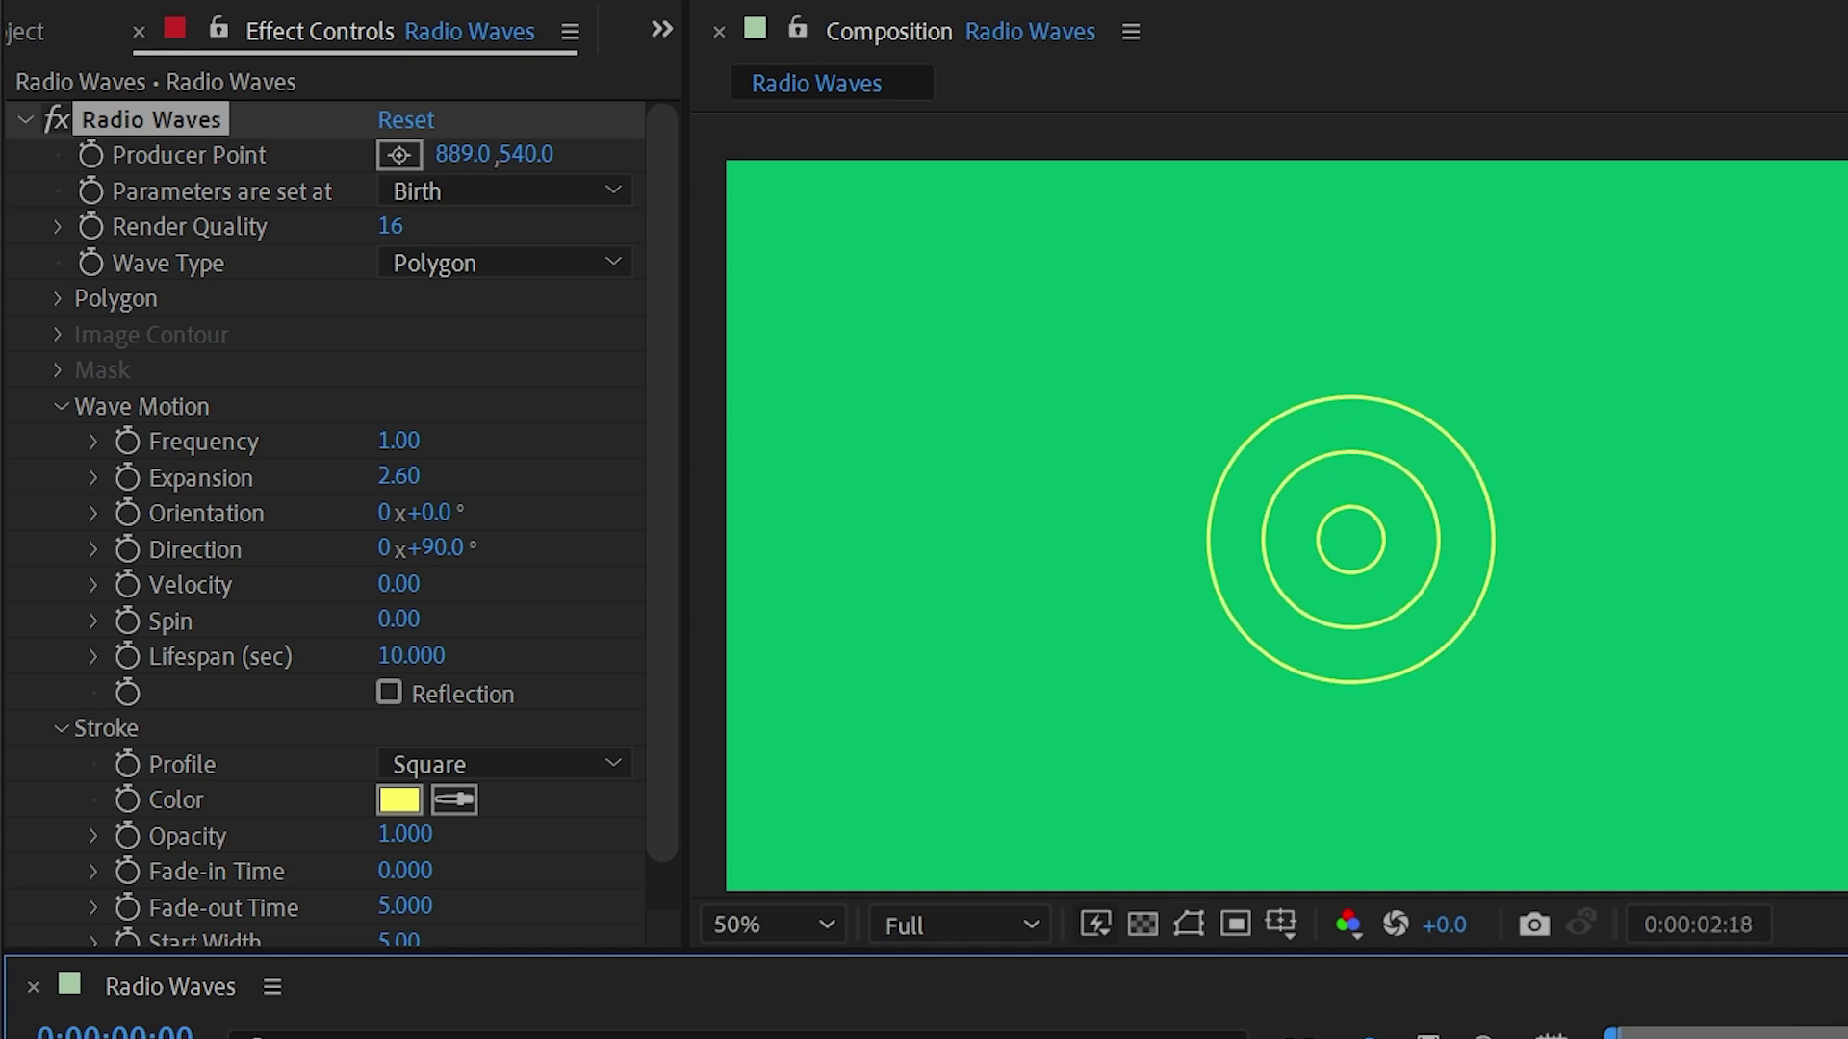
key("space")
Set the polygon Sides to 6 and try Spin values of 19 and 75 on the hexagonal waves
left_click(530, 511)
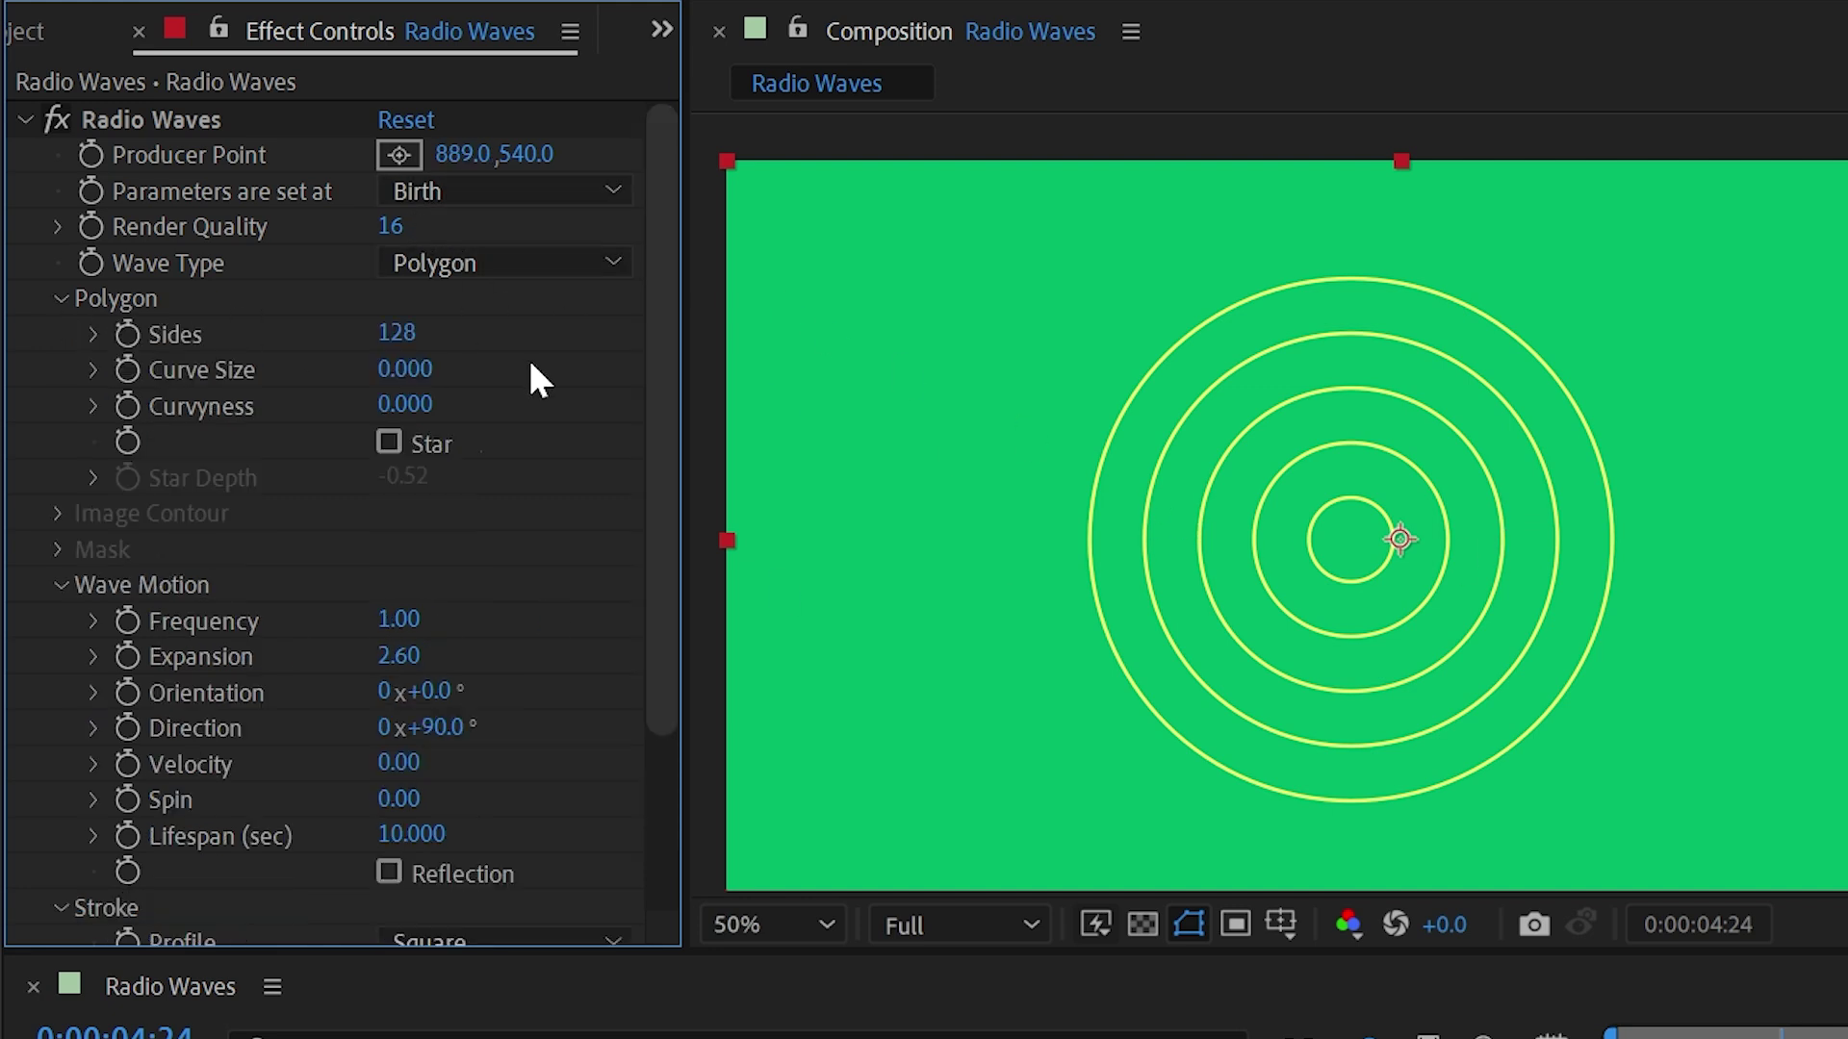
left_click_drag(404, 332, 327, 420)
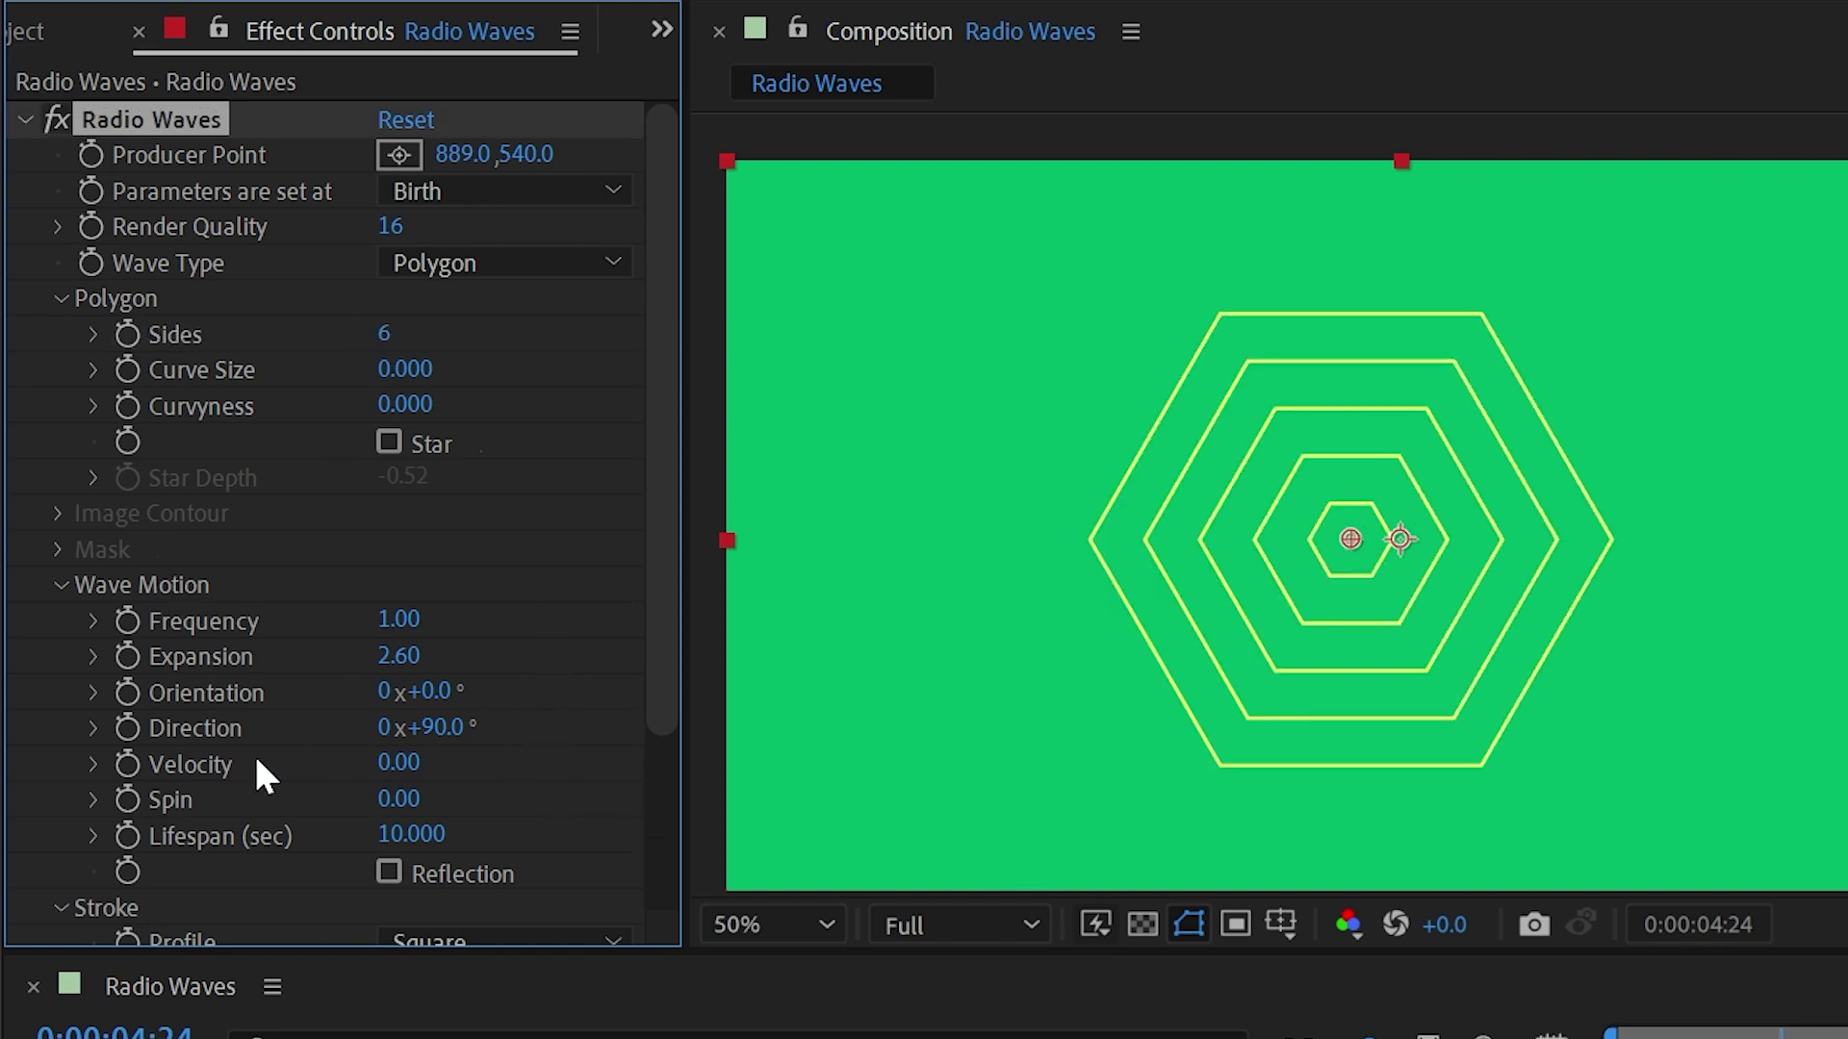
left_click_drag(405, 806, 448, 801)
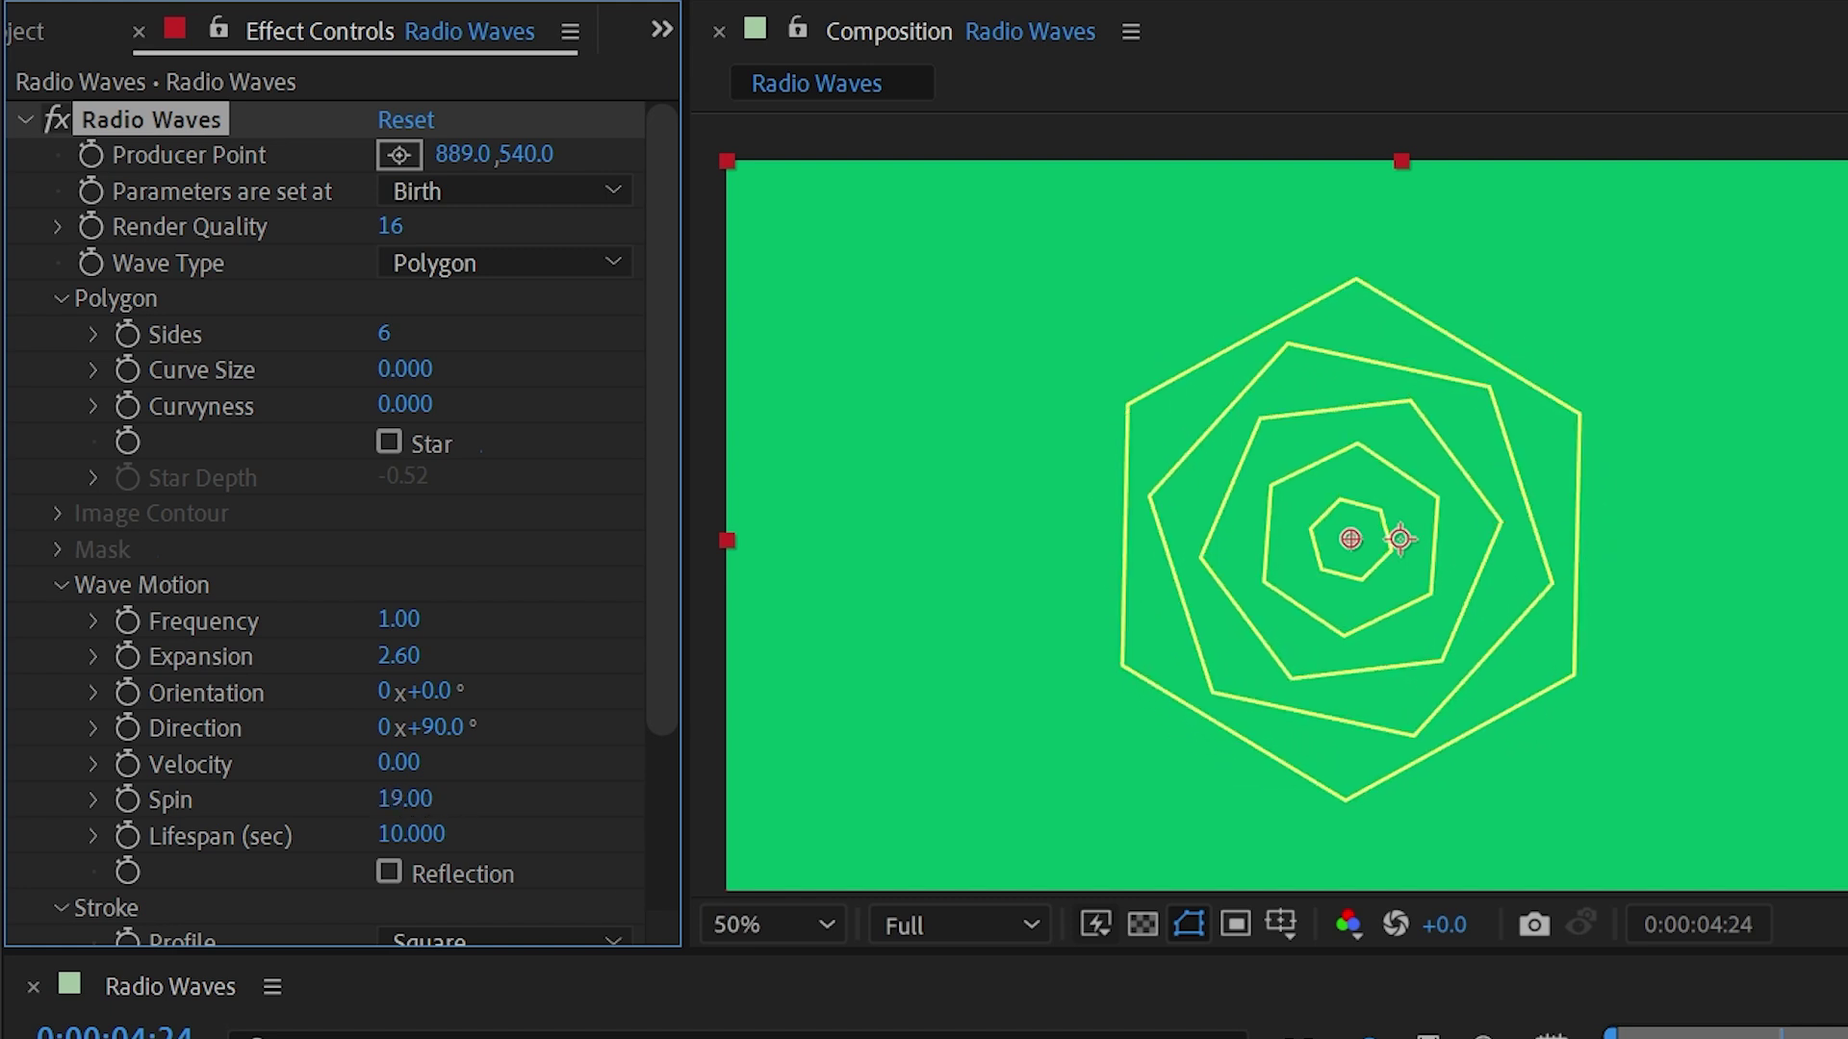
key("space")
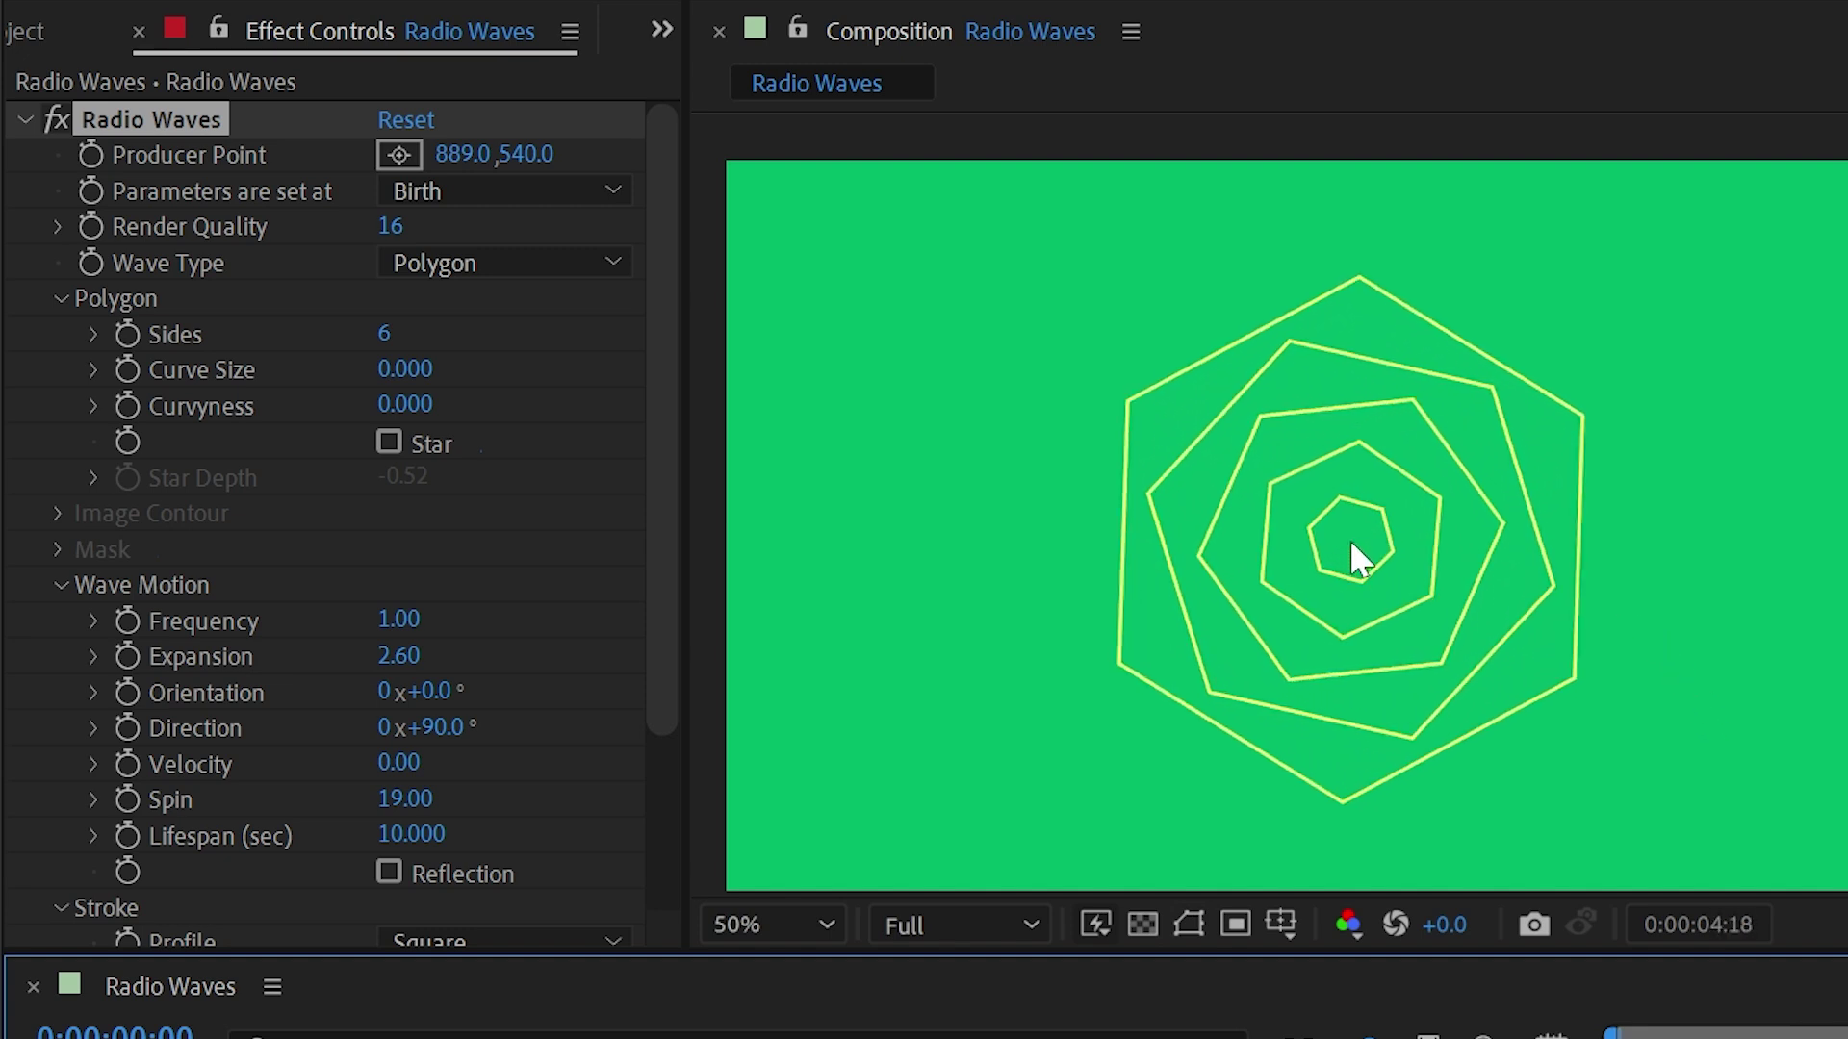
left_click_drag(402, 811, 534, 796)
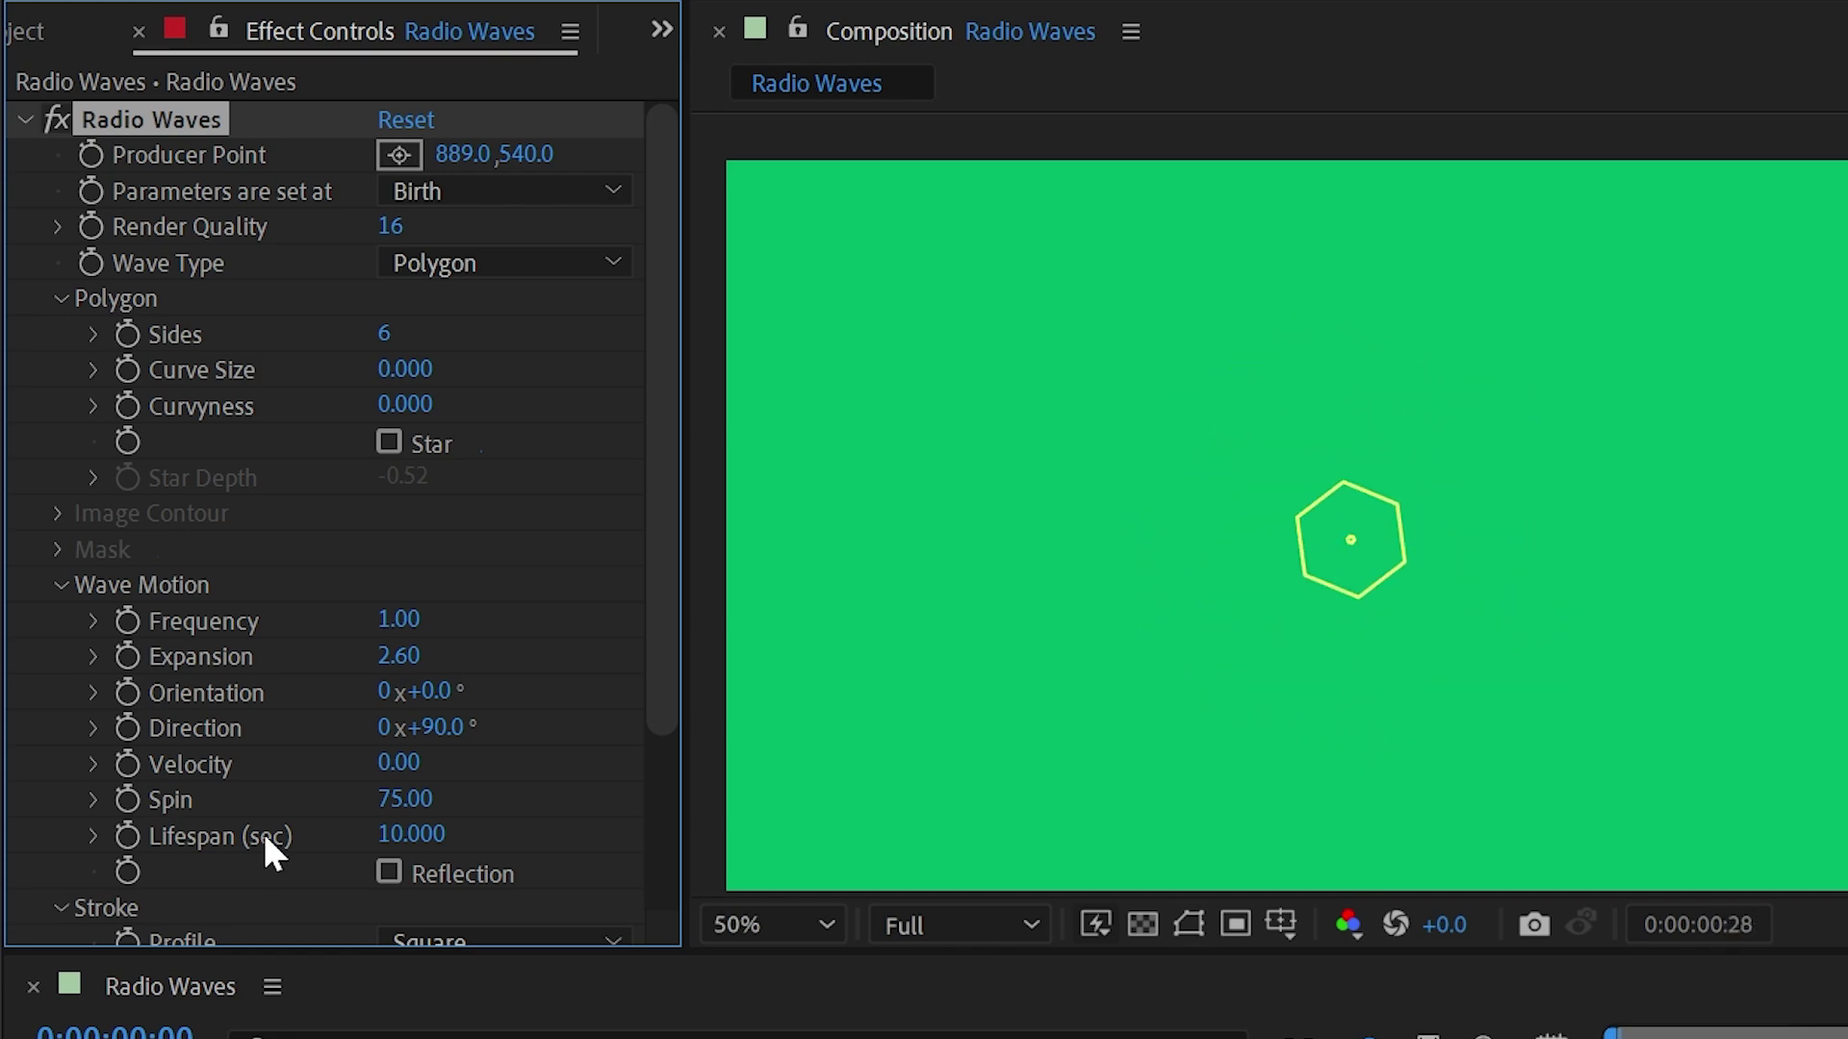
Set the wave Lifespan to 3 seconds and replay the animation from the start
left_click(1189, 924)
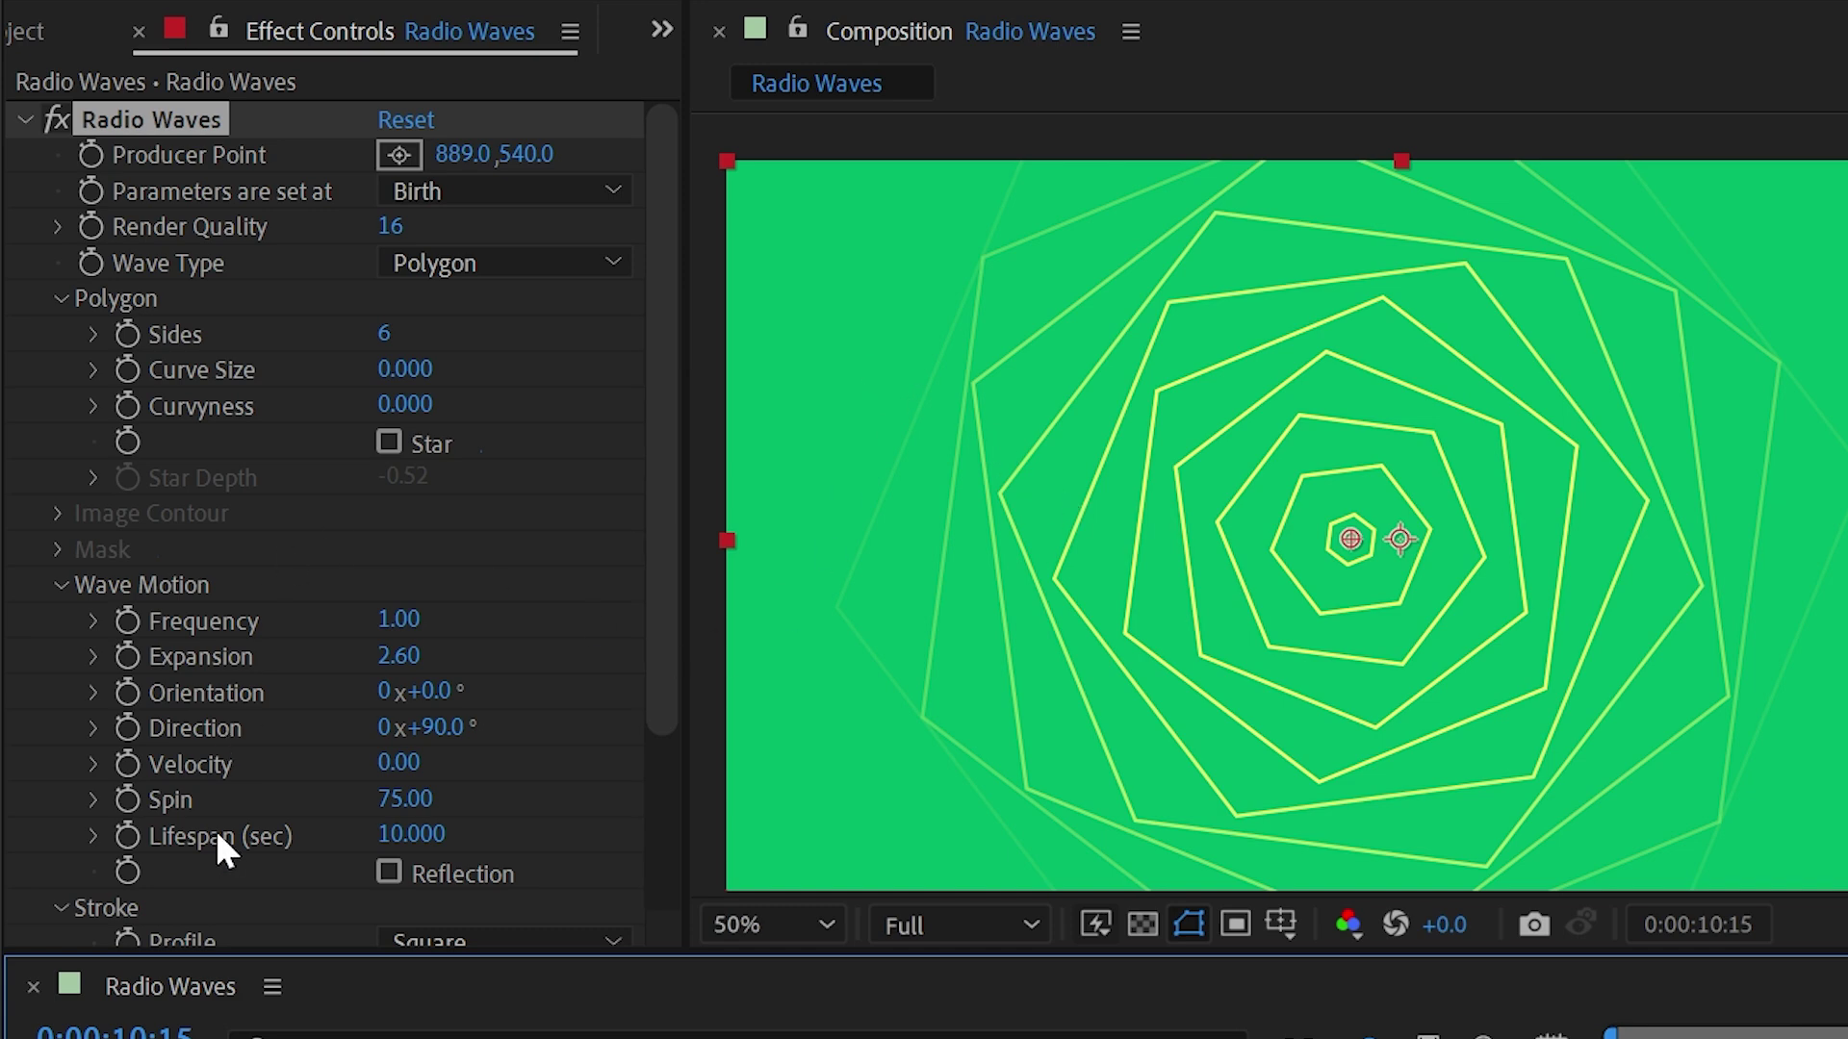
left_click(446, 833)
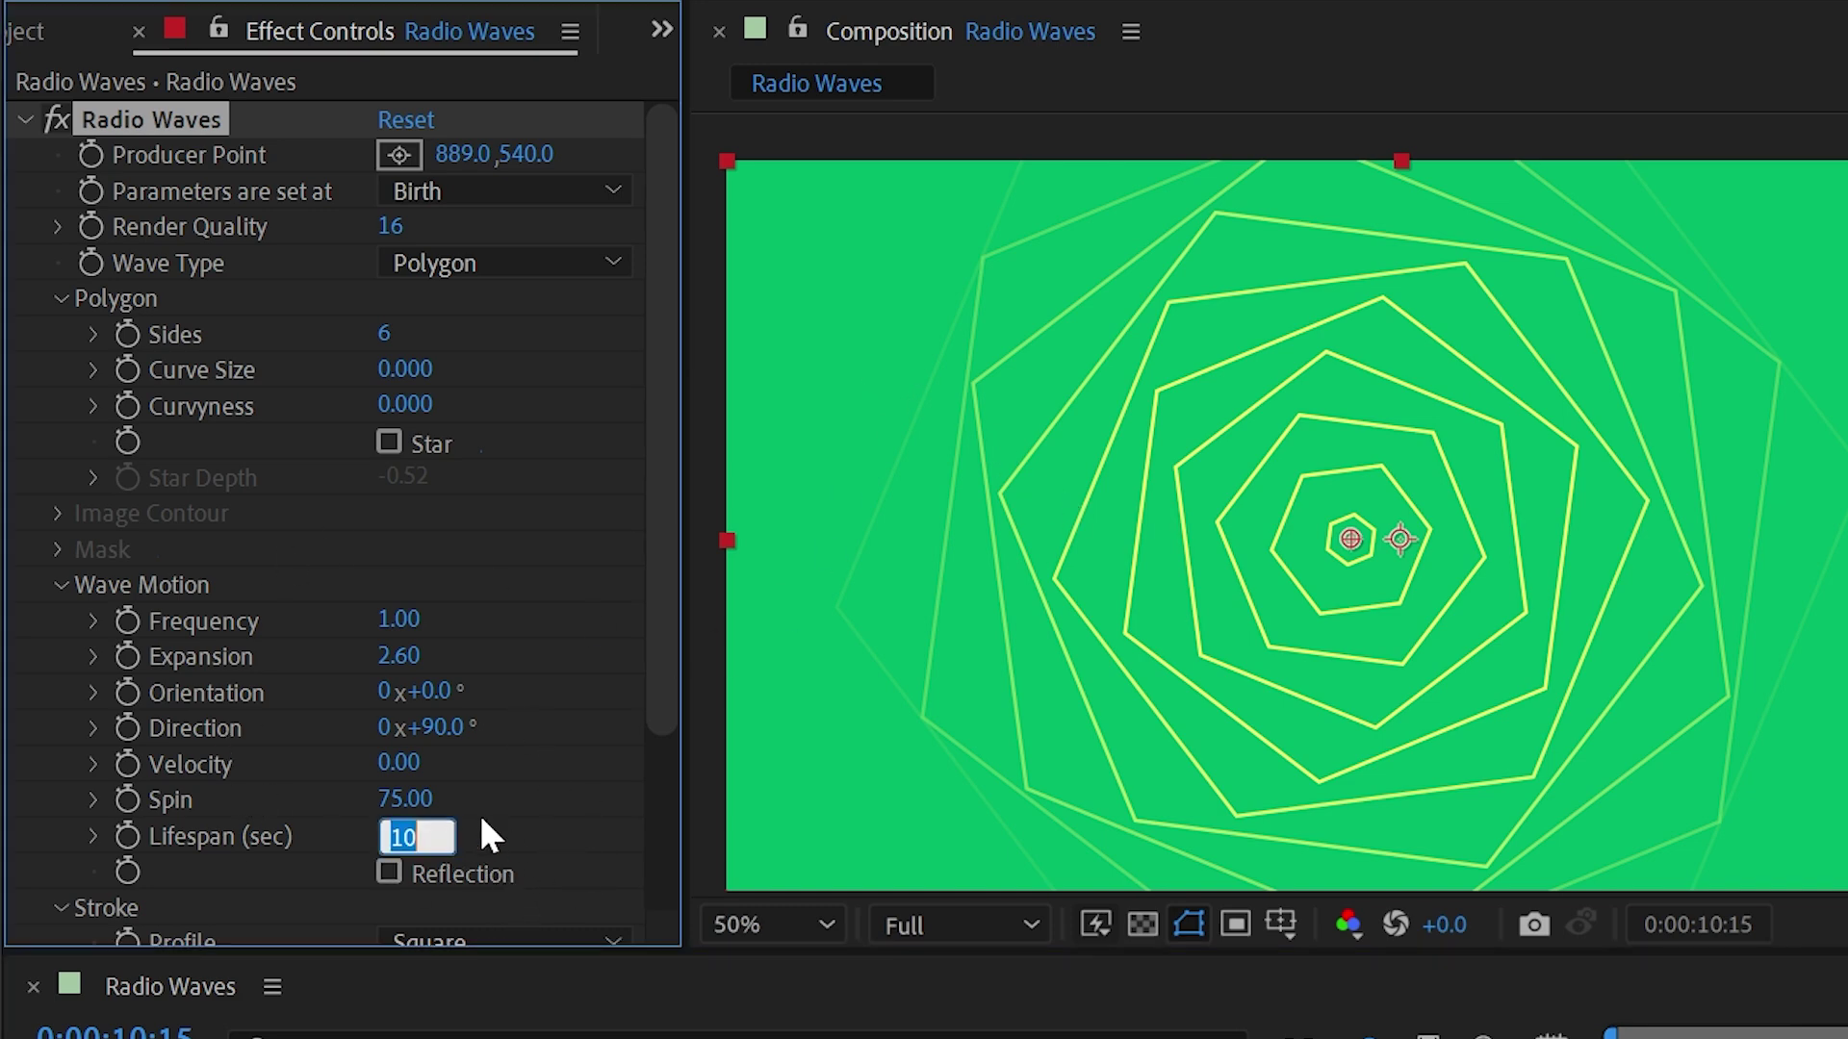
type("3")
key("Return")
left_click(1608, 1030)
key("Home")
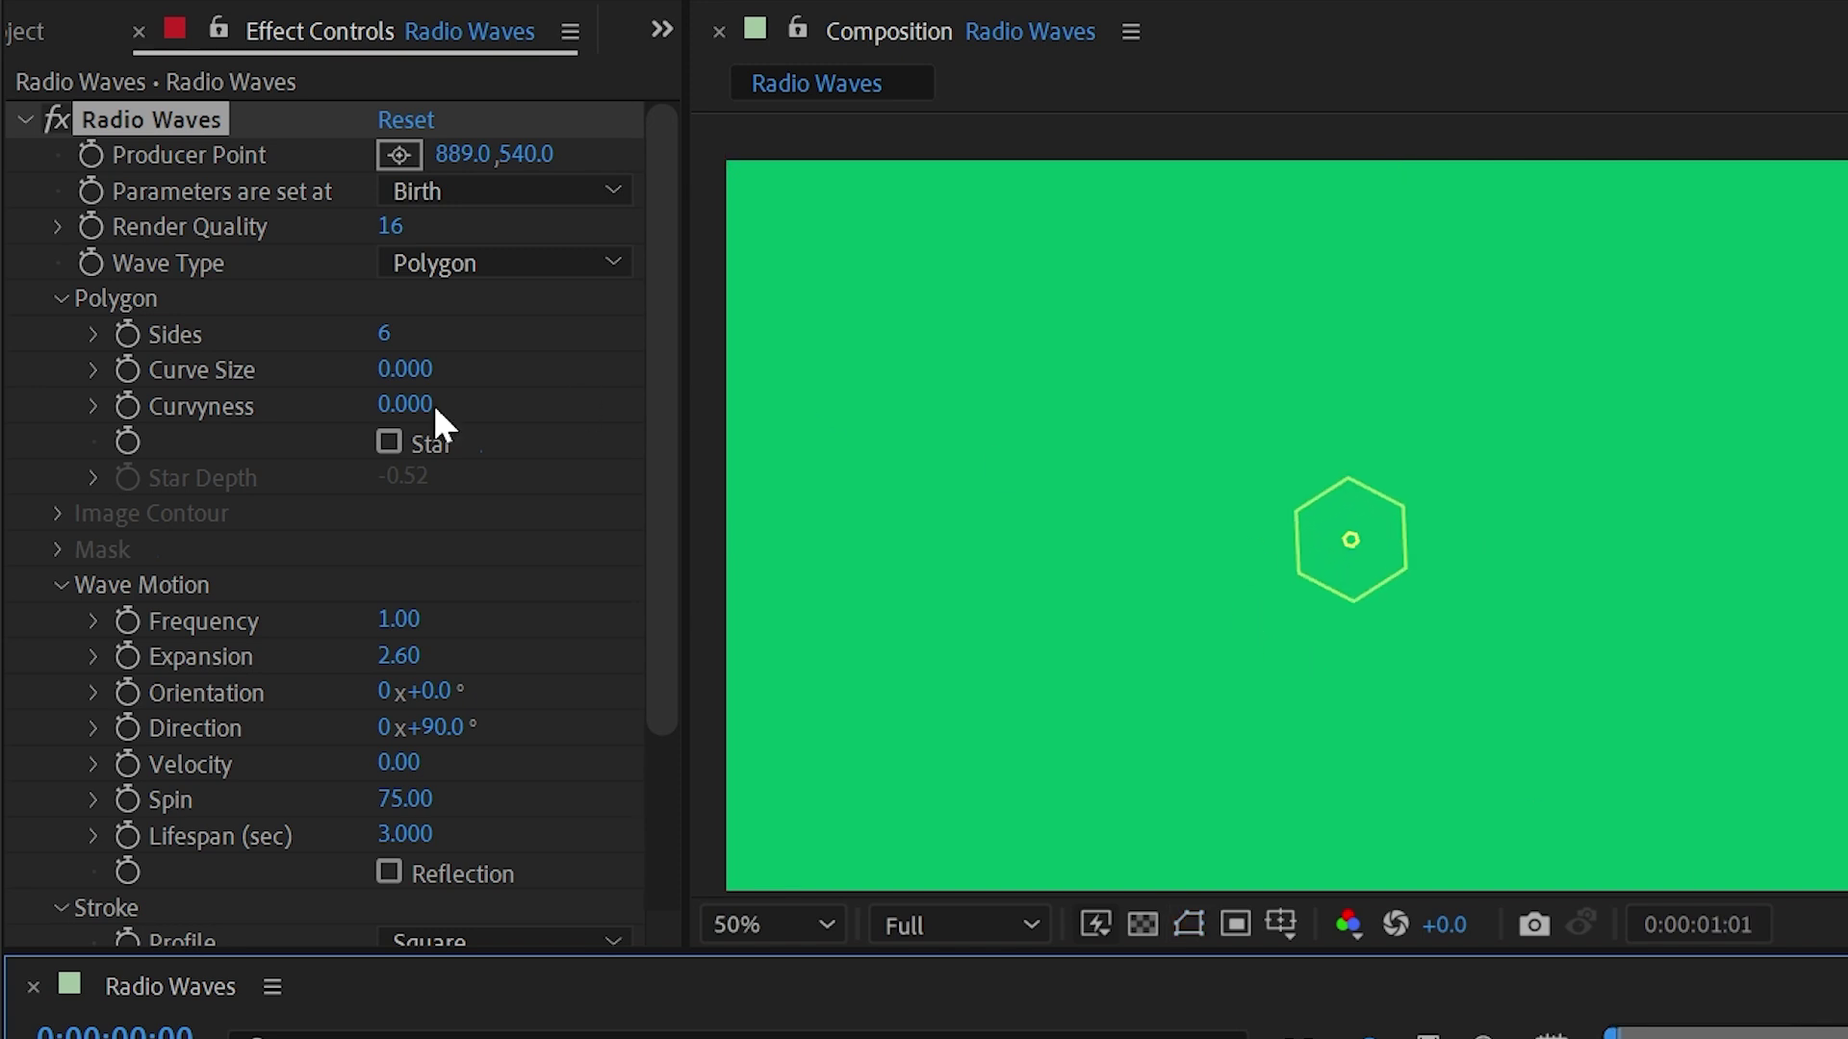
Retune the waves as smooth circles with Frequency 2.30, Expansion 8.90, polygon Sides 128 and Spin 0
left_click_drag(402, 664, 713, 721)
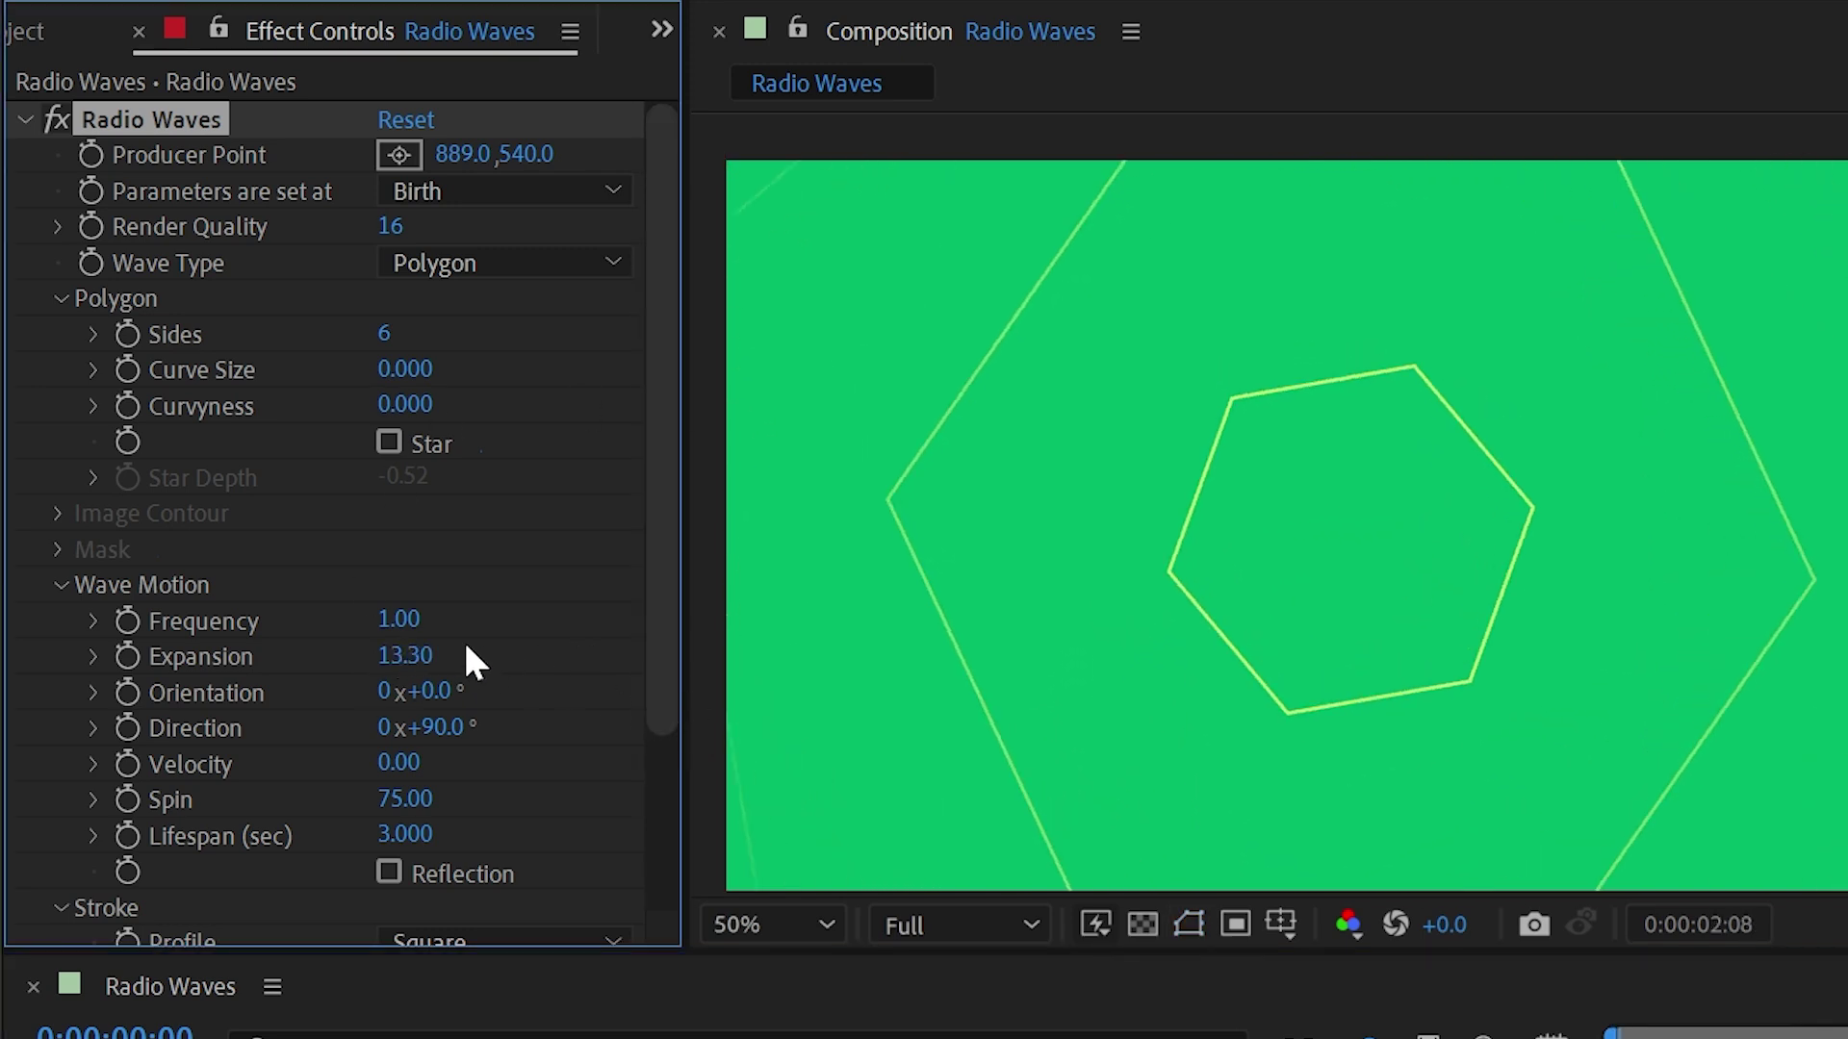
left_click_drag(324, 644, 437, 615)
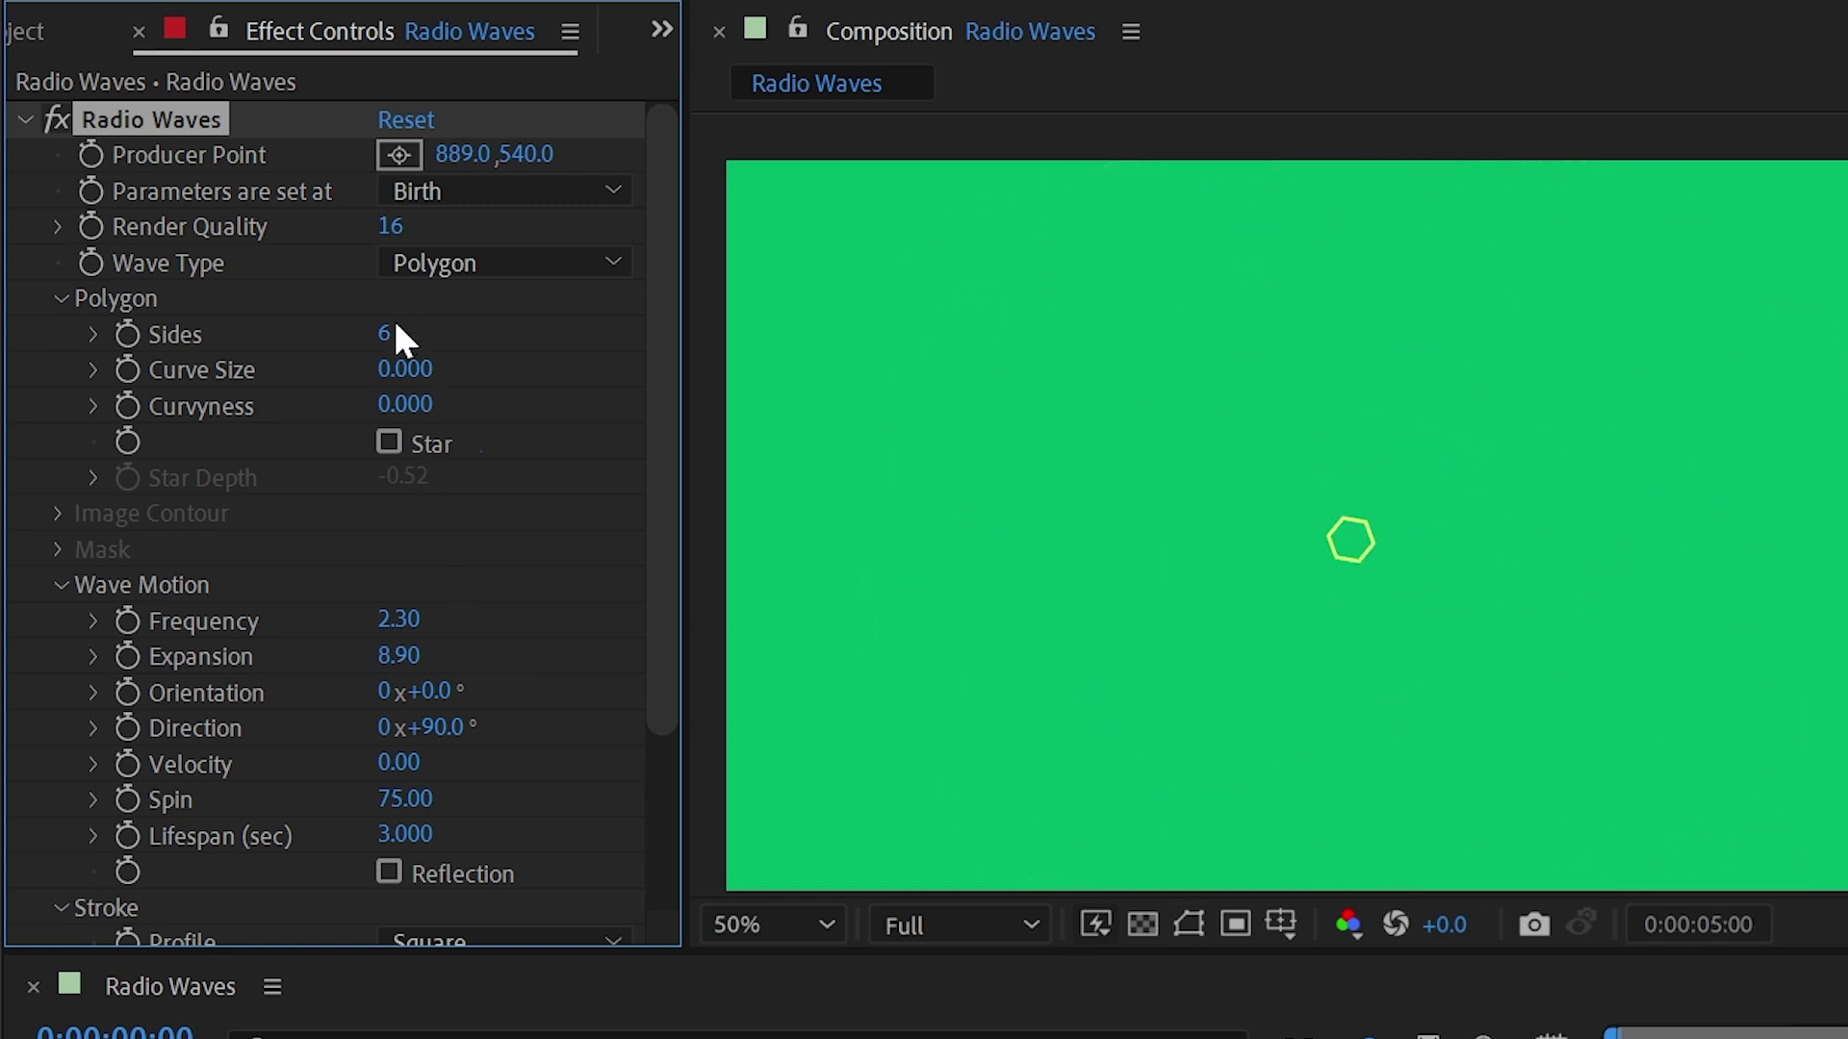
left_click_drag(1270, 379, 1419, 366)
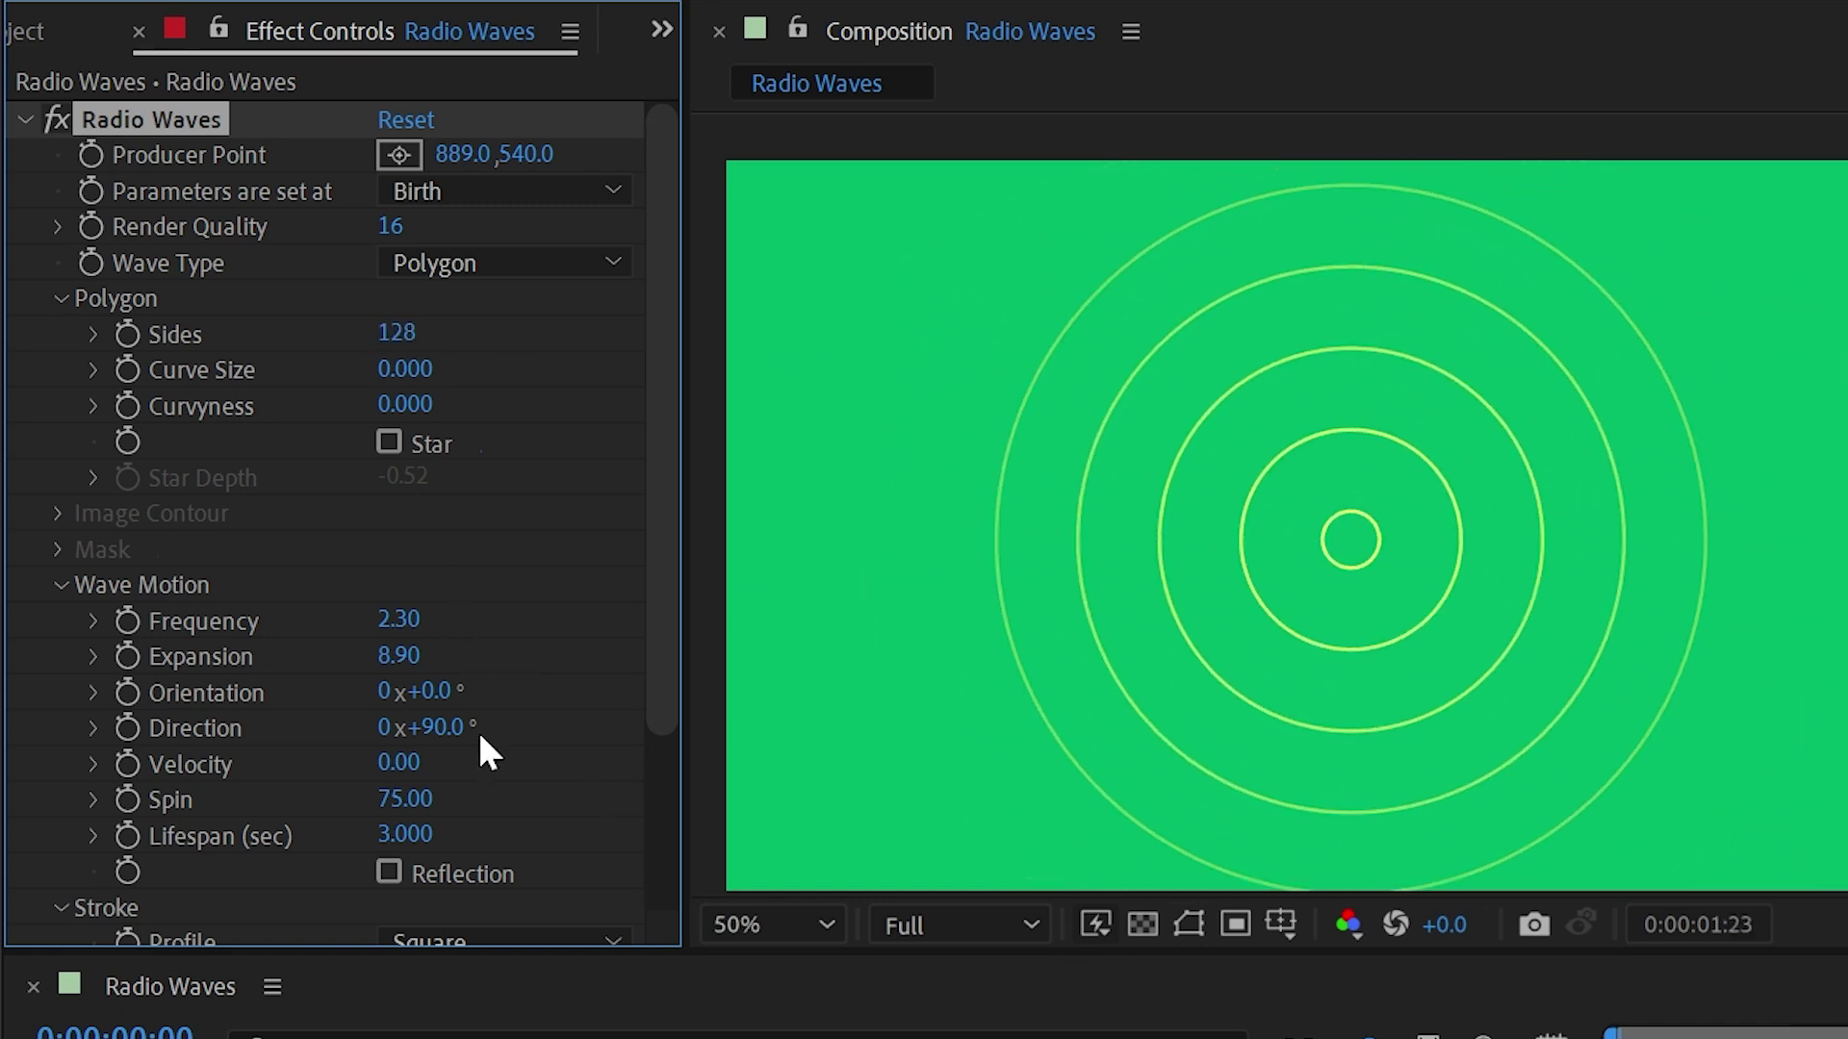
left_click_drag(462, 803, 417, 816)
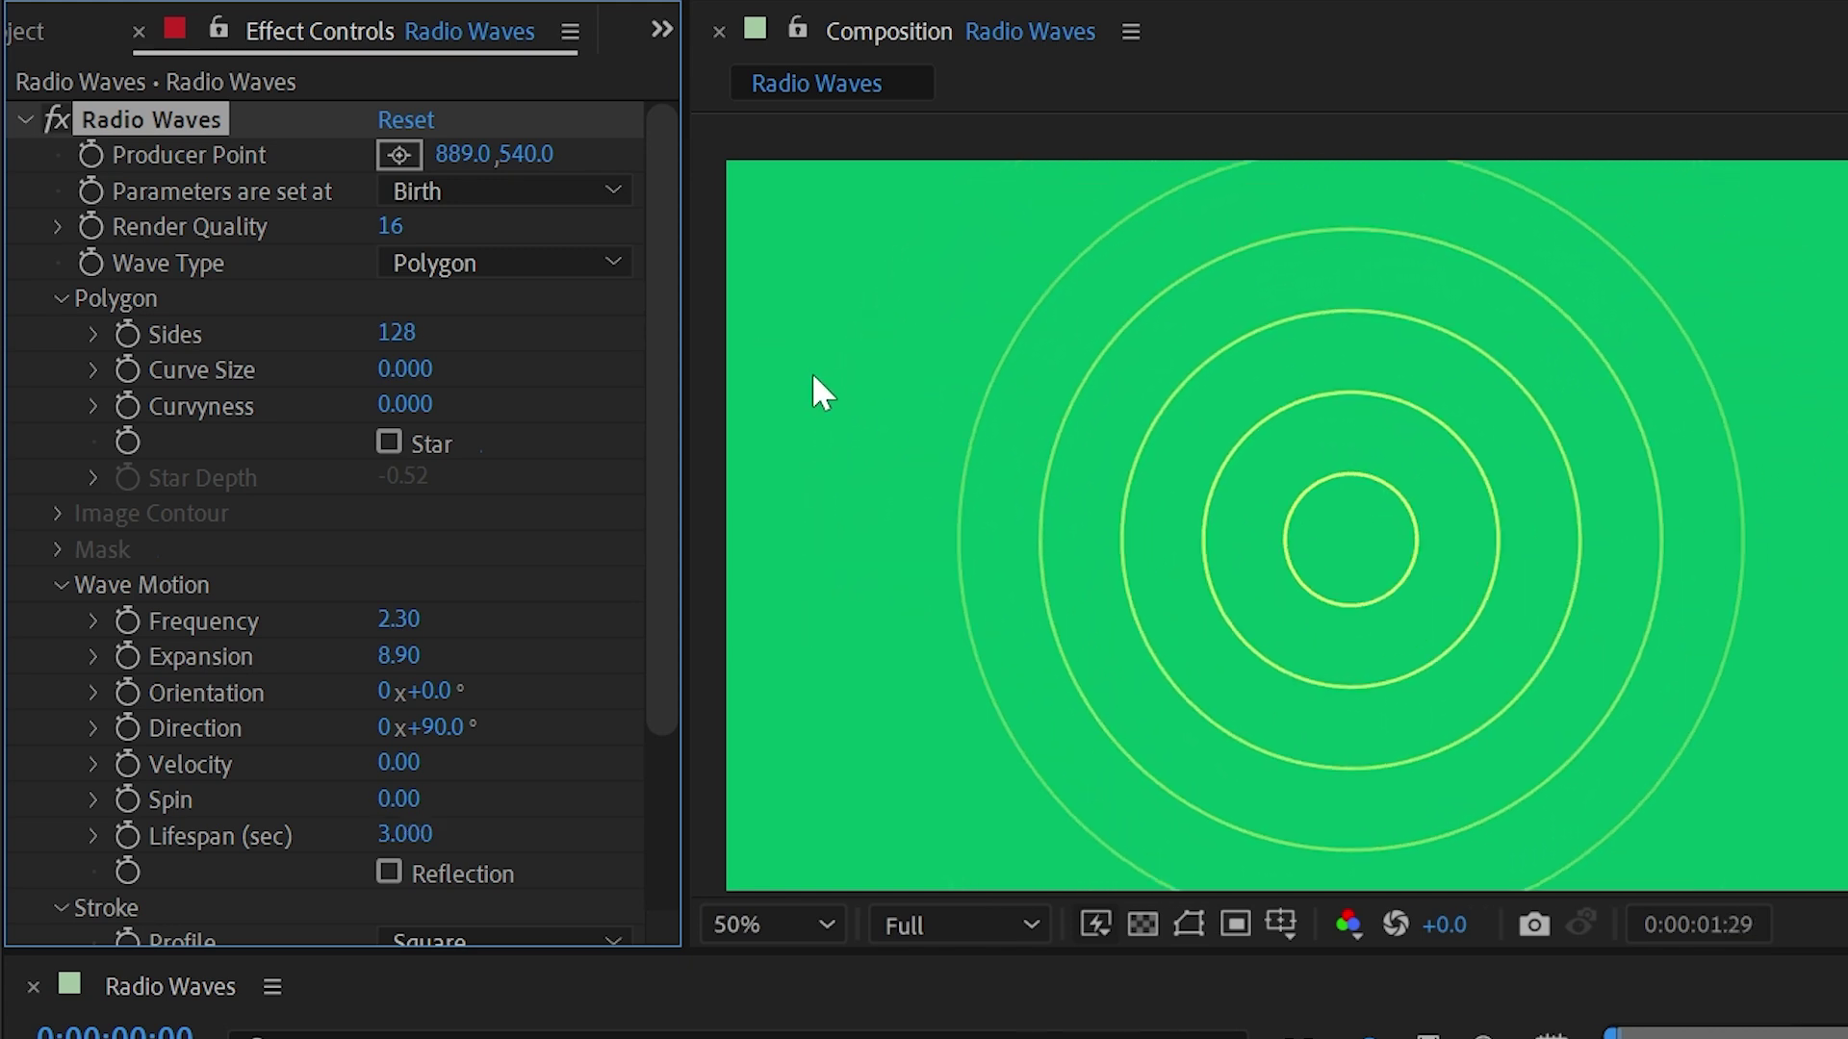
Reduce the stroke's Fade-out Time to 1 and to 0, previewing the waves with each value
left_click_drag(645, 536, 616, 797)
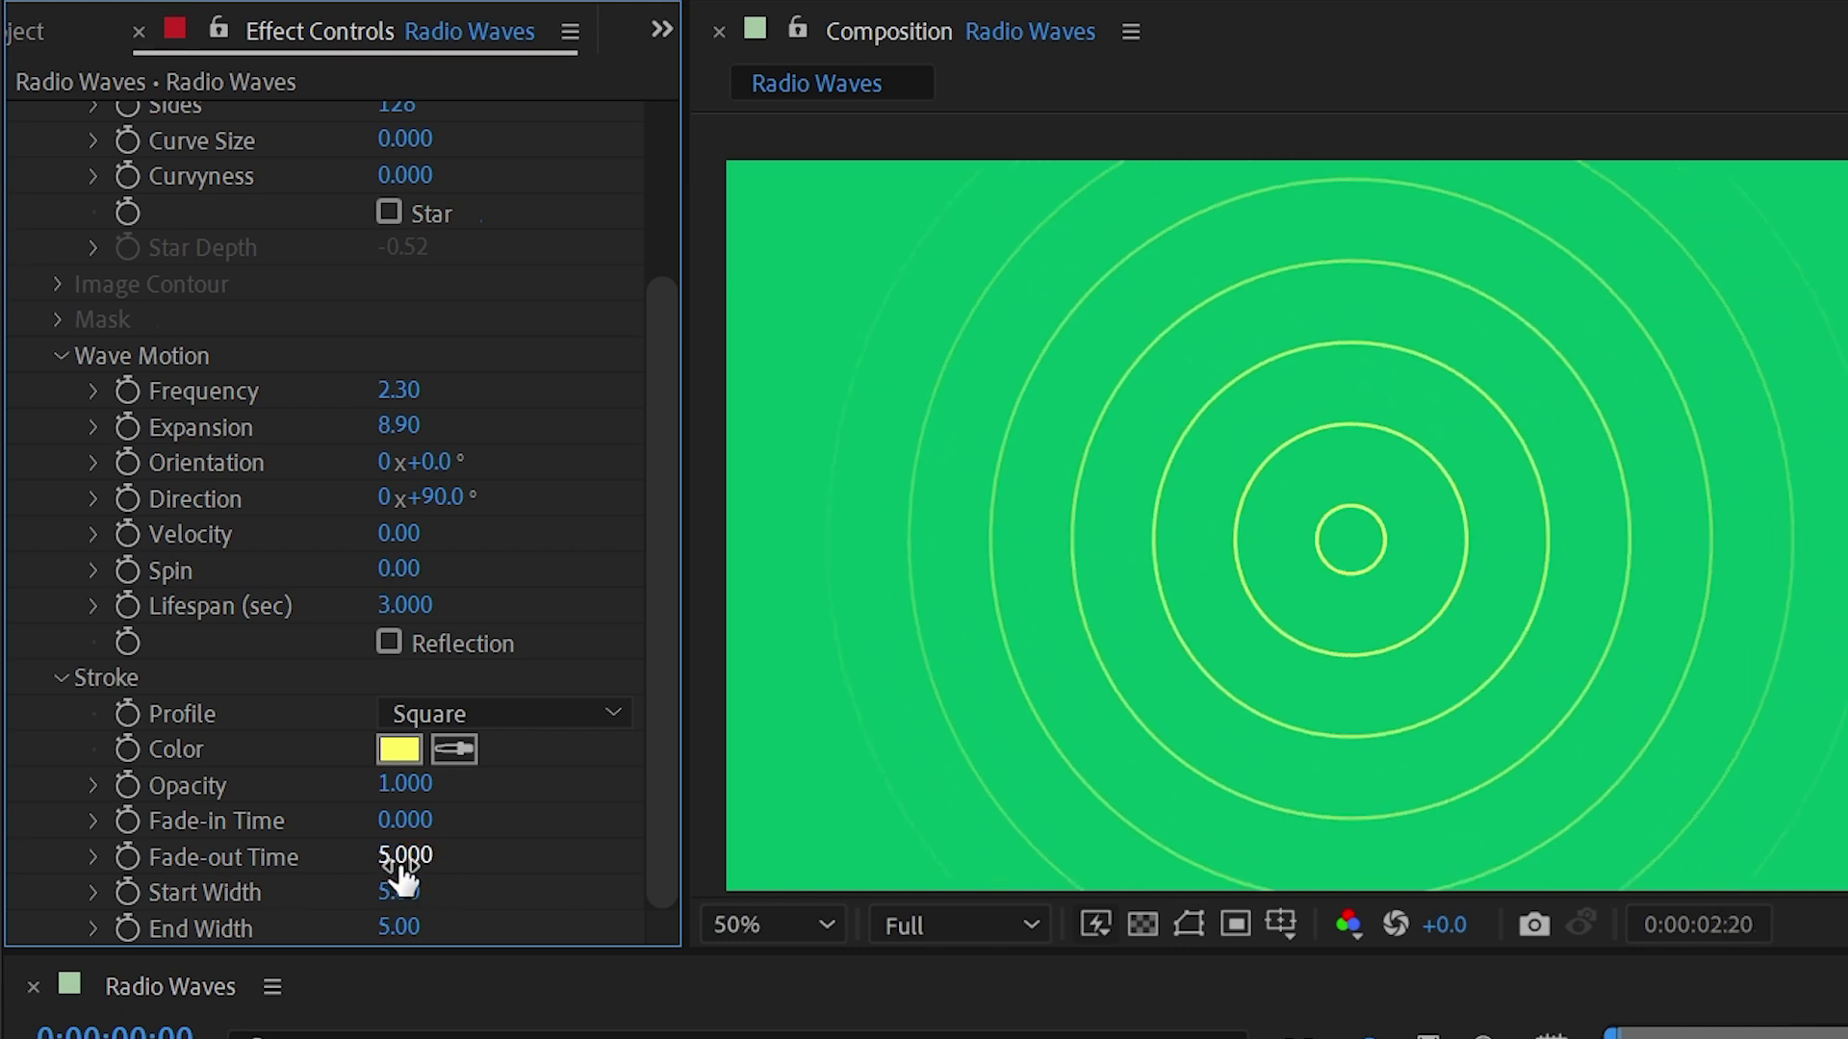
key("space")
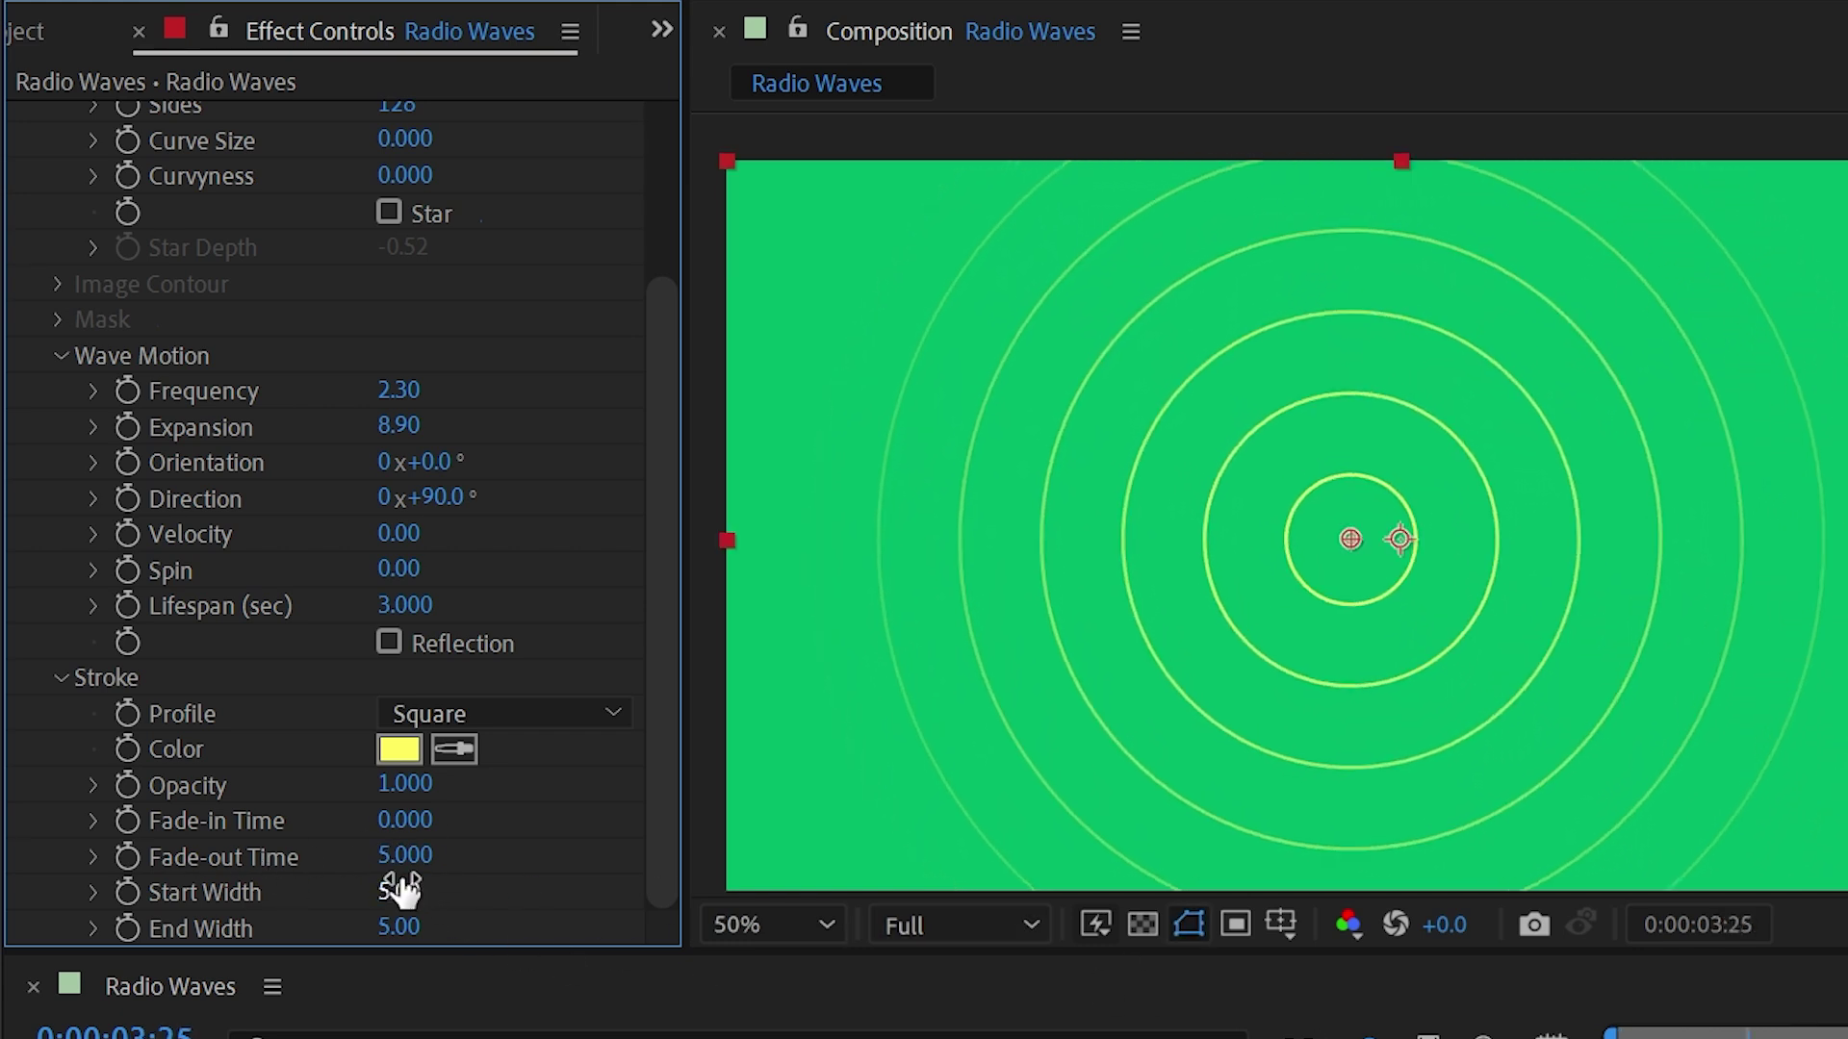
left_click_drag(318, 856, 281, 850)
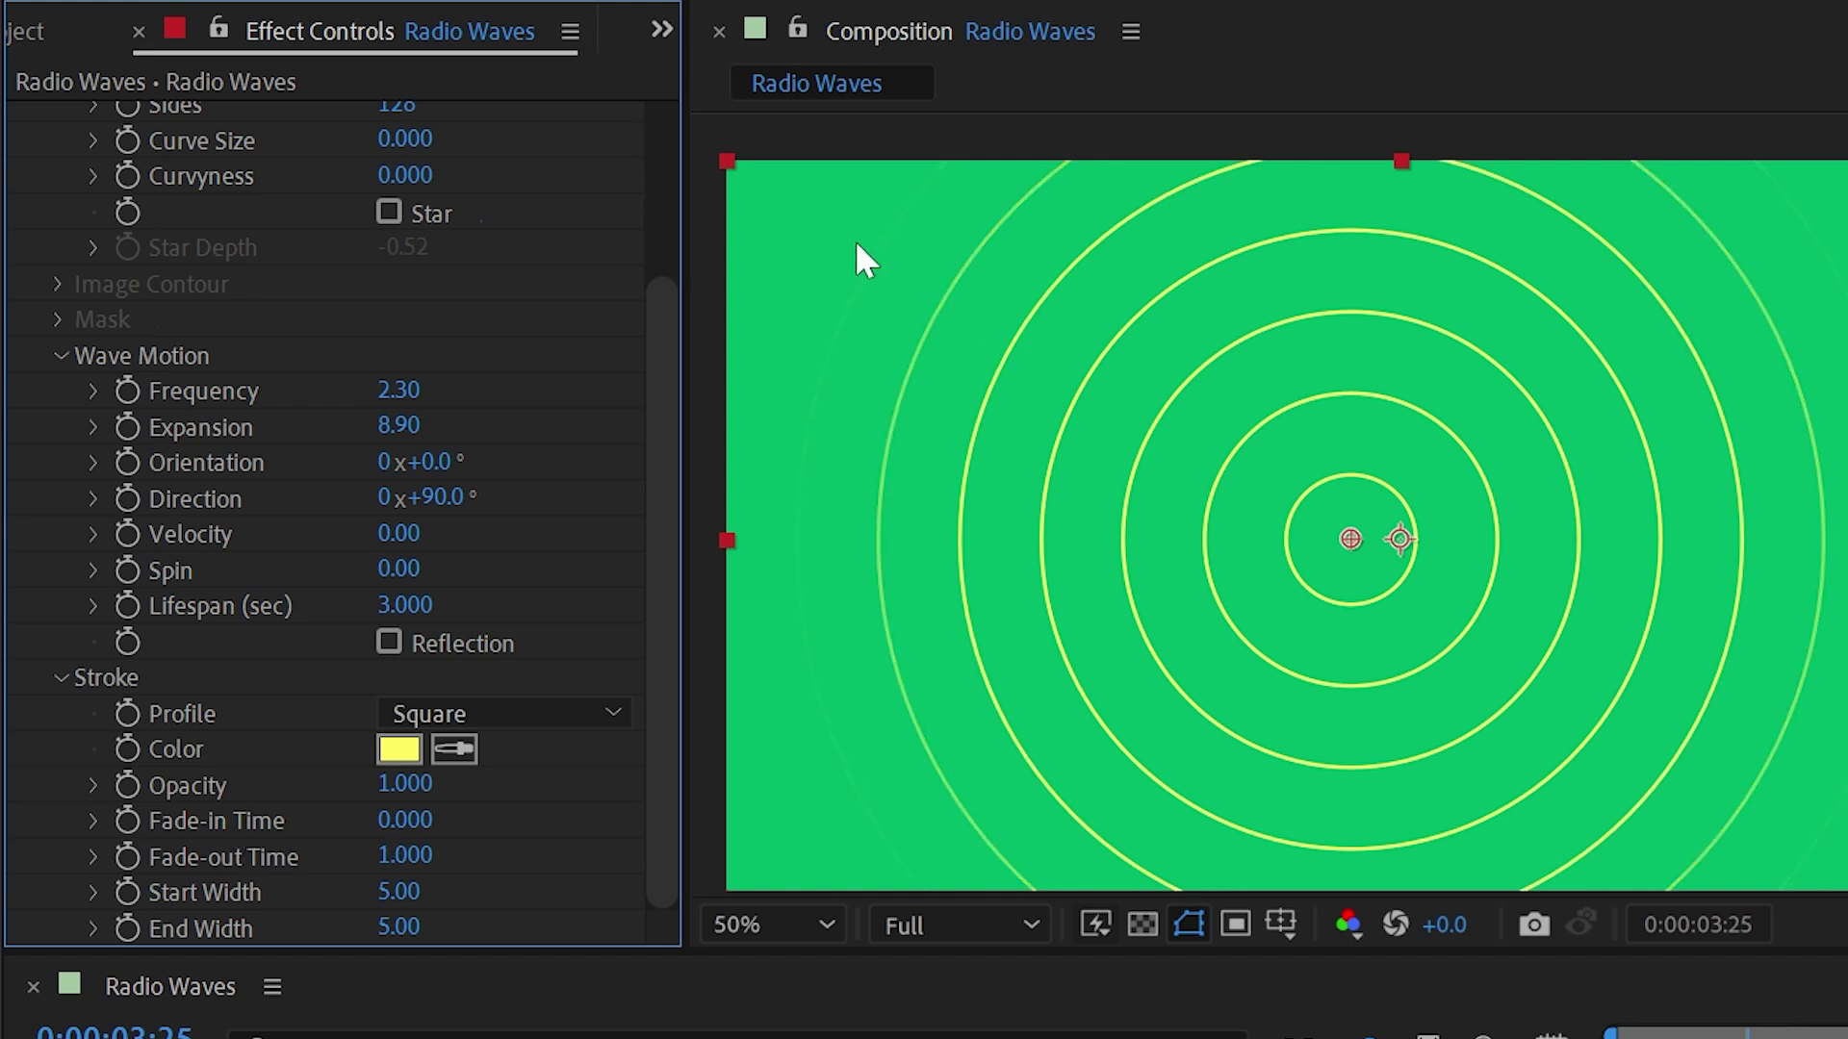
key("space")
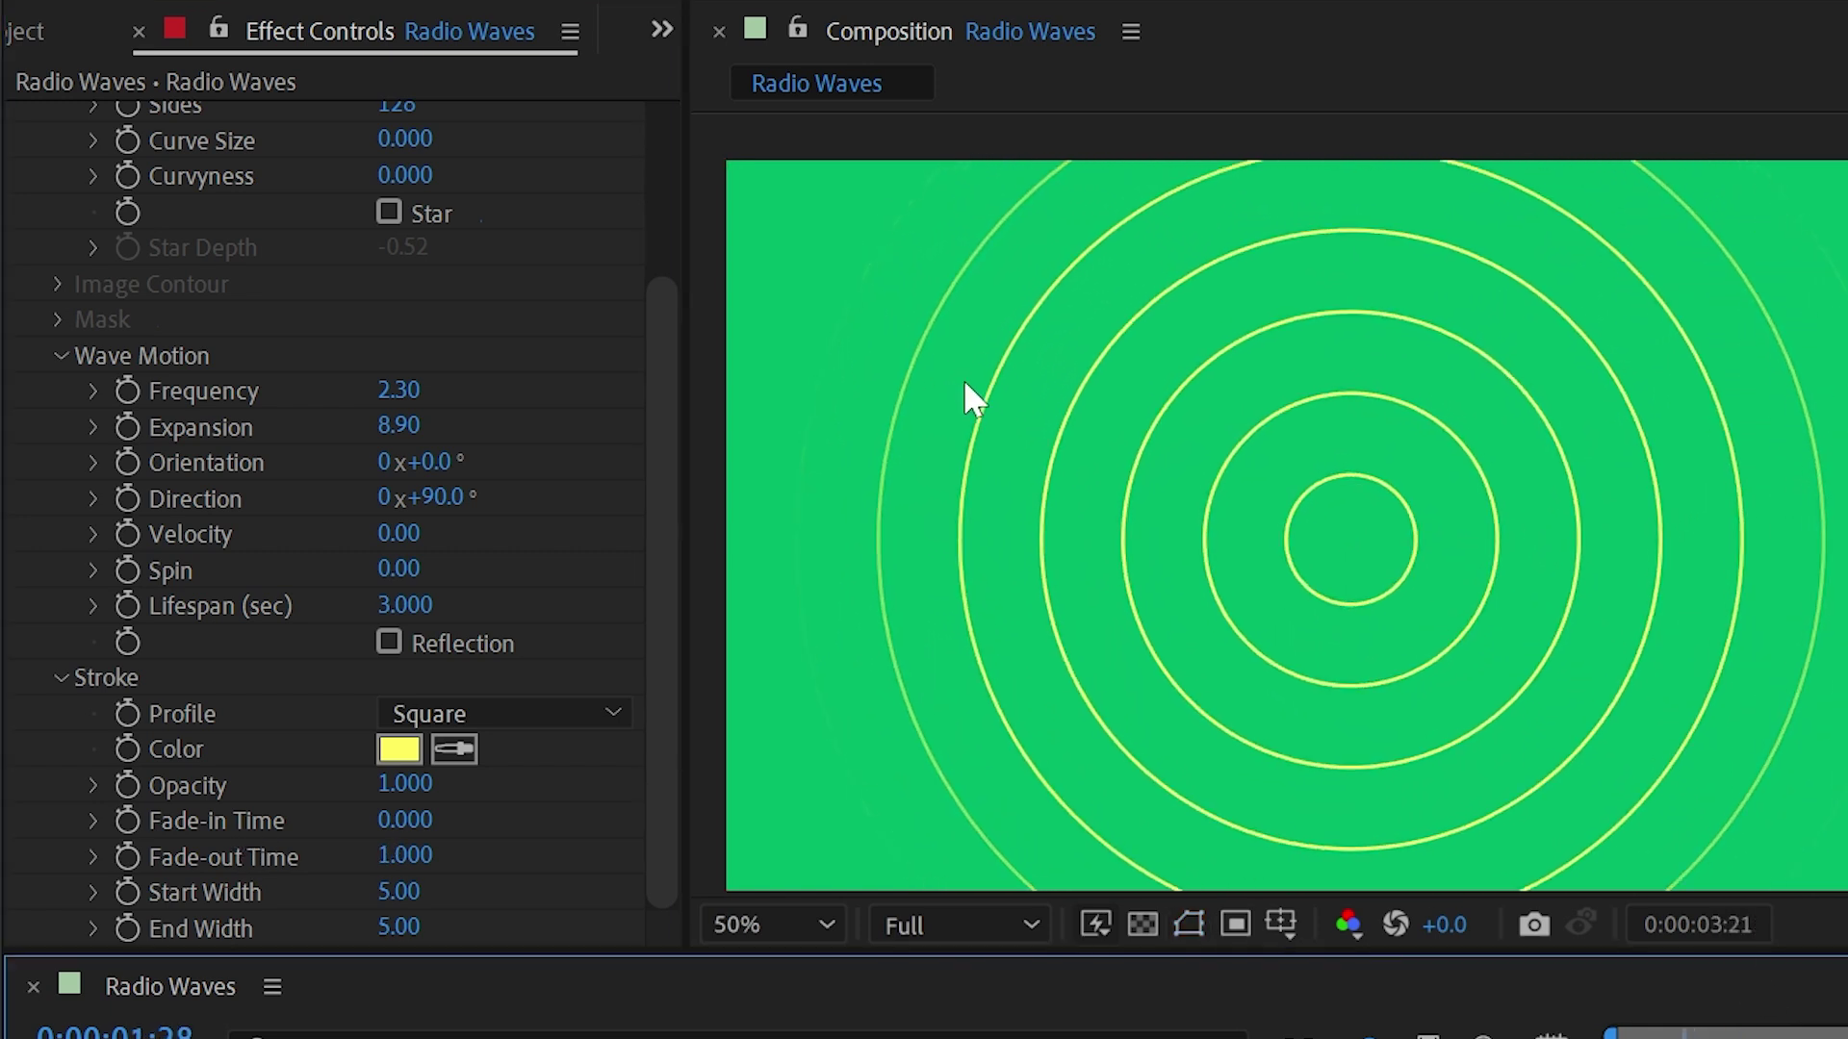
left_click_drag(401, 857, 54, 852)
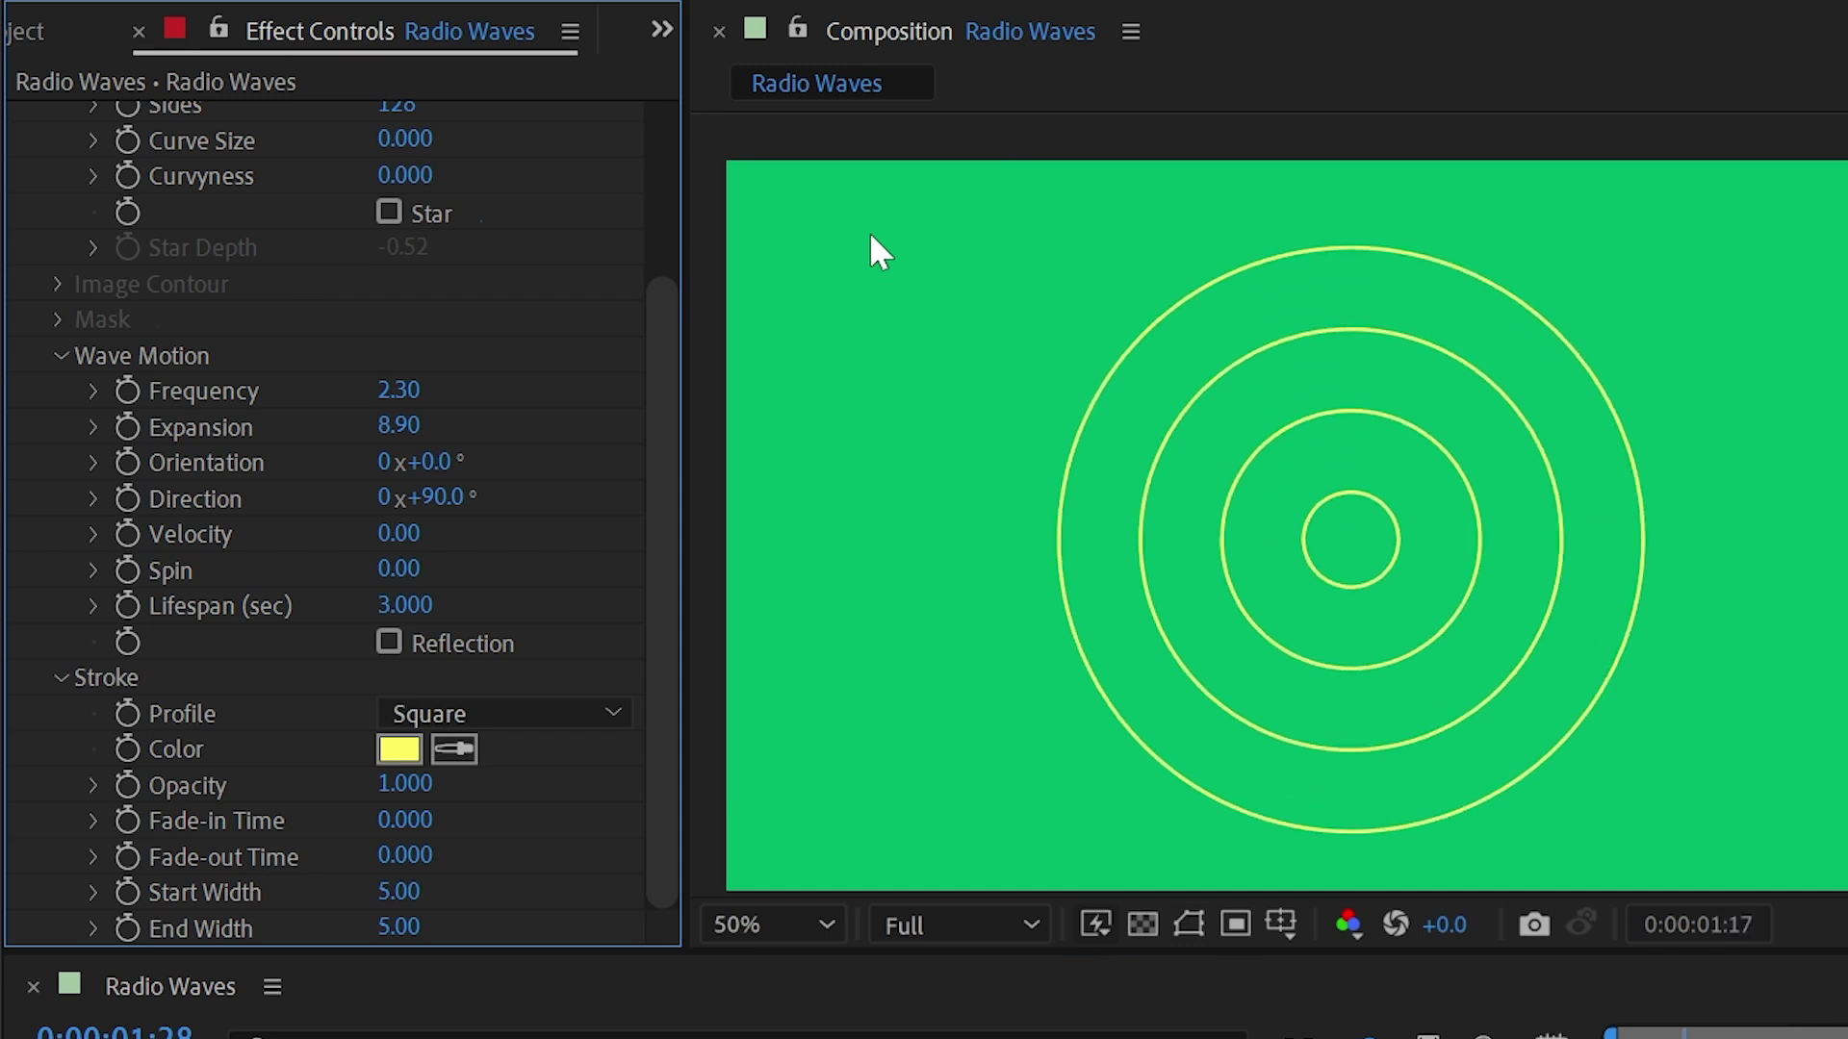
key("space")
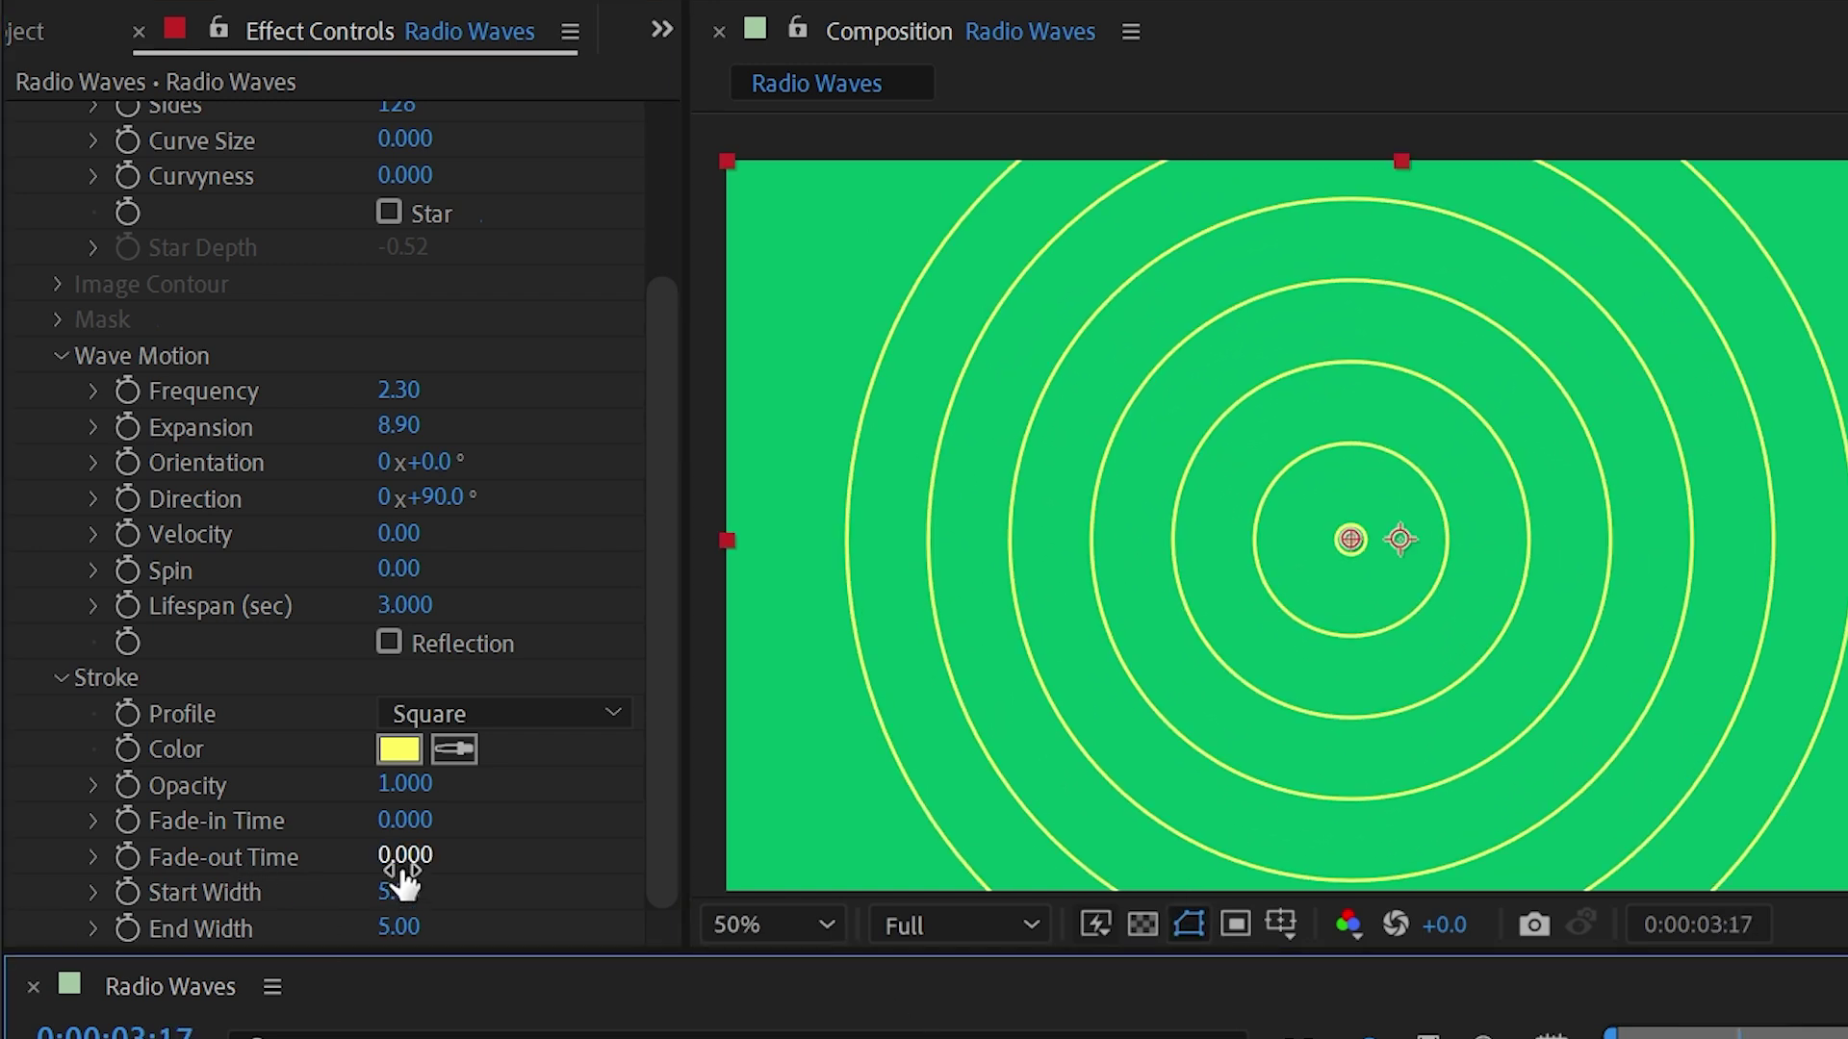
Set the stroke's Fade-out Time to 0.250, preview the waves and return to the start of the timeline
left_click_drag(404, 867, 415, 864)
left_click(1669, 1006)
key("space")
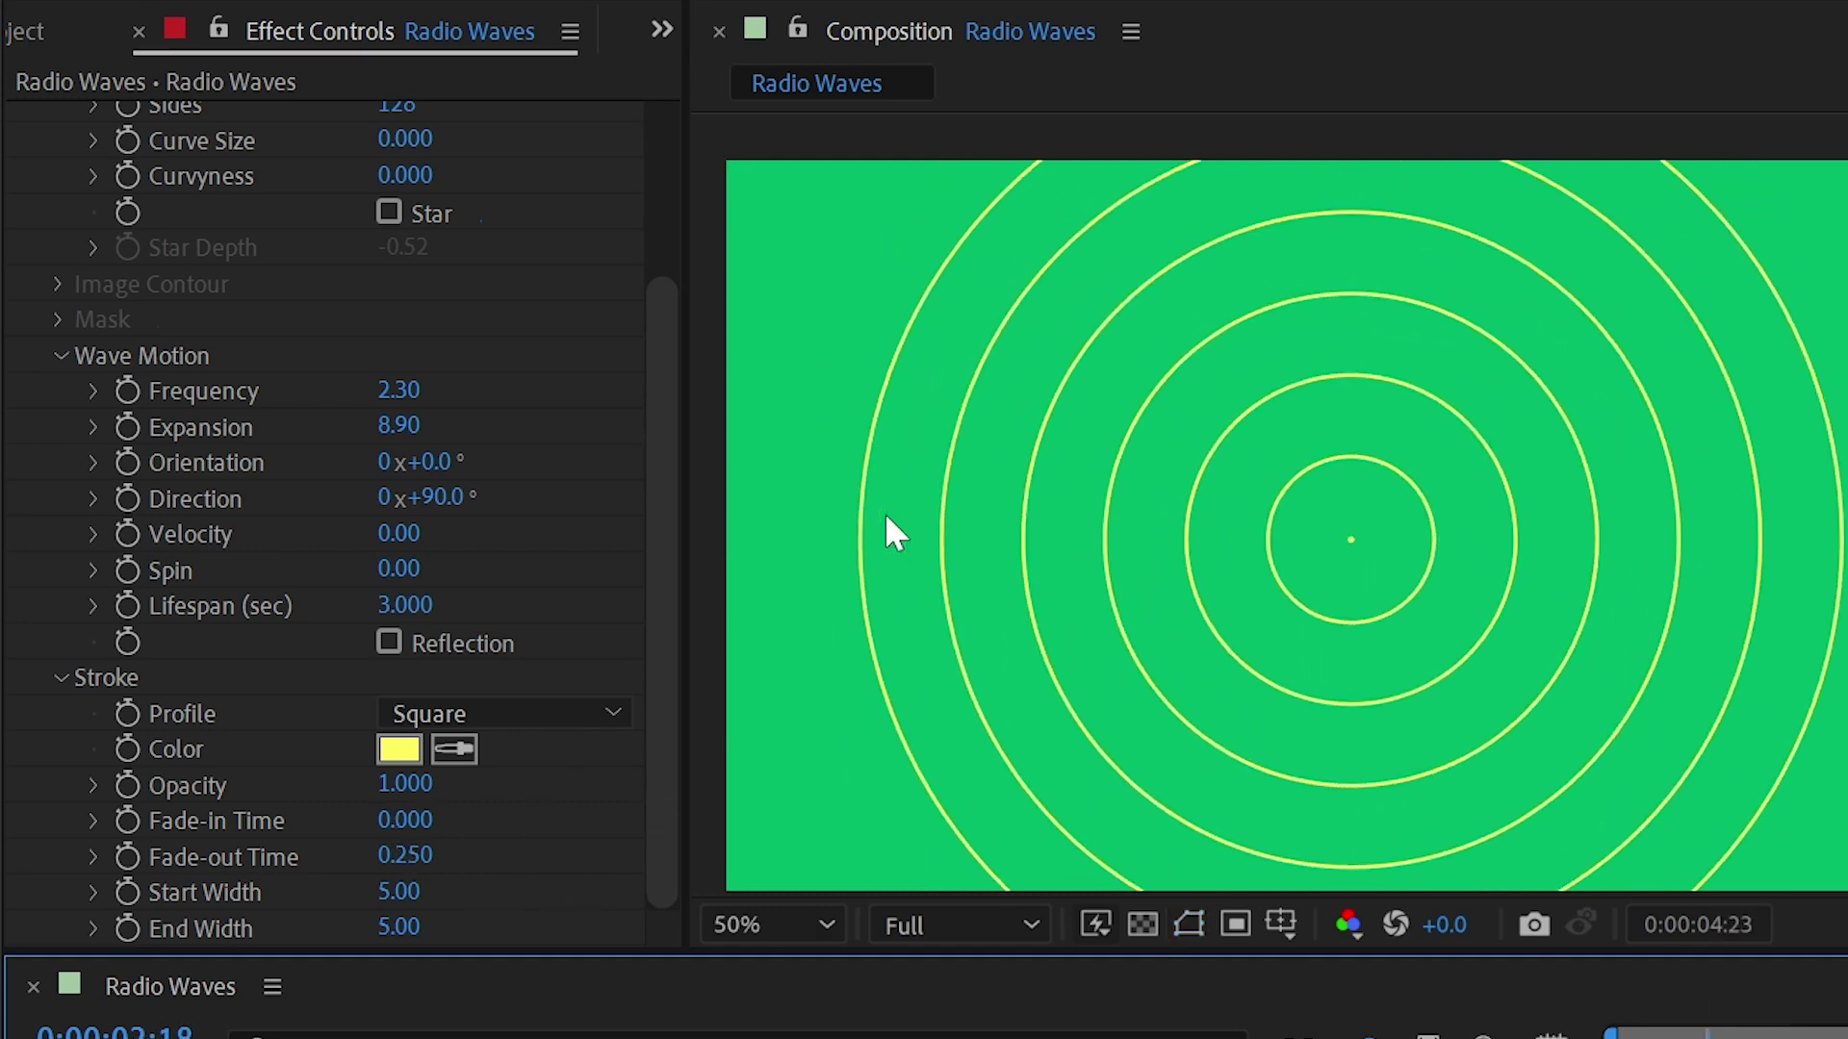
key("space")
left_click_drag(1523, 1034, 1444, 1038)
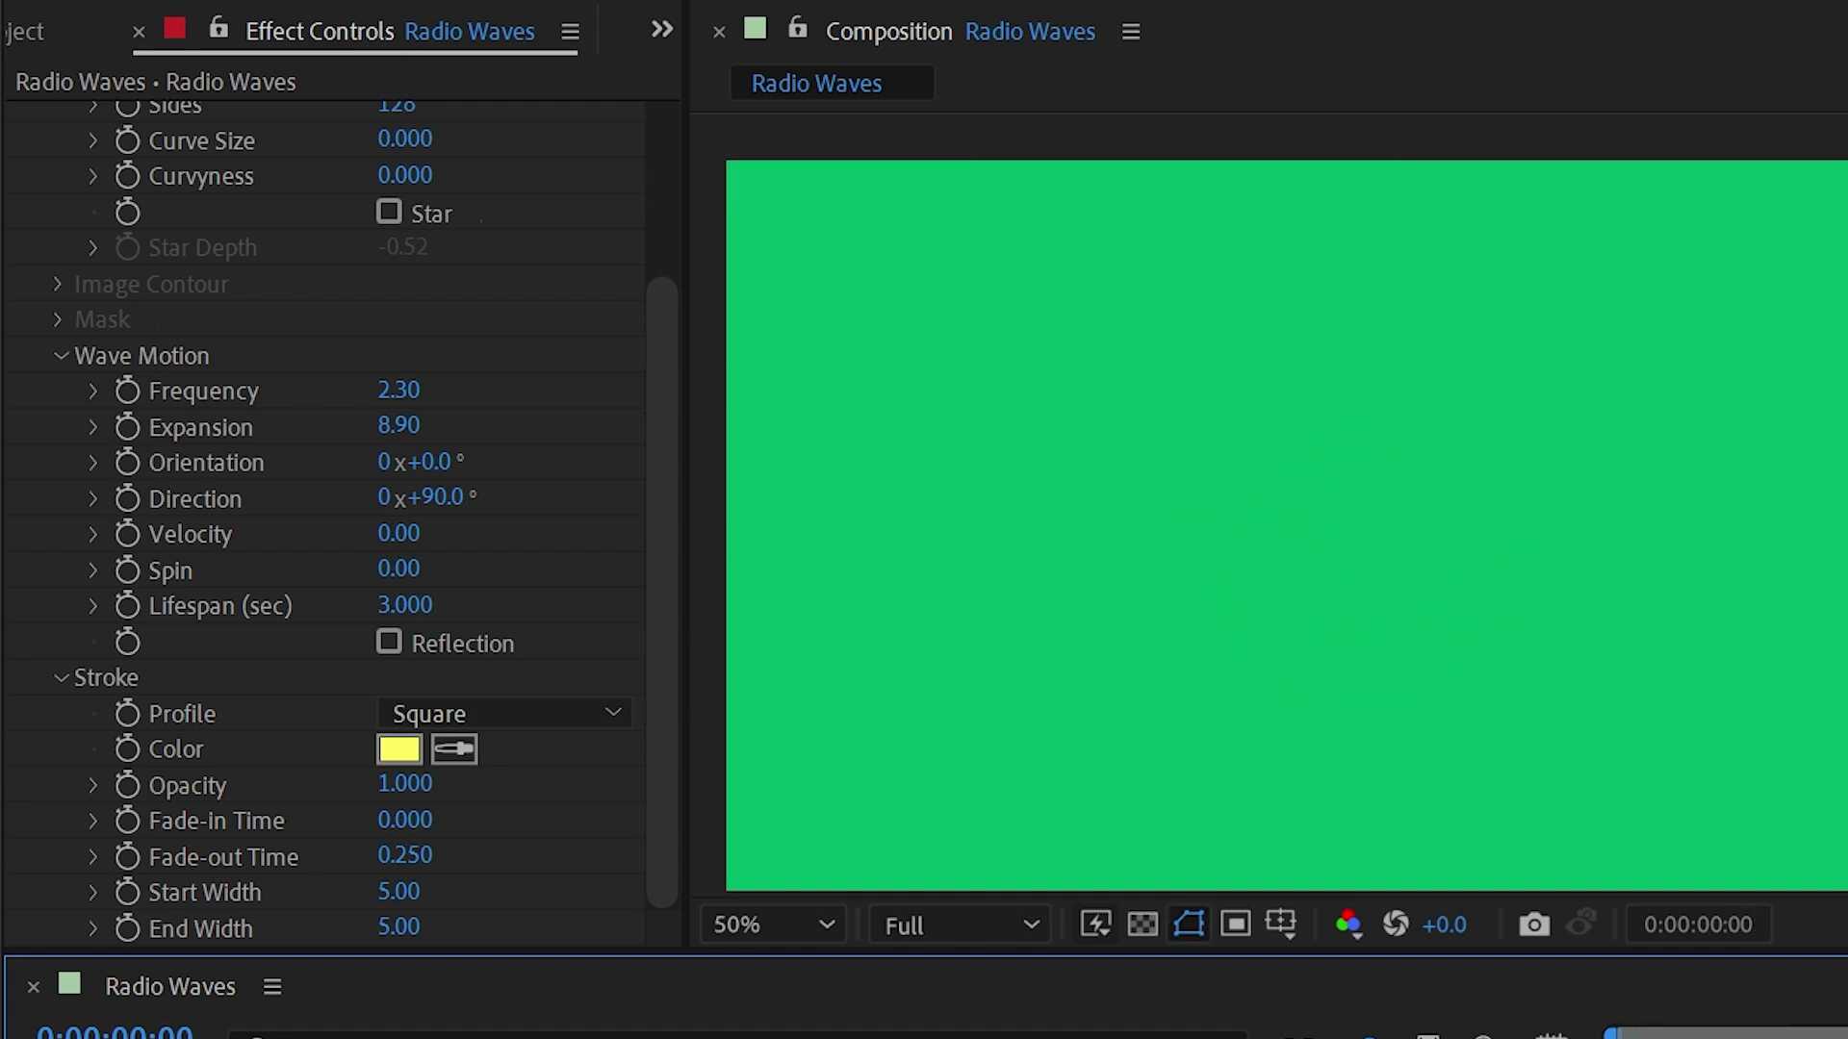
Try a stroke Fade-in Time of 0.800, preview the waves, and restore the value to 0
left_click_drag(420, 821, 423, 824)
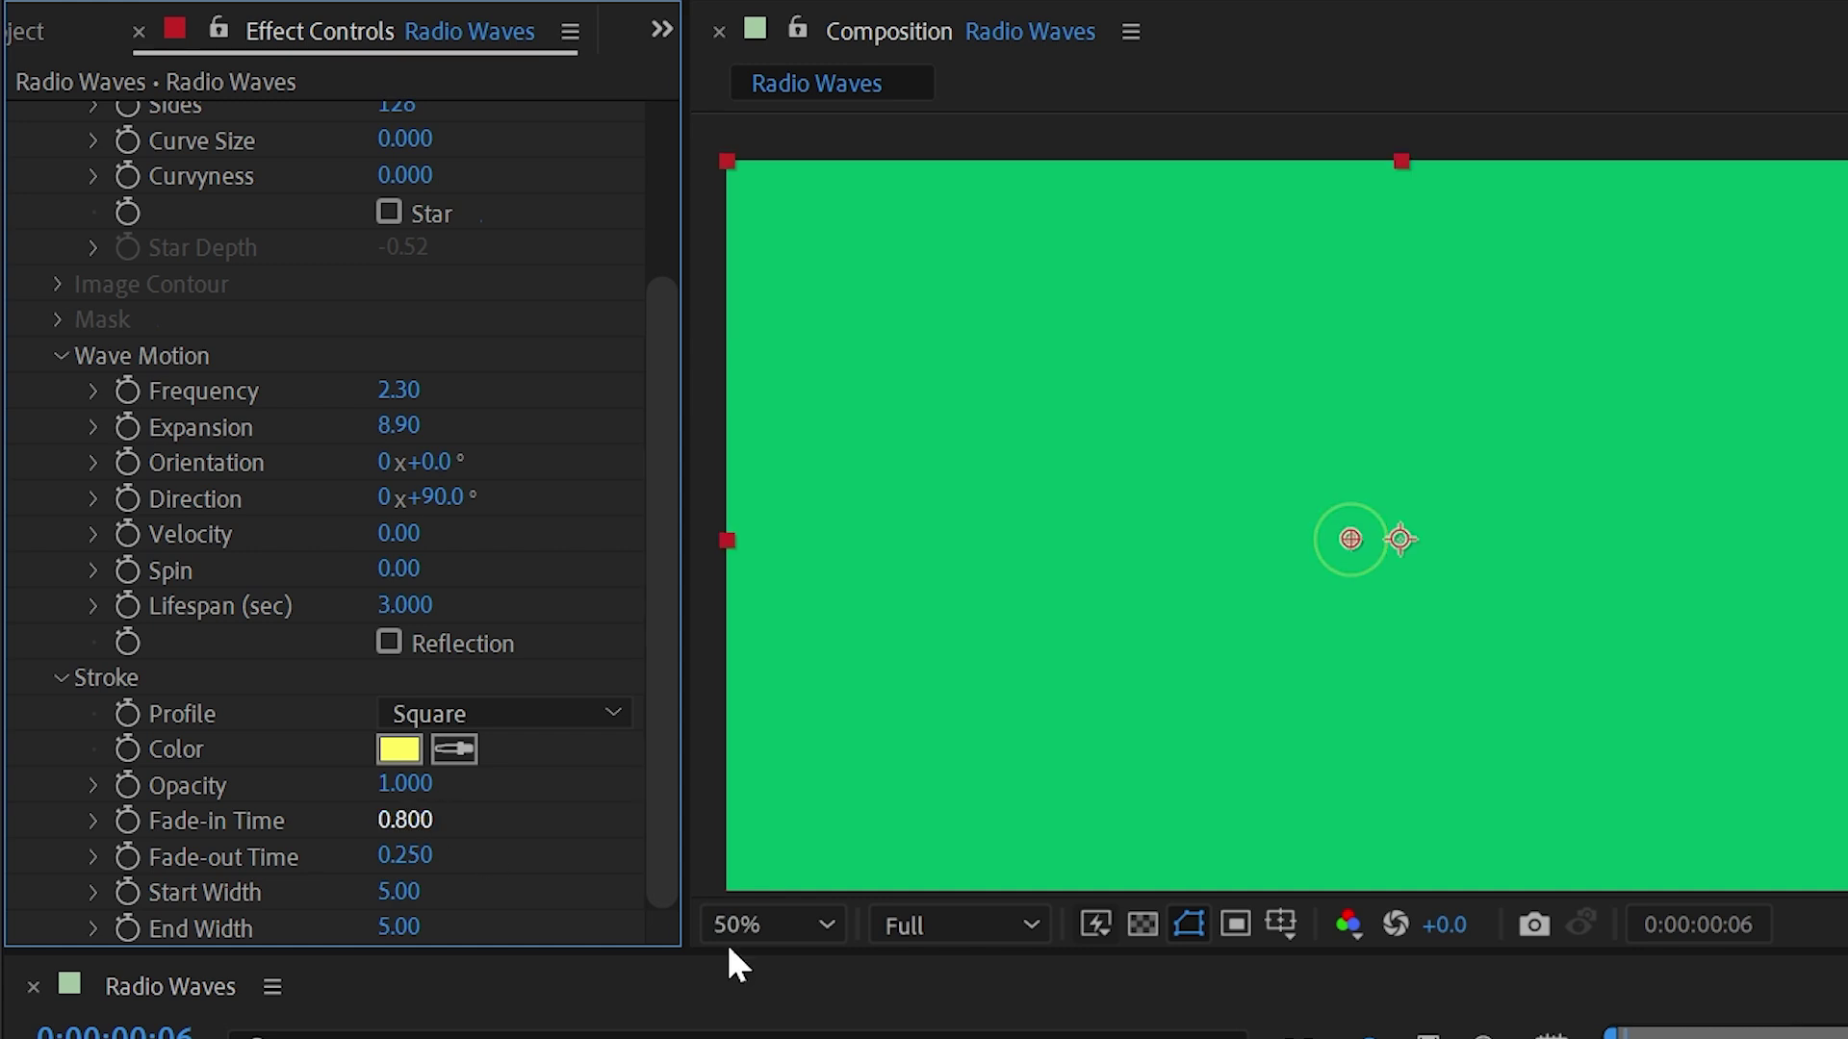
key("Home")
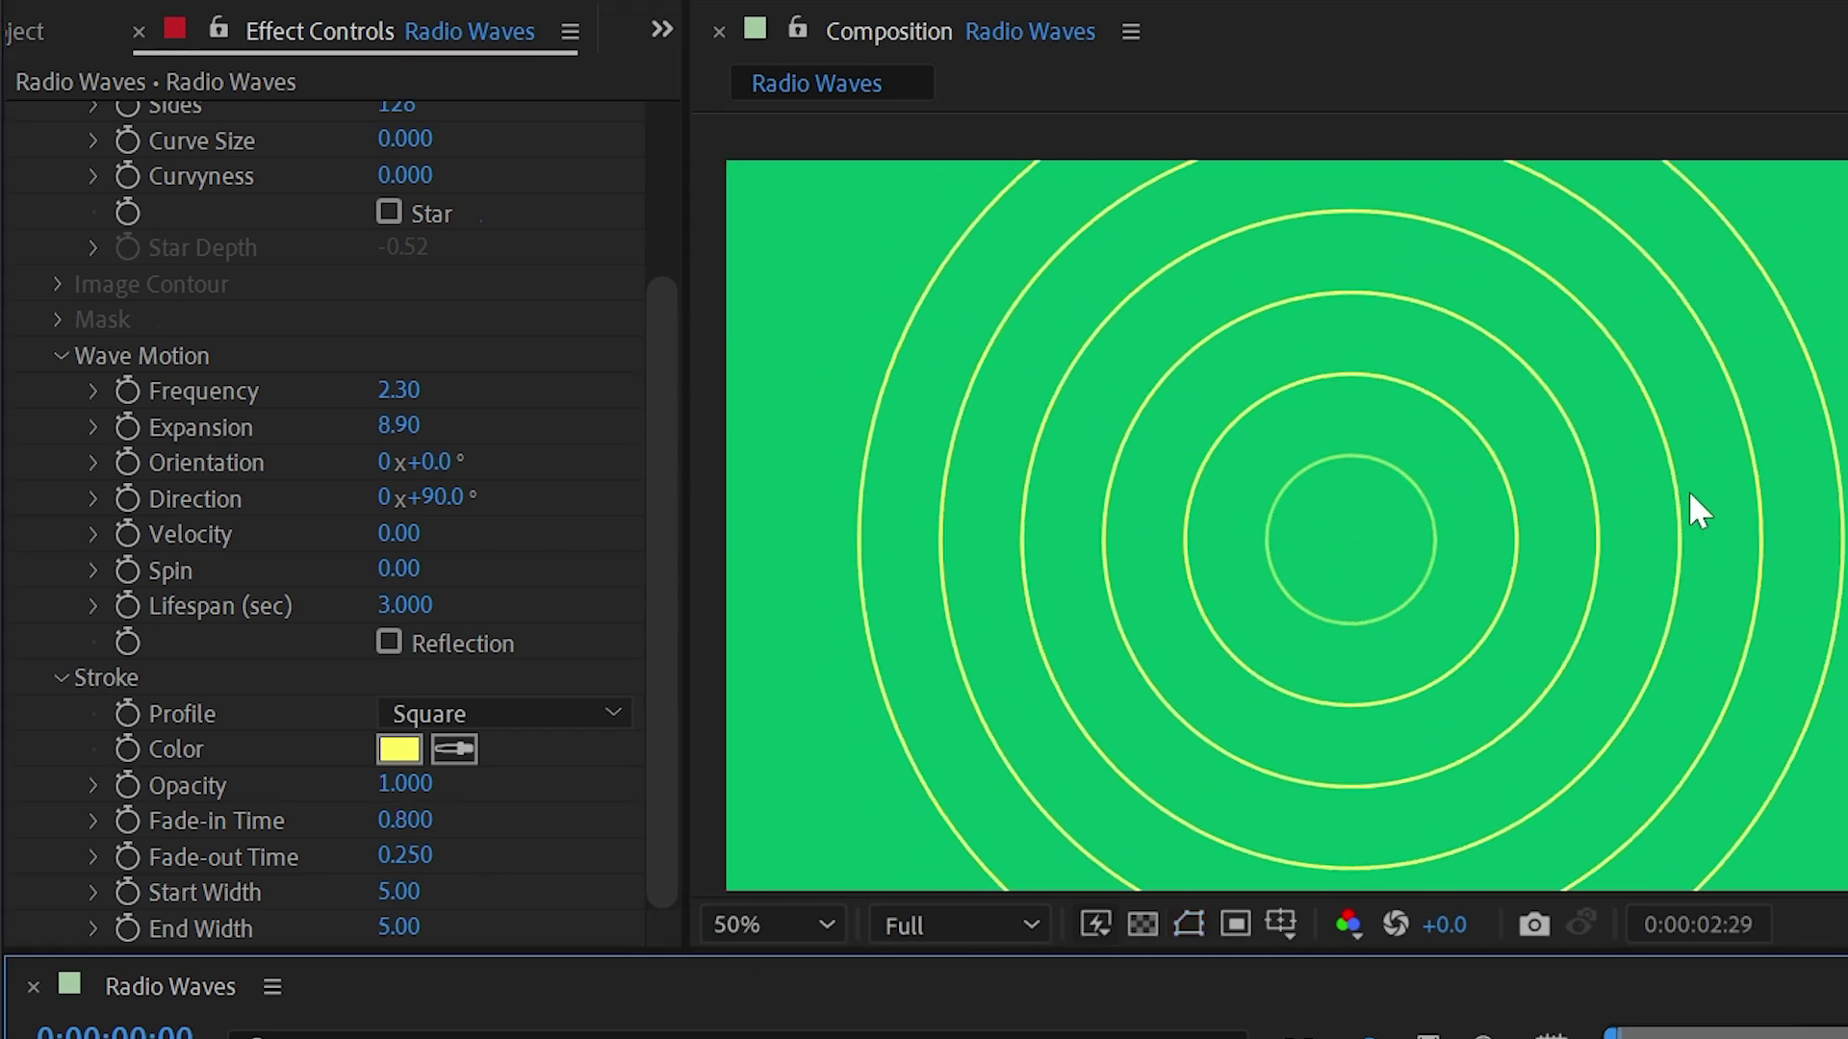
left_click(416, 821)
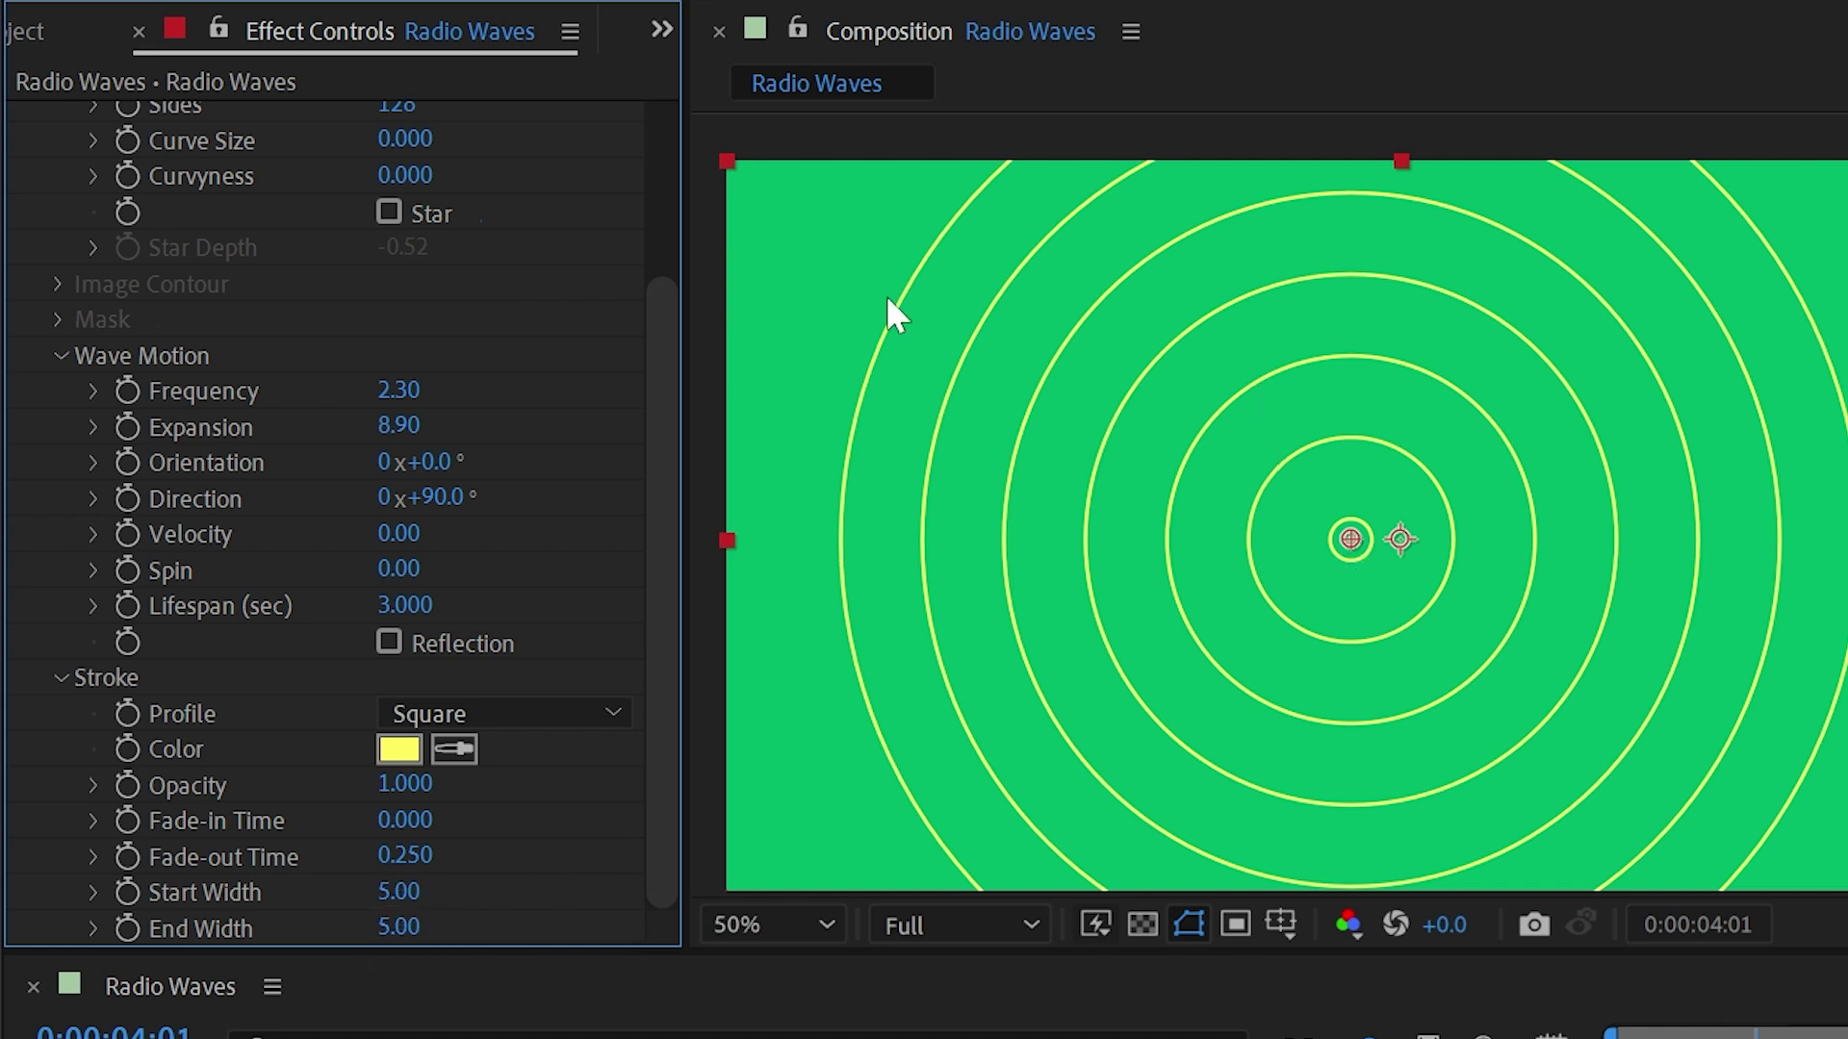
Try a stroke End Width of 29.80, preview the thickening waves, and undo the change
left_click_drag(399, 928, 638, 929)
key("Home")
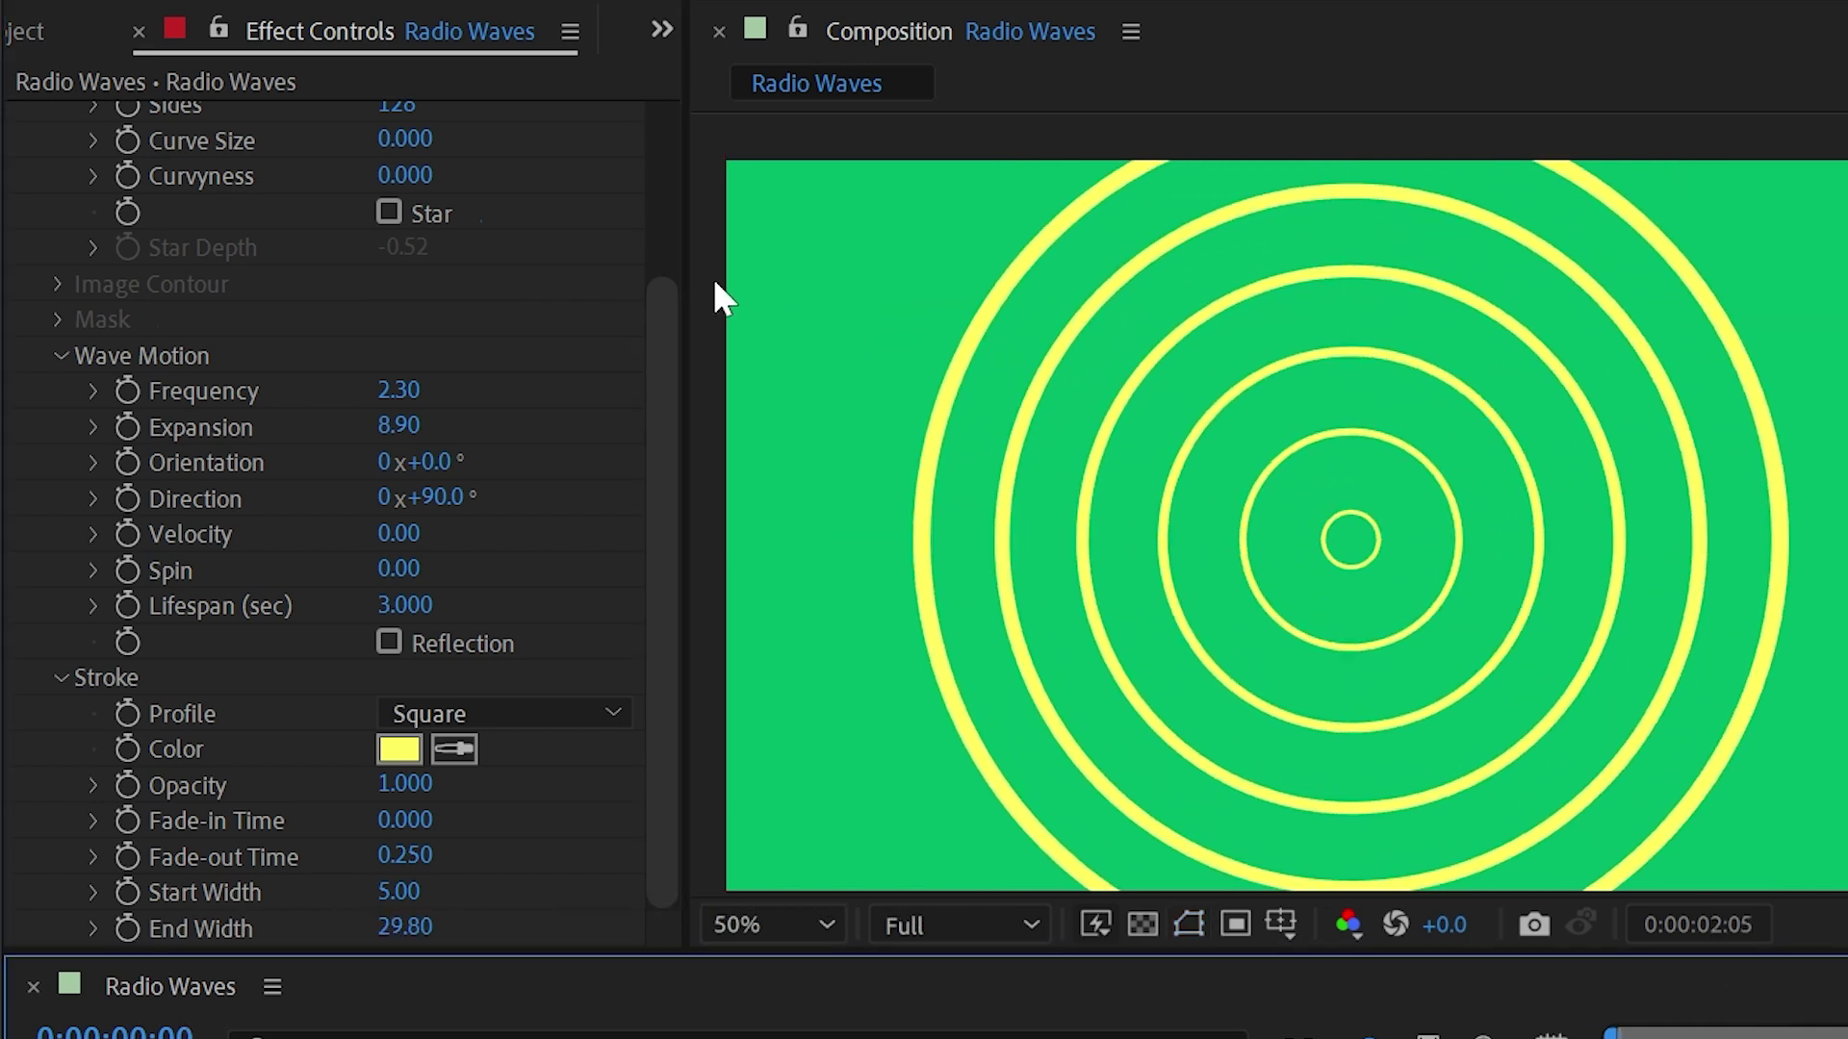
key("ctrl+z")
Set the stroke's Start Width to 43.20 and End Width to 1.00, and replay the waves from the start
left_click_drag(395, 883, 1215, 895)
left_click_drag(416, 939, 152, 921)
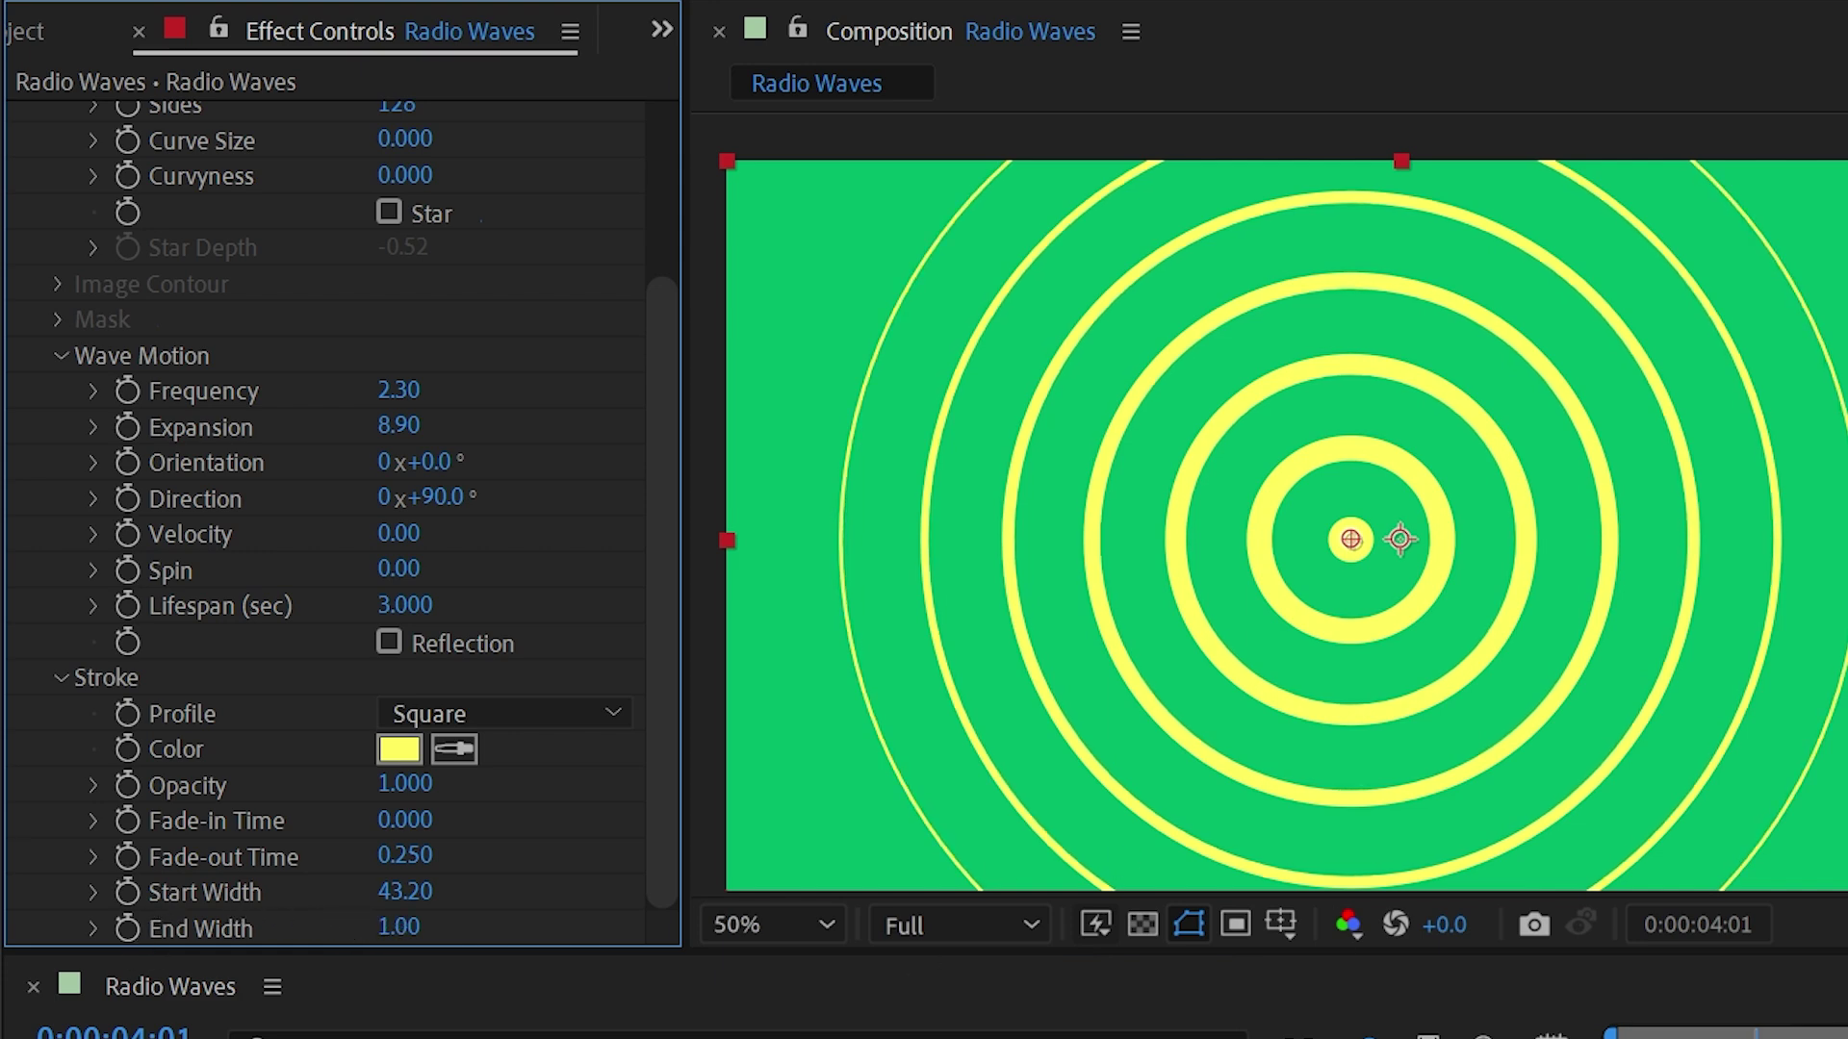
key("Home")
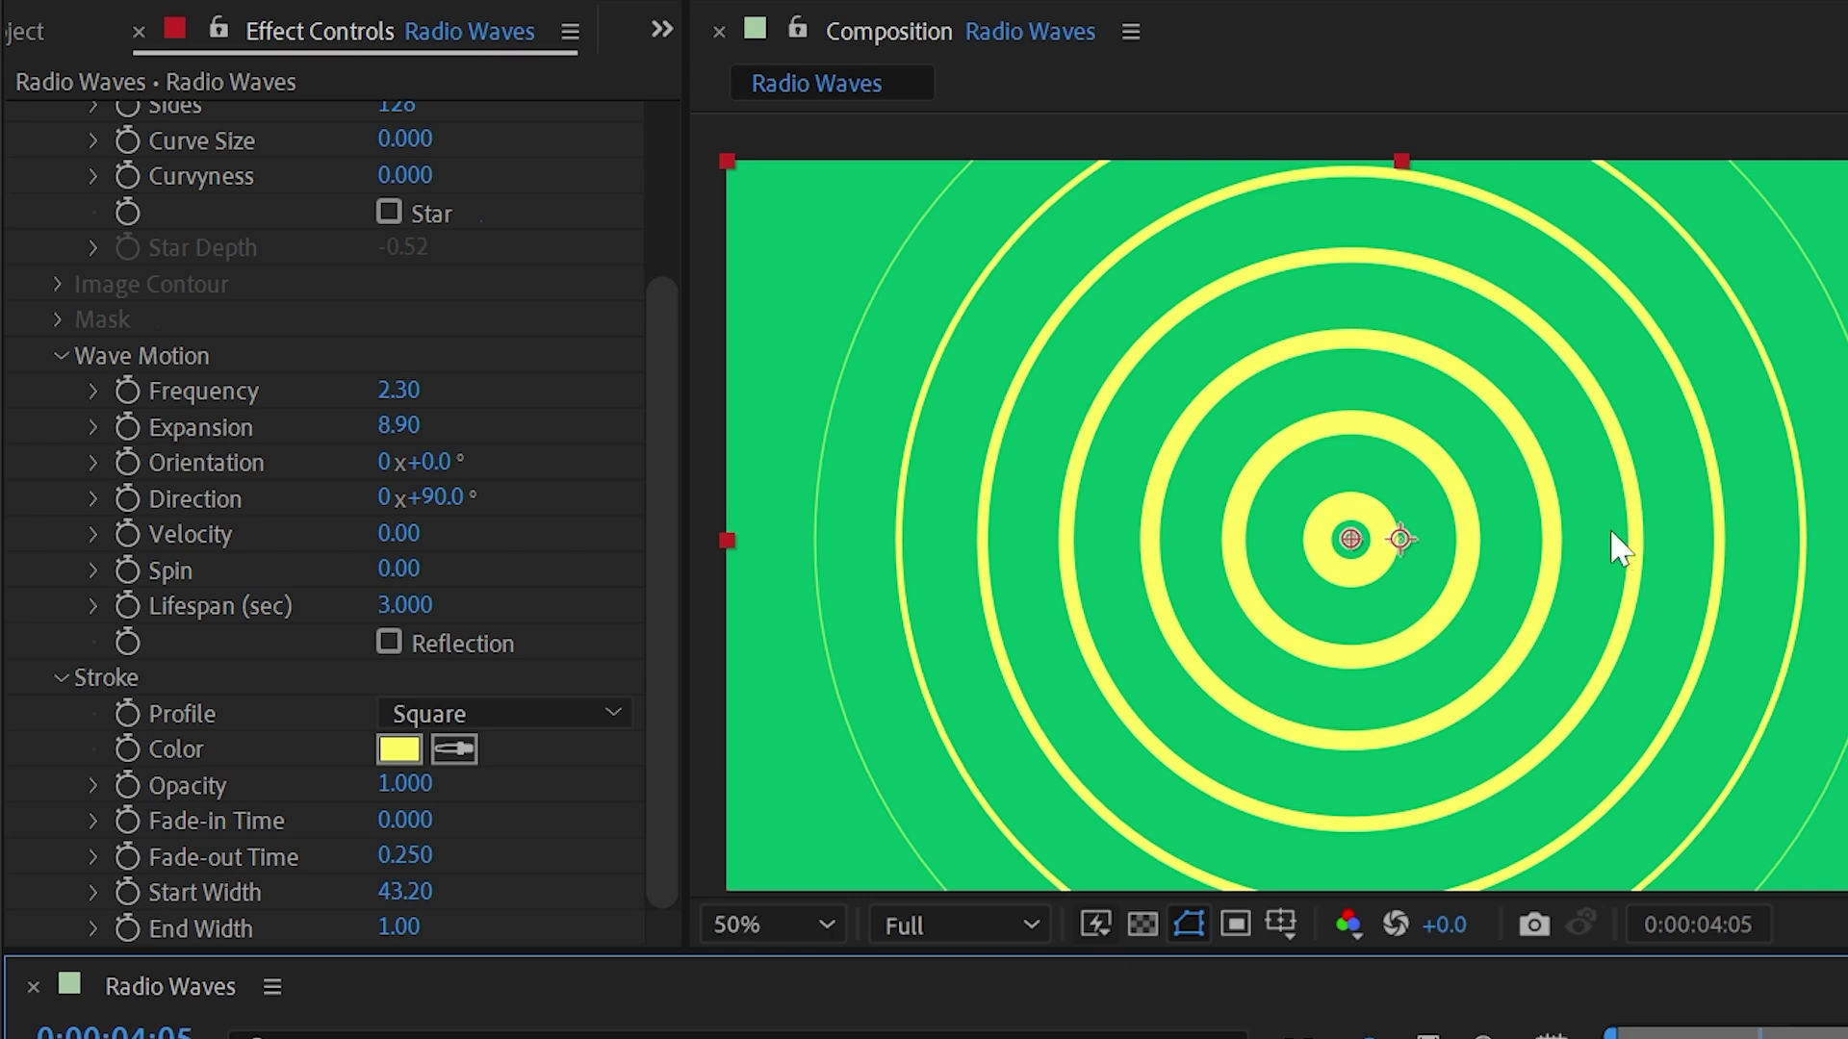
Set the wave motion's Expansion to 12.10 and Frequency to 1.00
left_click_drag(398, 425, 456, 427)
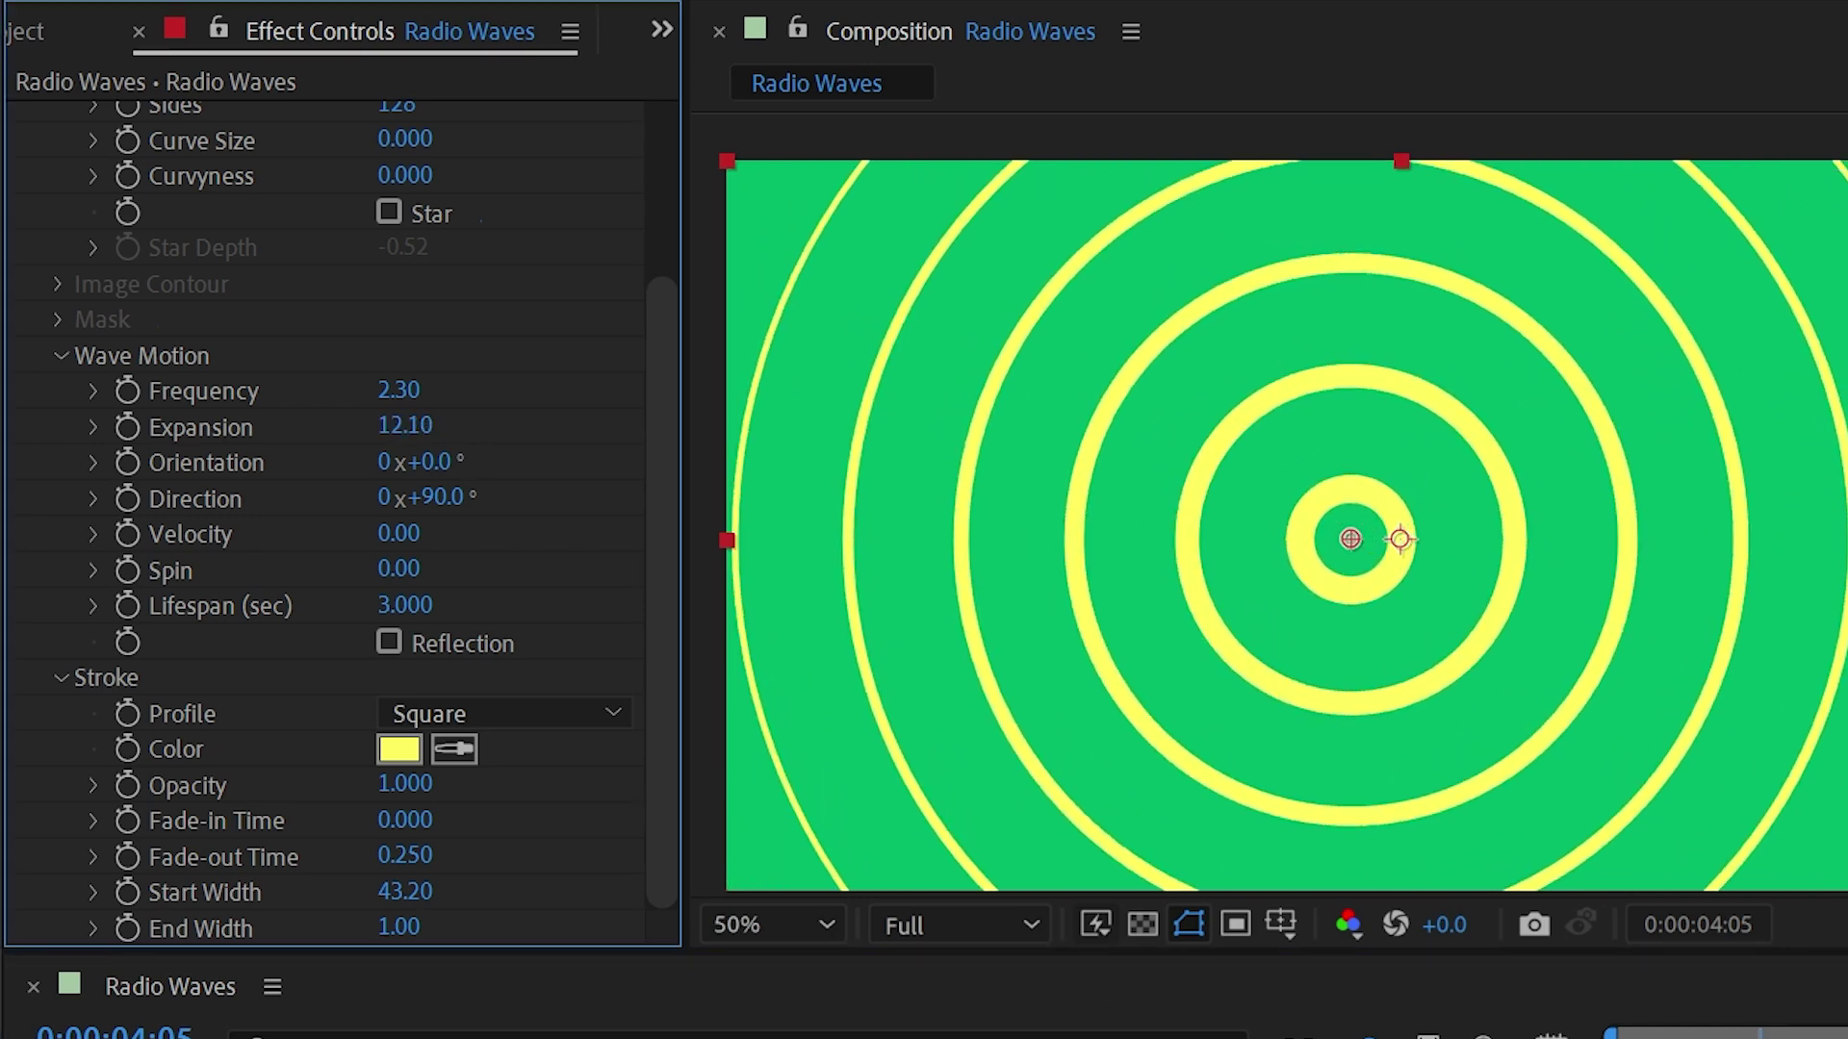
type("1")
key("Return")
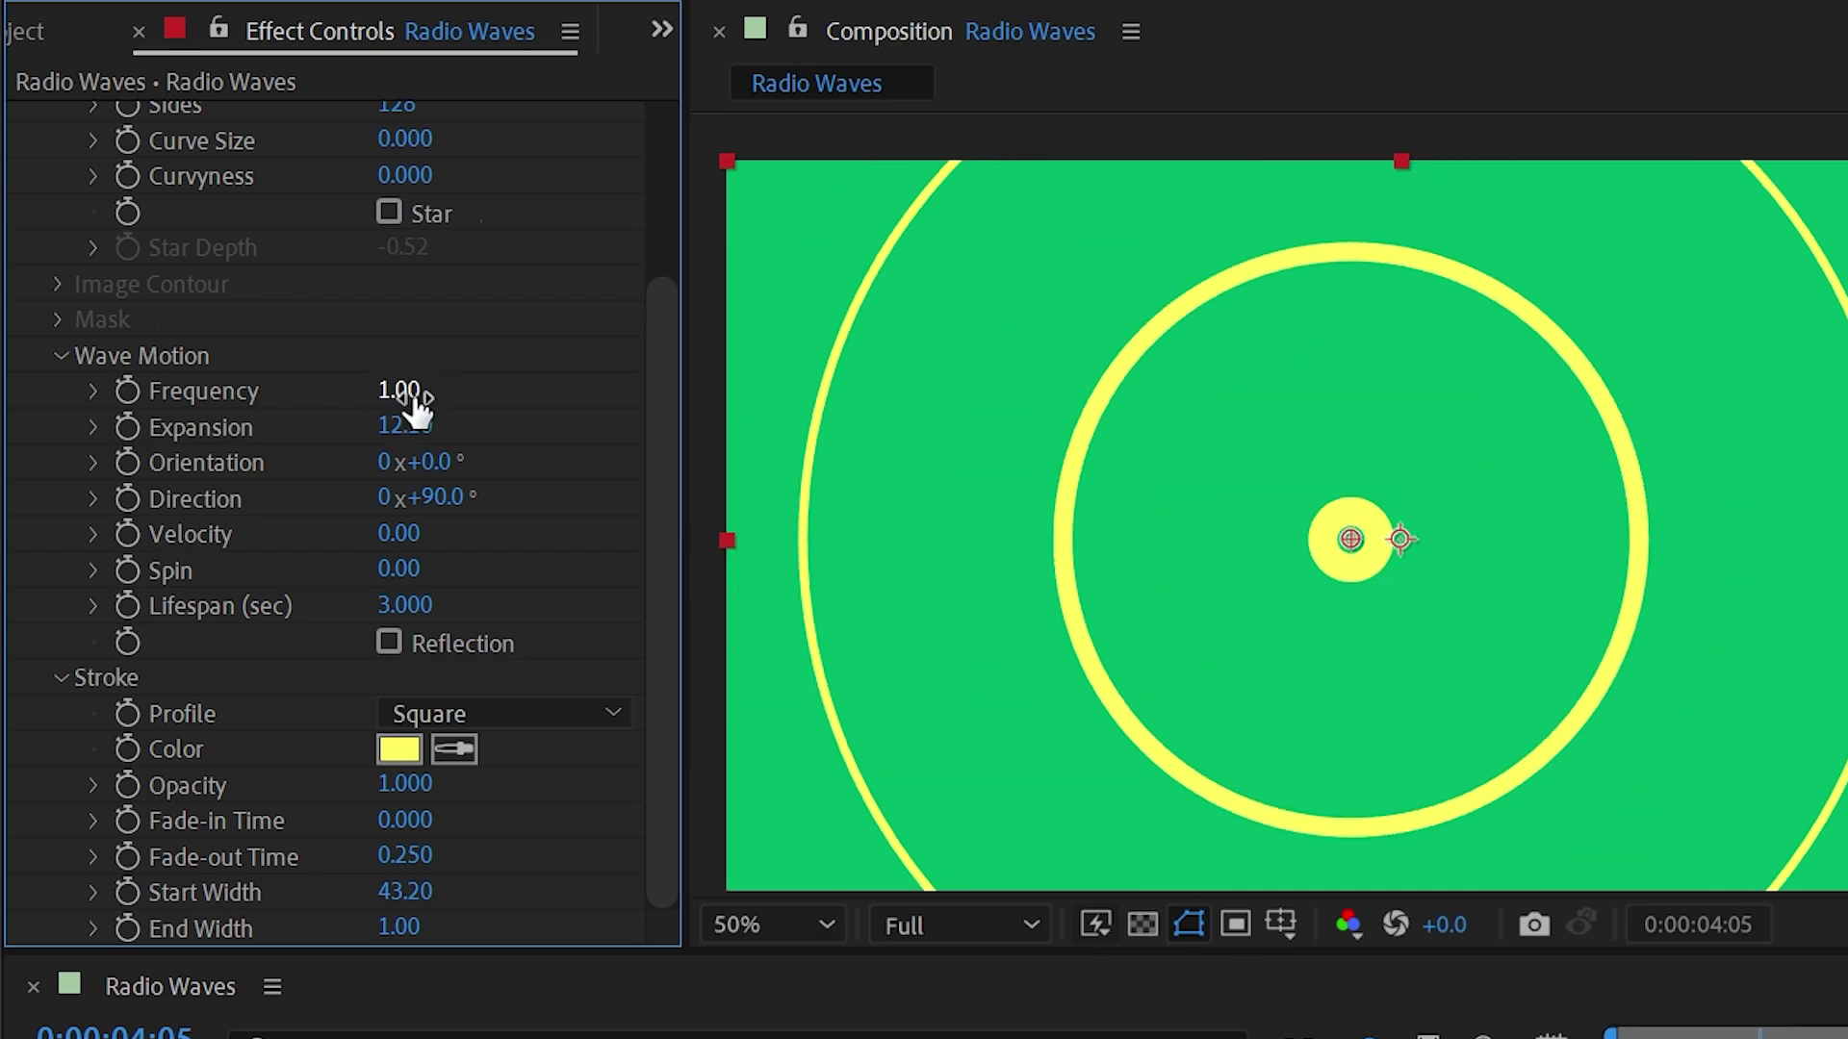
Enable Reflection for the waves, set the Lifespan to 4 seconds, and preview the waves bouncing off the layer edges
left_click(389, 642)
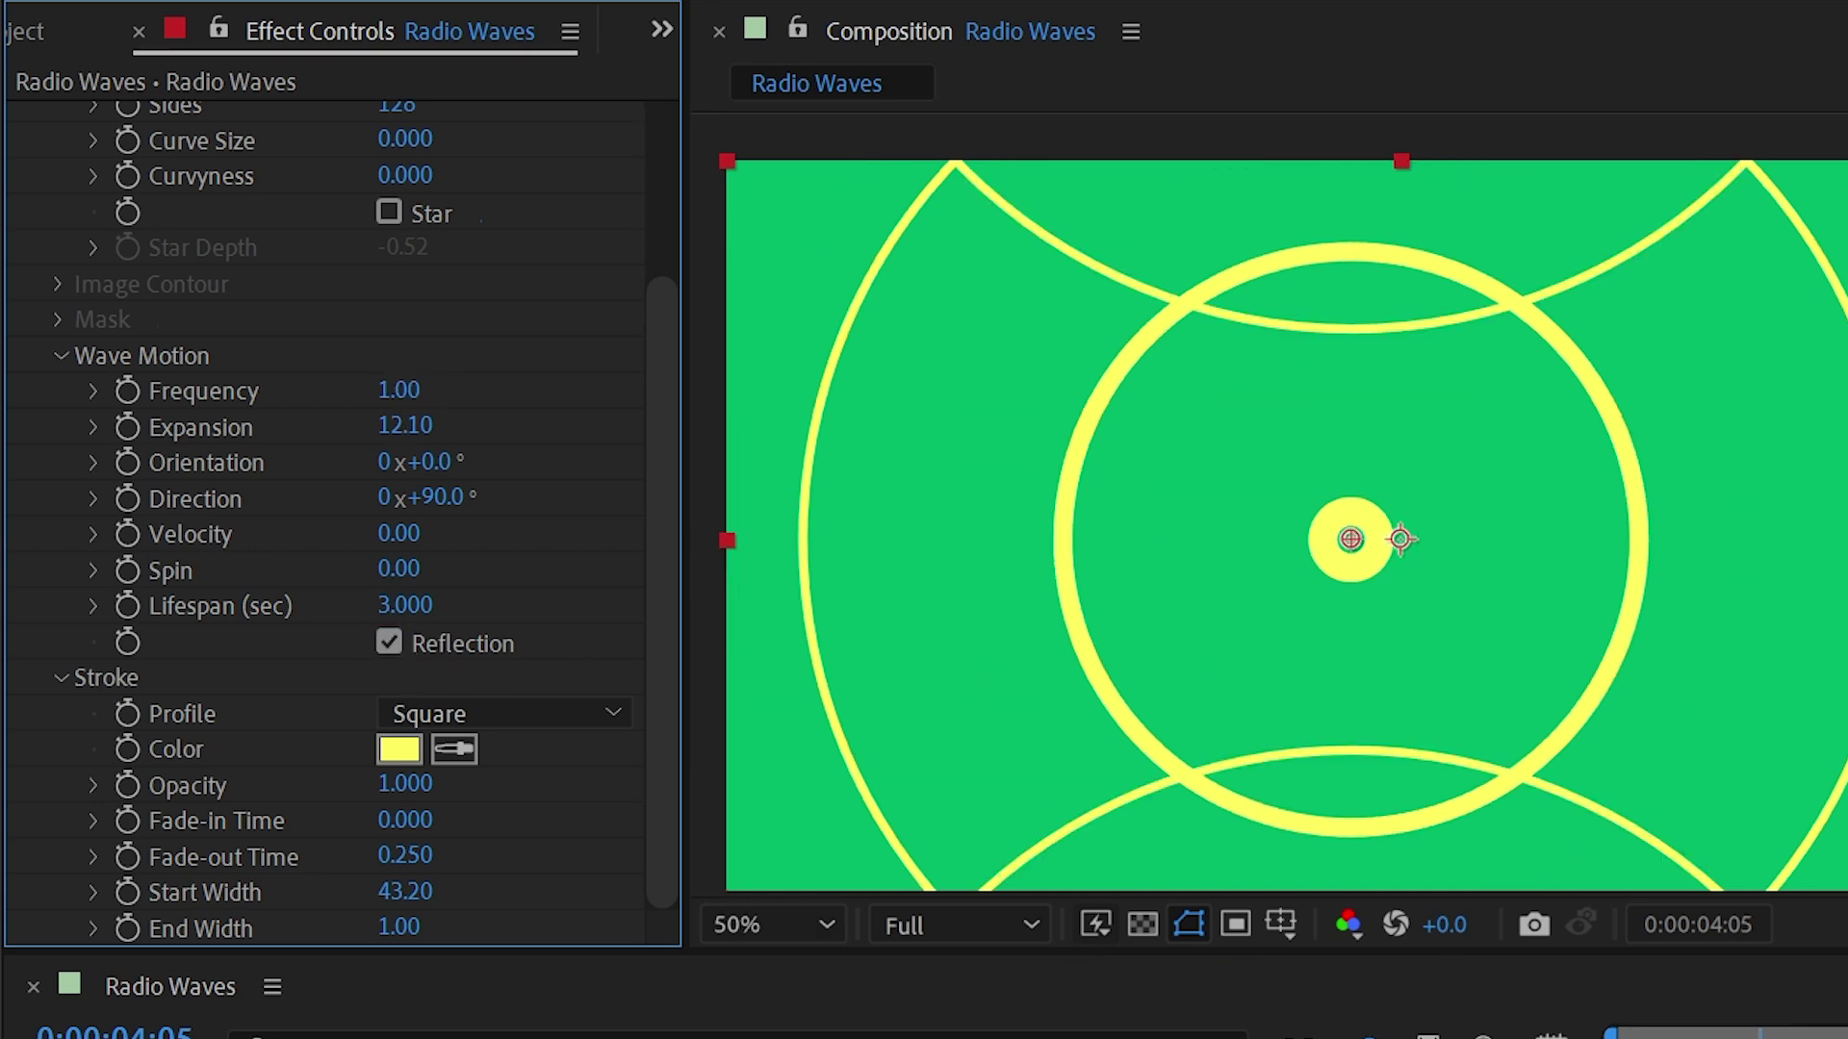
key("space")
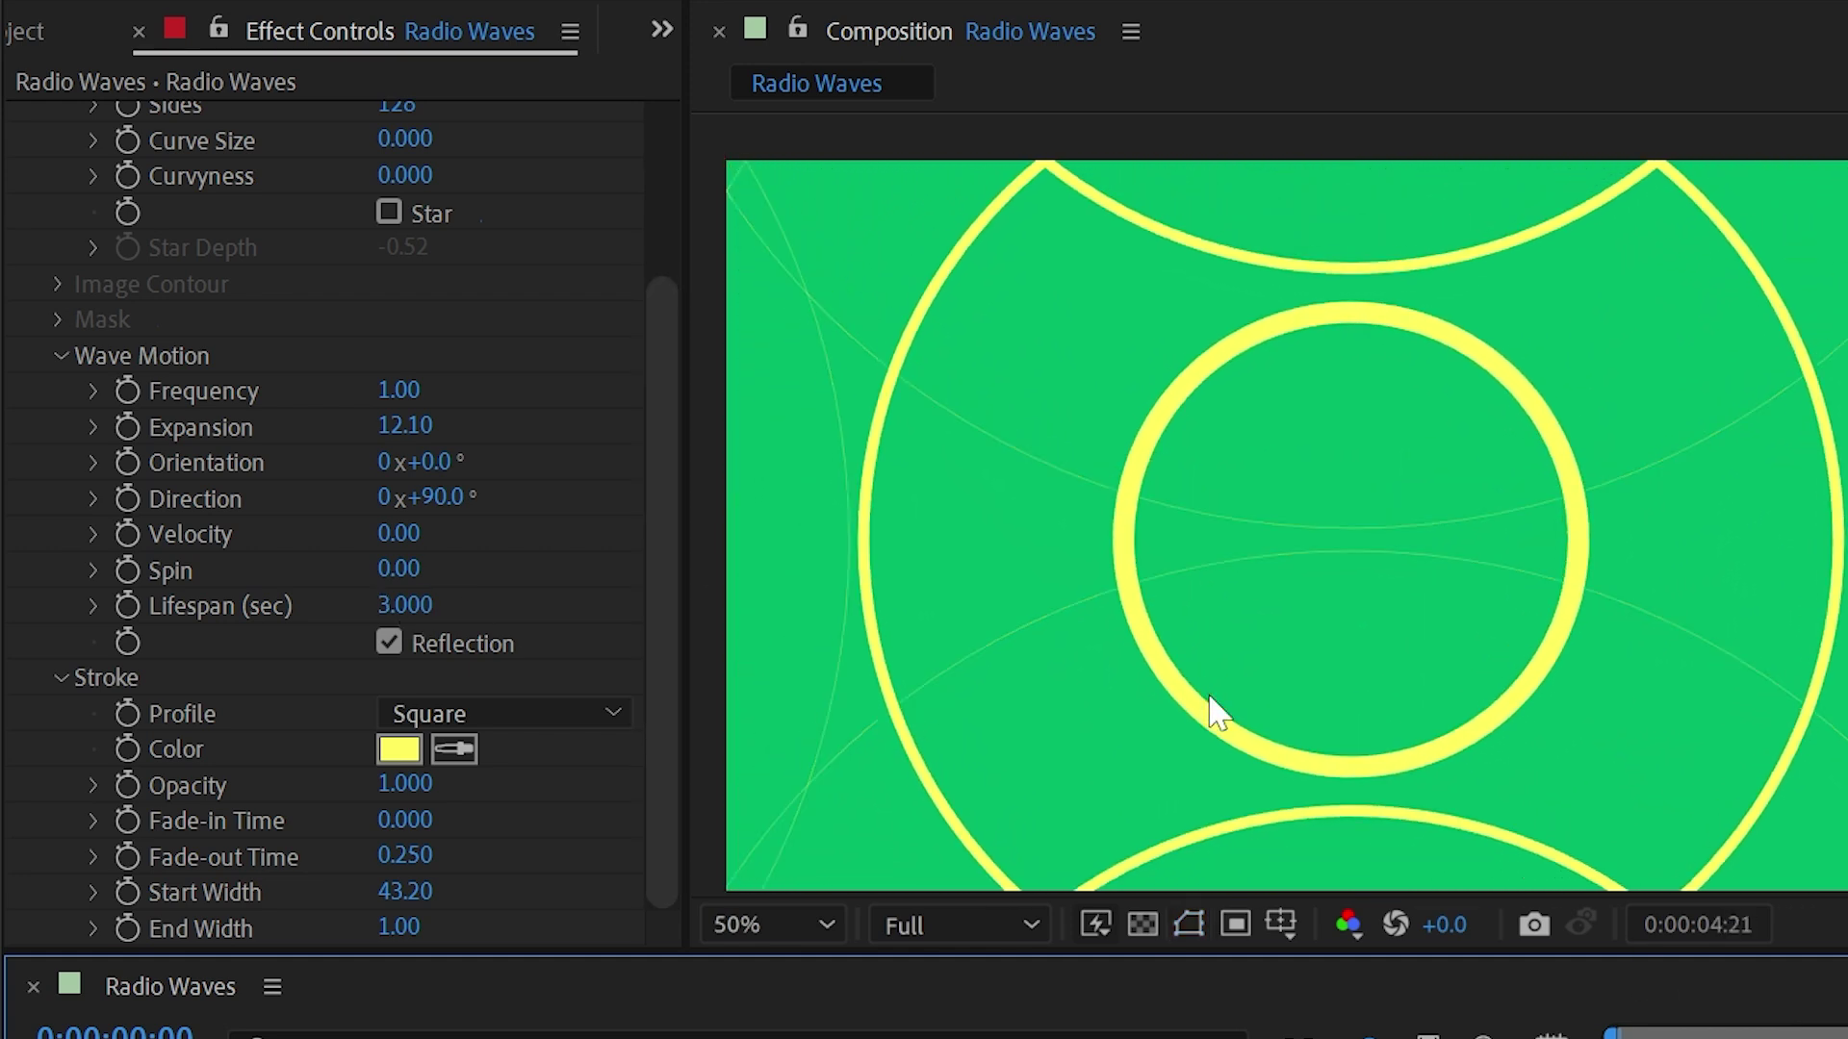
left_click(405, 606)
type("4")
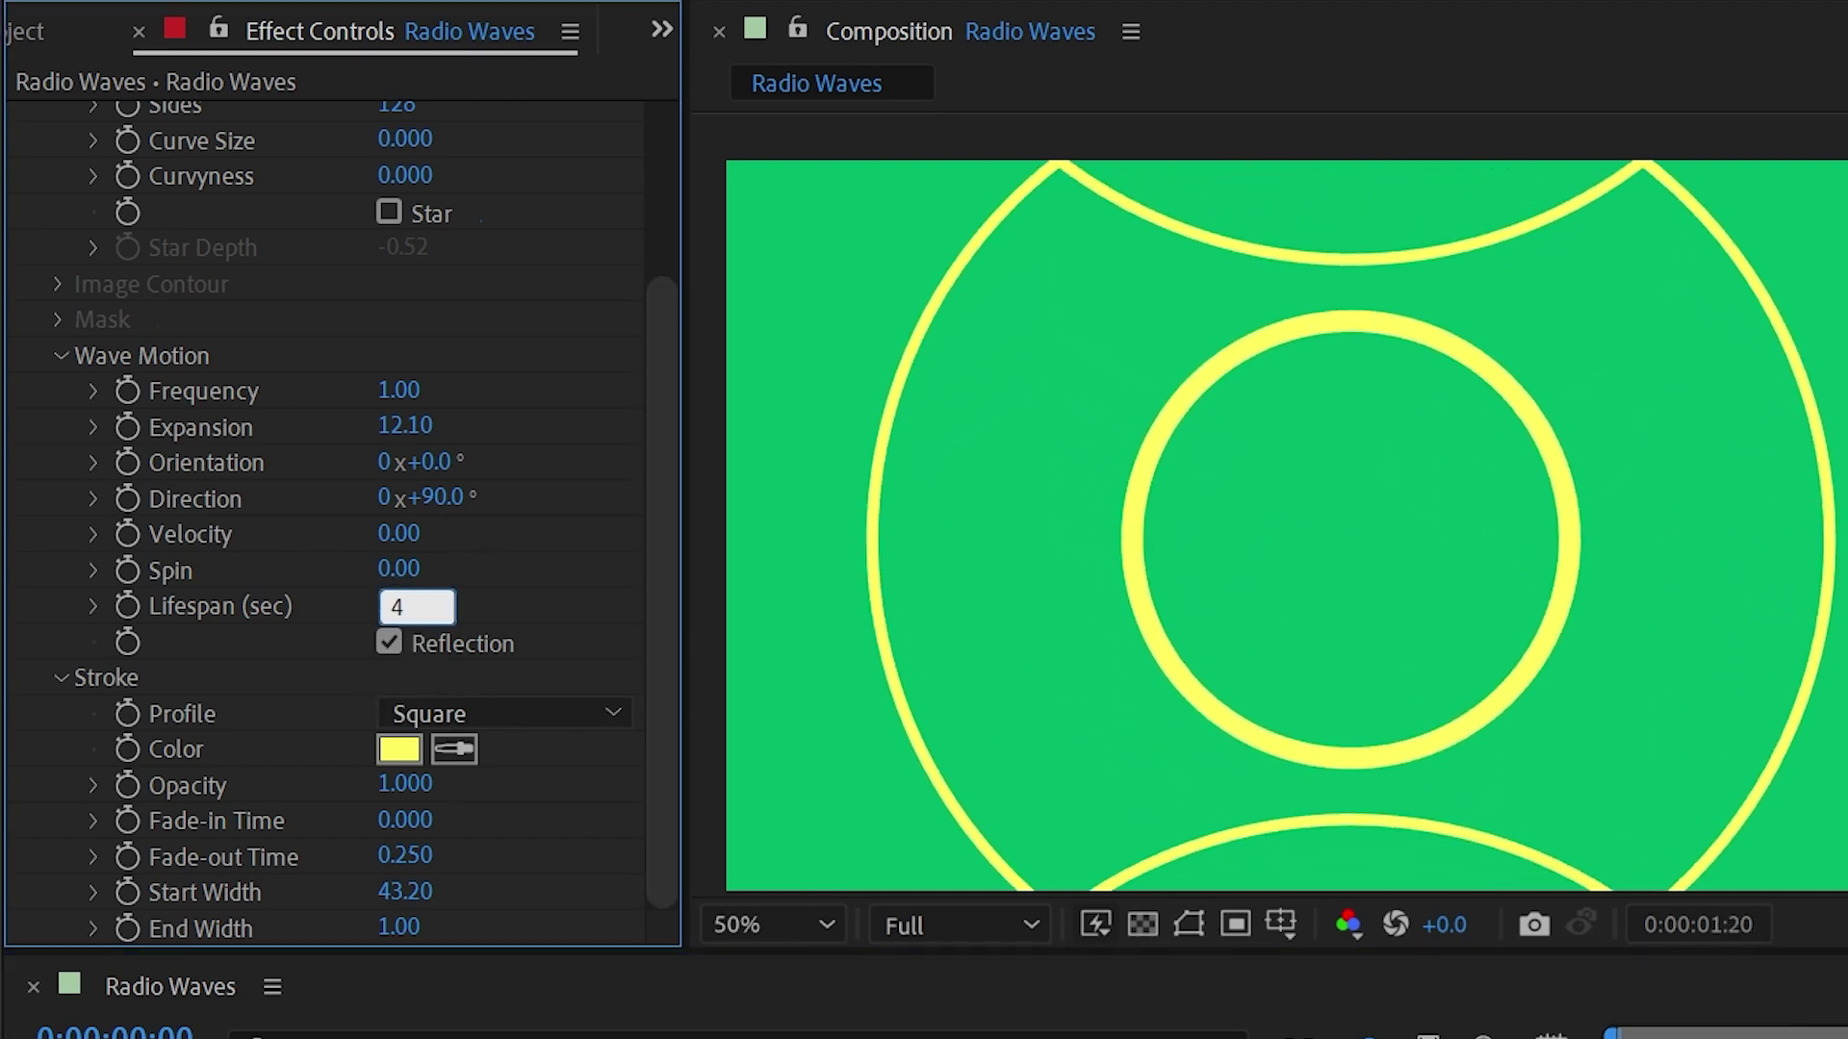
key("Return")
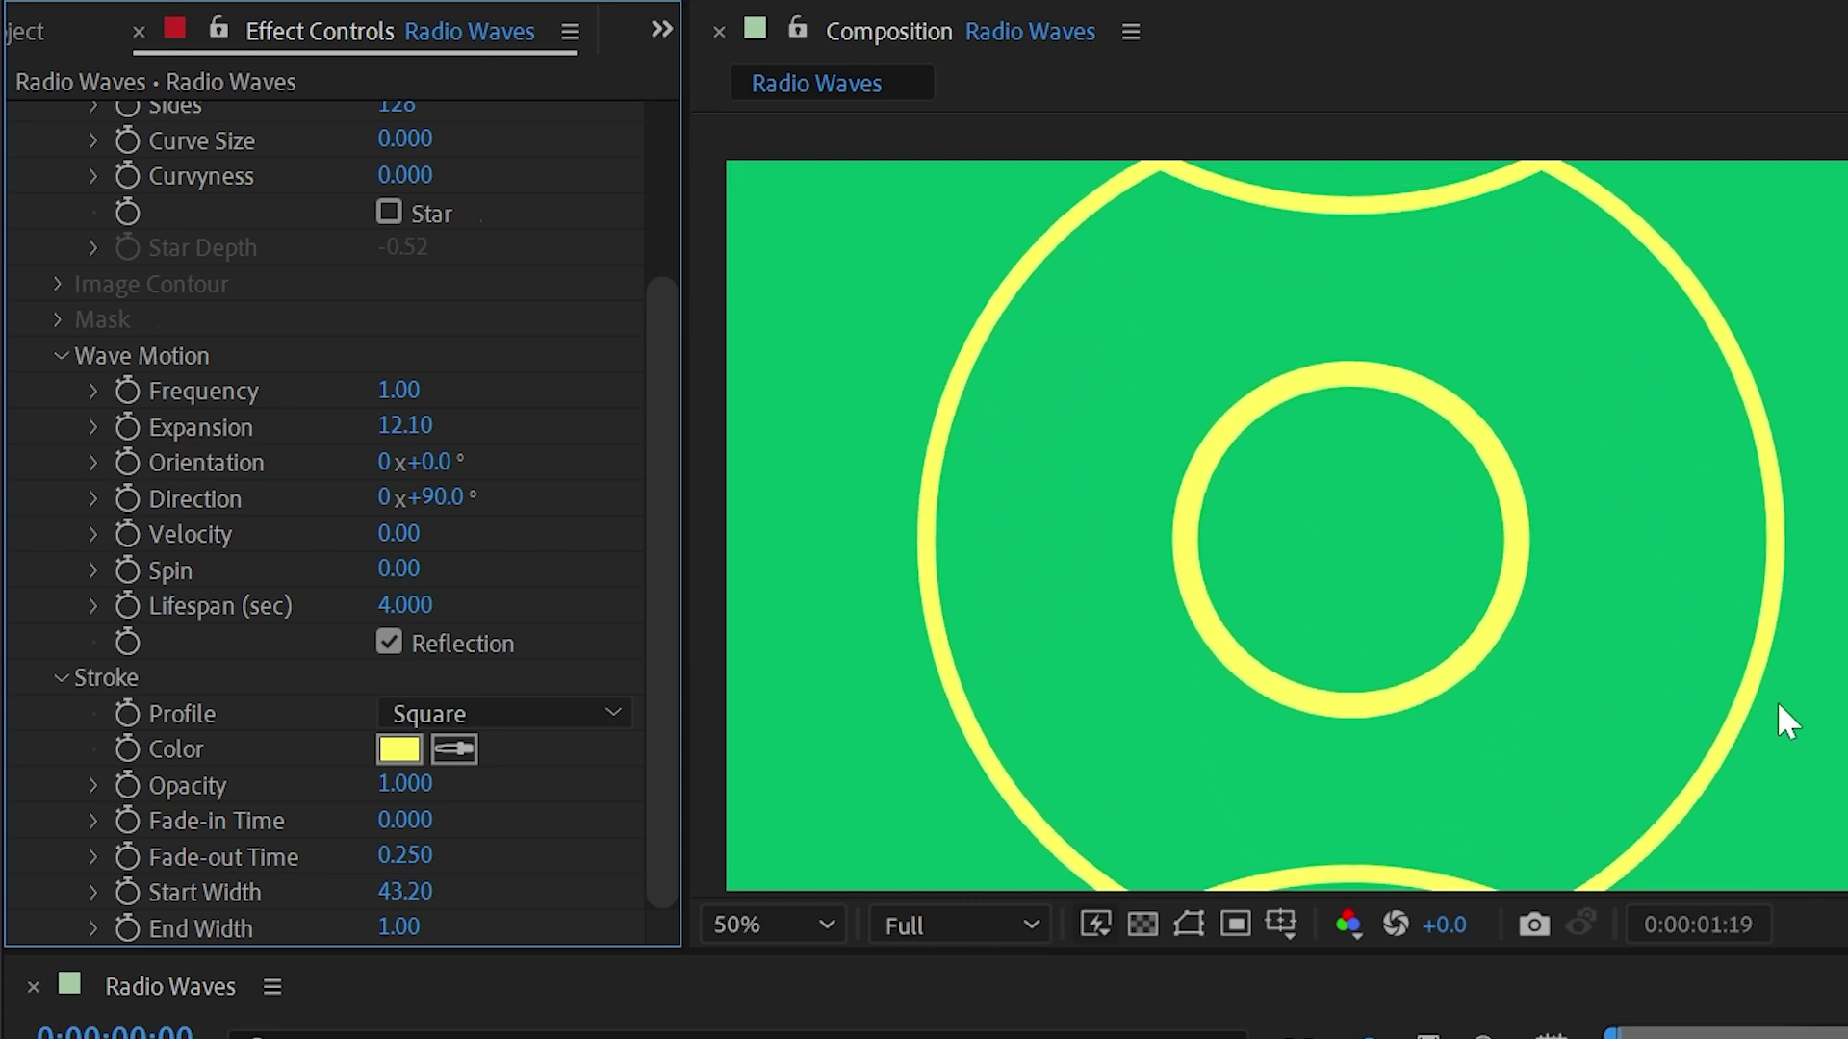
left_click(1343, 750)
key("space")
key("space")
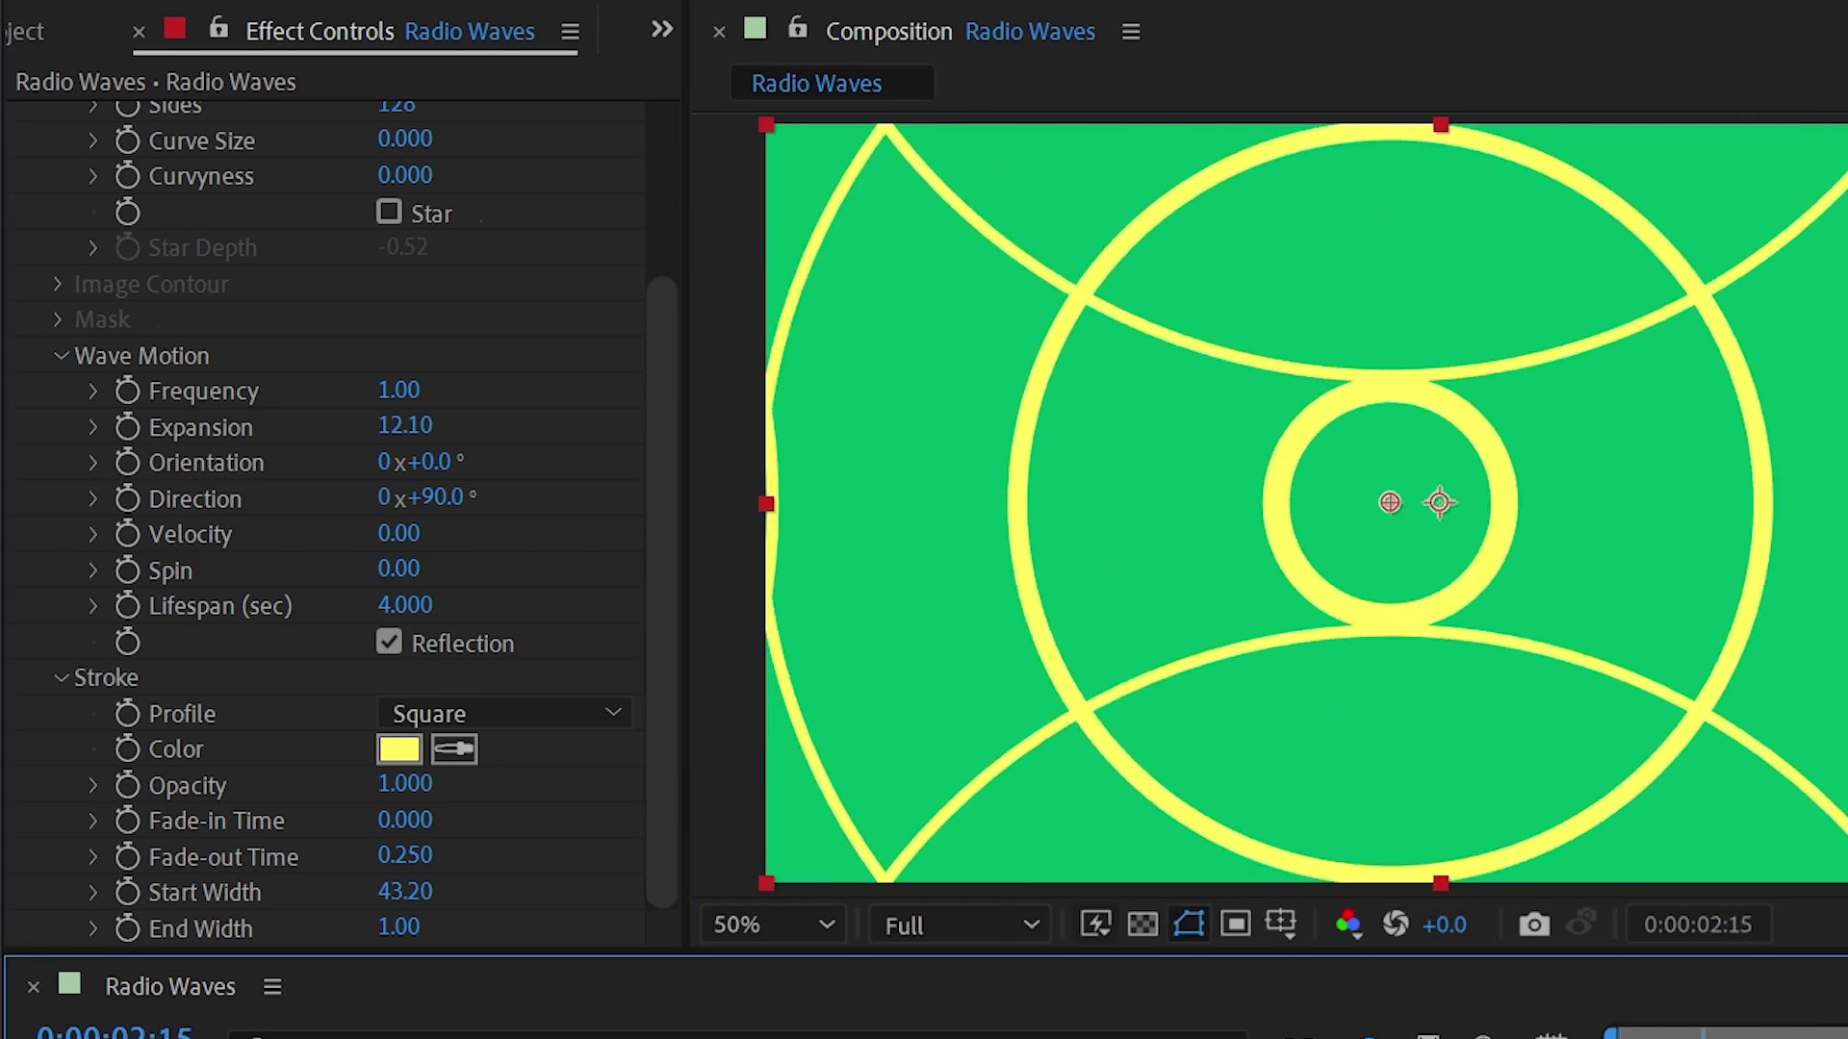
Try the producer point at the middle of the layer's left edge and near its upper-left corner, previewing the reflected waves each time
left_click_drag(1390, 501, 767, 502)
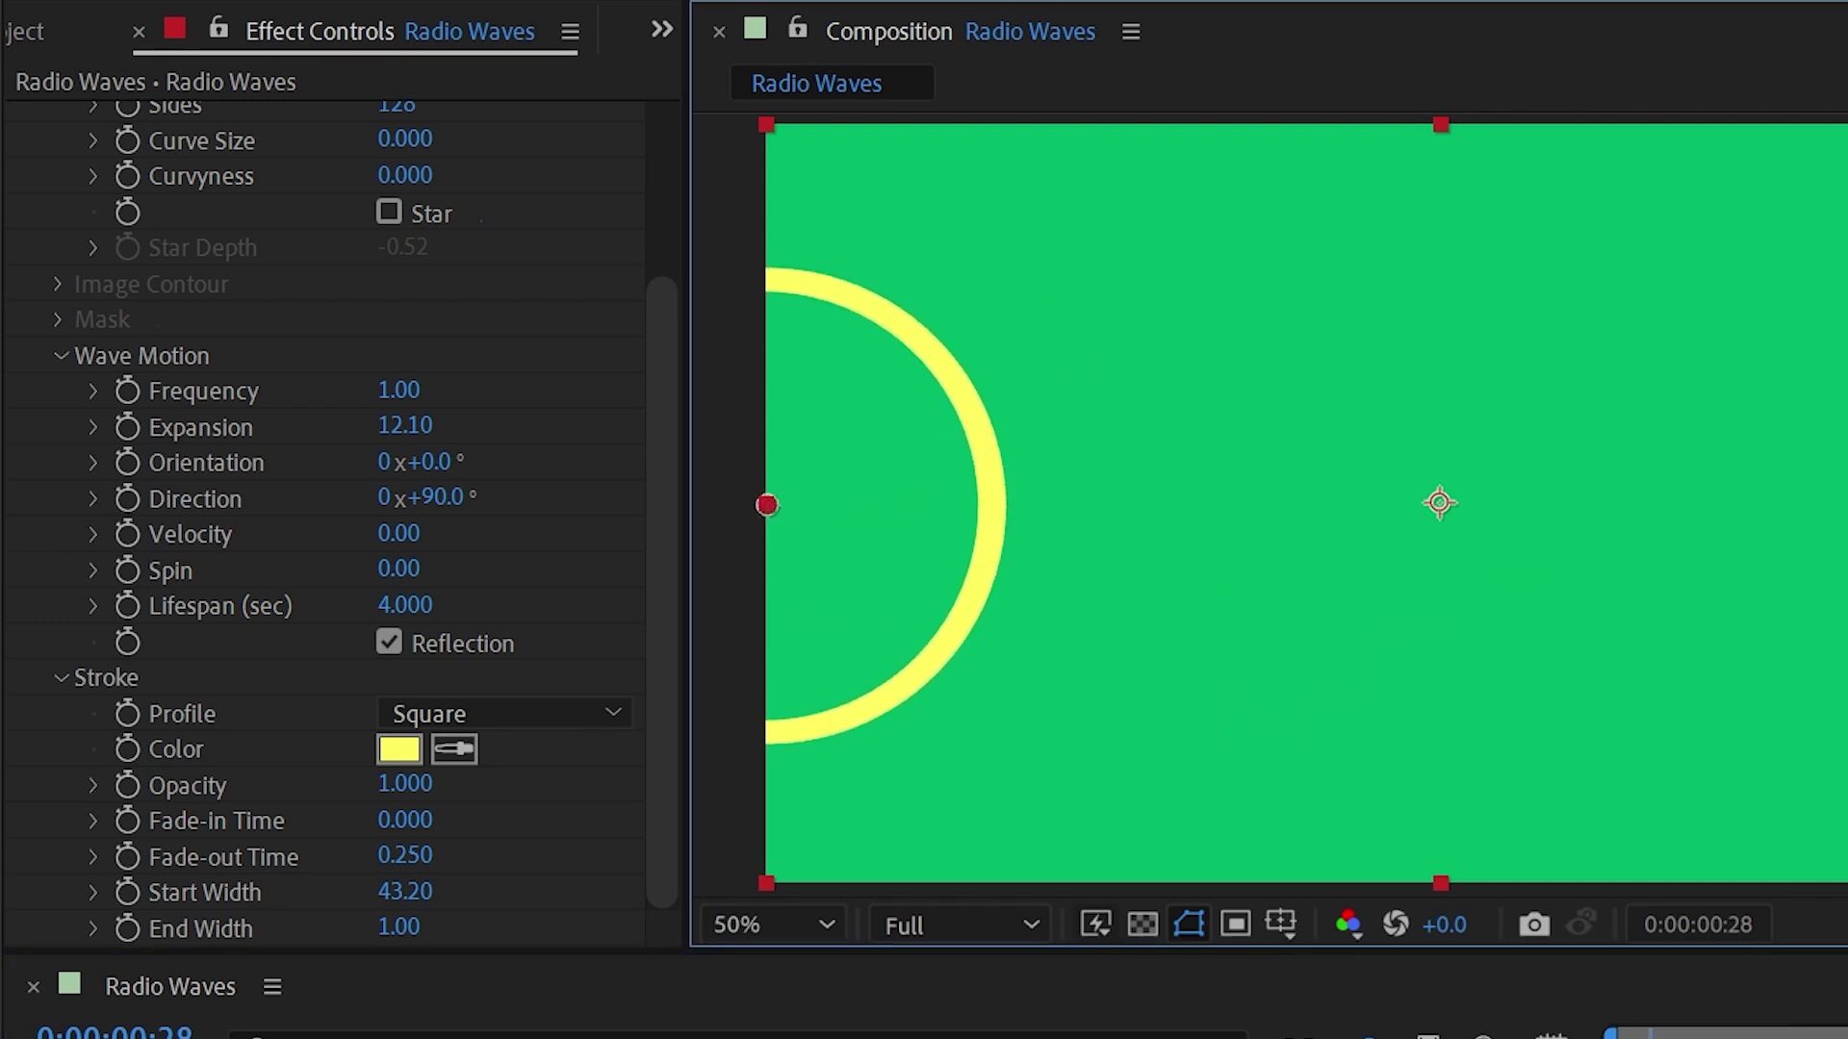
key("Home")
key("space")
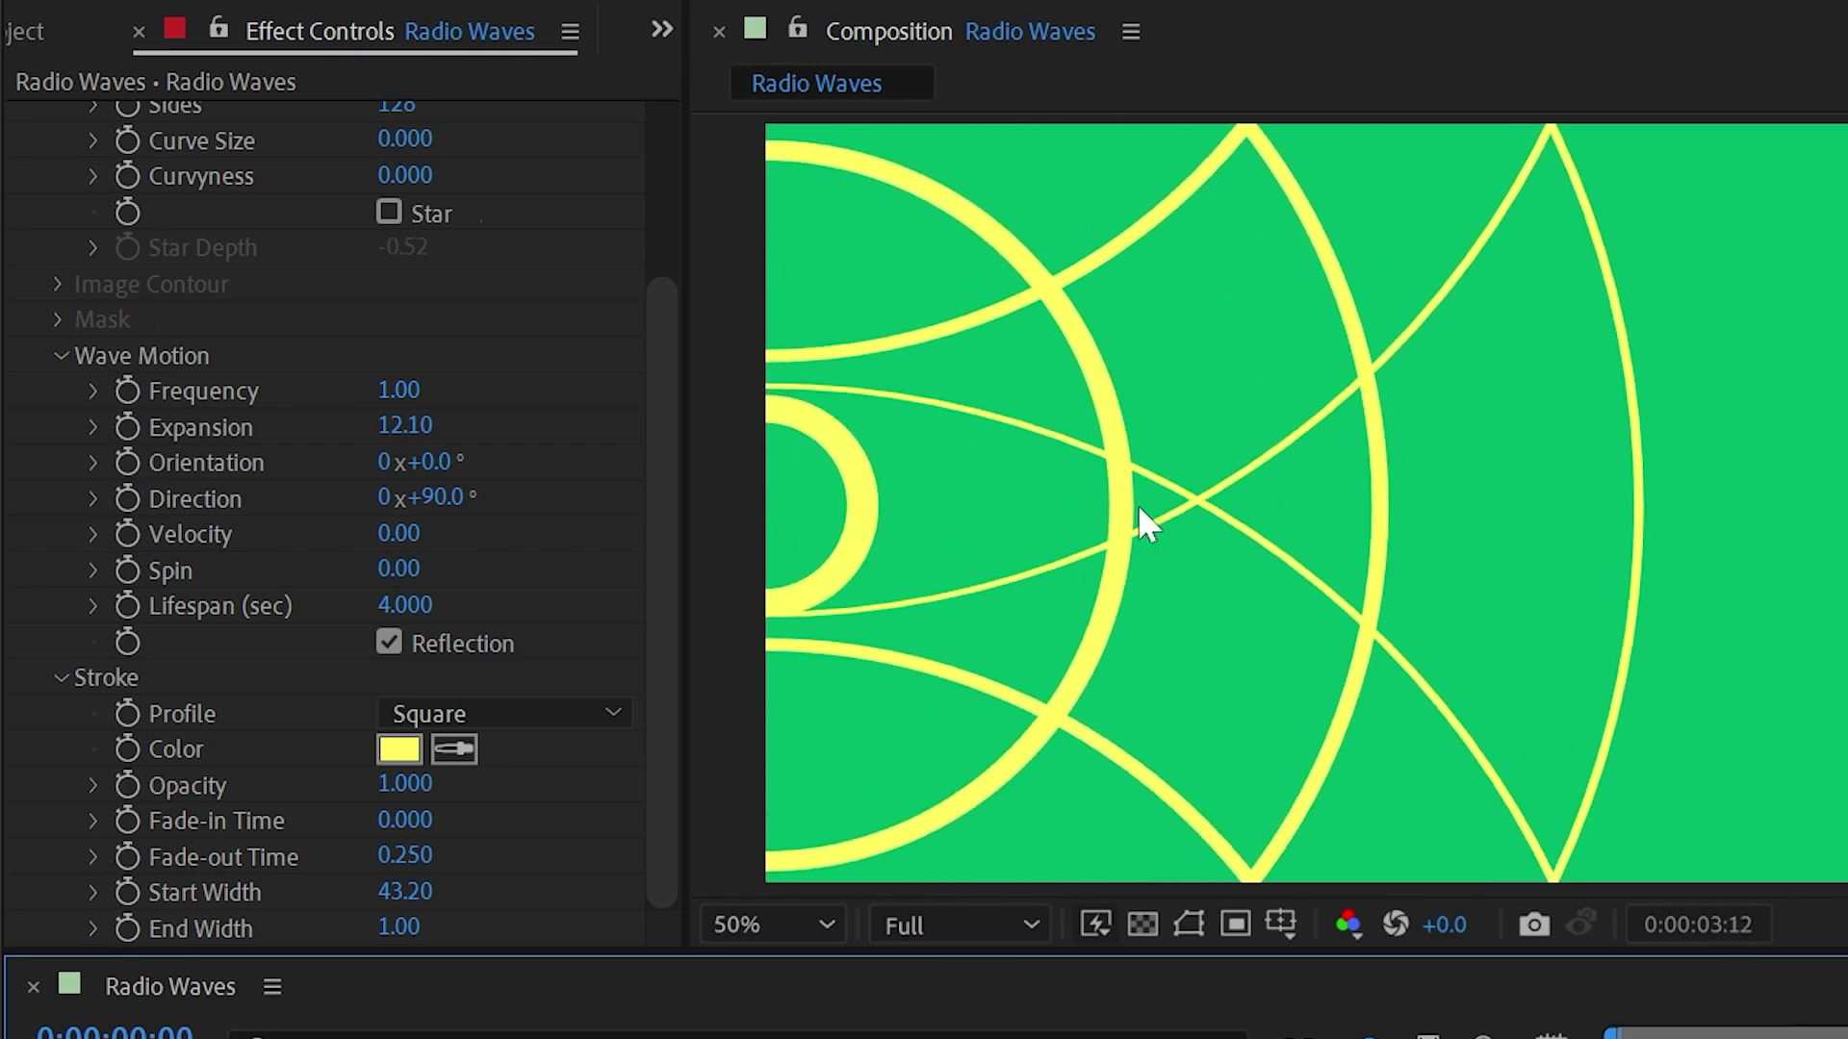
left_click(765, 505)
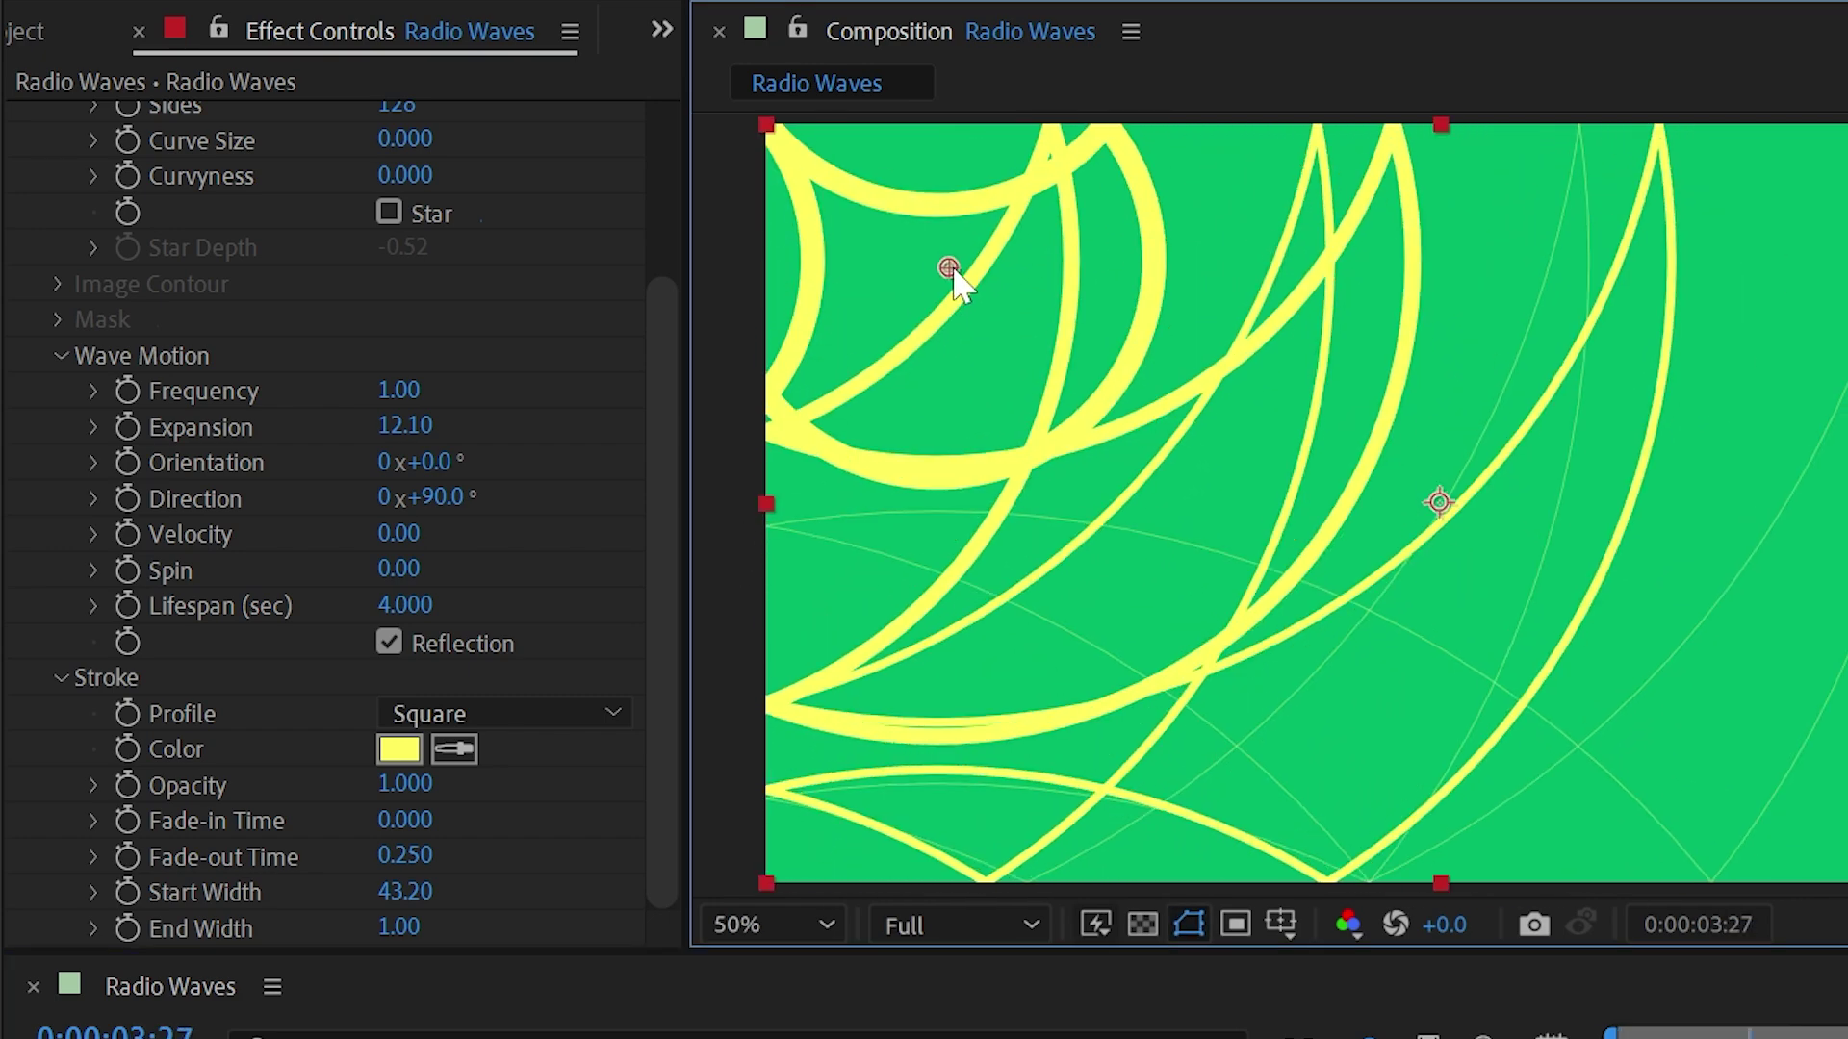
key("Home")
key("space")
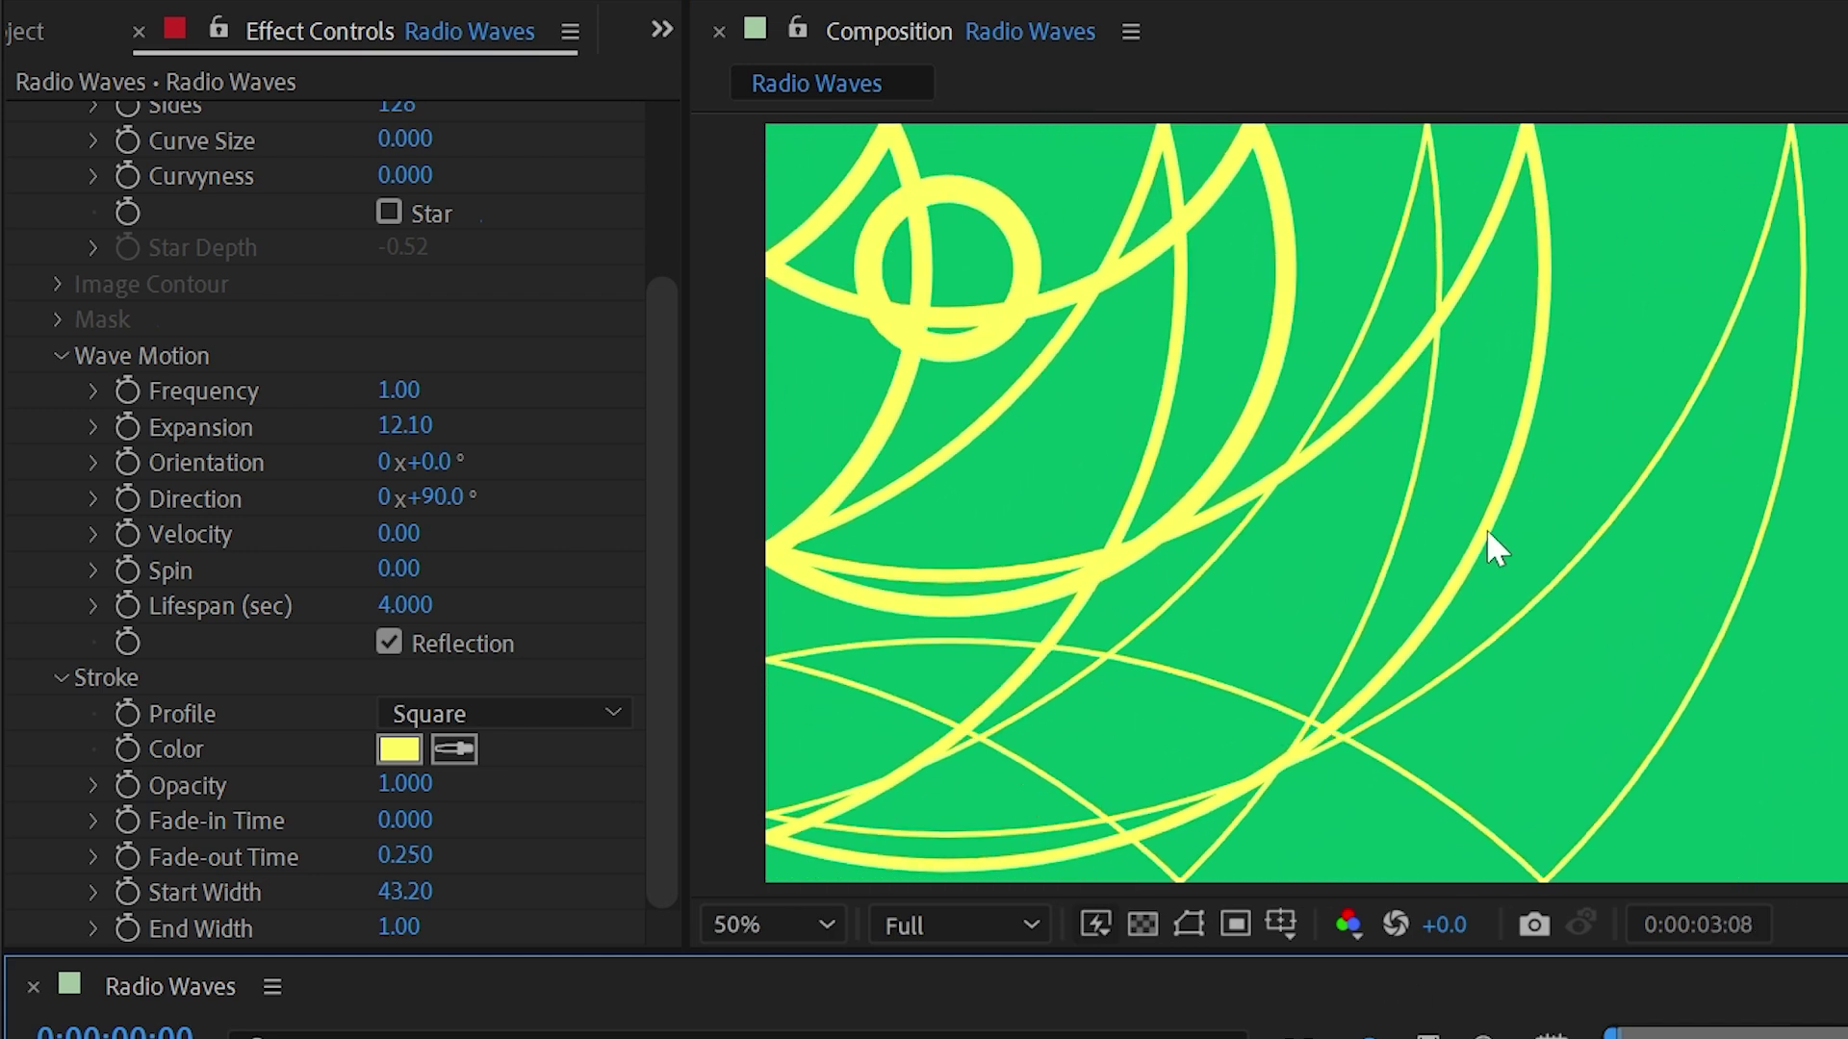
key("space")
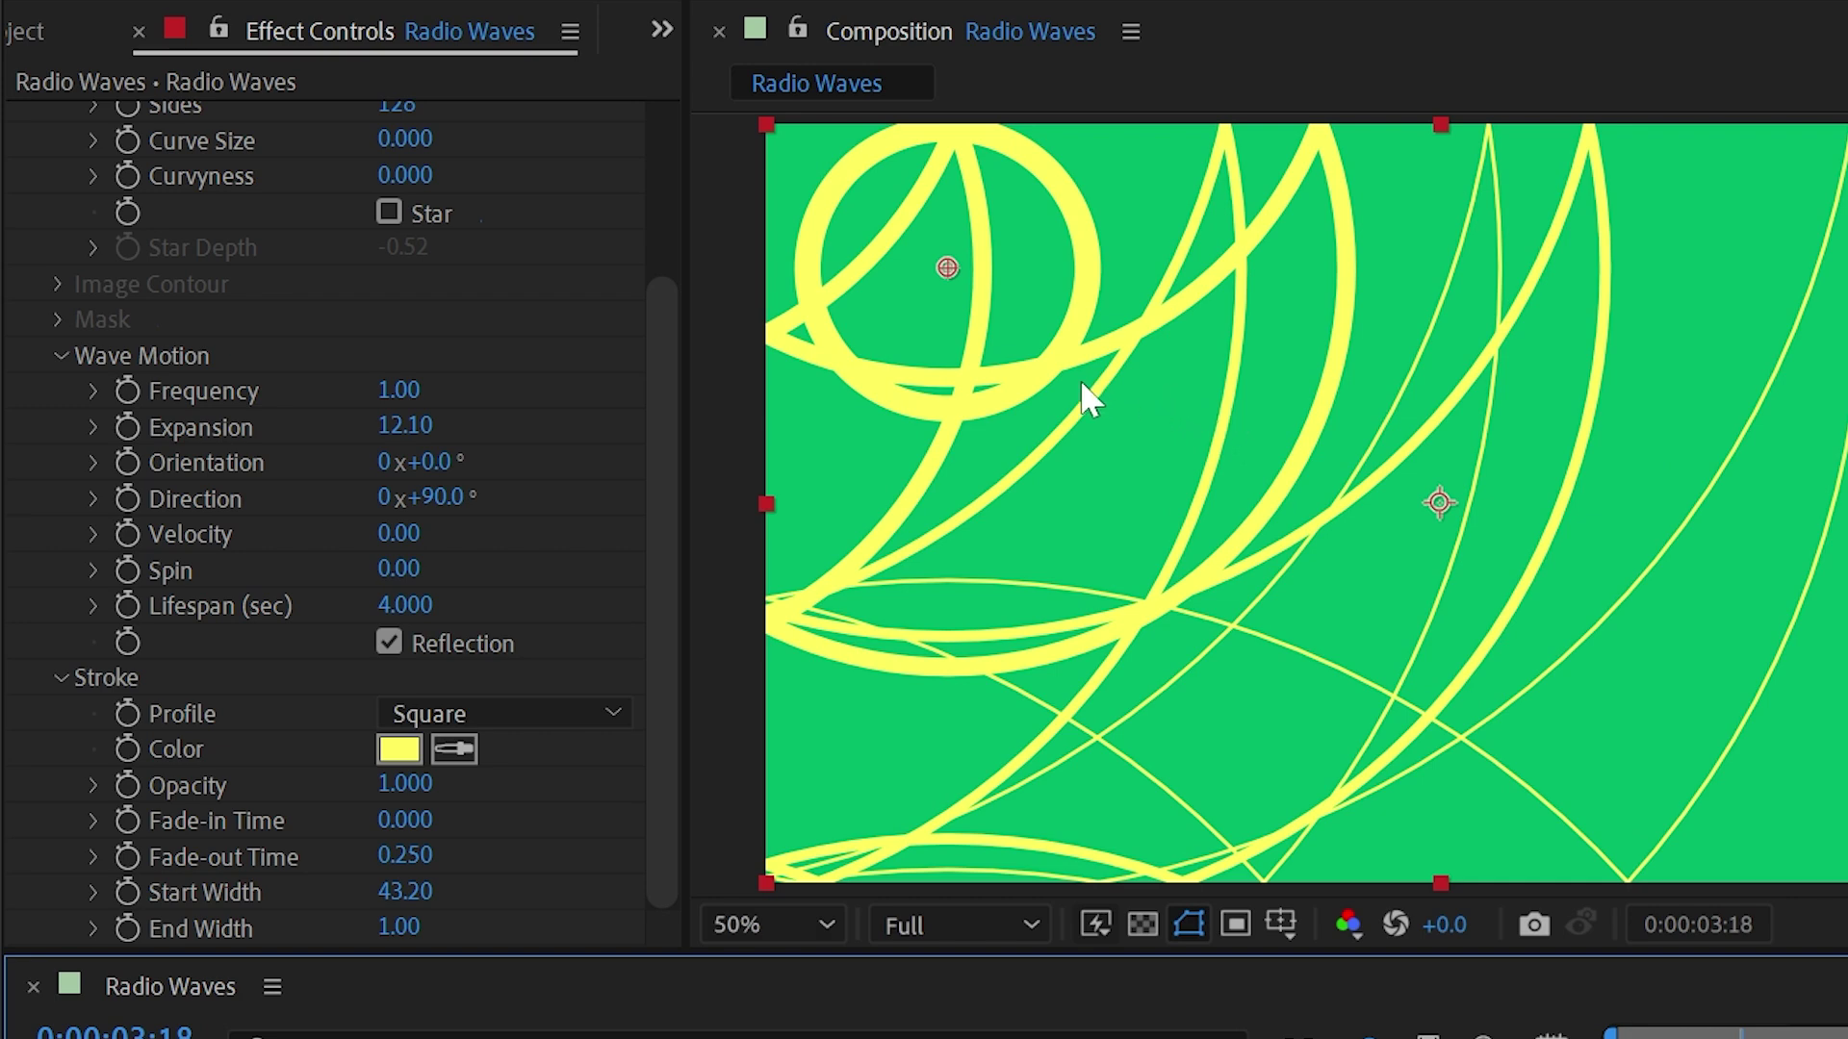
Disable Reflection and reset the Producer Point to the layer centre at 960, 540
left_click(389, 642)
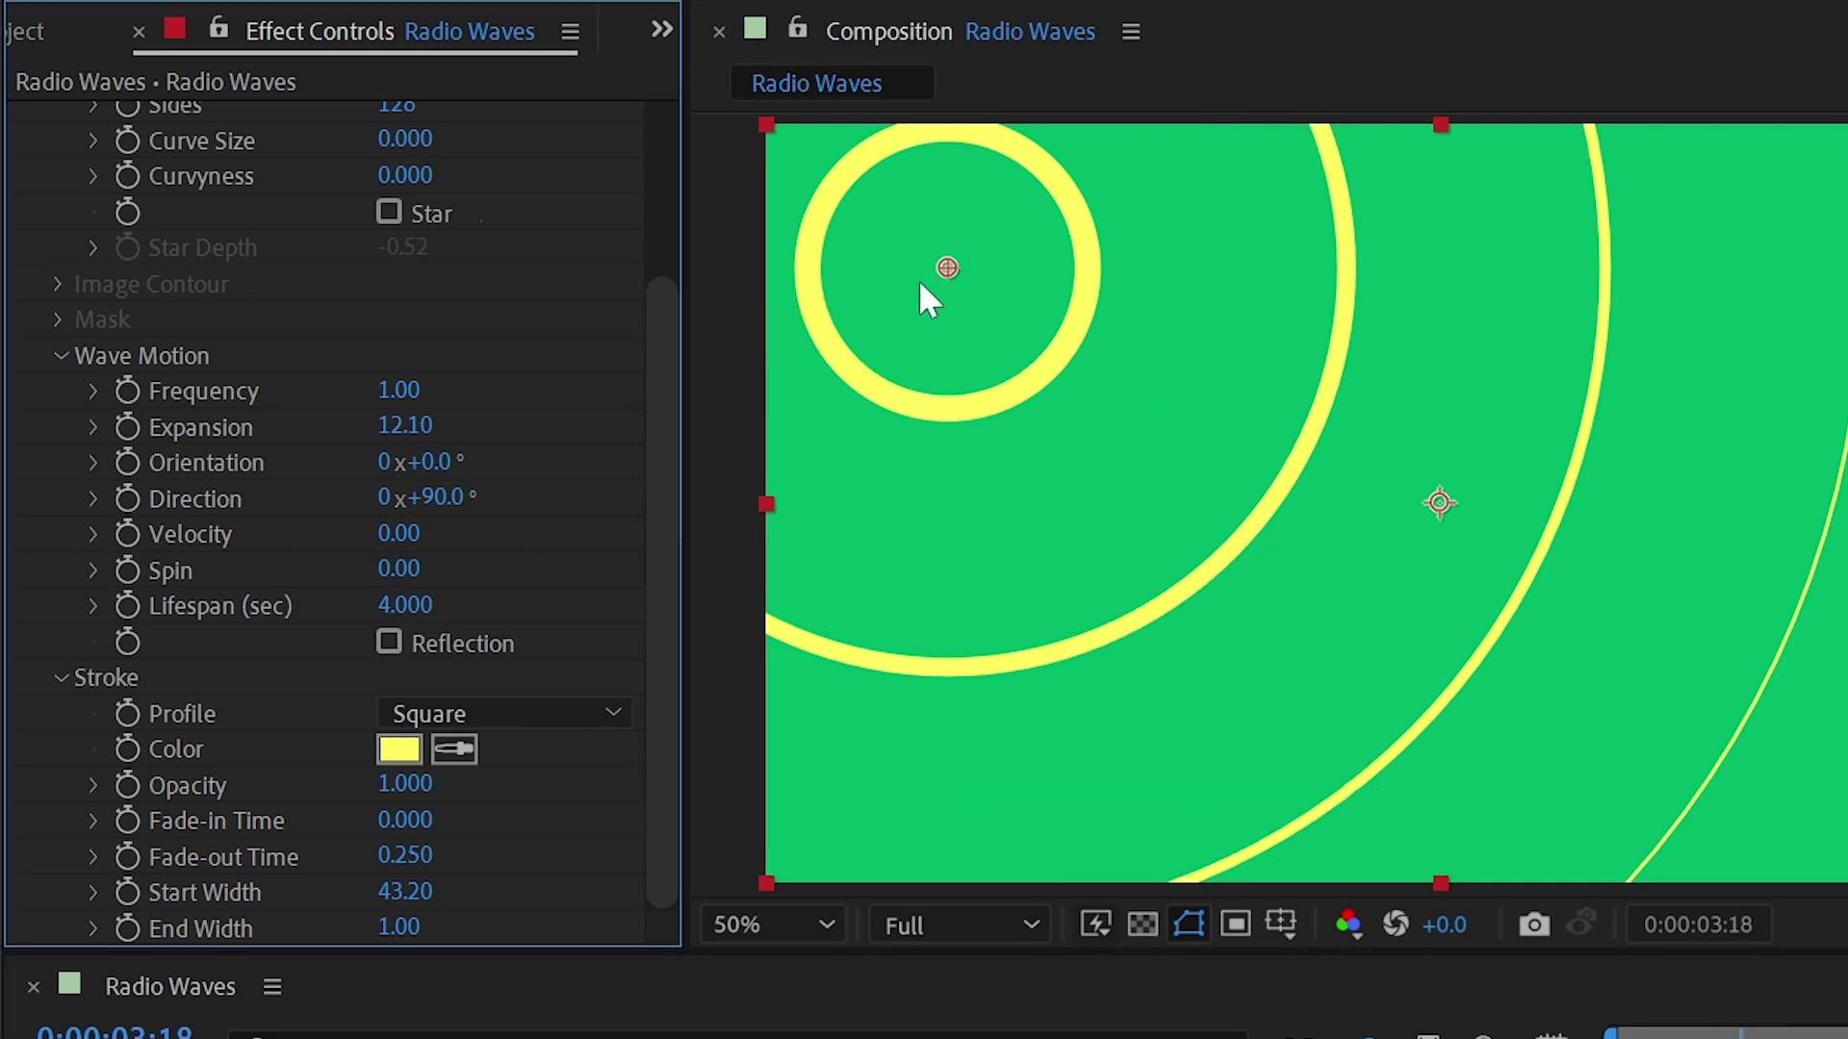
scroll(519, 272, "up", 5)
right_click(217, 152)
left_click(520, 503)
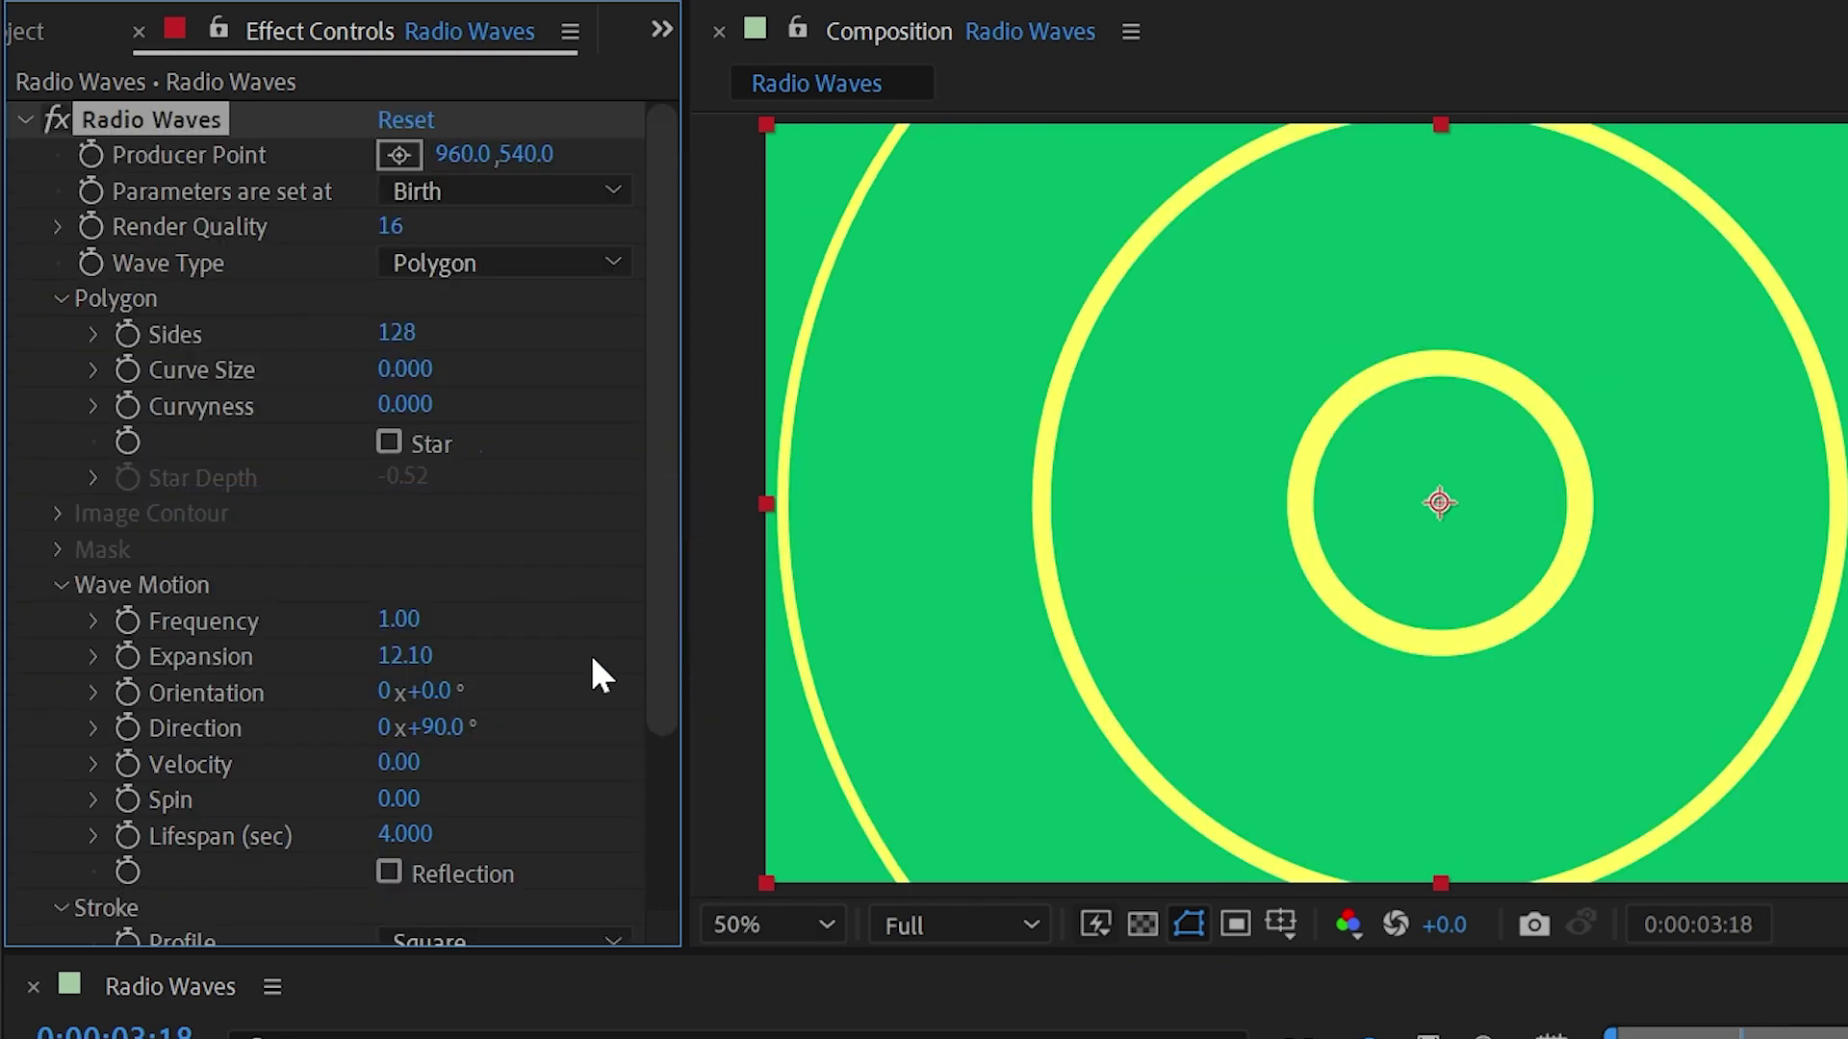
Try the Triangle stroke profile and examine the ring's soft edges up close
scroll(589, 664, "down", 5)
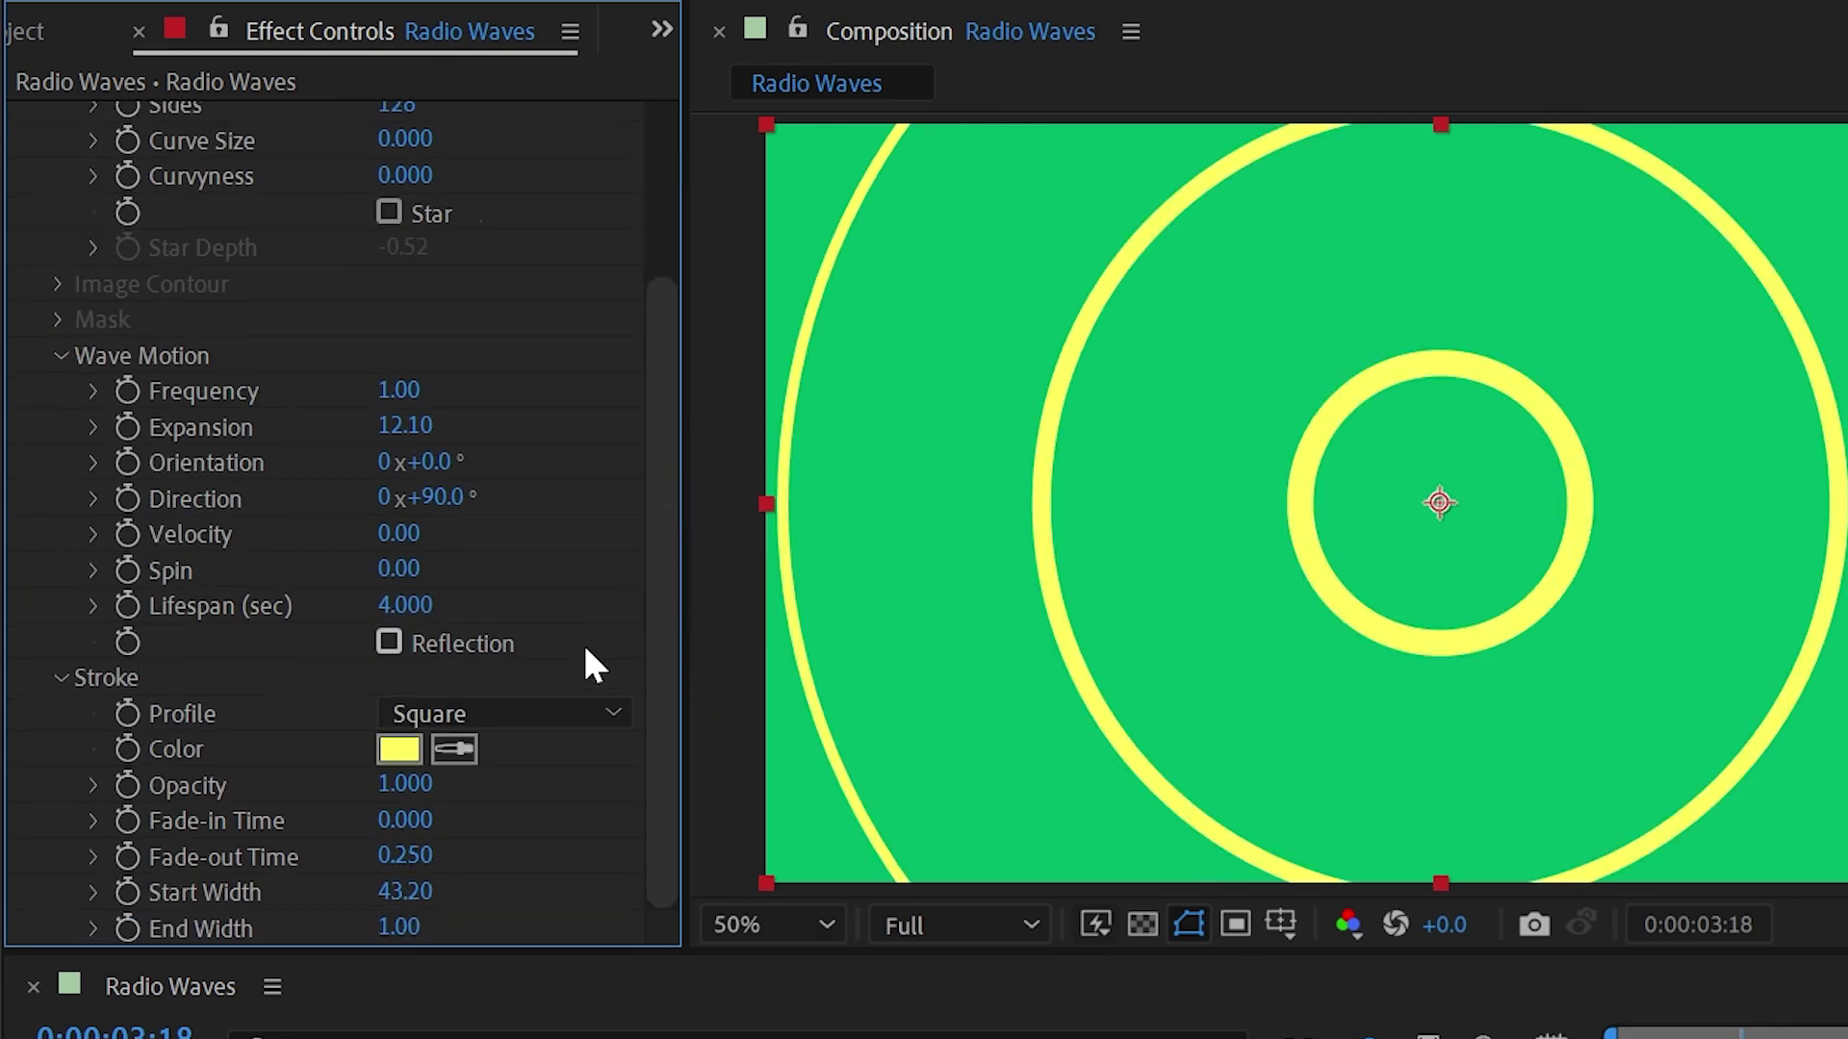
scroll(1464, 431, "up", 2)
left_click_drag(1187, 466, 1301, 465)
left_click(551, 720)
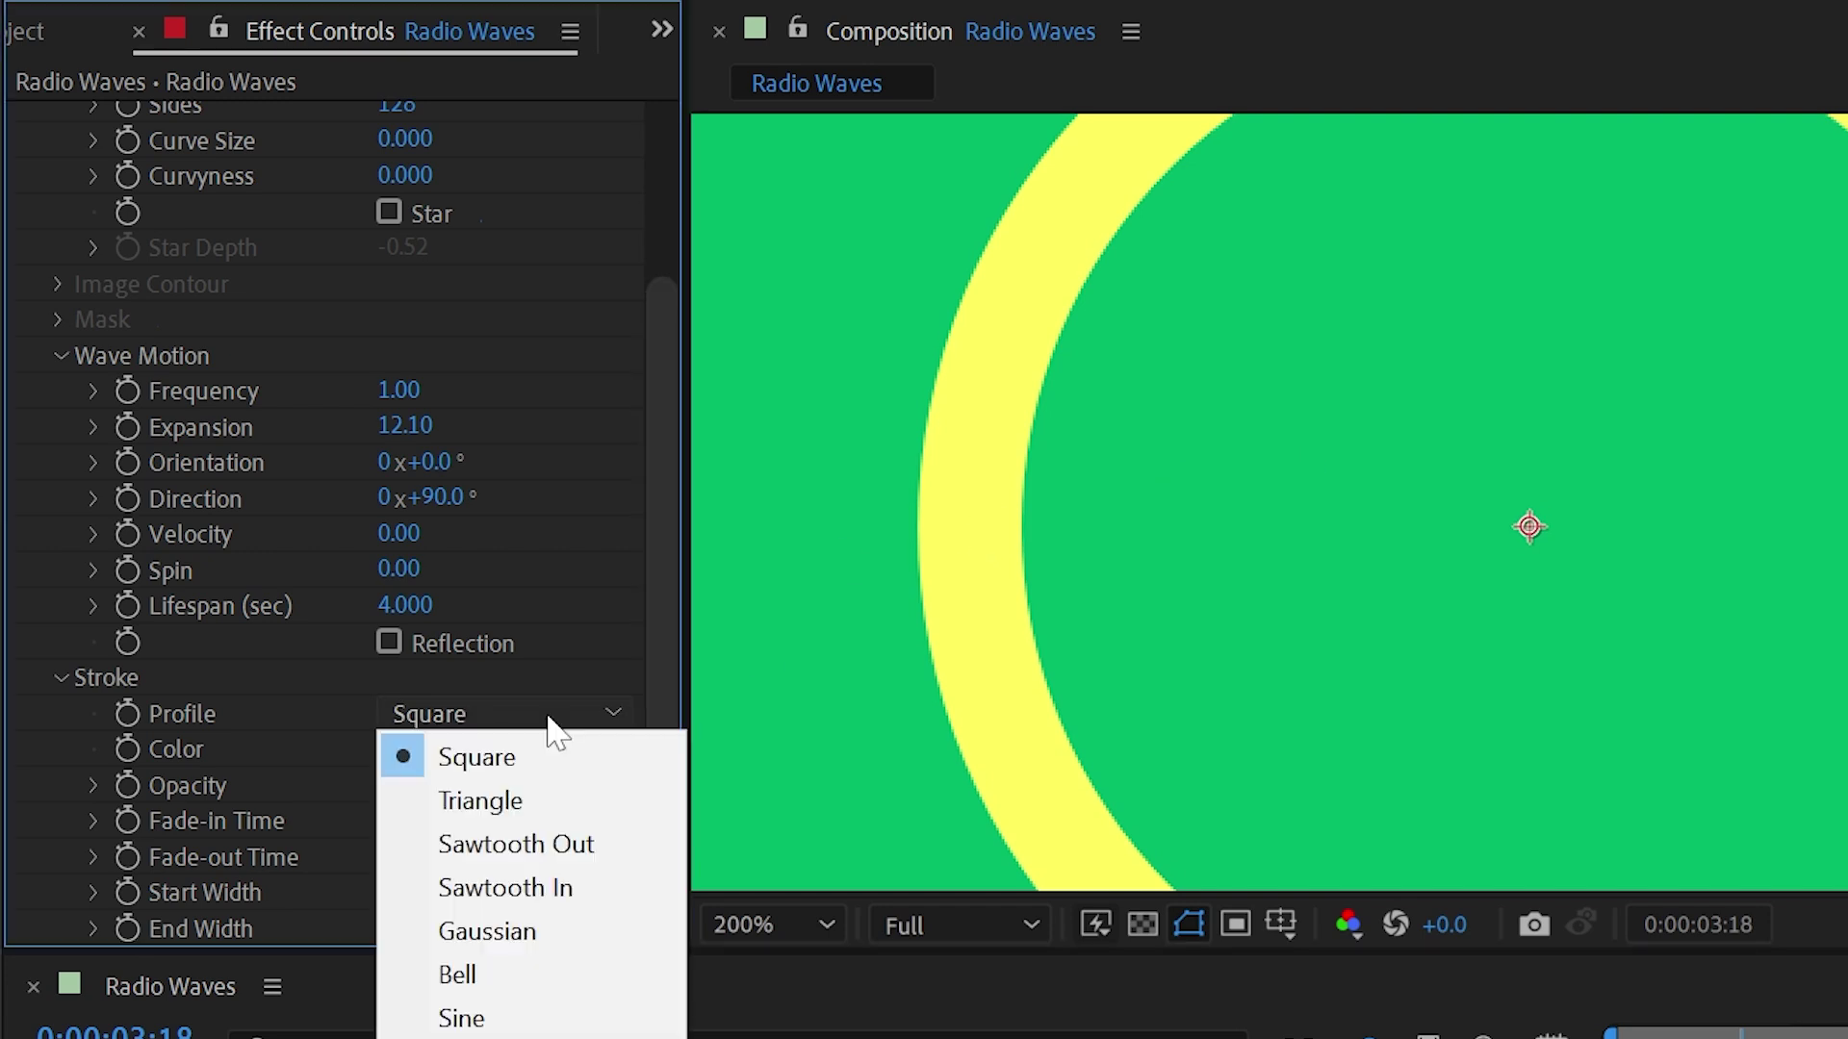
left_click(584, 801)
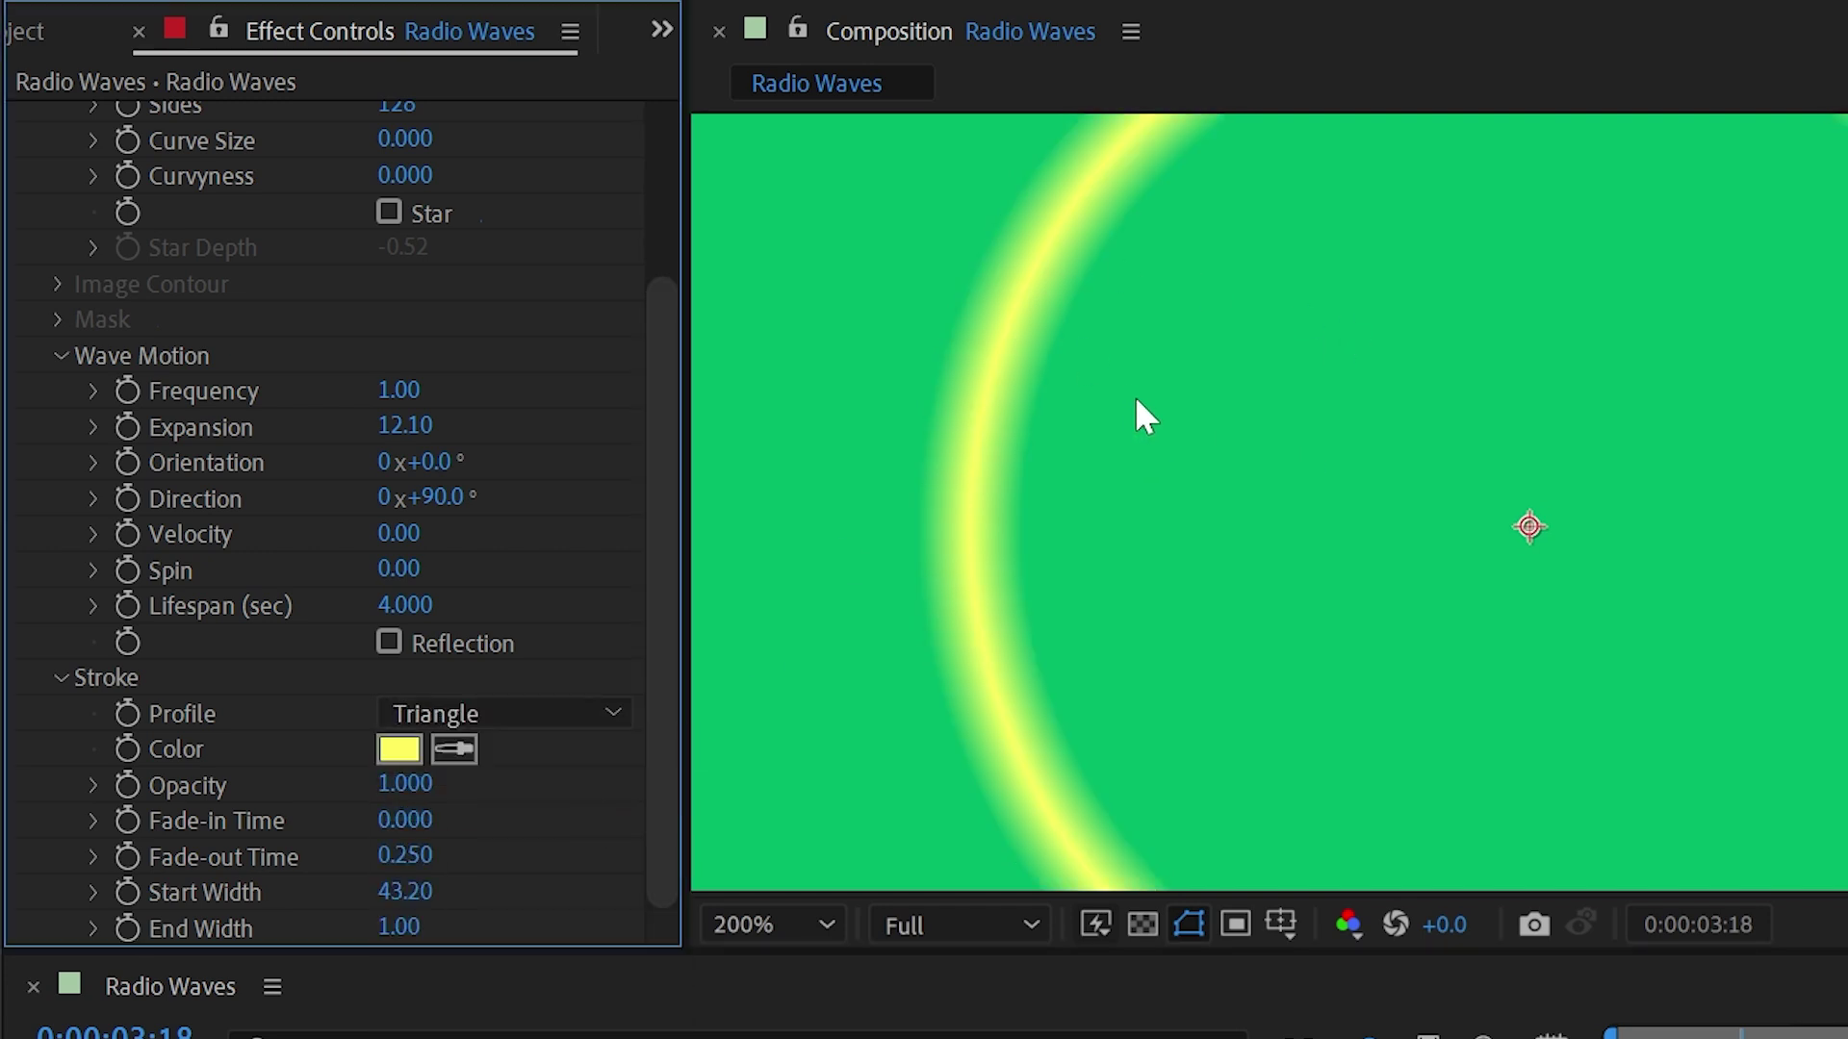
scroll(989, 392, "up", 1)
left_click_drag(989, 391, 1637, 425)
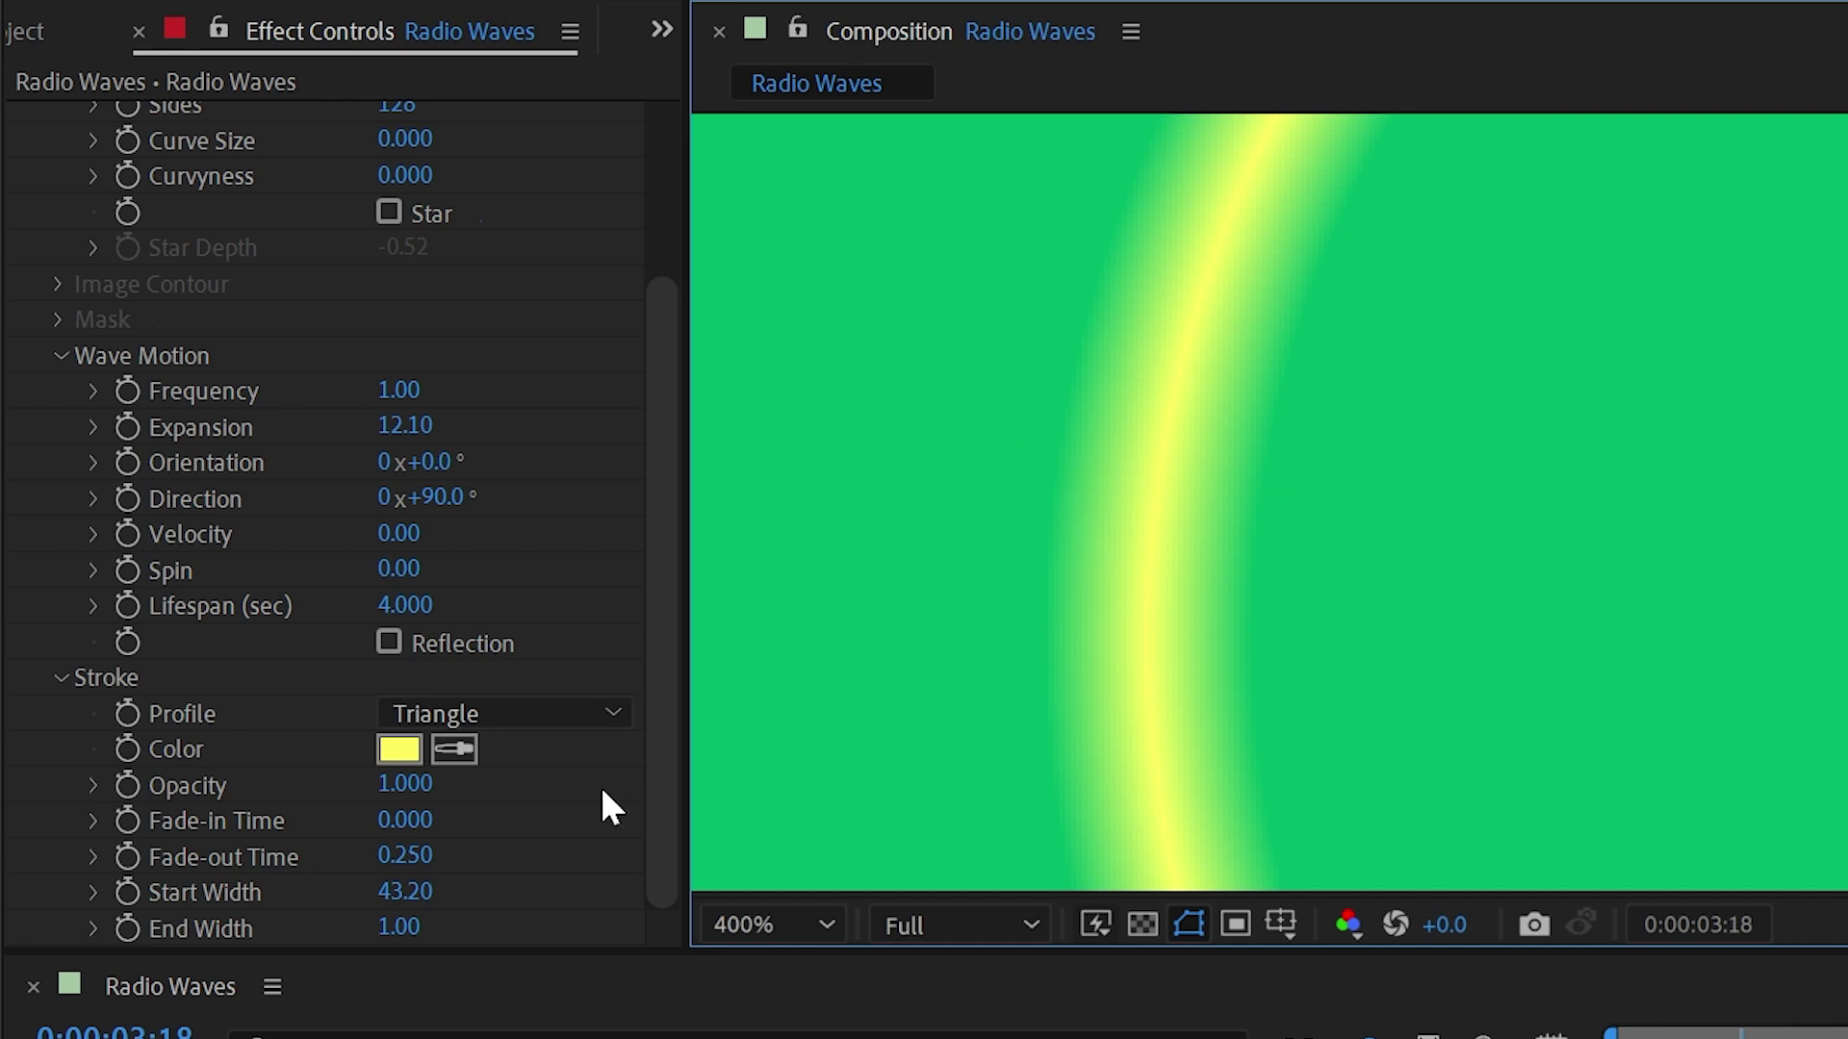
Try the Sawtooth Out and Sawtooth In stroke profiles on the enlarged ring
left_click(564, 714)
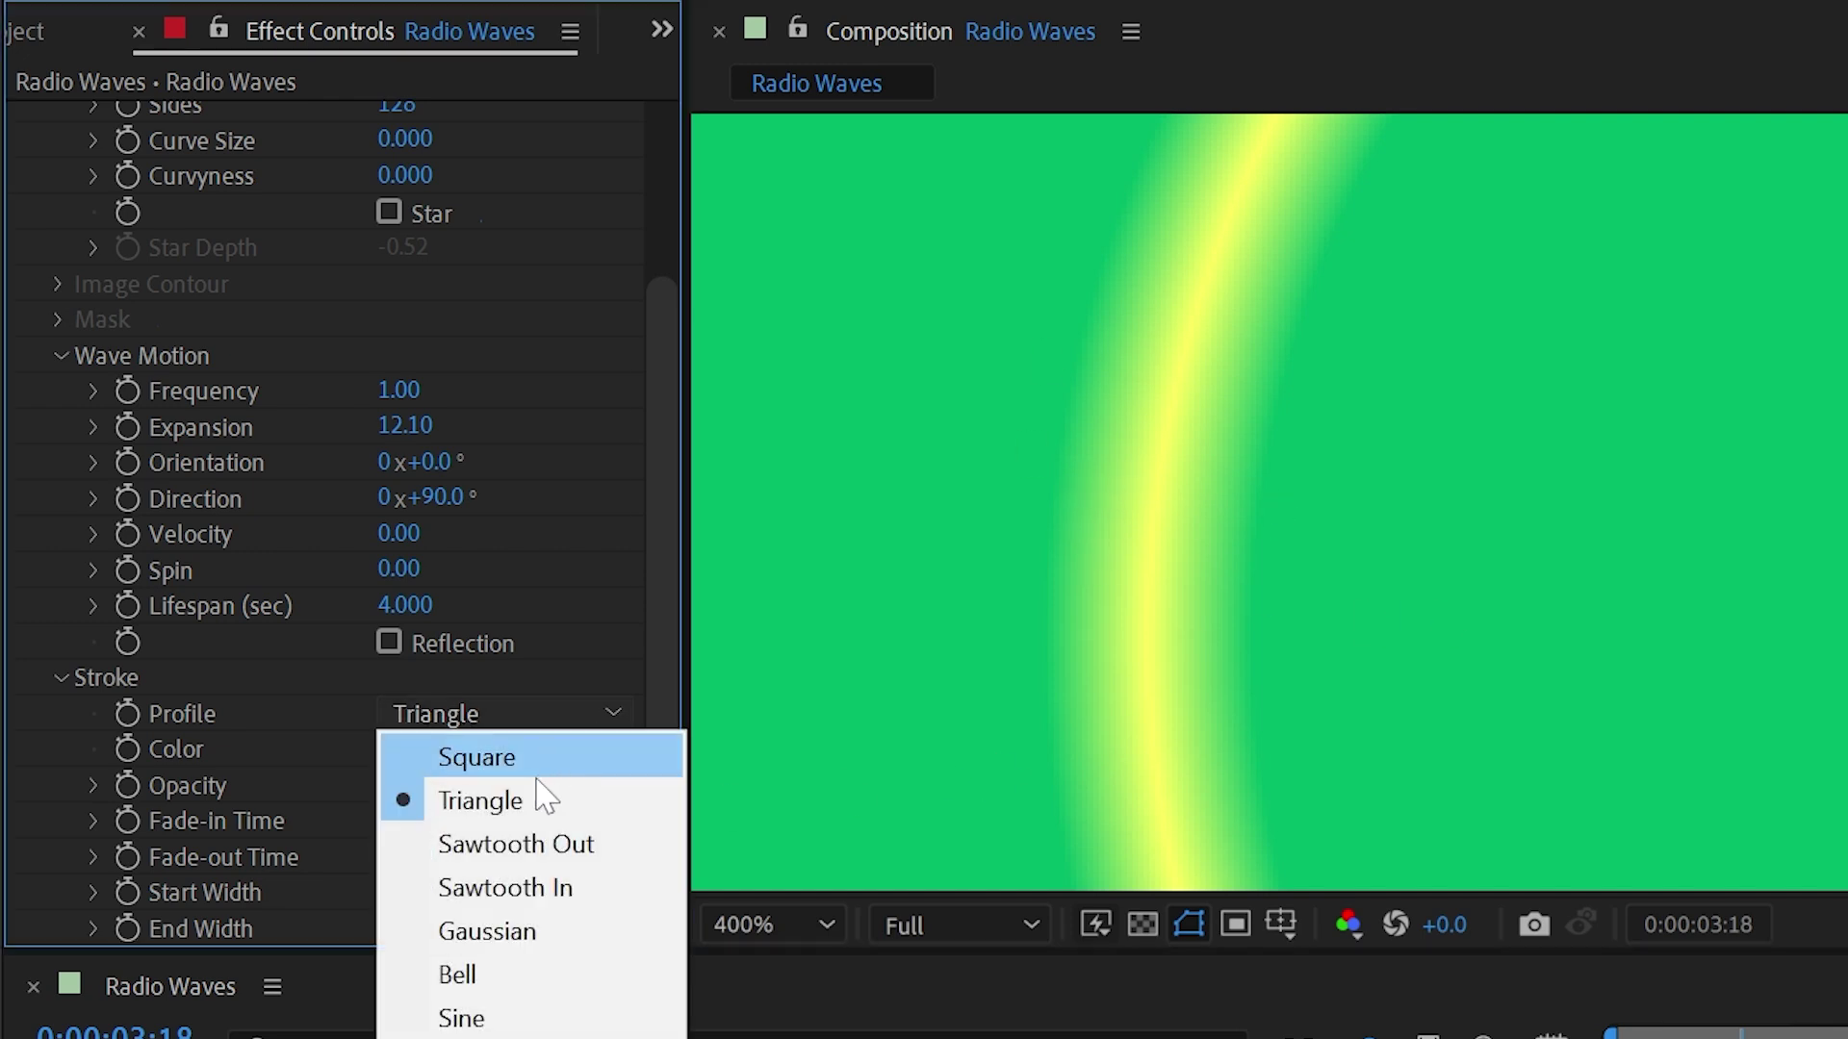
left_click(528, 843)
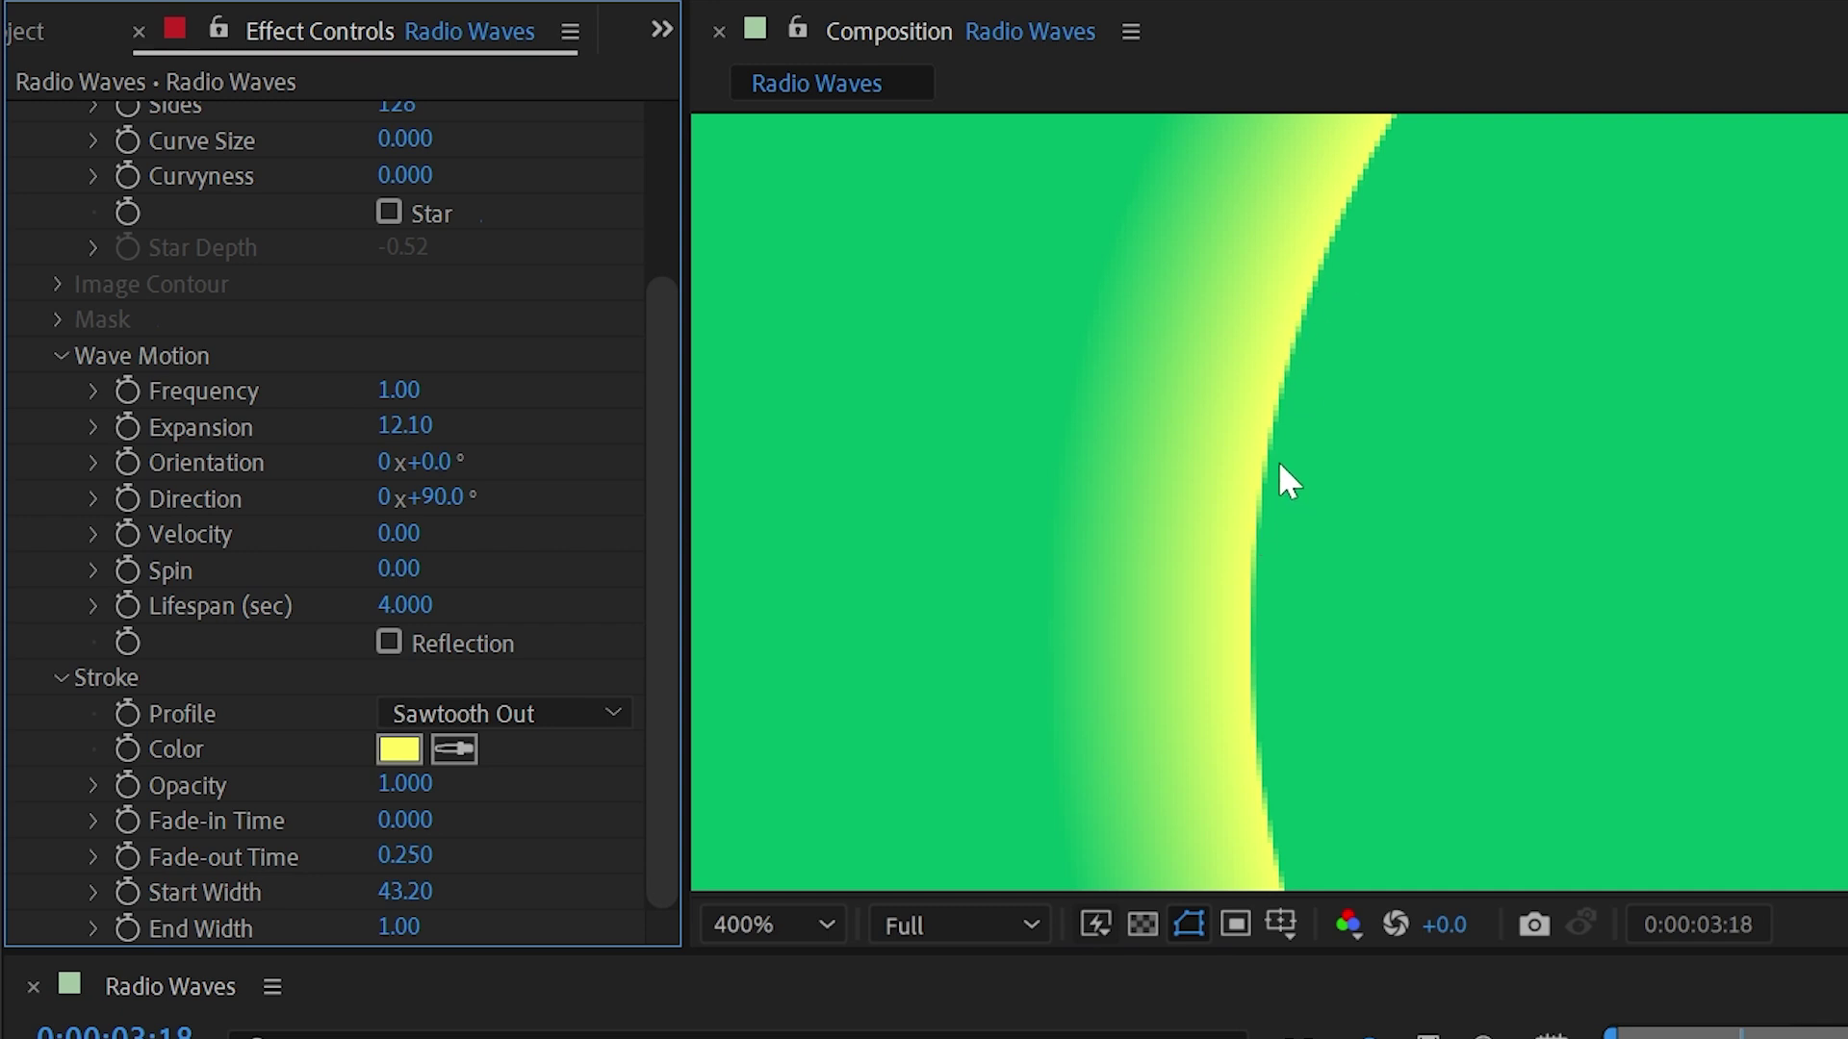
left_click(545, 714)
left_click(588, 879)
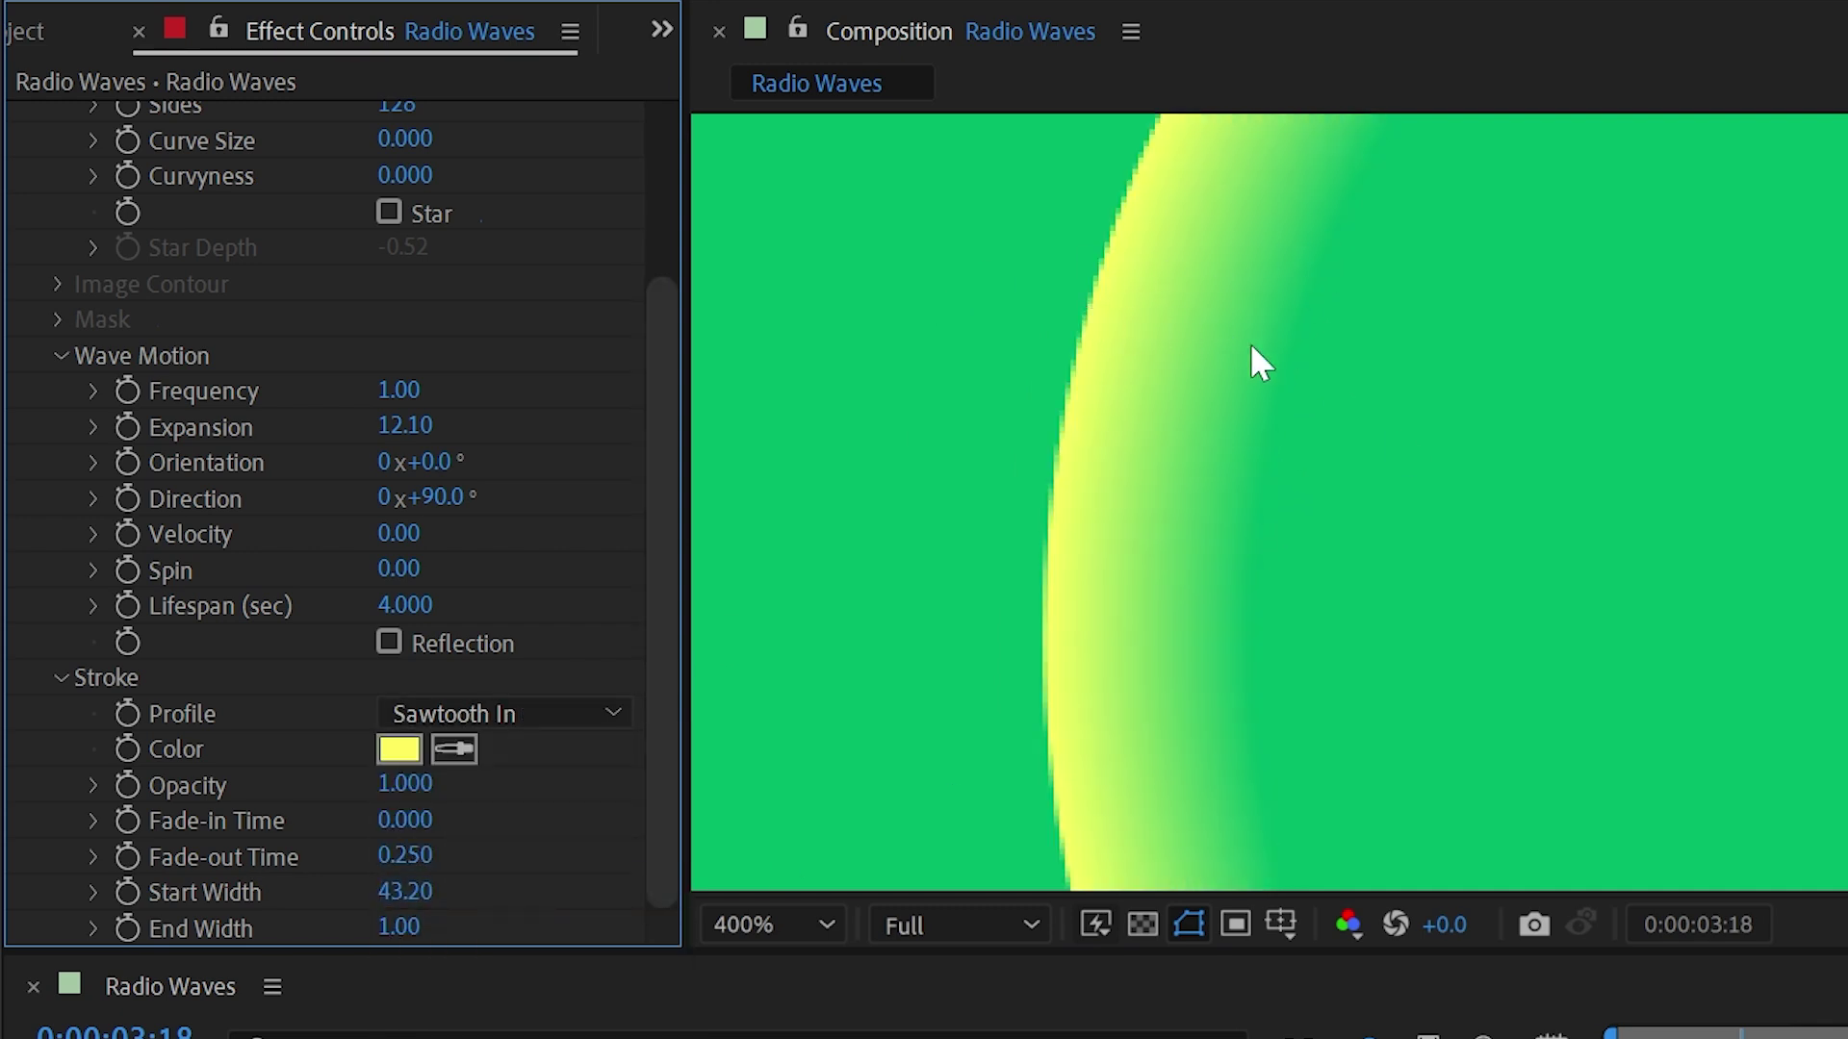
Compare the Gaussian stroke profile with Triangle, and try the Bell profile on the ring
left_click(508, 717)
left_click(443, 932)
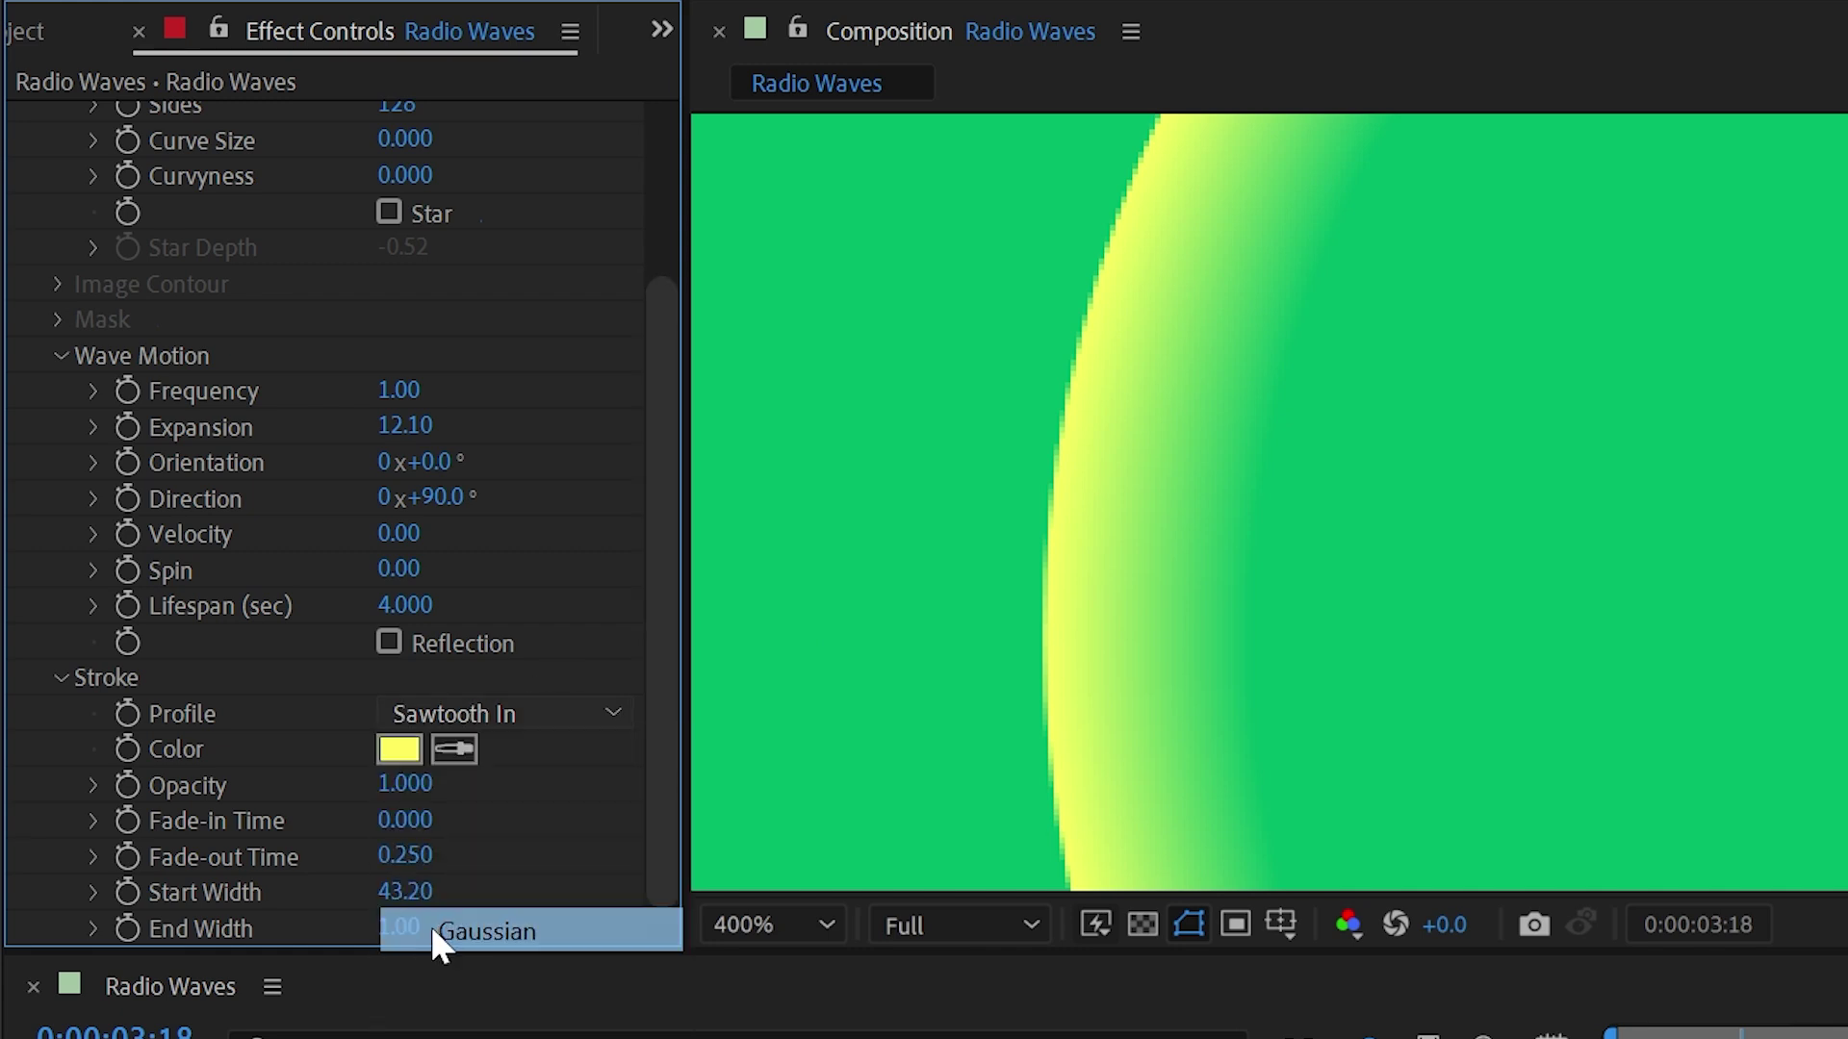
left_click(520, 717)
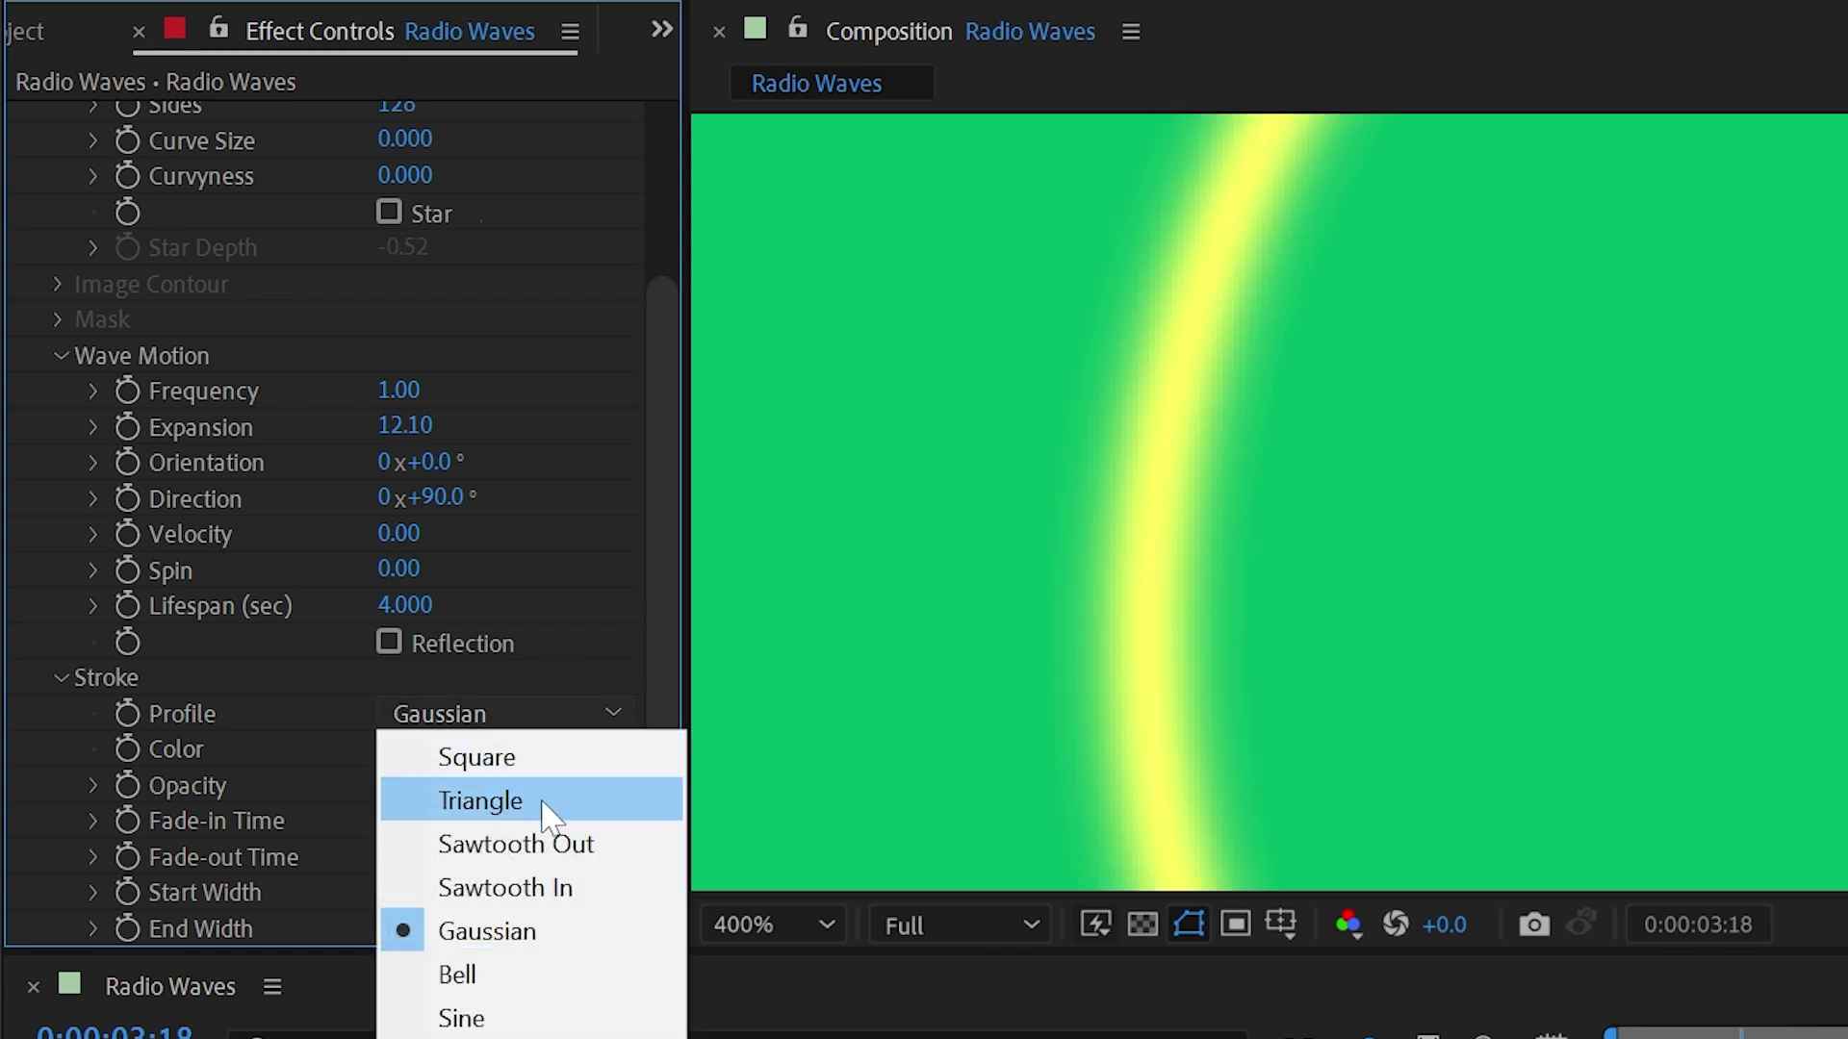
left_click(553, 804)
left_click(558, 714)
left_click(561, 931)
left_click(558, 714)
left_click(579, 975)
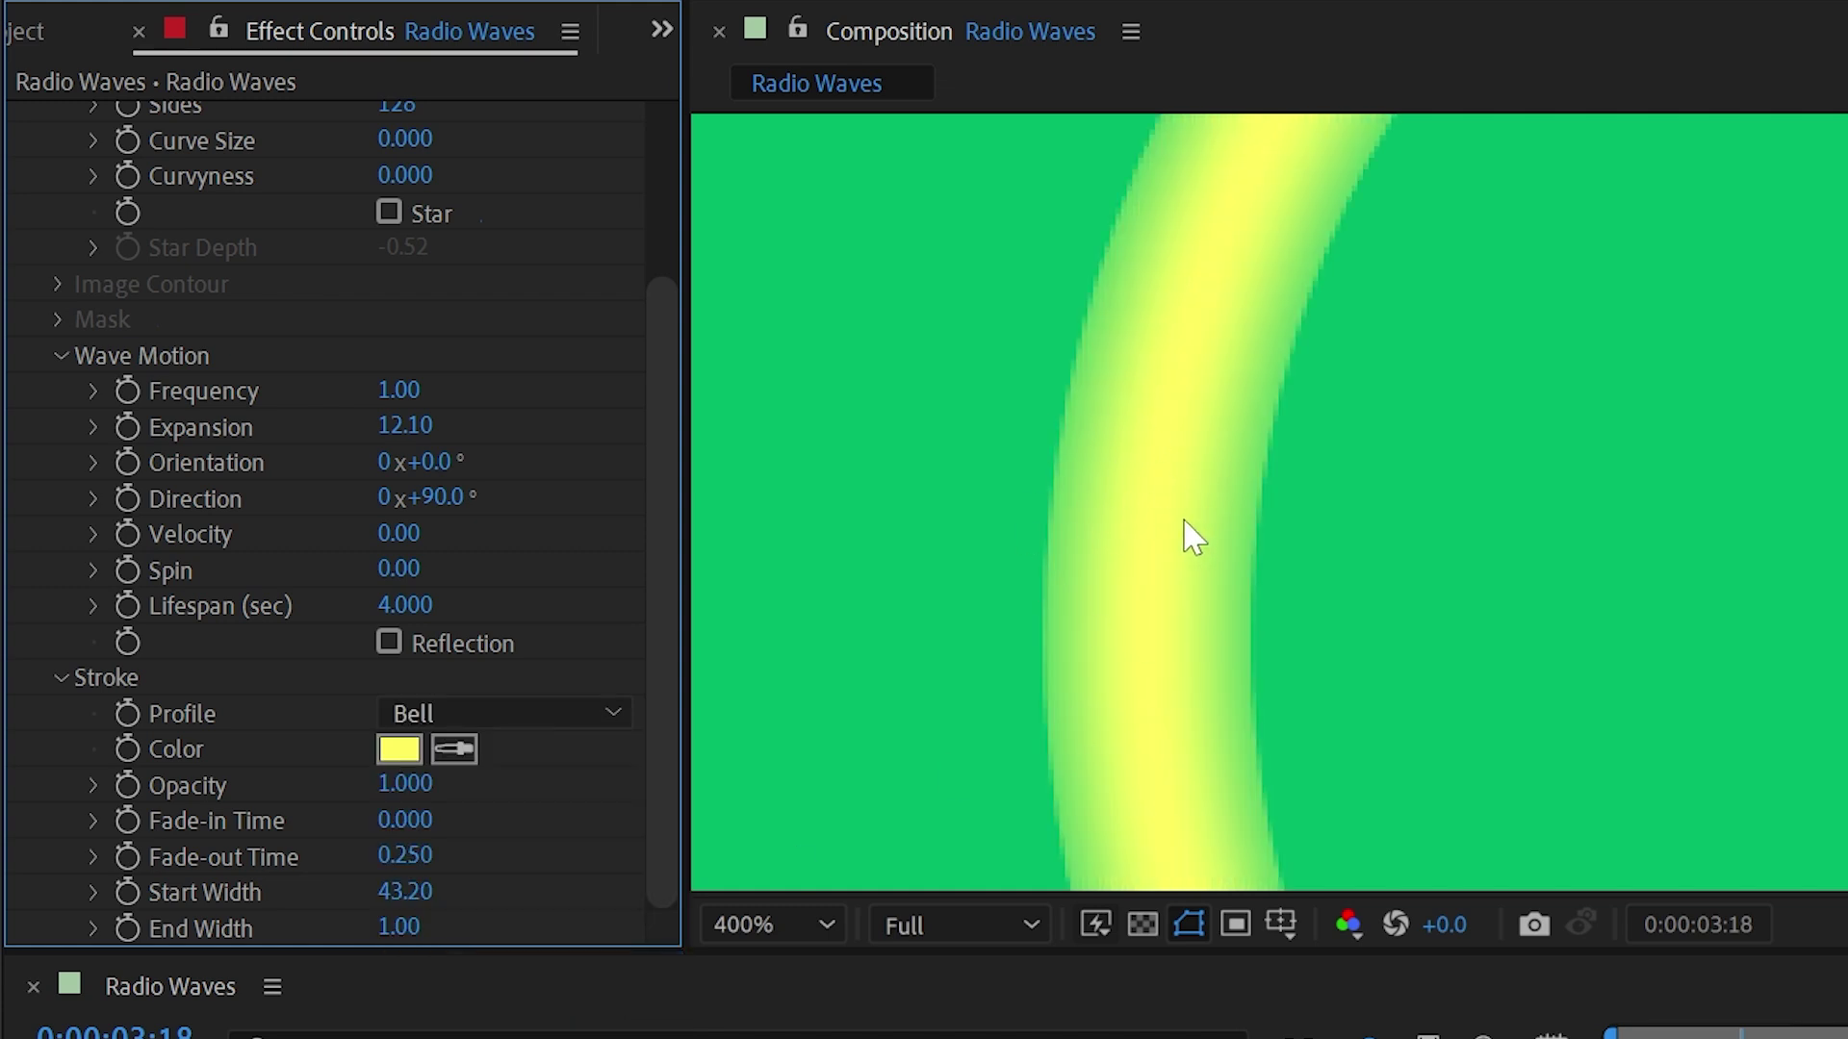
Compare the Sine and Gaussian stroke profiles, and leave the ring's profile set to Sine
left_click(525, 715)
left_click(563, 1012)
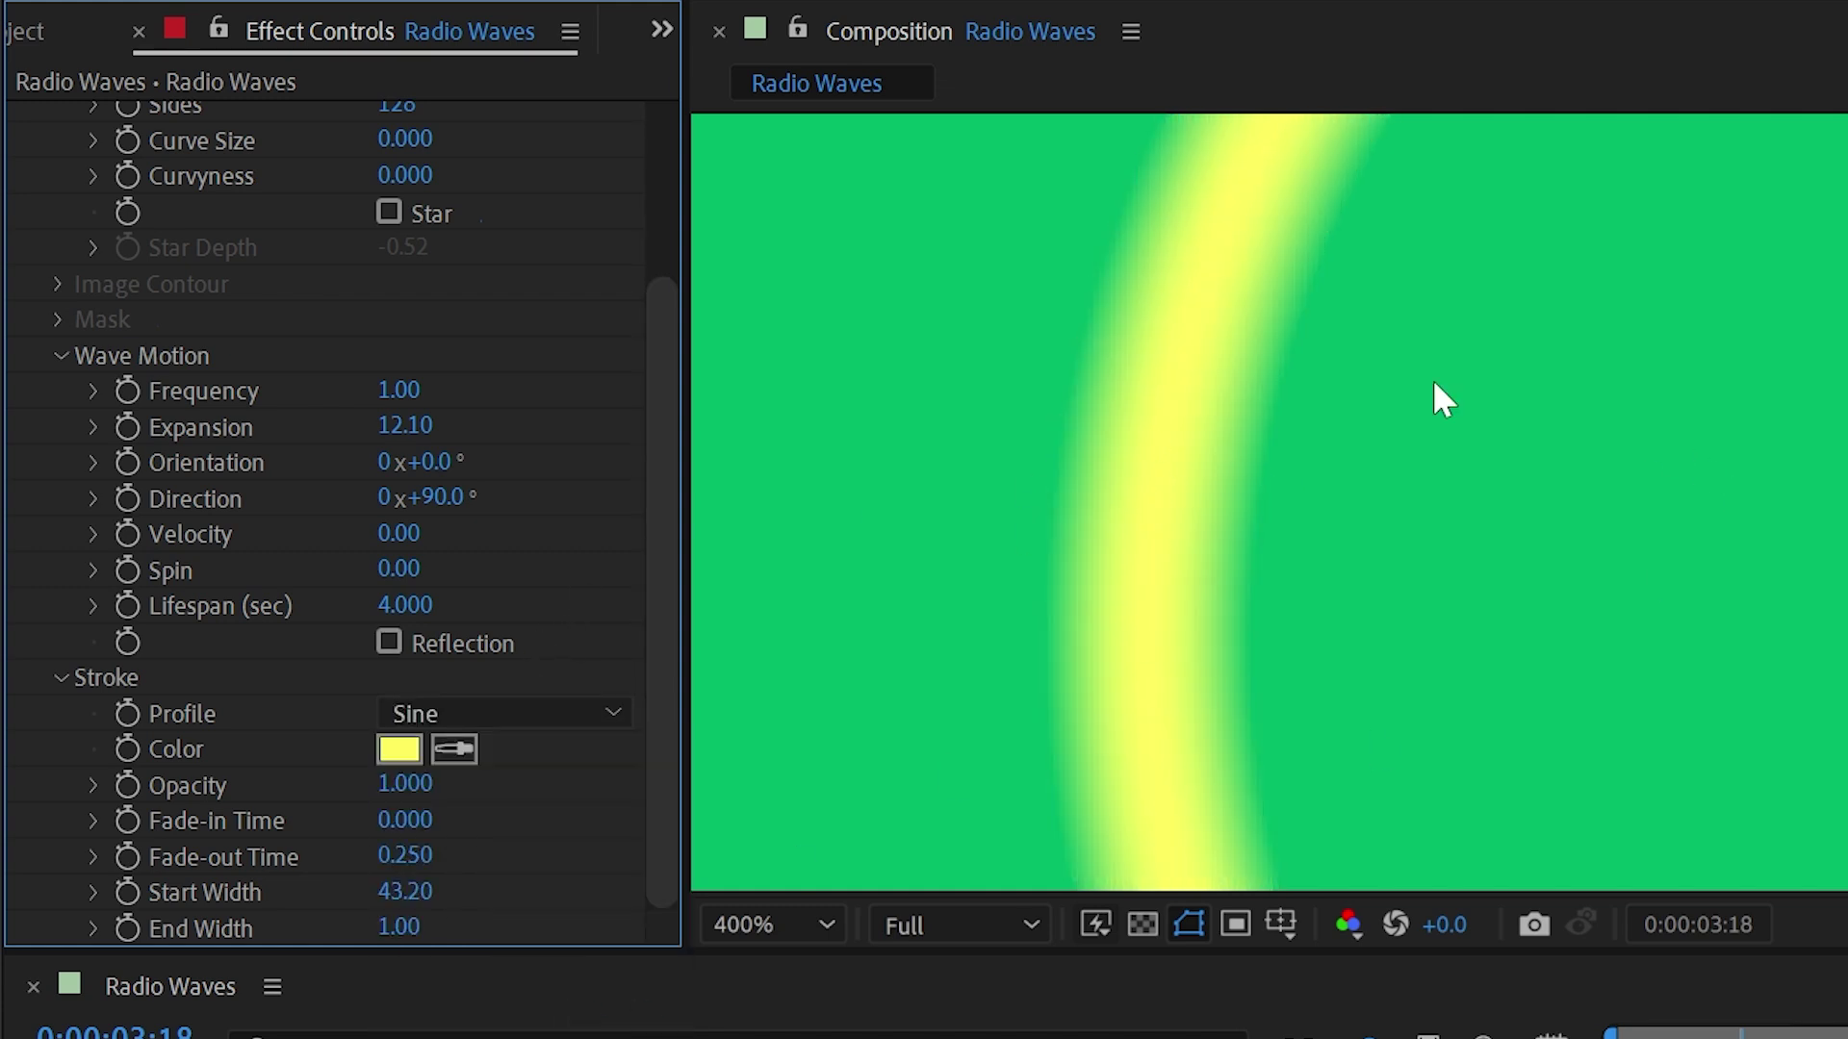
left_click(507, 714)
left_click(565, 935)
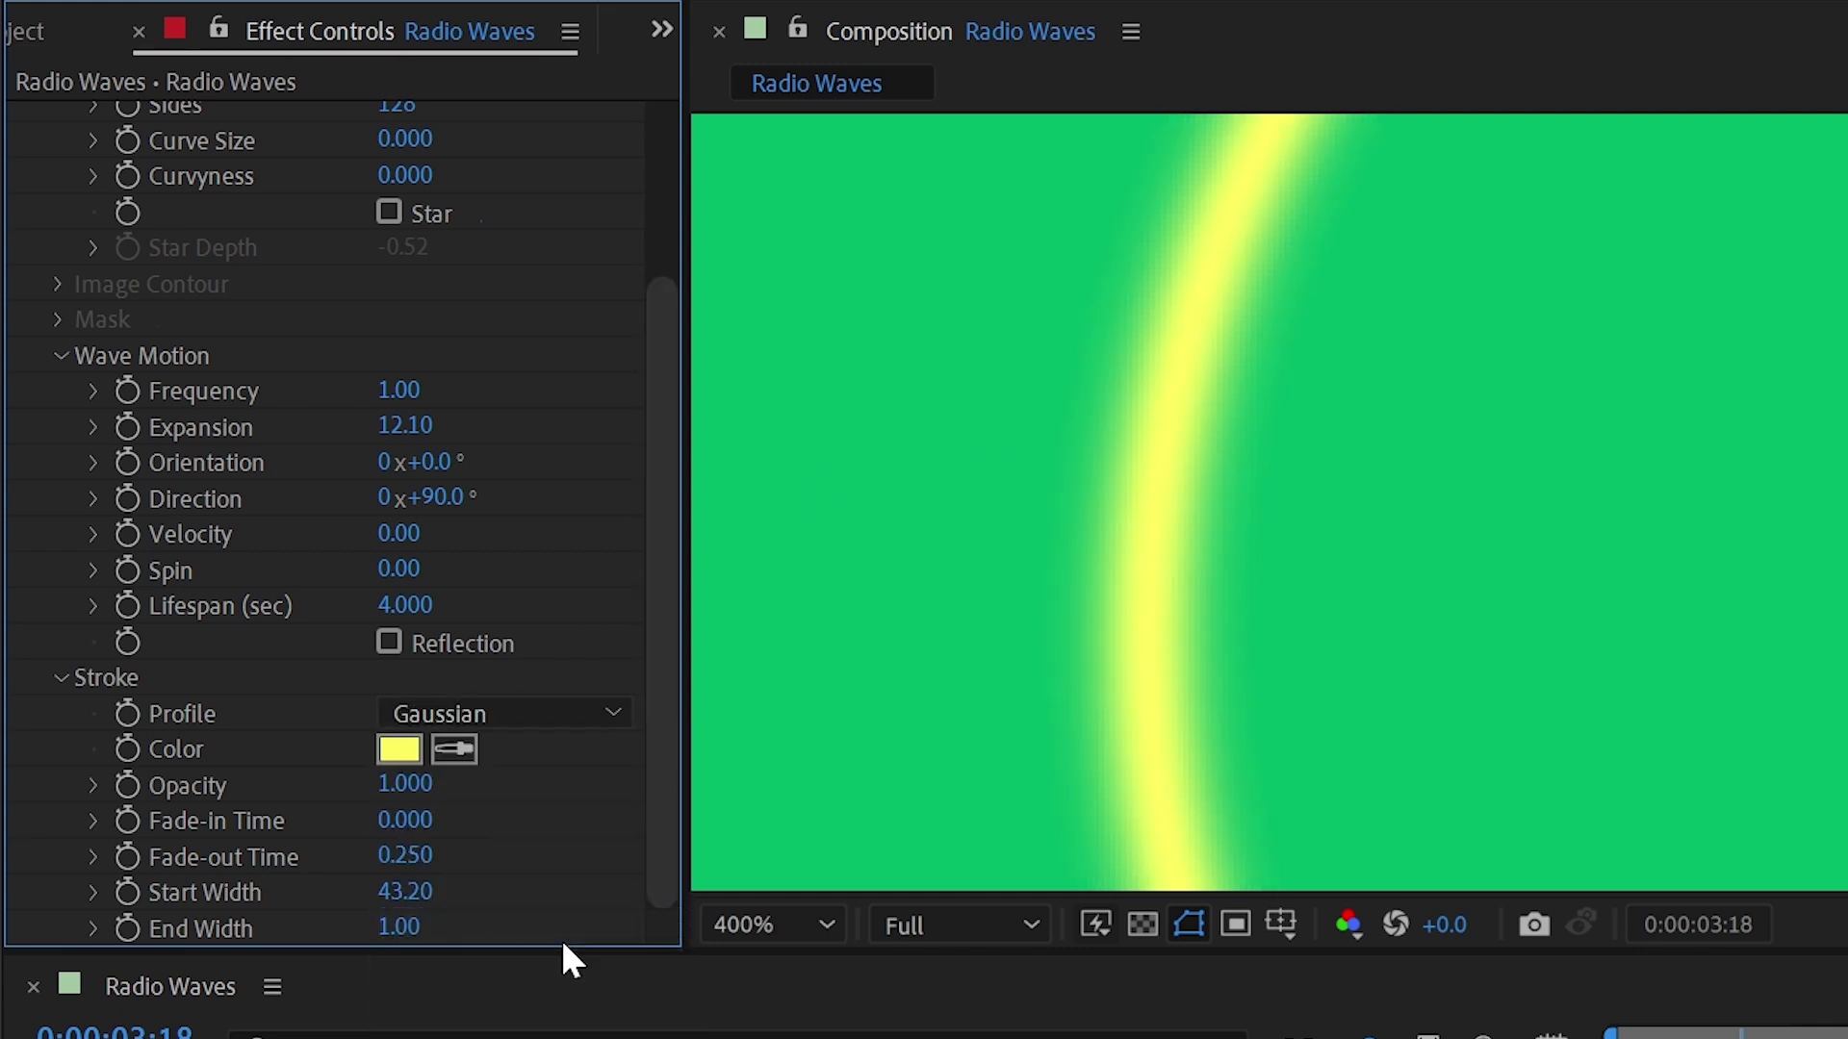
left_click(567, 714)
left_click(509, 1026)
scroll(1400, 406, "down", 1)
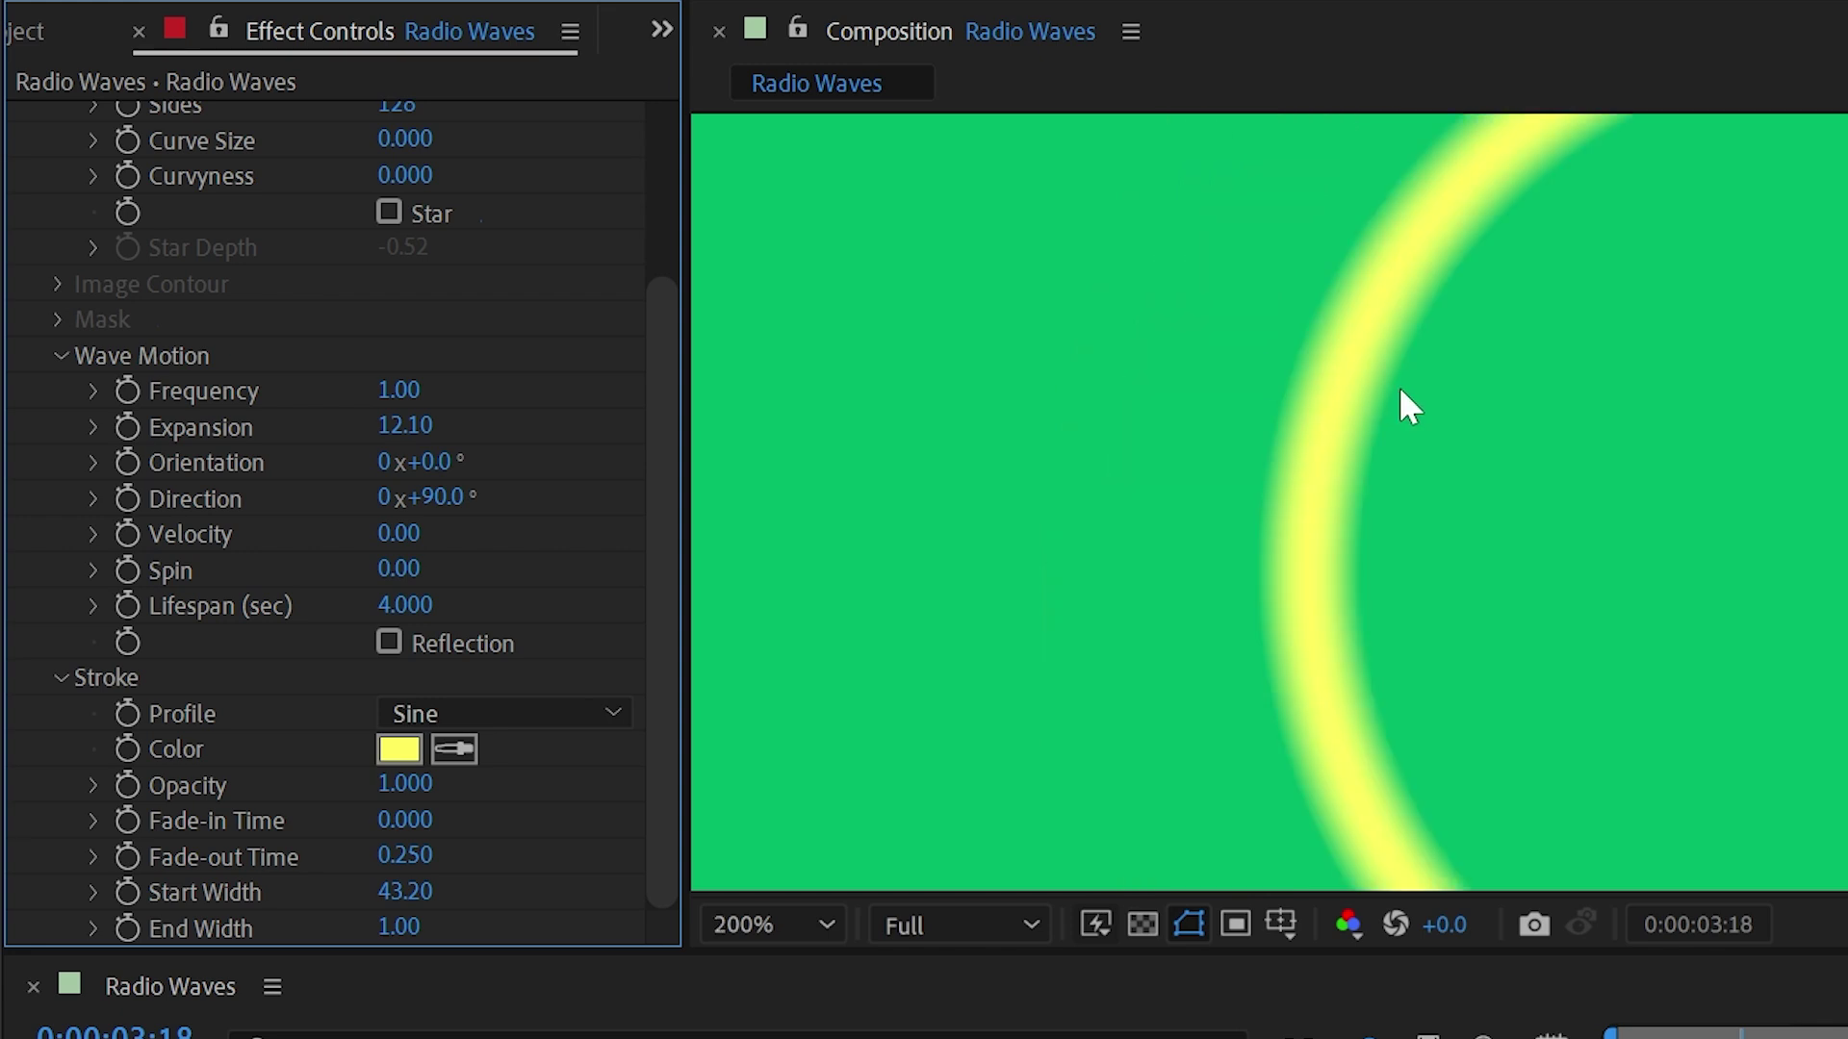
Return the stroke profile to Square and frame the ring at 100% magnification
scroll(1821, 566, "down", 1)
left_click_drag(1827, 496, 1477, 402)
left_click(512, 716)
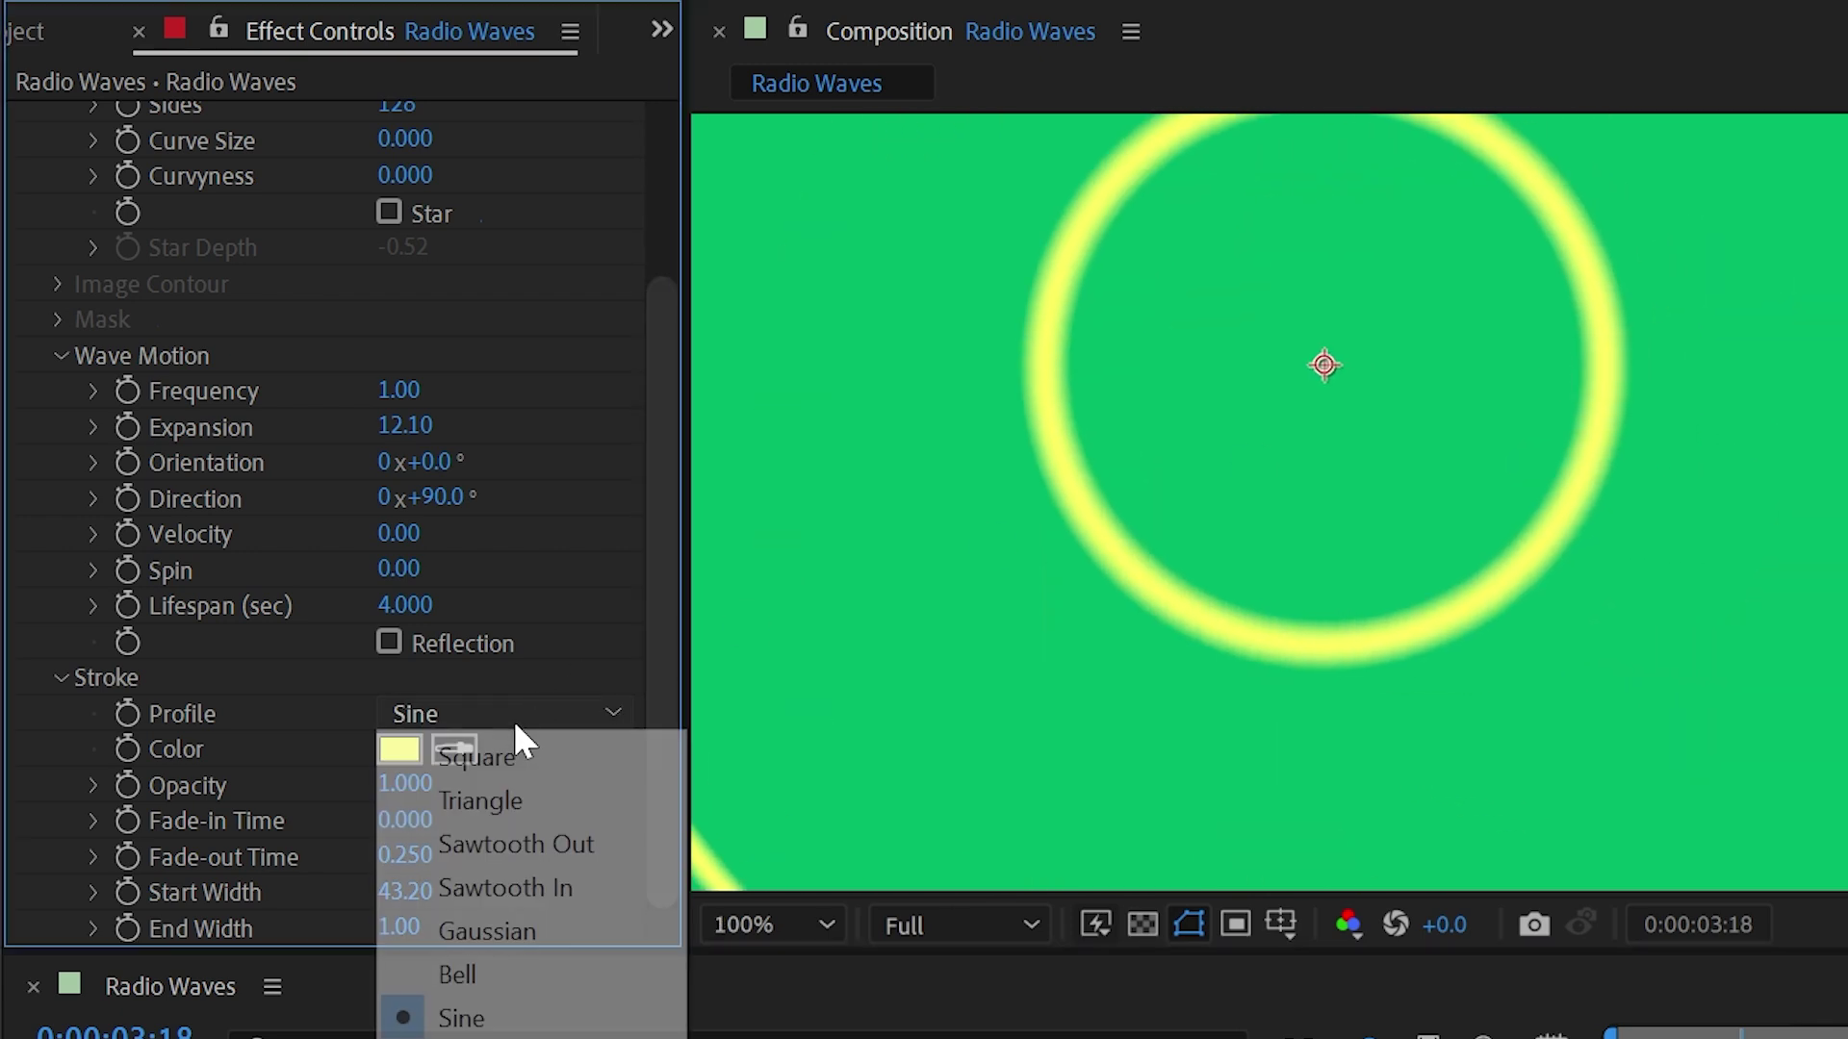
left_click(491, 754)
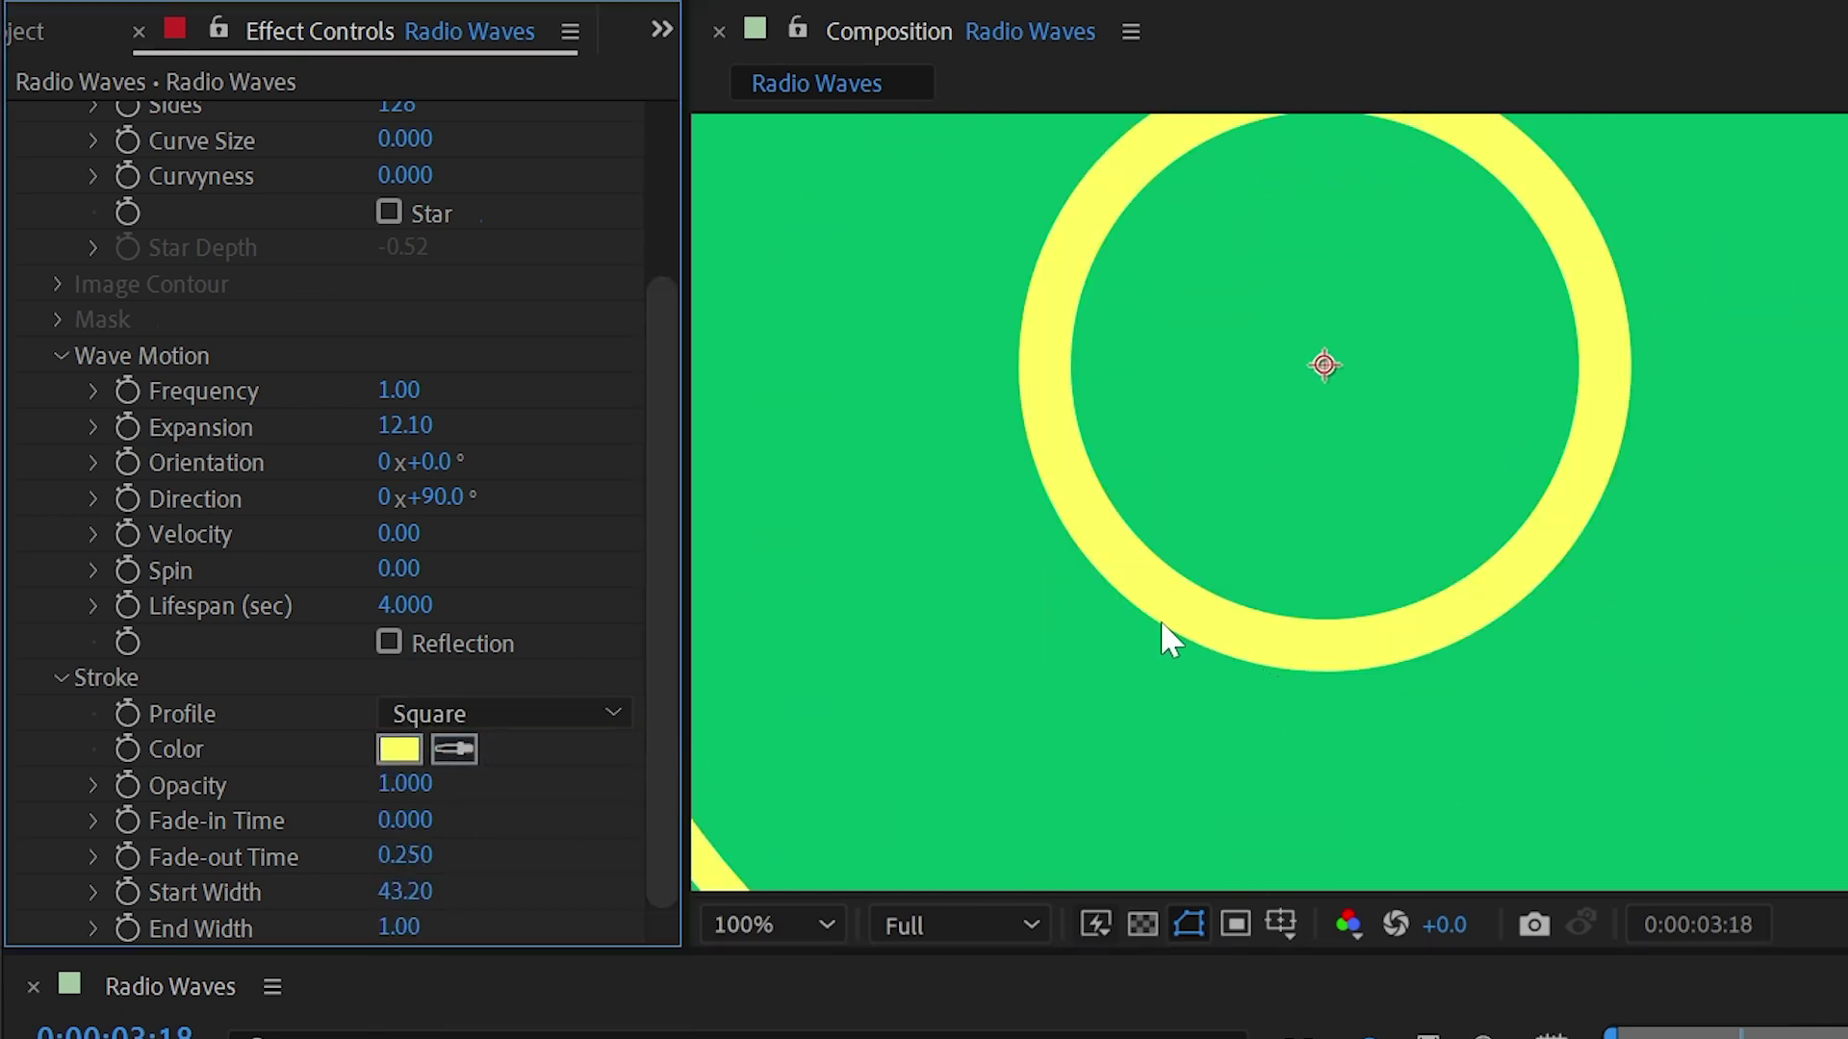
scroll(218, 834, "up", 4)
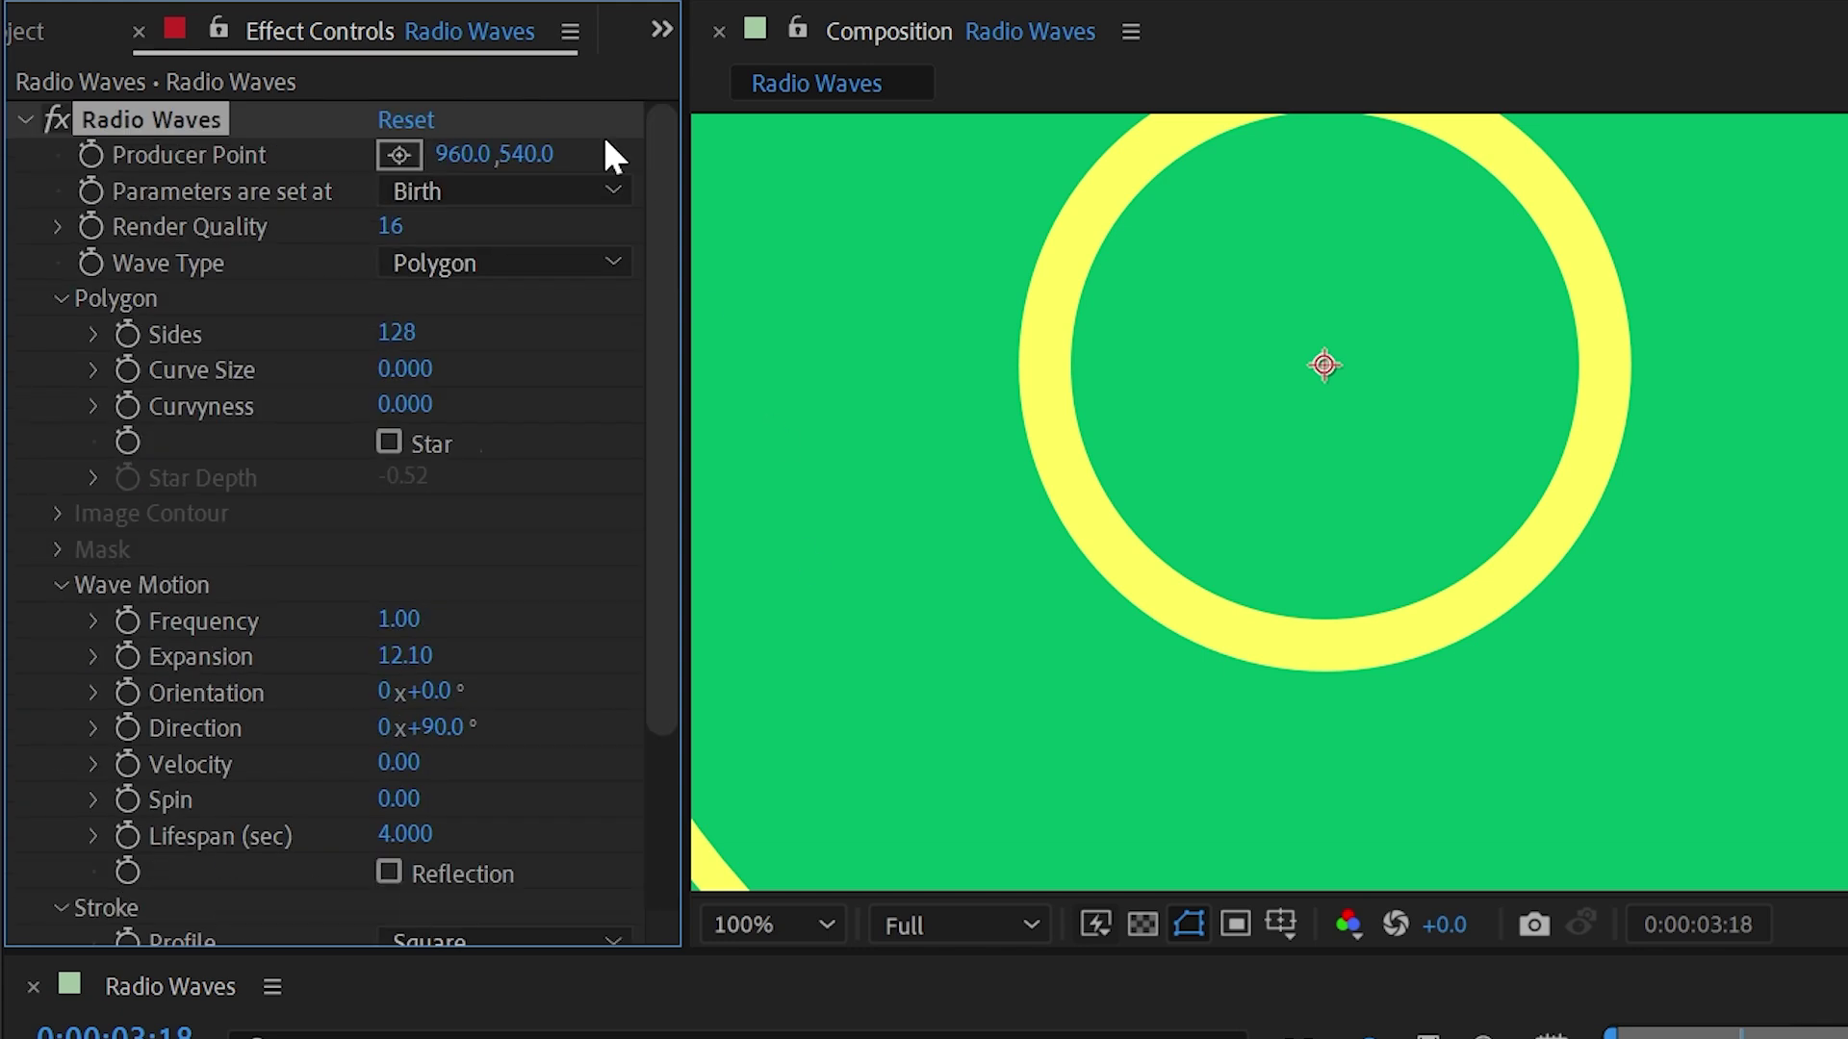
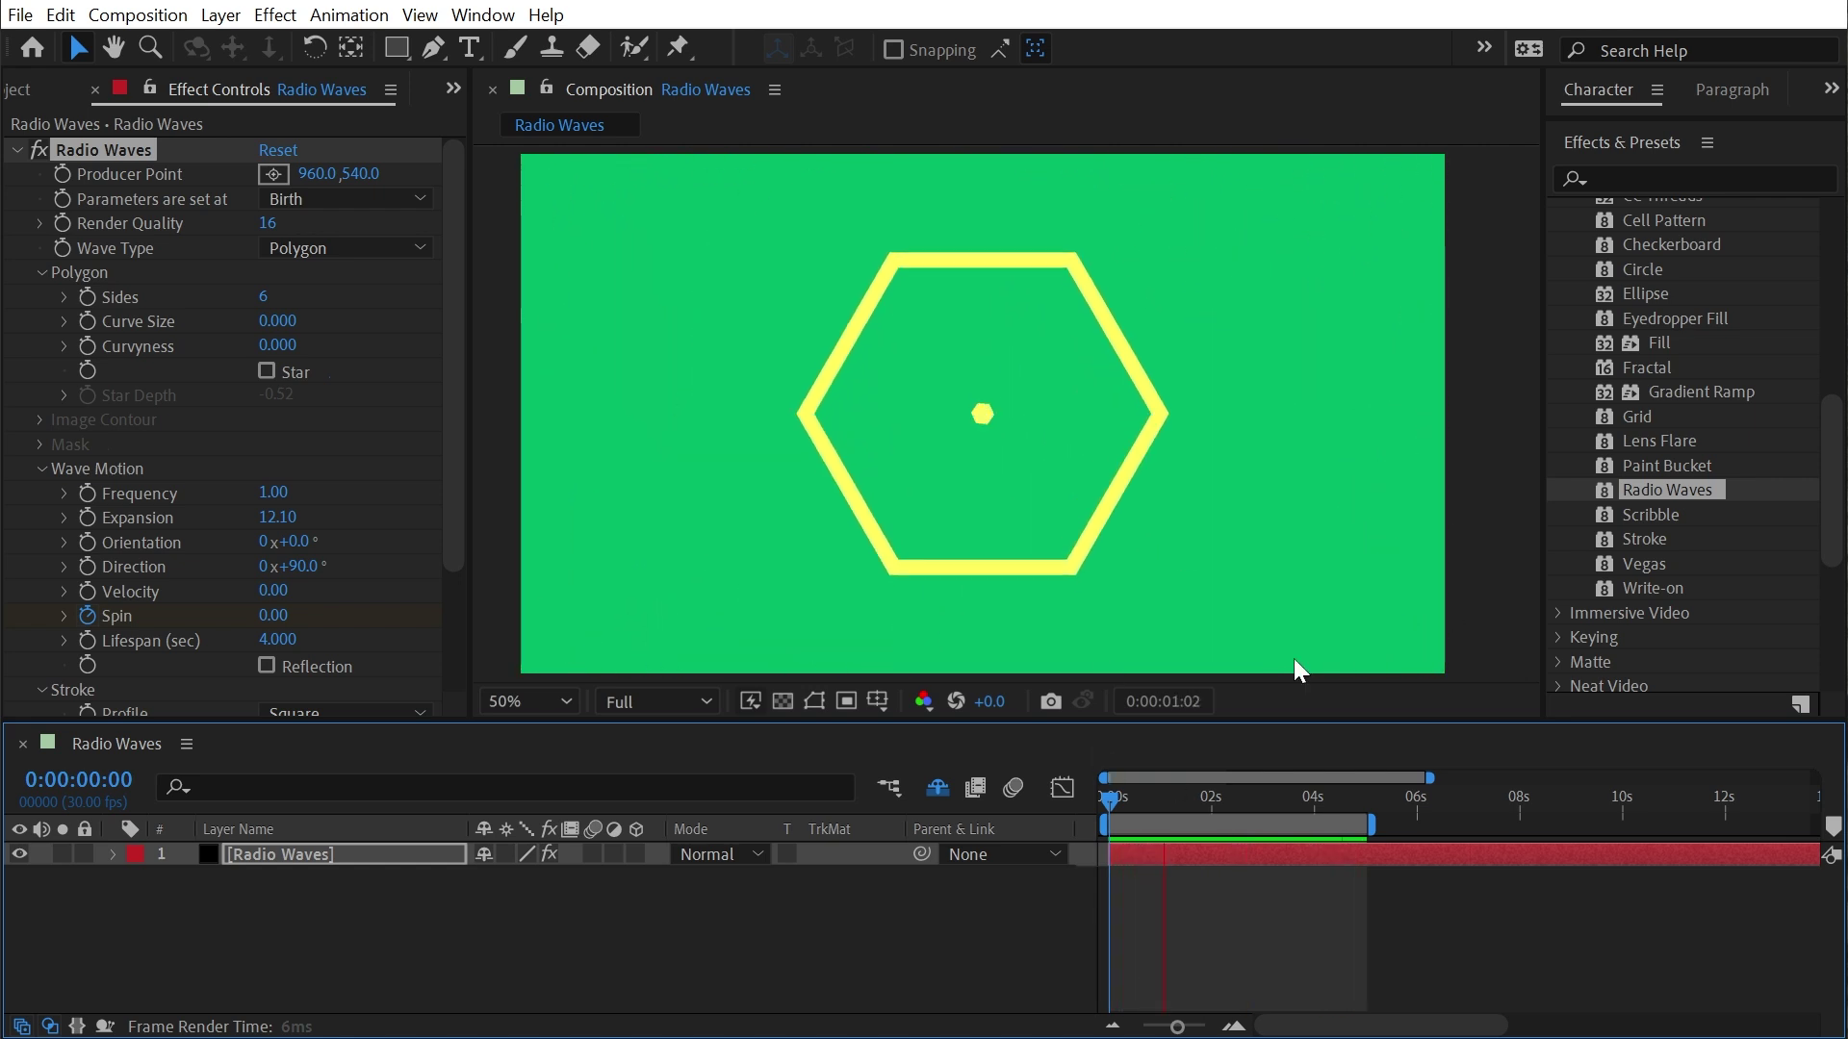
Reveal the layer's Spin keyframes, then set the wave Frequency to 5 and Expansion to 18.60
key("space")
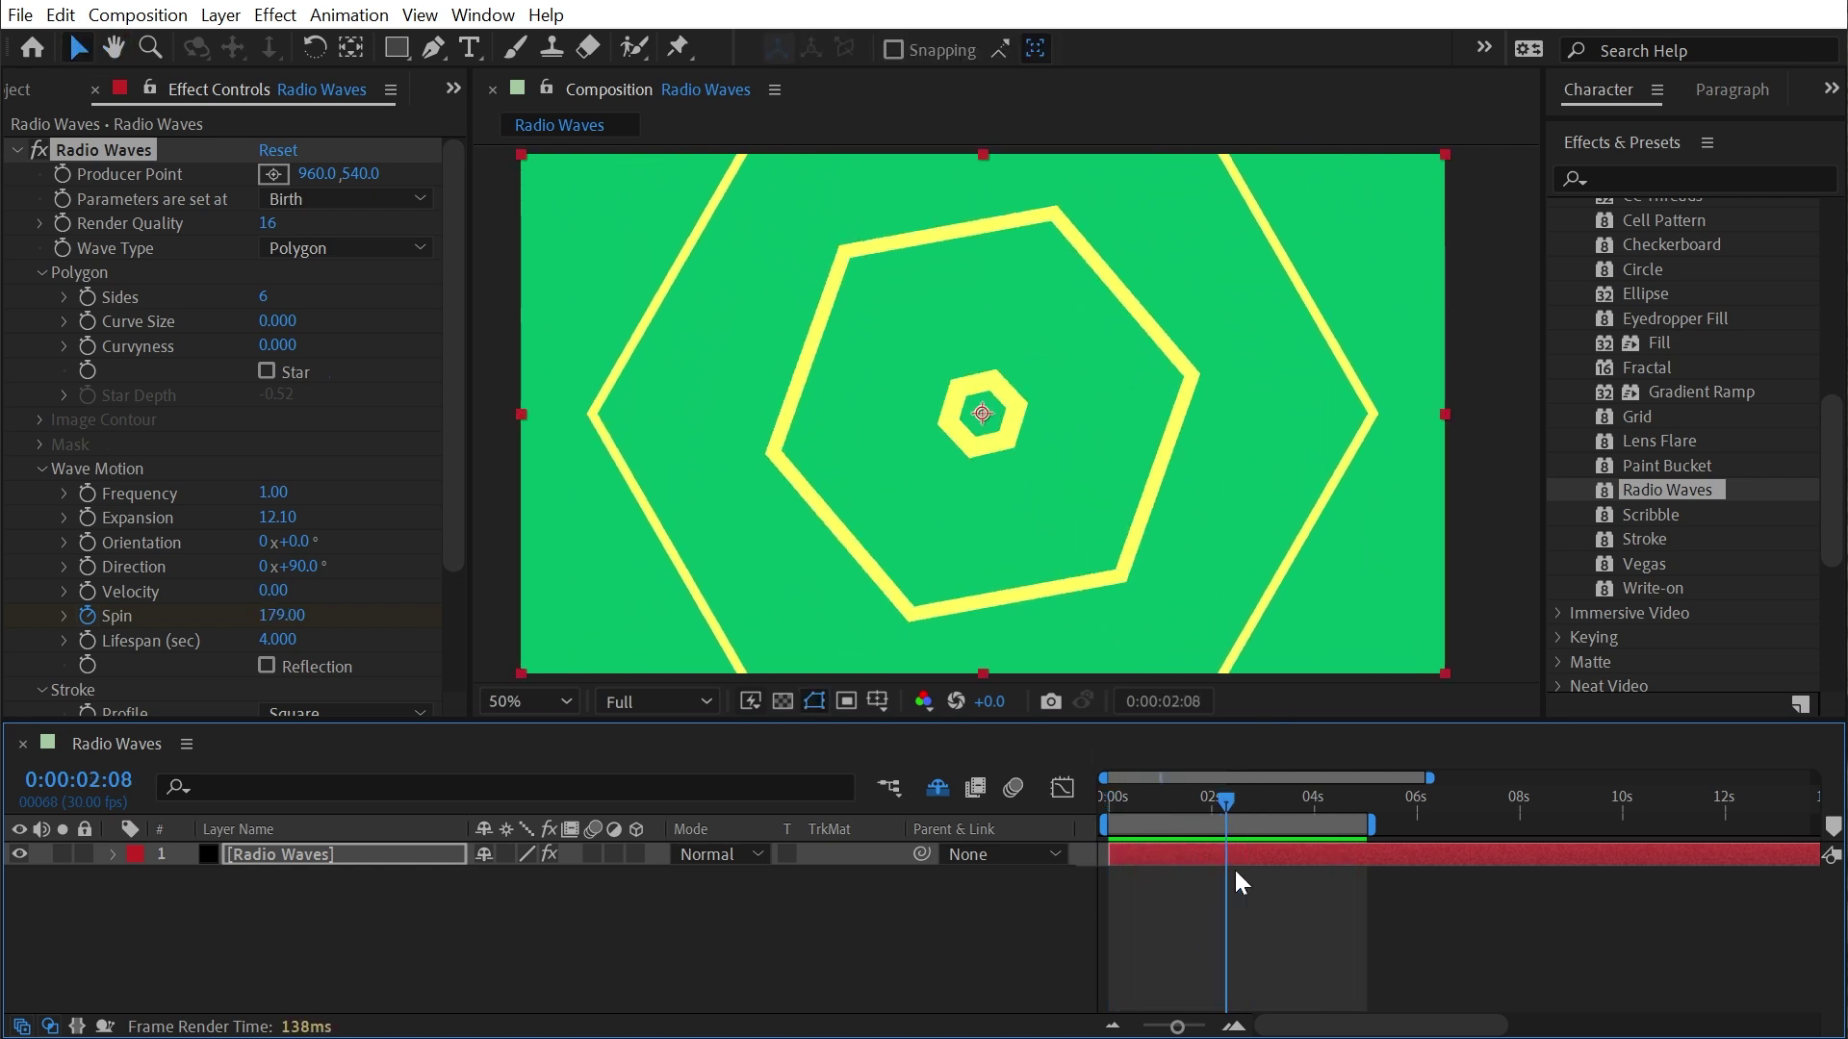
key("u")
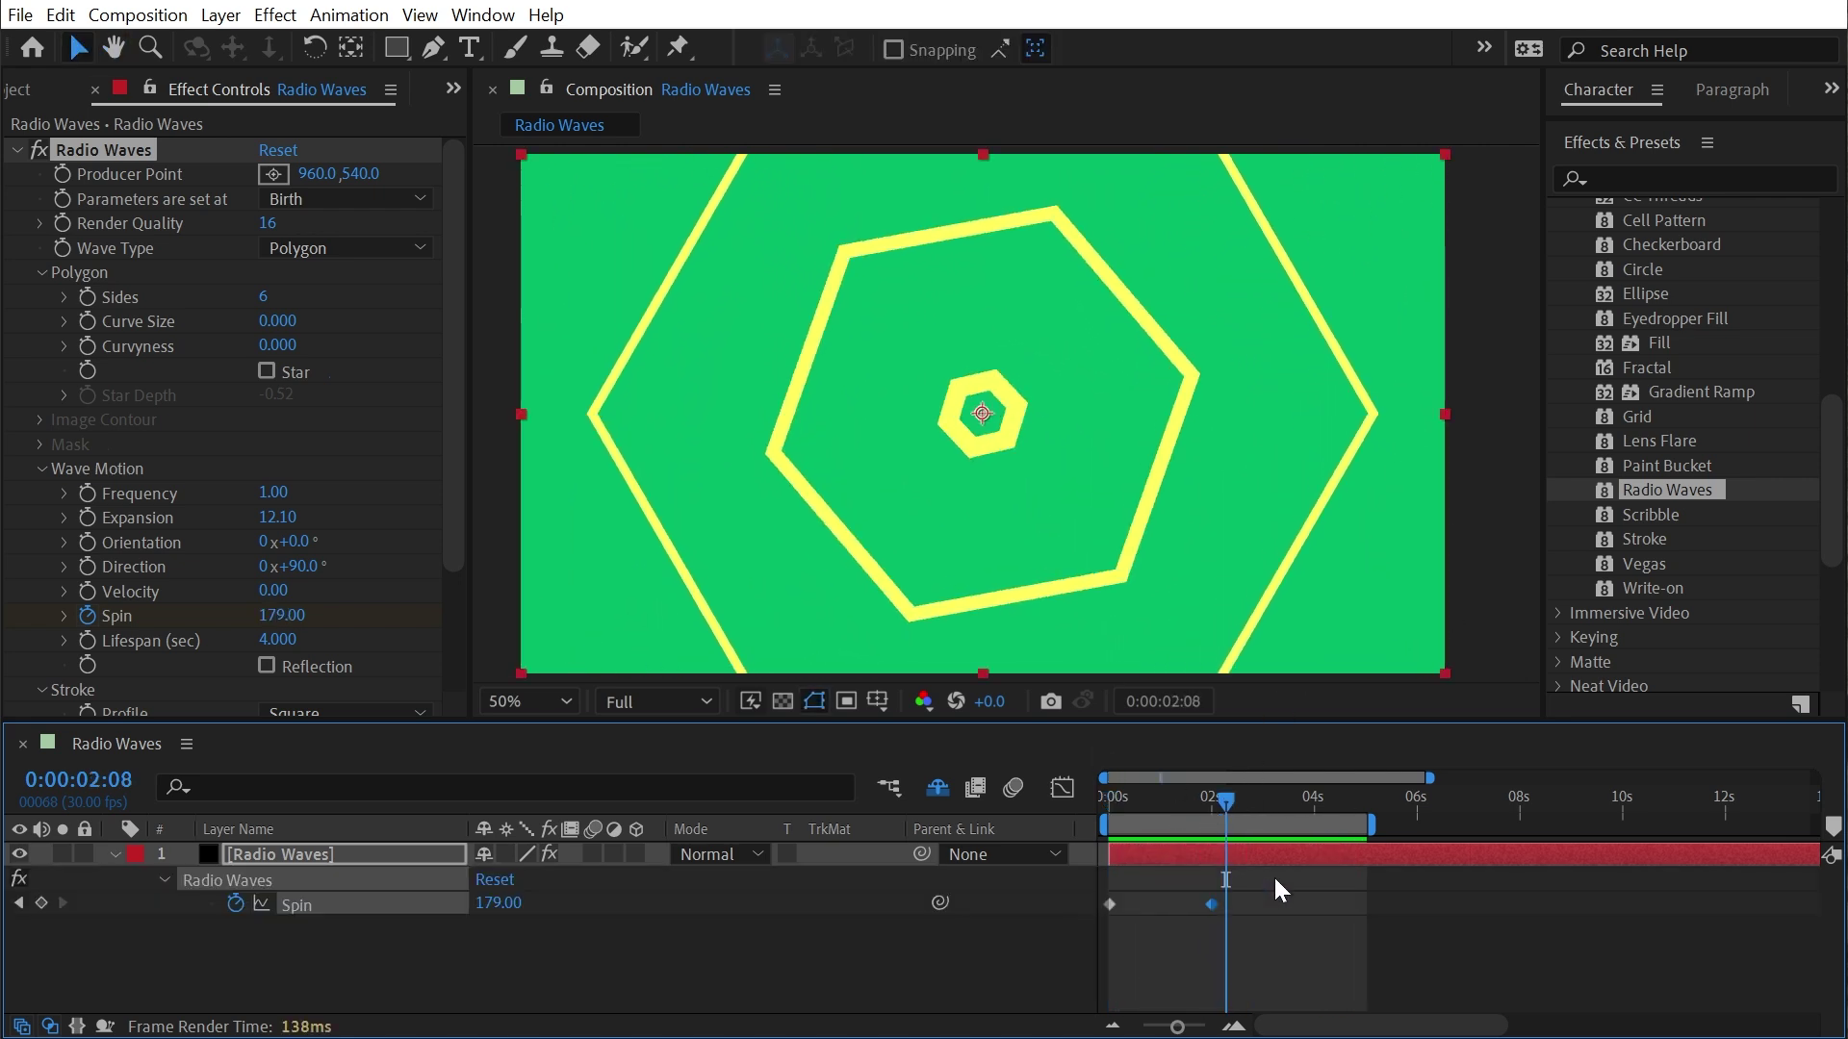
left_click(273, 493)
type("5")
key("Return")
left_click_drag(287, 516, 366, 511)
Set the waves' Lifespan to 2 seconds and the stroke's Start Width to 15.50
left_click(277, 640)
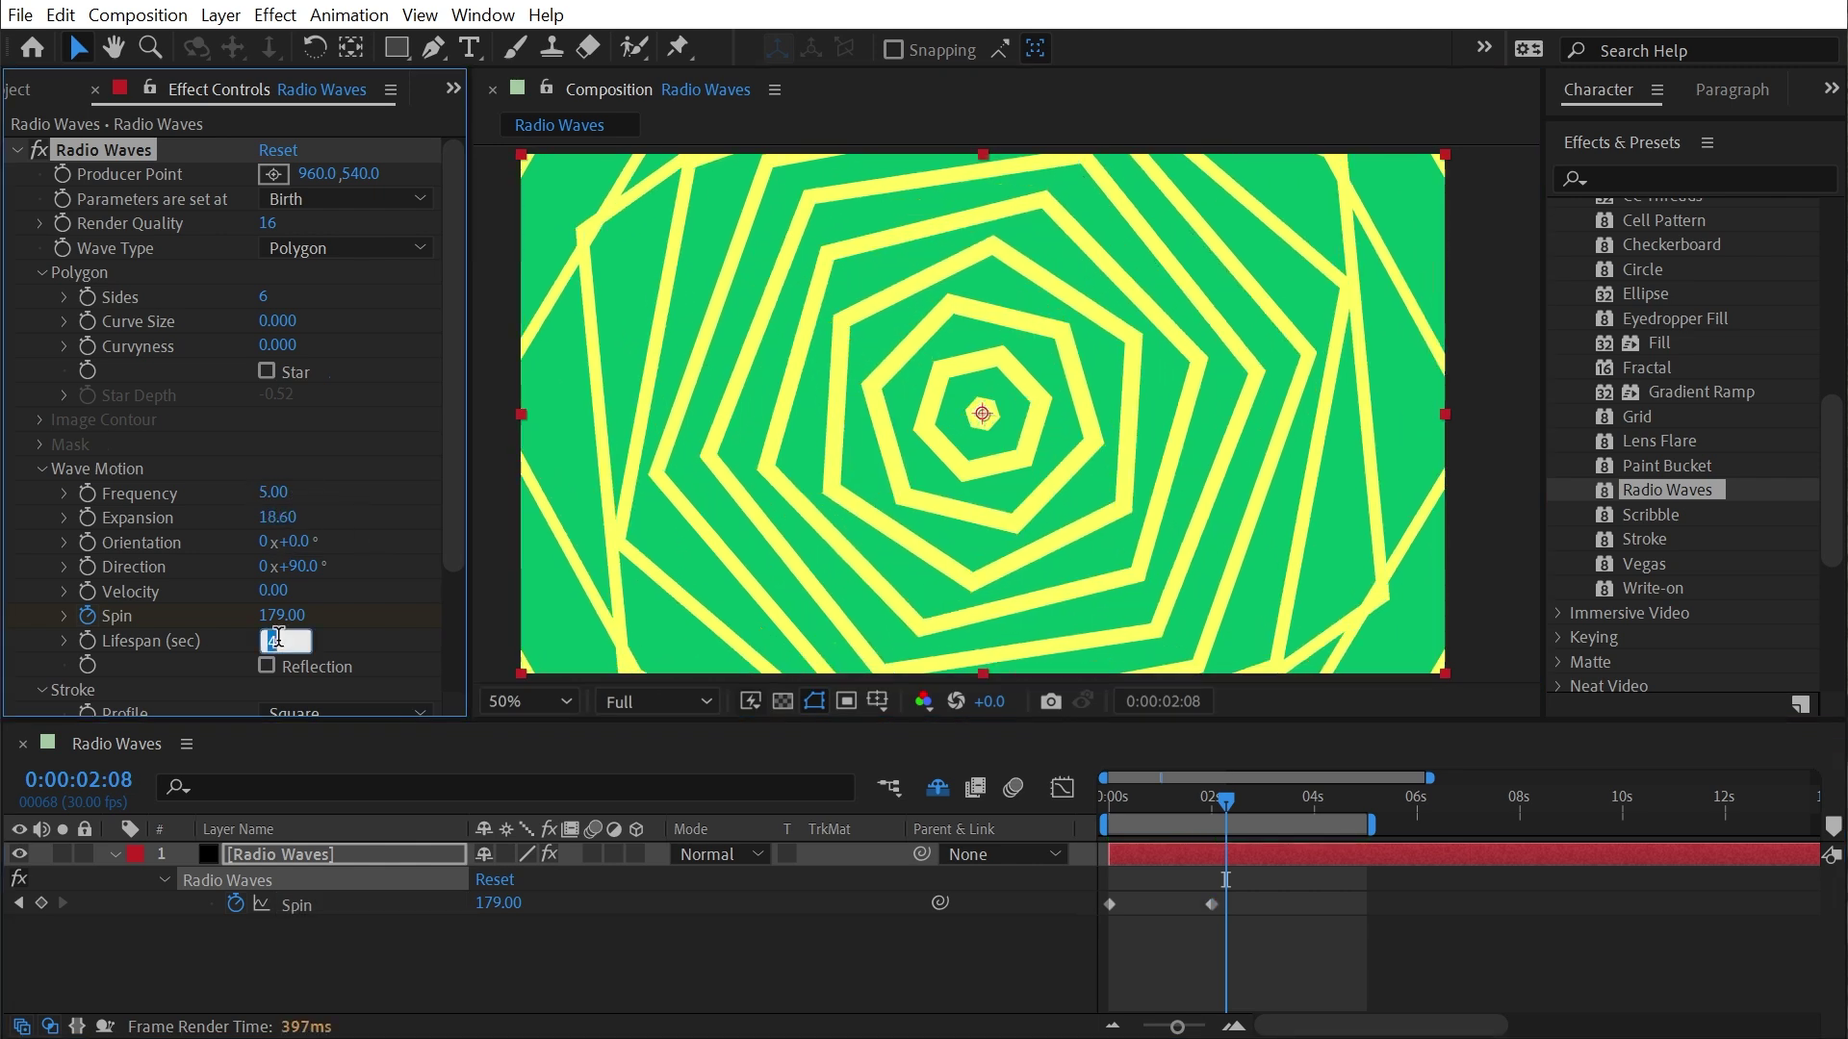
type("20")
key("Return")
scroll(308, 693, "down", 3)
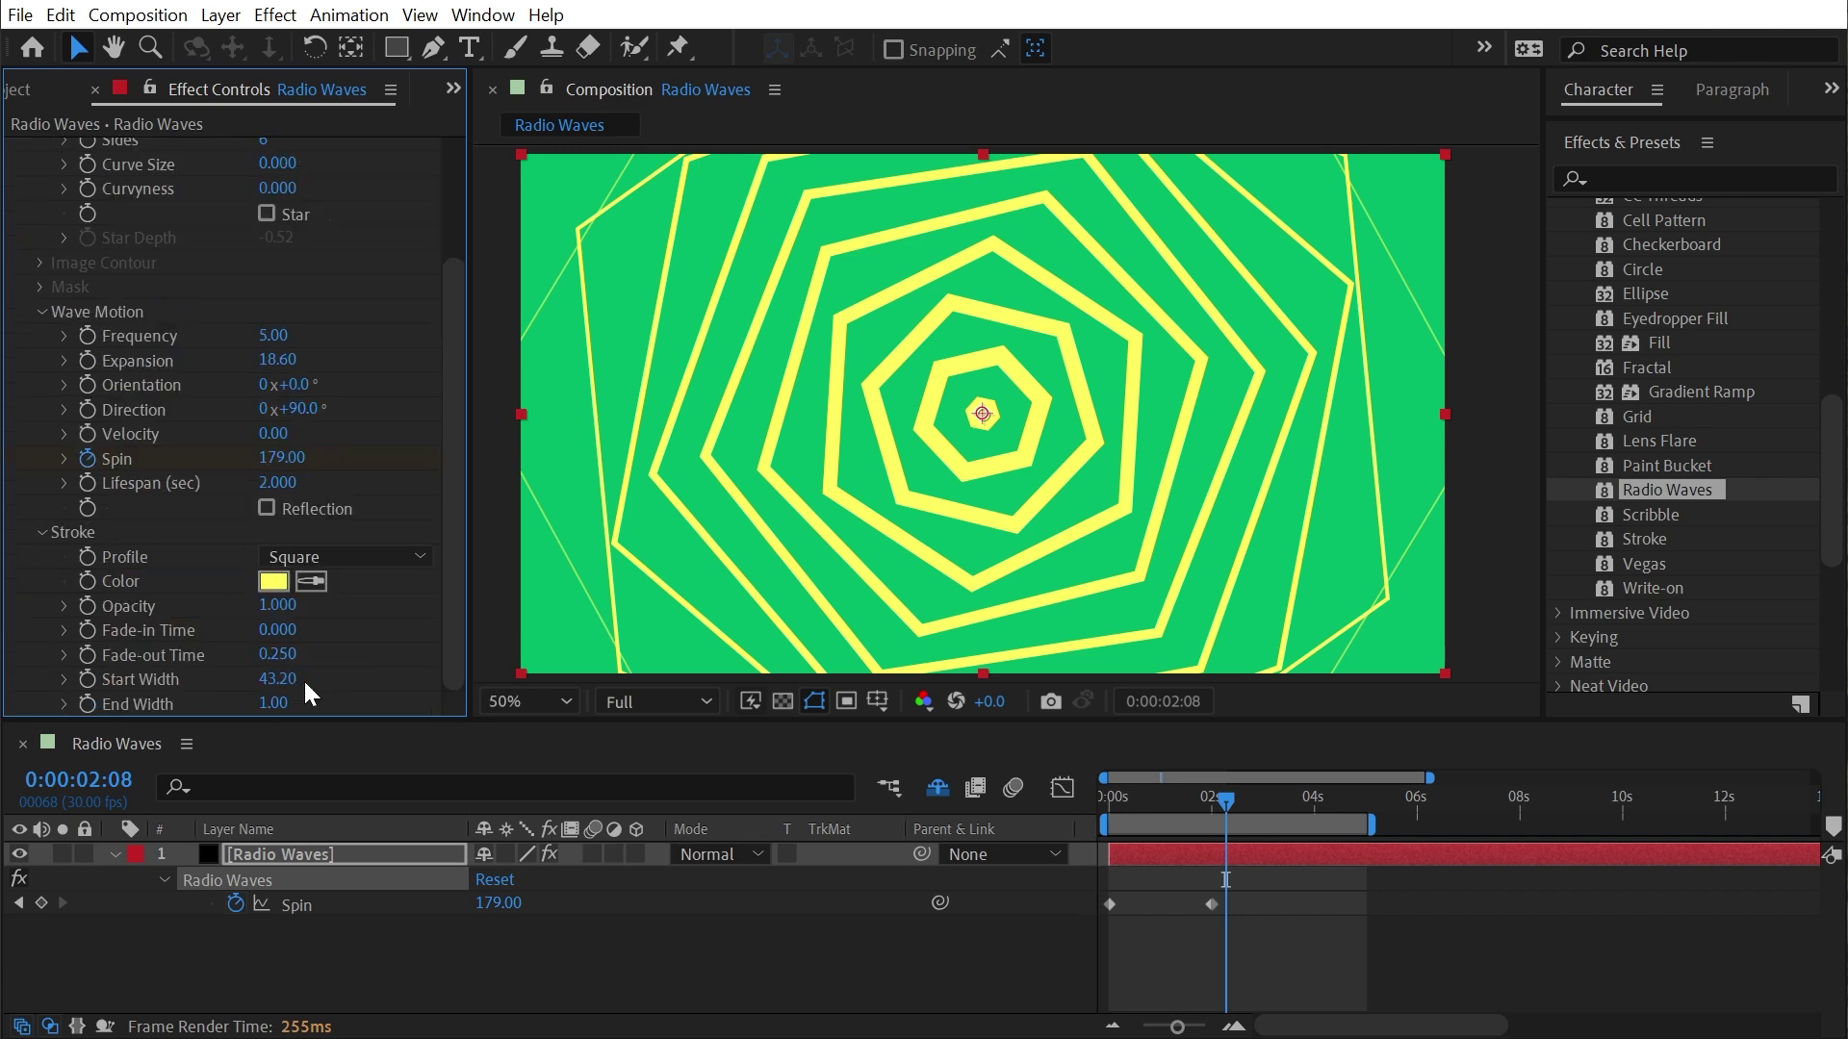
left_click_drag(147, 691, 34, 714)
Move the second Spin keyframe to about 4 seconds and preview the spinning hexagon waves from the start
left_click(1138, 799)
left_click_drag(1212, 905, 1320, 905)
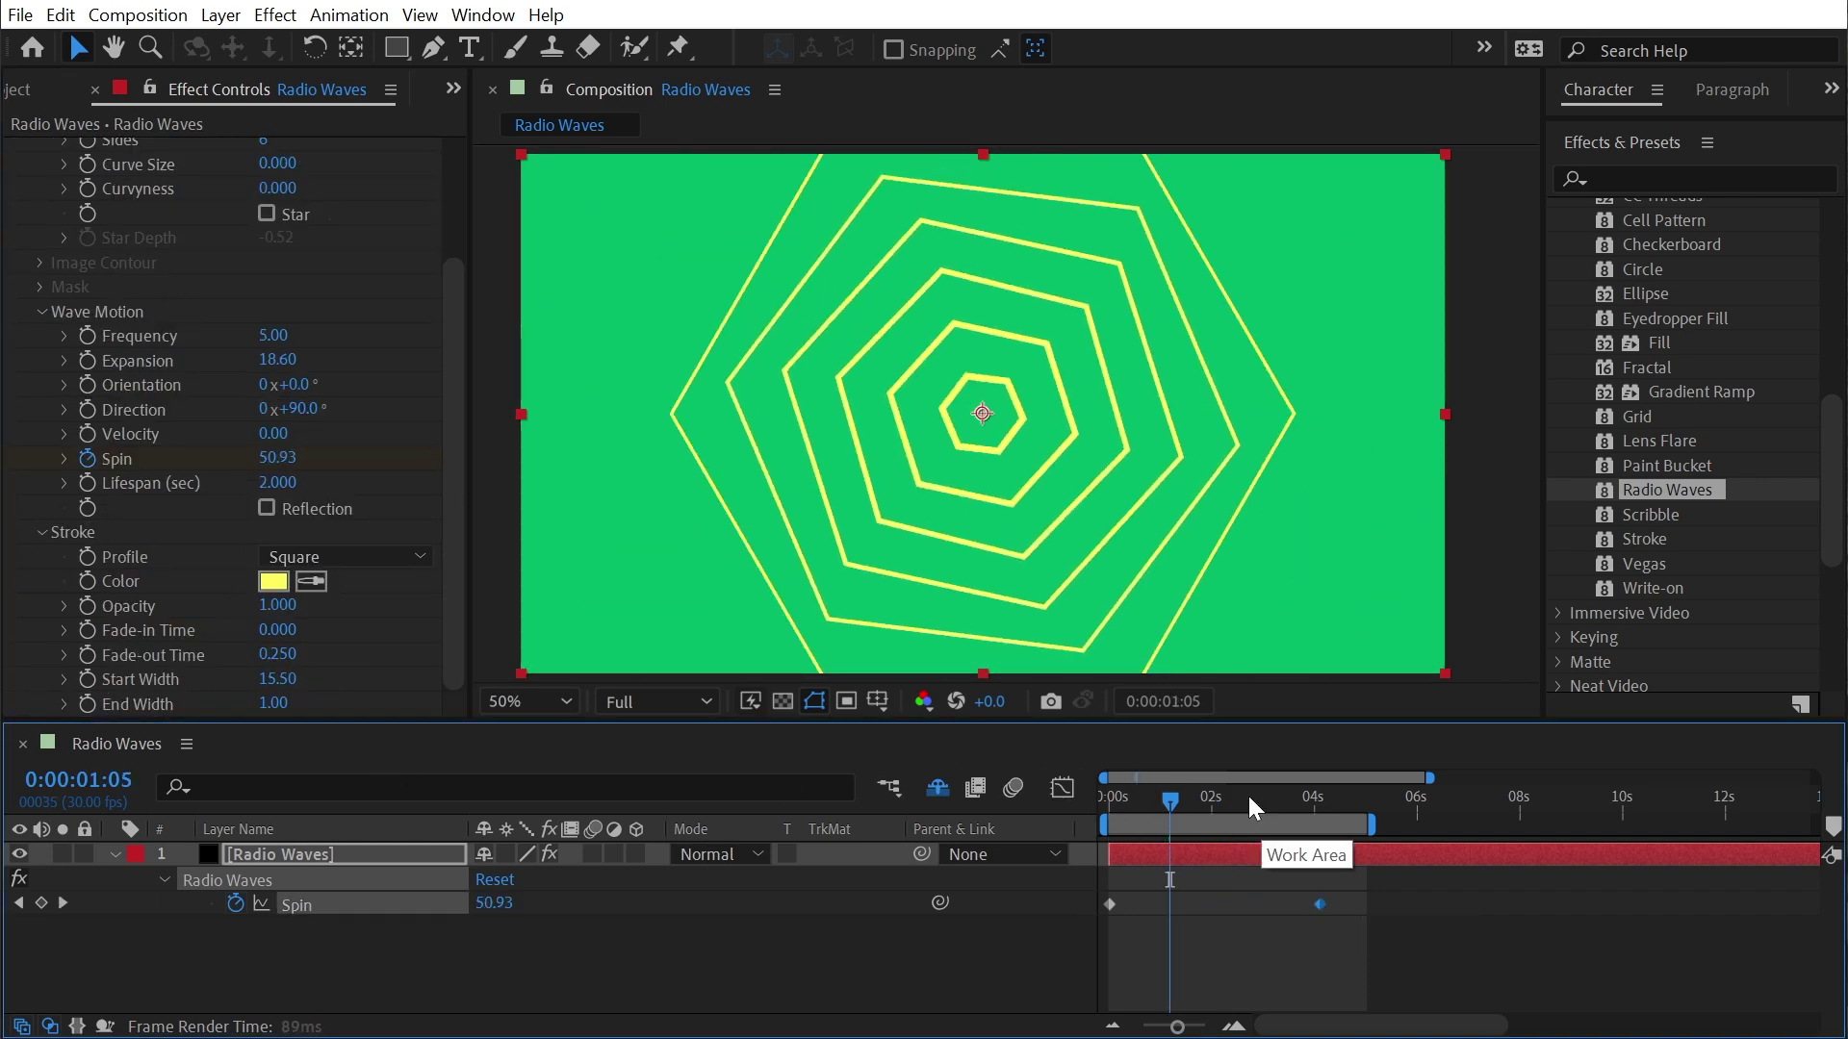
key("Home")
key("space")
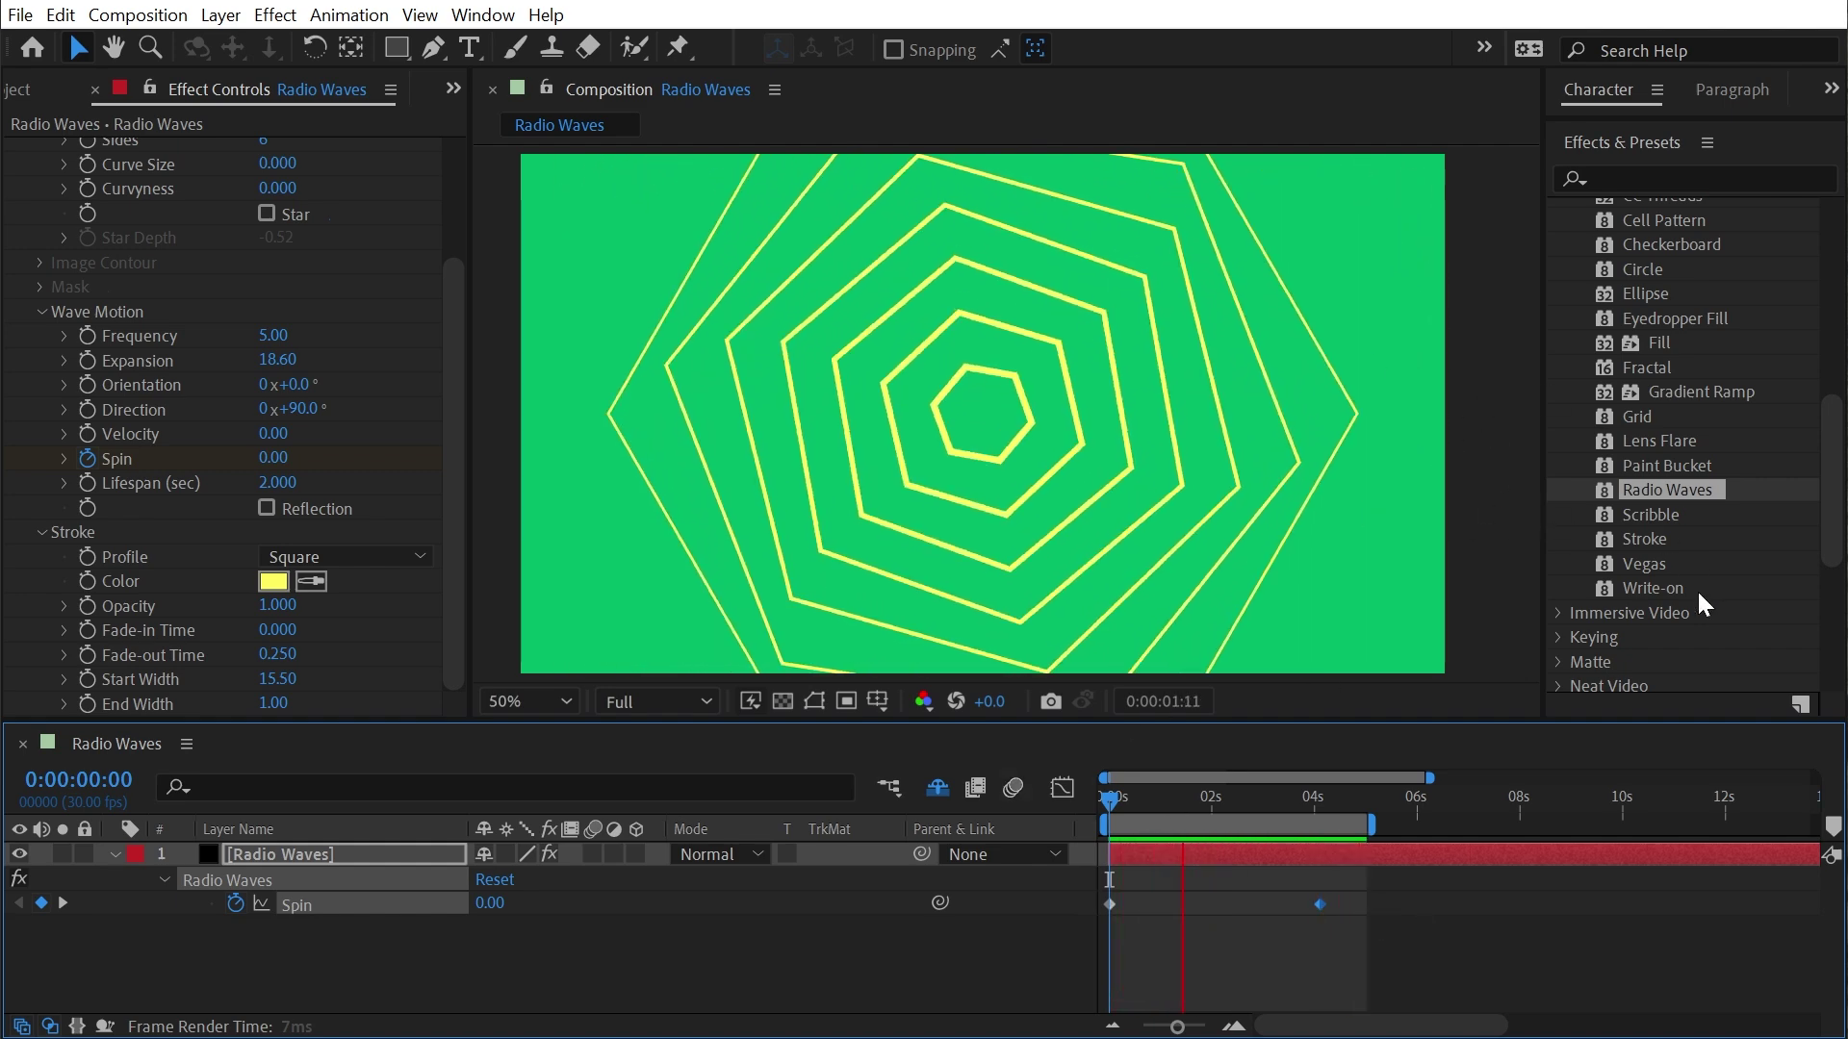
scroll(380, 296, "up", 3)
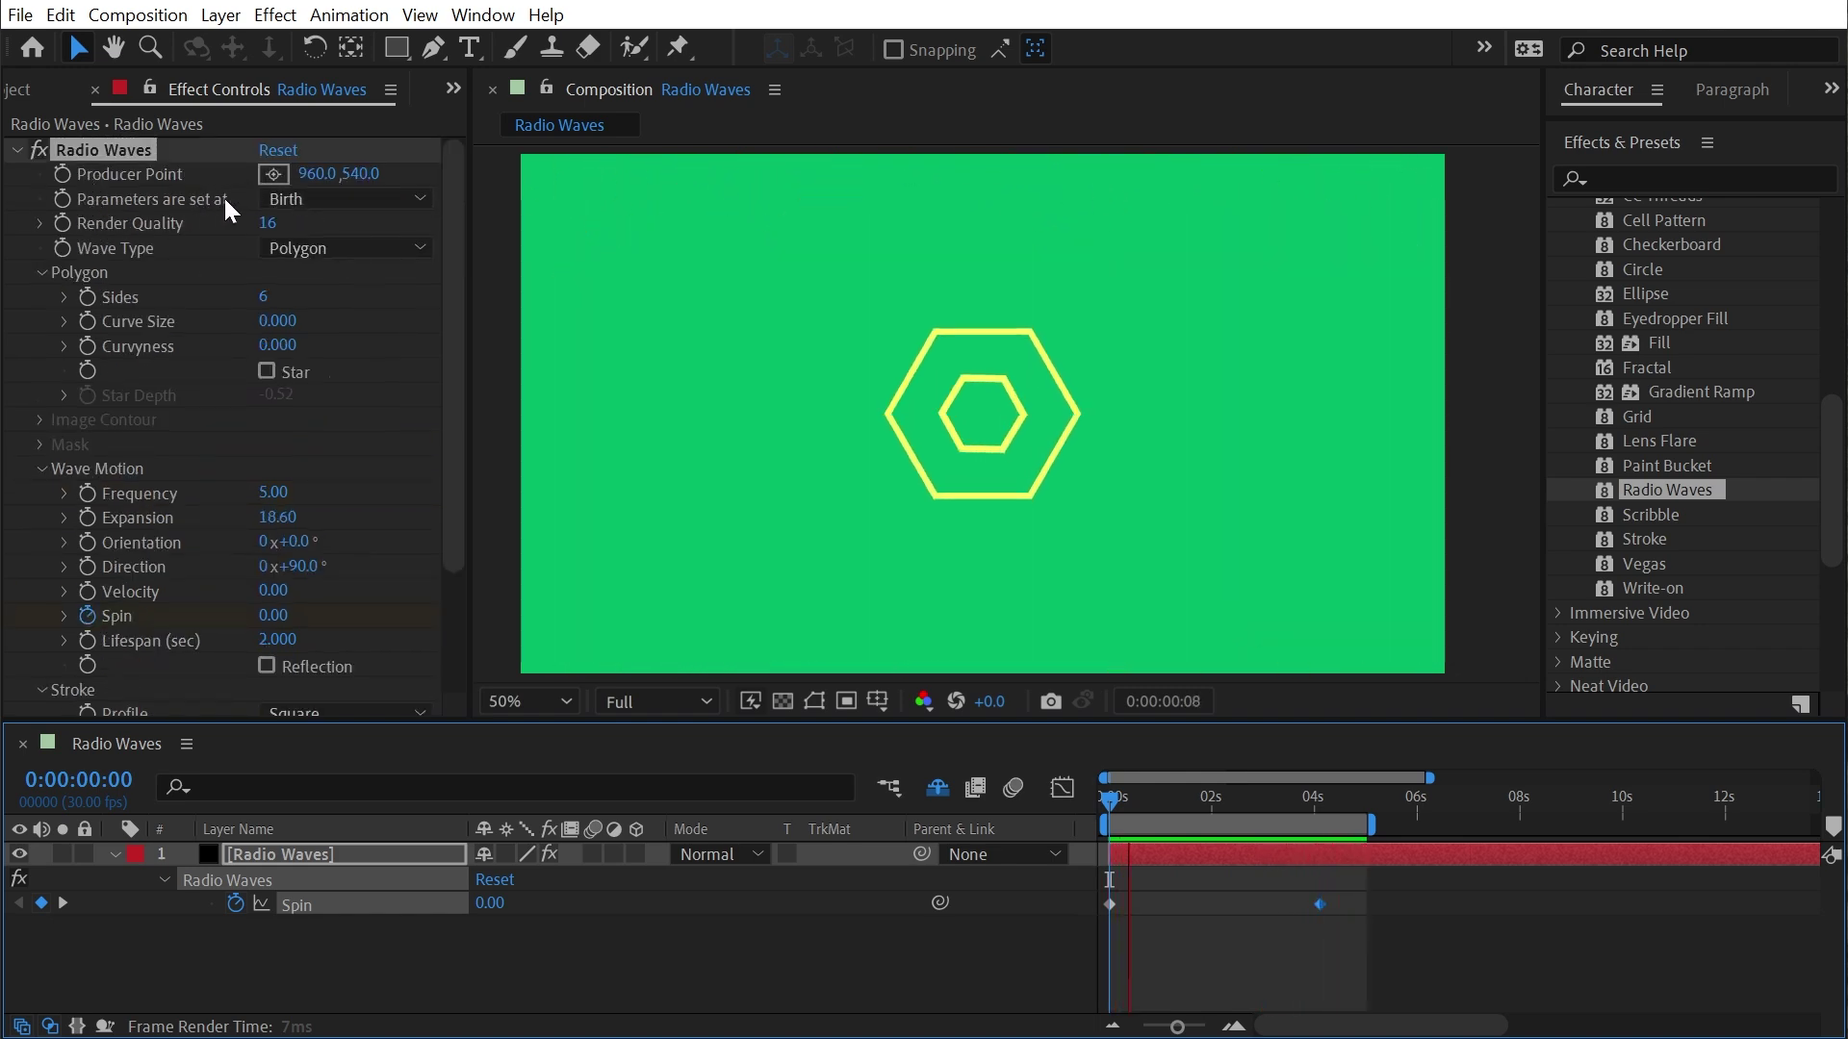
left_click(1186, 801)
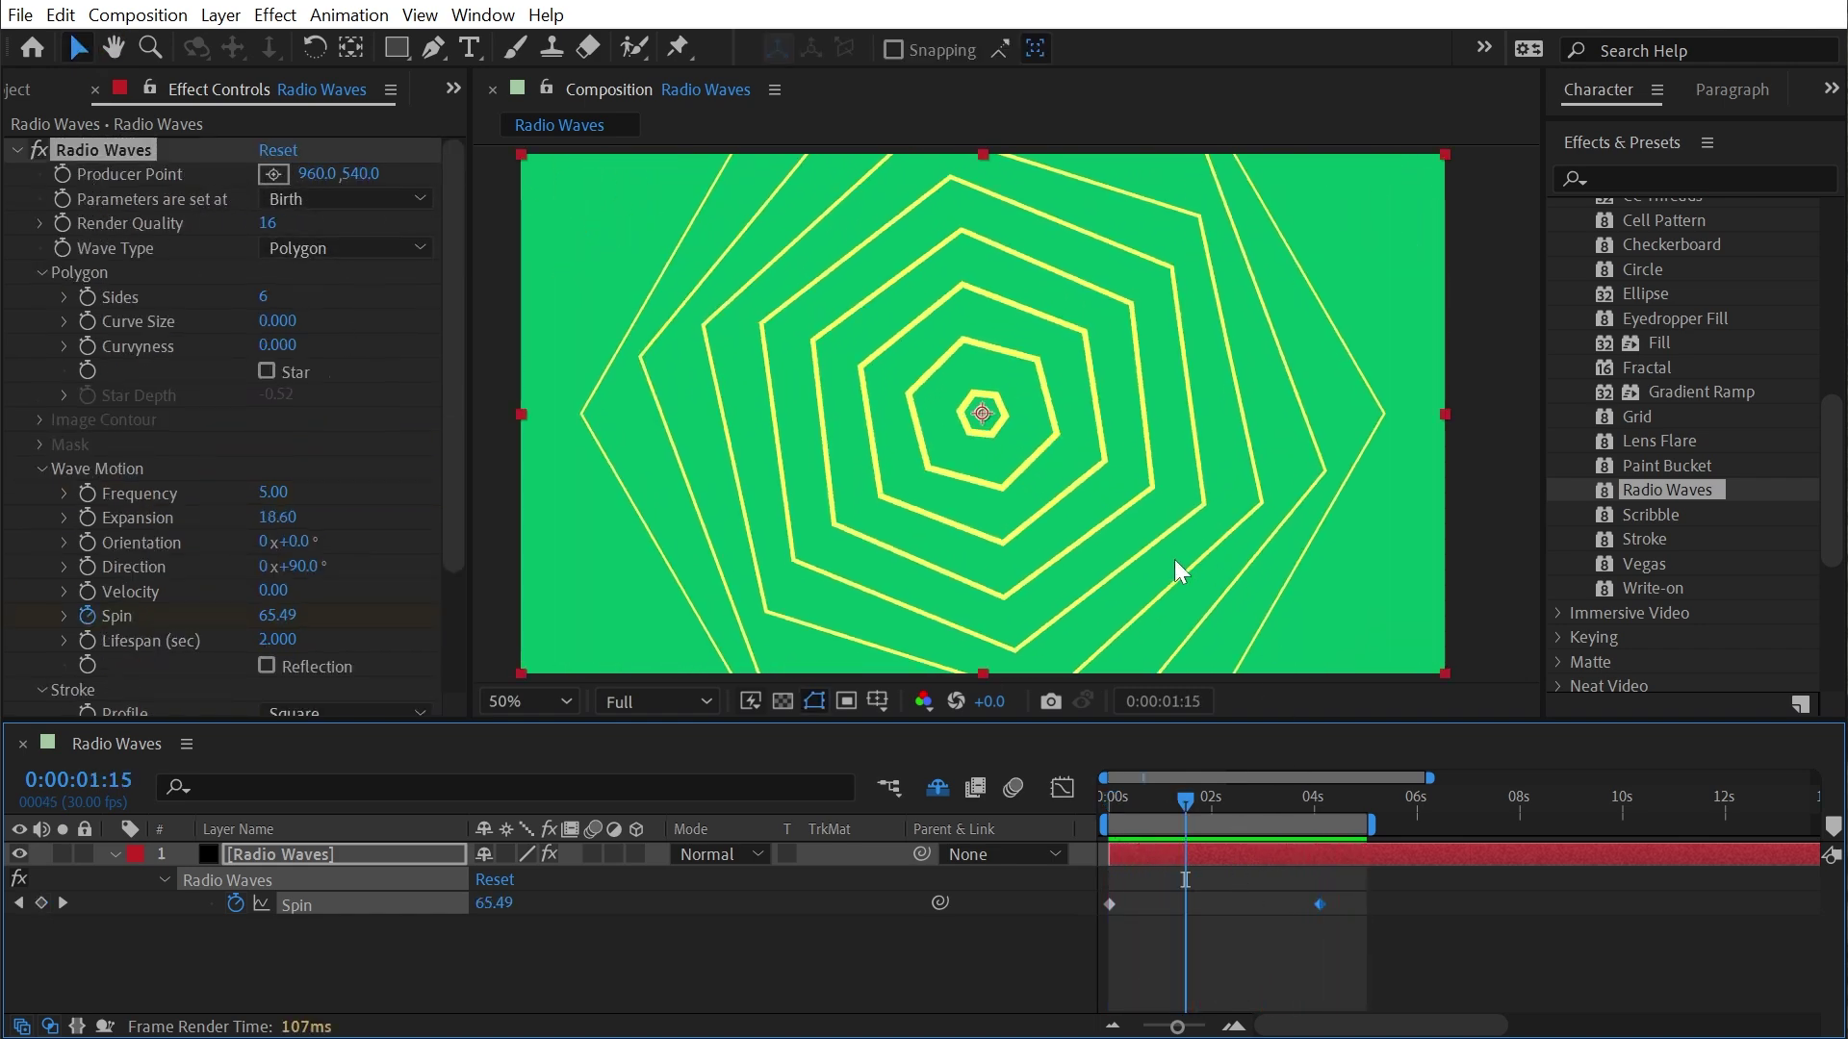
mouse_move(1186, 801)
left_mouse_down()
mouse_move(1153, 800)
mouse_move(1176, 800)
left_mouse_up()
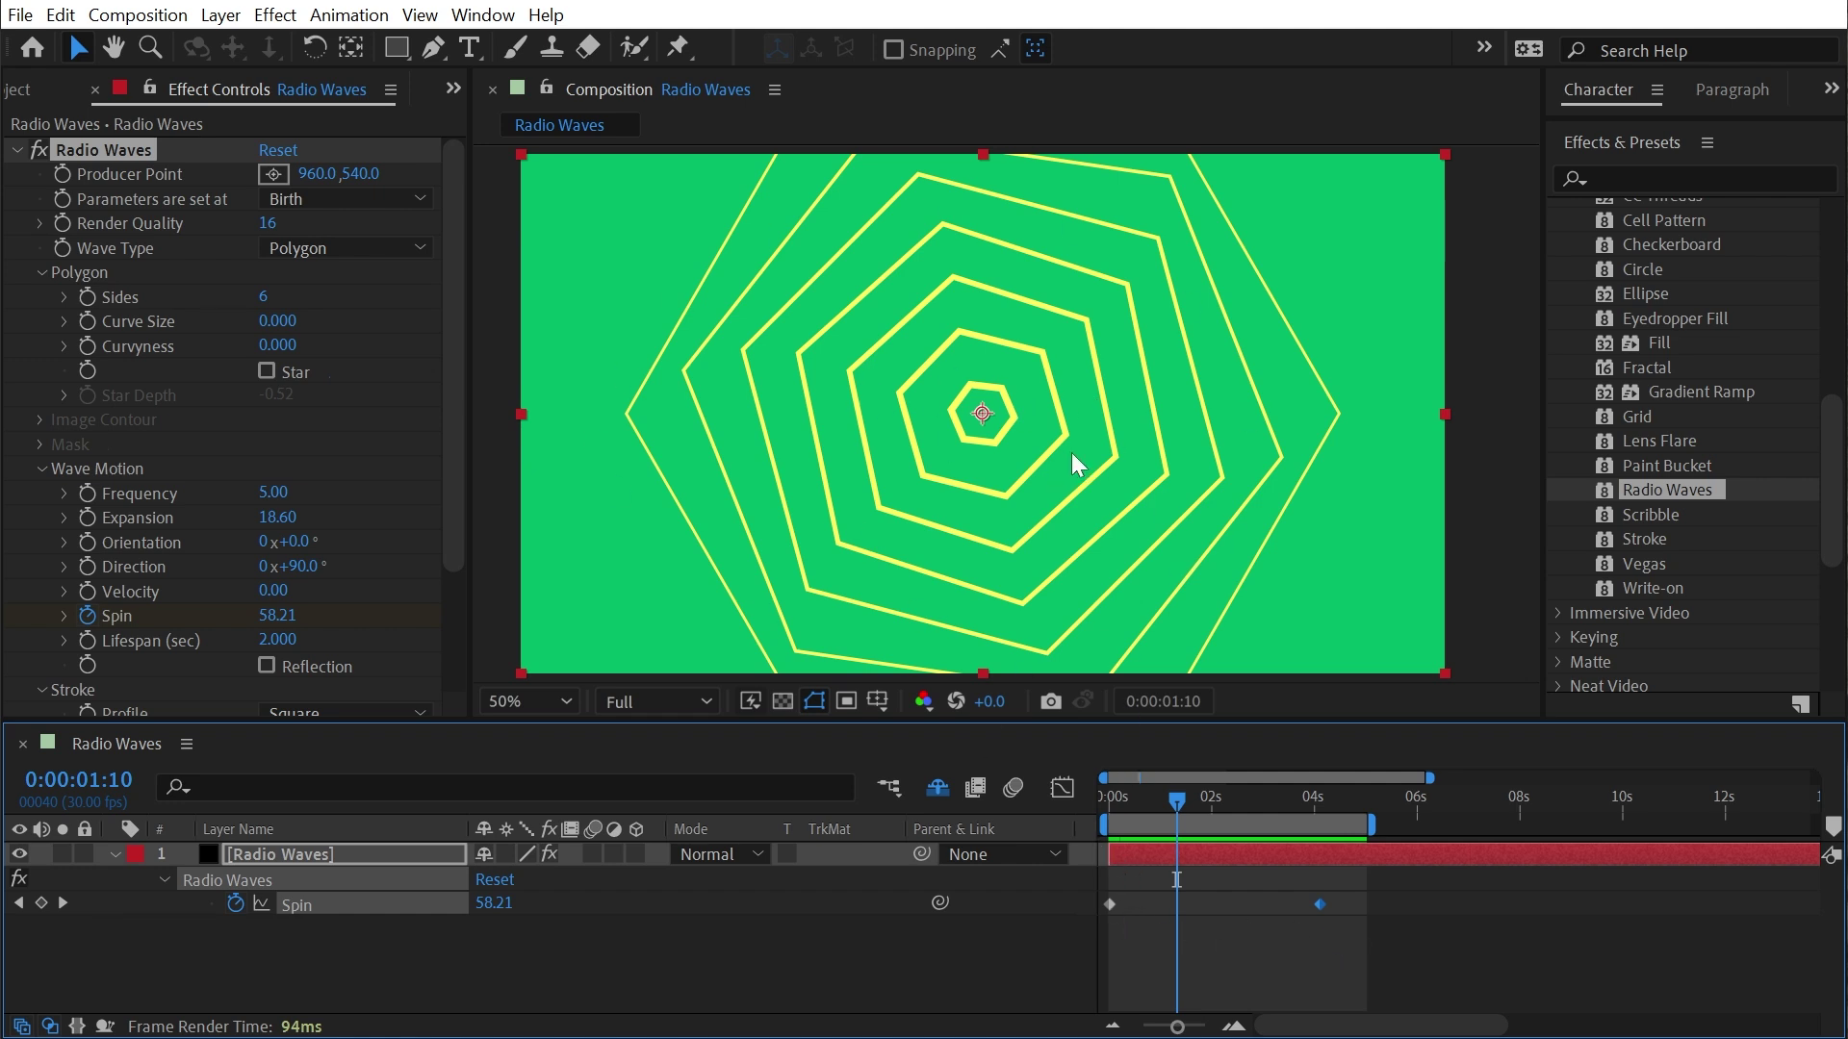
Try setting the parameters at Each Frame, preview the spinning hexagons, and switch back to Birth
left_click(286, 200)
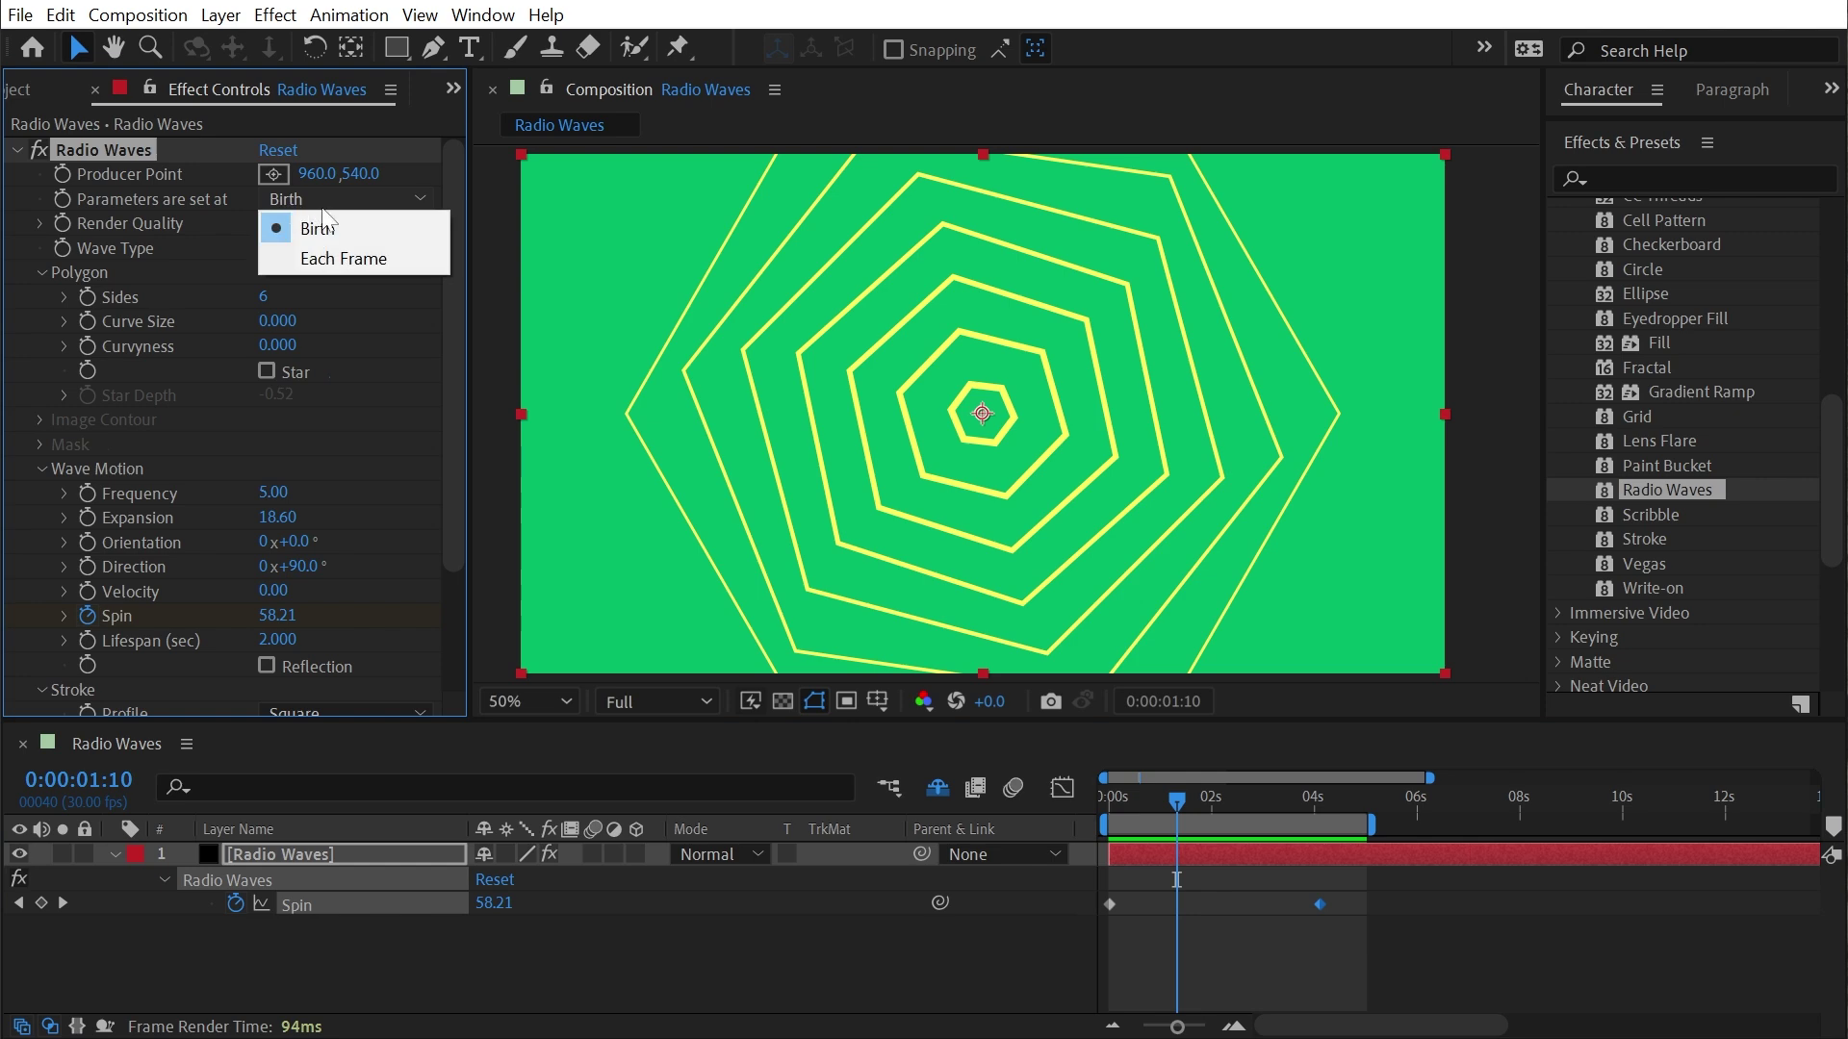
left_click(376, 259)
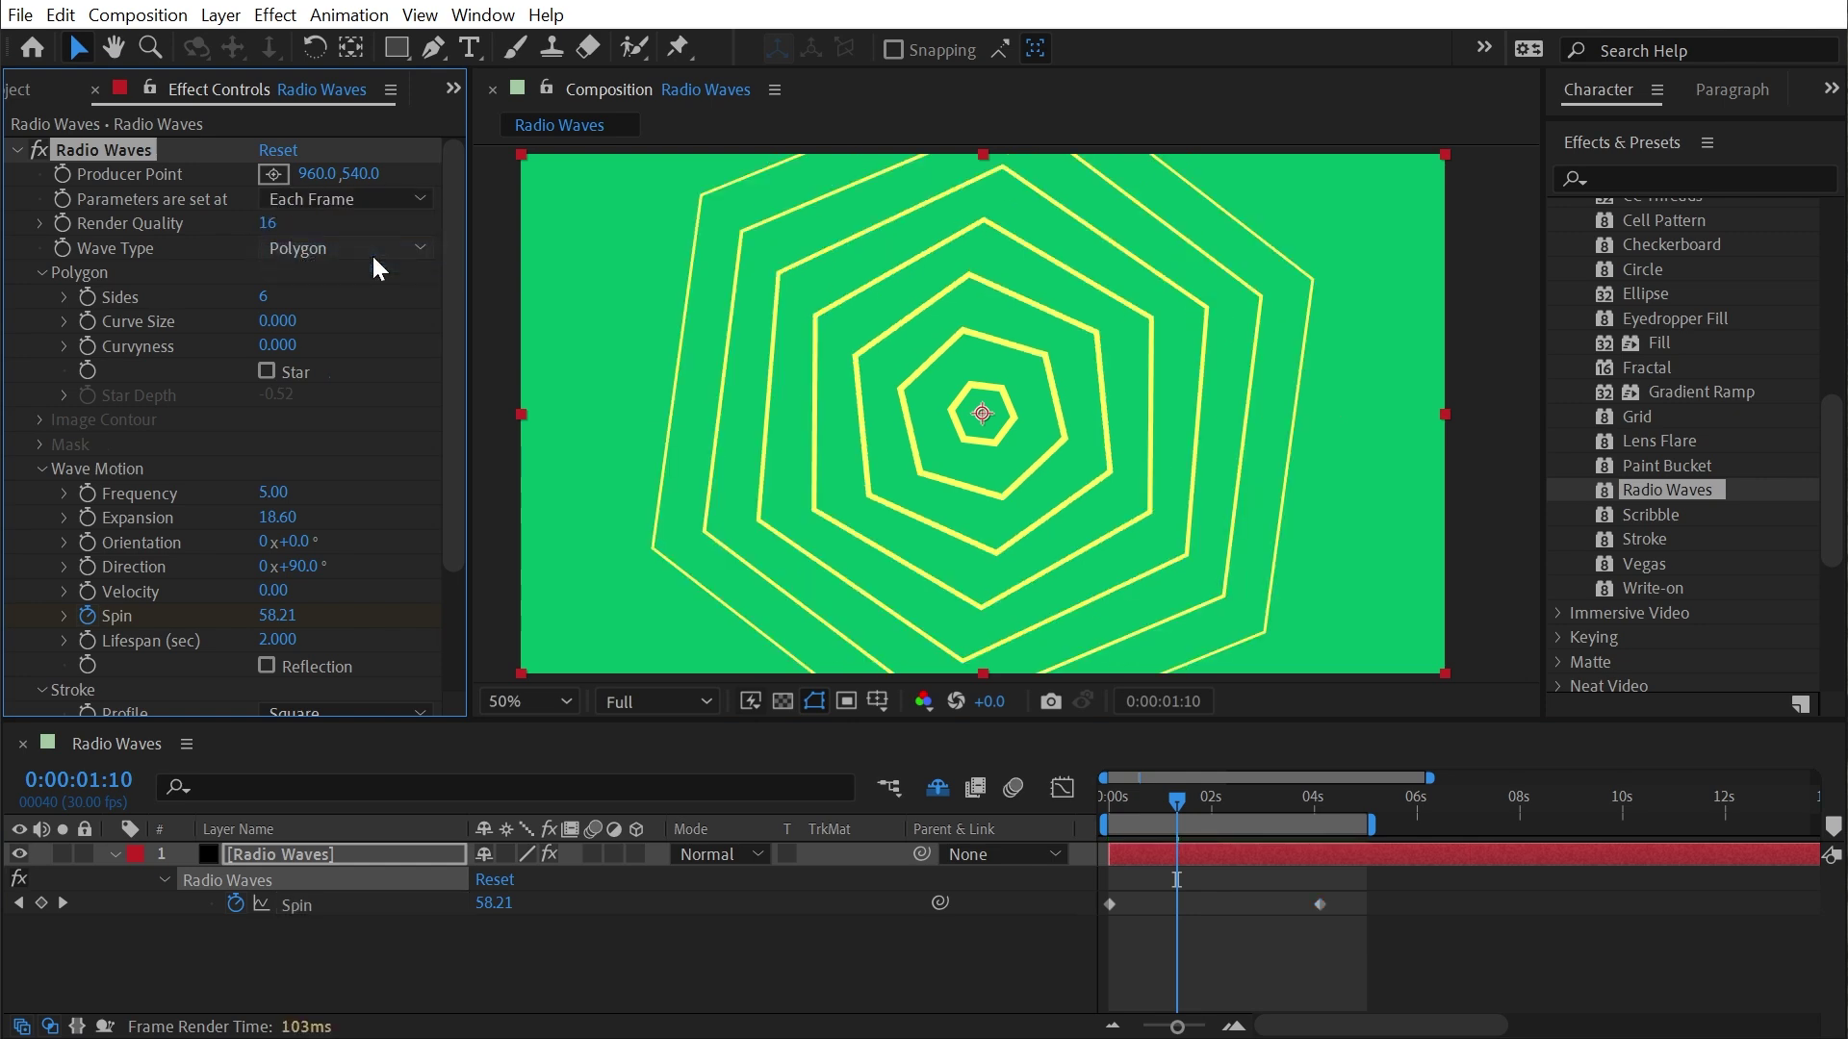
left_click(1113, 795)
key("space")
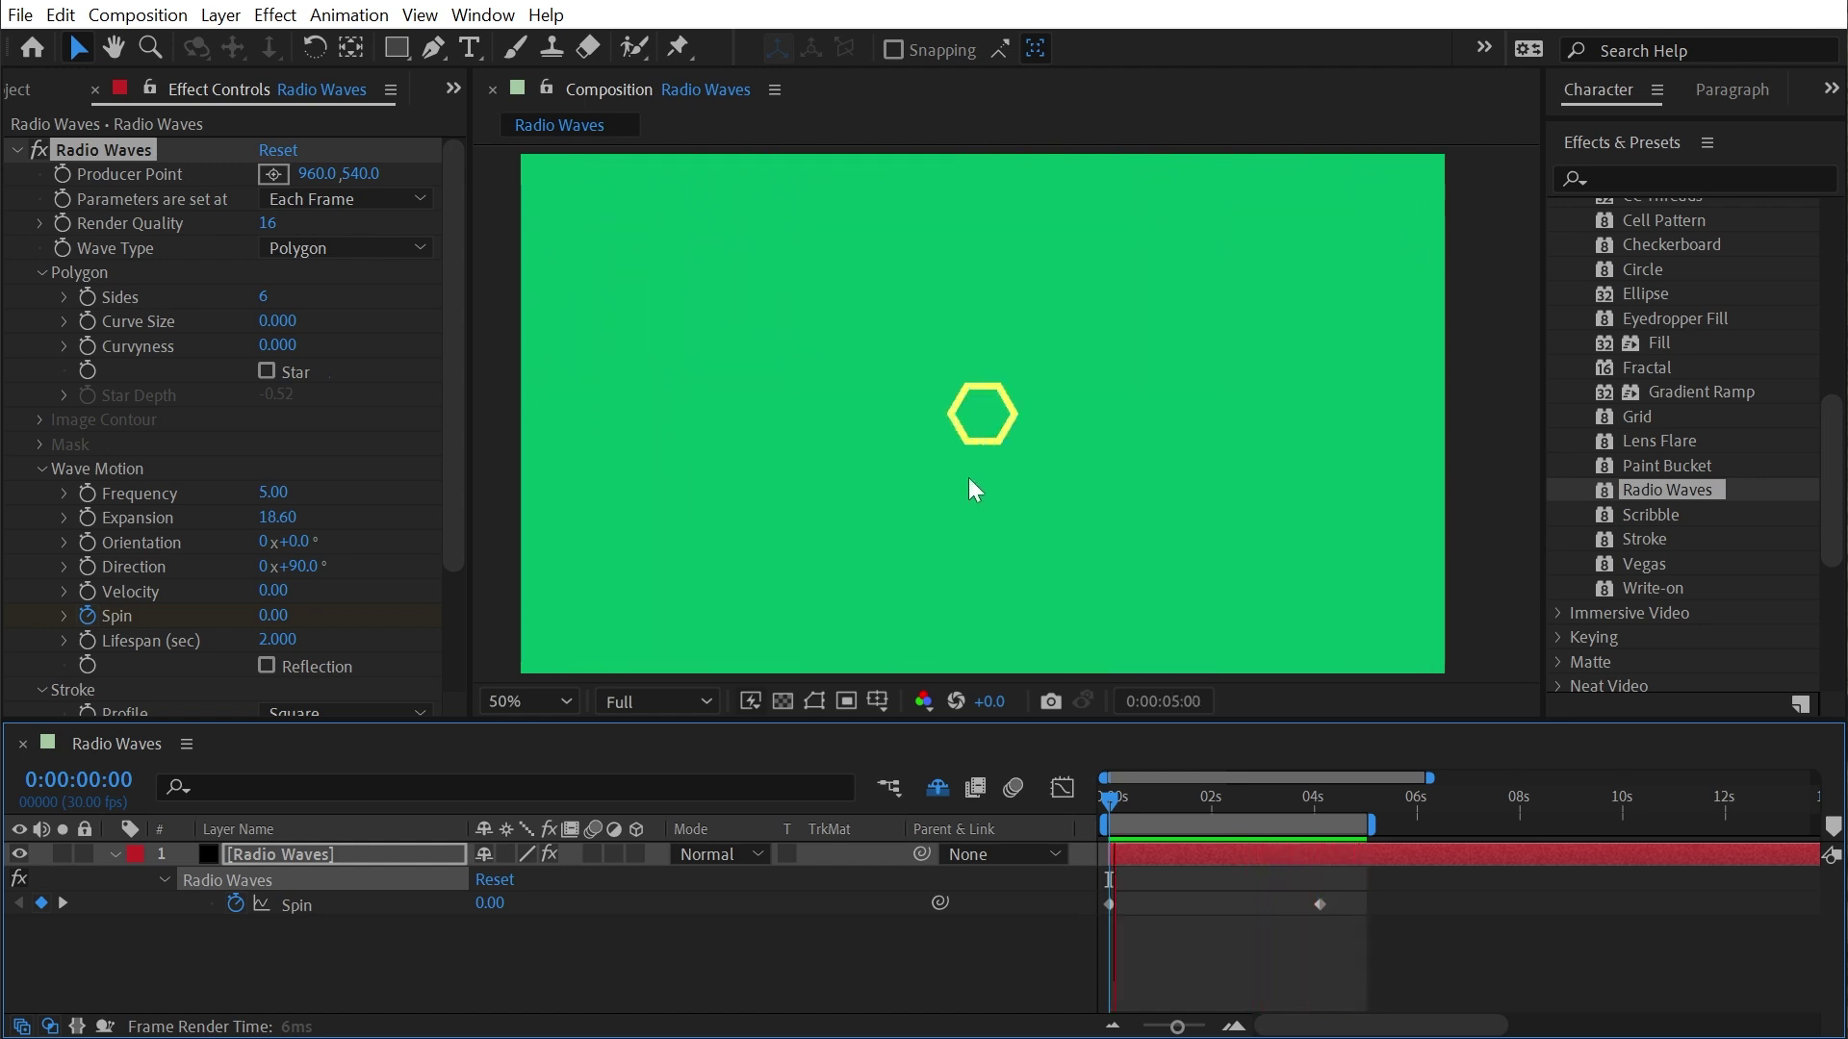
key("space")
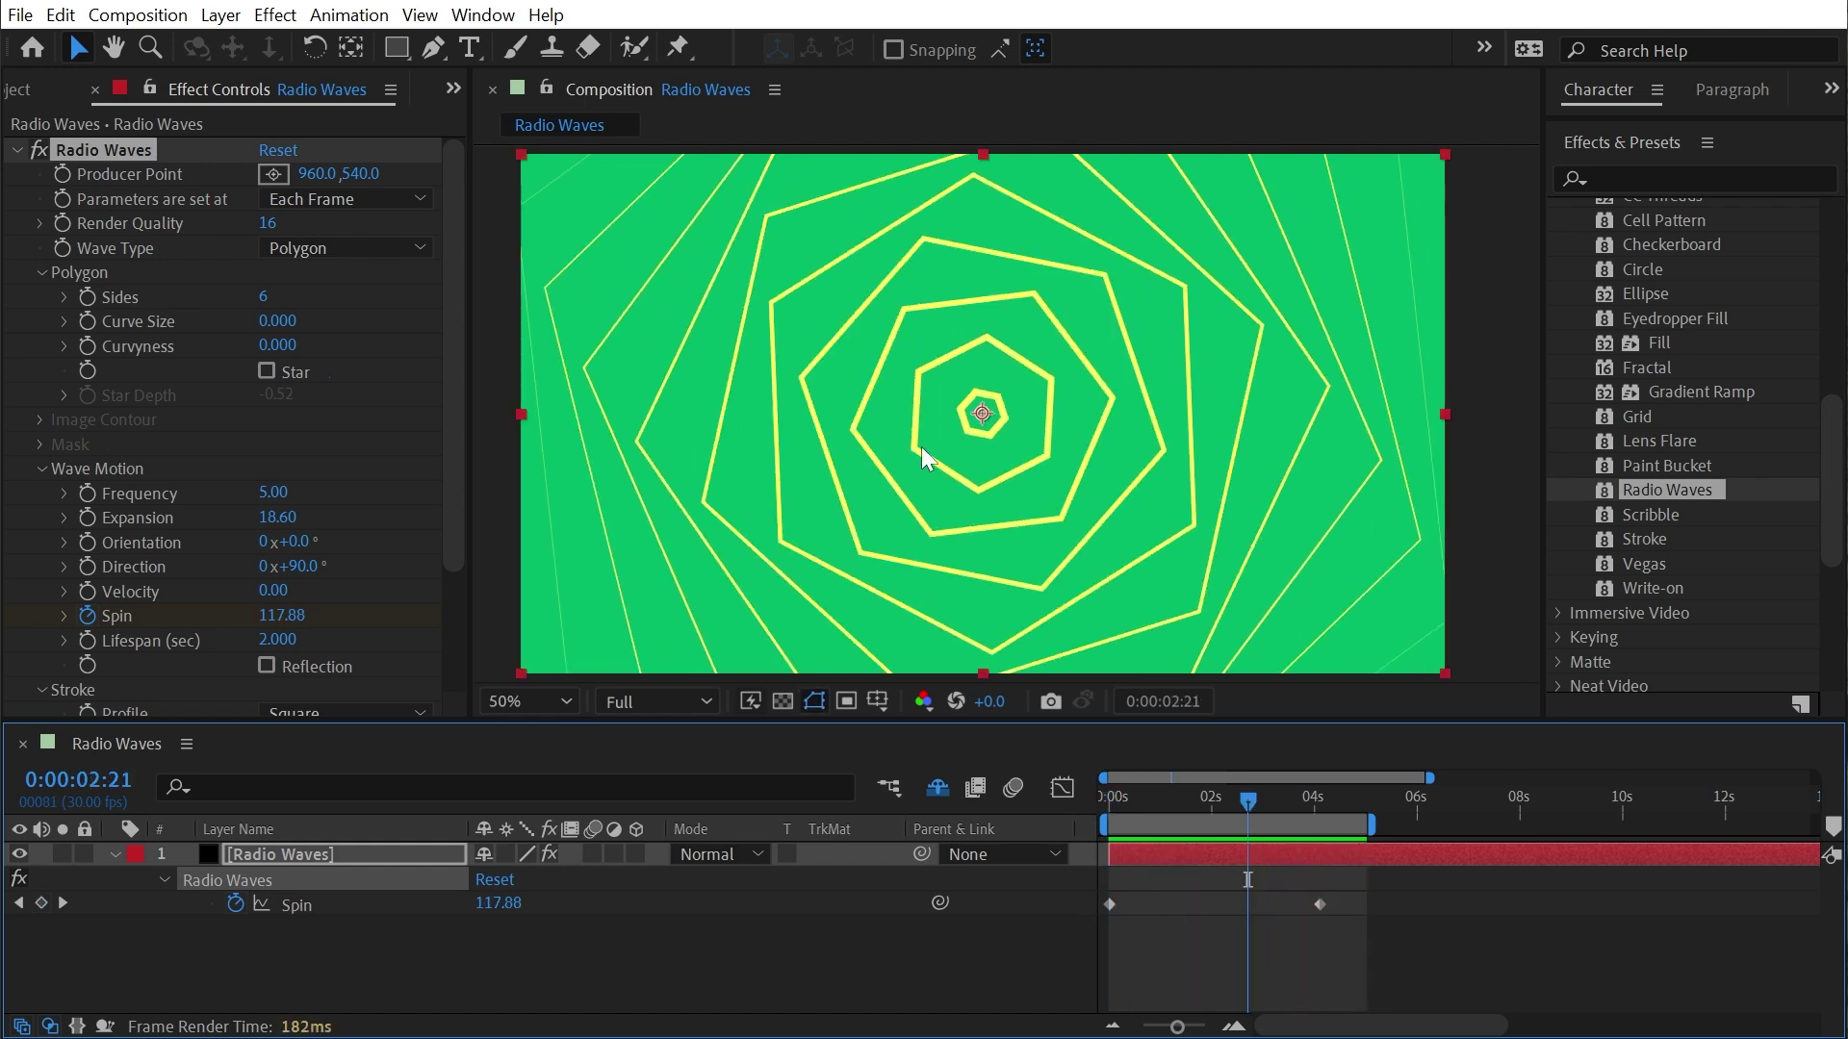
left_click(344, 198)
left_click(299, 227)
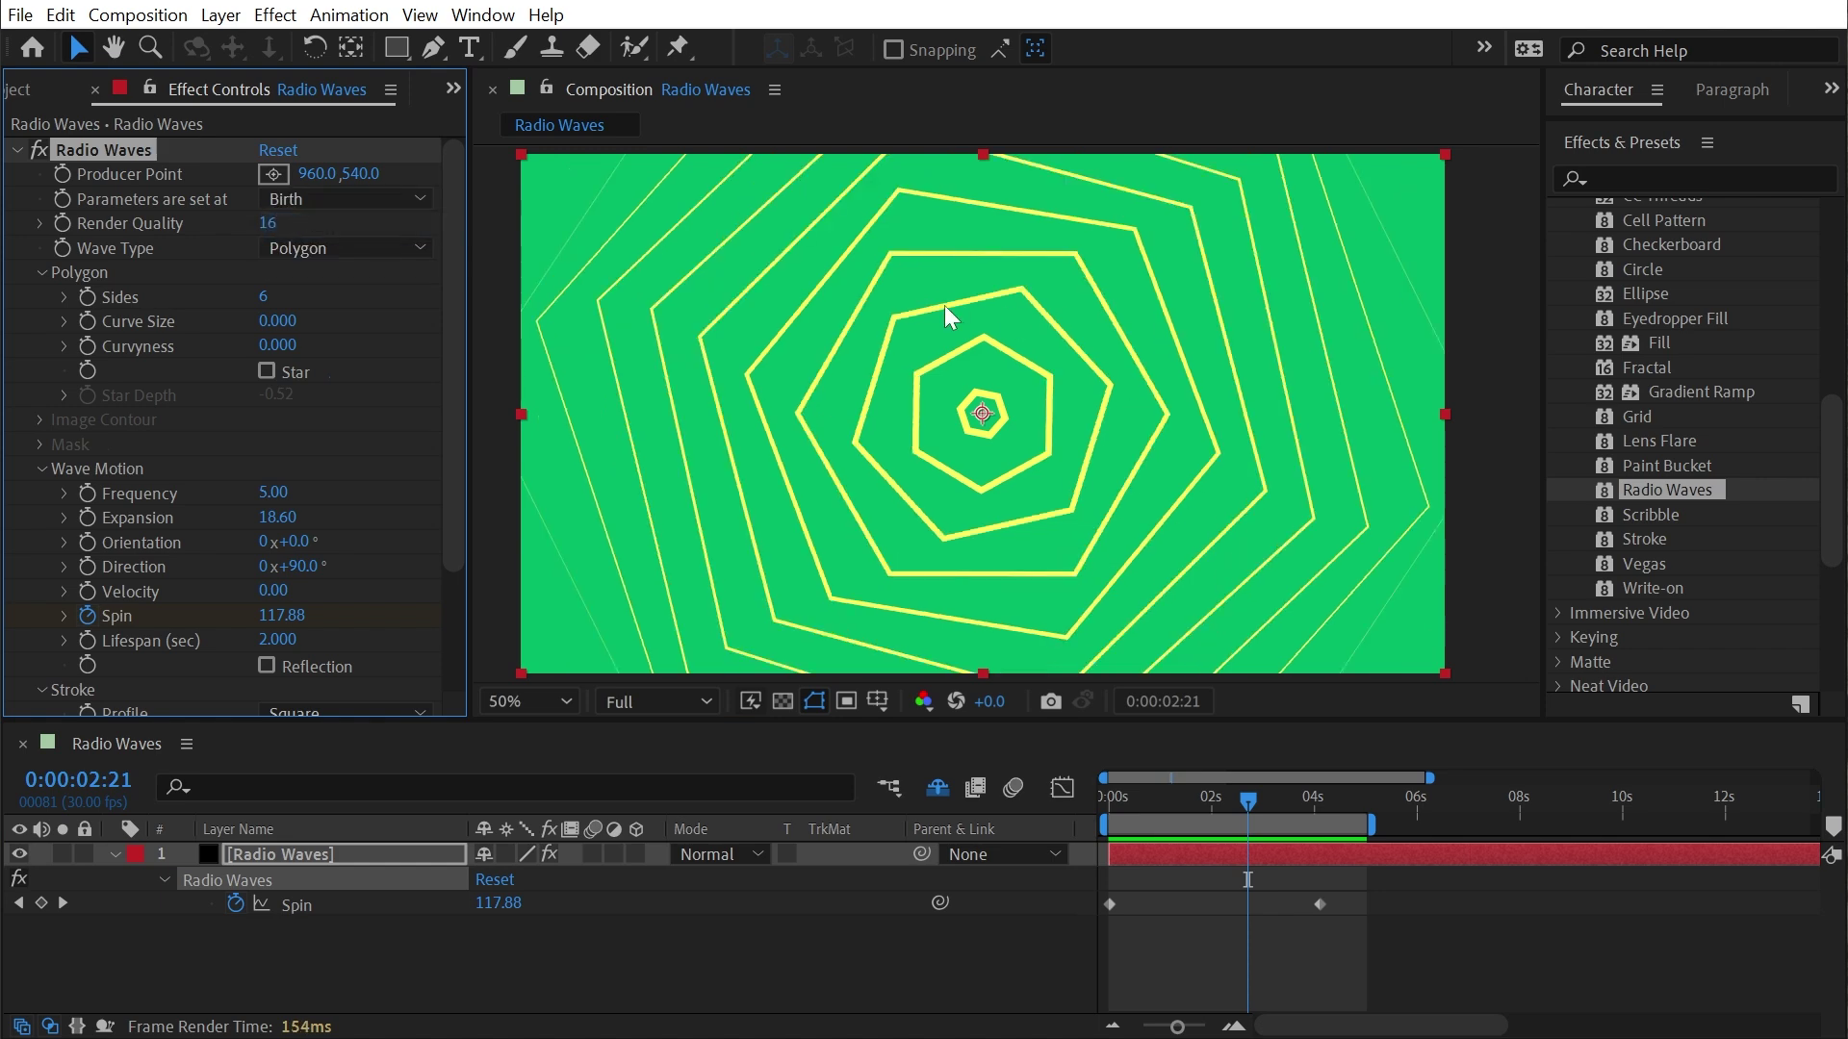
Animate the stroke Color from yellow at 0:00:00:00 to light cyan at 0:00:04:03
scroll(141, 462, "down", 3)
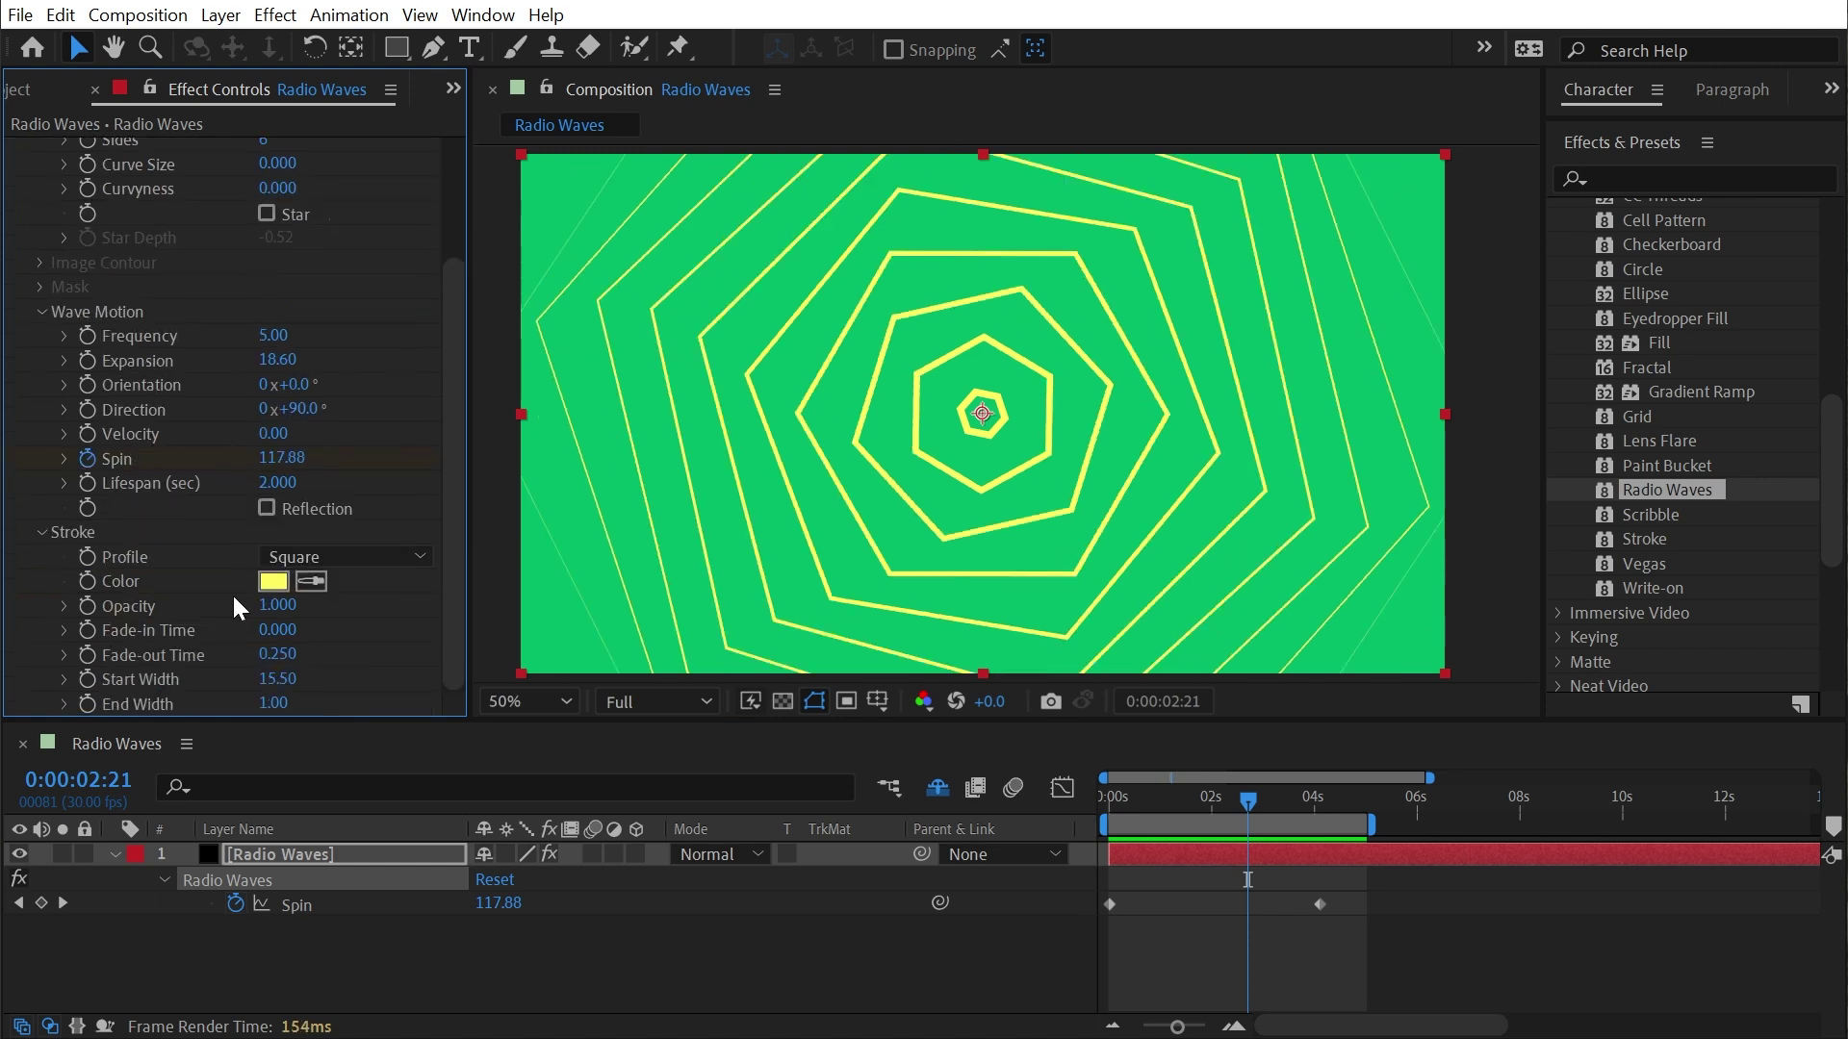
left_click_drag(1248, 800, 1070, 804)
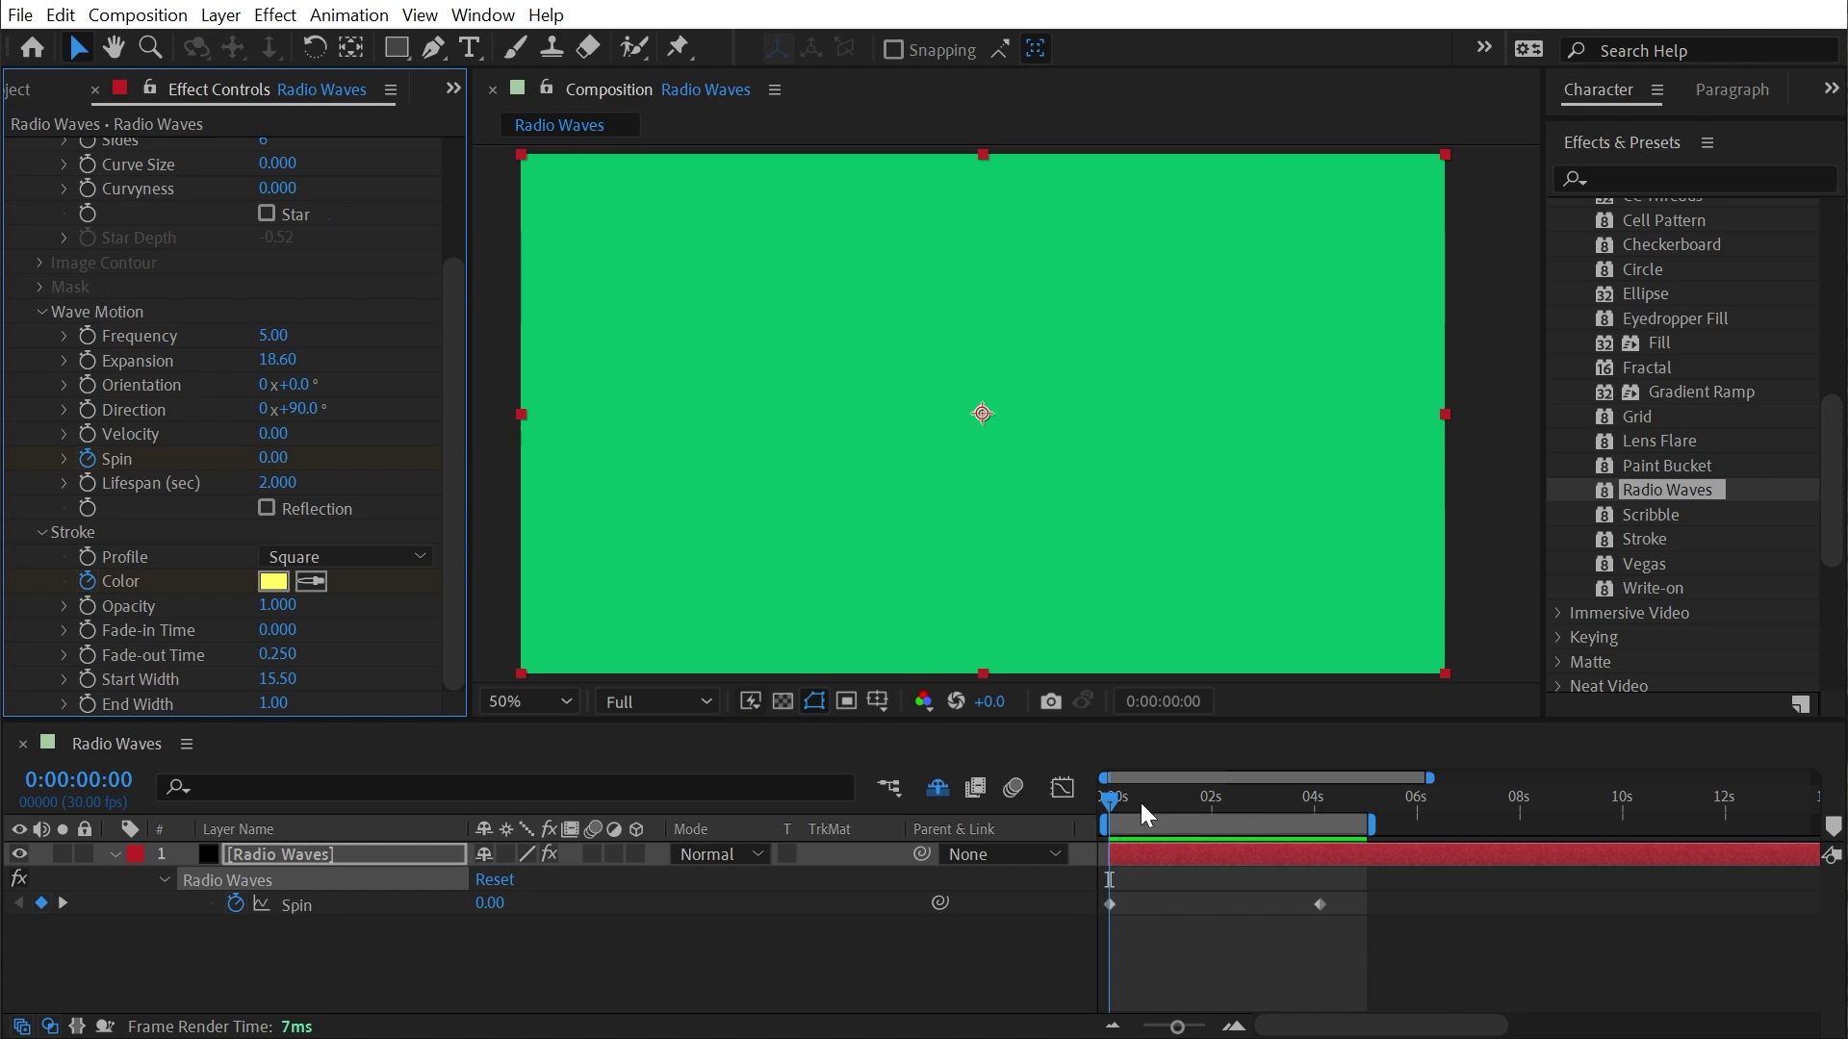
left_click_drag(1147, 811, 1326, 845)
left_click(273, 581)
left_click(495, 530)
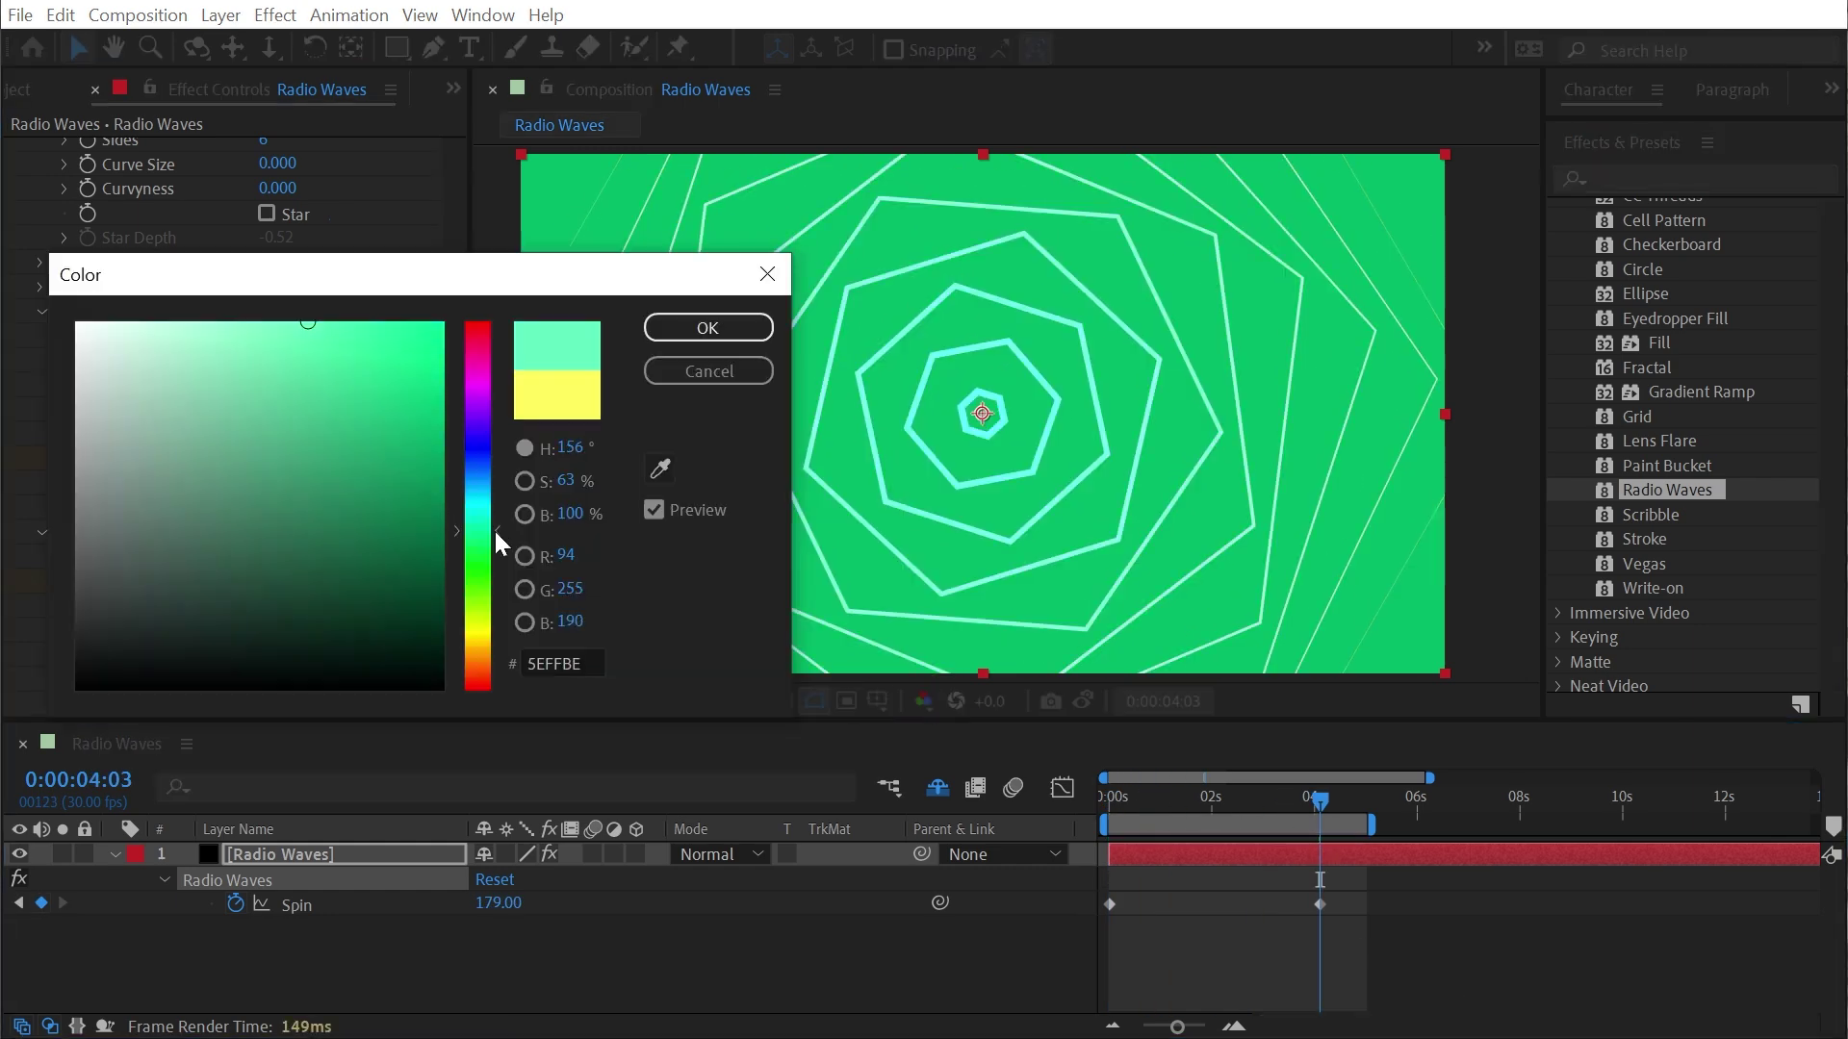
left_click(707, 328)
Reveal the Spin and Color keyframes and preview the color animation from the start of the timeline
key("u")
key("u")
left_click_drag(1320, 801, 1218, 803)
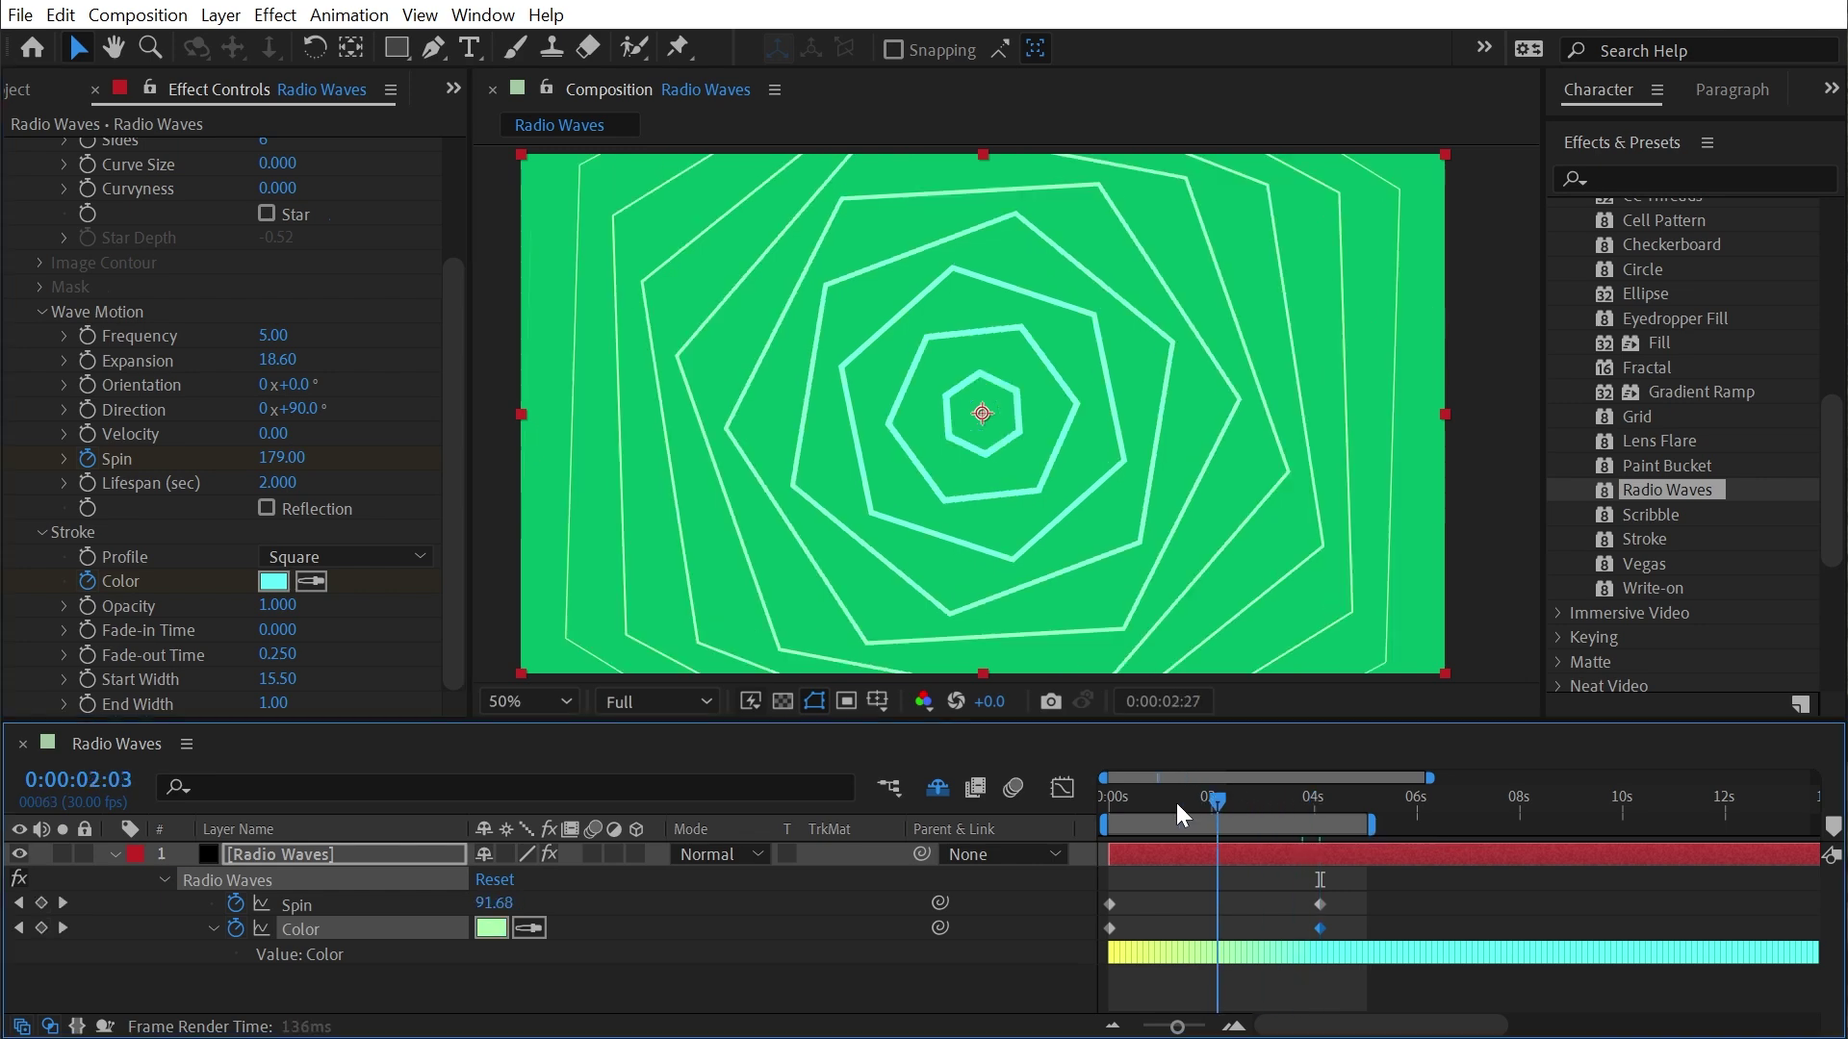
key("Home")
key("space")
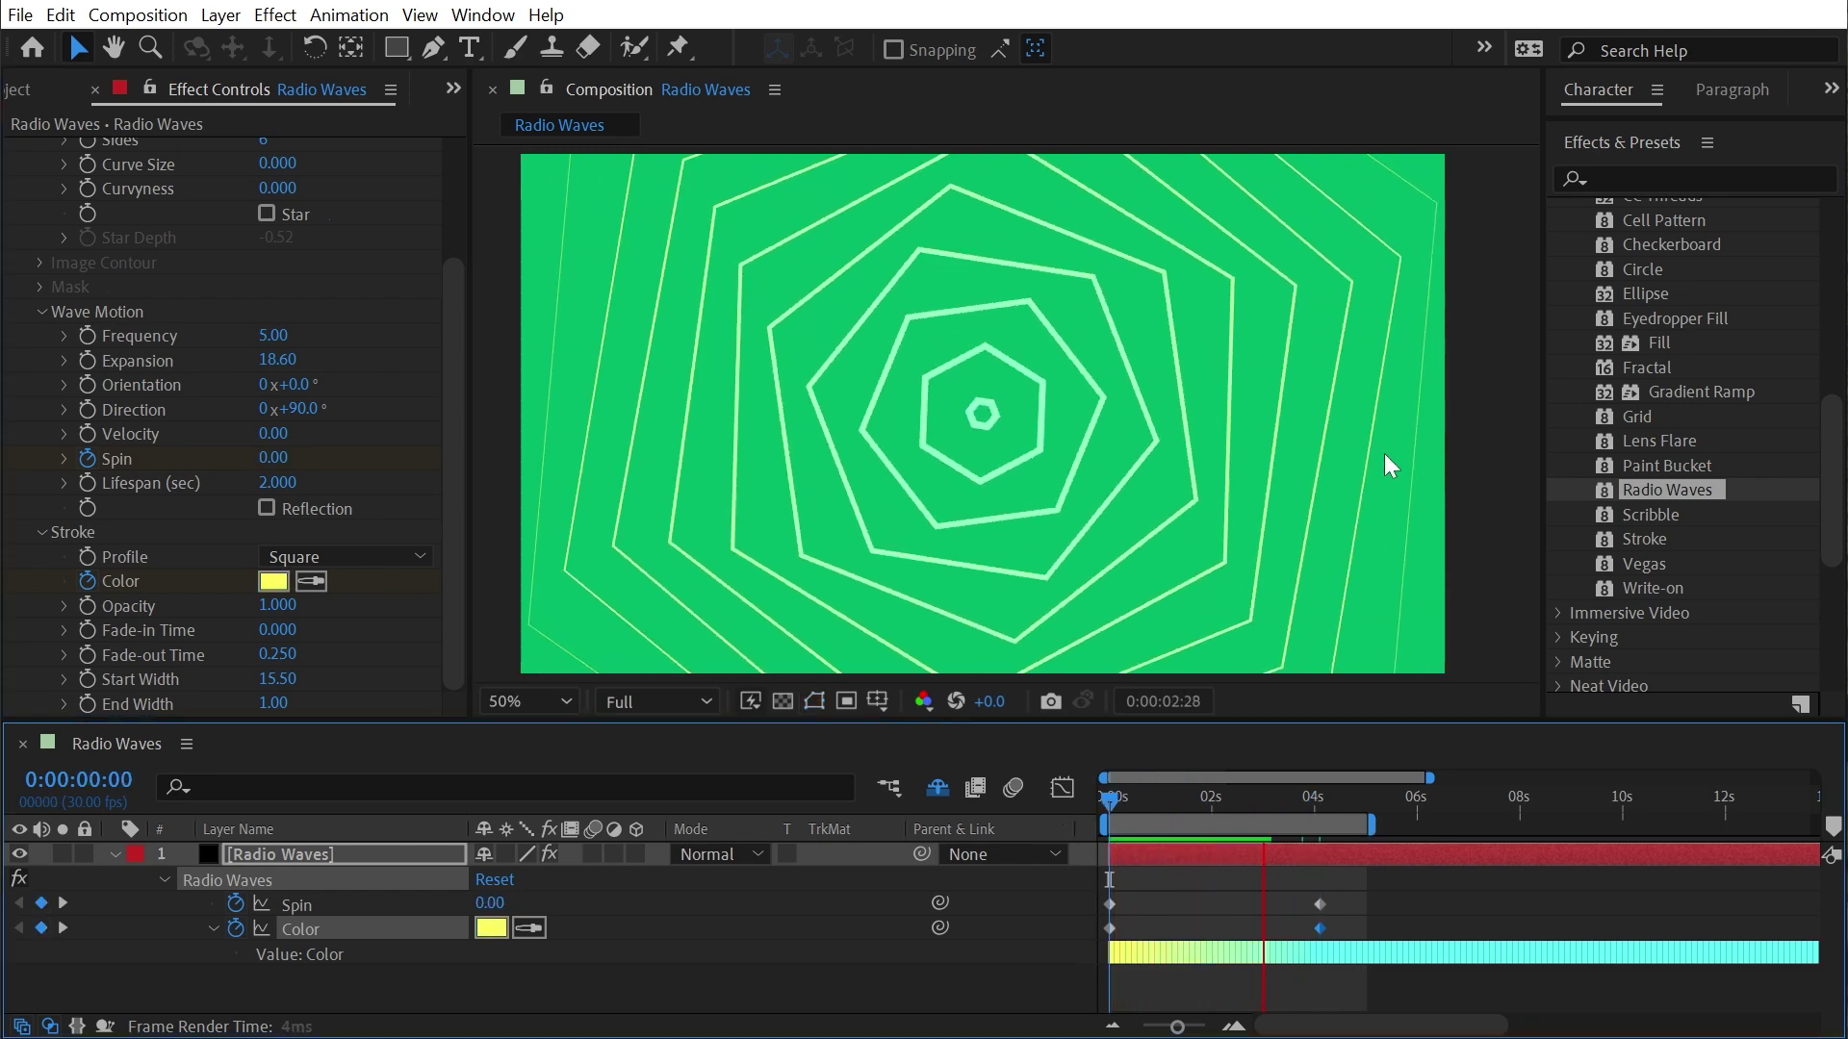
key("space")
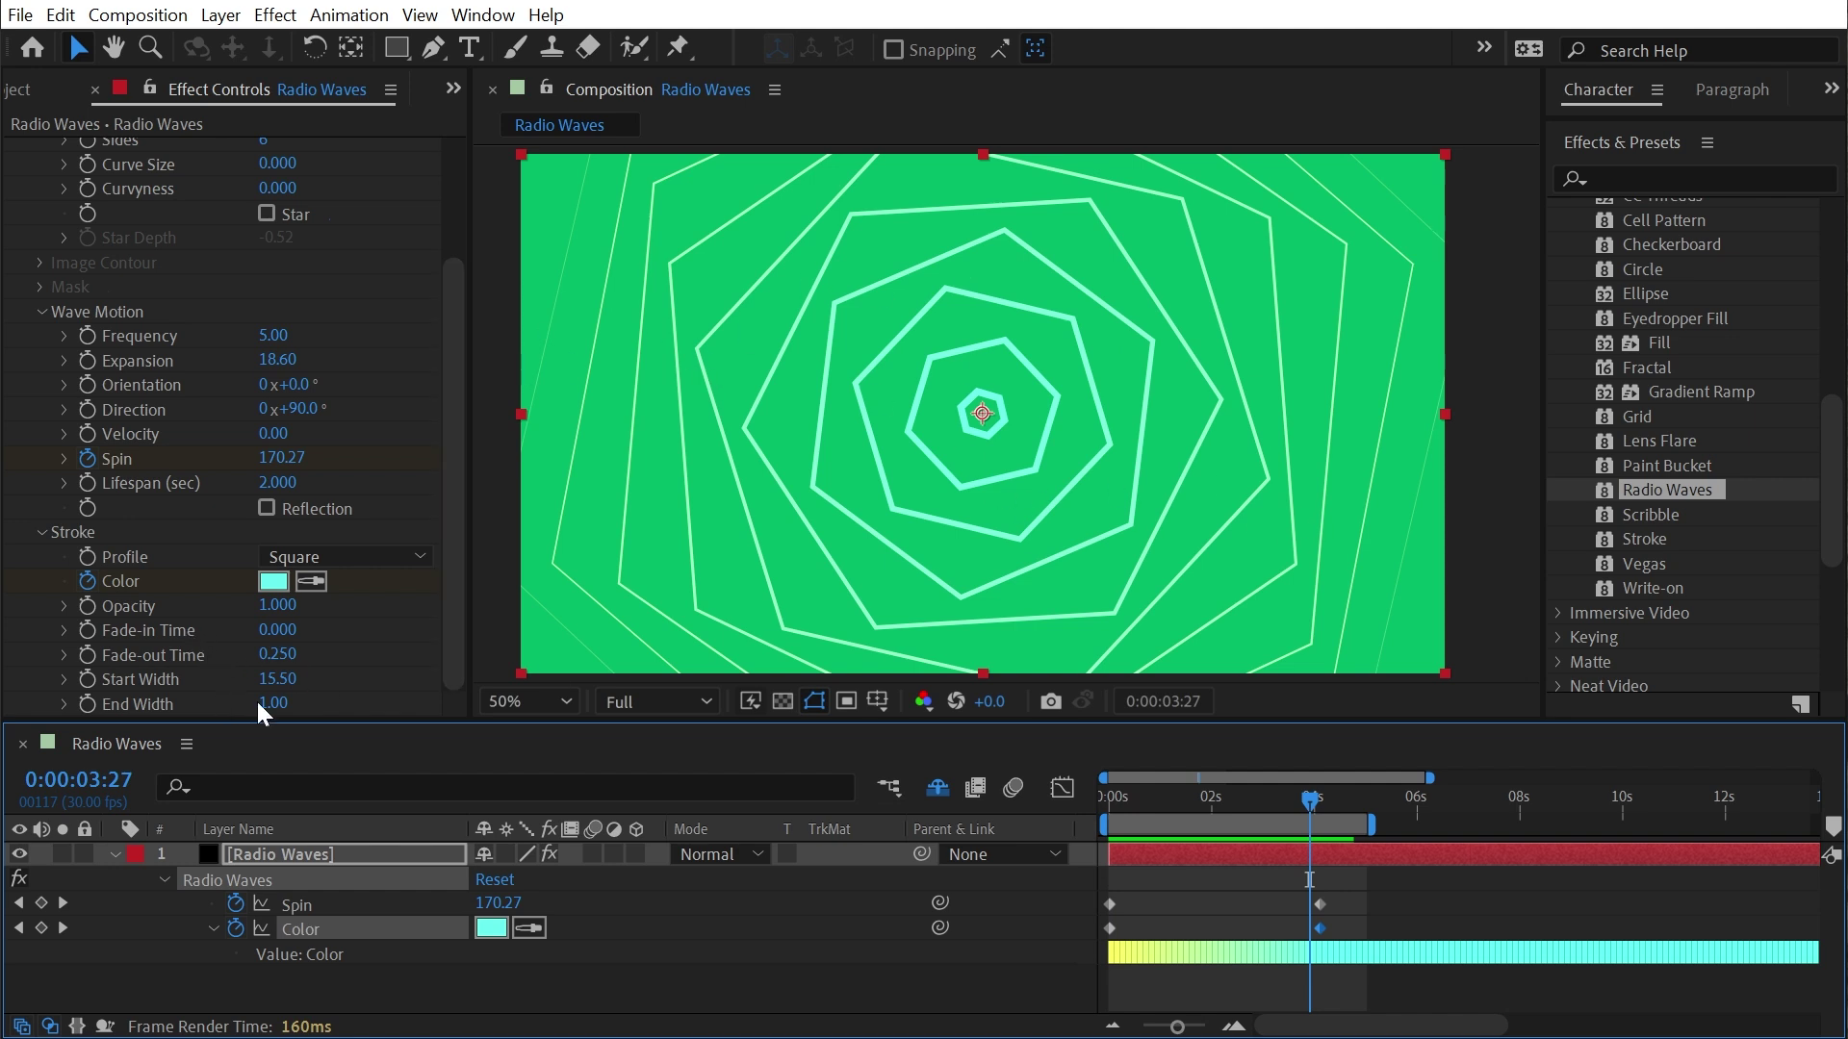
Set the stroke's End Width to 21.10 and Fade-out Time to 0, and scrub through the animation
mouse_move(272, 703)
left_mouse_down()
mouse_move(618, 707)
mouse_move(529, 709)
left_mouse_up()
left_click_drag(279, 655, 231, 655)
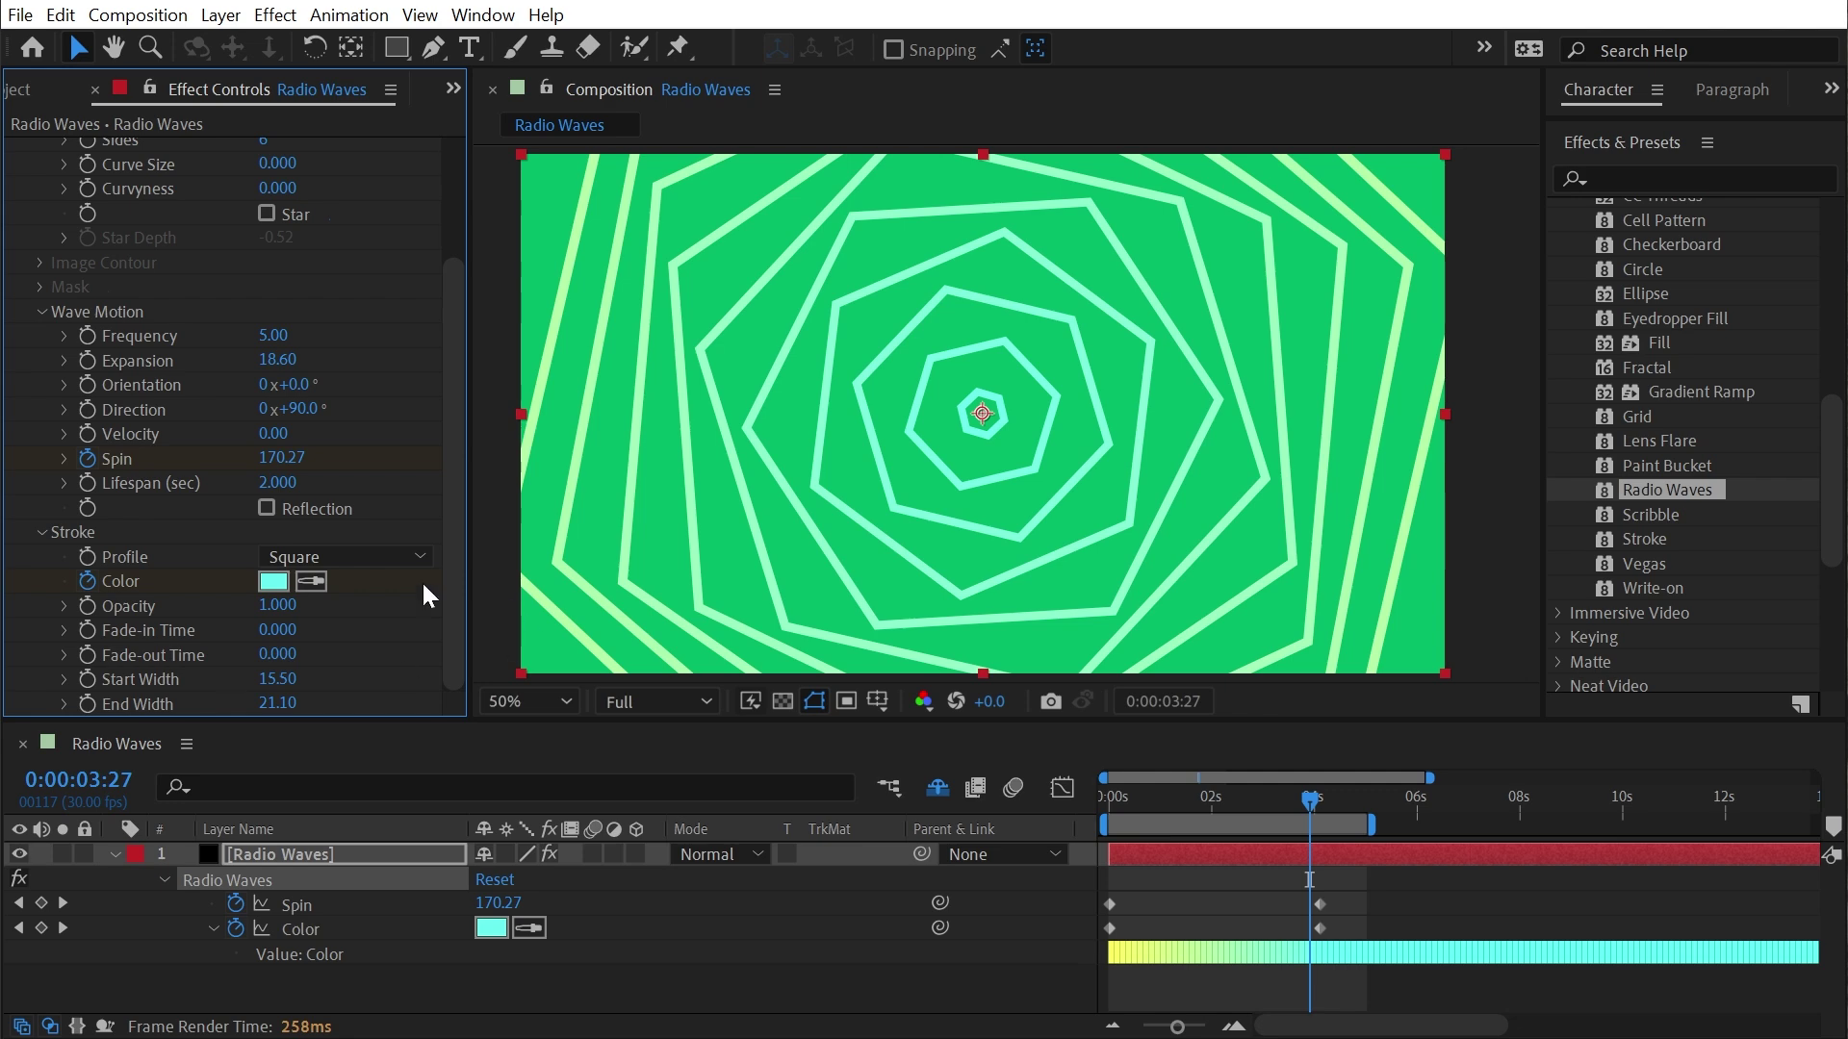
left_click_drag(1157, 807, 1315, 806)
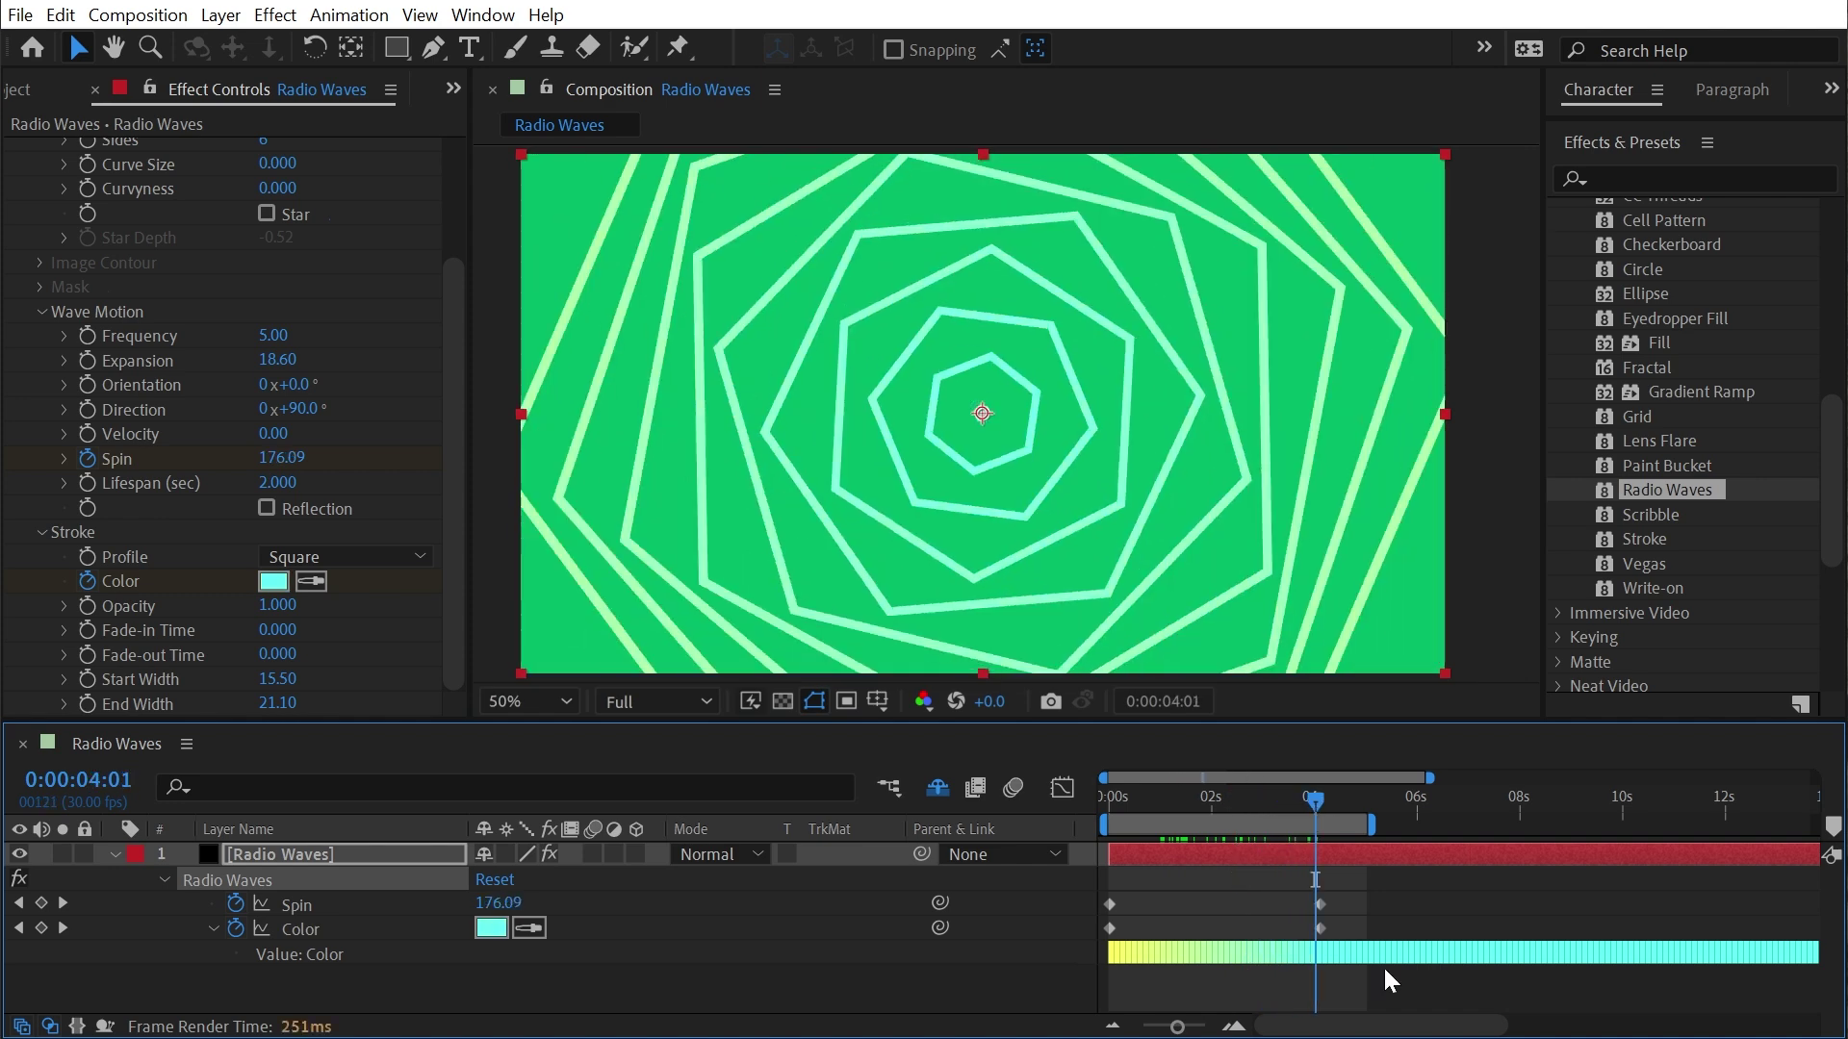
Switch the parameters to be set at Each Frame and scrub through the color change
scroll(390, 228, "up", 3)
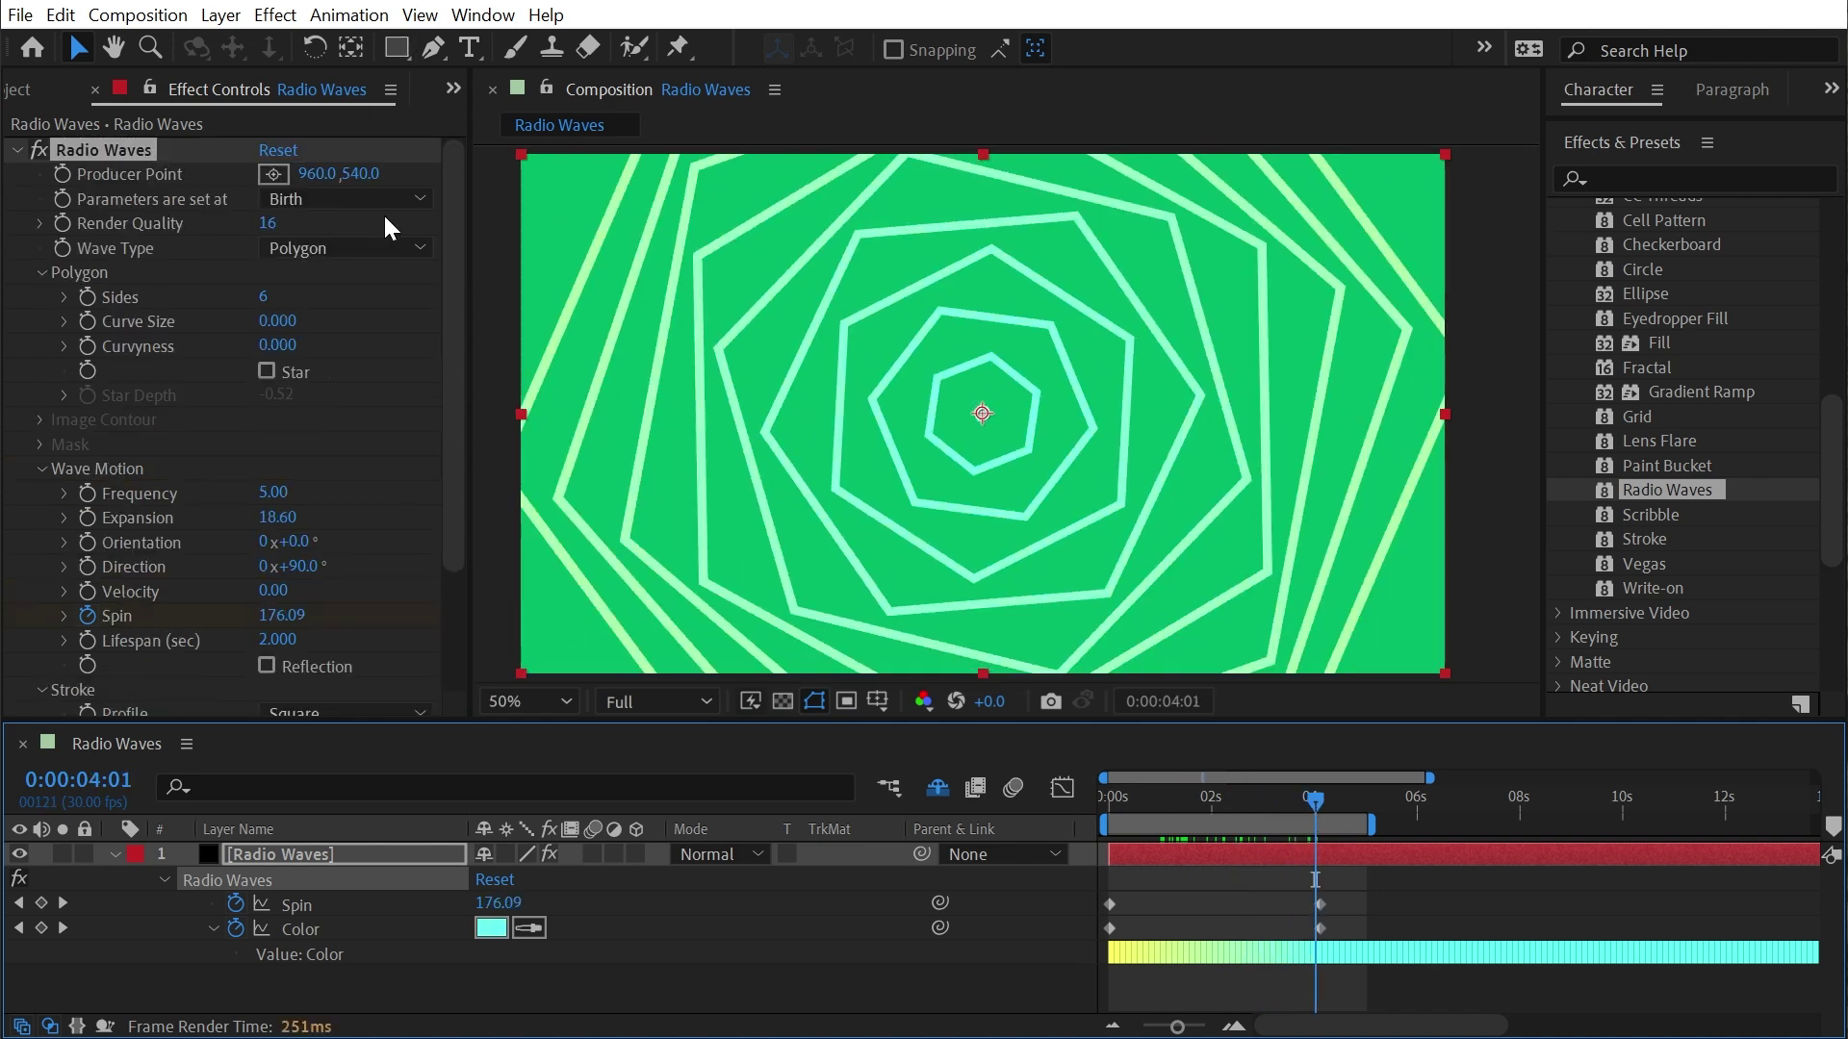
left_click(332, 198)
left_click(320, 255)
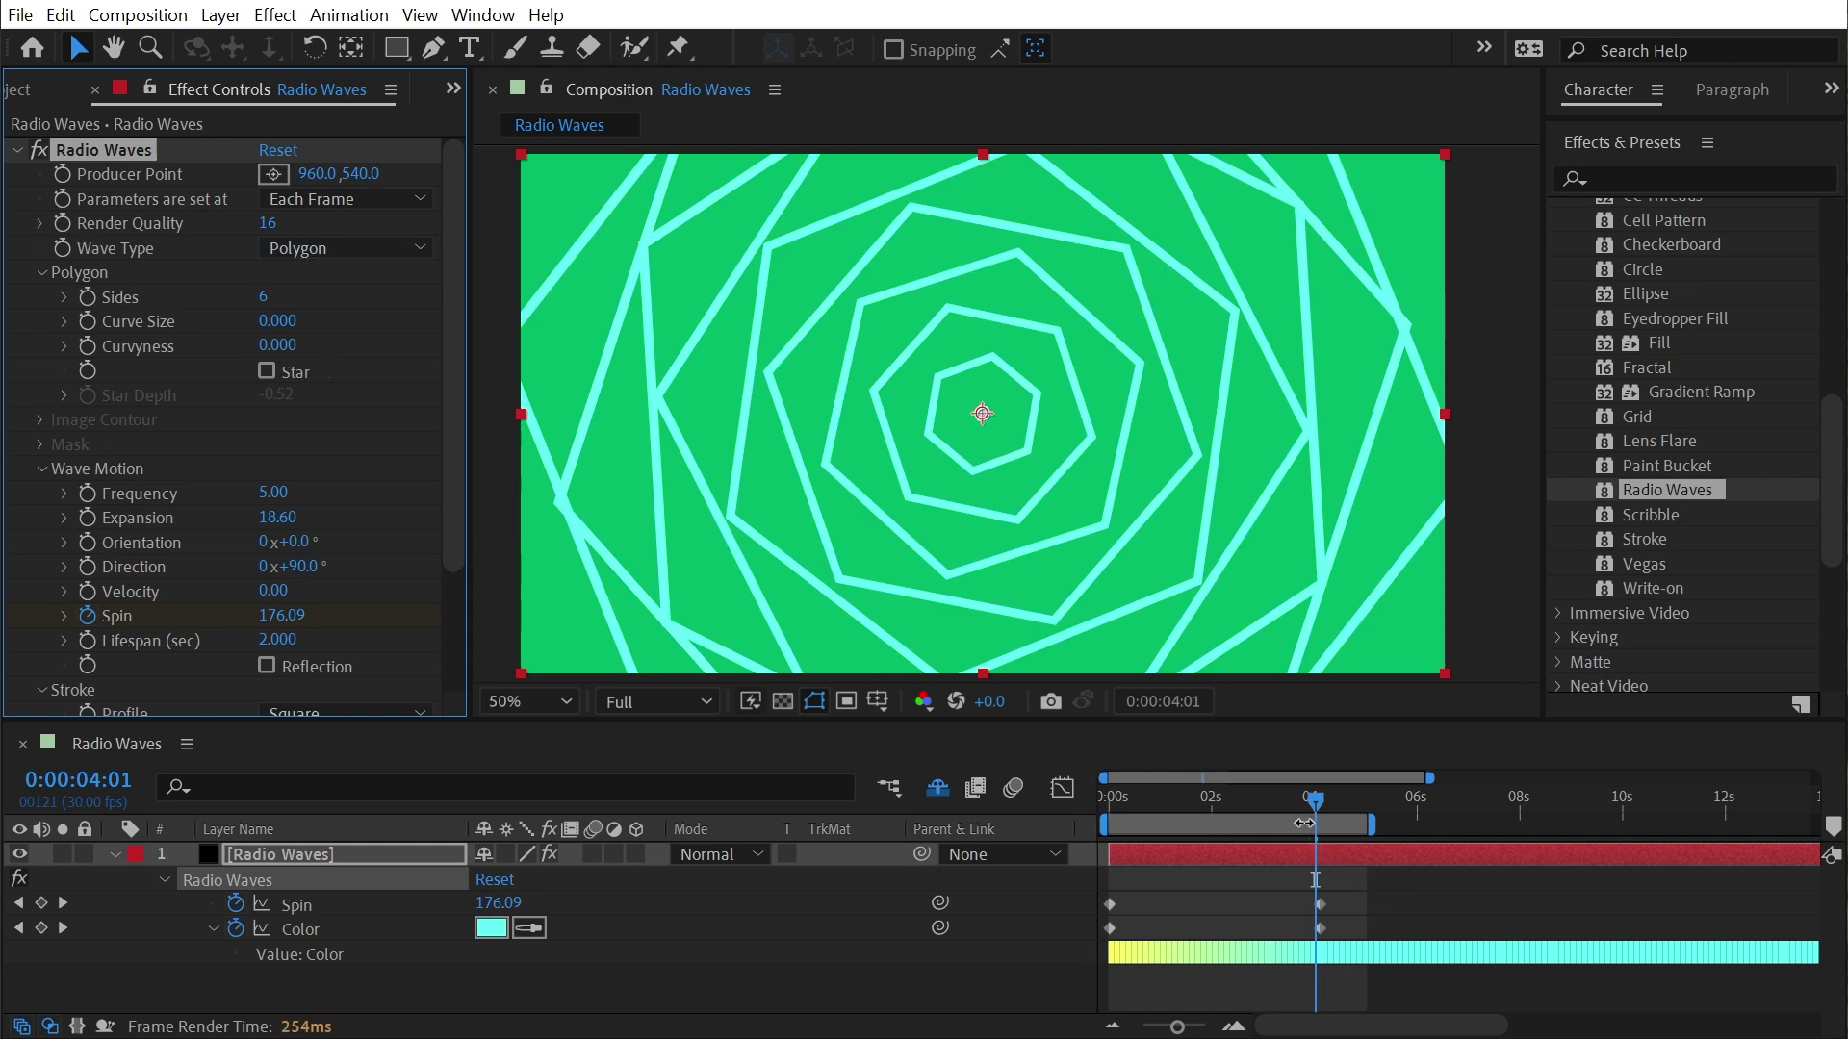
left_click_drag(1121, 797, 1316, 779)
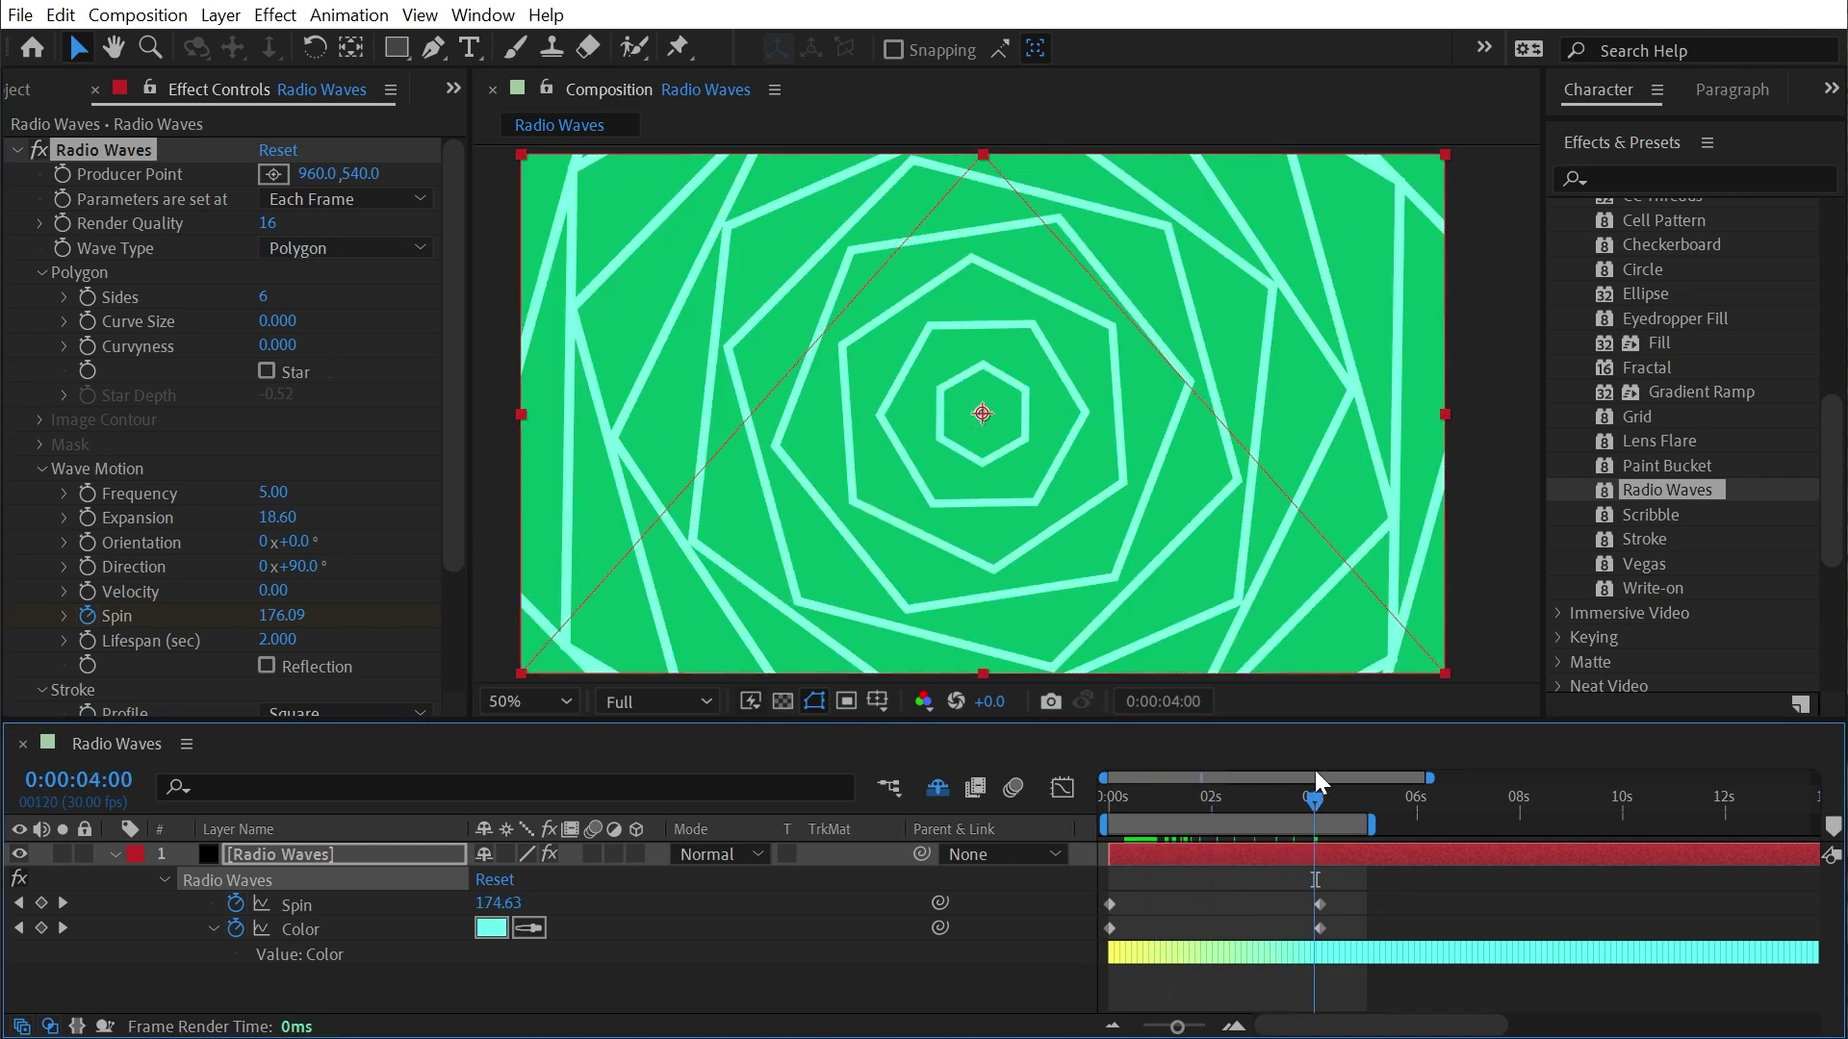
Remove the Spin keyframes and set Spin to 0
left_click(89, 616)
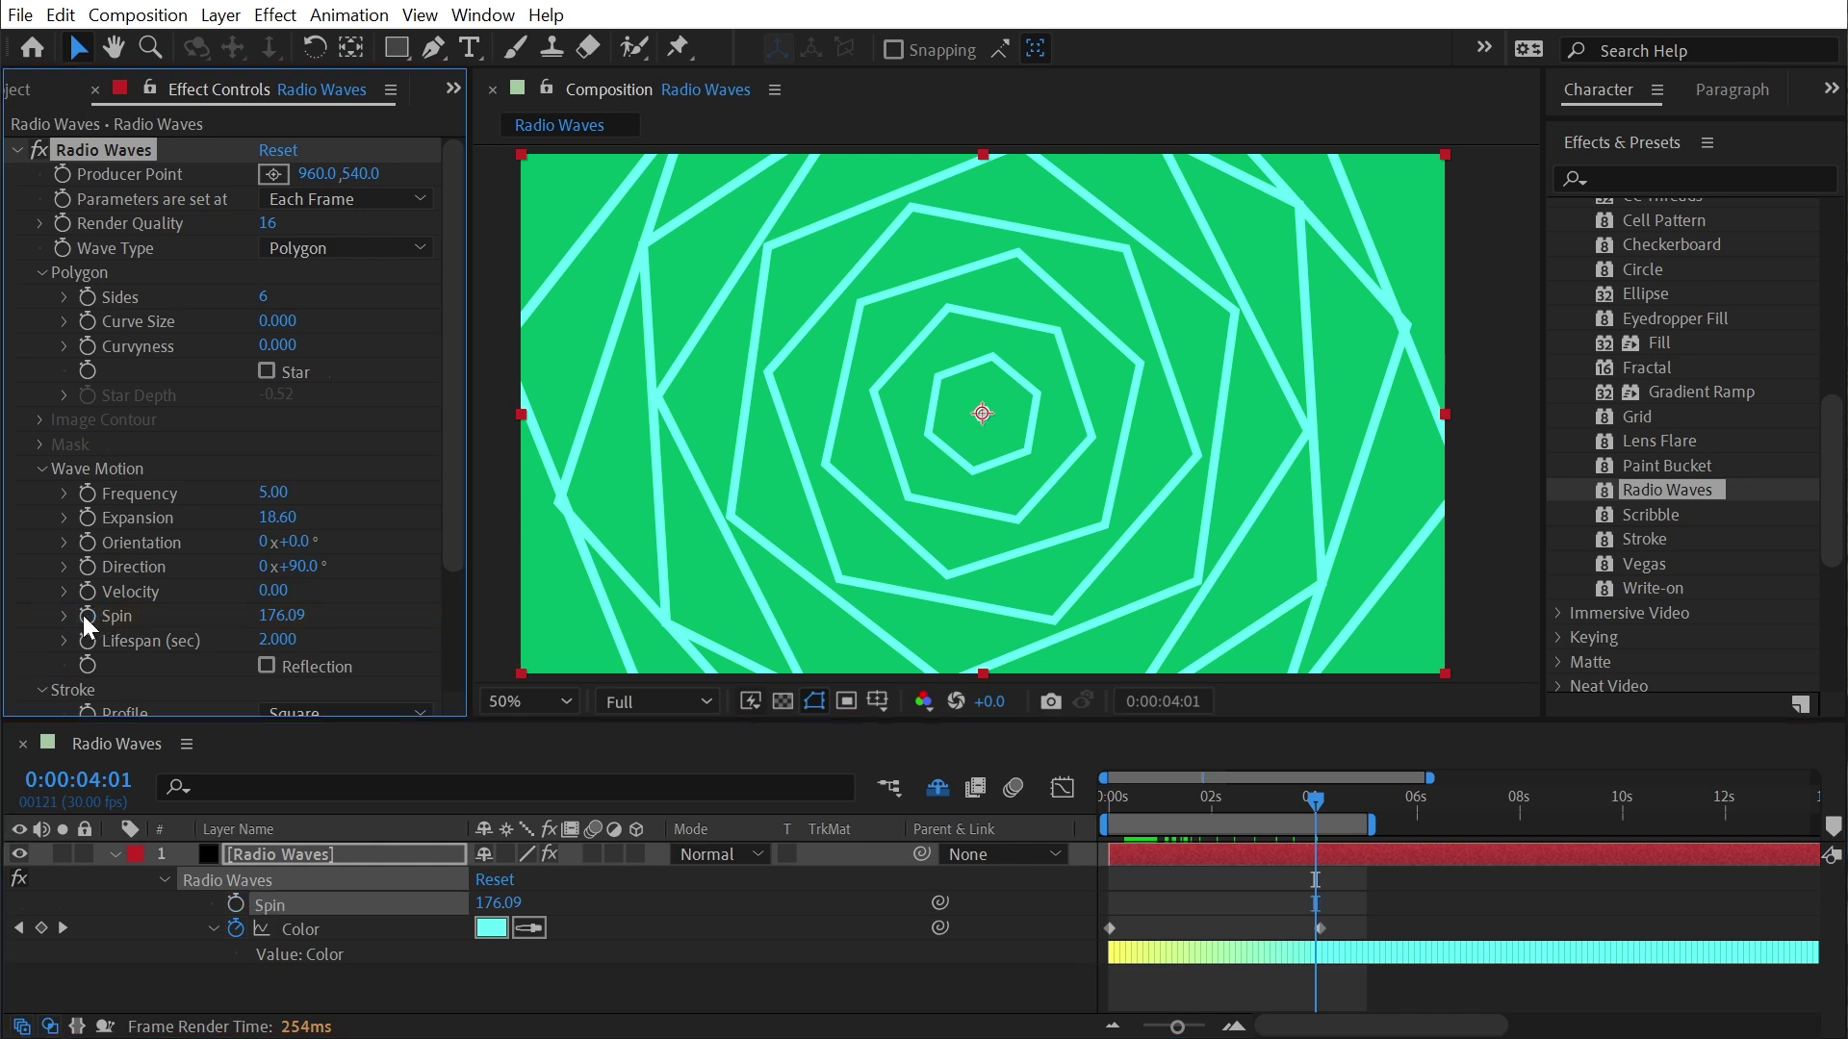
type("0")
key("Return")
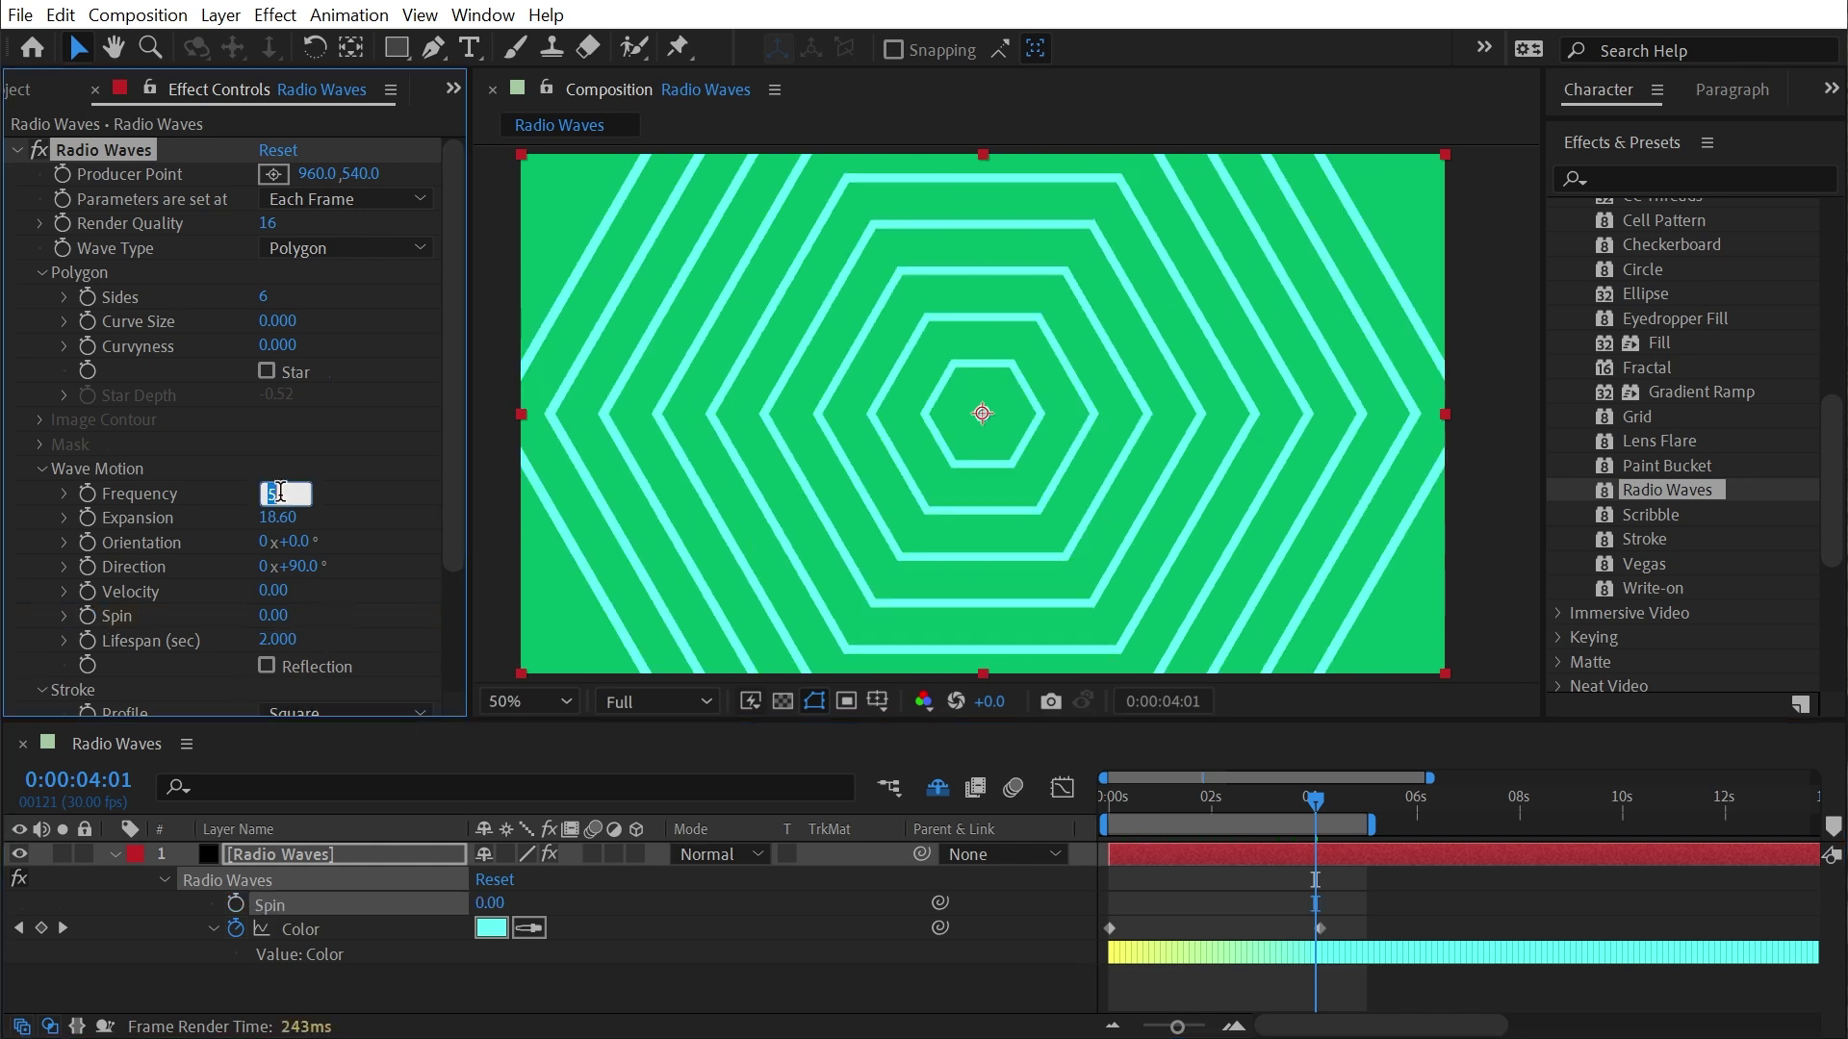
Set Frequency to 2 and Expansion to 7.90, and raise the polygon's Sides until the waves are circular
type("2")
key("Return")
left_click_drag(277, 518, 132, 518)
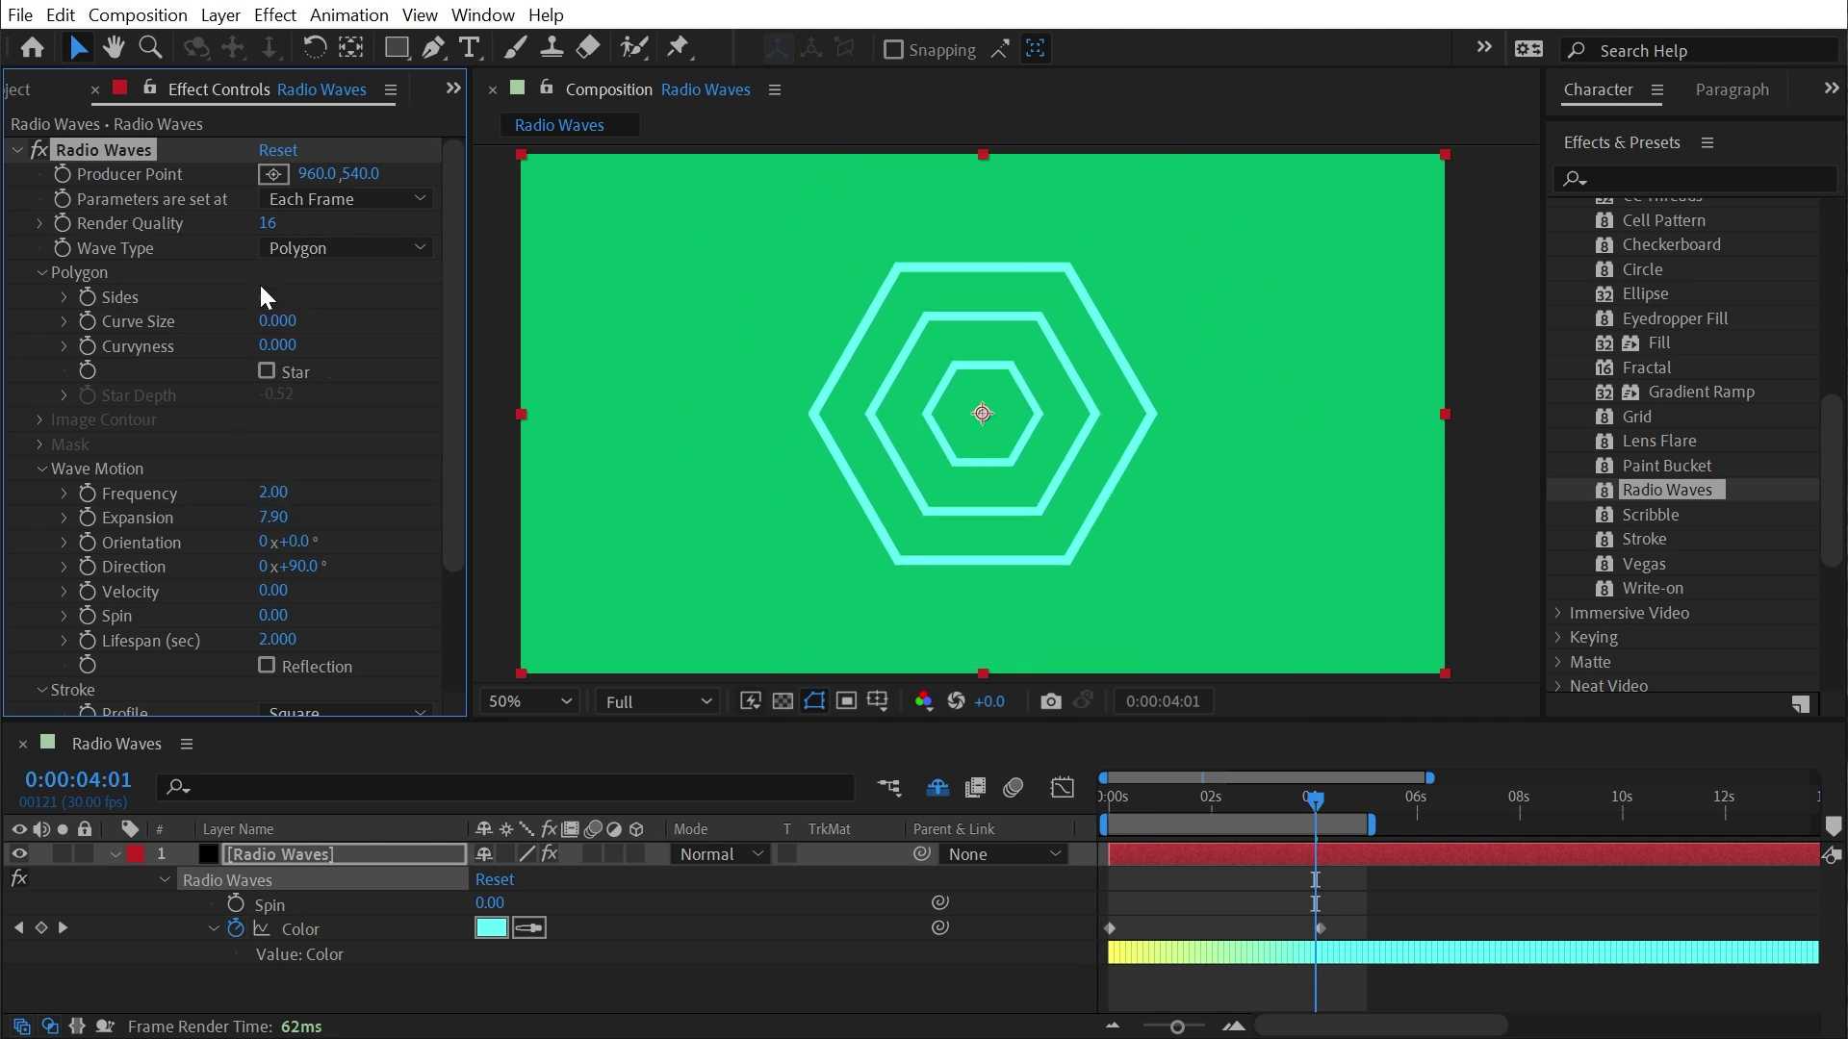
left_click_drag(260, 303, 793, 313)
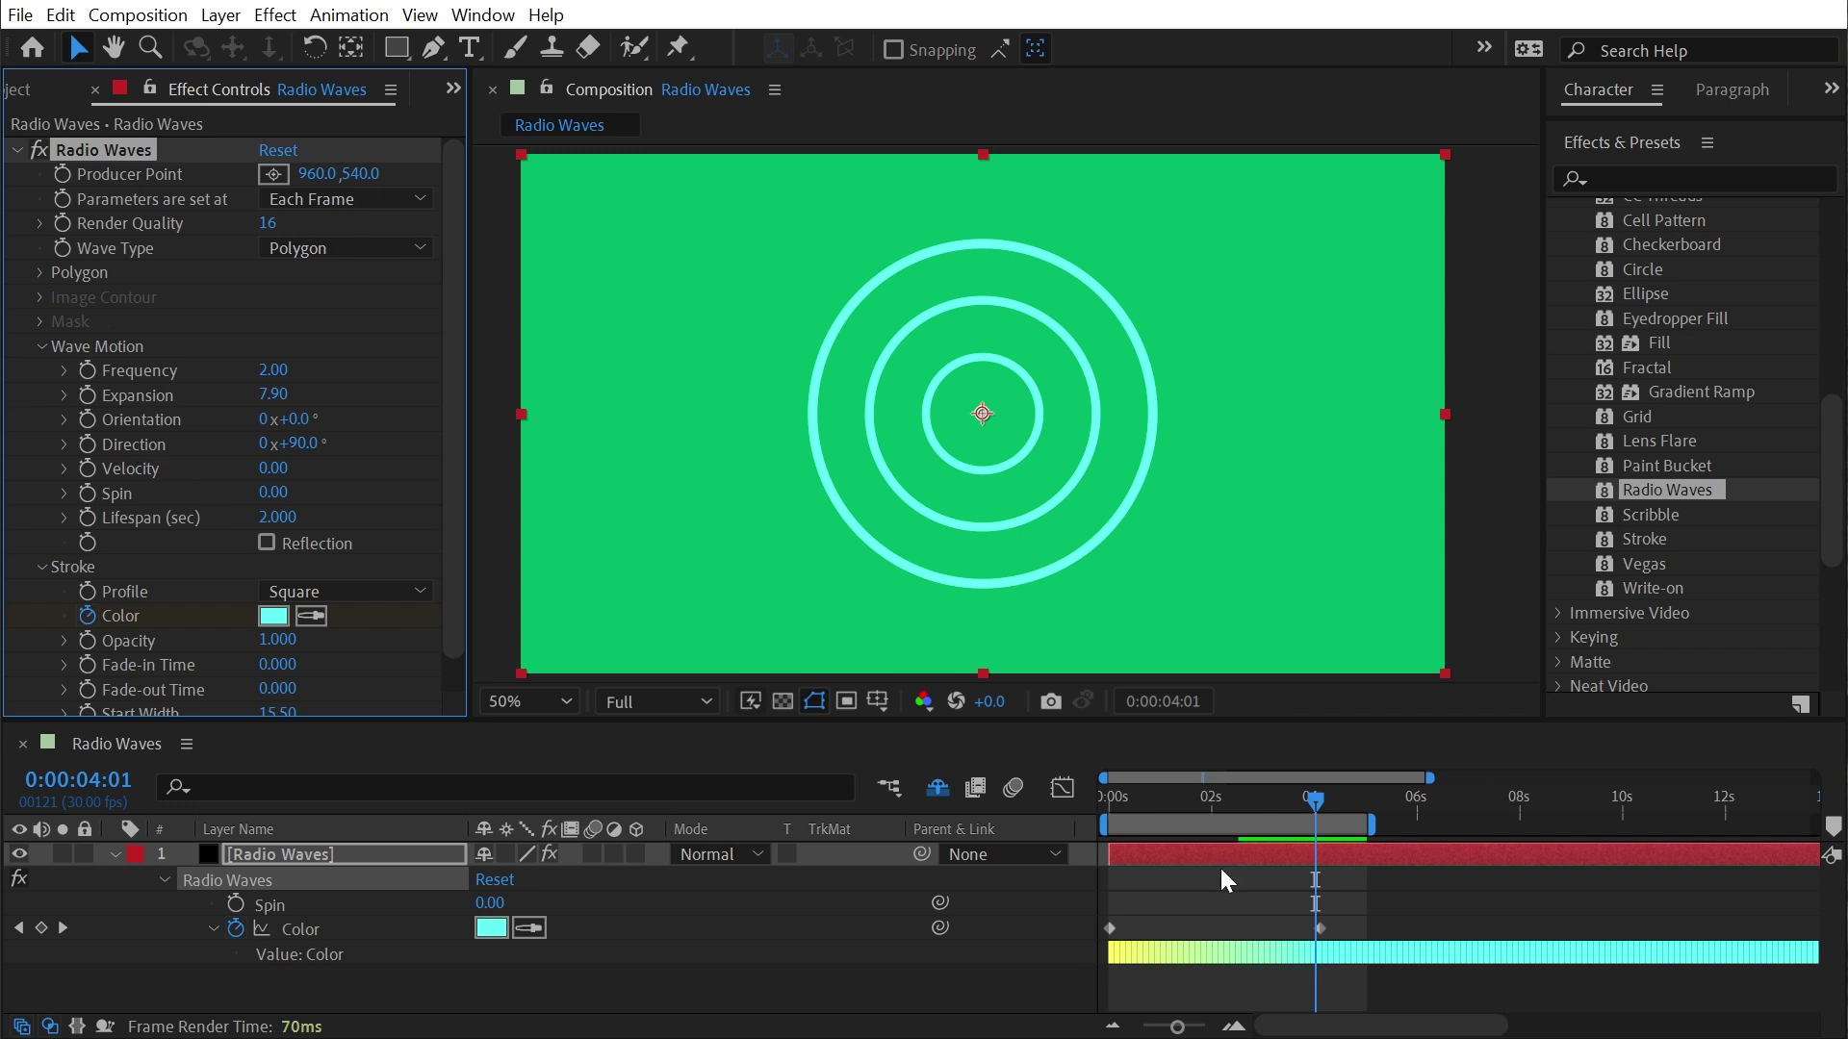
Remove the Color keyframes at the start of the timeline to keep yellow, preview the rings, and collapse the Stroke settings
key("Home")
left_click(234, 929)
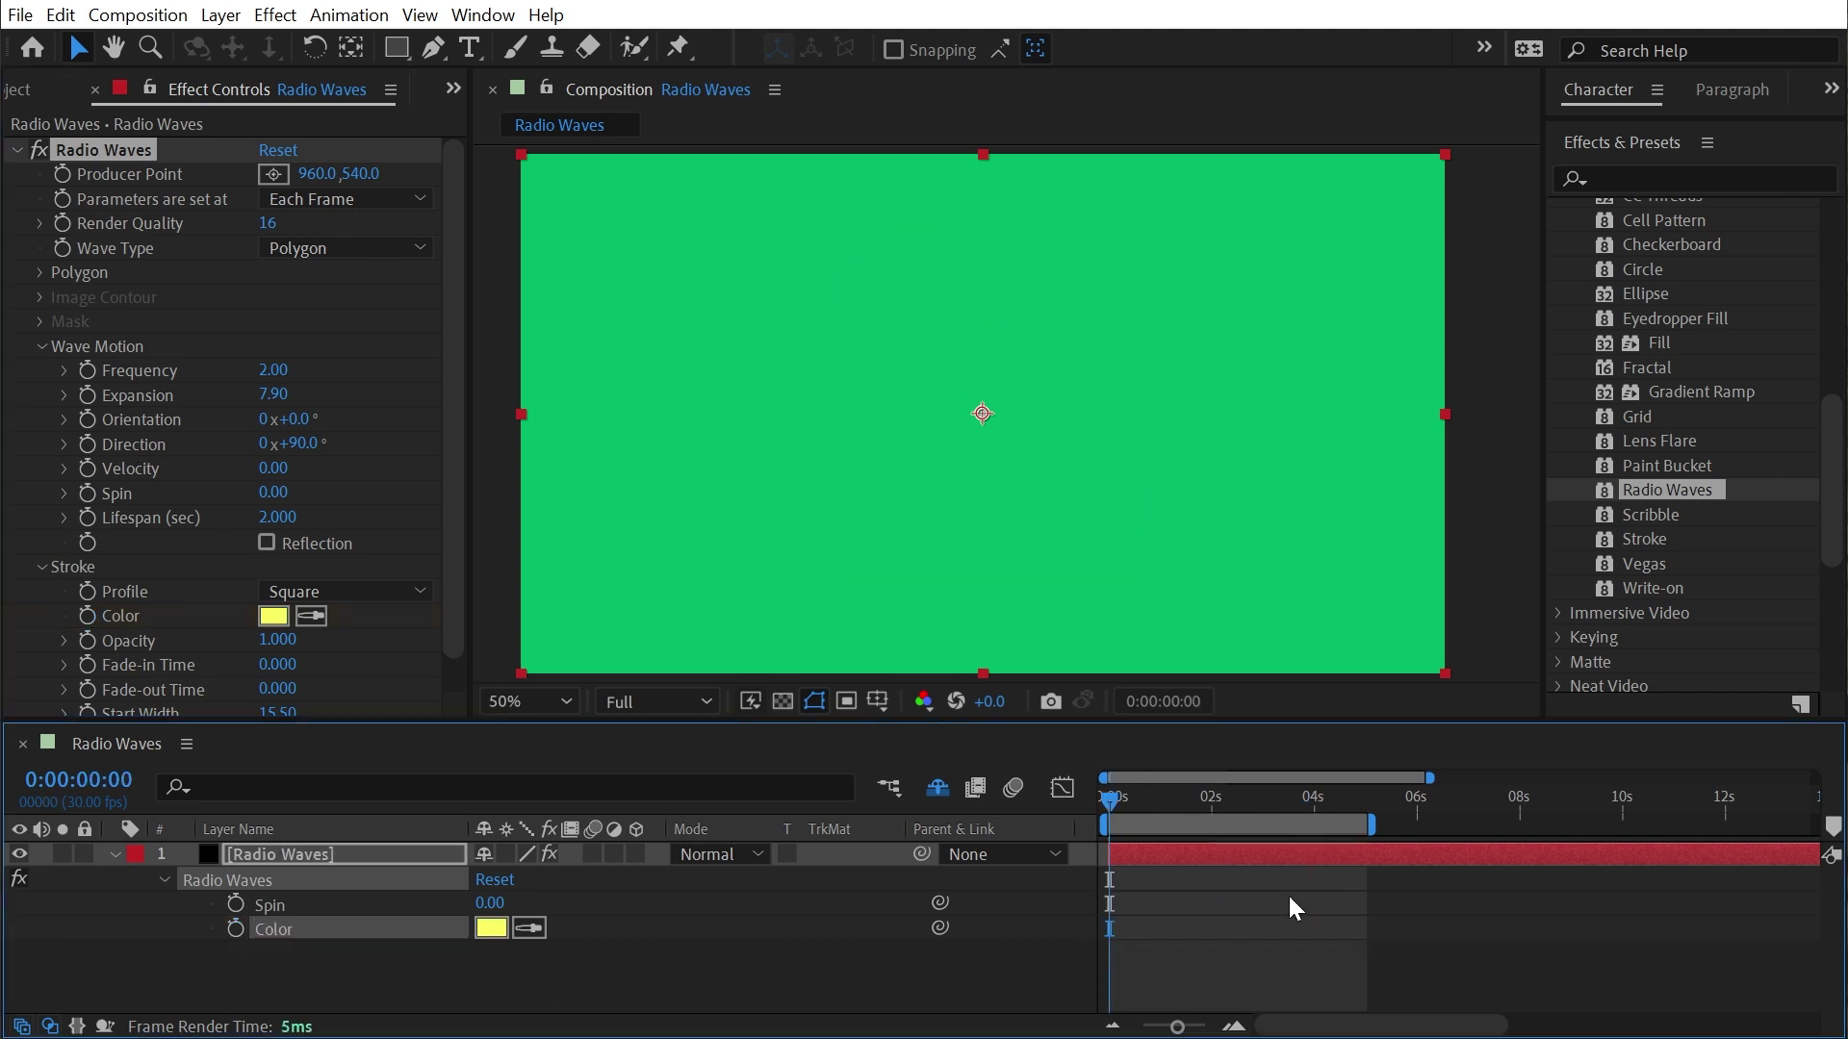
key("space")
left_click(41, 567)
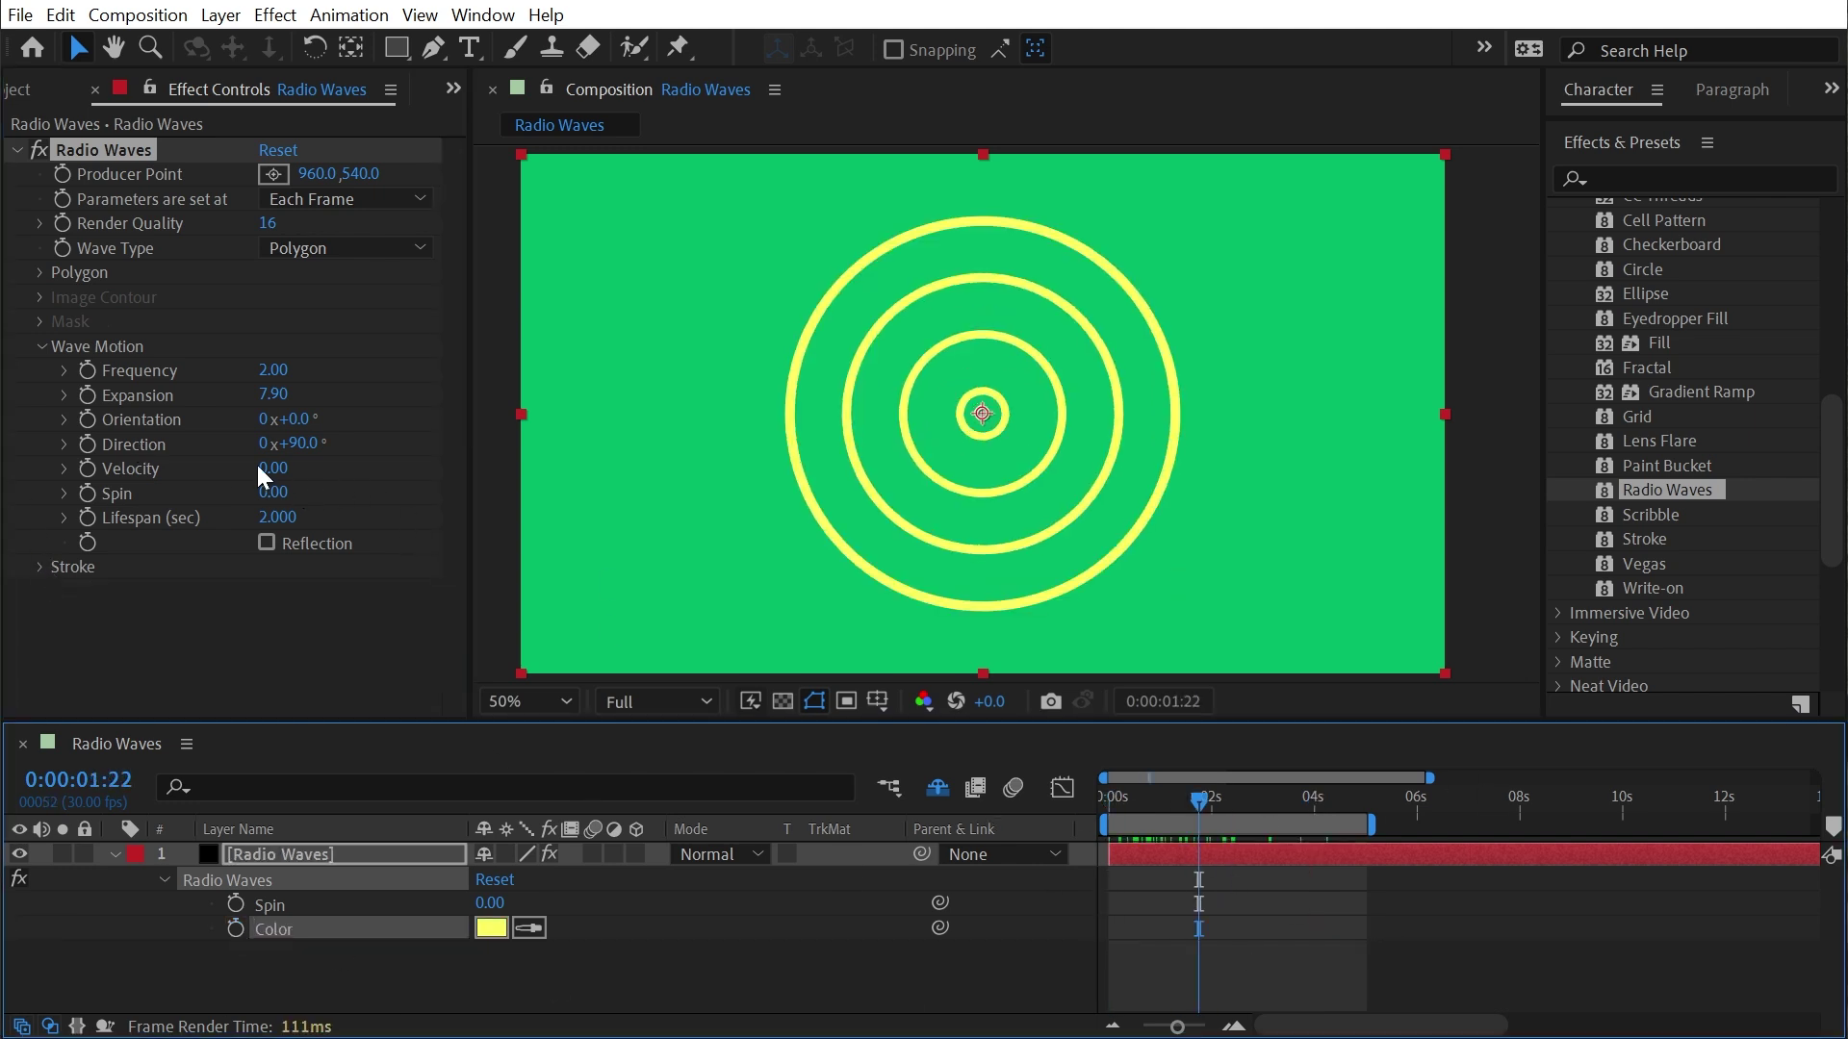
Raise the wave Velocity to 288 and on to 534, previewing how the rings drift
left_click_drag(265, 466, 664, 493)
left_click(1186, 799)
key("Home")
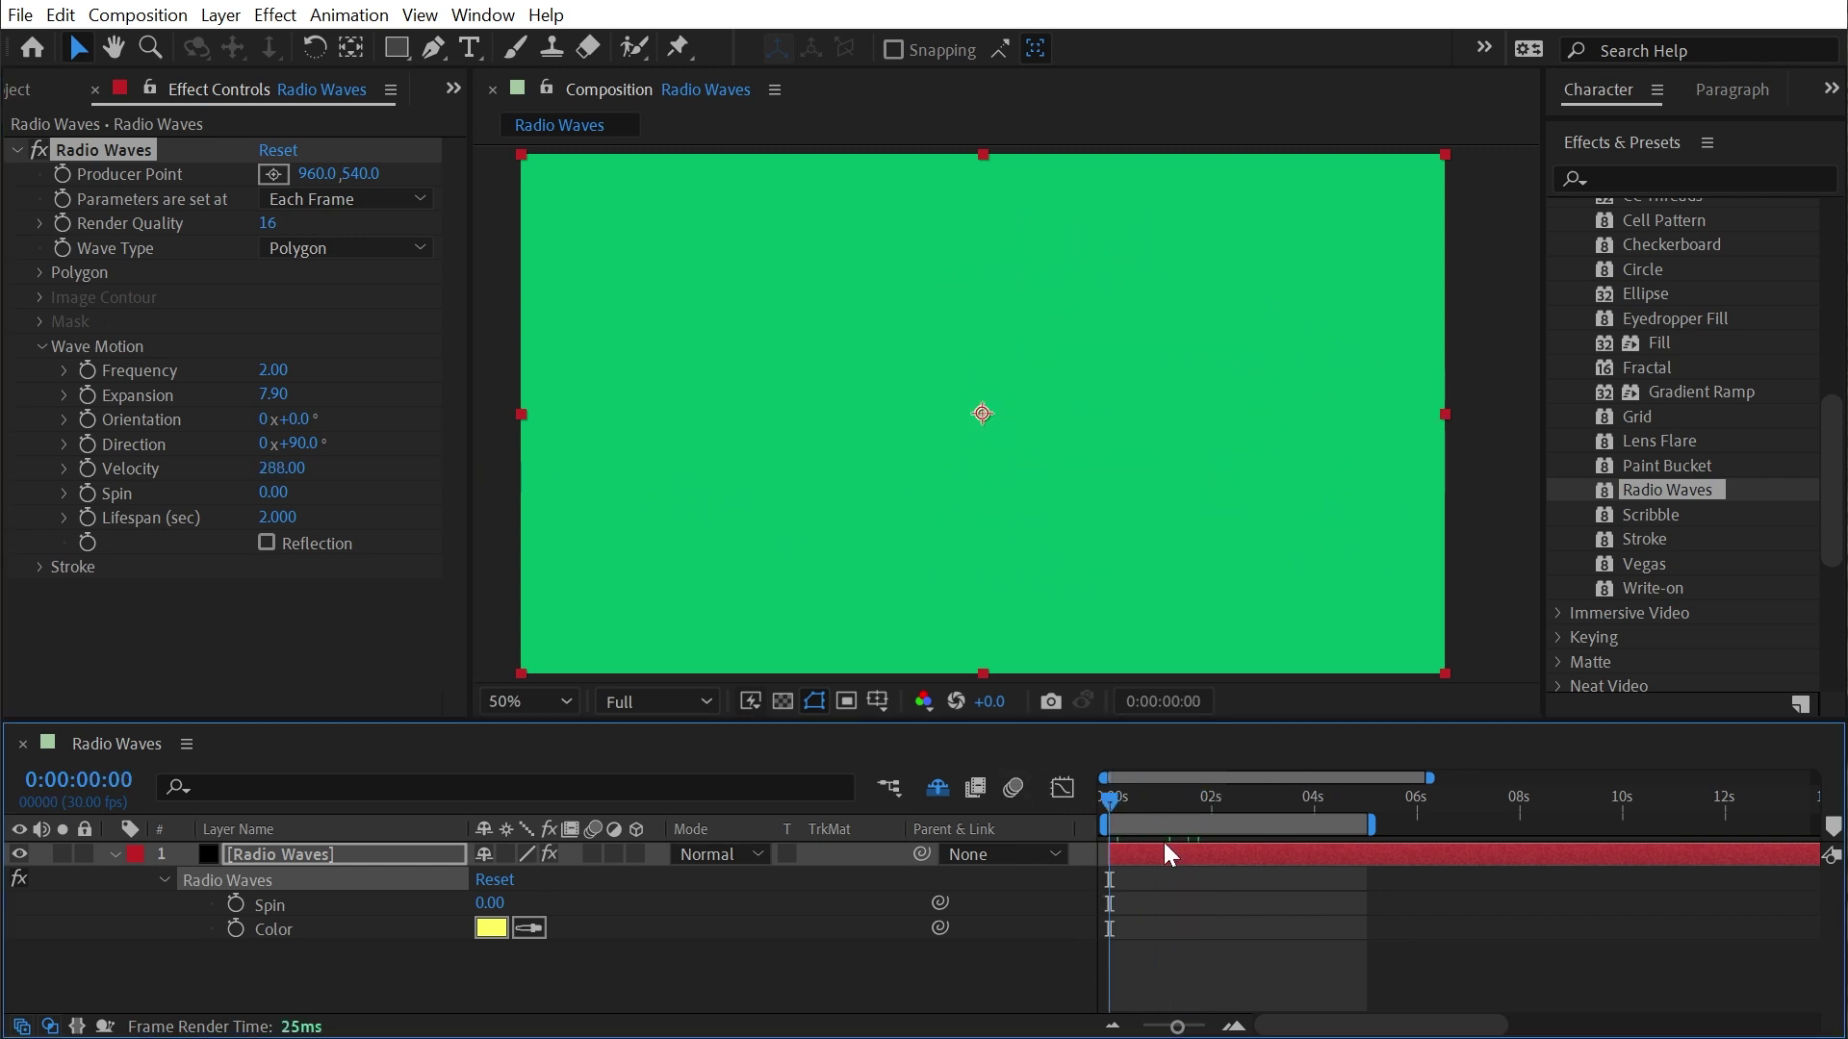
key("space")
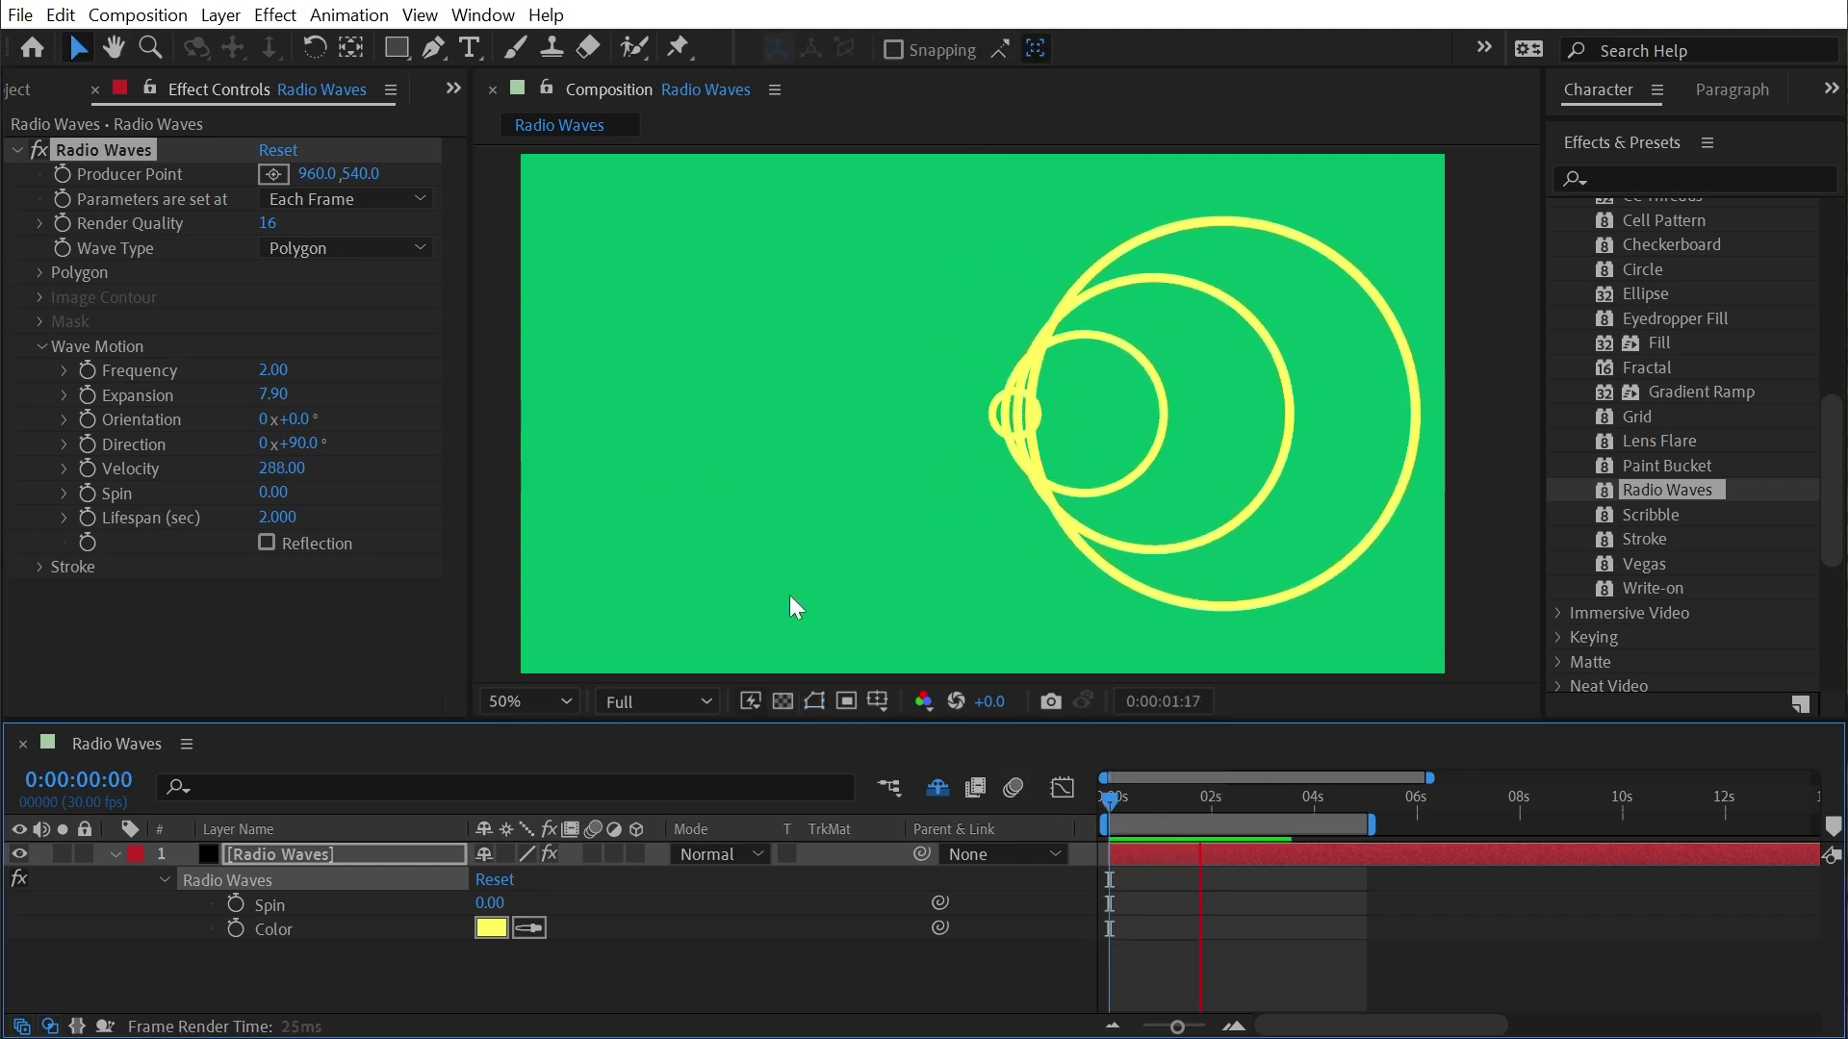
left_click_drag(272, 467, 512, 460)
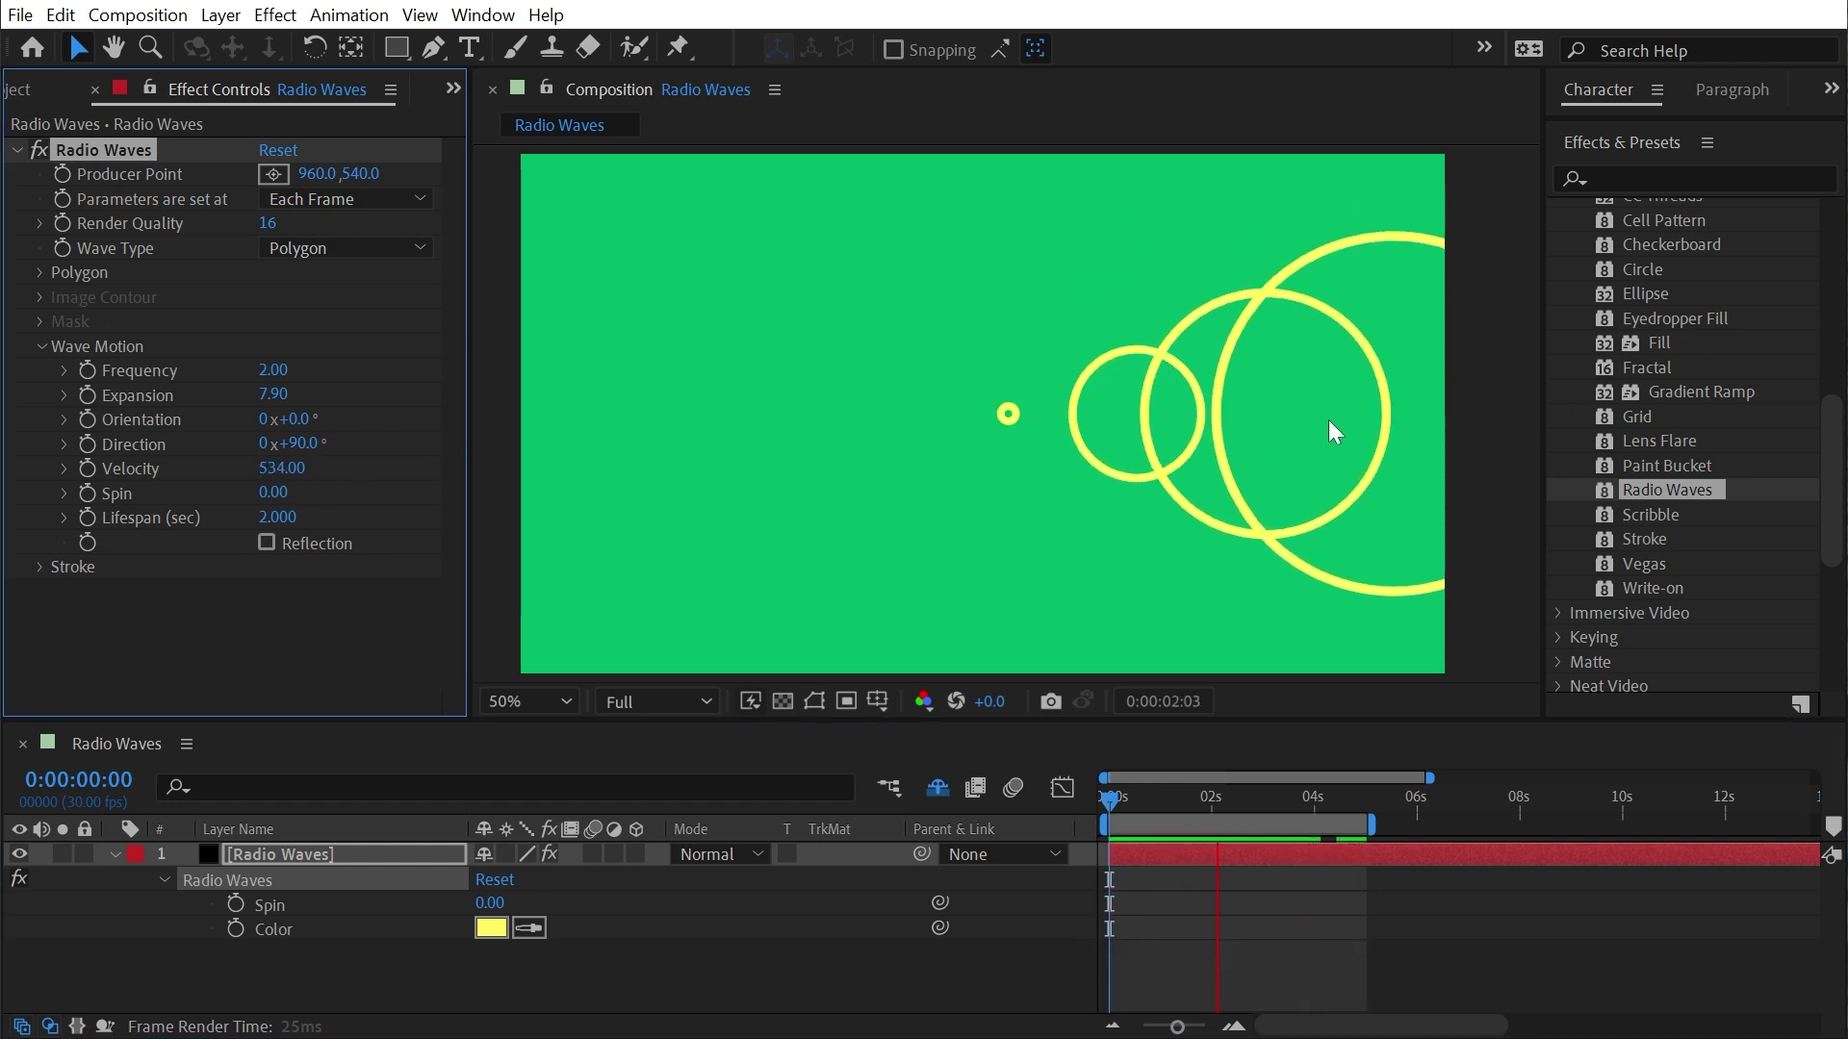
key("space")
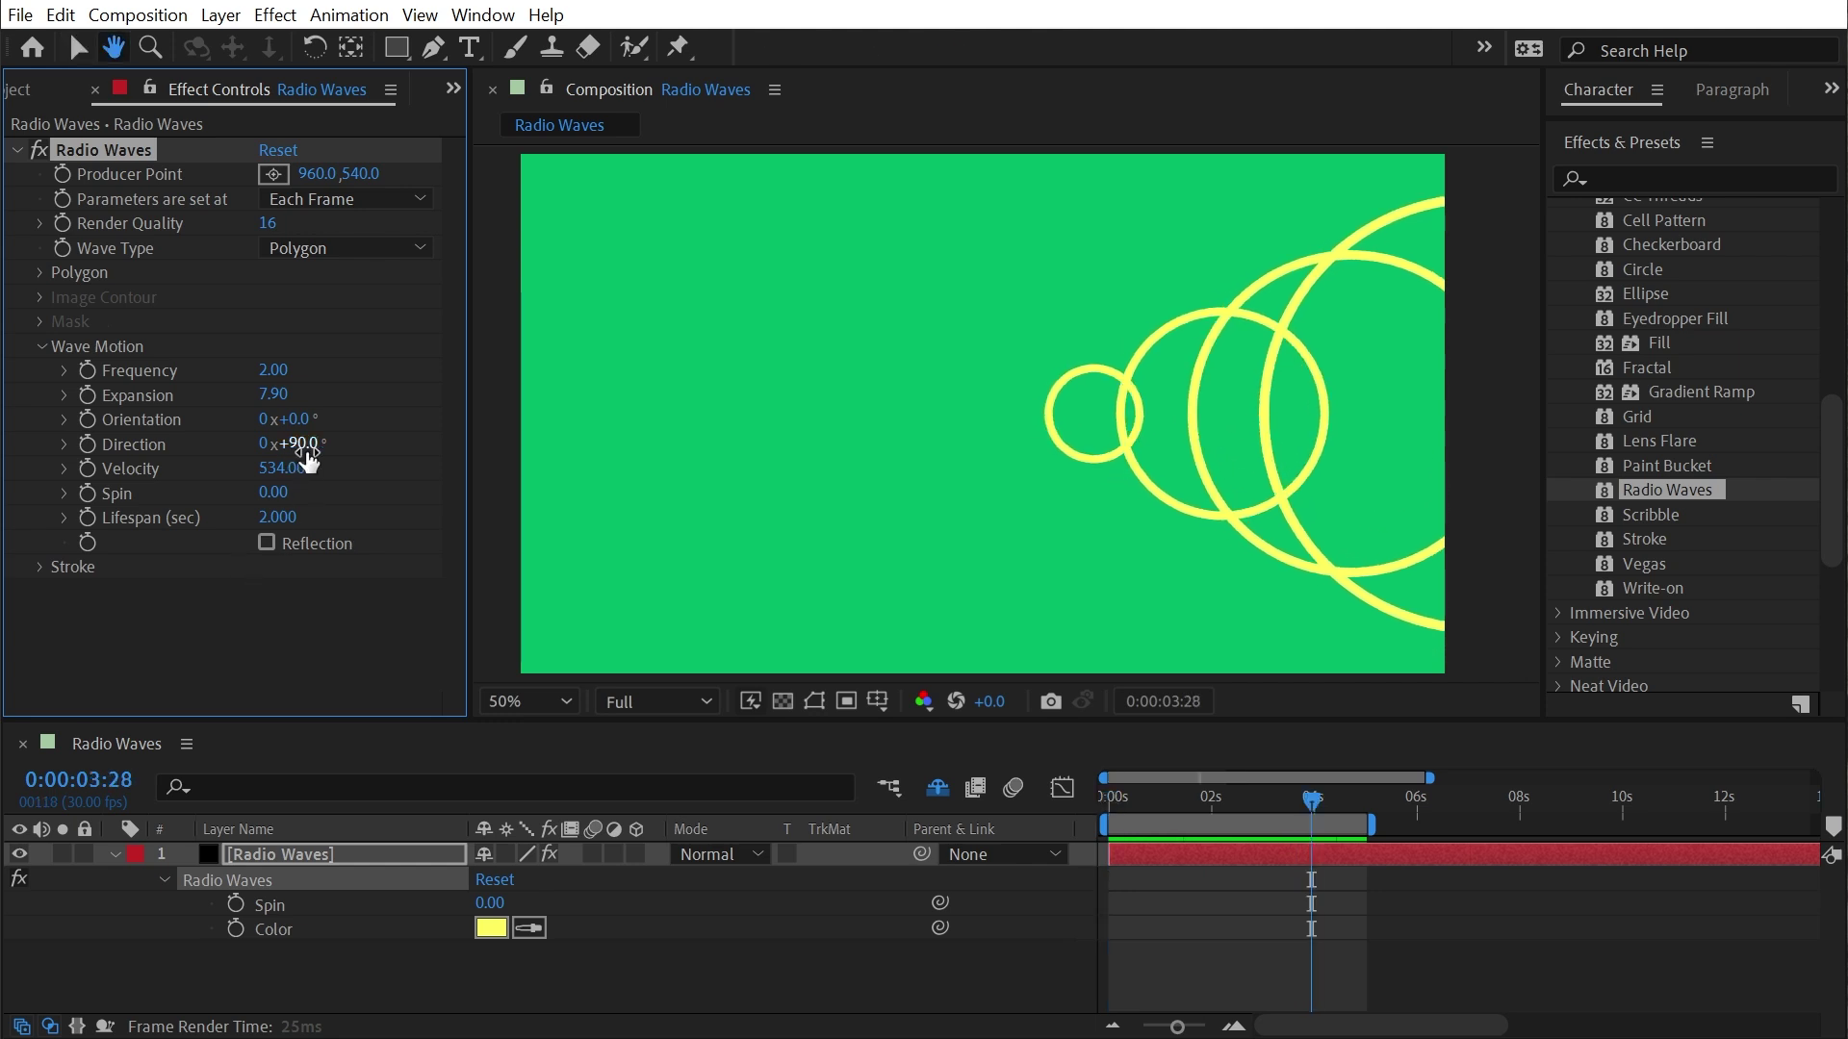
Keyframe Direction from 90° at the start of the timeline to 270° at 0:00:05:04
mouse_move(284, 445)
left_mouse_down()
mouse_move(549, 428)
mouse_move(289, 438)
left_mouse_up()
key("Home")
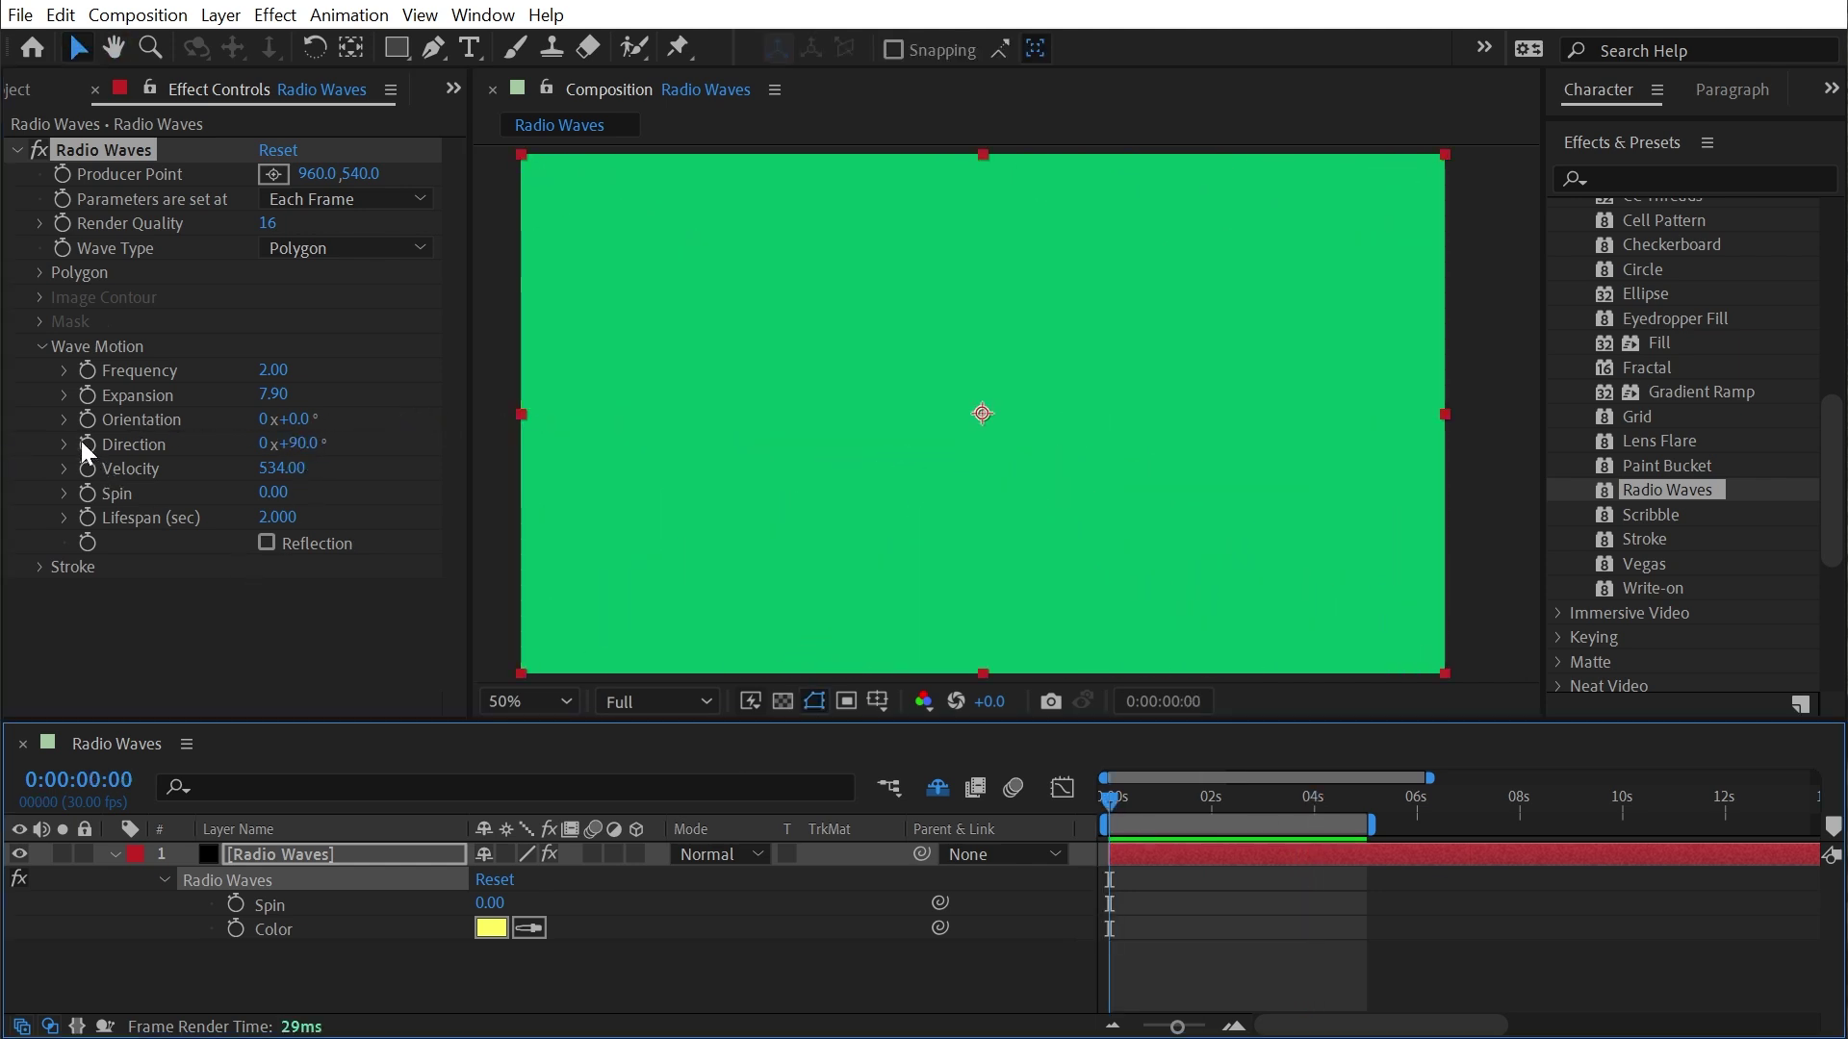
left_click(88, 444)
left_click_drag(1150, 816, 1378, 816)
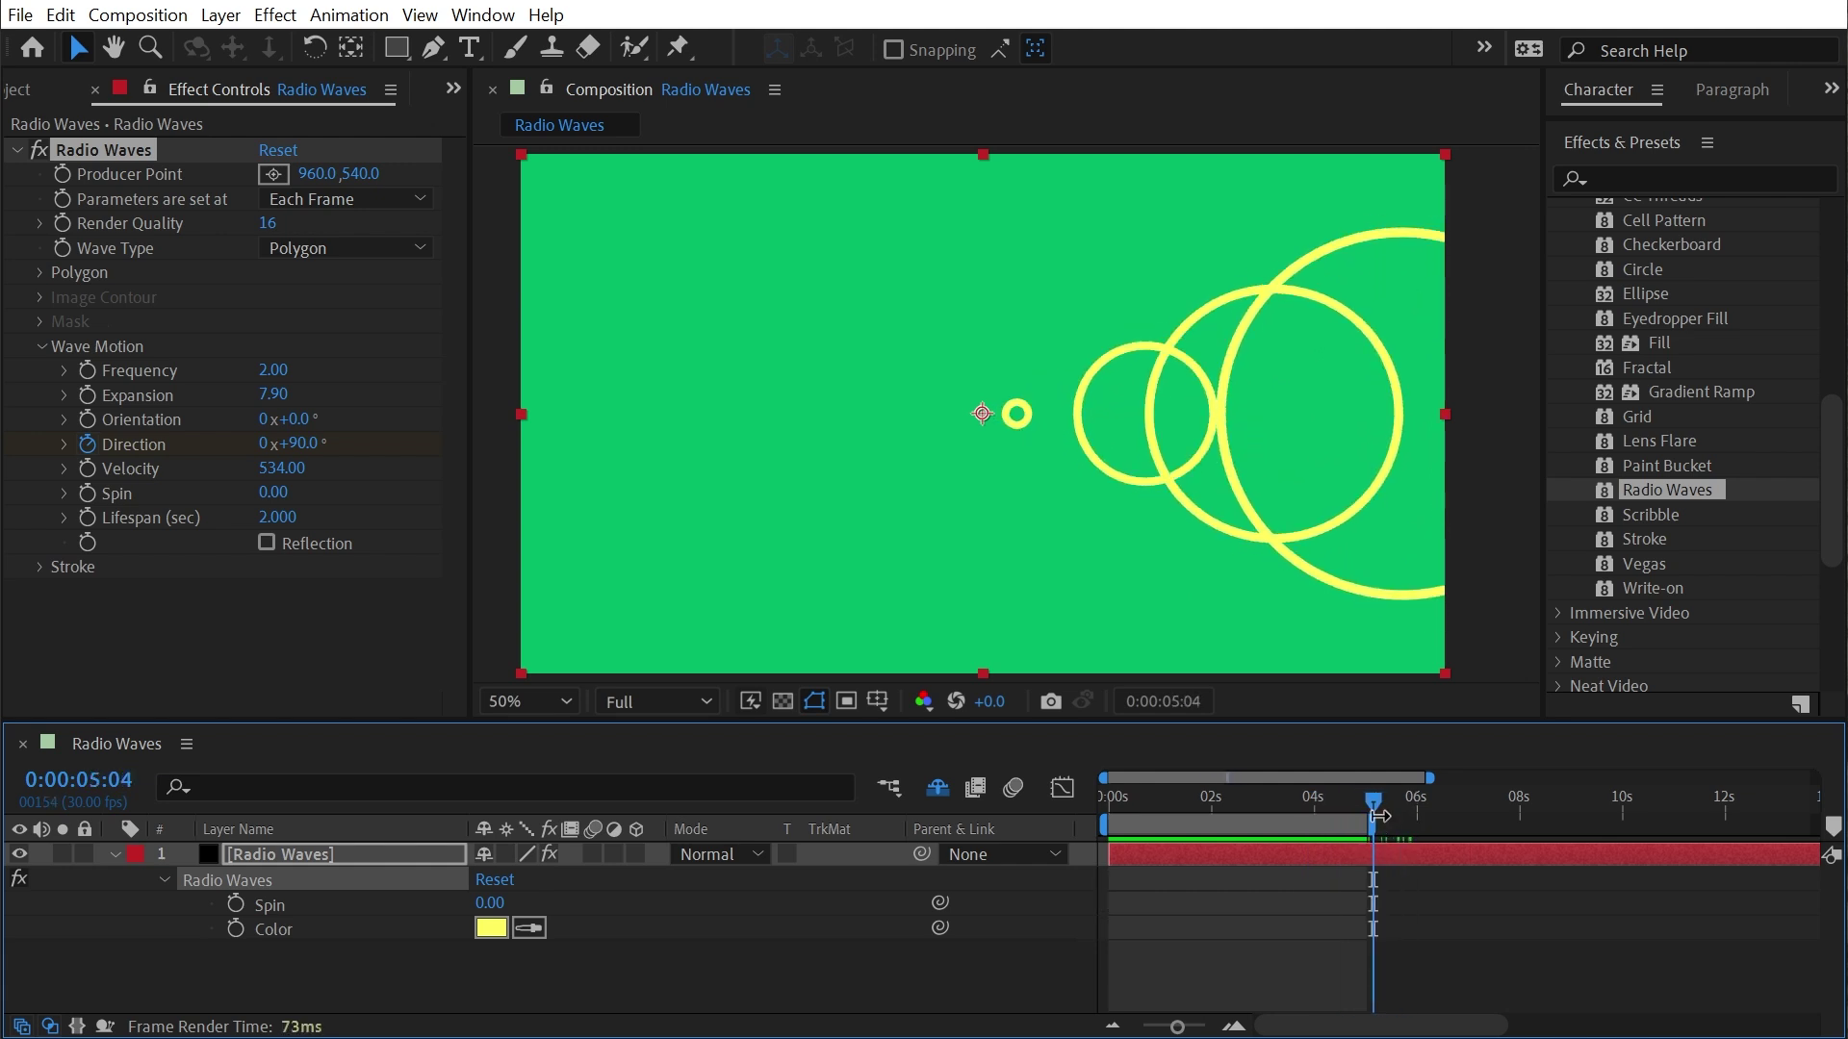
left_click(288, 444)
type("270")
key("Return")
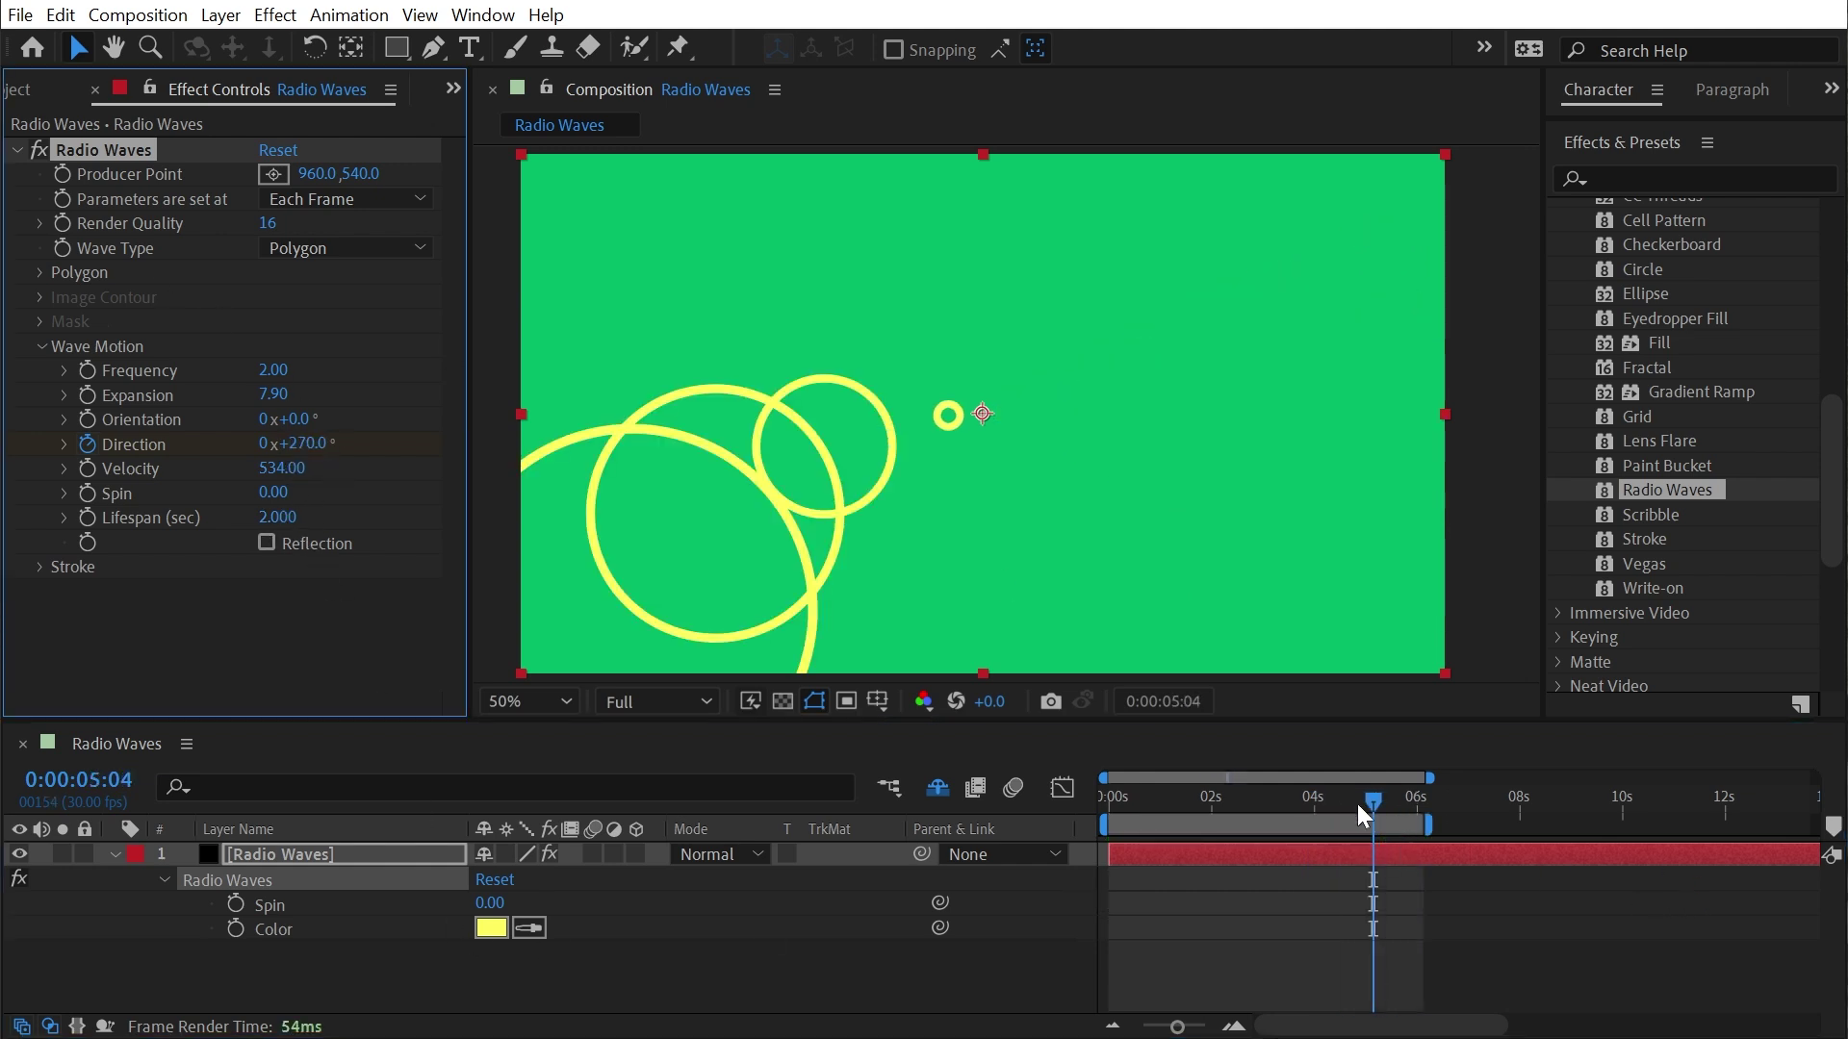
Preview the animated direction and set the Stroke's Fade-out Time to 0.370
left_click_drag(1361, 816, 1069, 835)
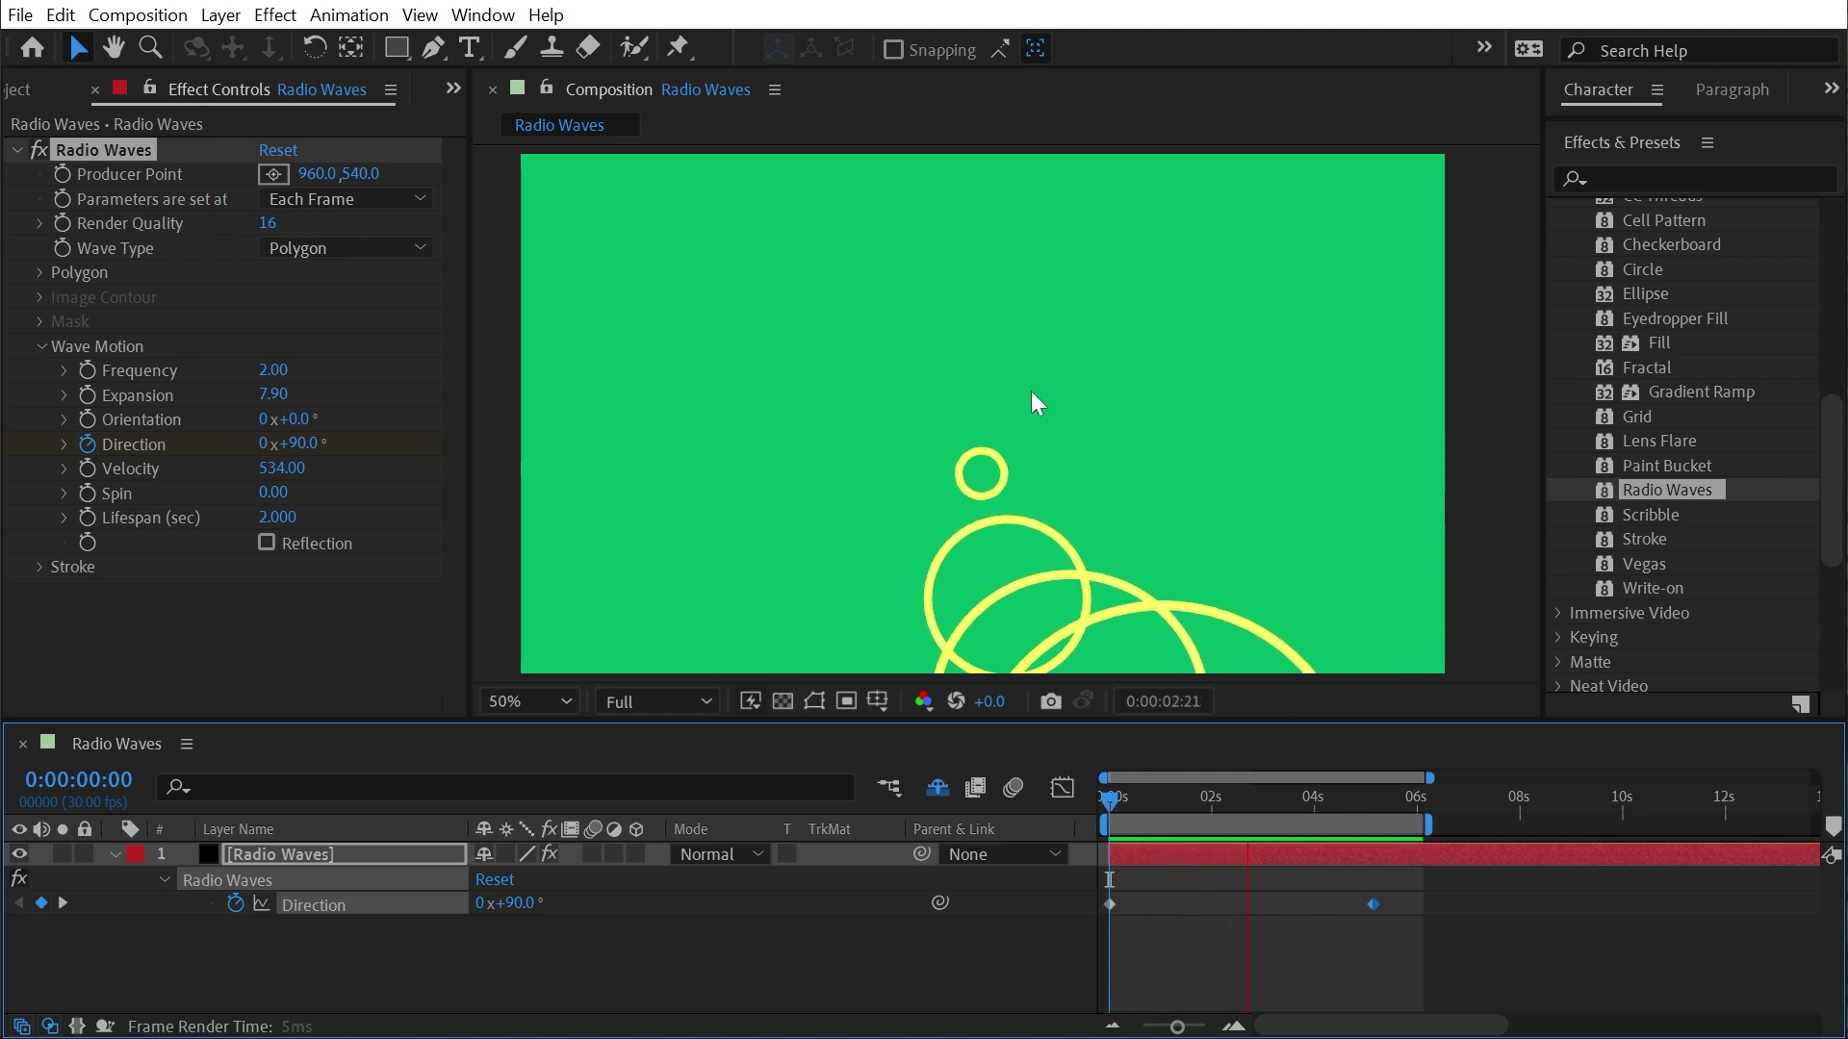
left_click(40, 566)
scroll(276, 615, "down", 1)
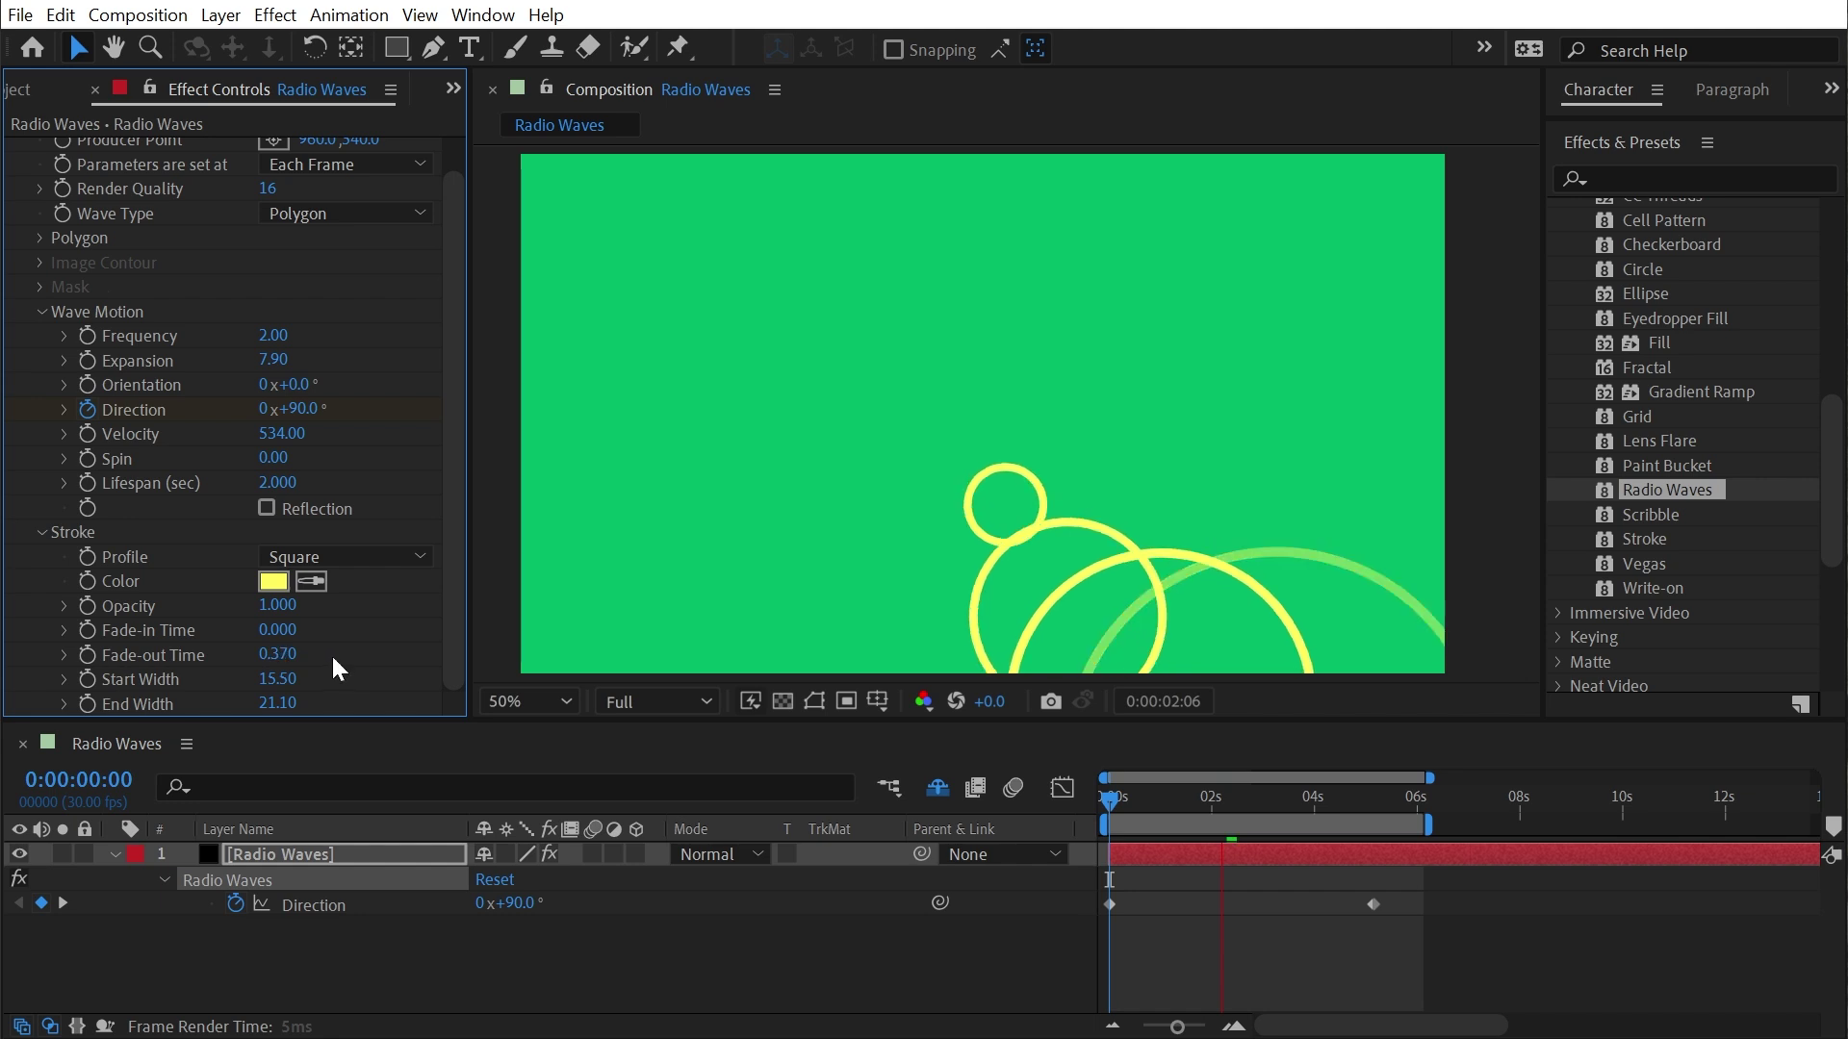
left_click(39, 532)
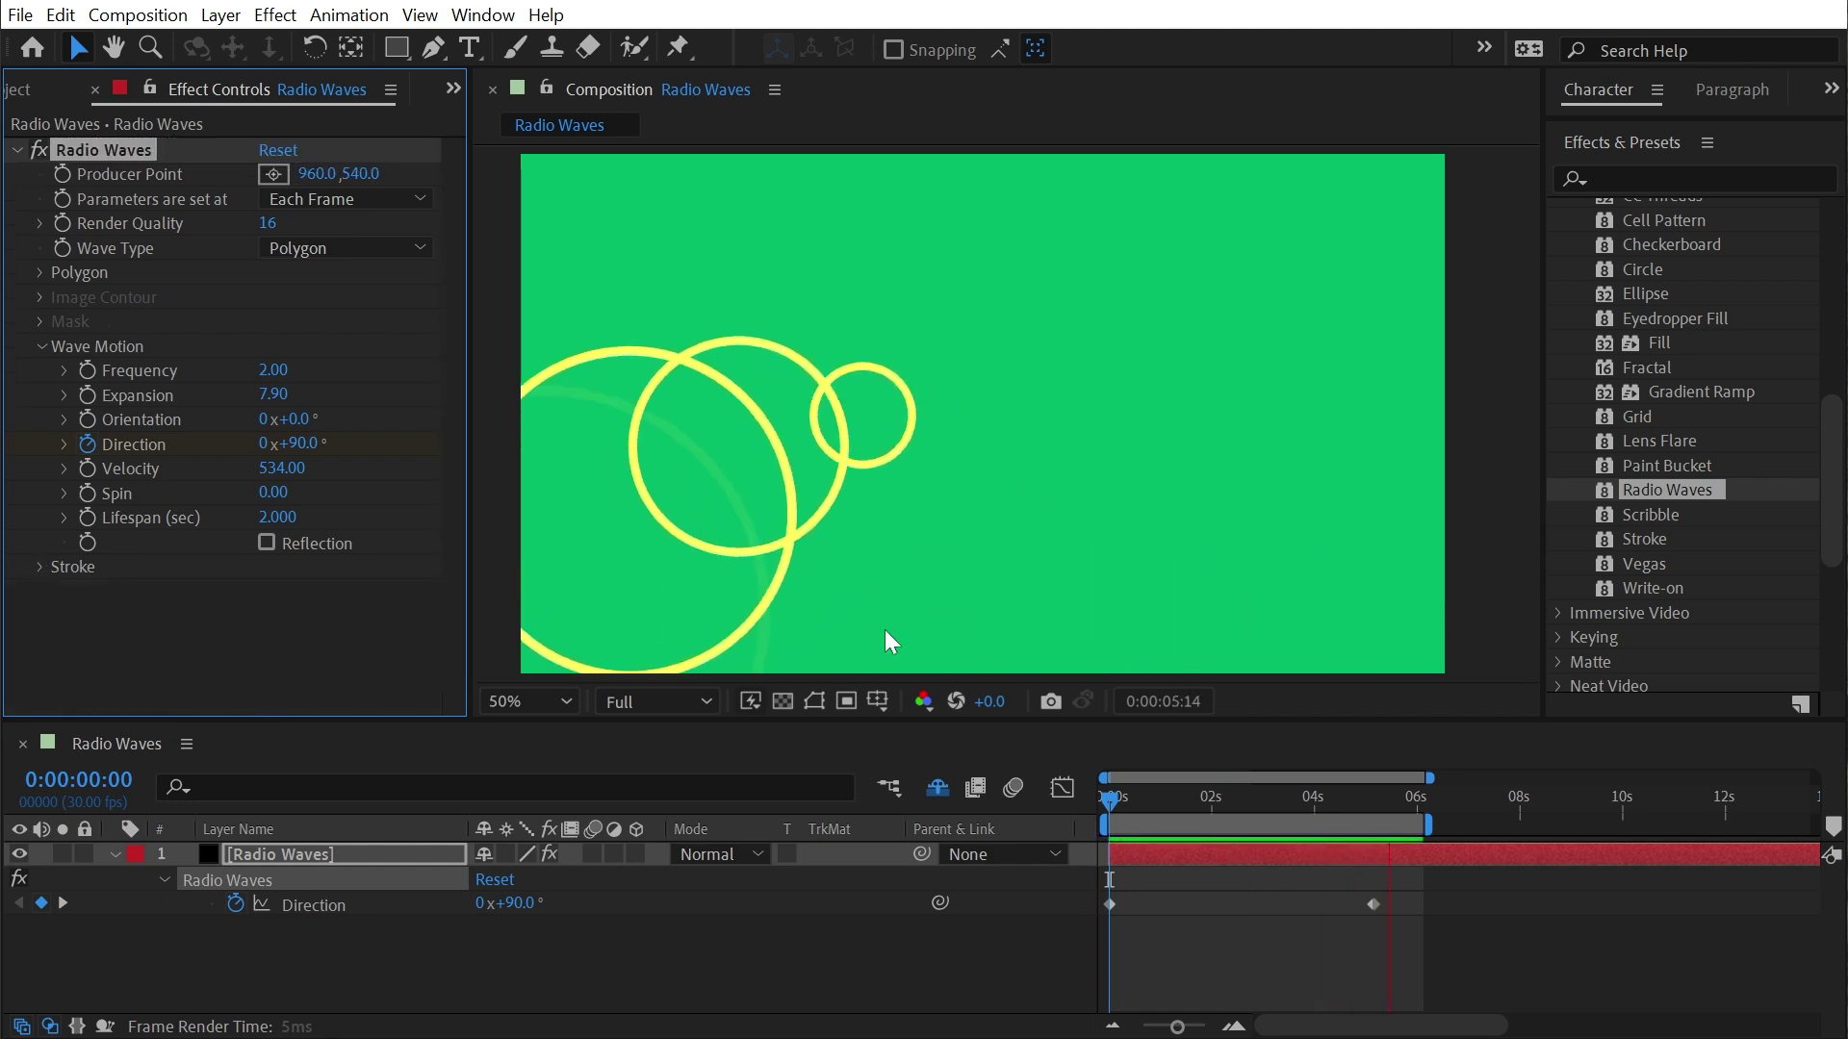
key("space")
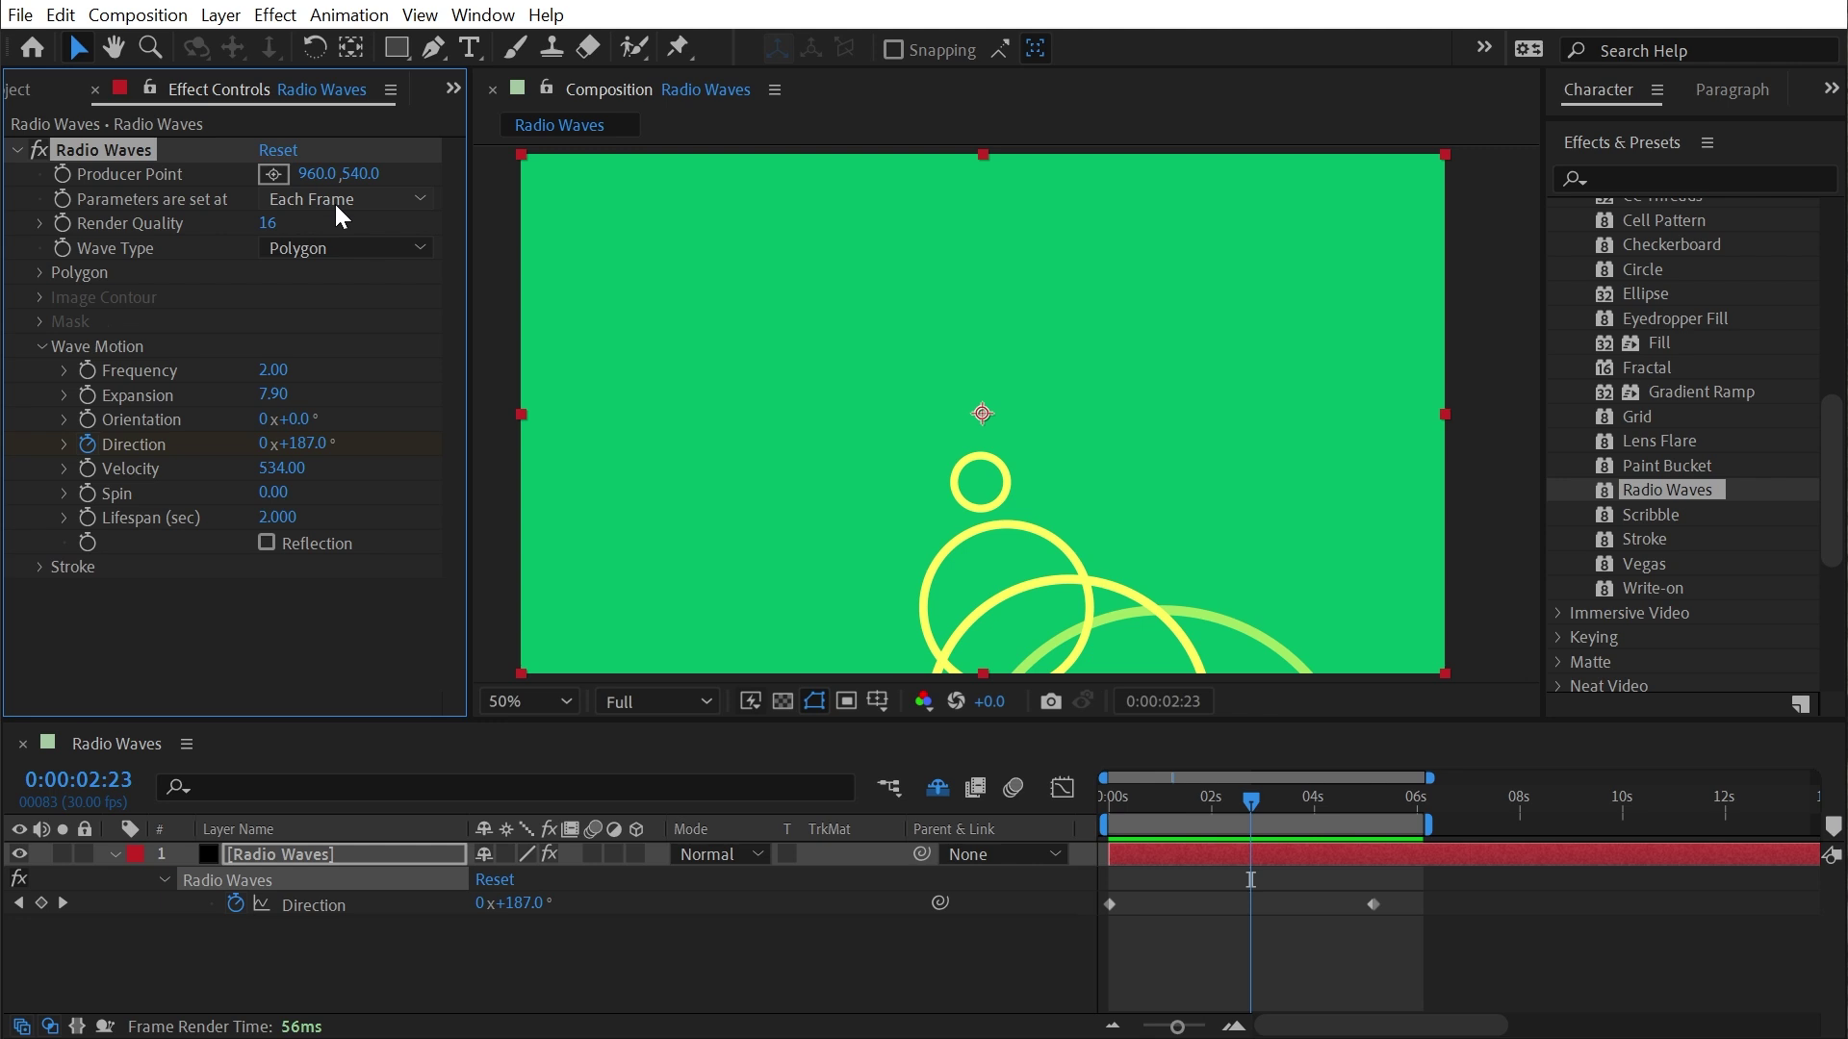
Switch the parameters to be set at Birth and preview the animated direction
left_click_drag(1165, 796, 1341, 798)
left_click(388, 201)
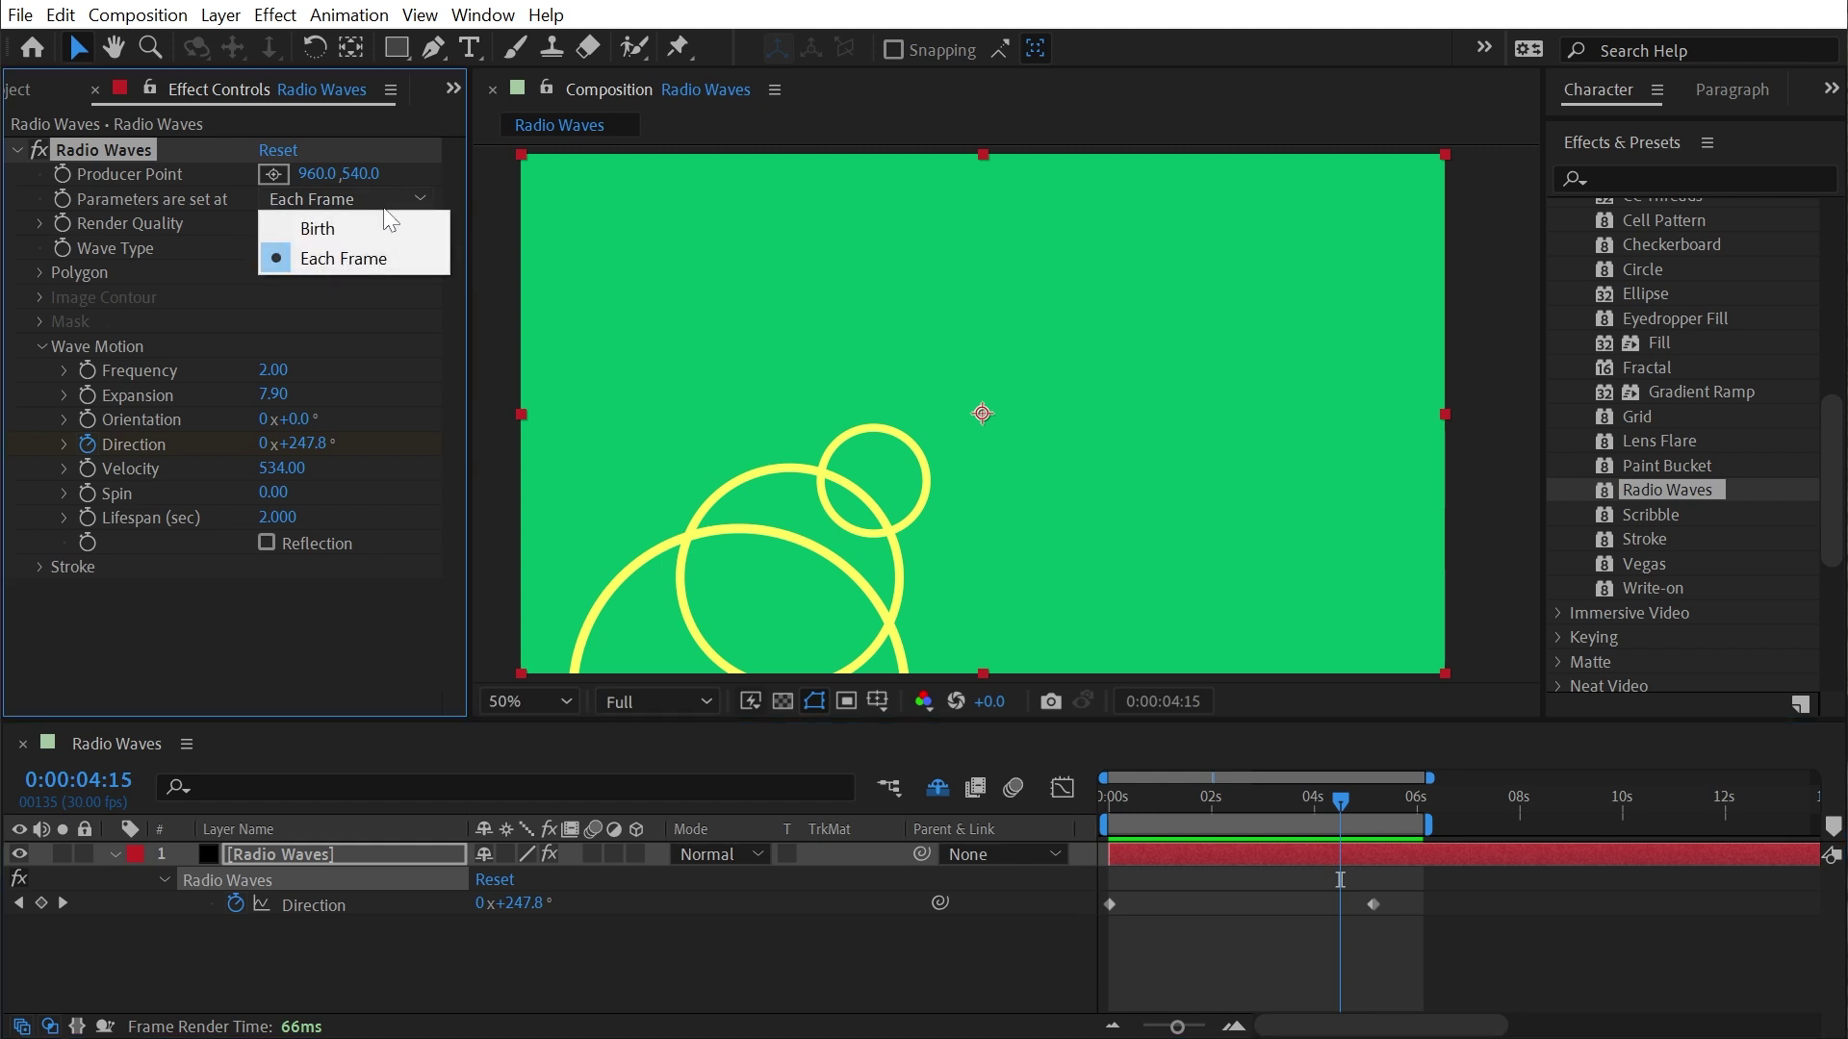
left_click(373, 227)
left_click(1318, 806)
key("space")
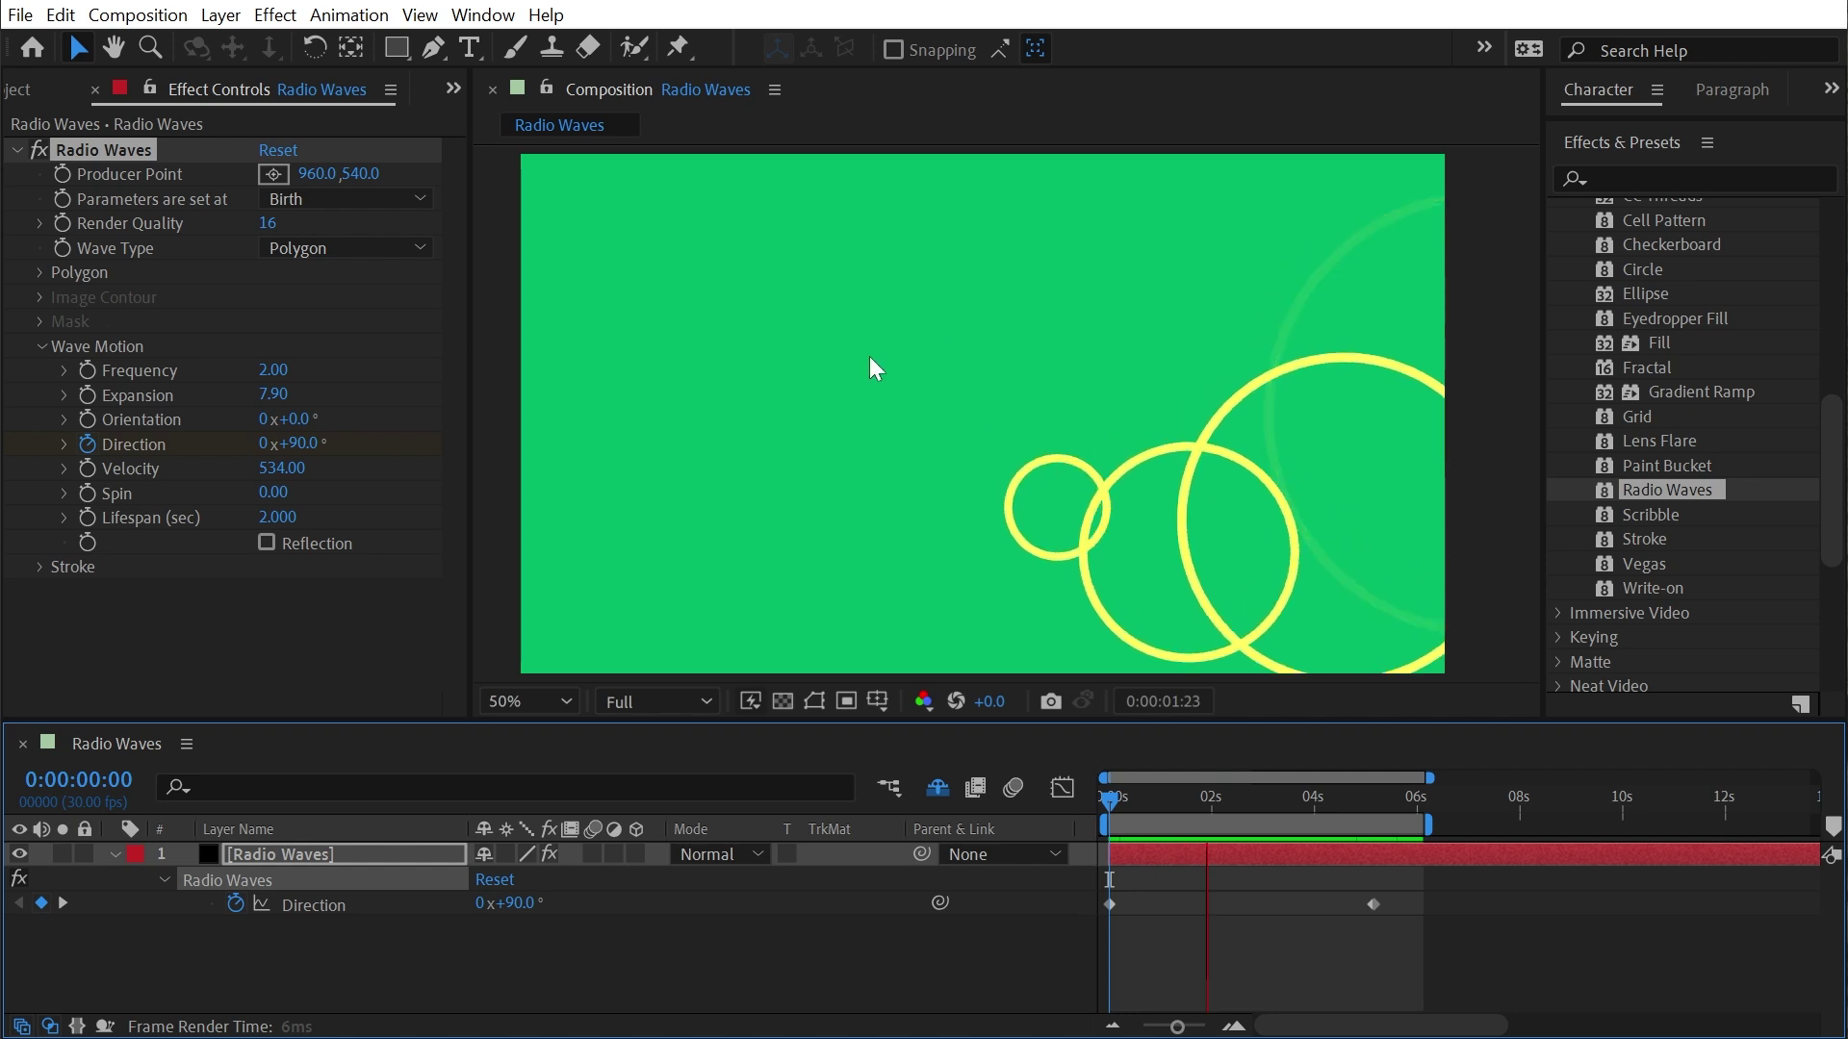
Set Frequency to 8 and the ending Direction keyframe to 1x+90°, previewing the spiral of rings
left_click(289, 370)
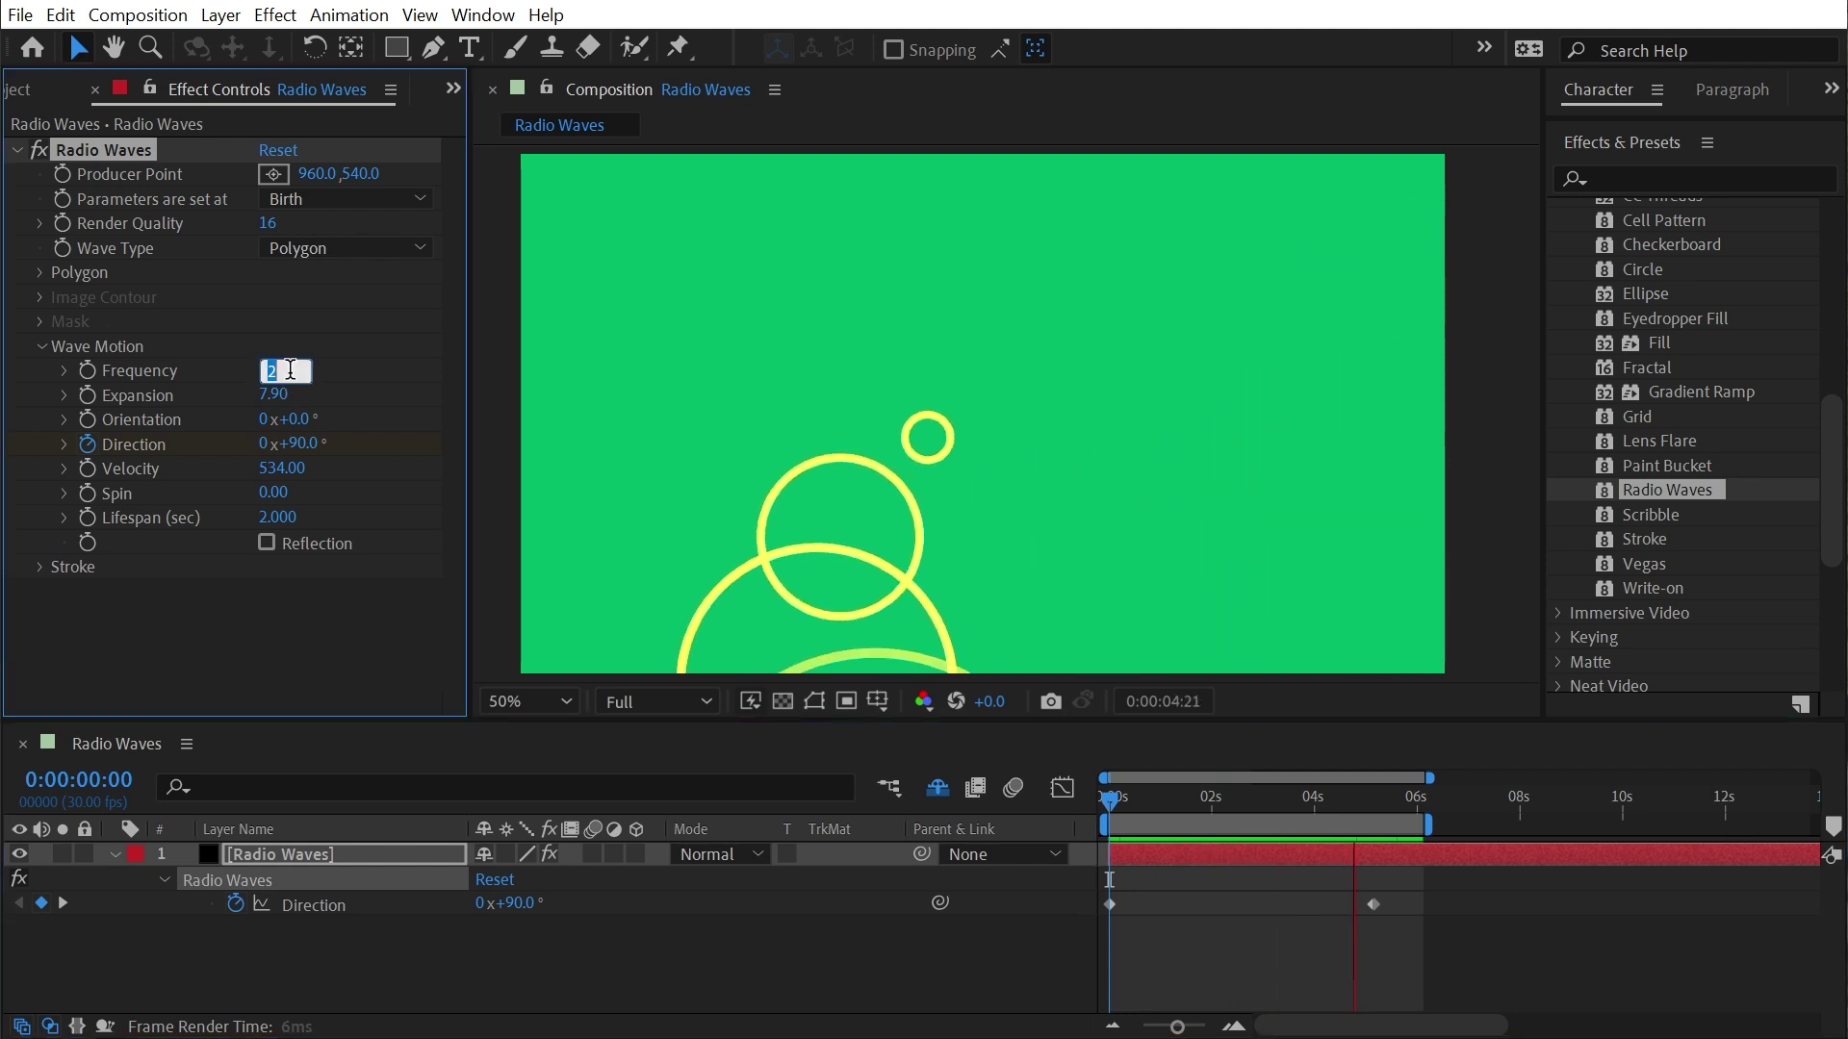
type("8")
key("Return")
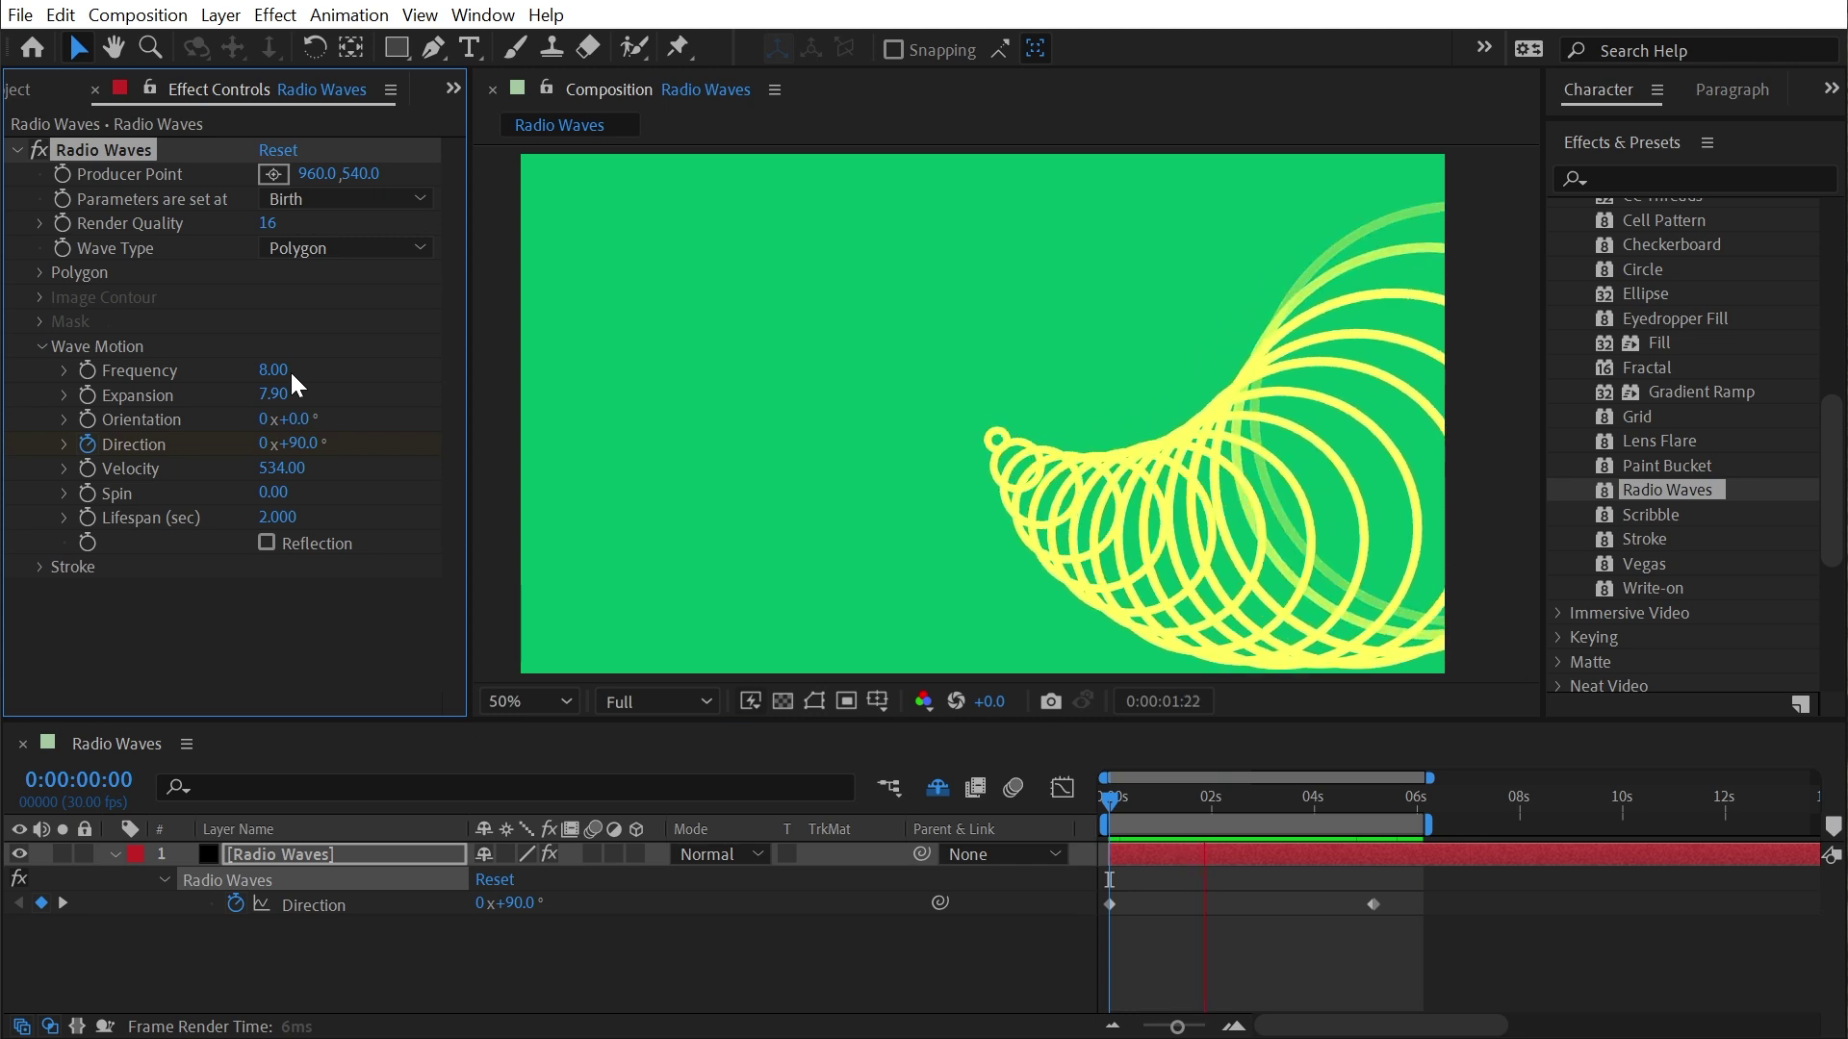
key("space")
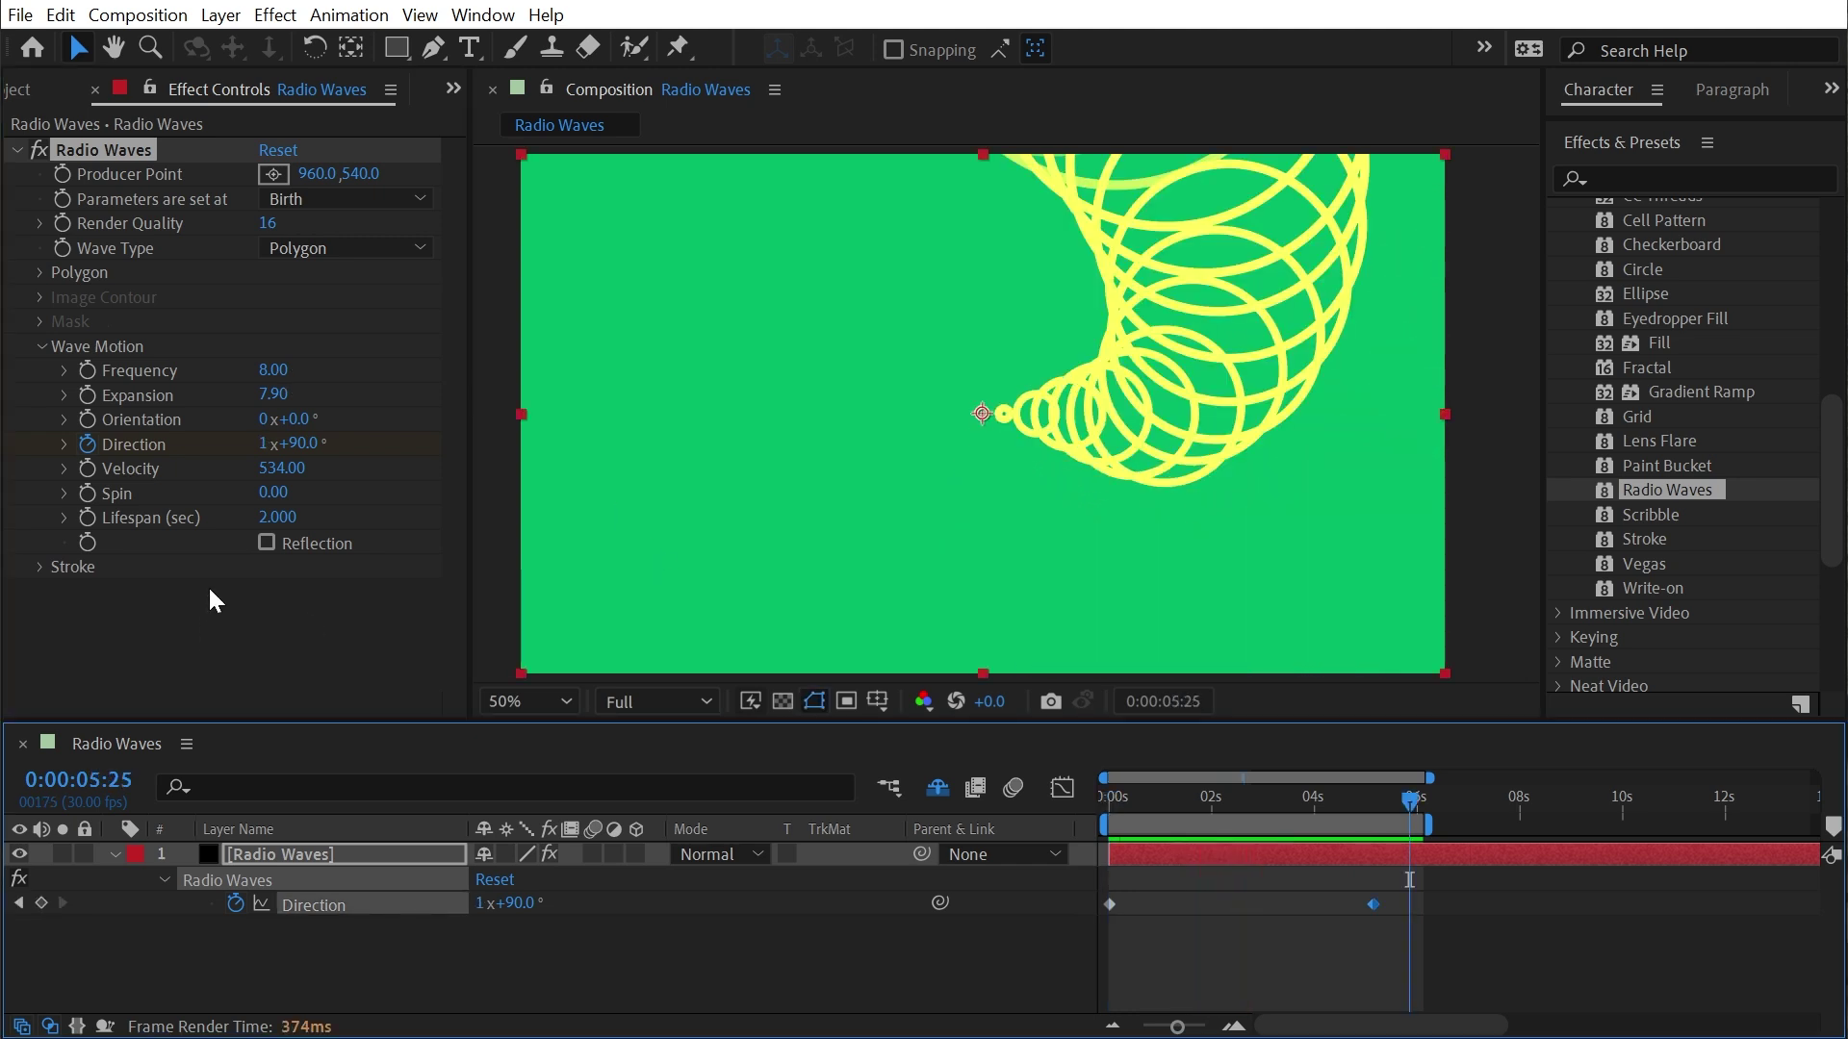
Turn on Reflection, preview the bouncing waves, and look over the Stroke settings
left_click(267, 543)
key("space")
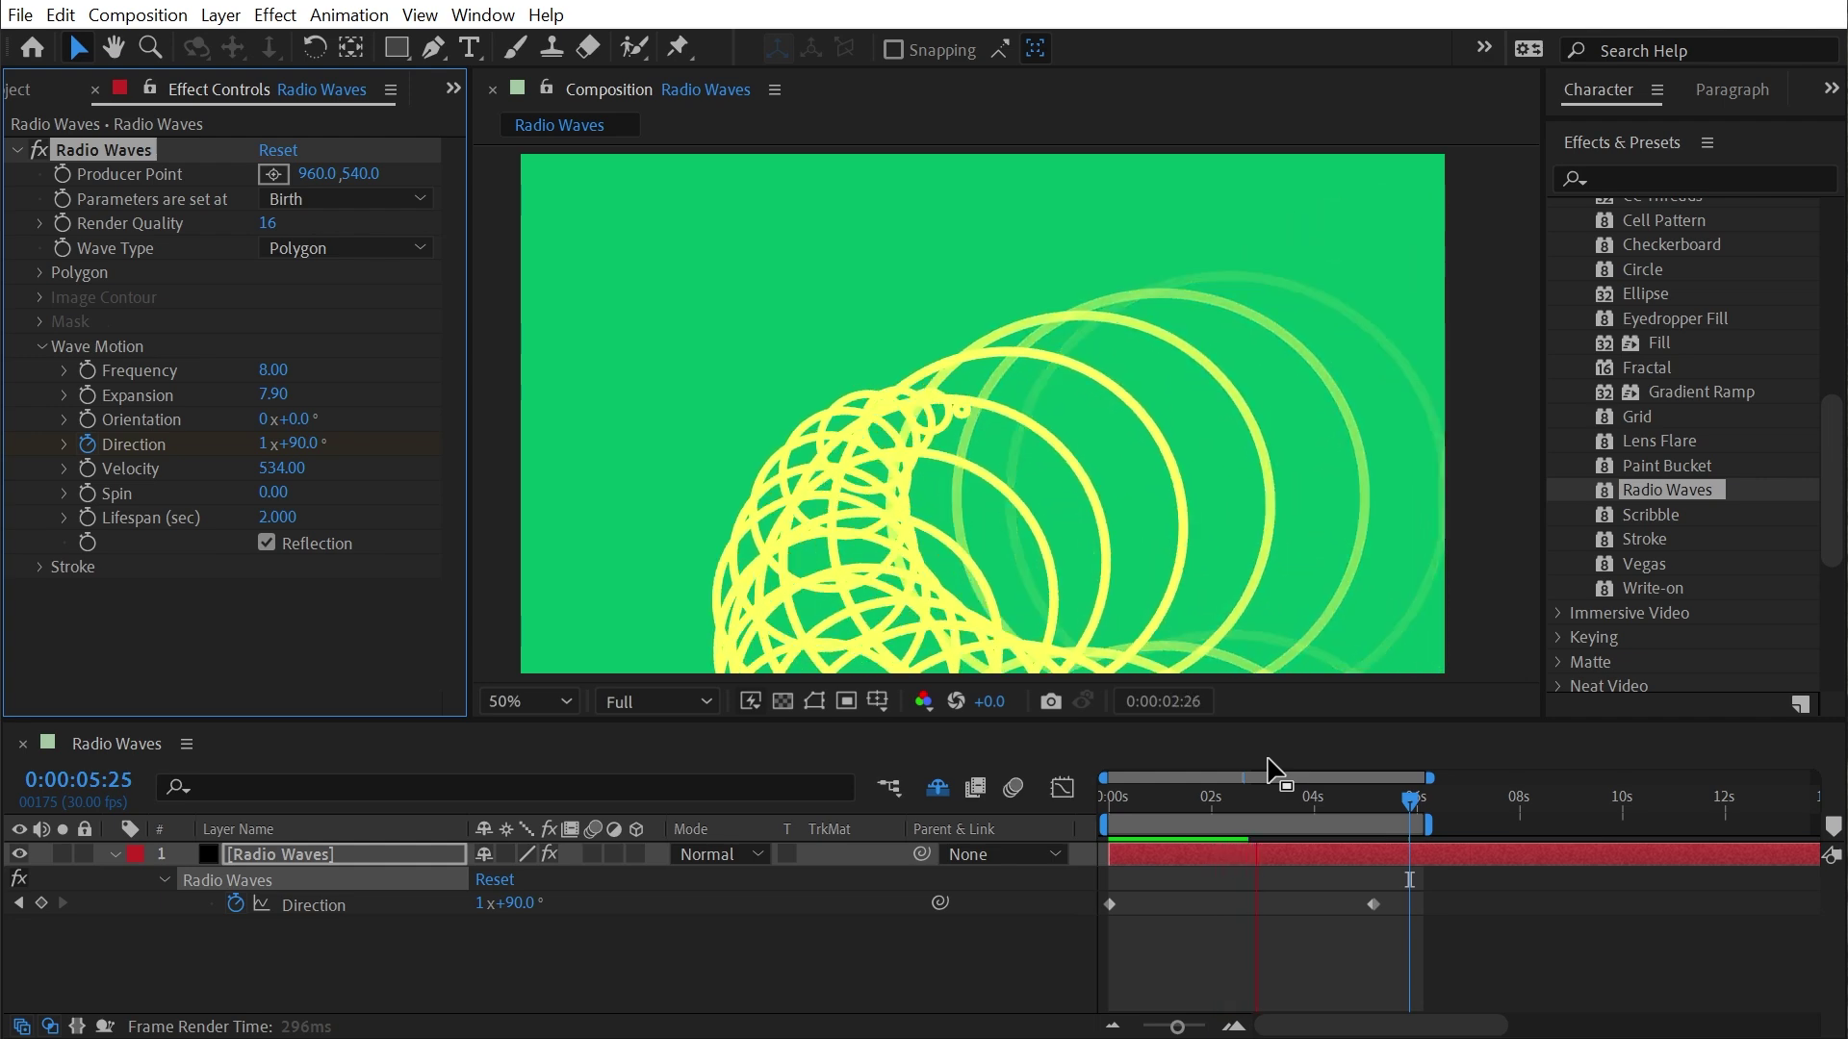
key("space")
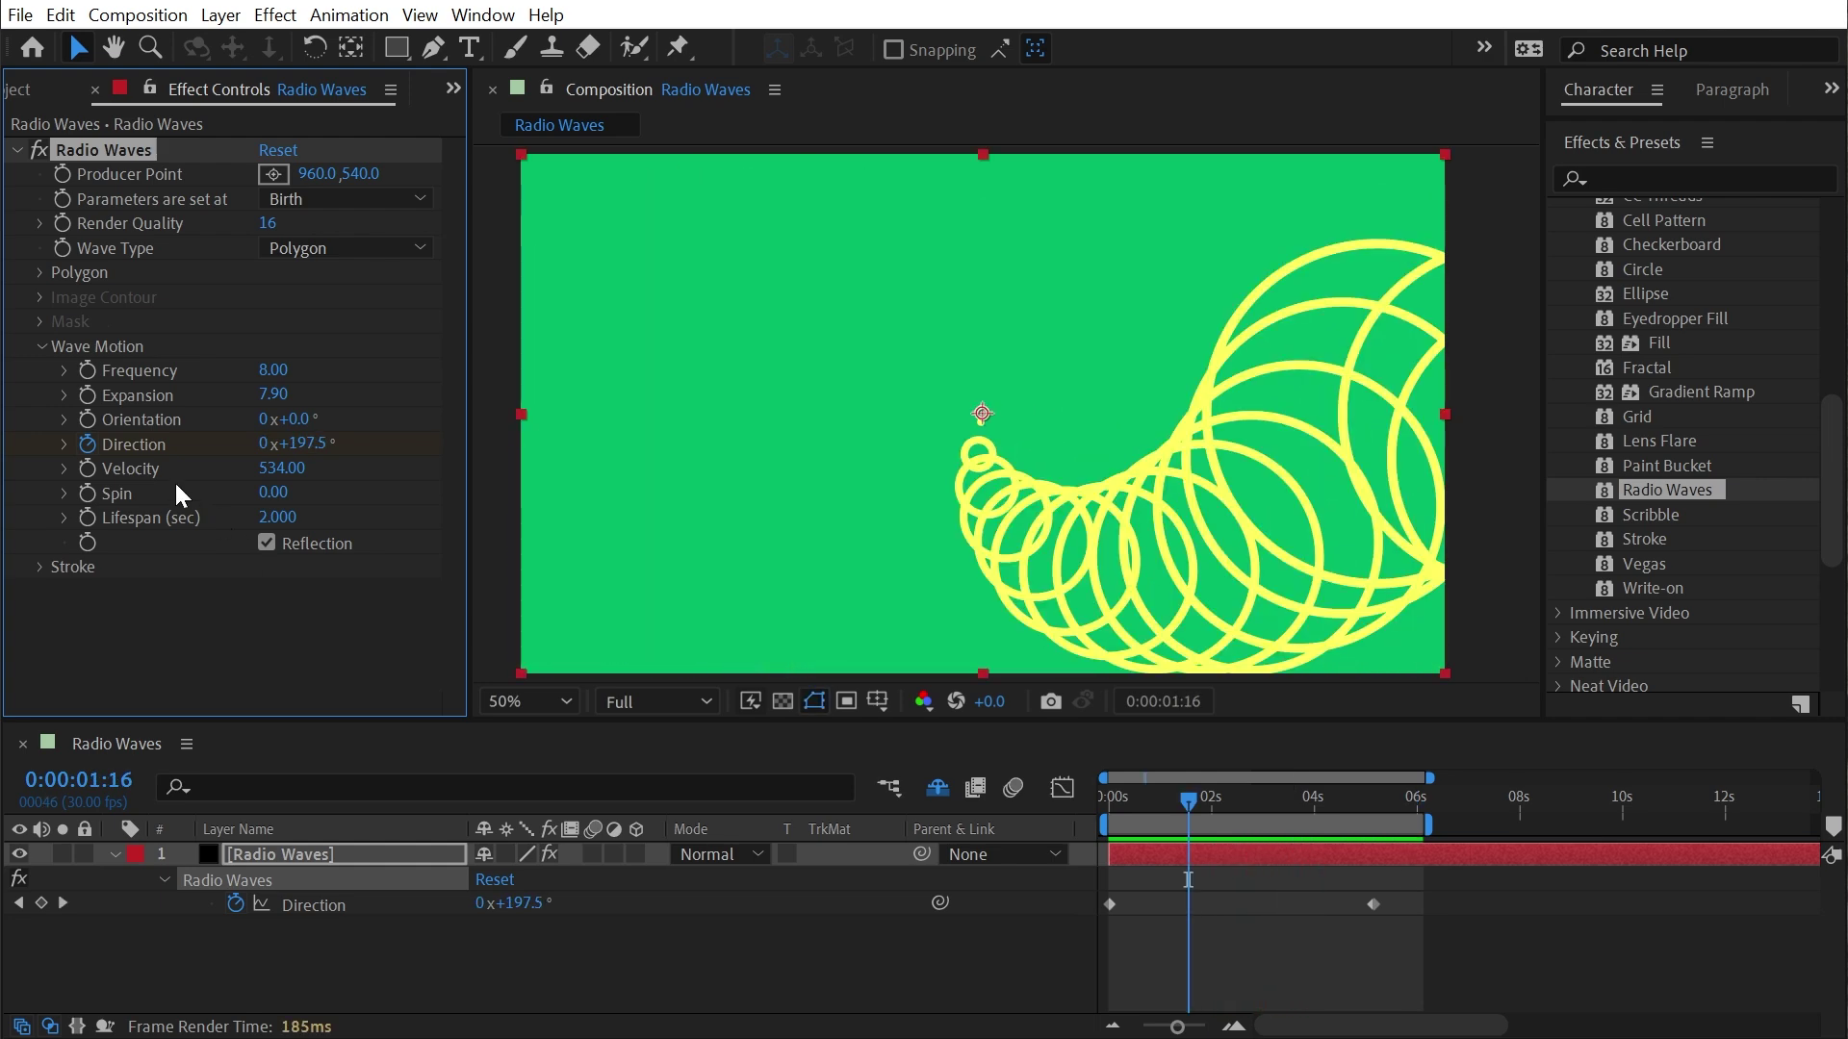
left_click(40, 567)
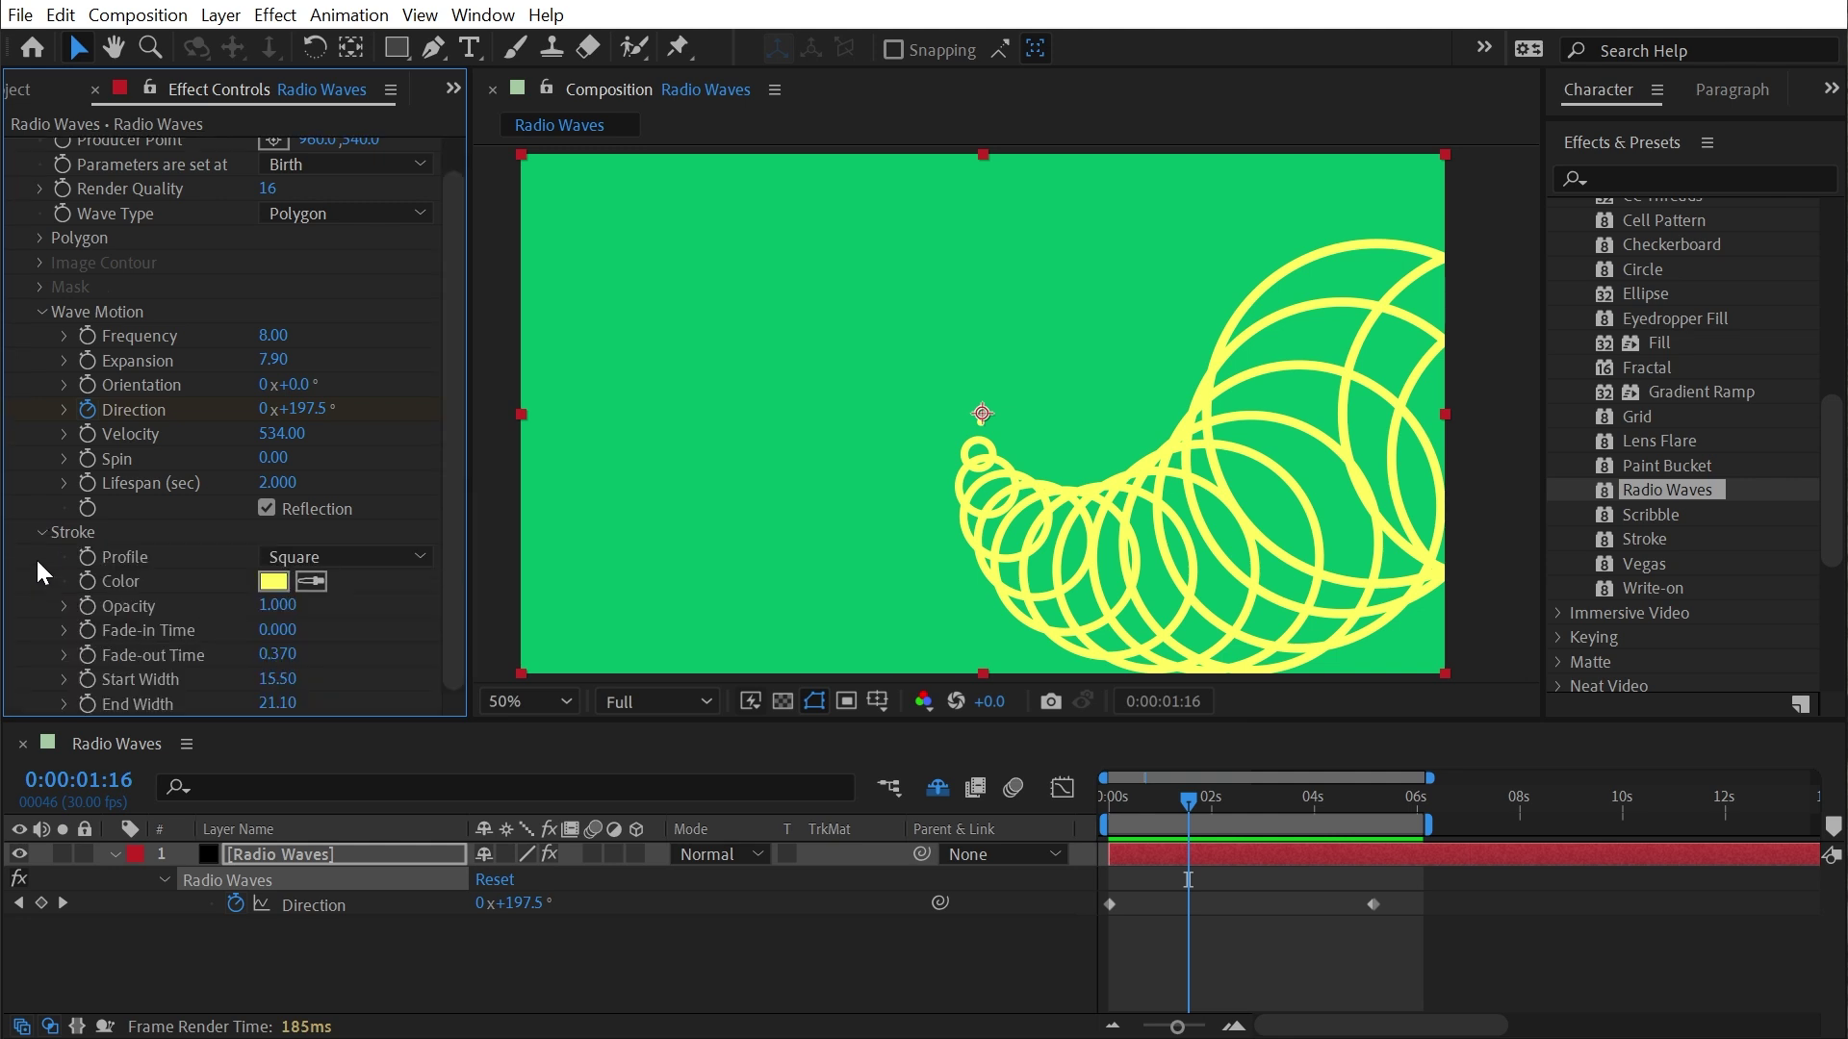
left_click(41, 532)
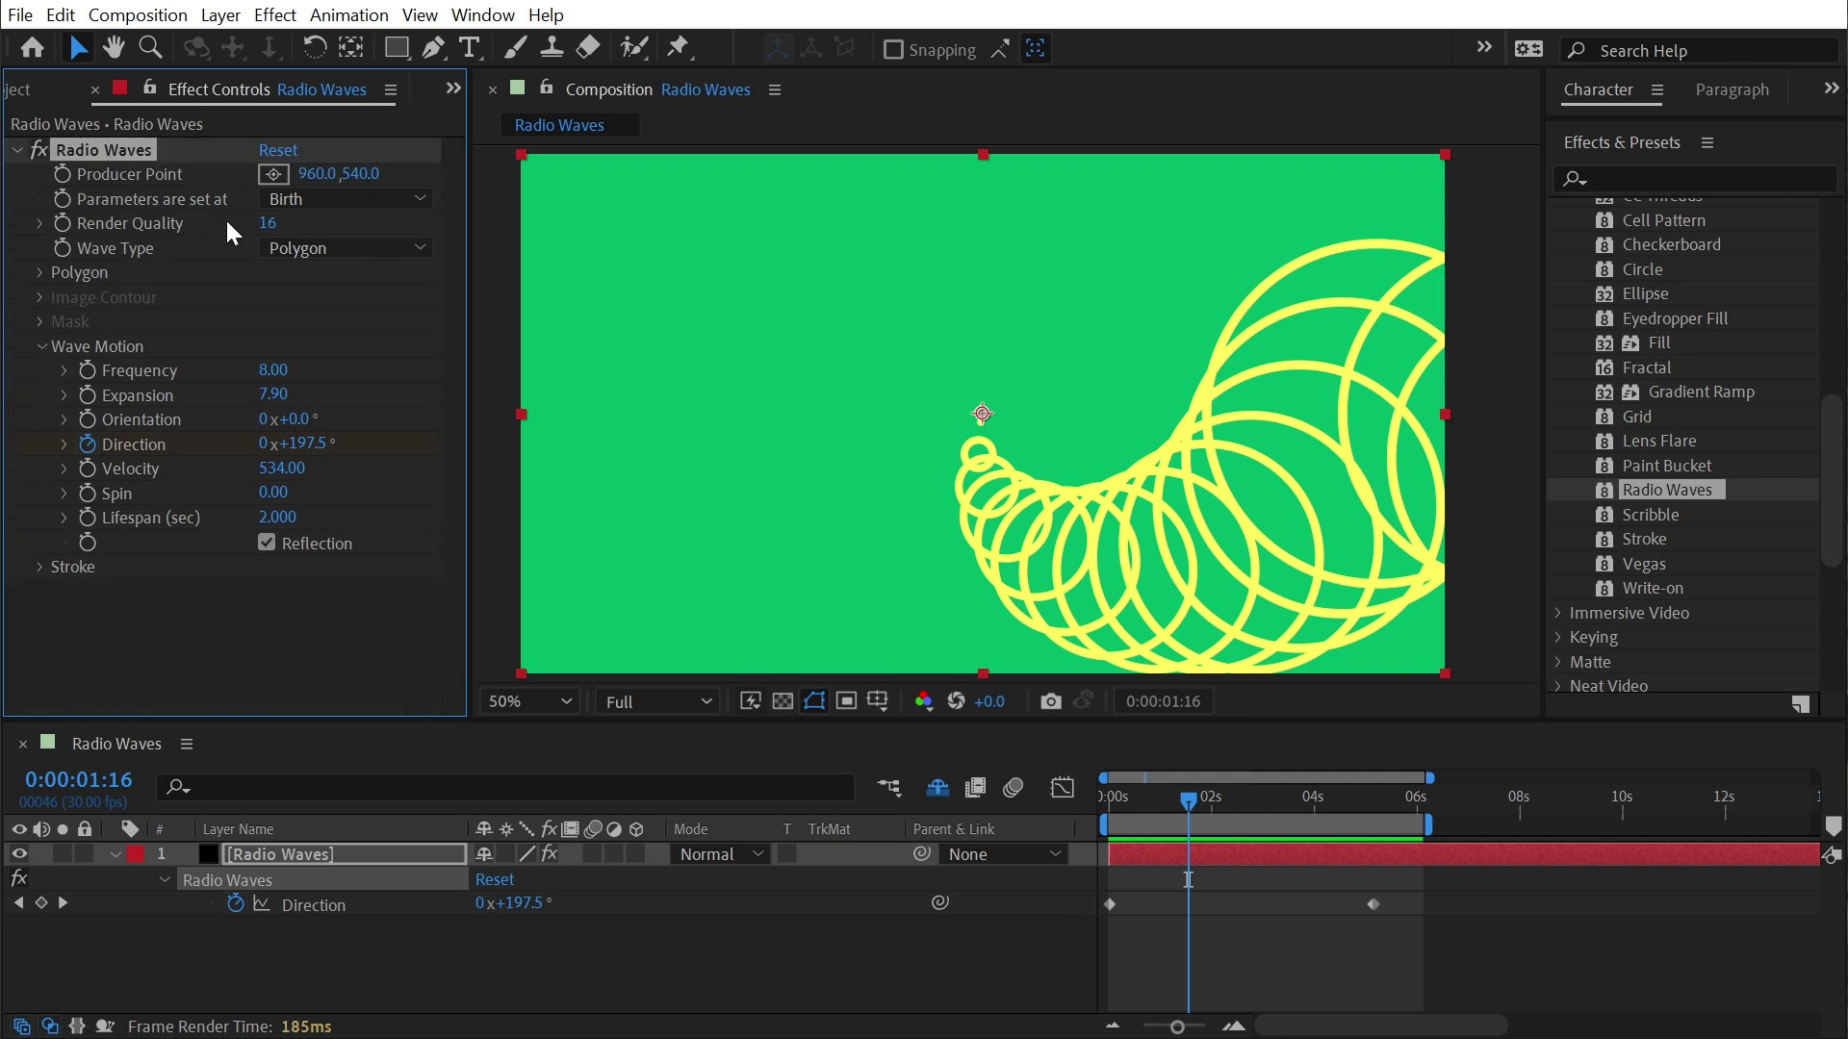
Remove the Direction keyframes at the start of the timeline, reset Radio Waves to its defaults, and scrub through the waves
left_click_drag(1203, 795, 1110, 797)
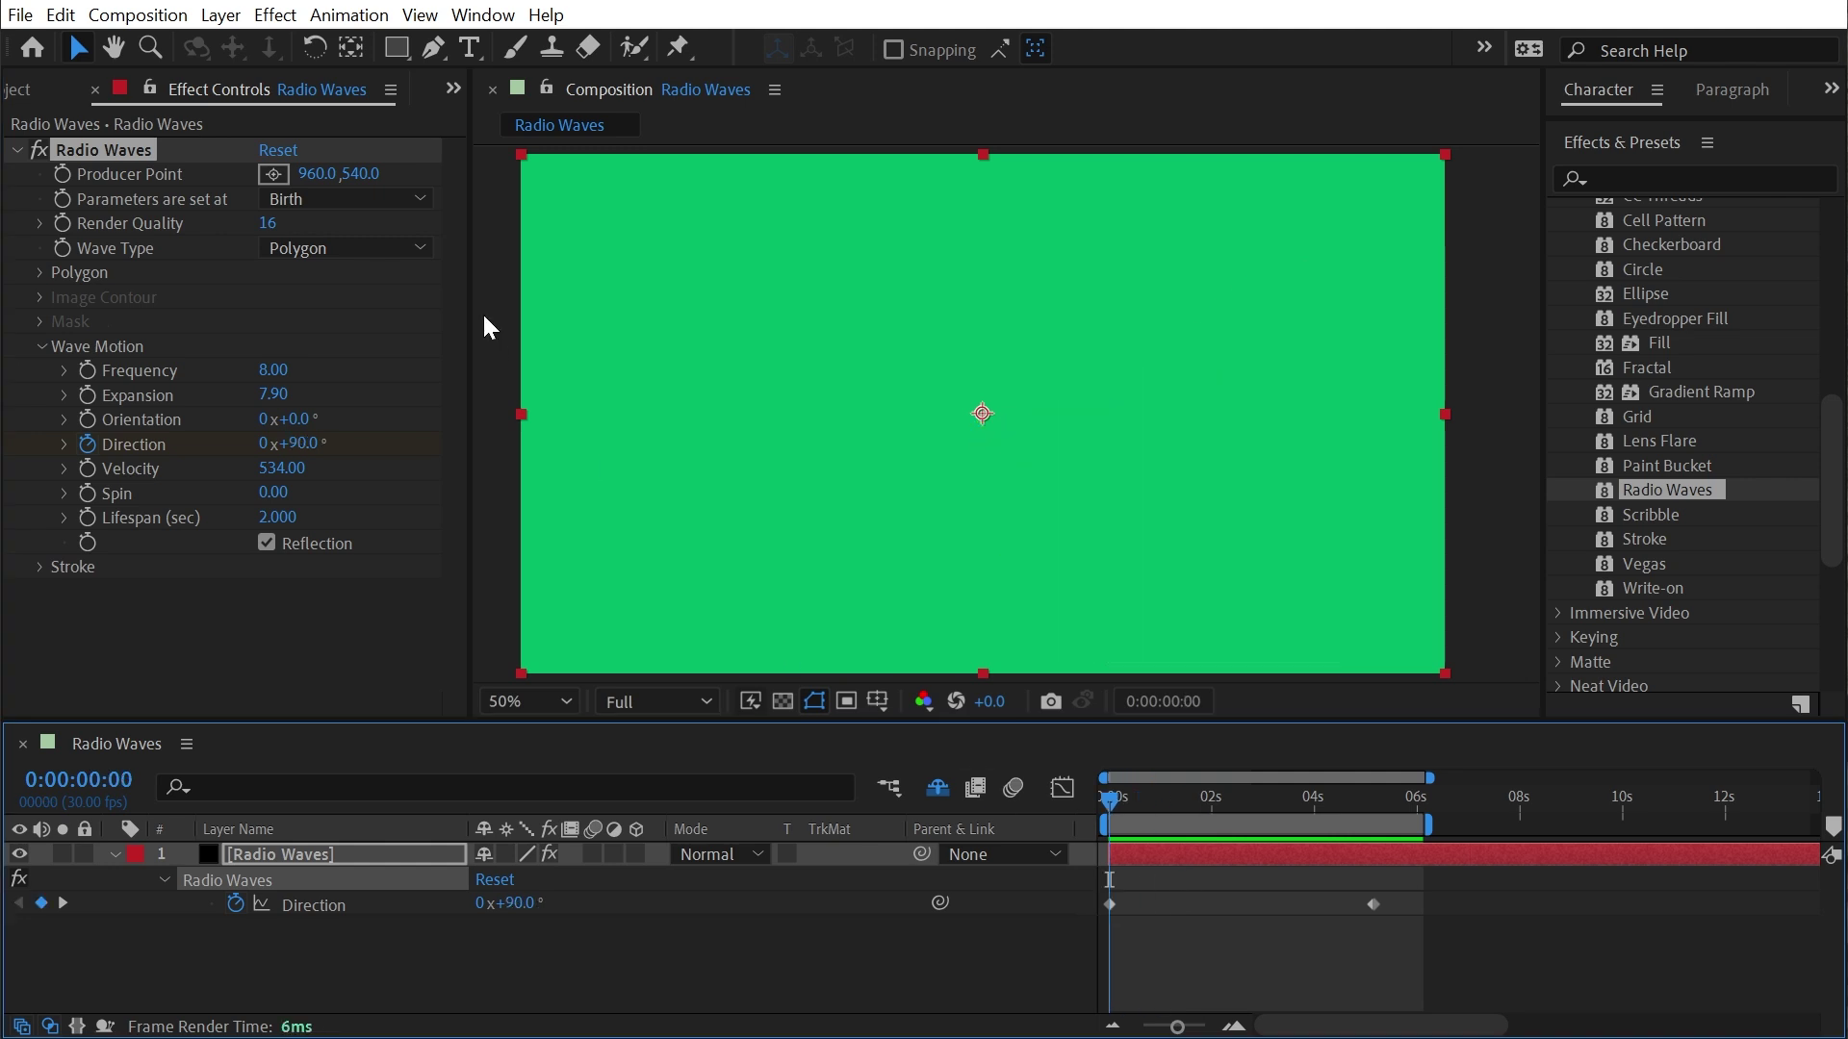
left_click(278, 149)
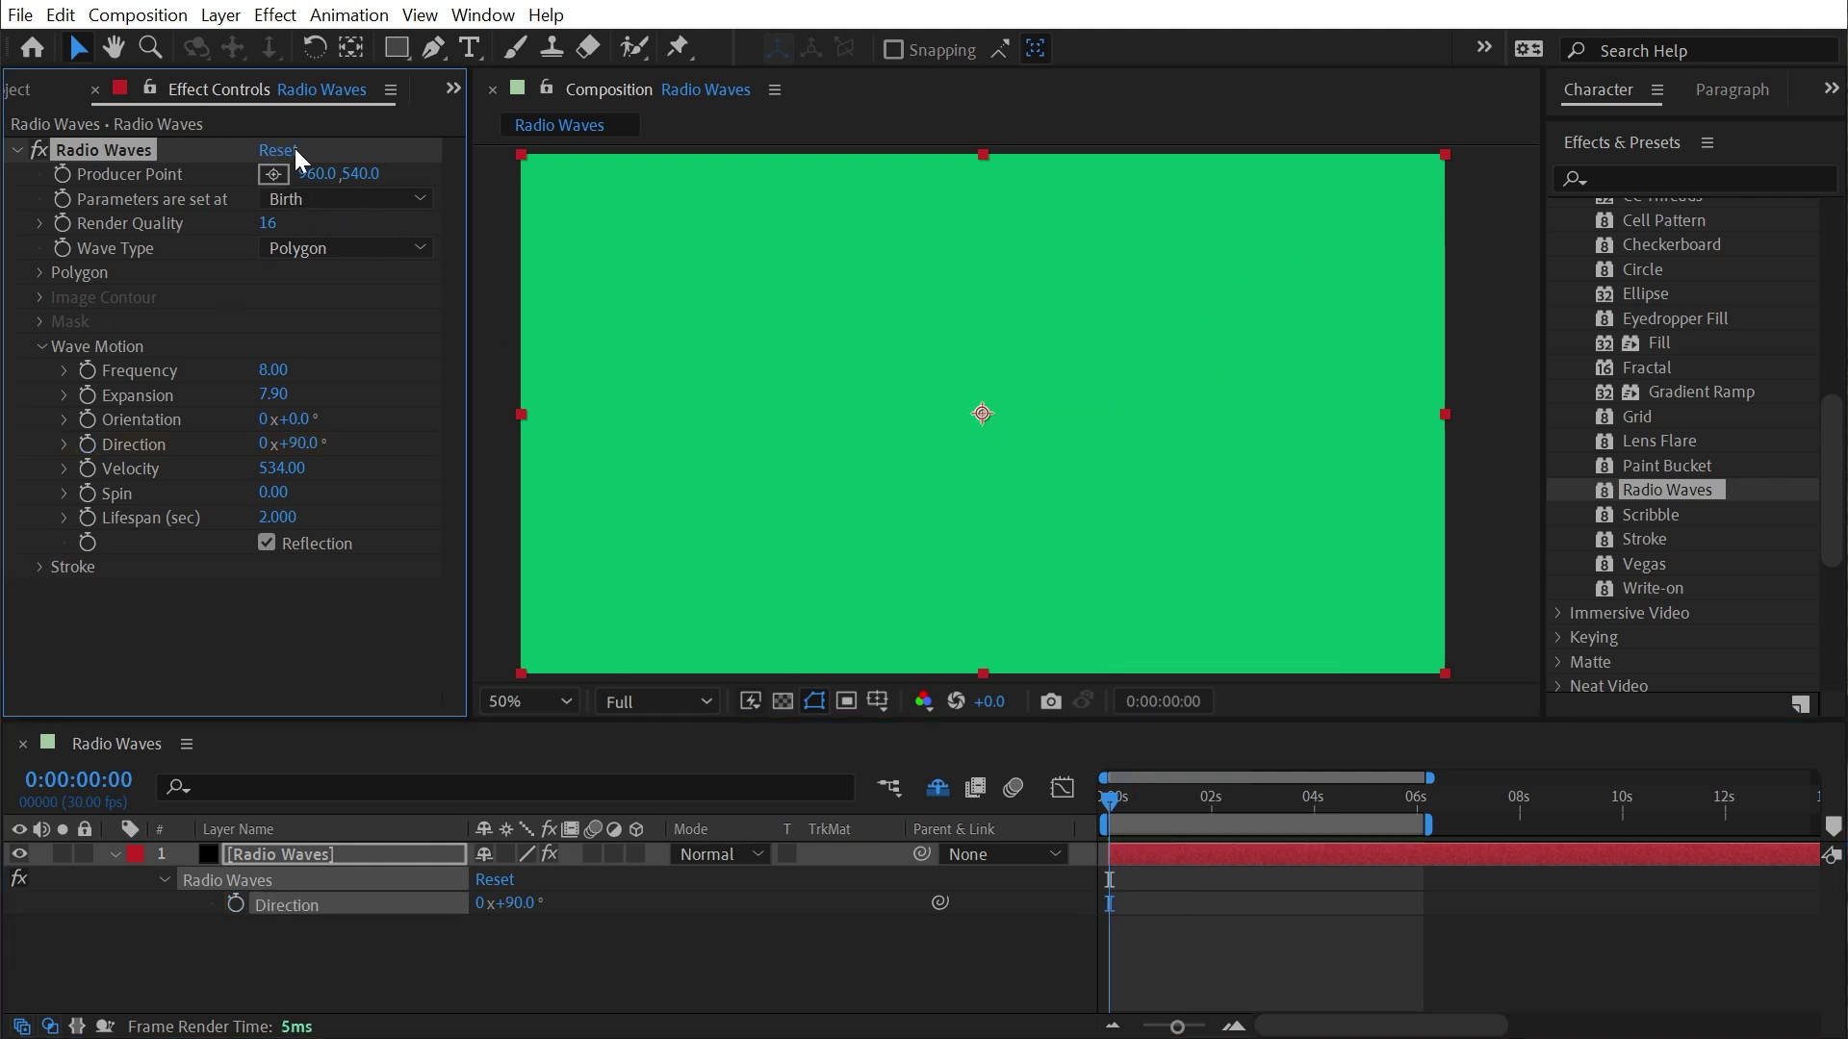
left_click_drag(1159, 803, 1309, 800)
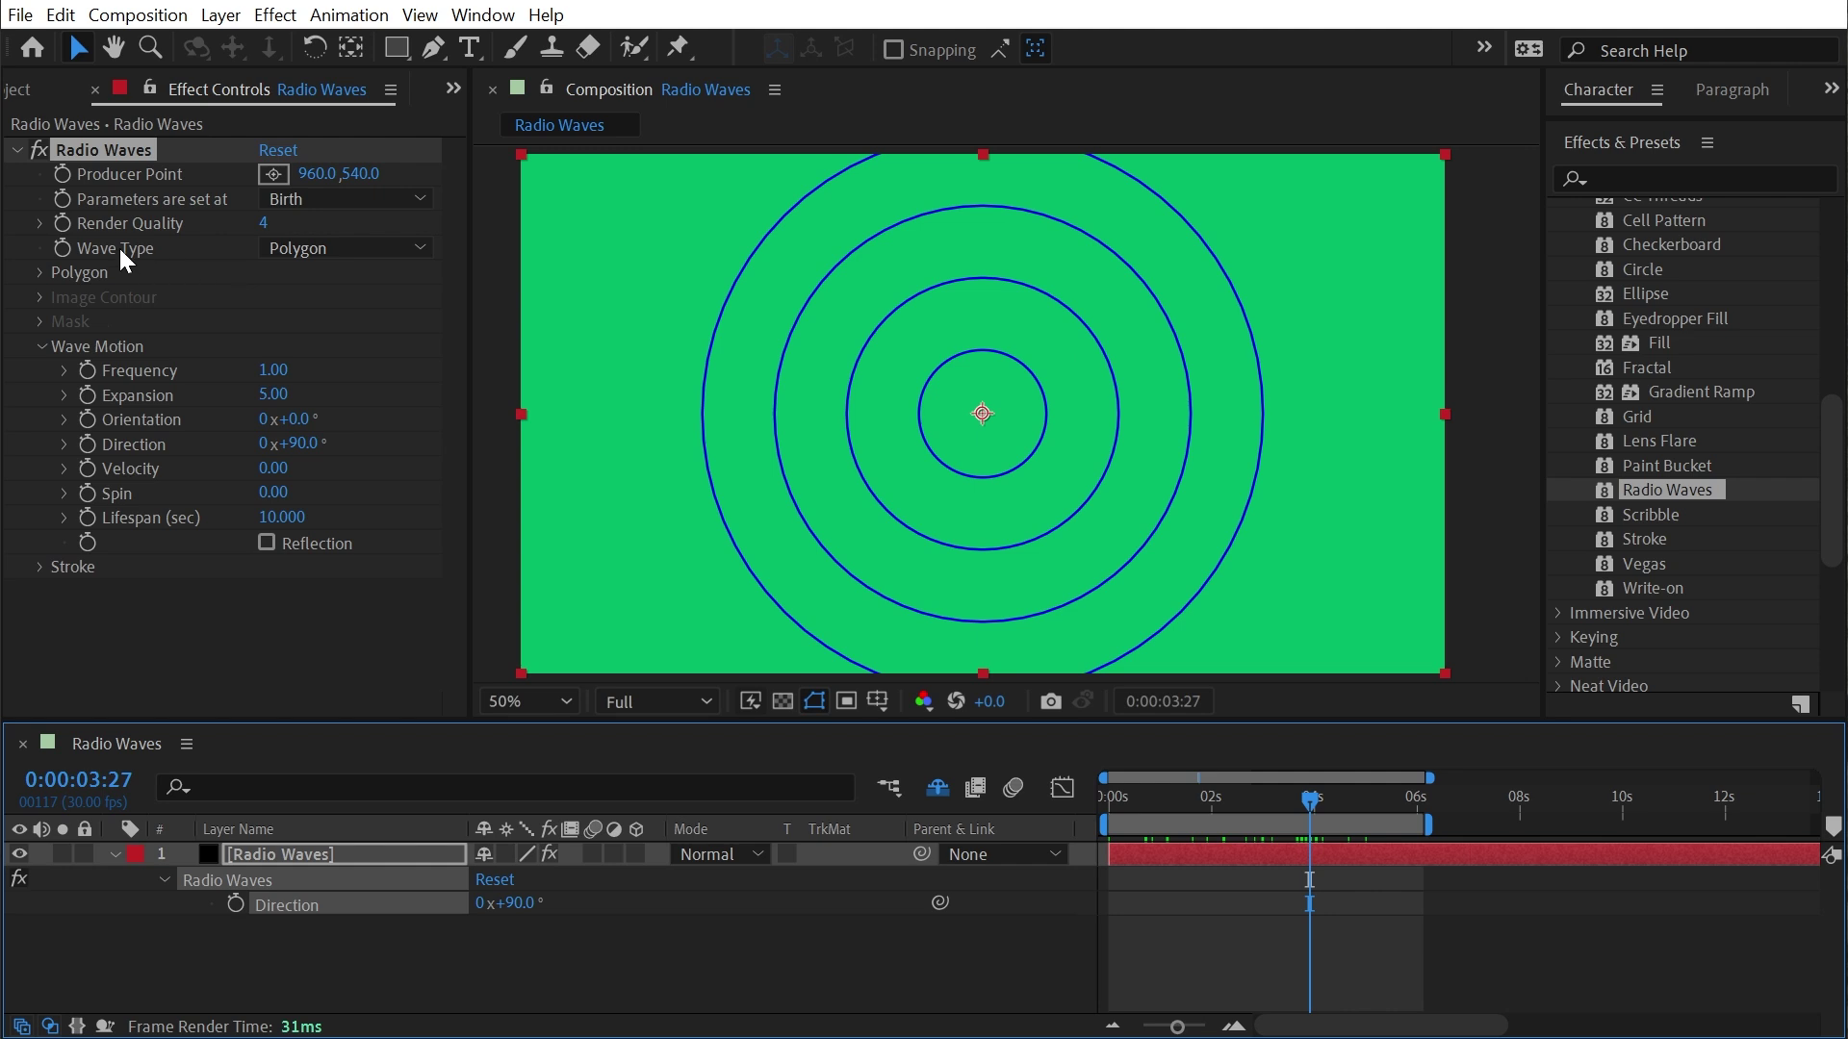
Change the Wave Type to Image Contours and preview the waves
left_click(290, 248)
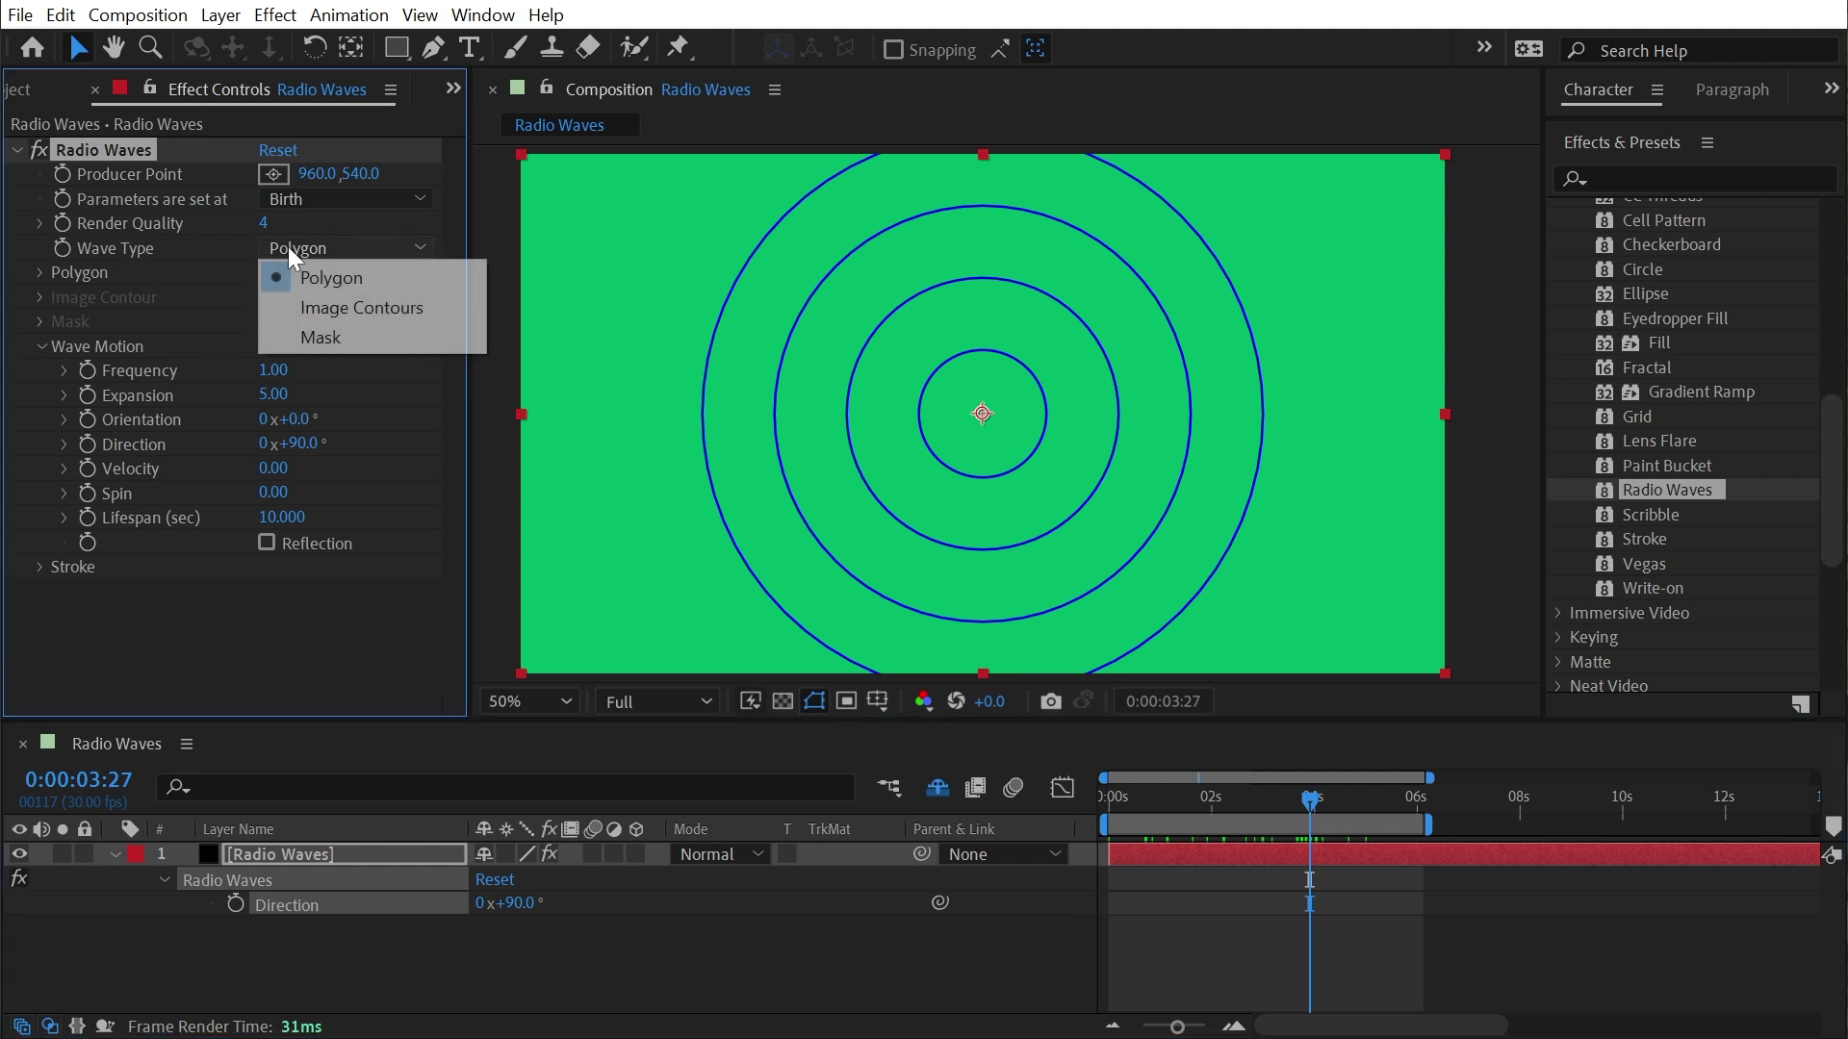
left_click(341, 304)
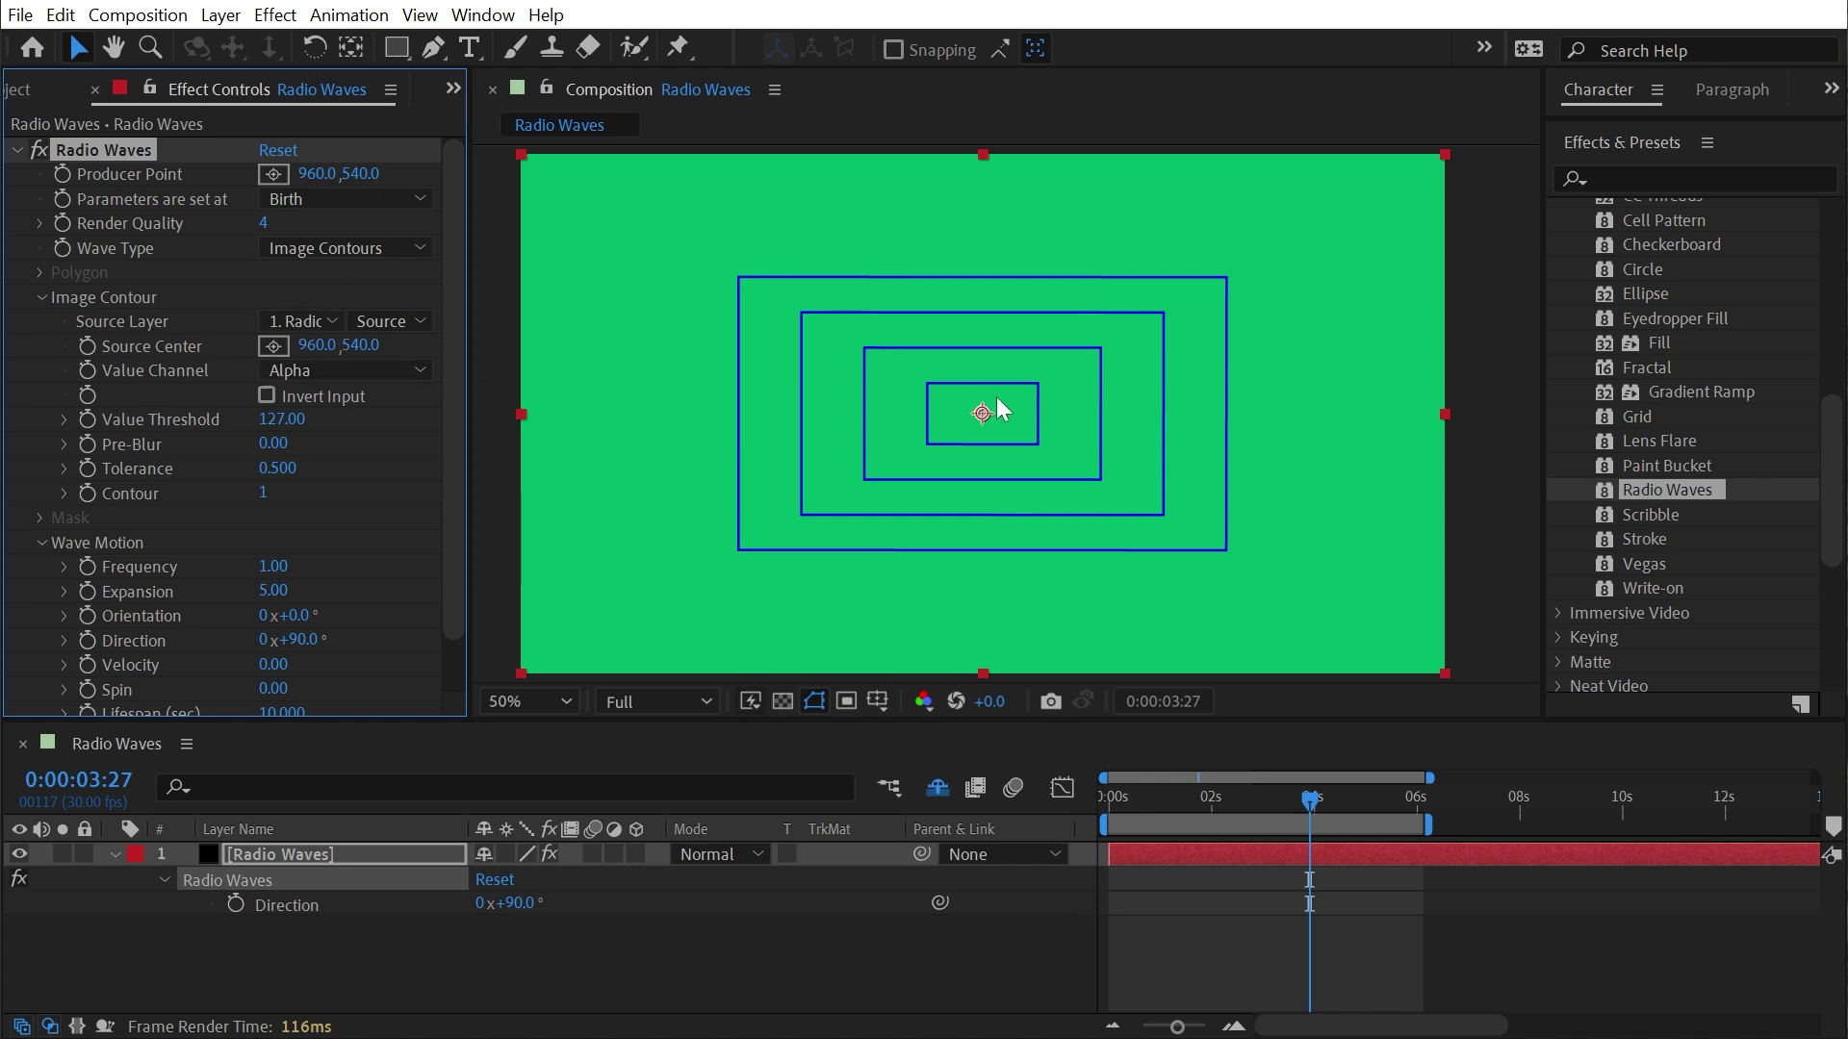
key("space")
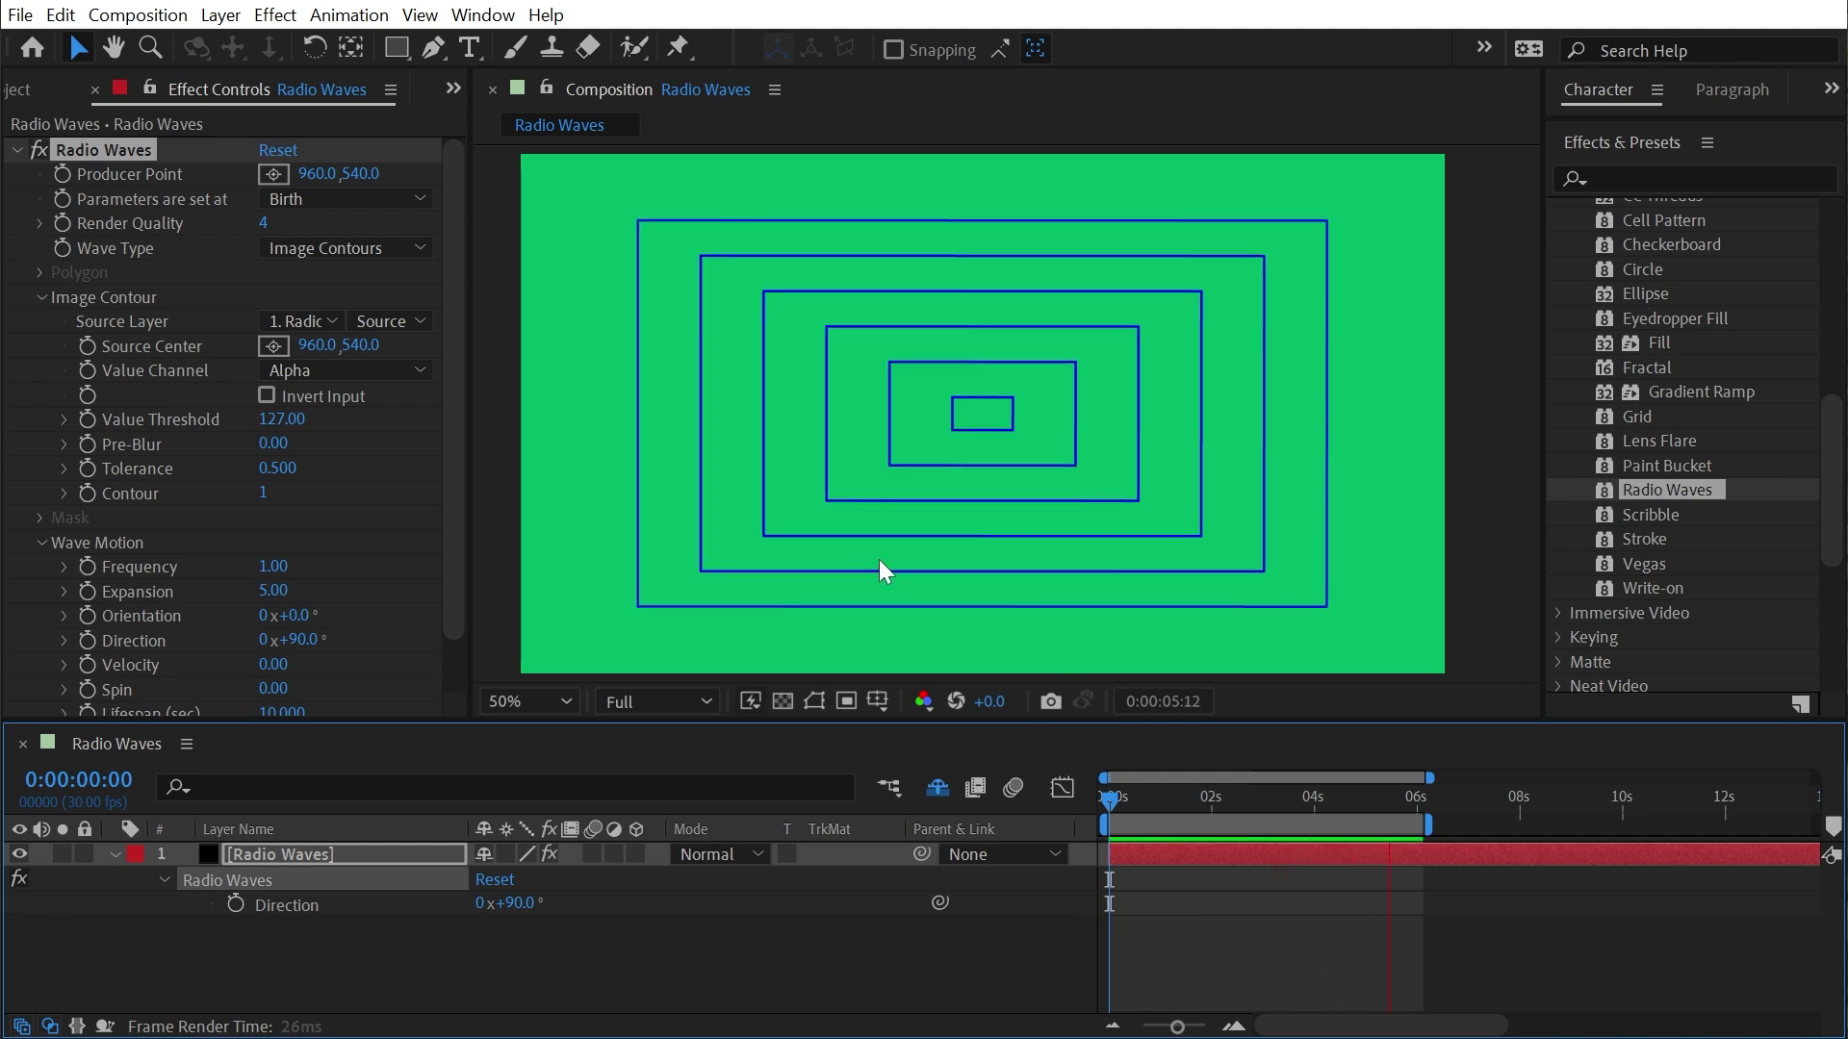
key("space")
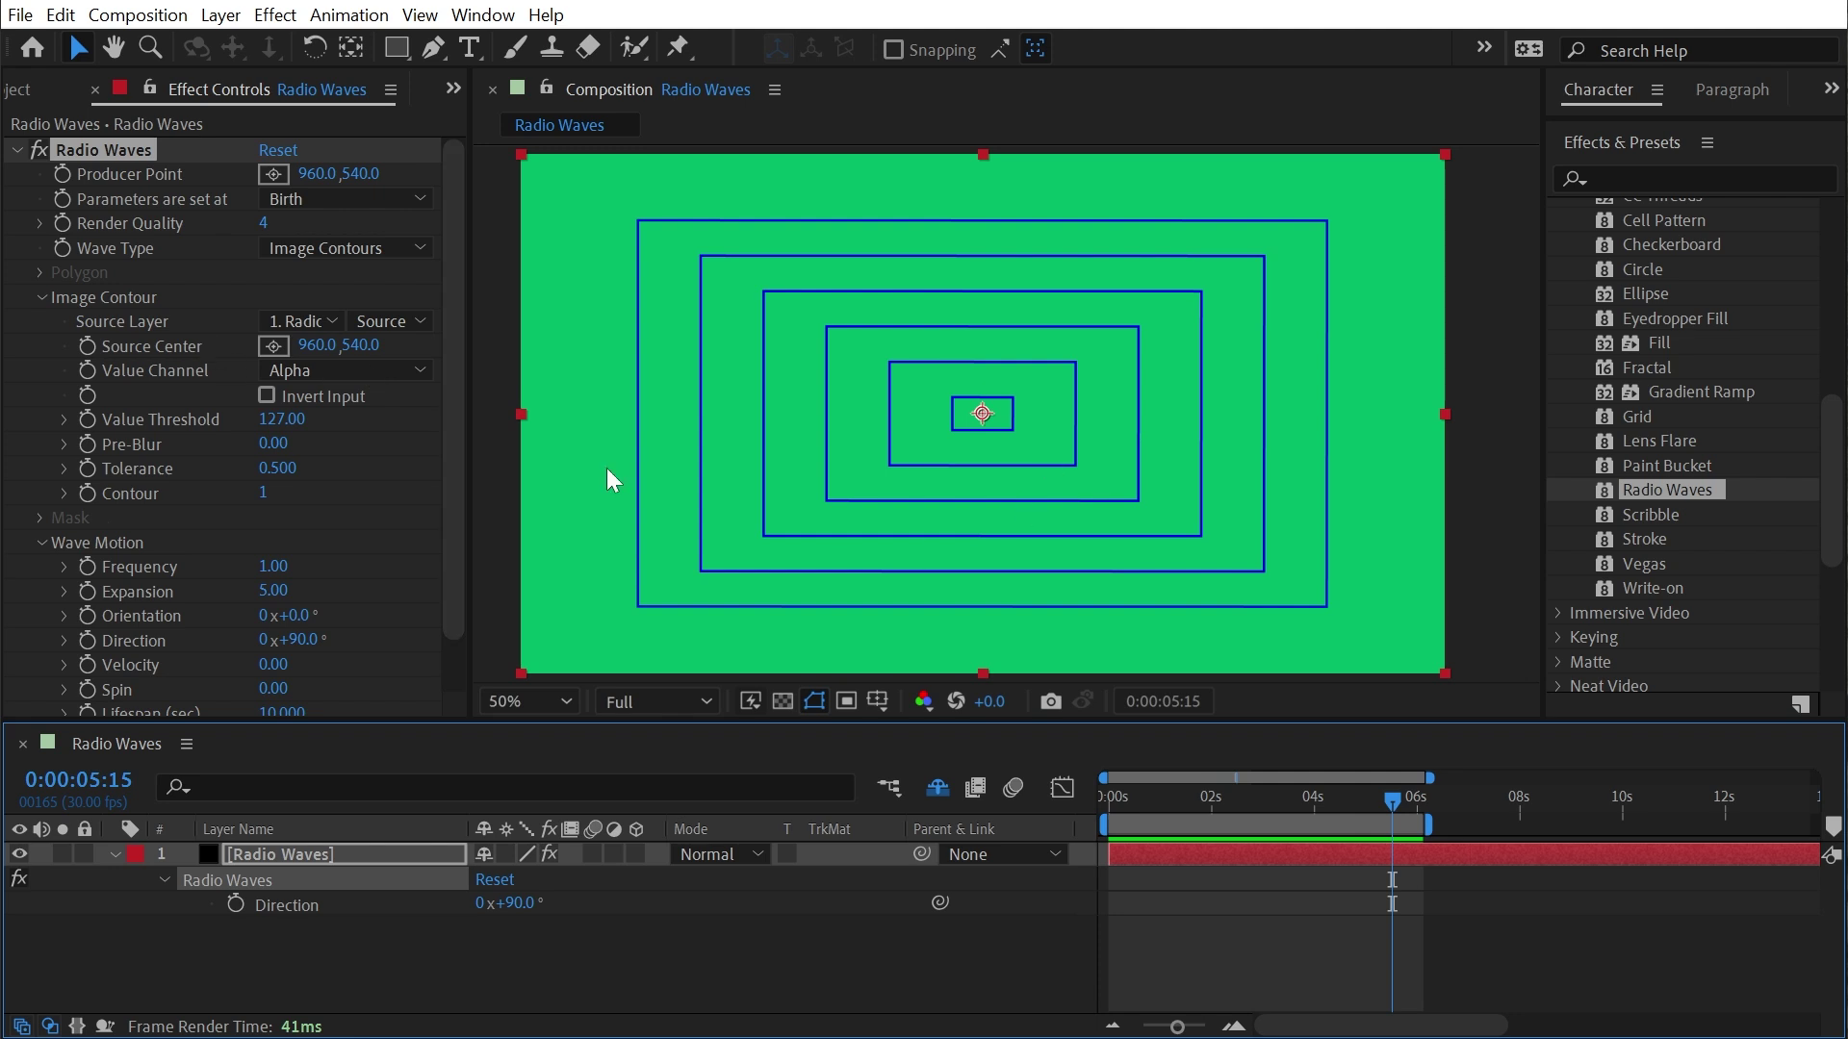
Add JakeInMotion_Face.ai from the project to the center of the composition and hide its layer
left_click(1272, 951)
left_click(26, 96)
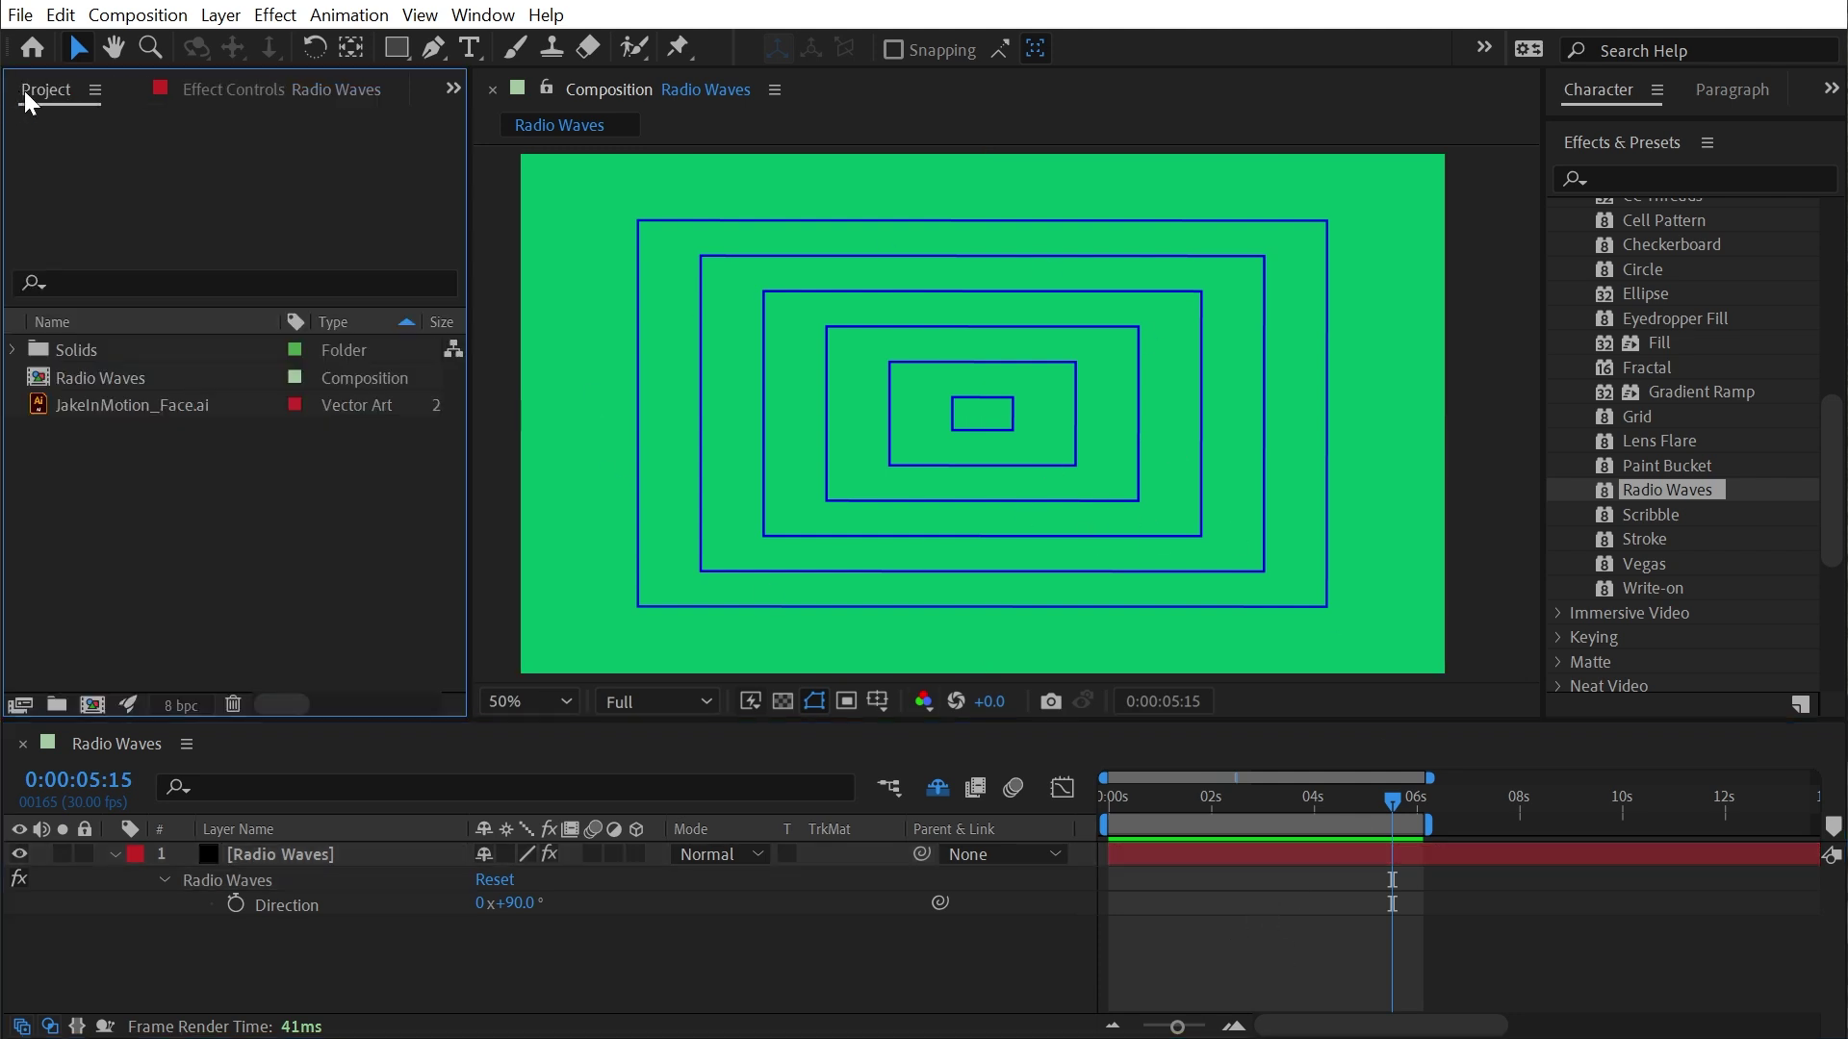
left_click_drag(134, 399, 984, 416)
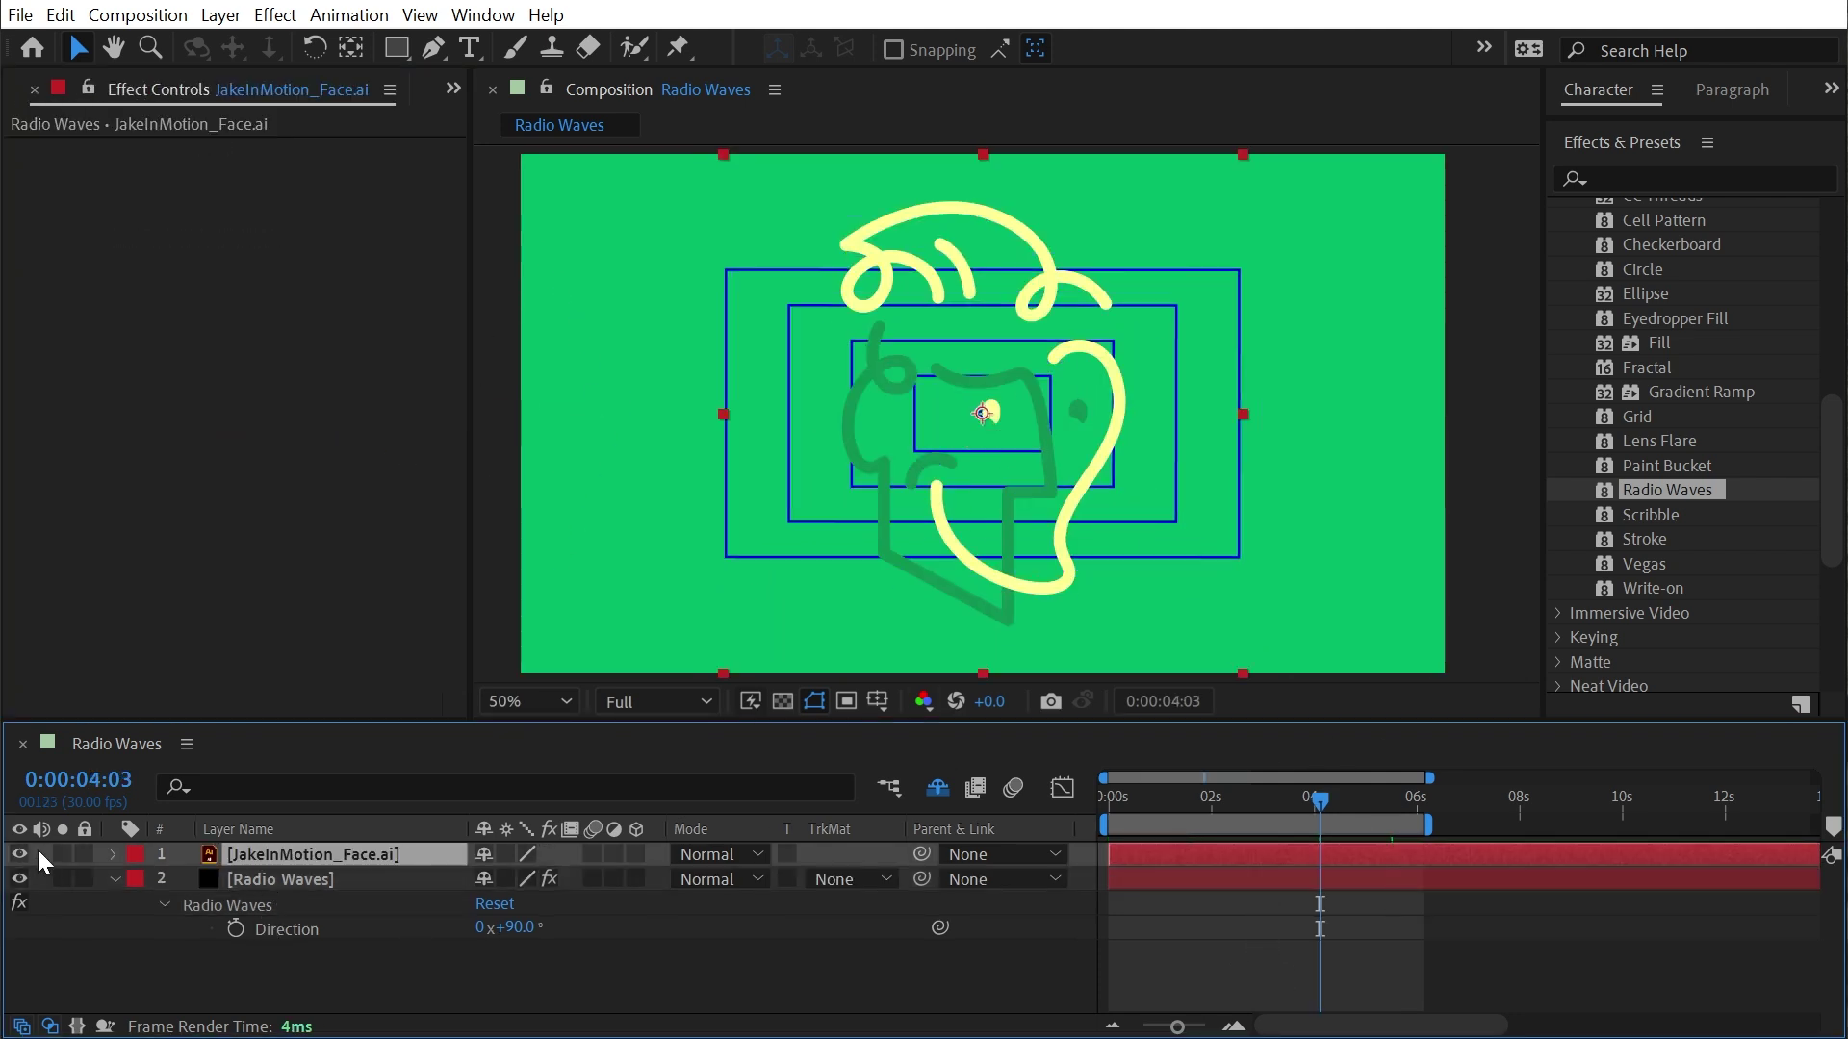
left_click(19, 853)
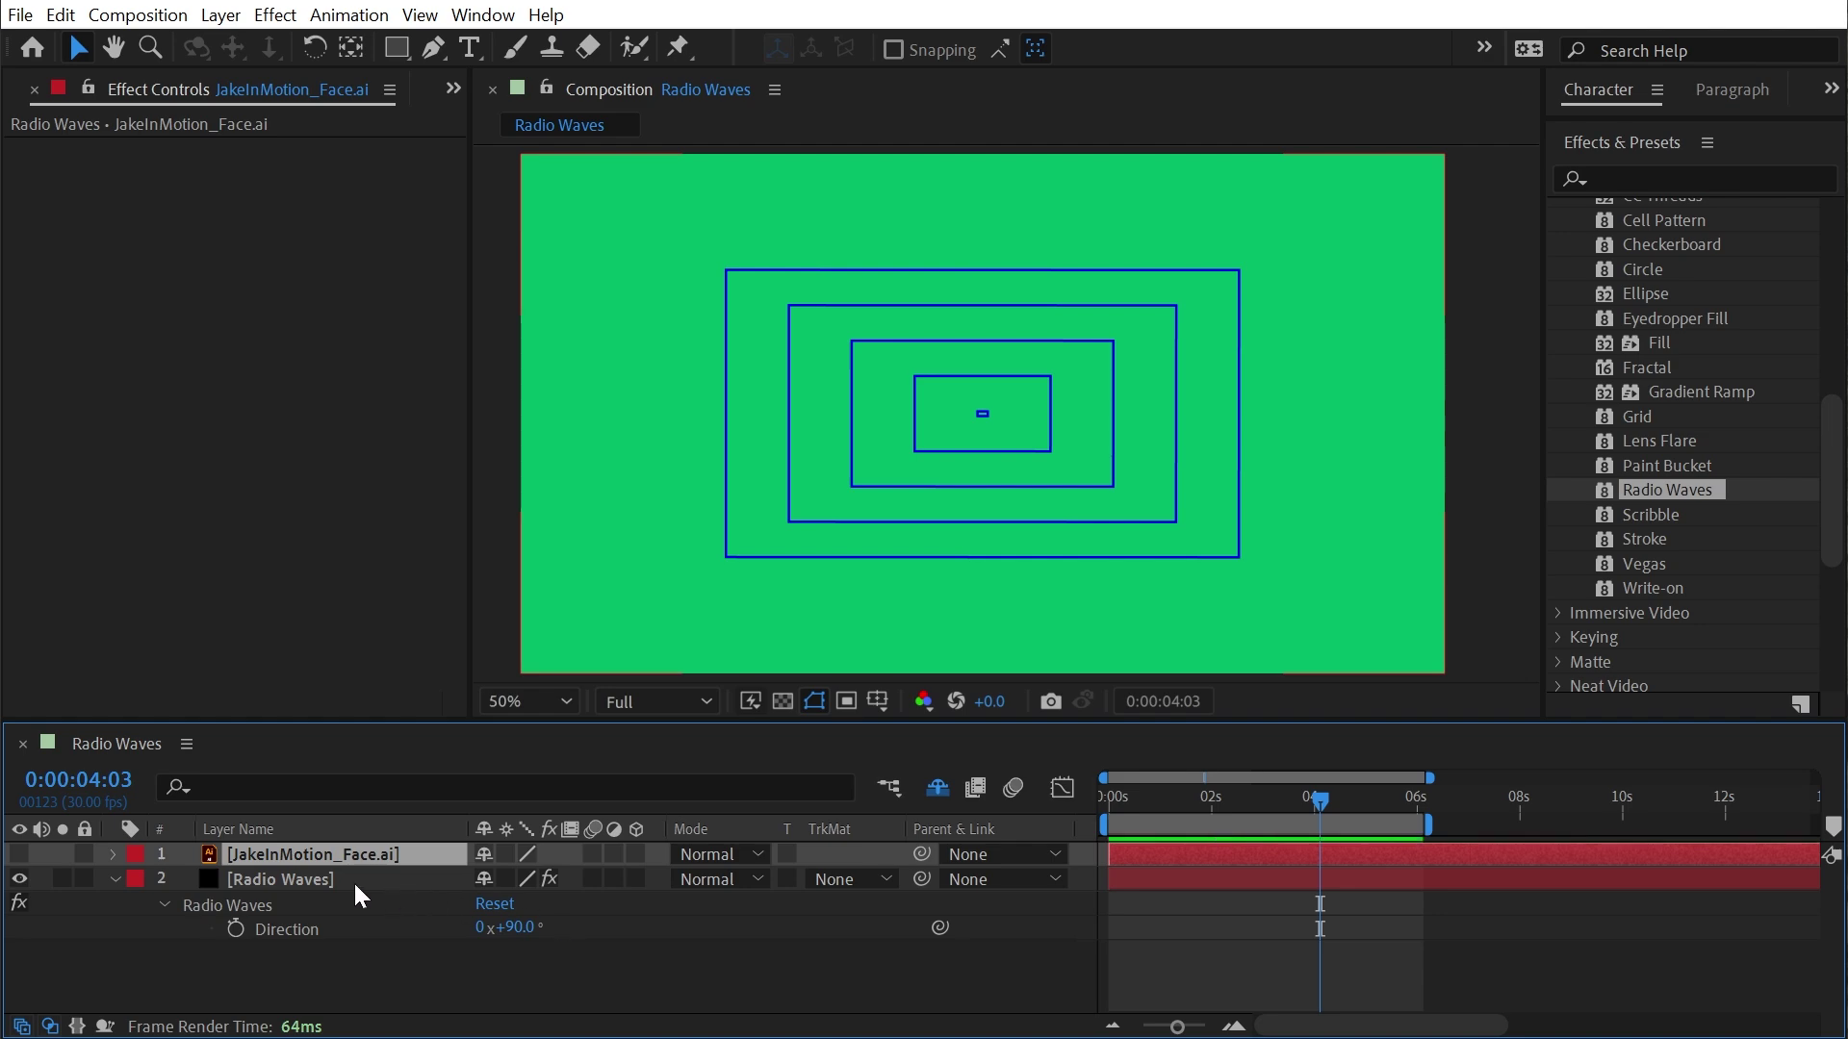
Set the Image Contour Source Layer of the Radio Waves solid to JakeInMotion_Face.ai and preview the waves
left_click(354, 881)
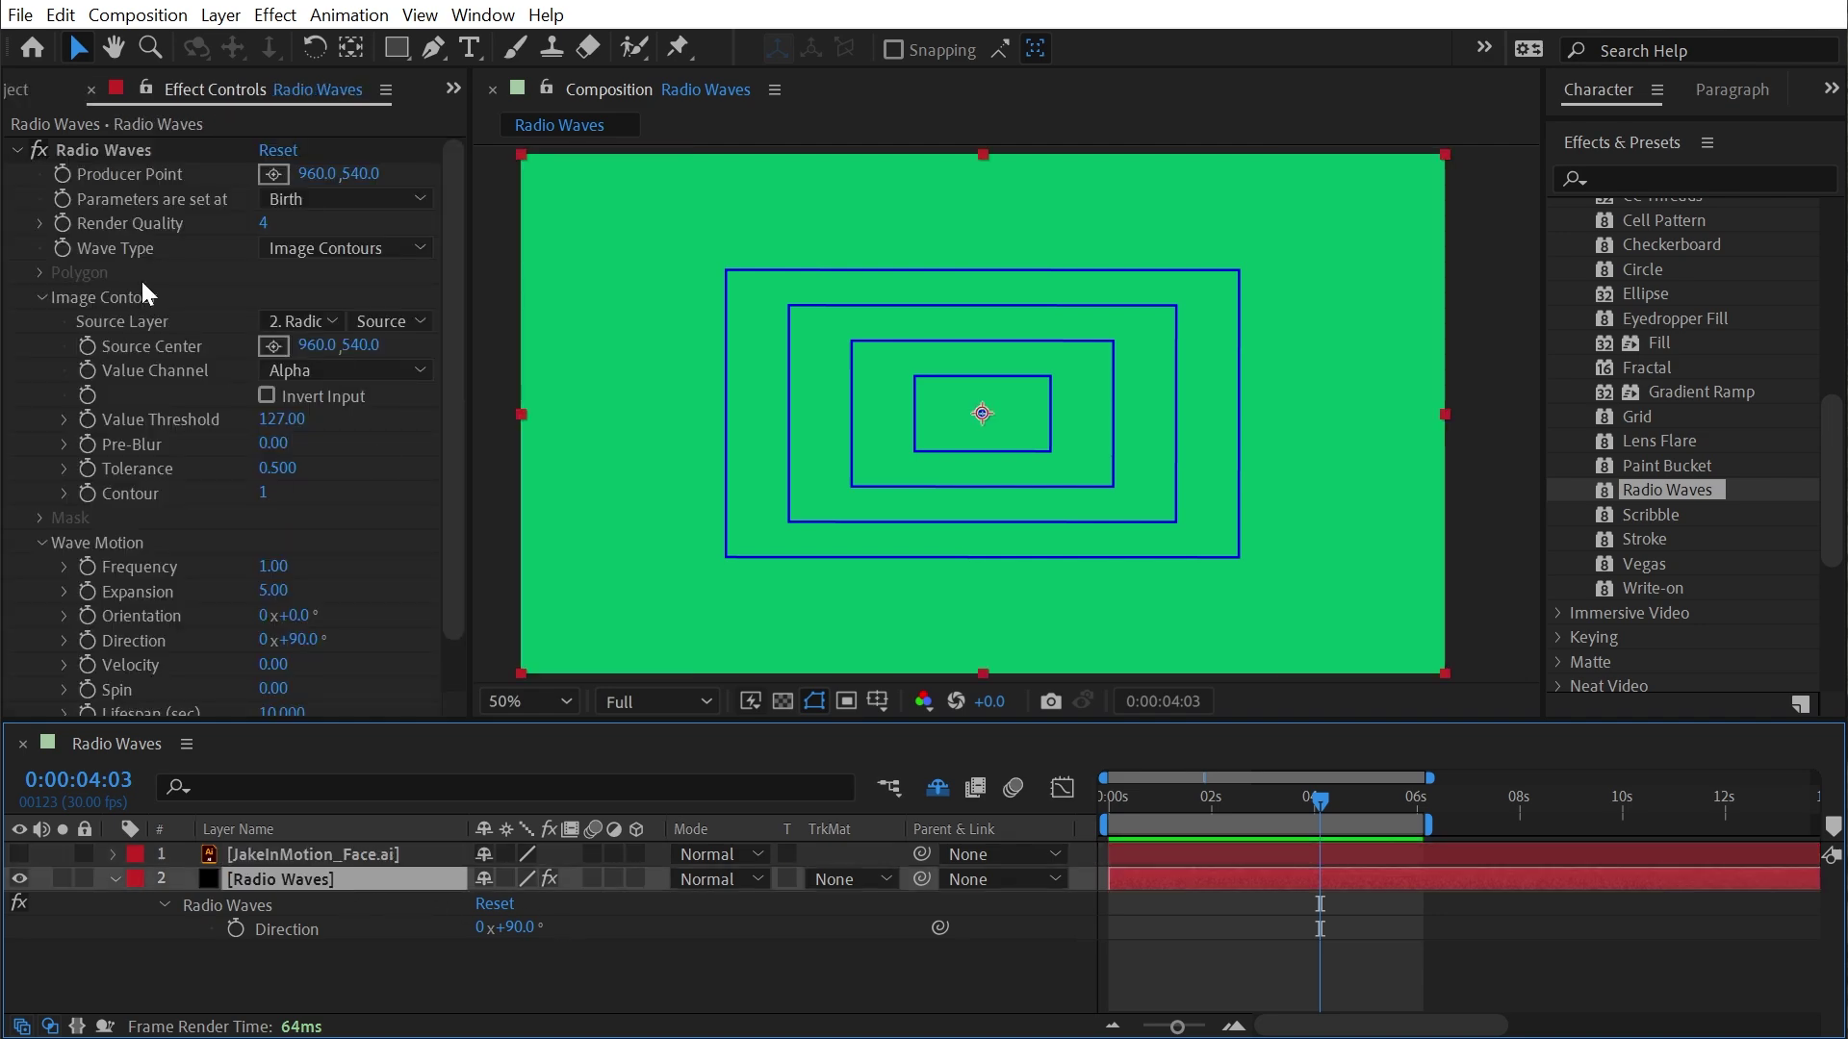
left_click(285, 321)
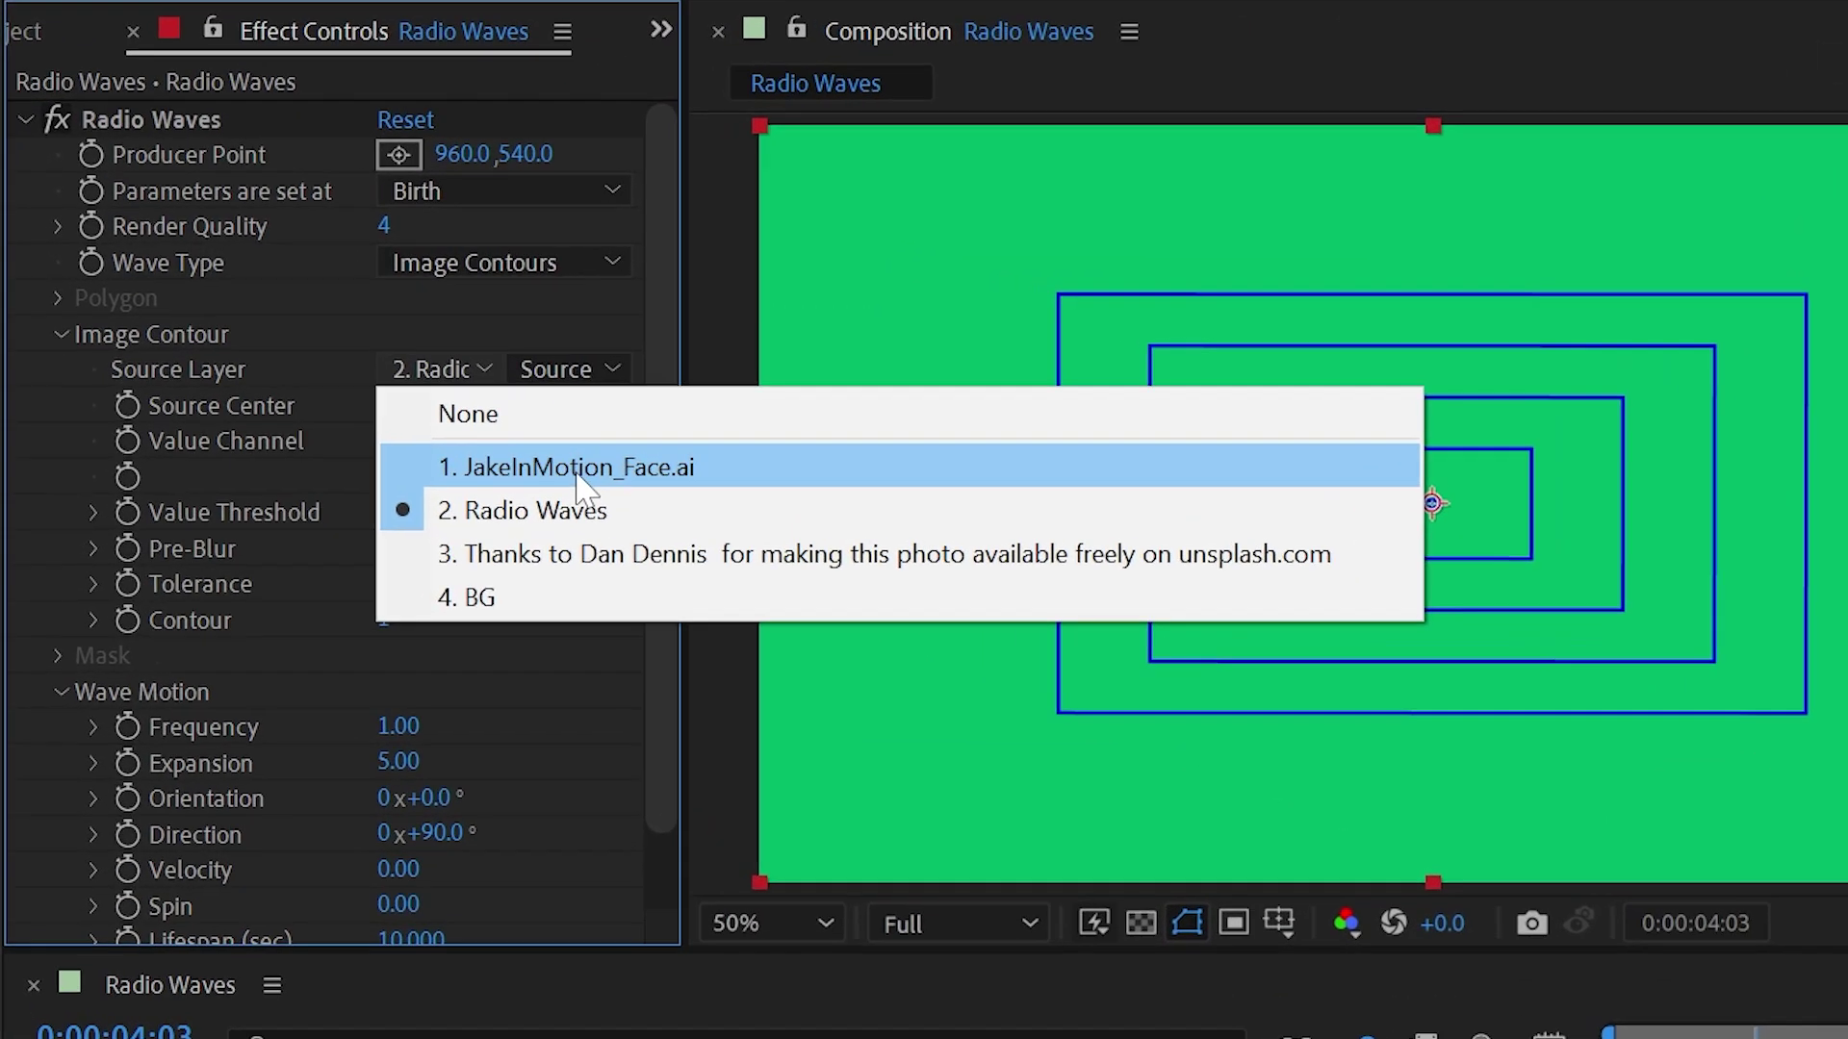
left_click(395, 390)
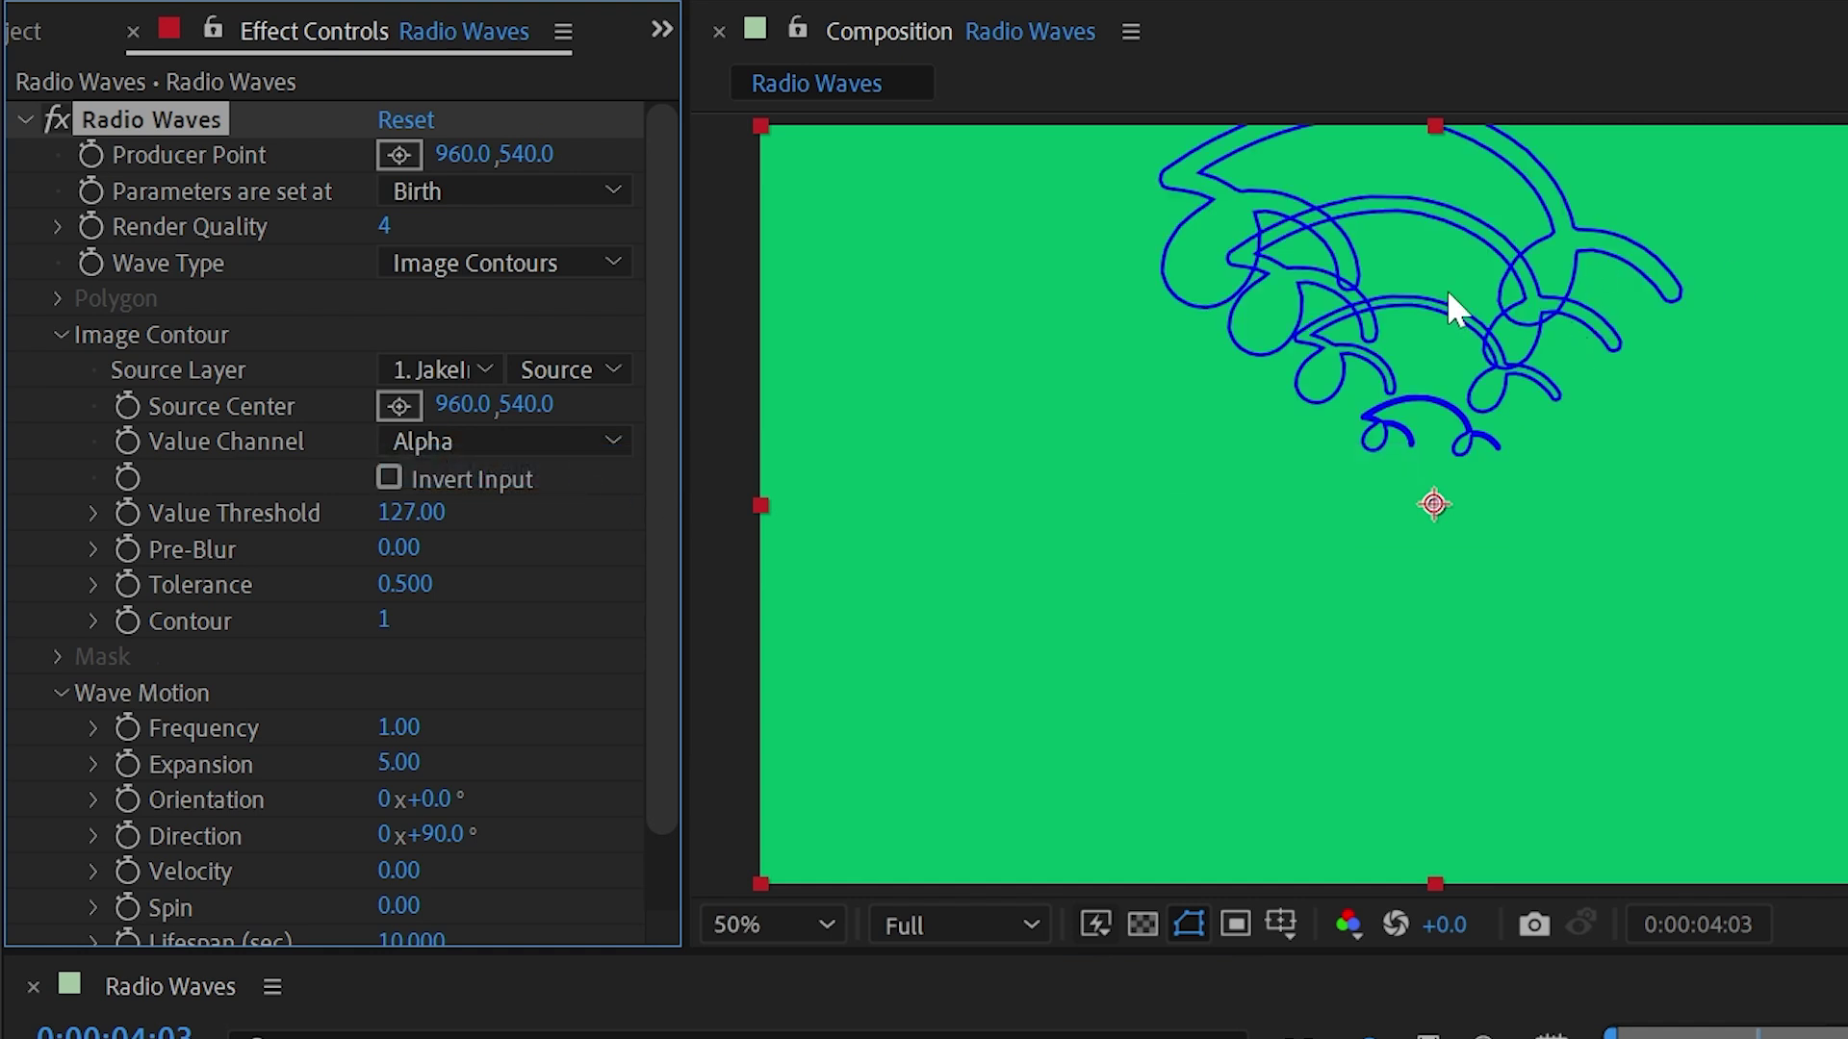
key("space")
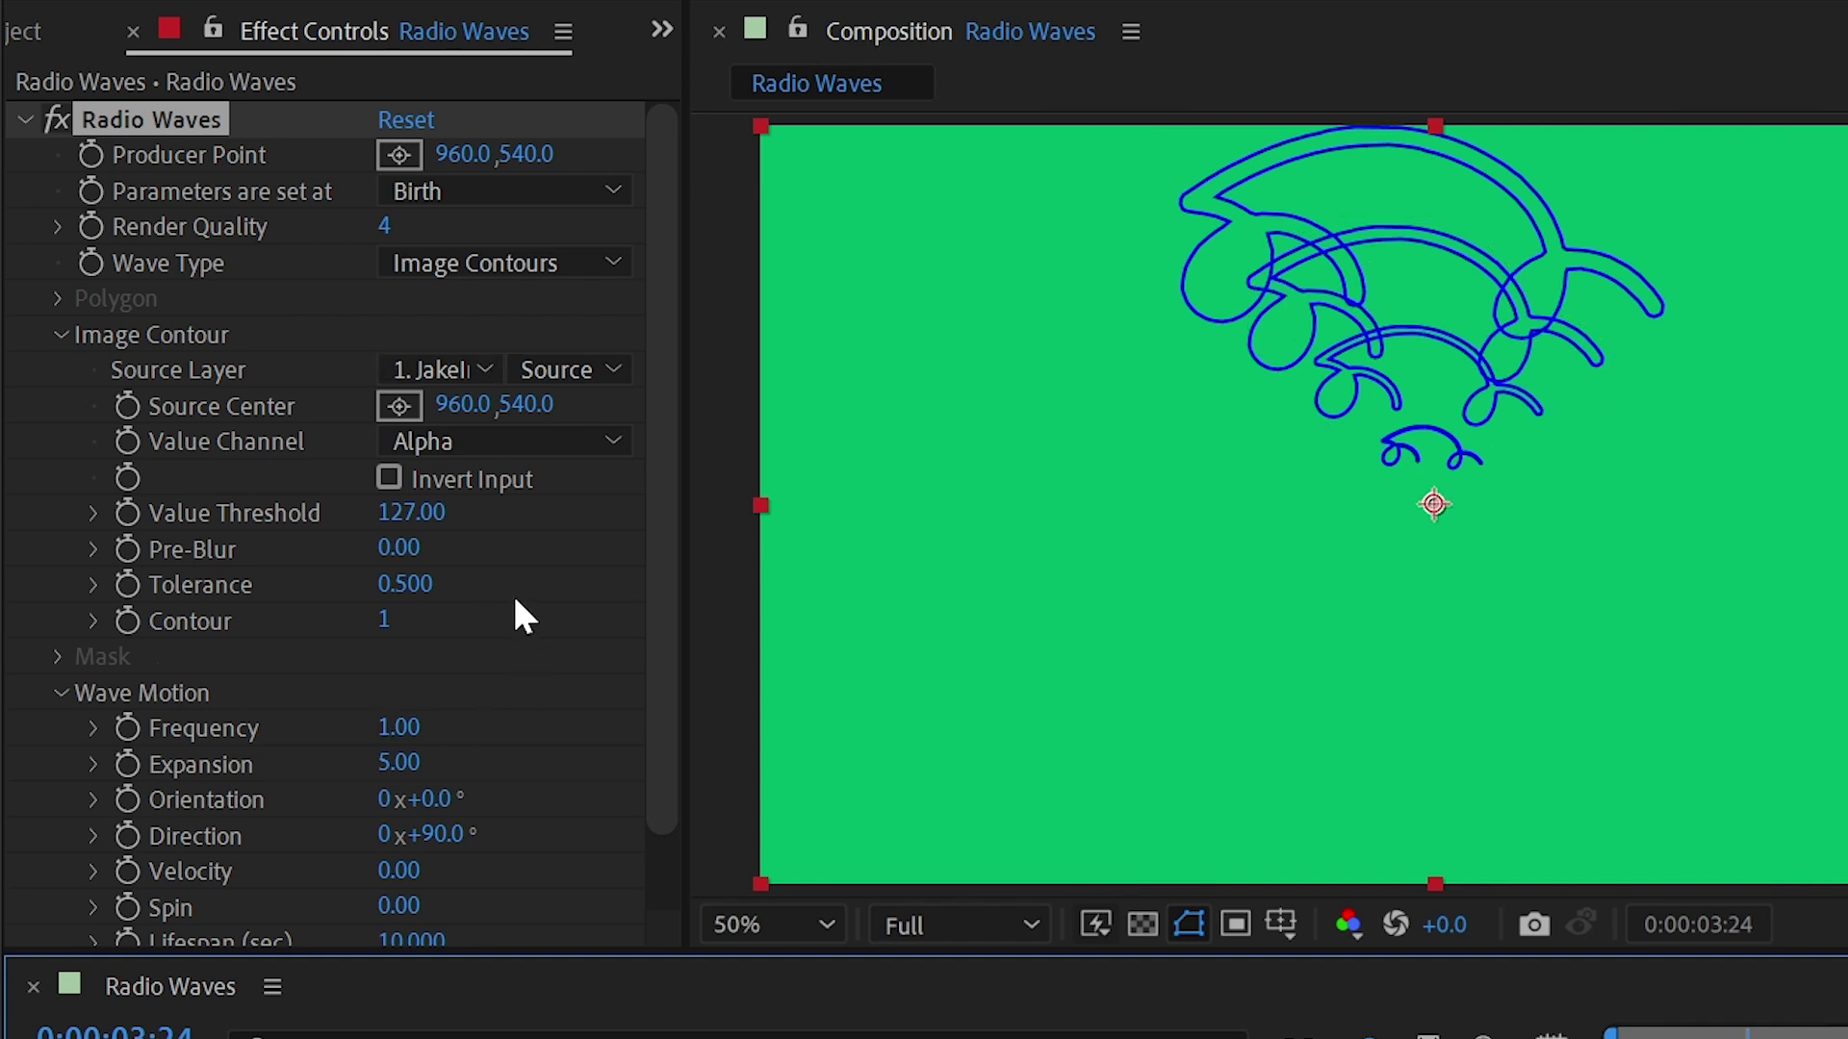
Examine the Value Channel options under Image Contour, keeping Alpha as the channel
left_click(421, 443)
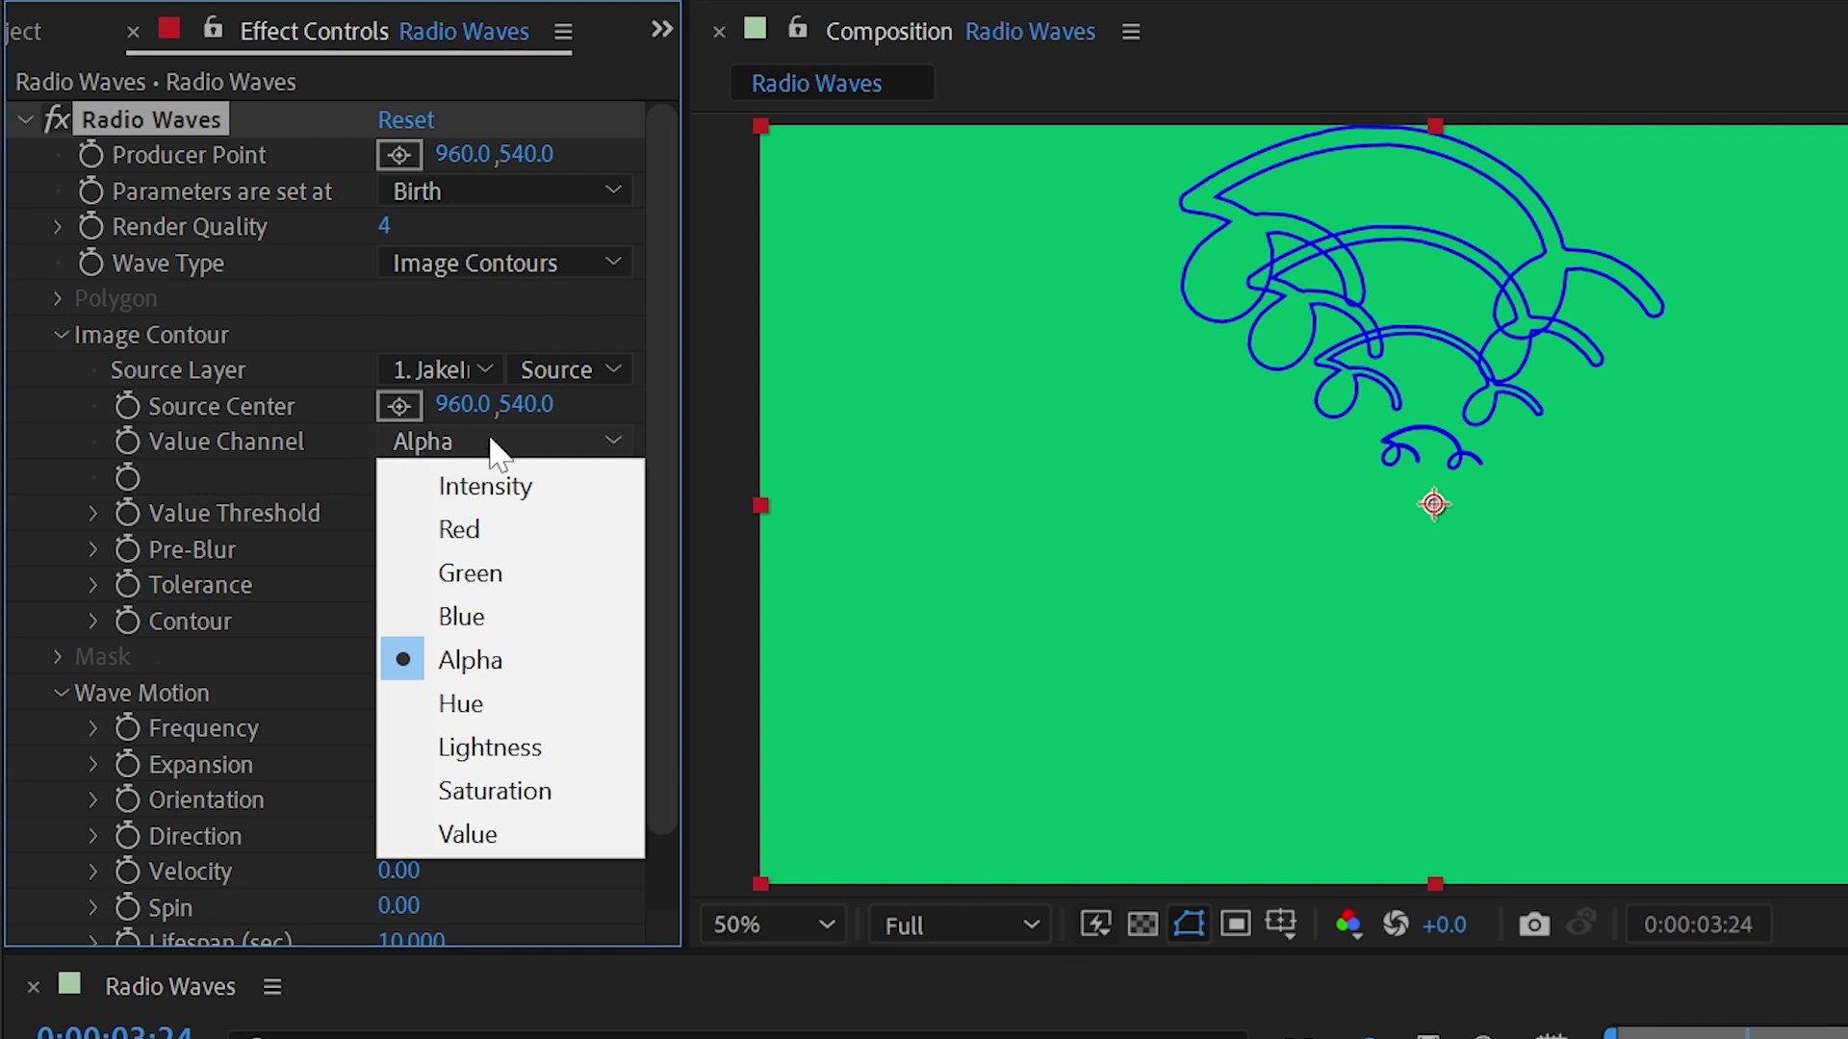
left_click(260, 475)
key("ctrl+Up")
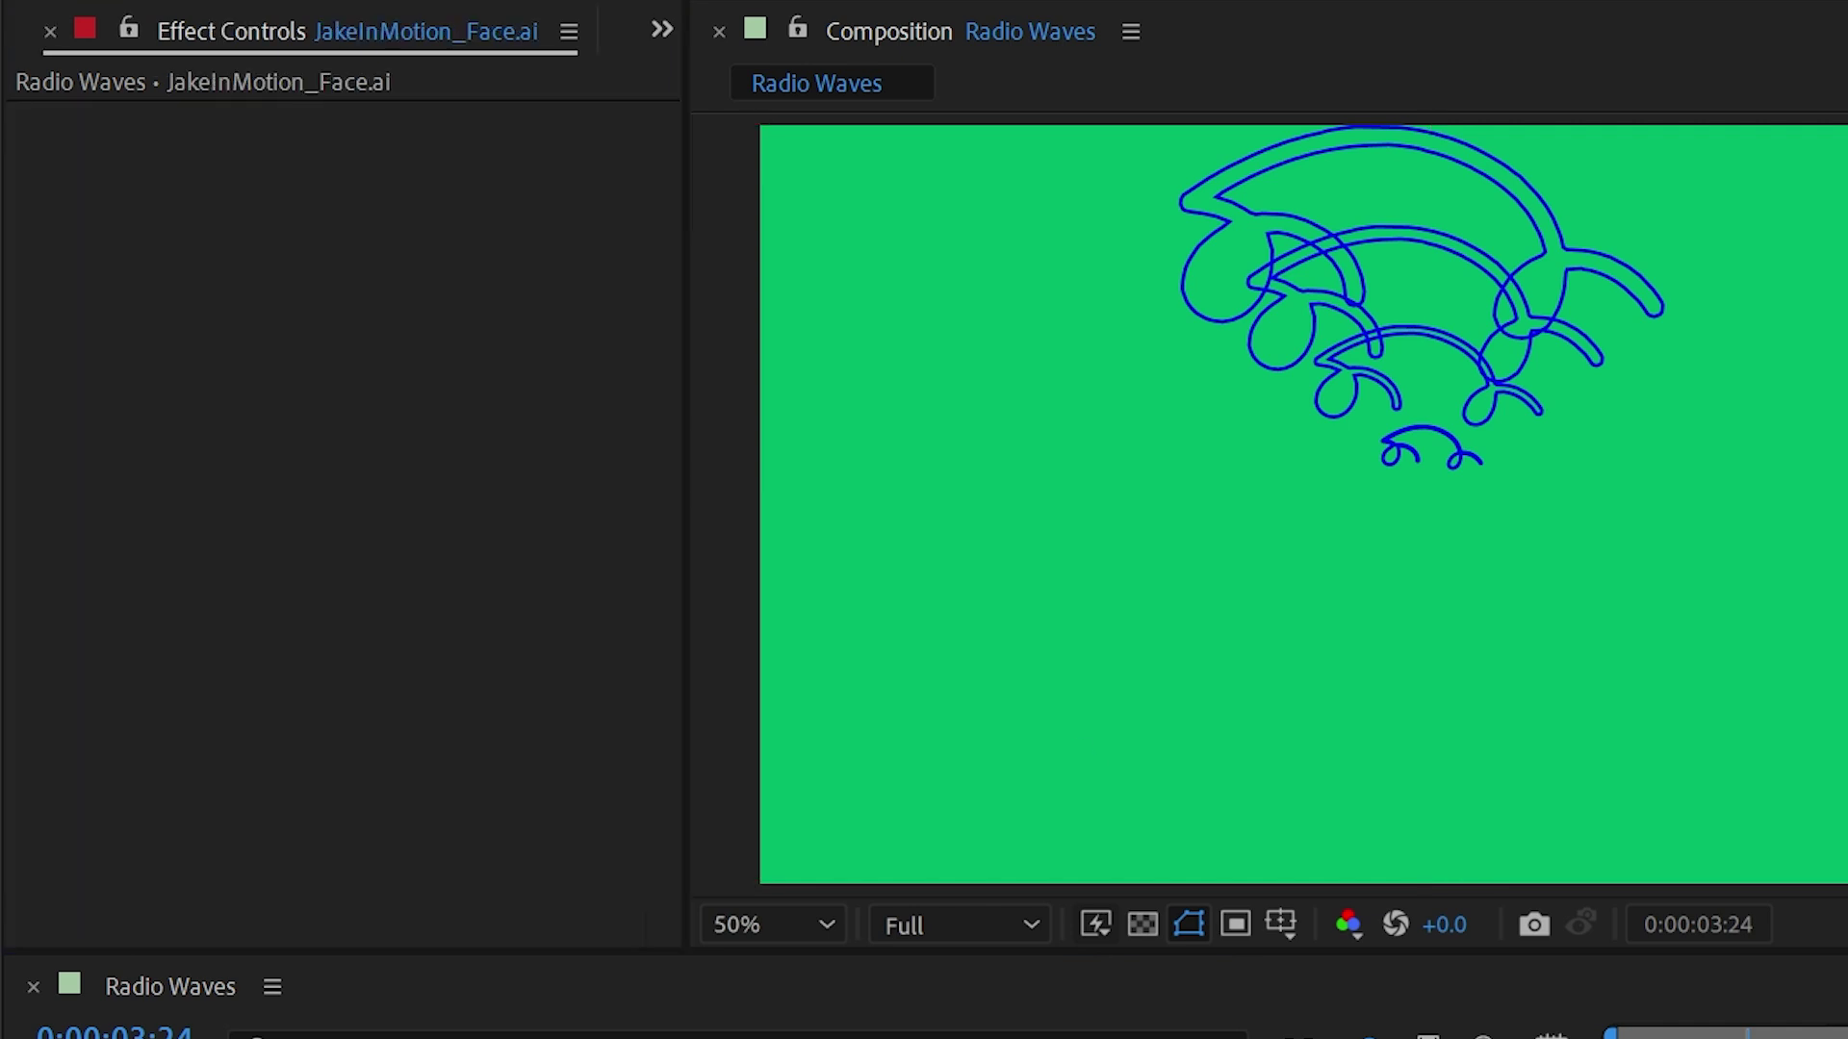
key("ctrl+Down")
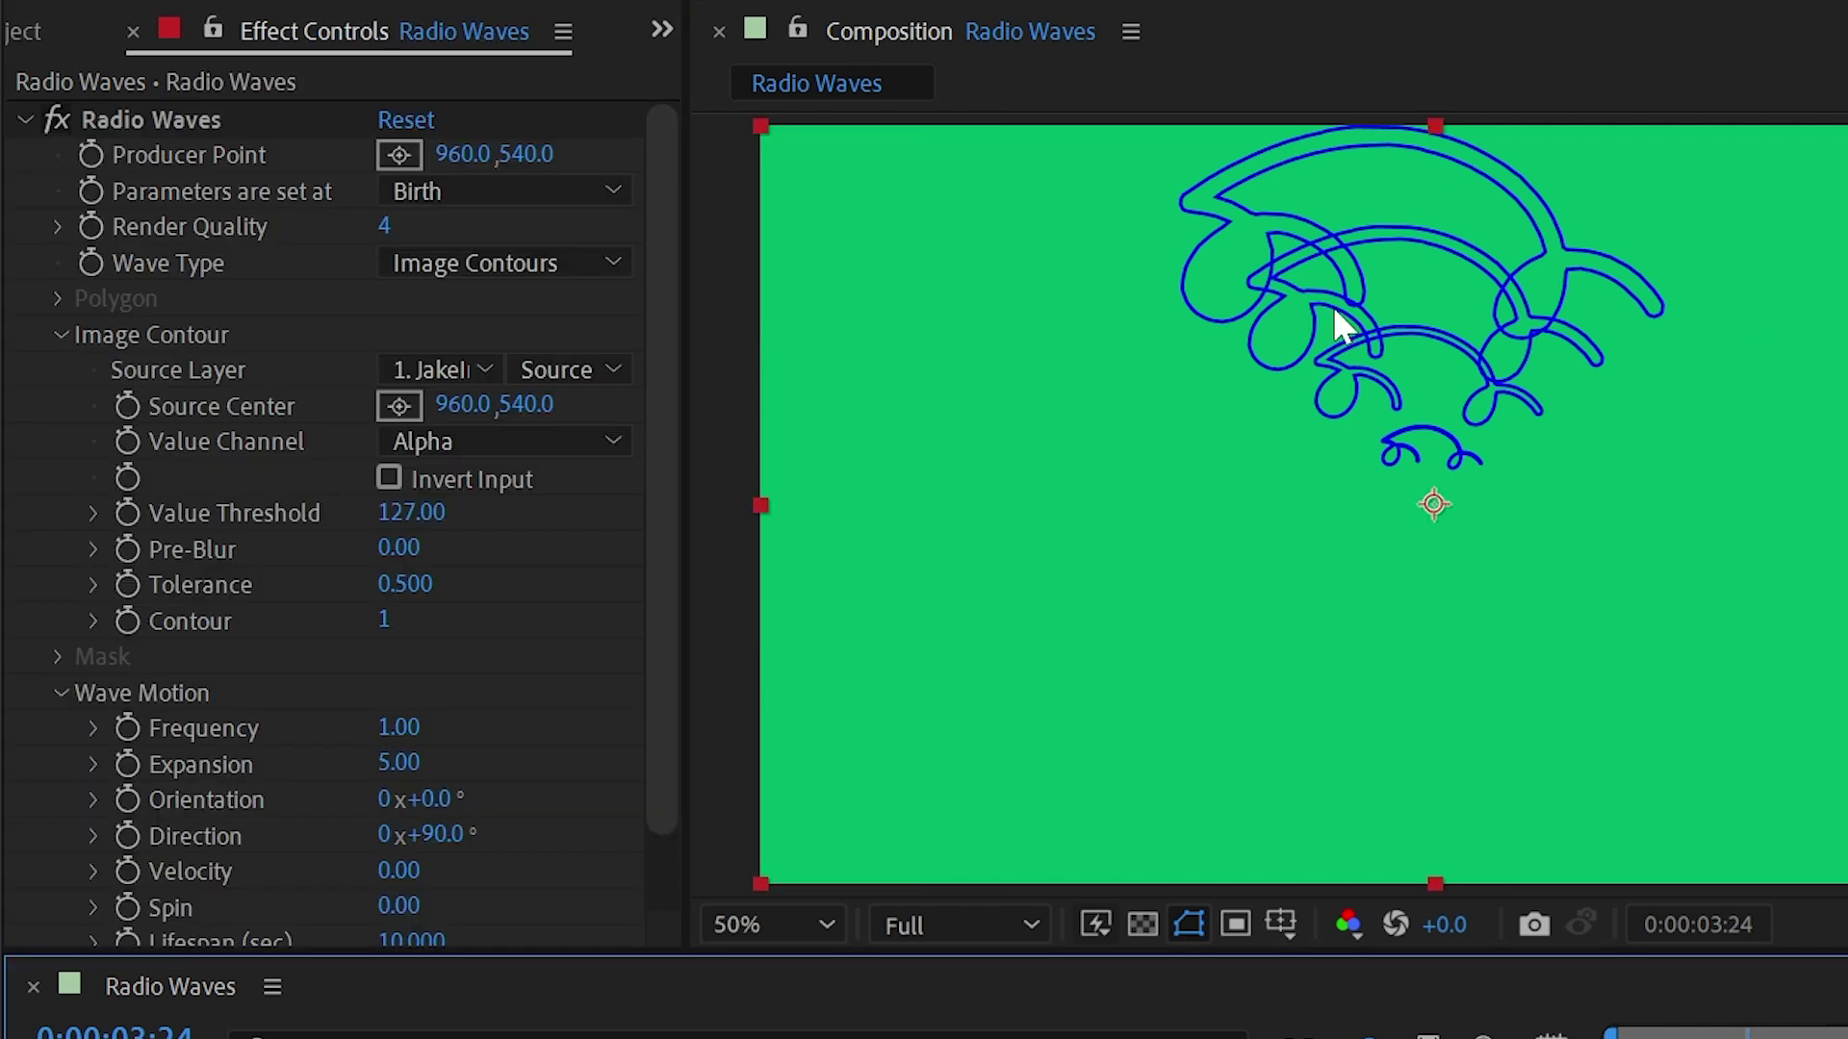
left_click(433, 441)
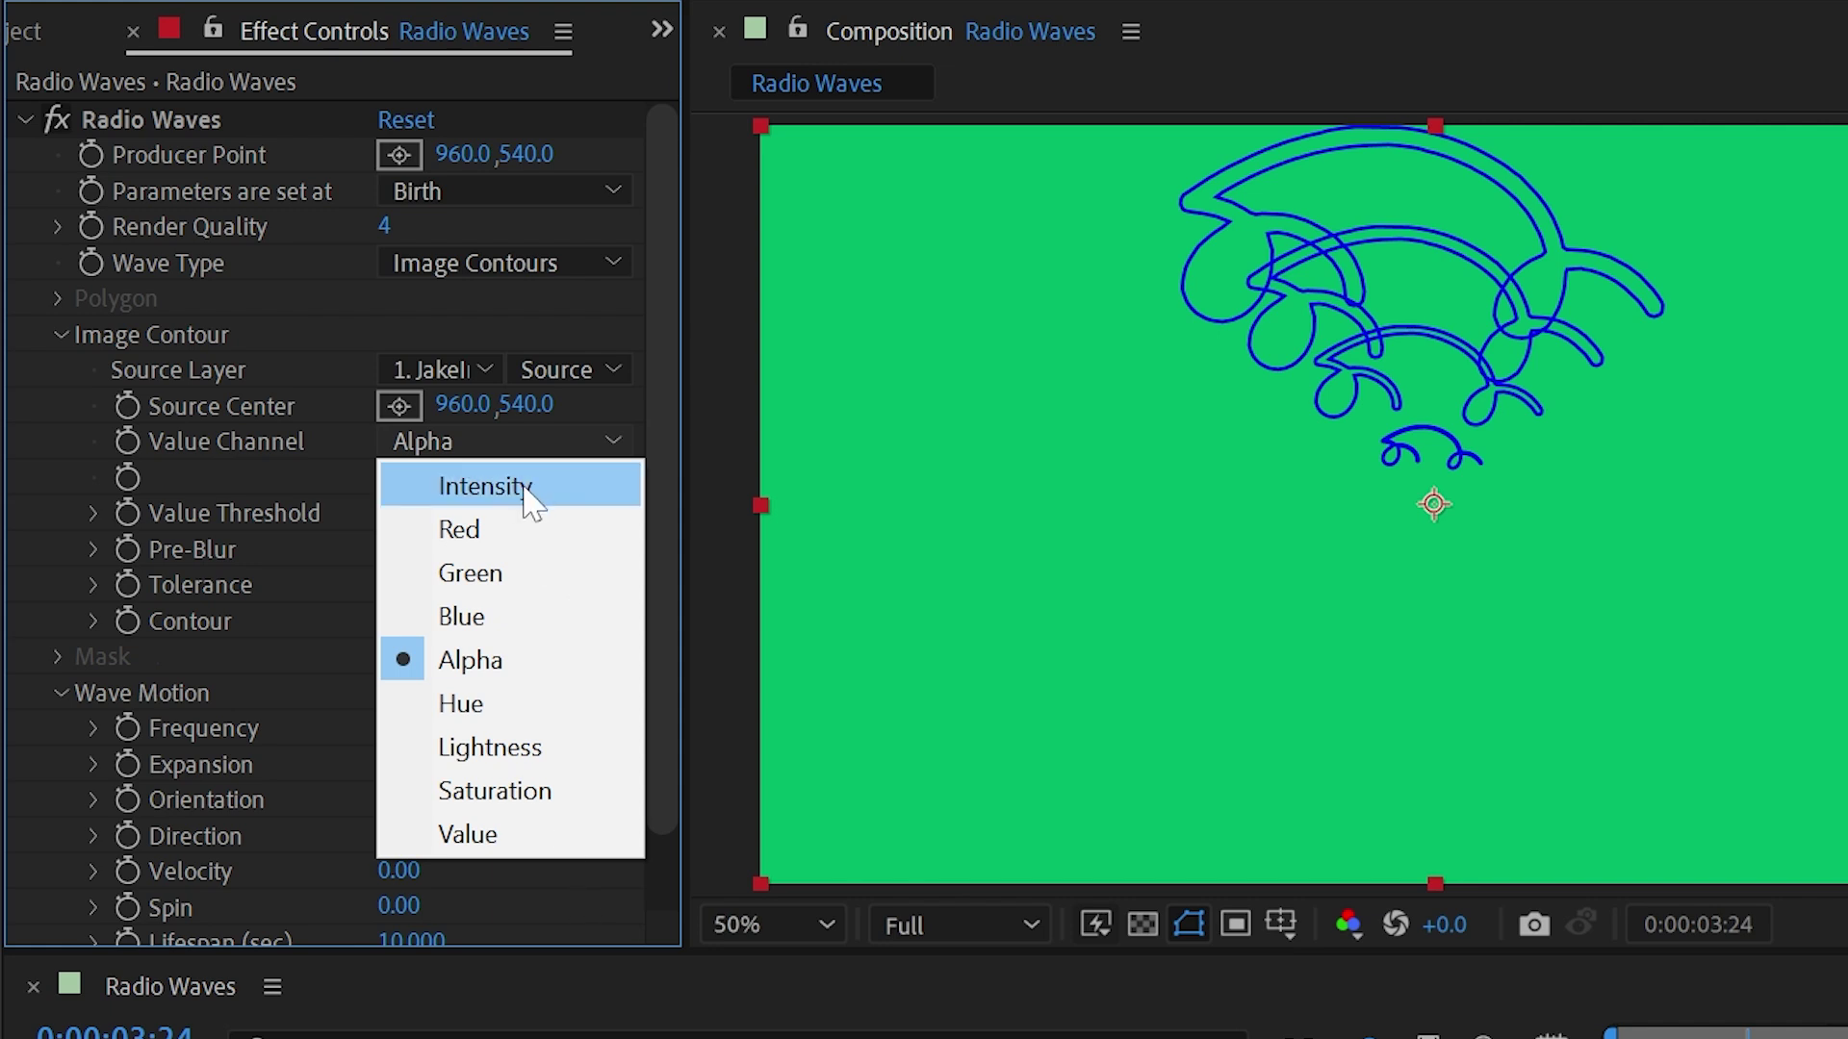
left_click(256, 435)
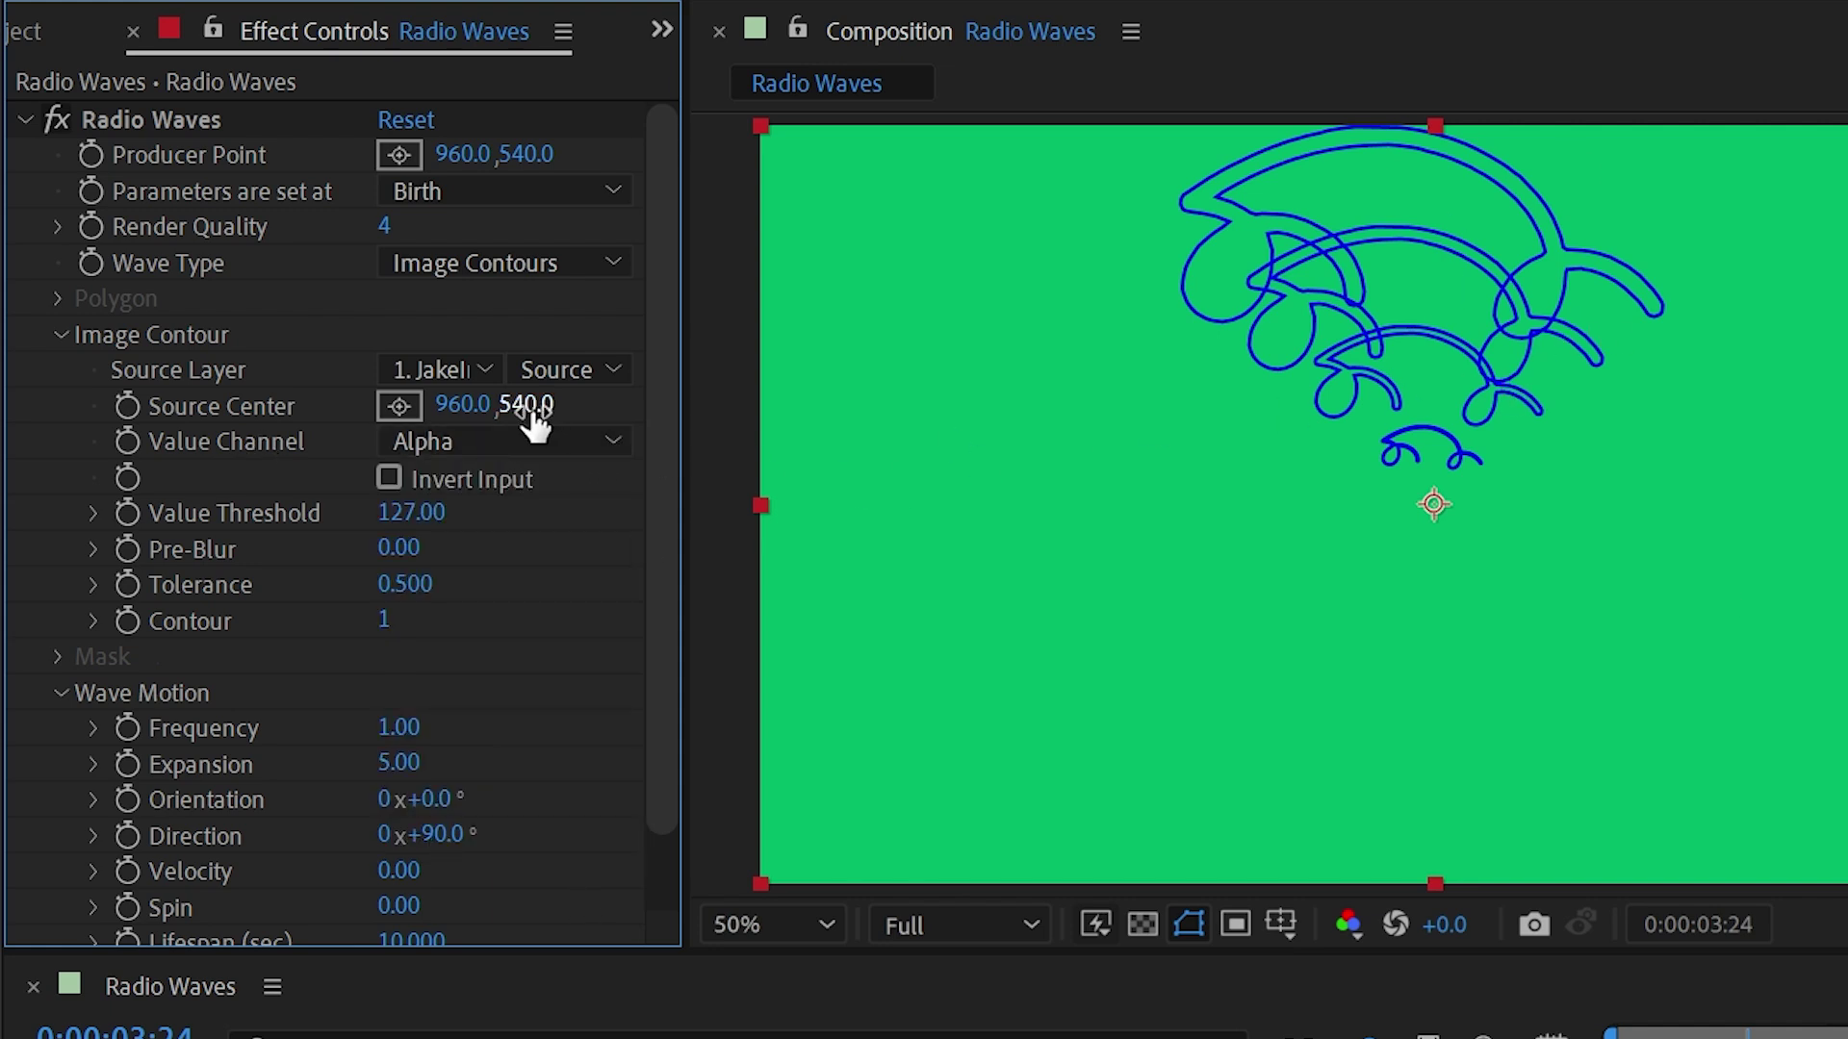
Move the Image Contour Source Center to about 912, 236 and preview the waves over time
left_click(398, 405)
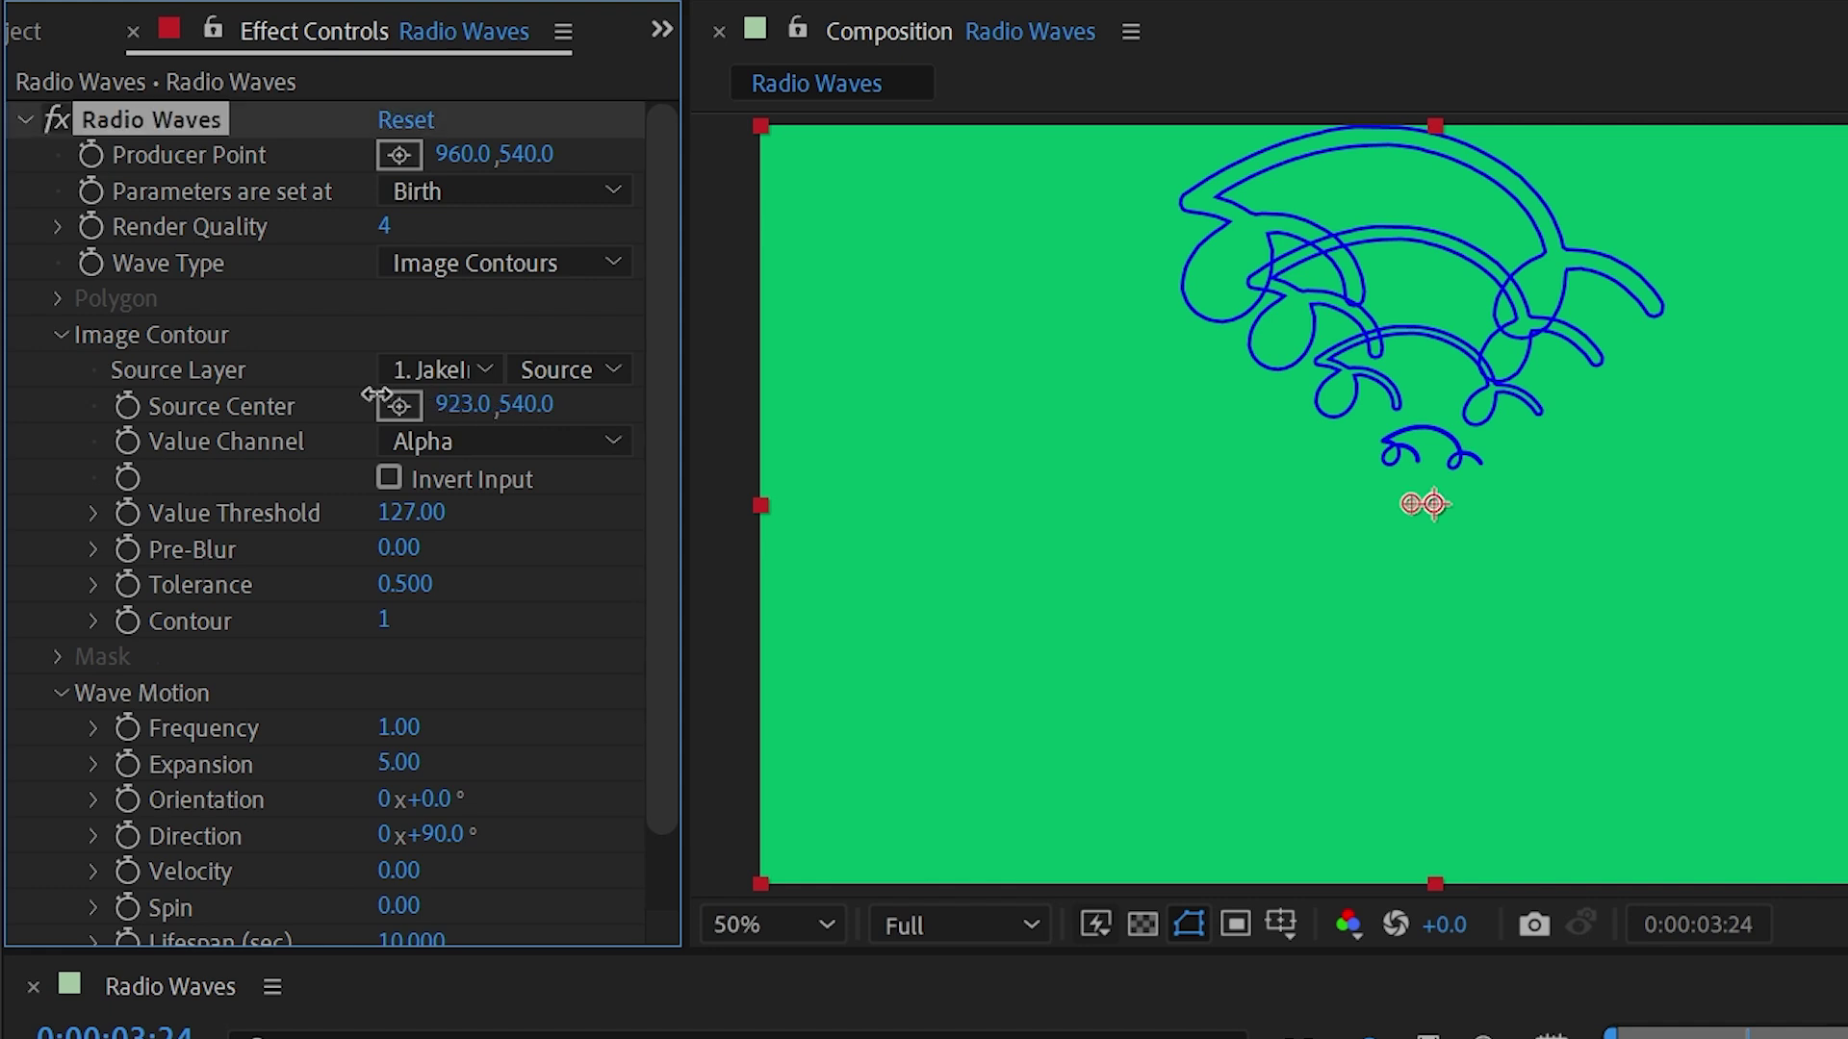
left_click(1432, 503)
mouse_move(1434, 503)
left_mouse_down()
mouse_move(1365, 498)
mouse_move(1394, 517)
mouse_move(1307, 435)
mouse_move(1355, 337)
mouse_move(1419, 348)
mouse_move(1395, 313)
mouse_move(1419, 313)
mouse_move(1393, 293)
left_mouse_up()
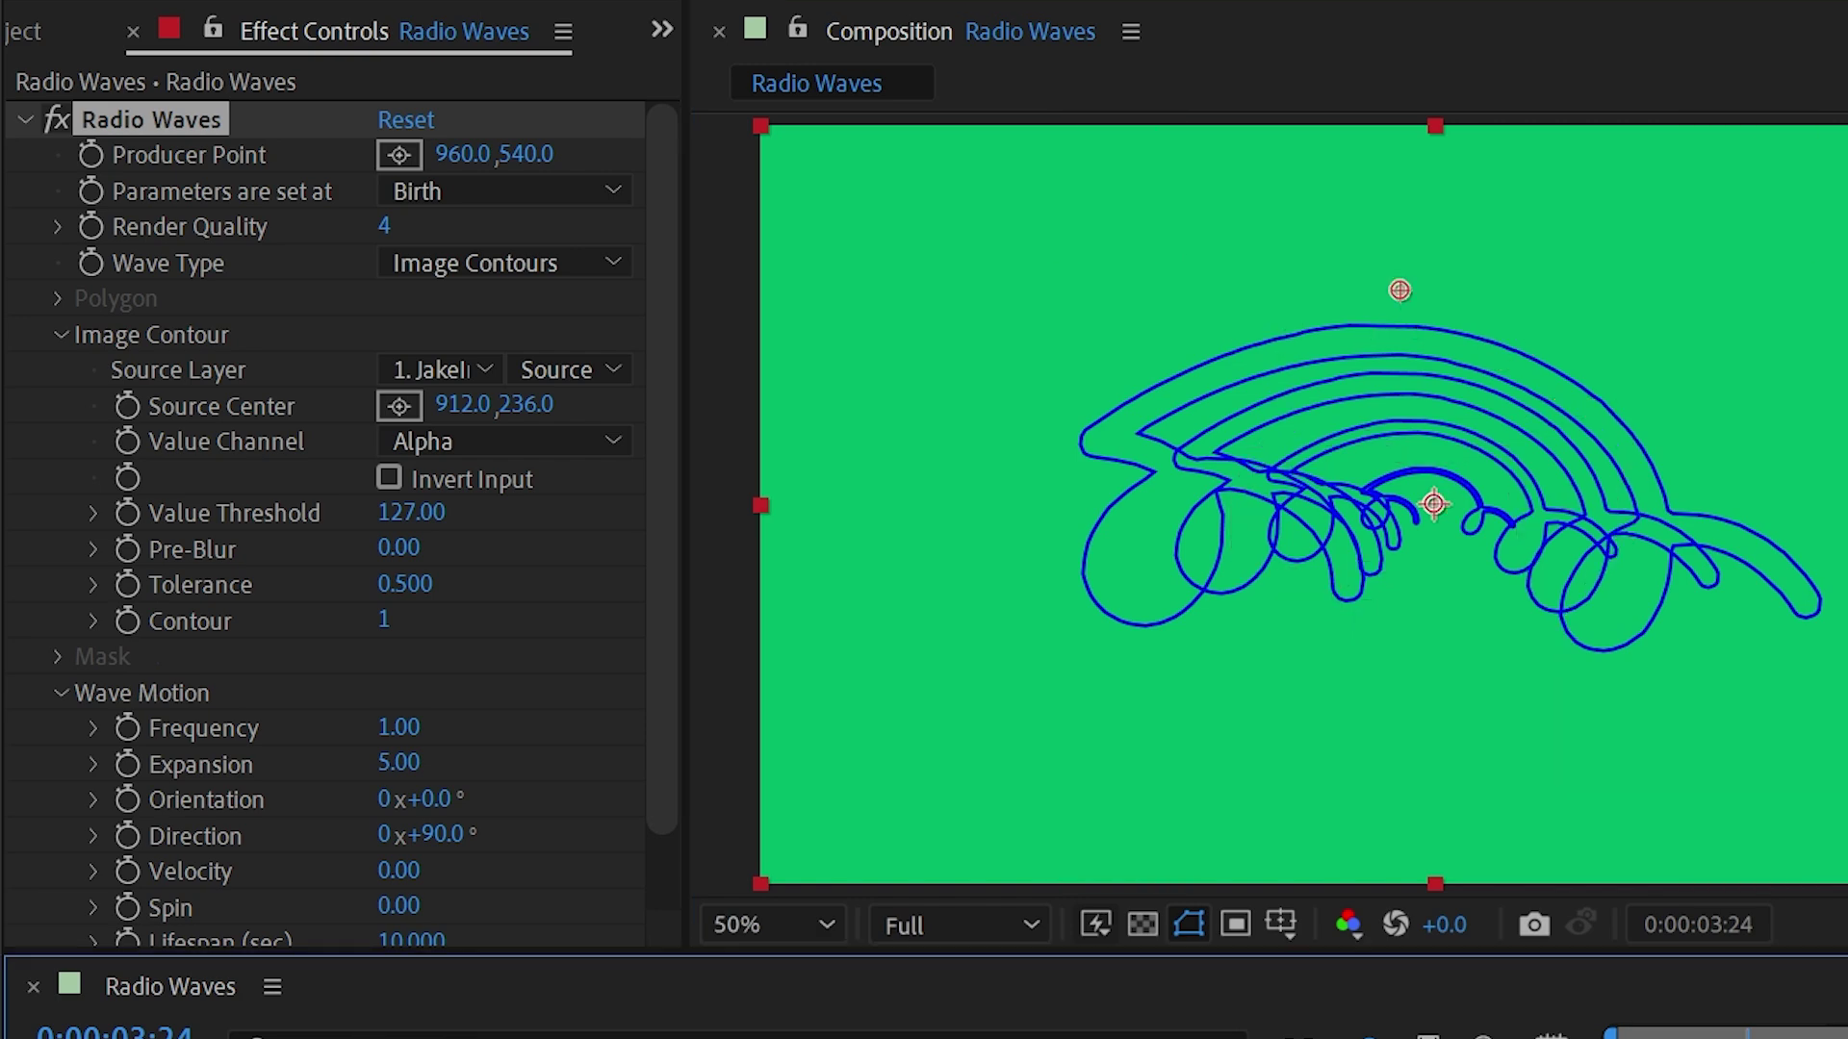
key("Home")
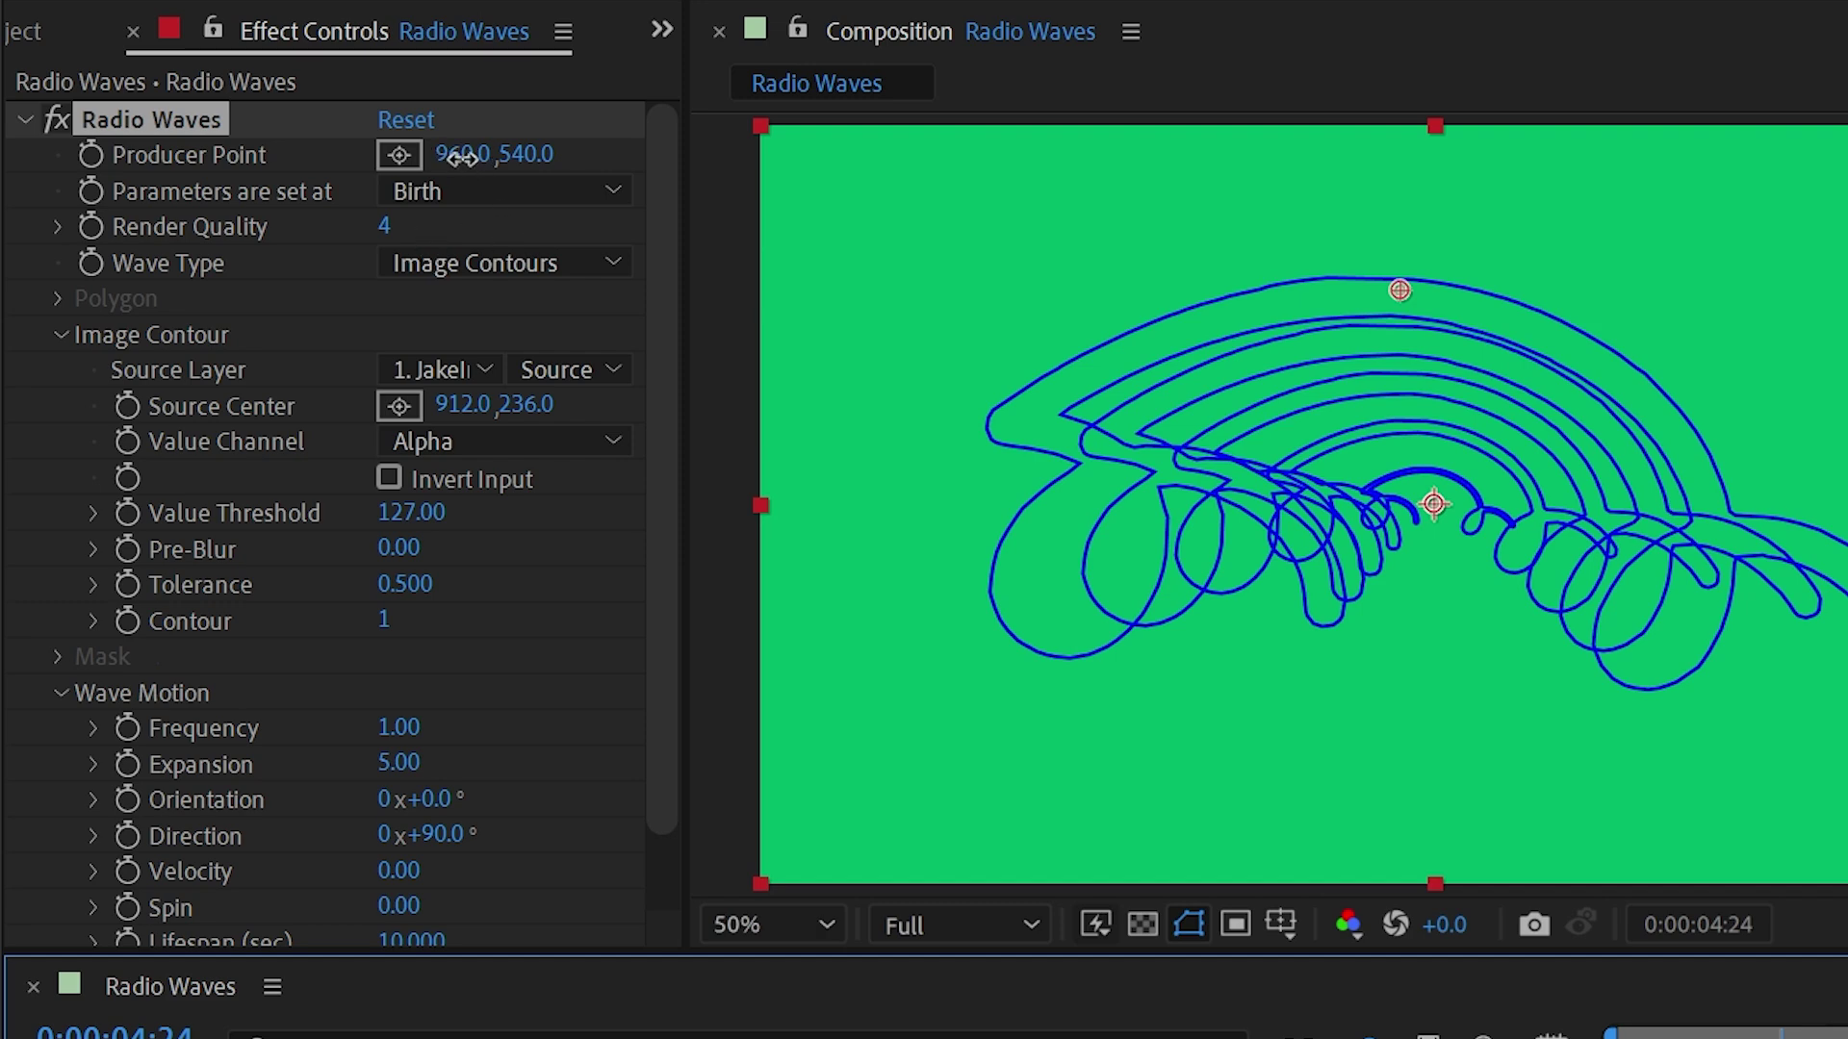
Try moving the Producer Point to about 1226, 536, and undo the moves
left_click_drag(452, 154, 1040, 174)
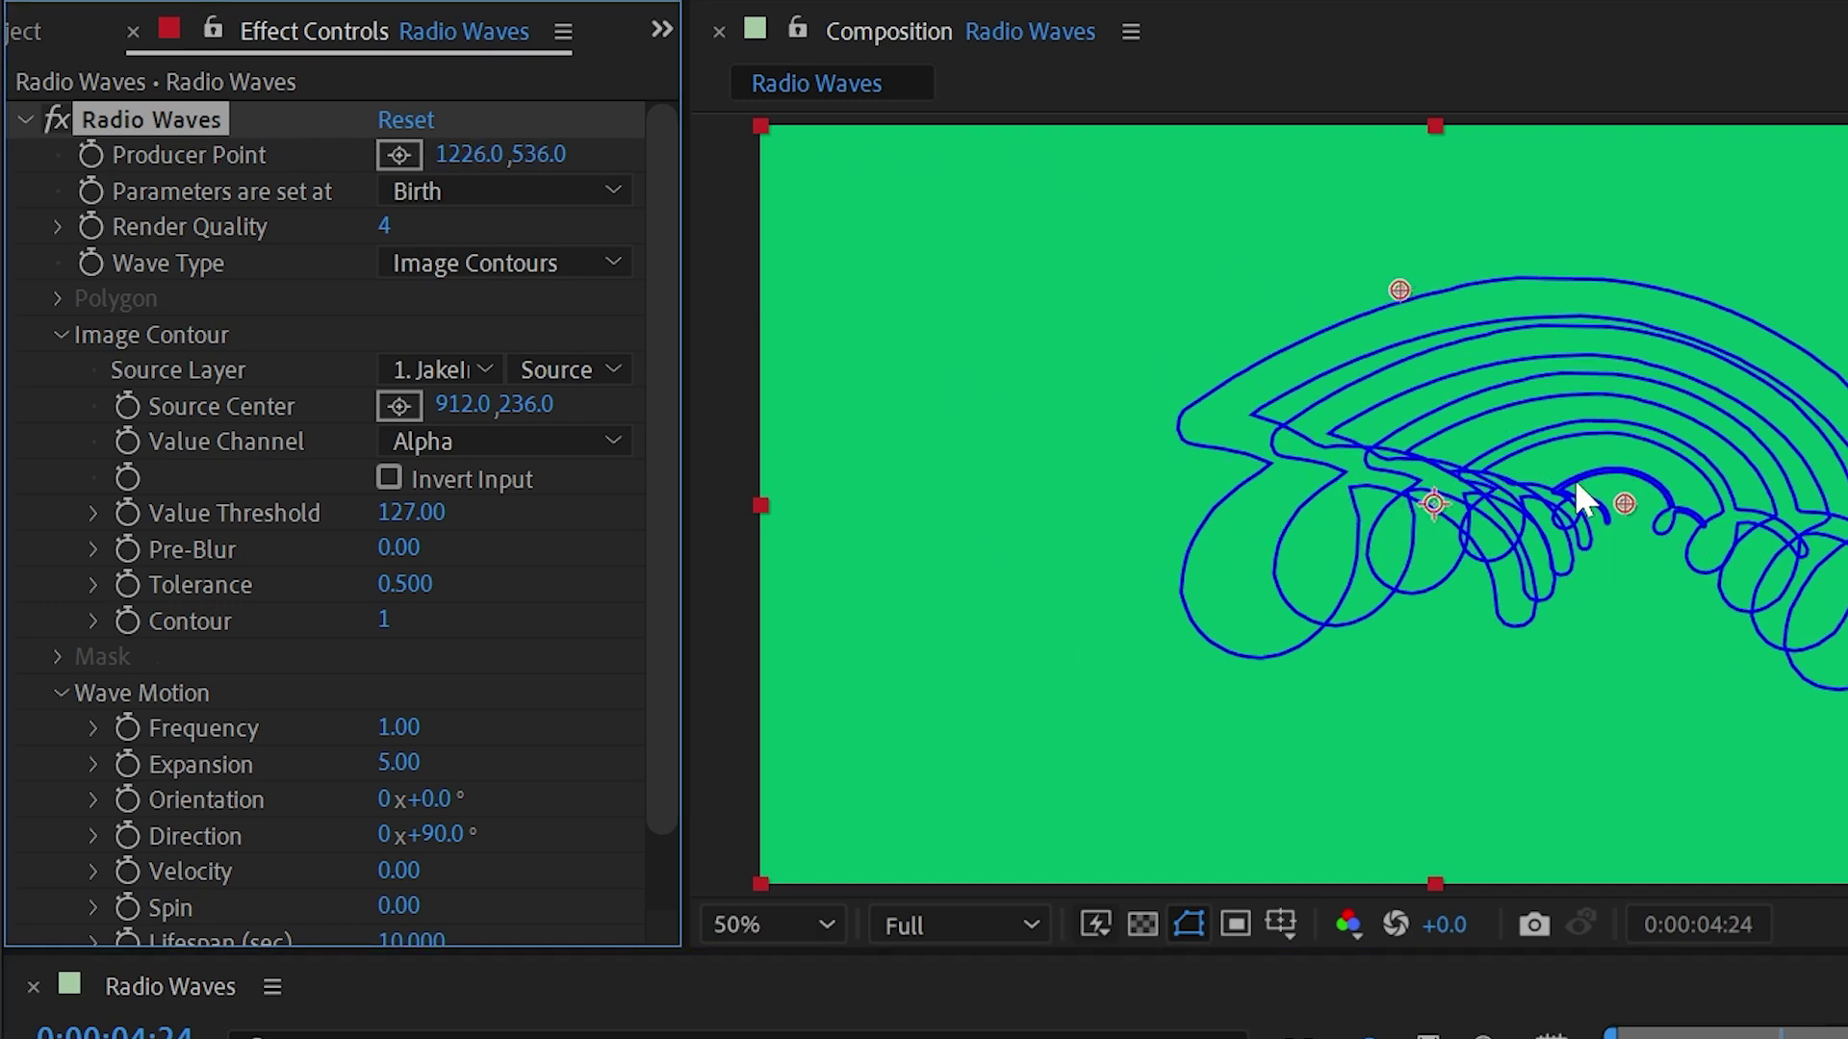
left_click_drag(1588, 498, 1818, 413)
key("ctrl+z")
key("ctrl+z")
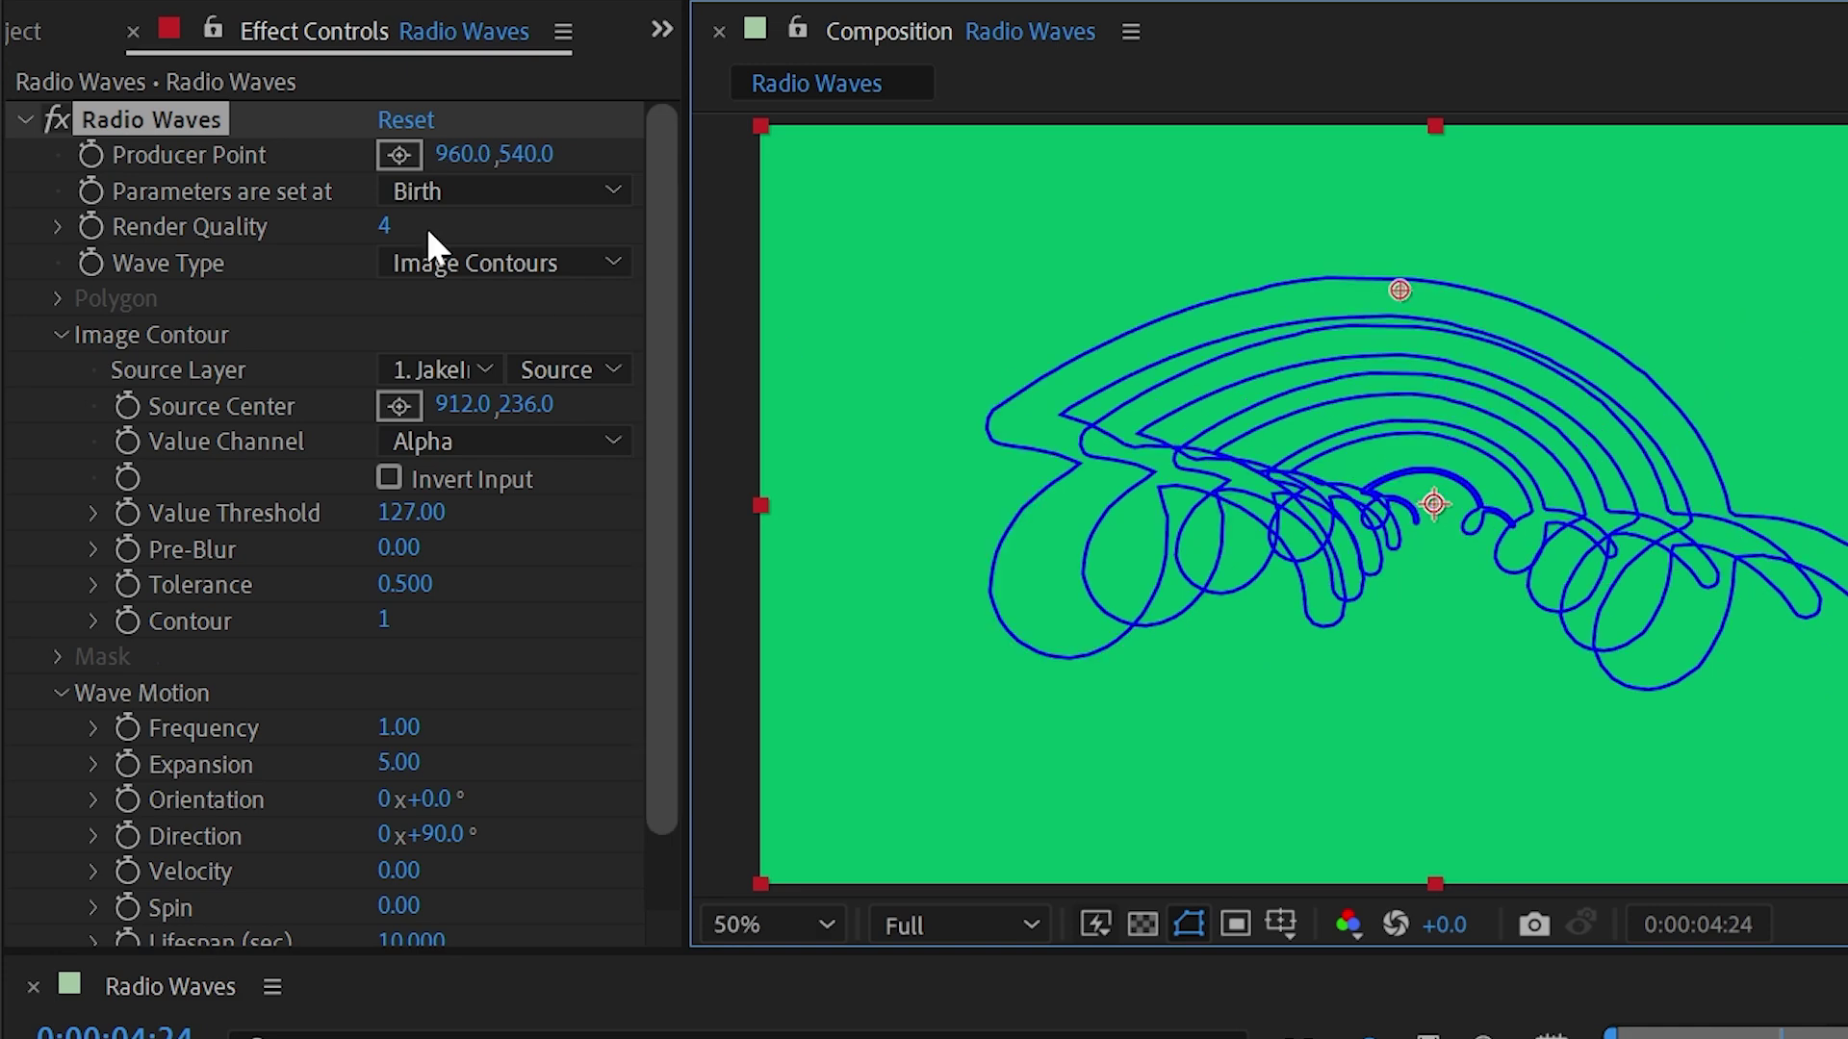
Try the Source Center at about 976, 236 and 992, 318, and reset it to its default
left_click_drag(452, 404, 596, 397)
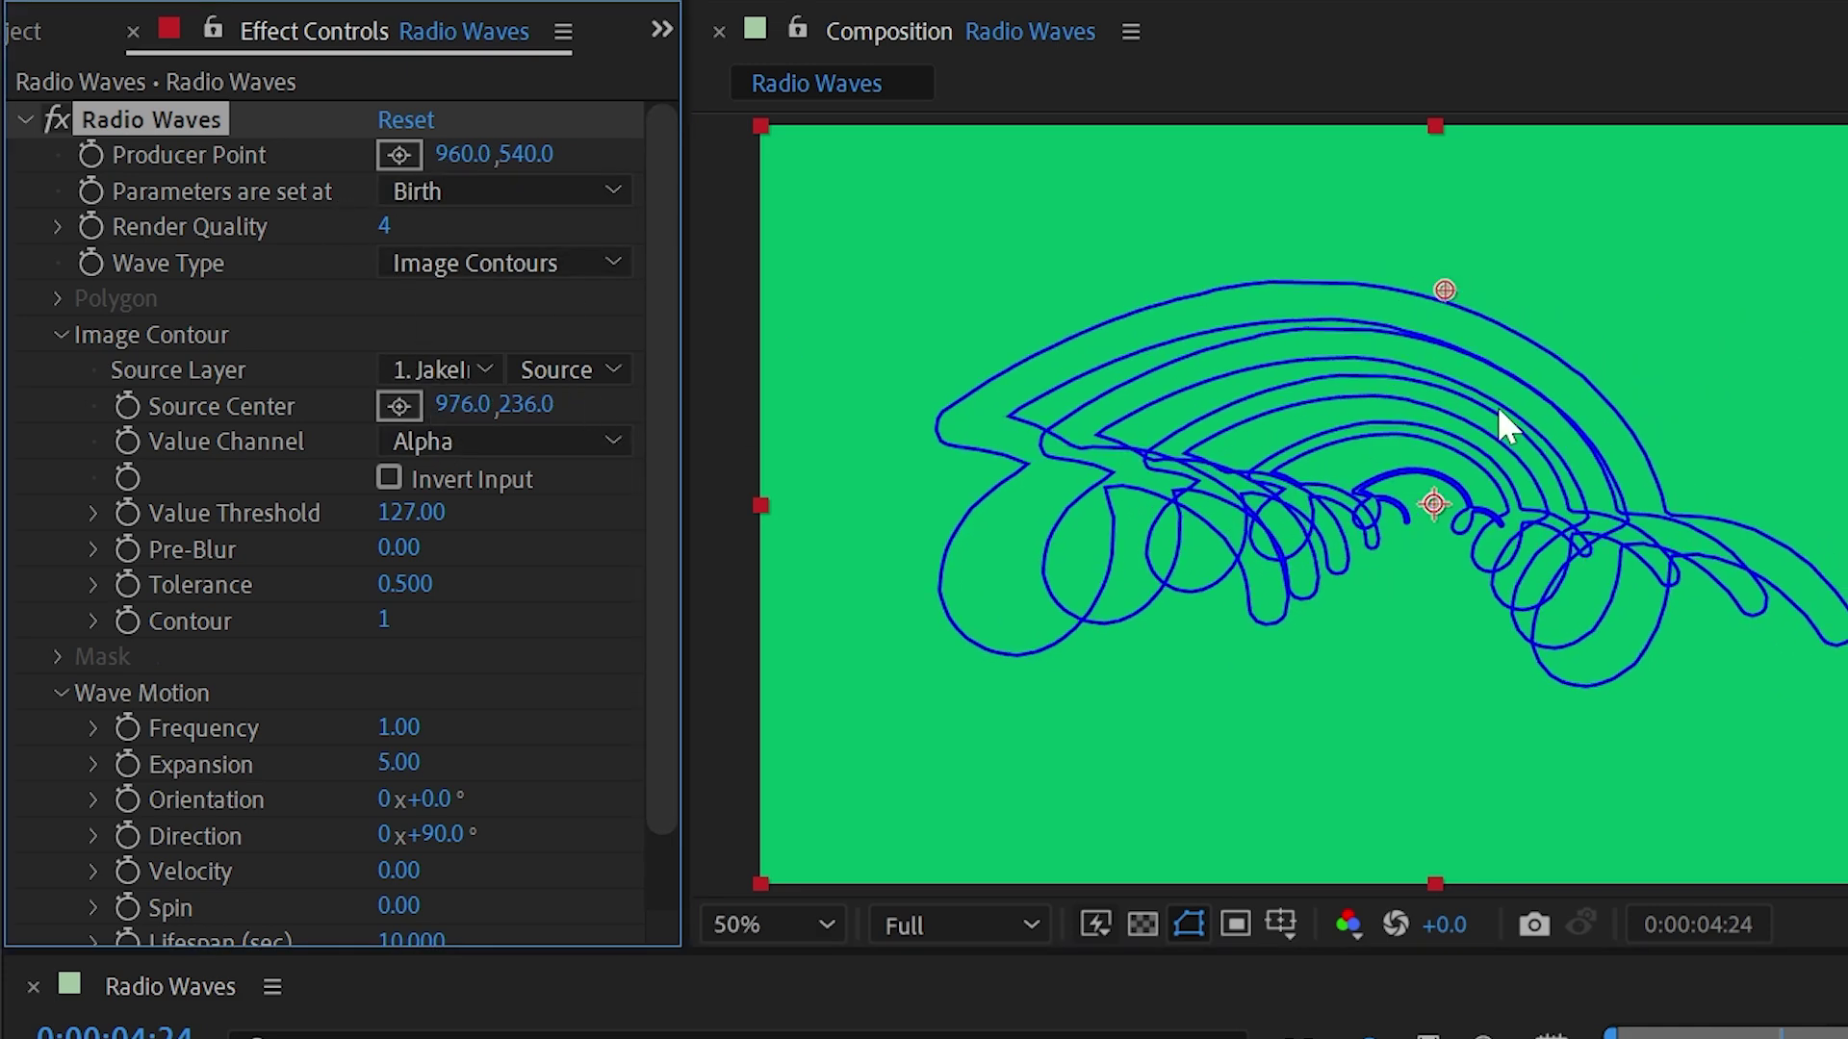
left_click_drag(1444, 292, 1455, 348)
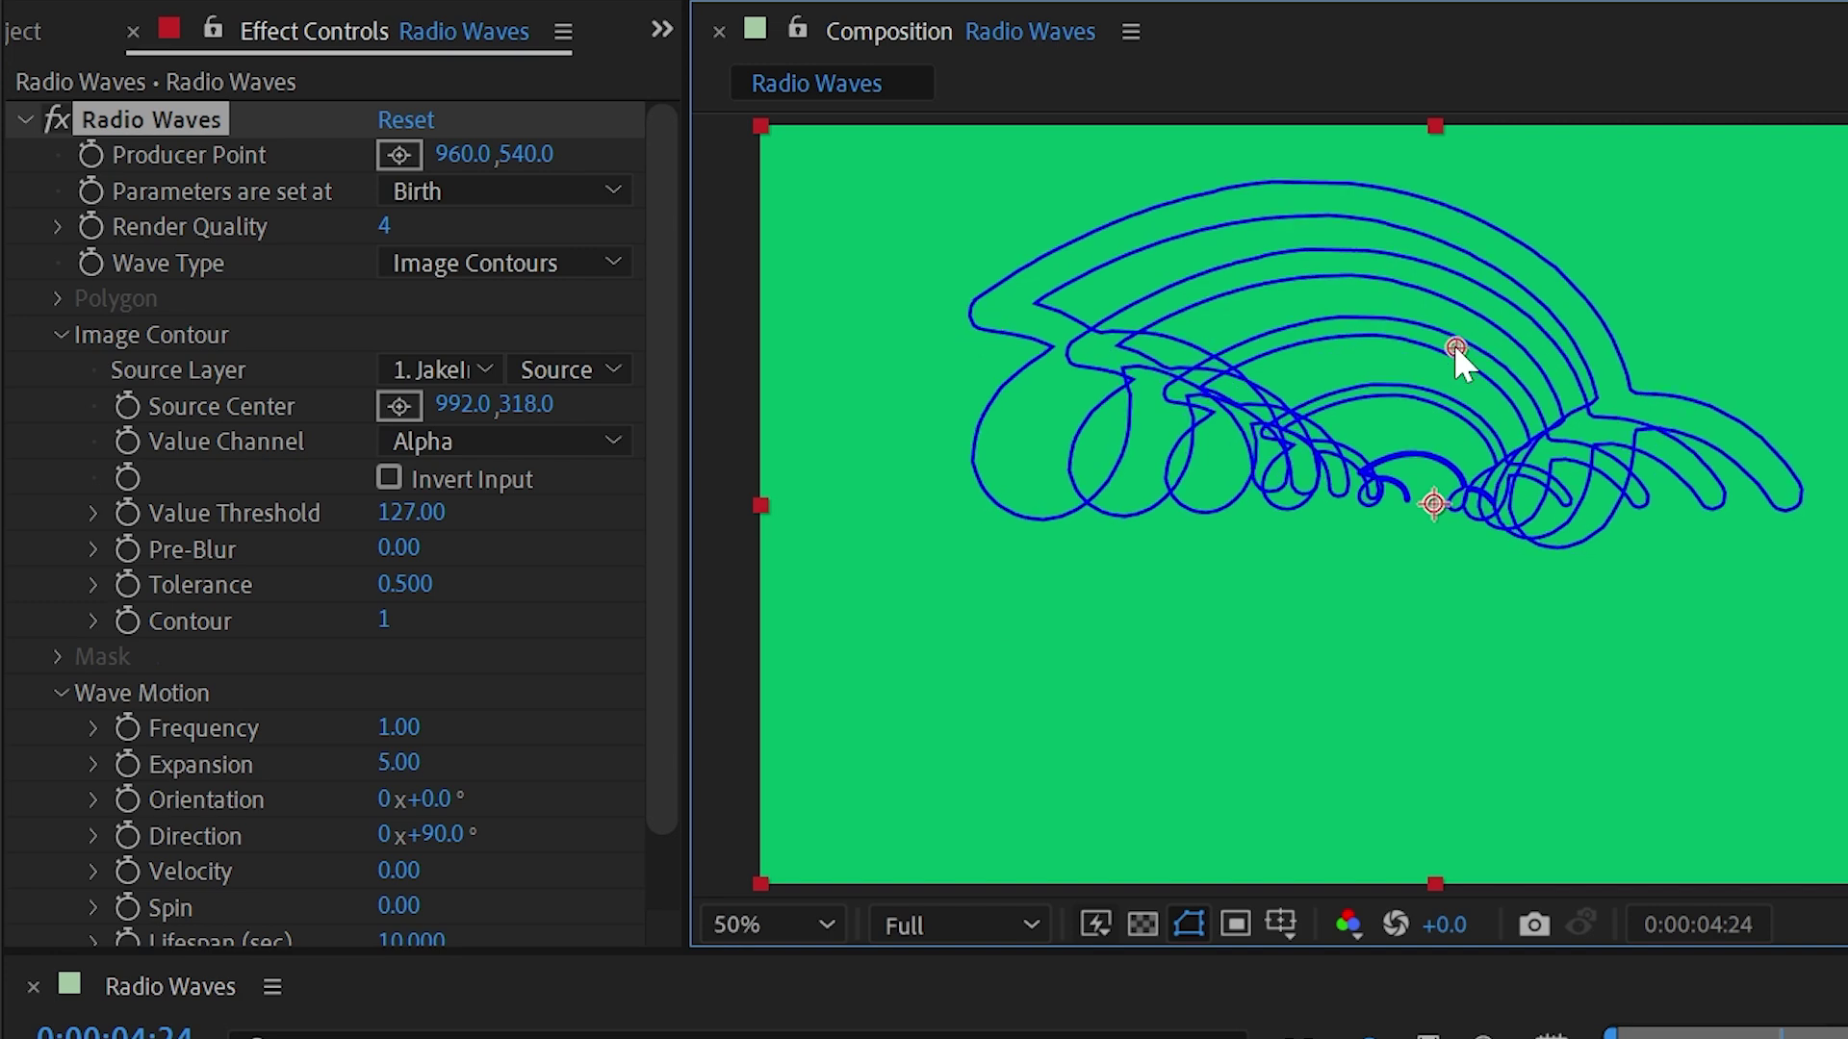
right_click(221, 407)
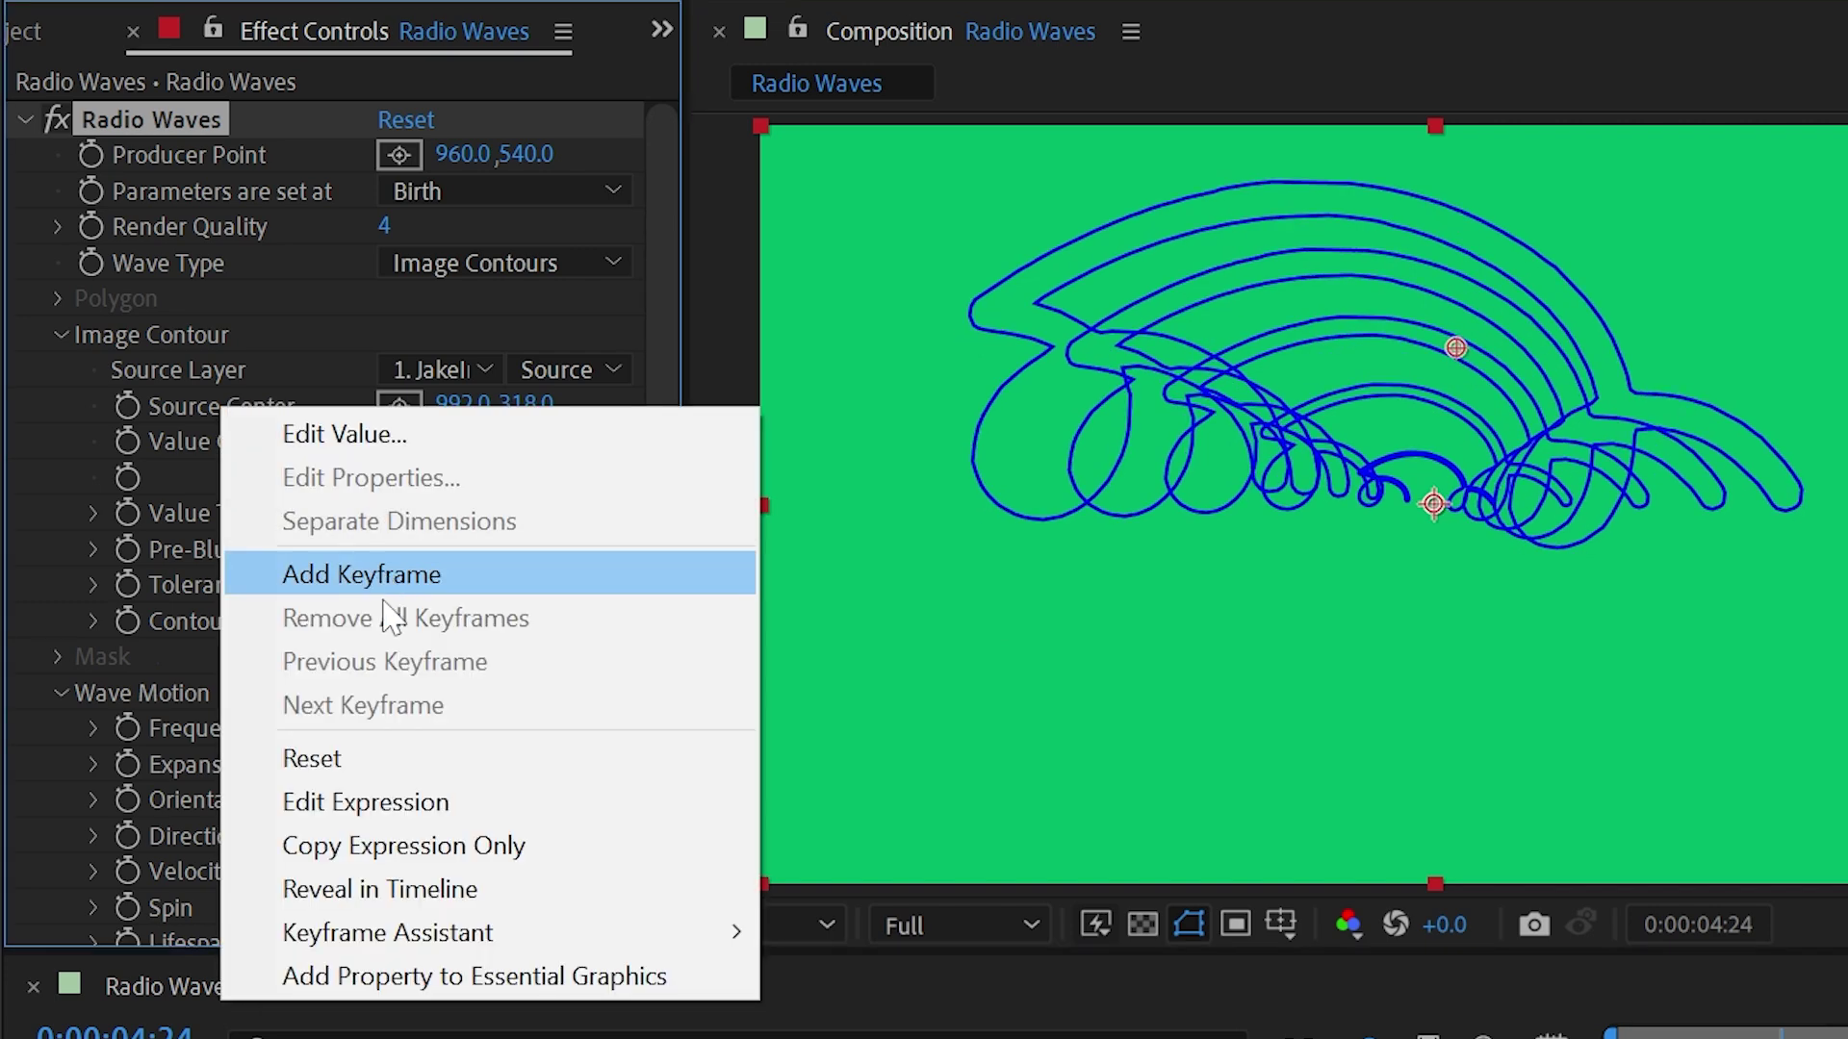
left_click(375, 750)
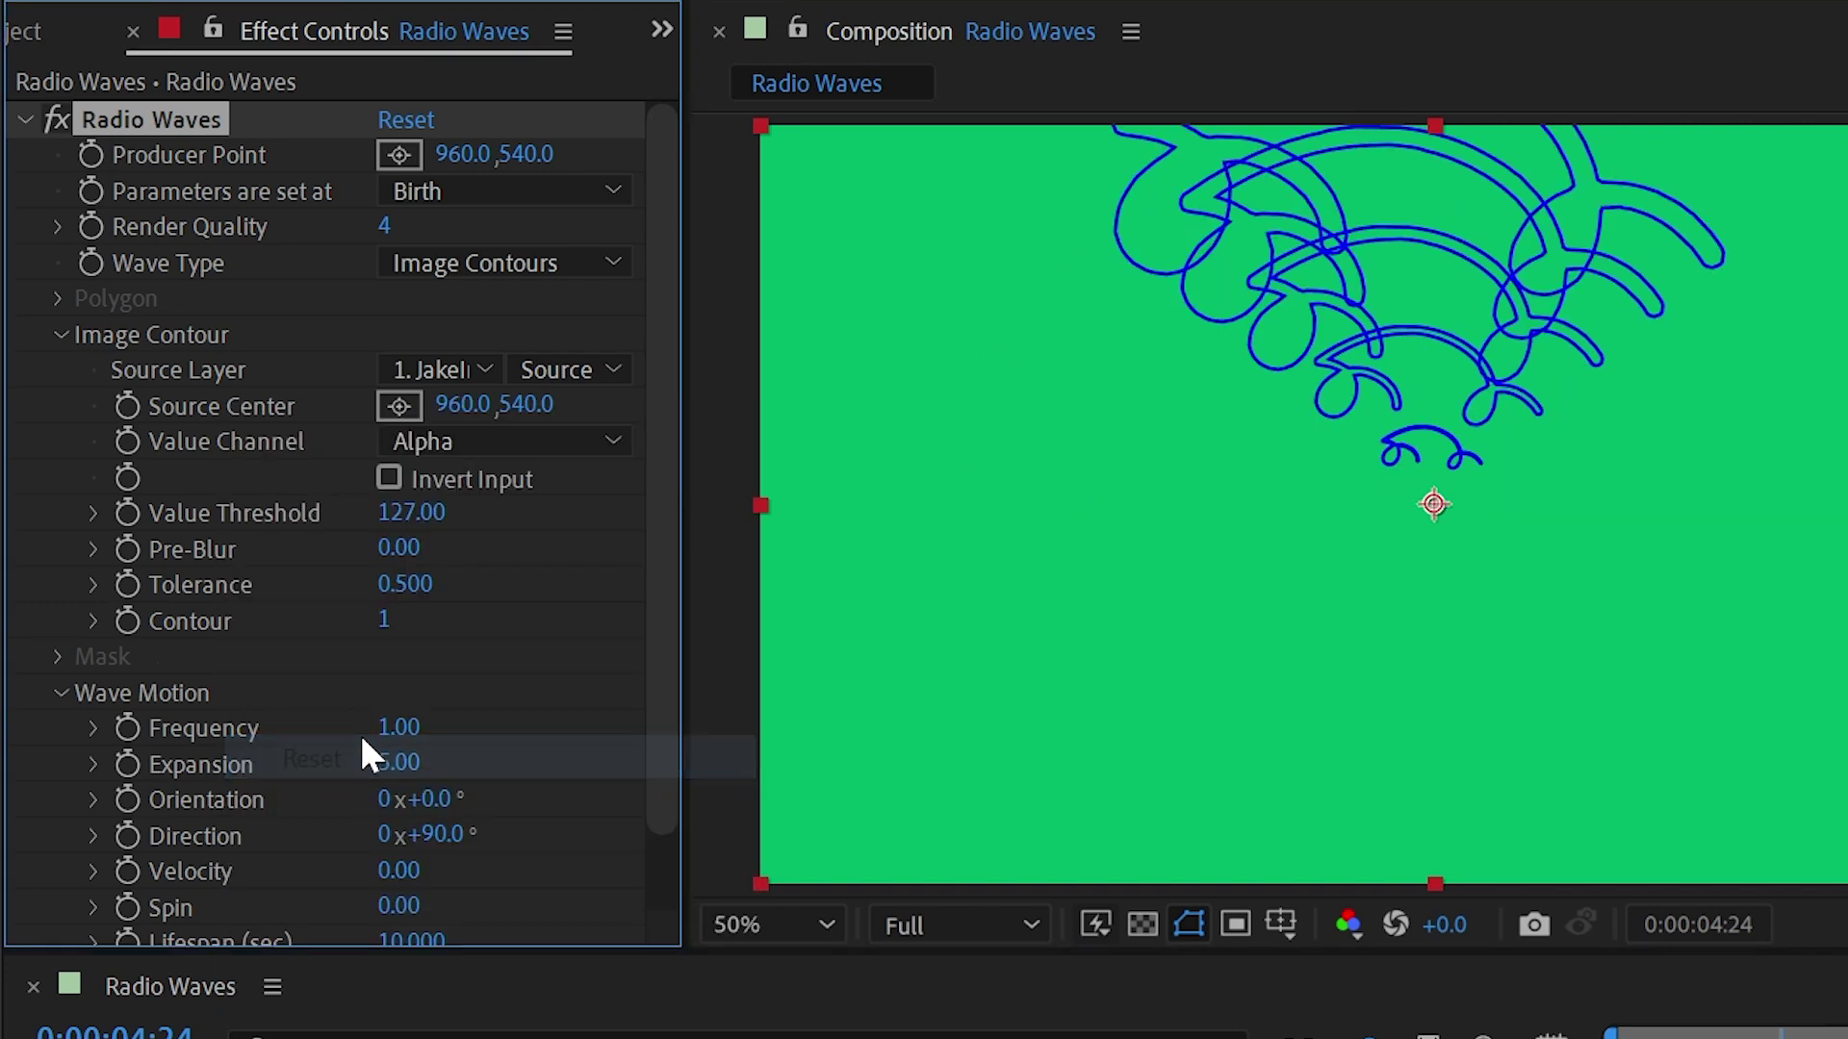
Enable Invert Input for the image contour and disable it again
left_click(389, 478)
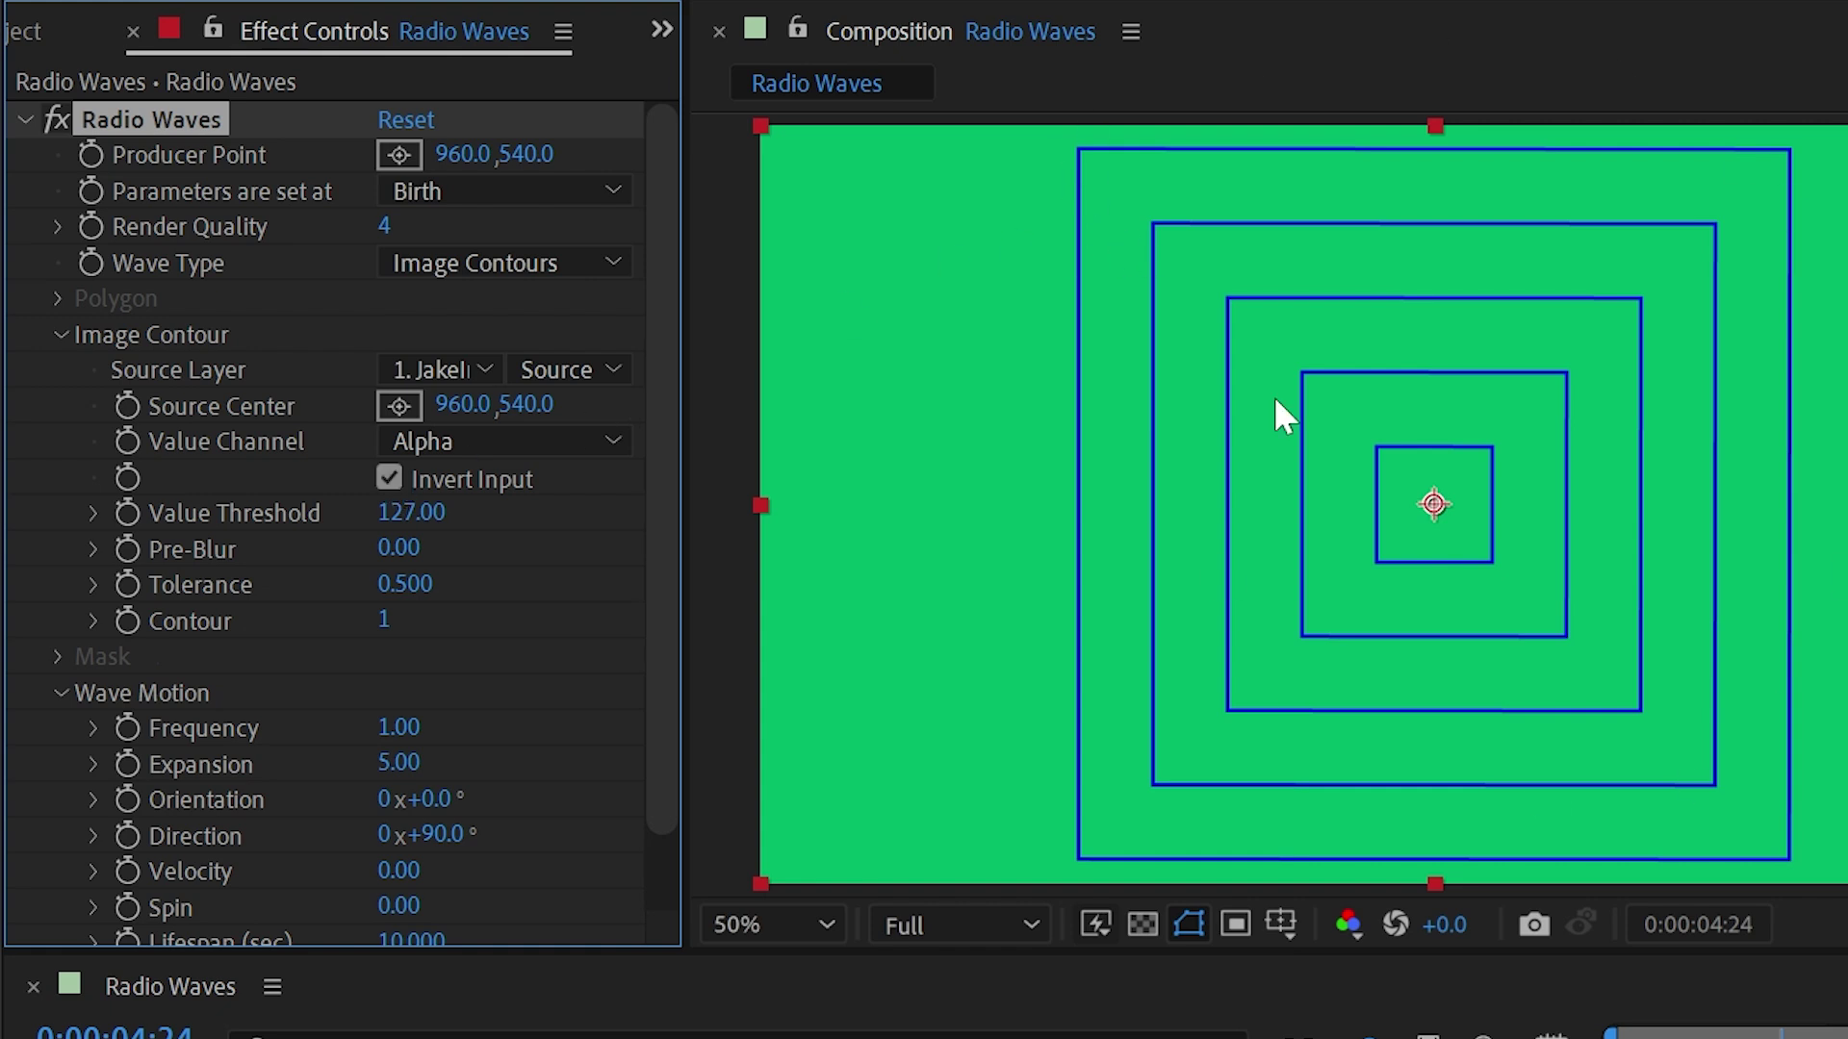
left_click(474, 474)
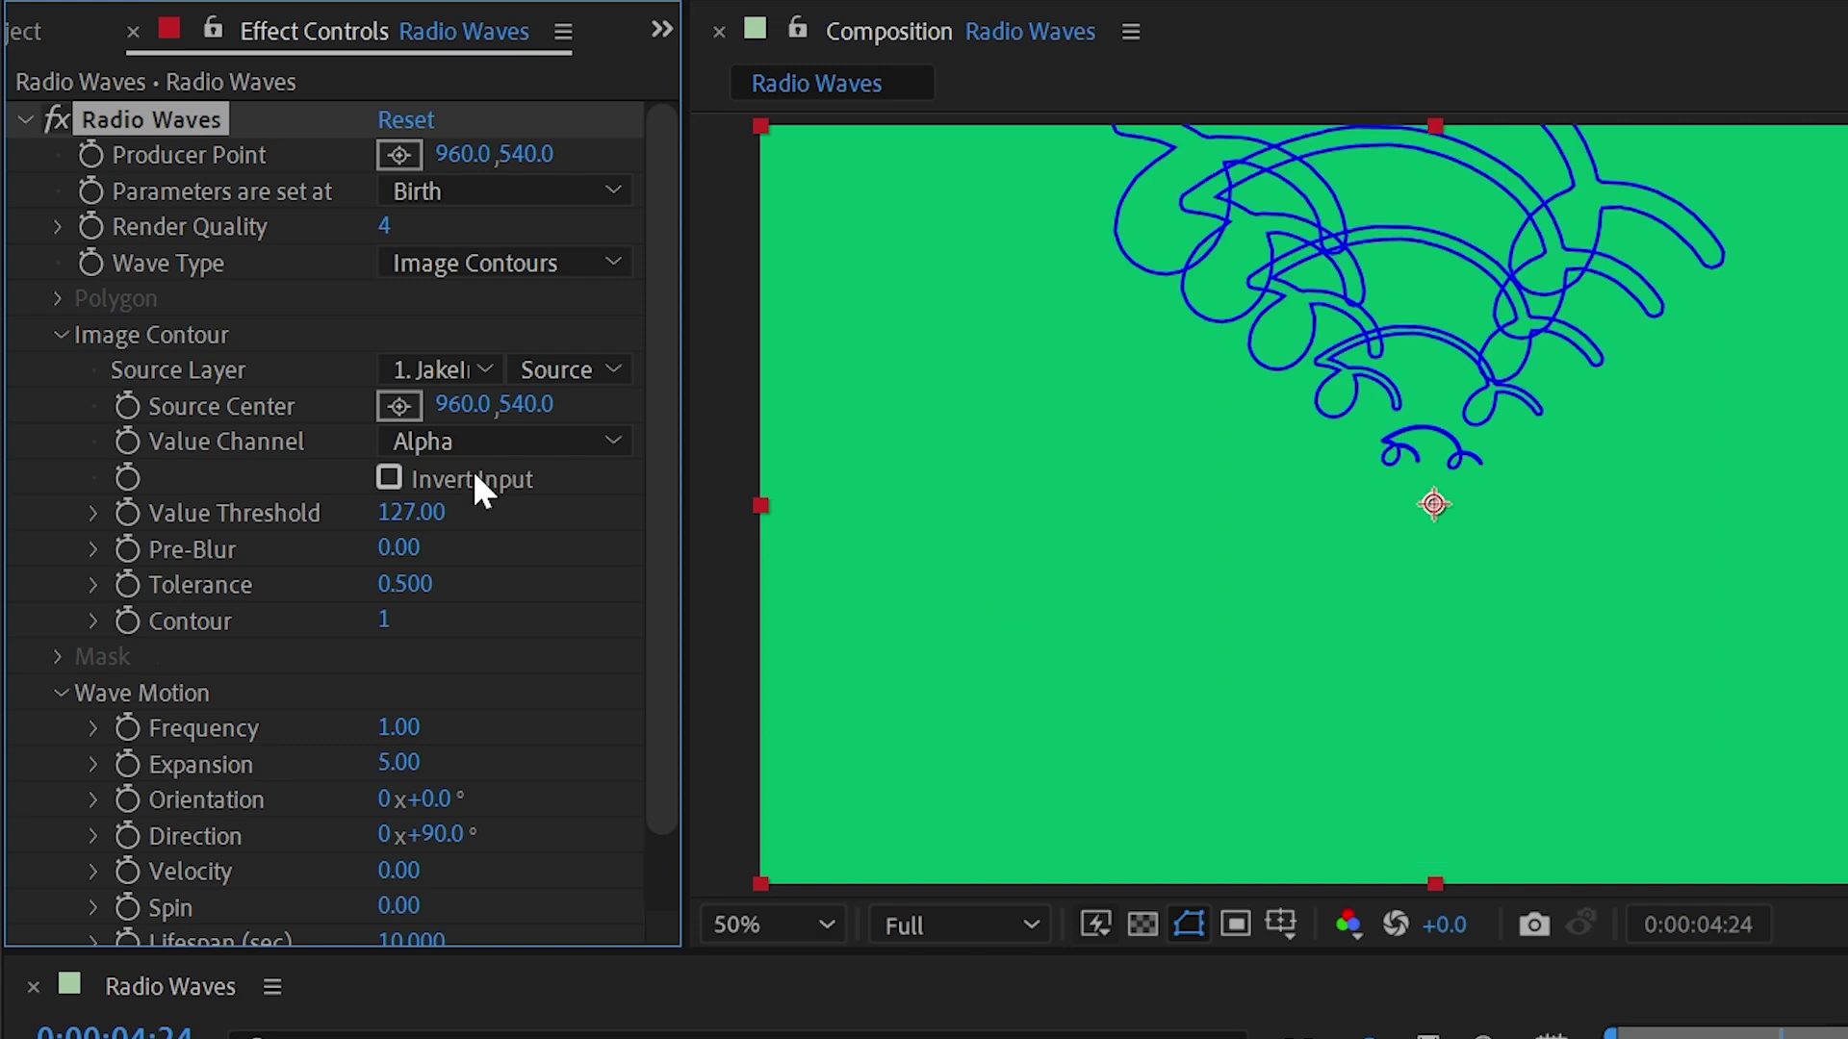
Raise the Value Threshold to 255 and bring it down to 142 while inspecting the contour up close
scroll(1390, 235, "up", 2)
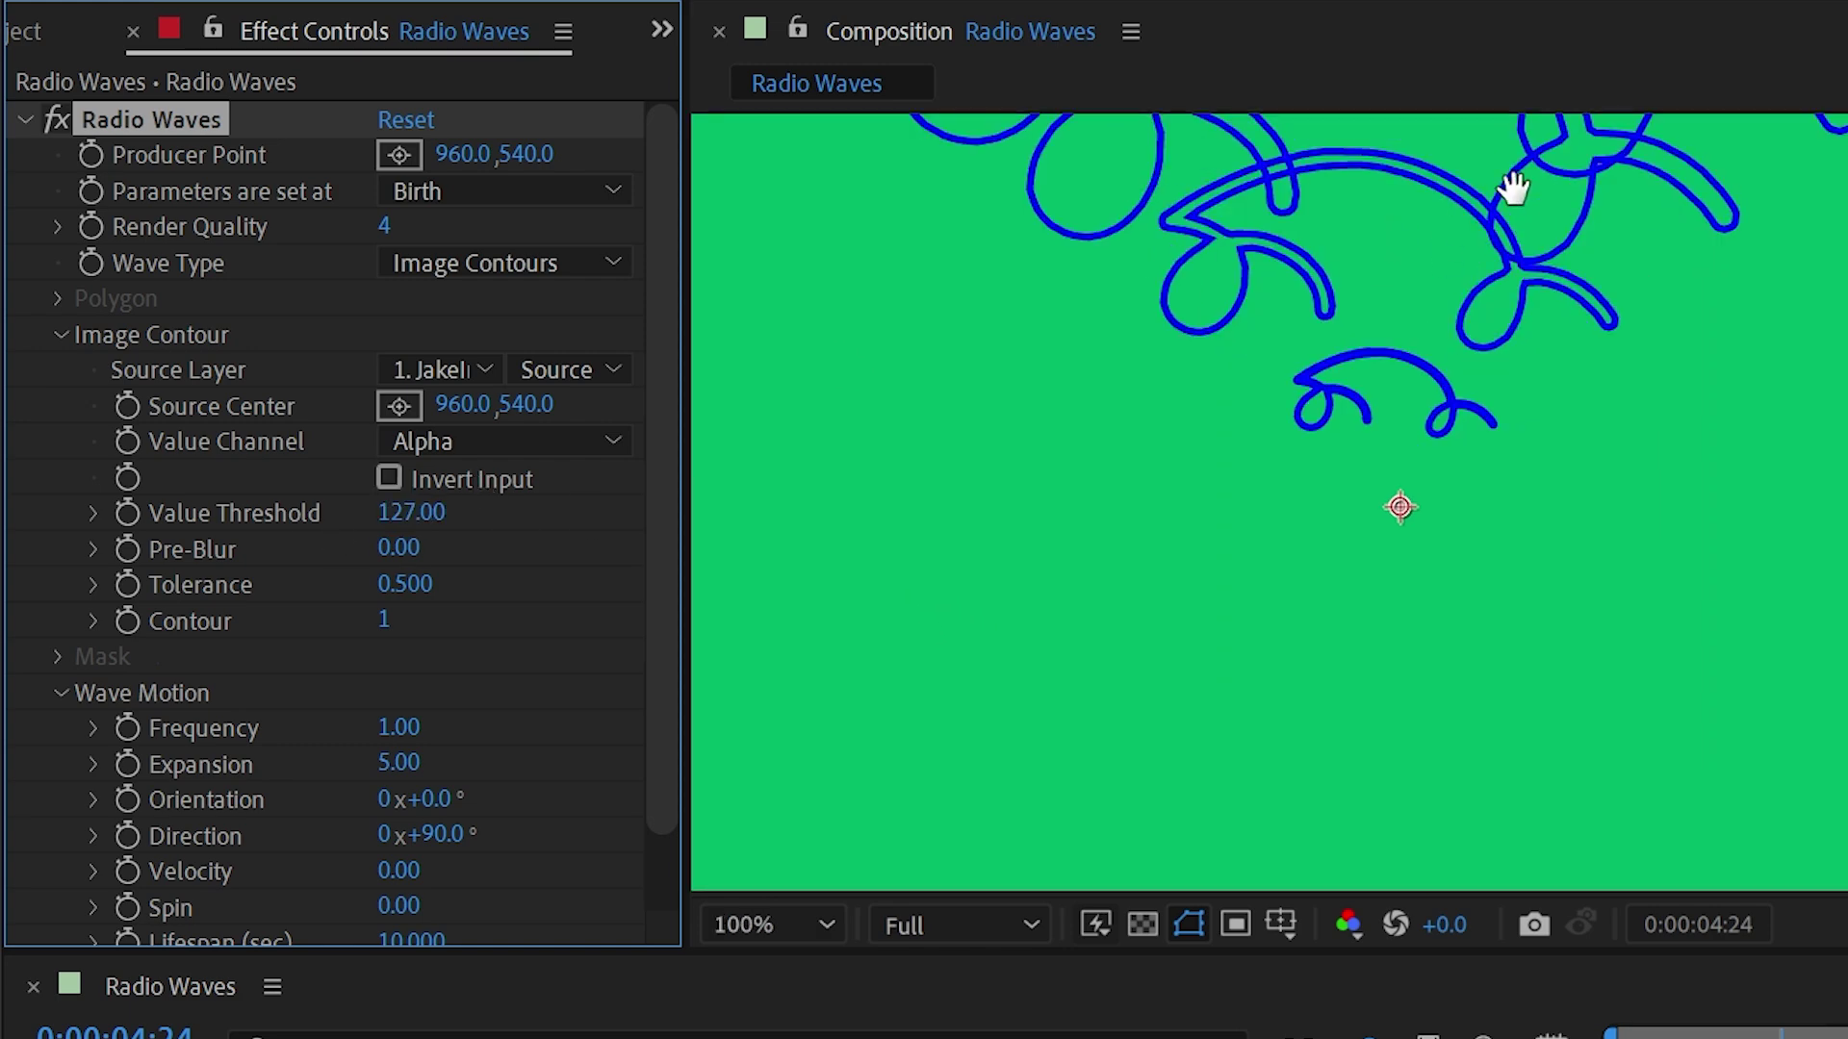
left_click_drag(1514, 186, 1639, 629)
scroll(981, 289, "up", 2)
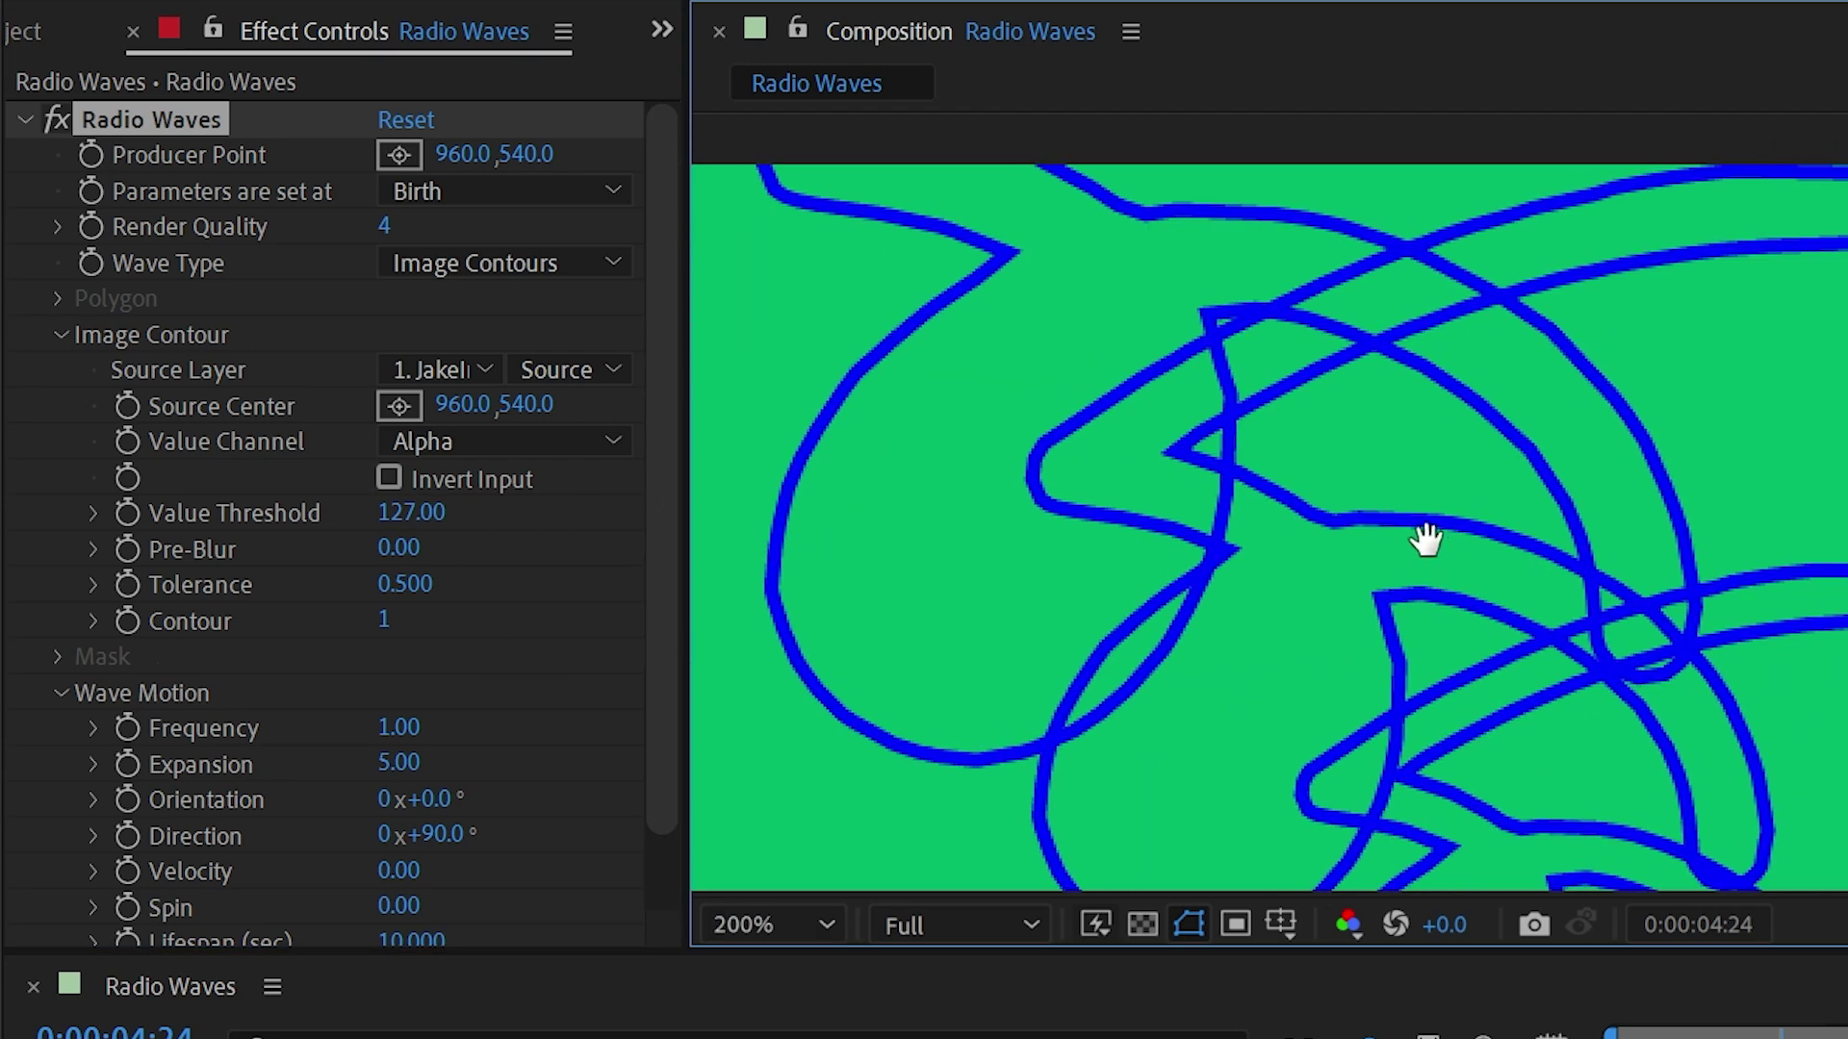
left_click_drag(425, 524, 504, 520)
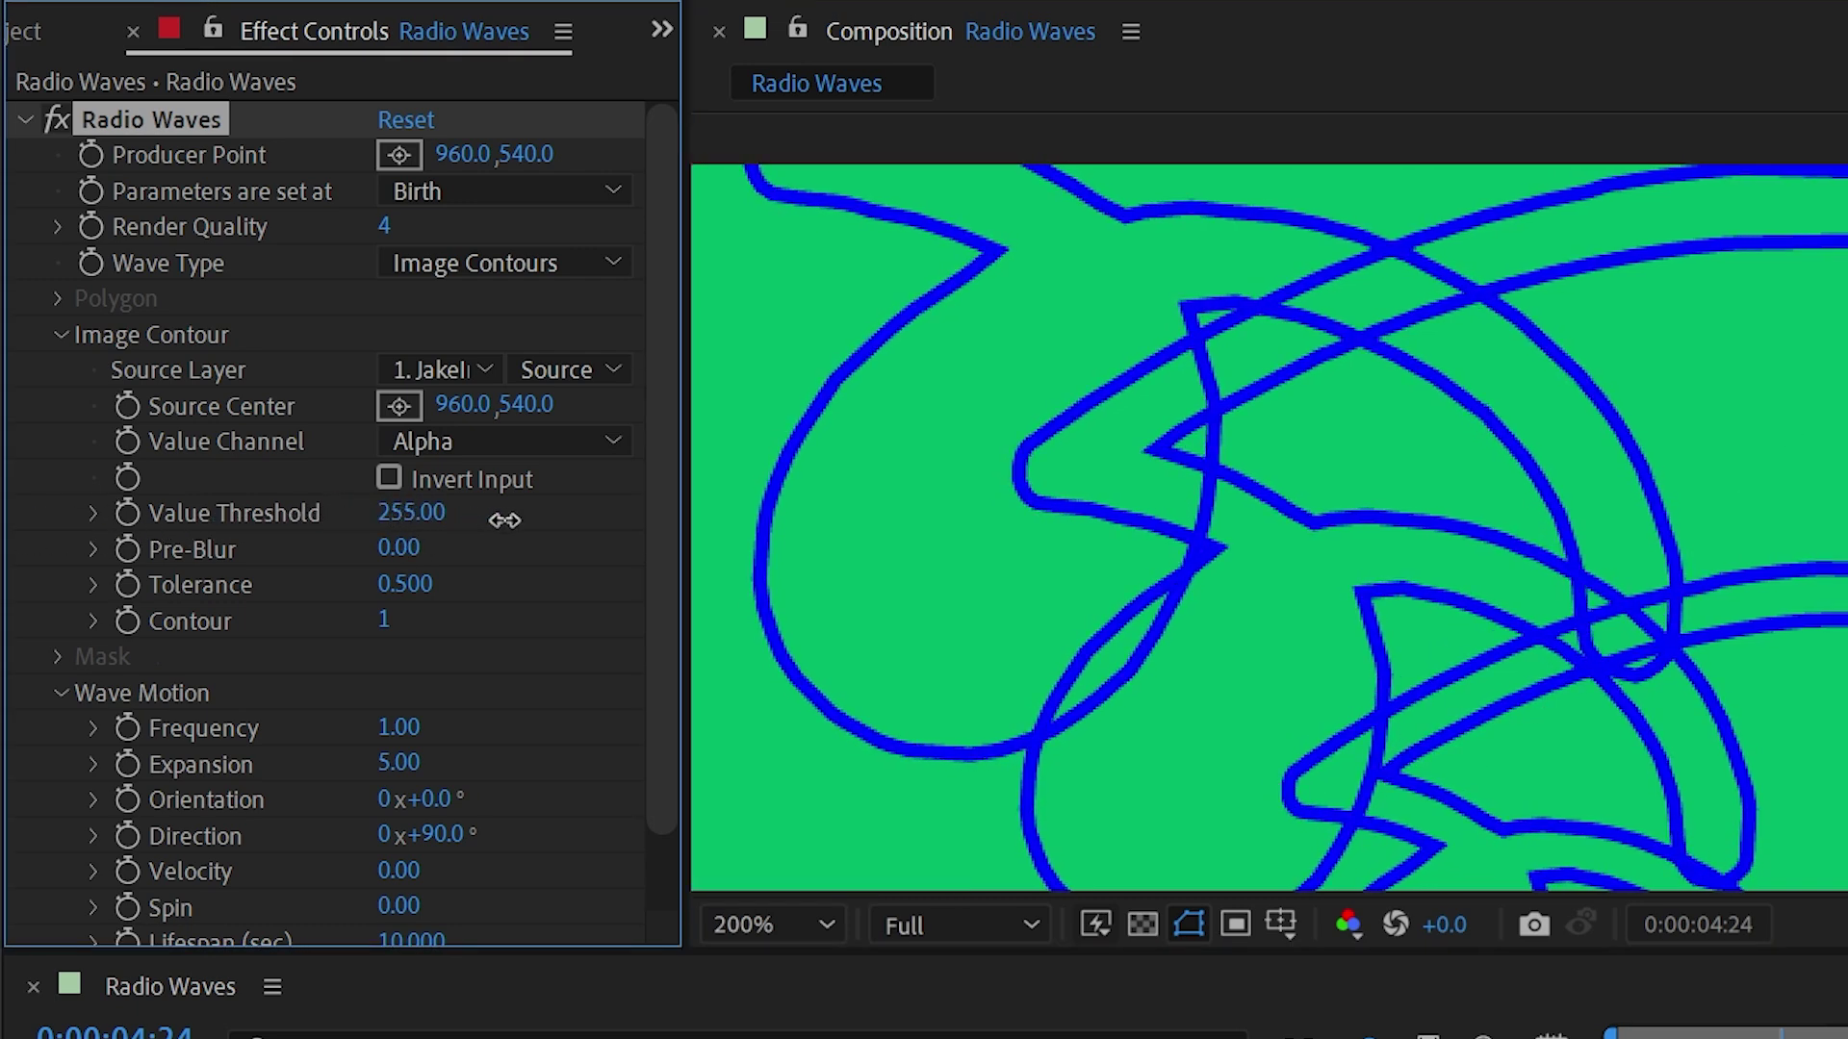
left_click_drag(641, 521, 385, 524)
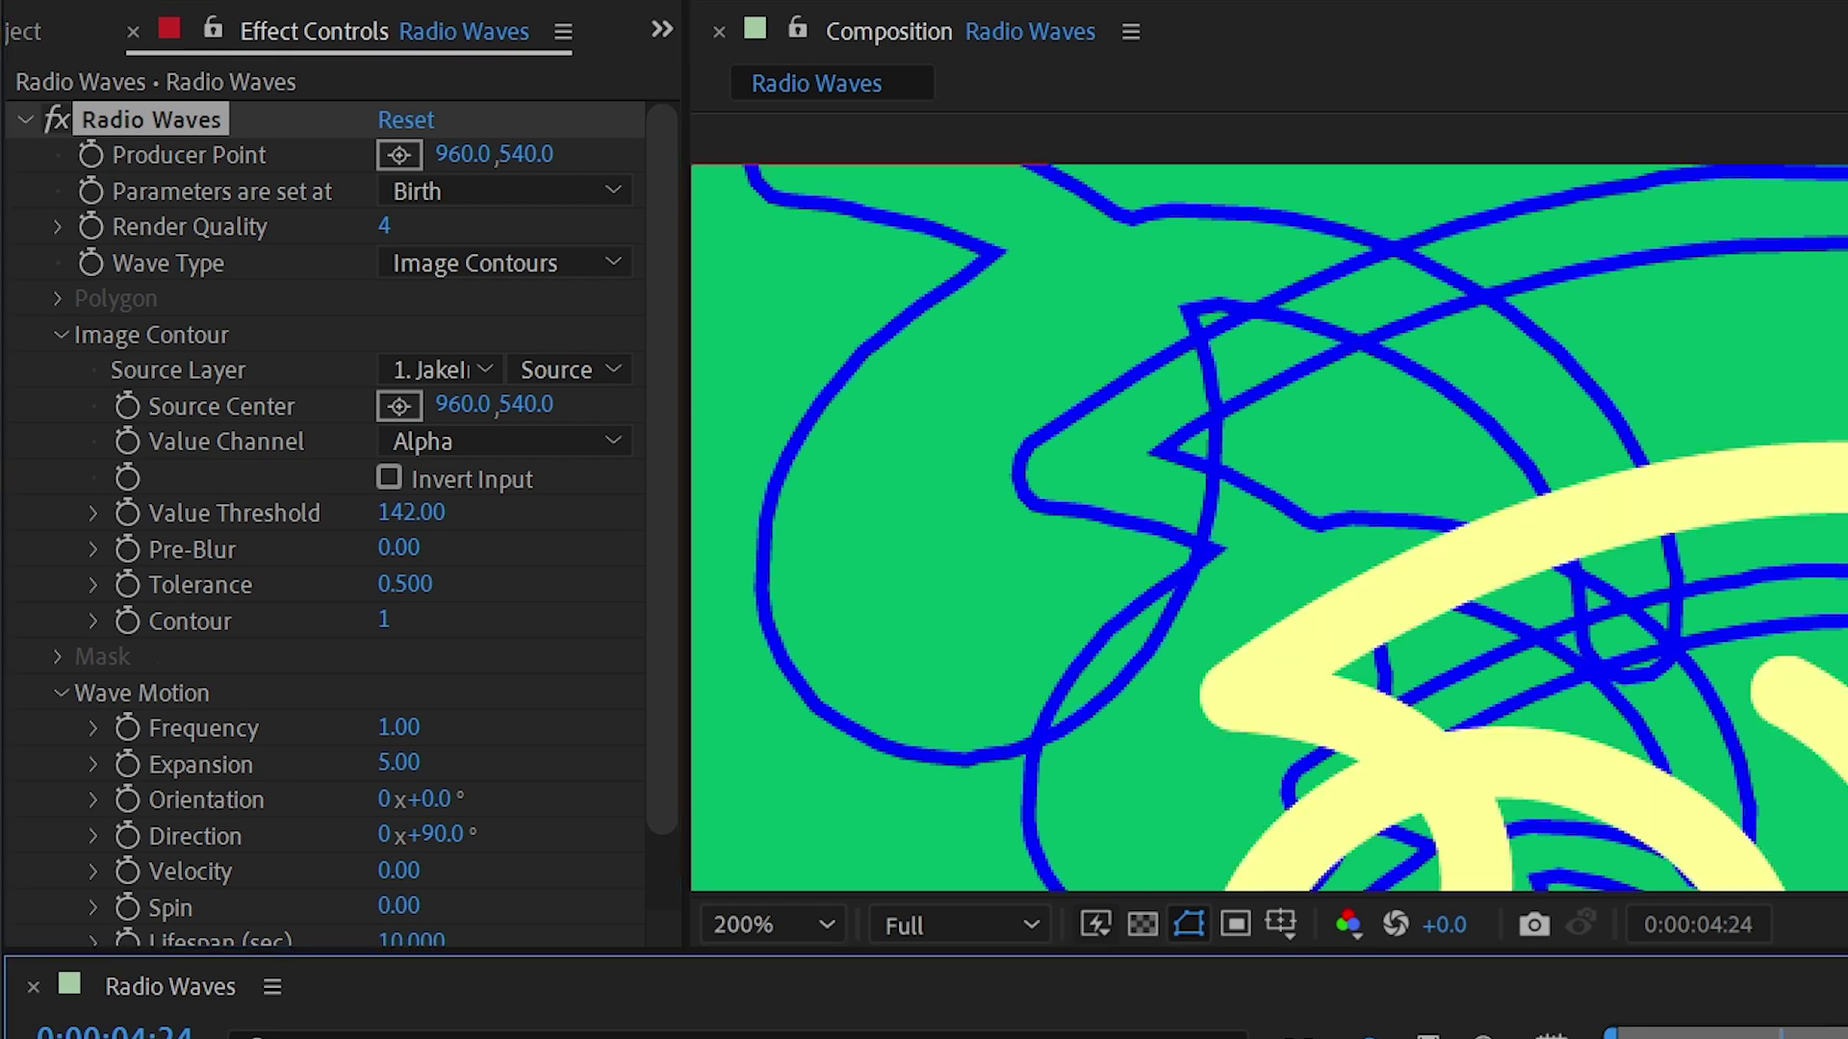
Try a Value Threshold of 150 against the face artwork, and reset the threshold to its default
left_click_drag(1154, 770, 1691, 616)
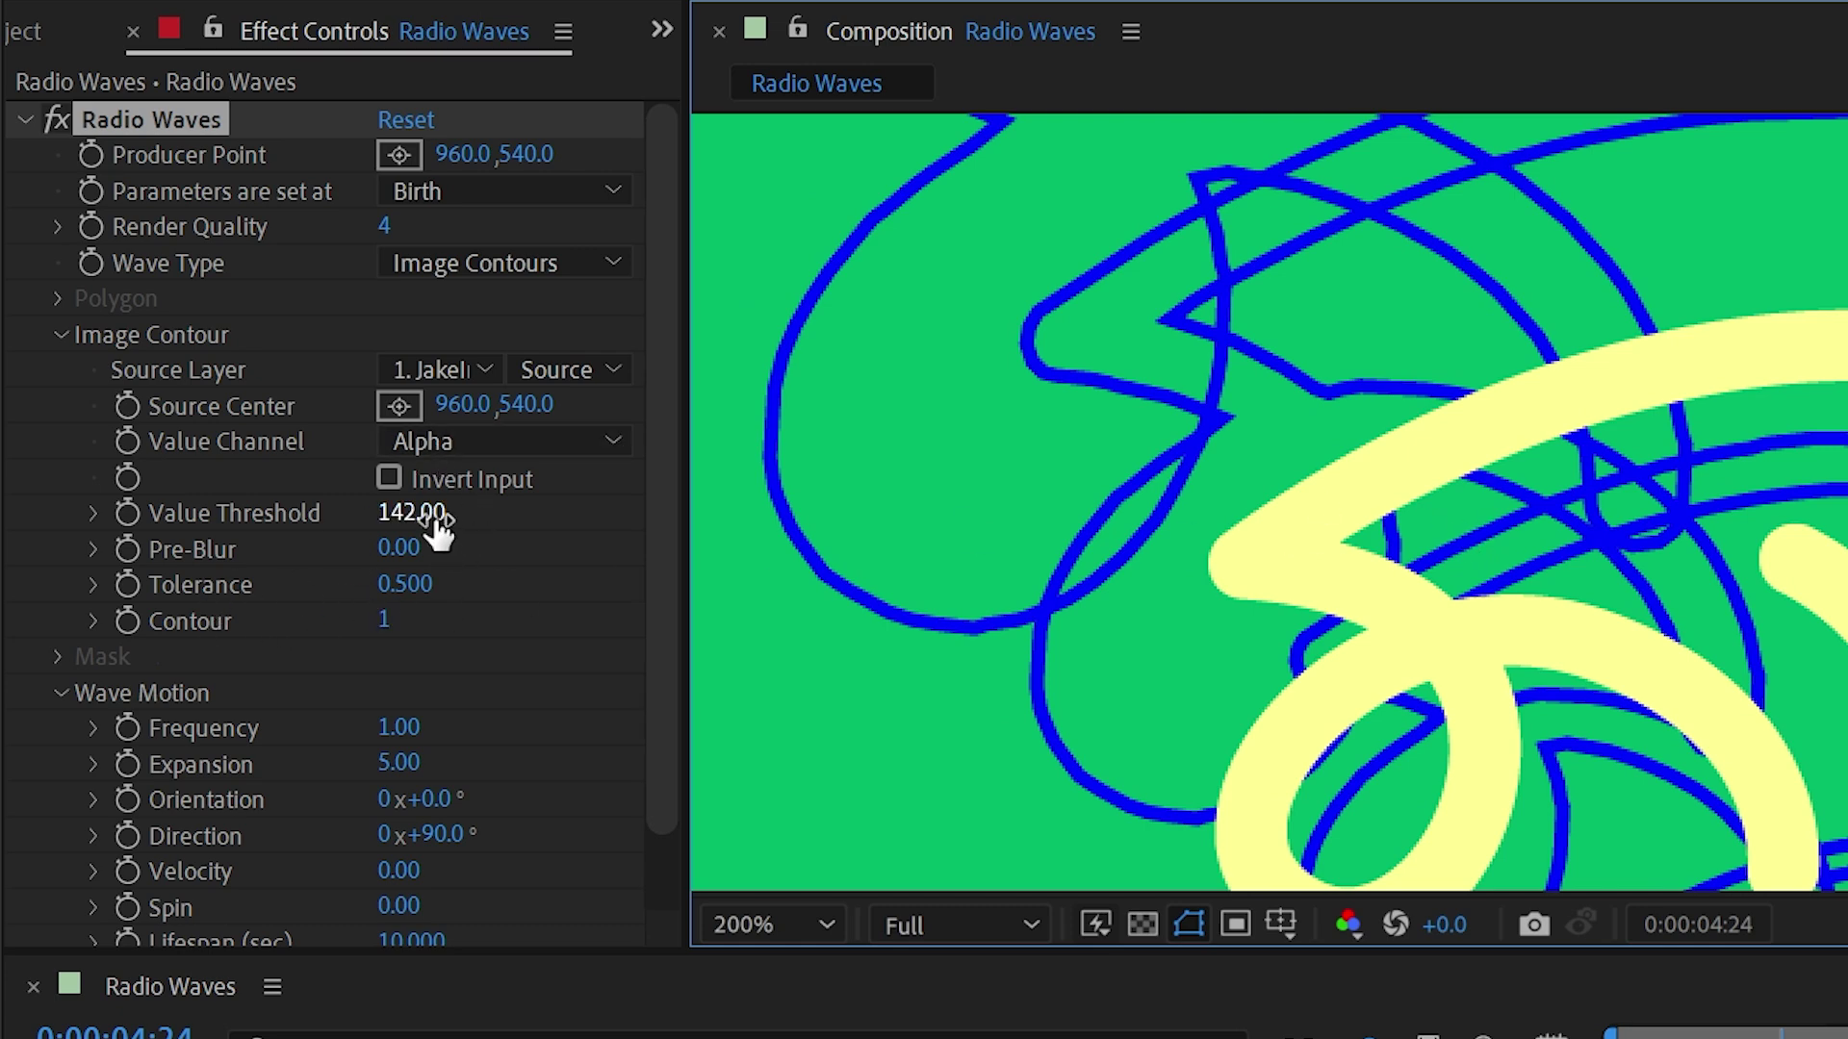
mouse_move(438, 520)
left_mouse_down()
mouse_move(341, 511)
mouse_move(536, 511)
mouse_move(443, 520)
left_mouse_up()
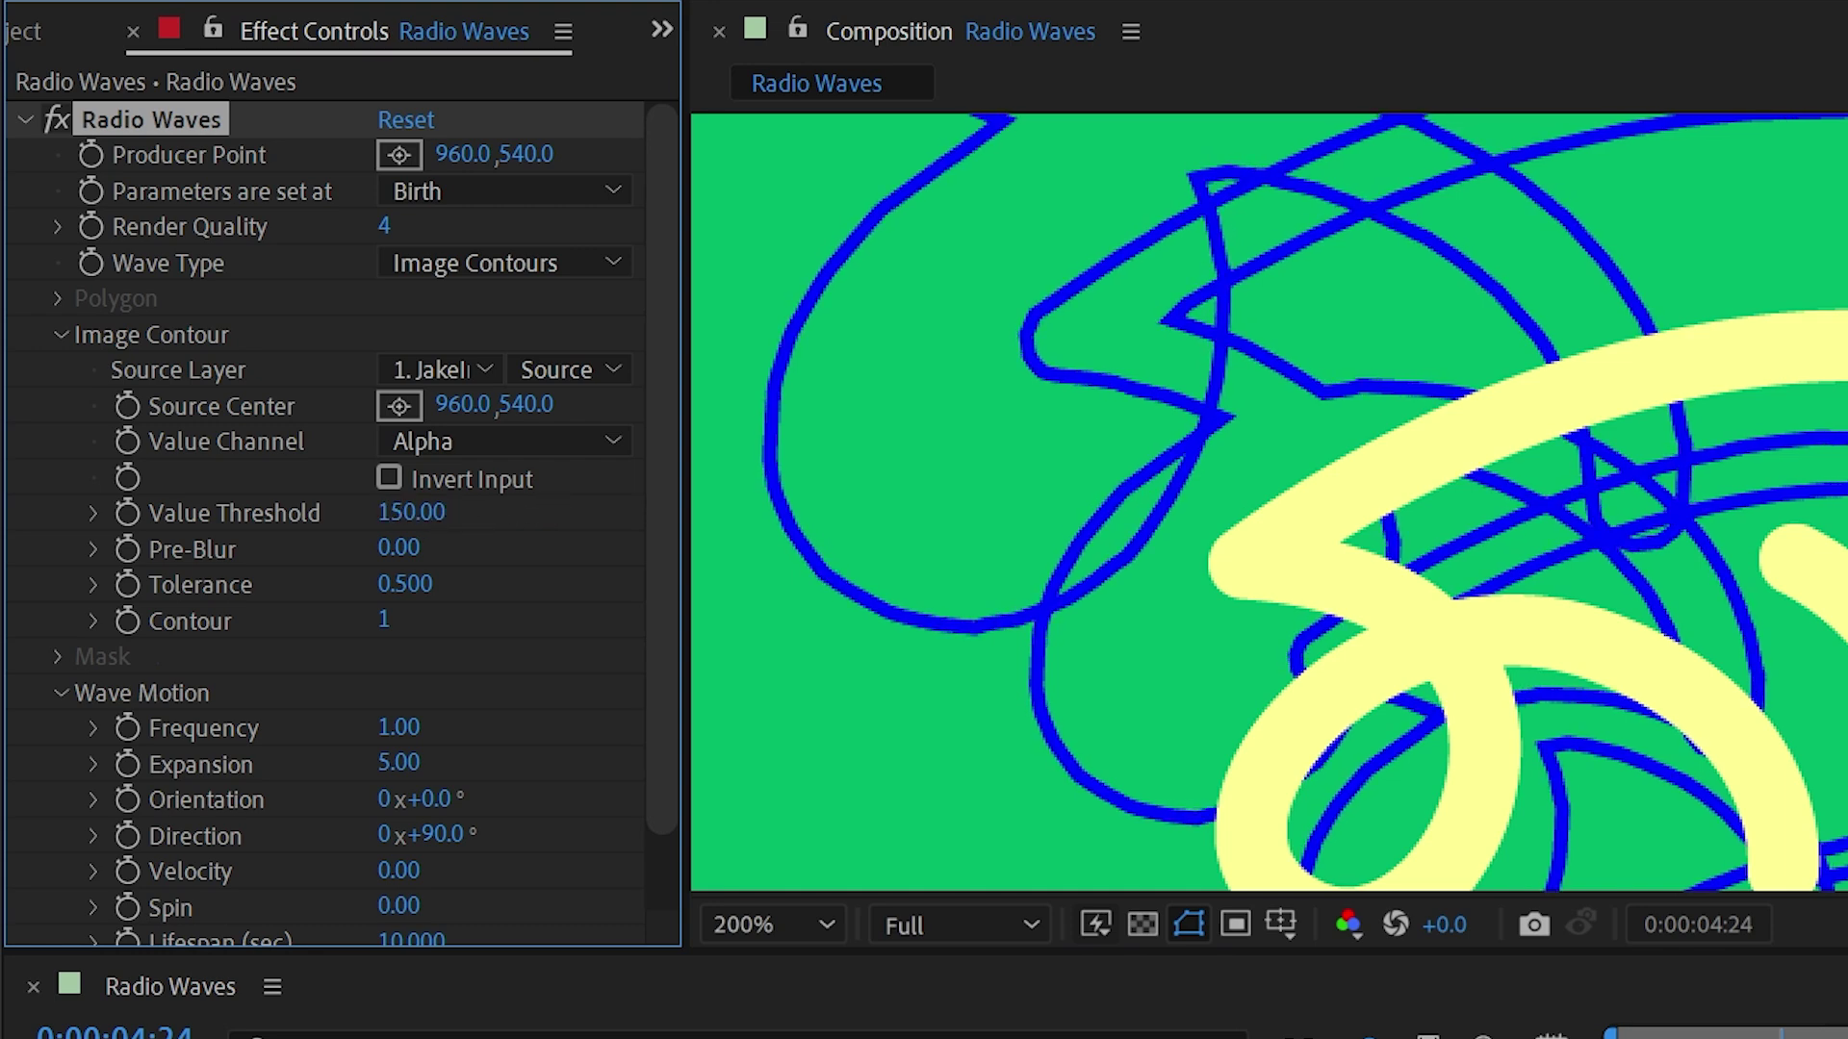
right_click(262, 518)
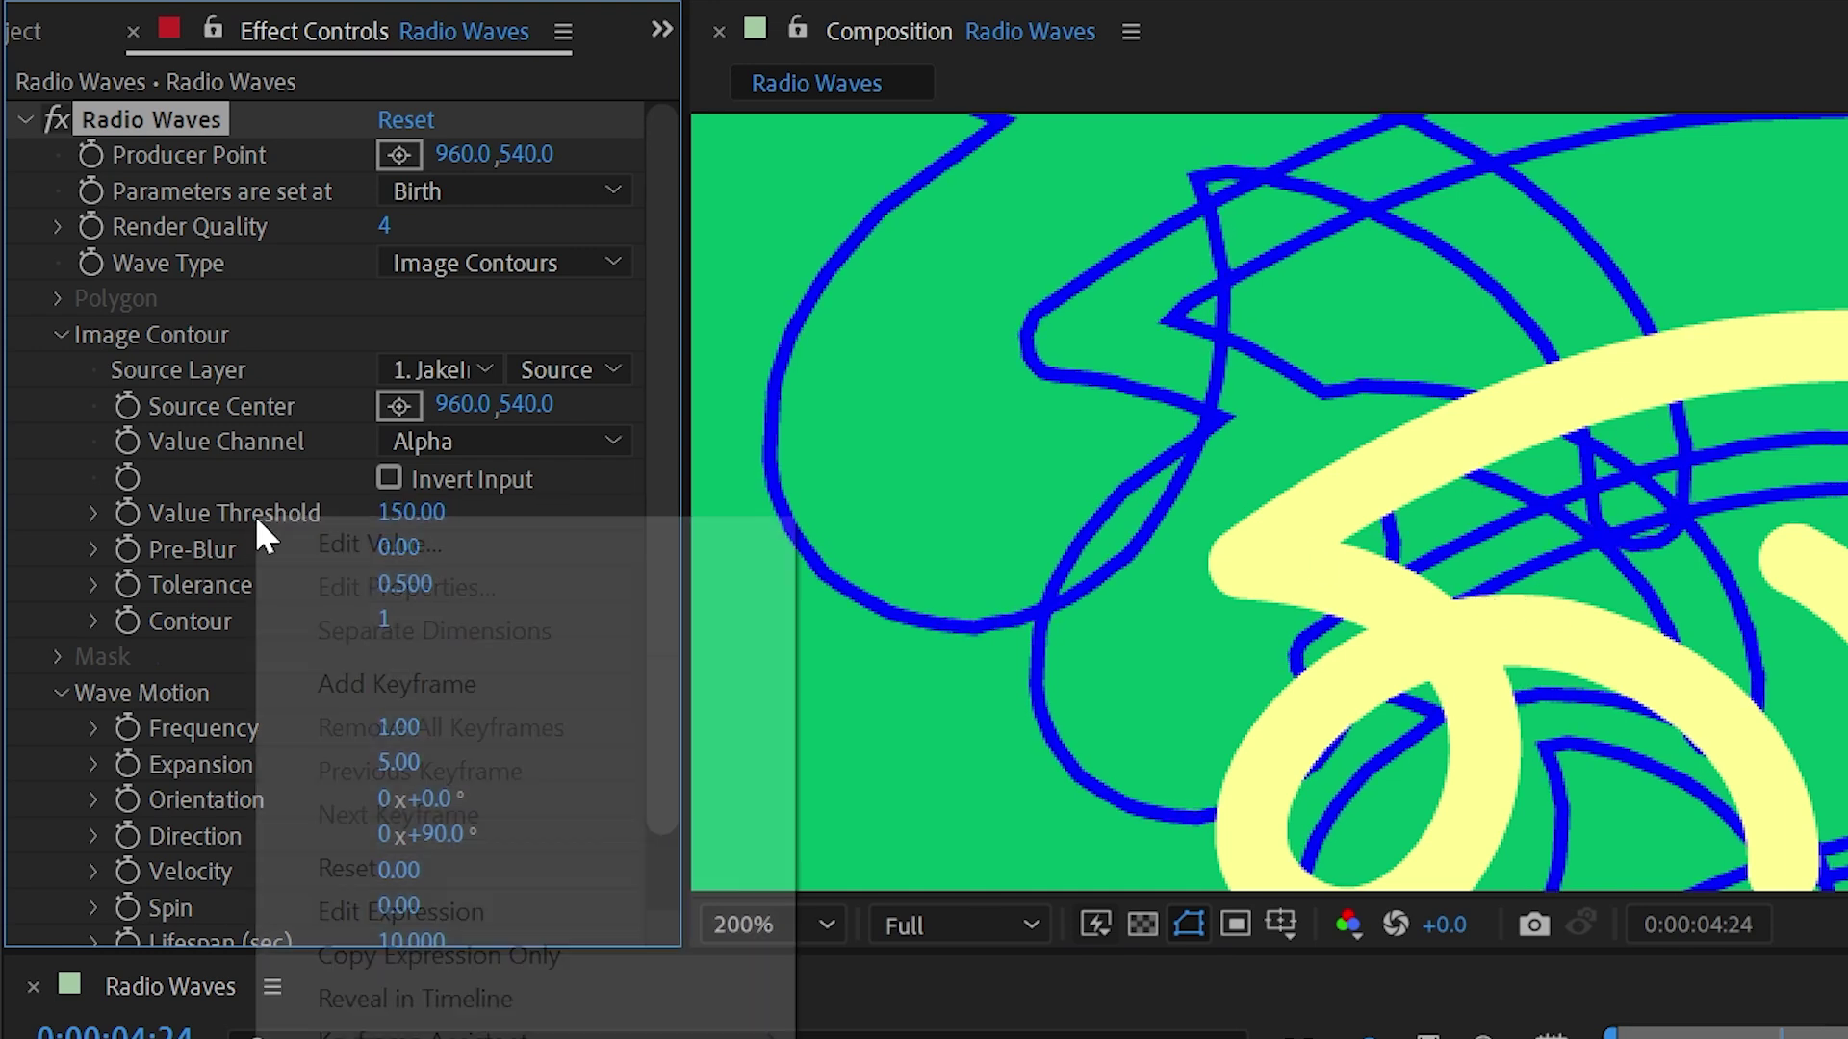
left_click(364, 870)
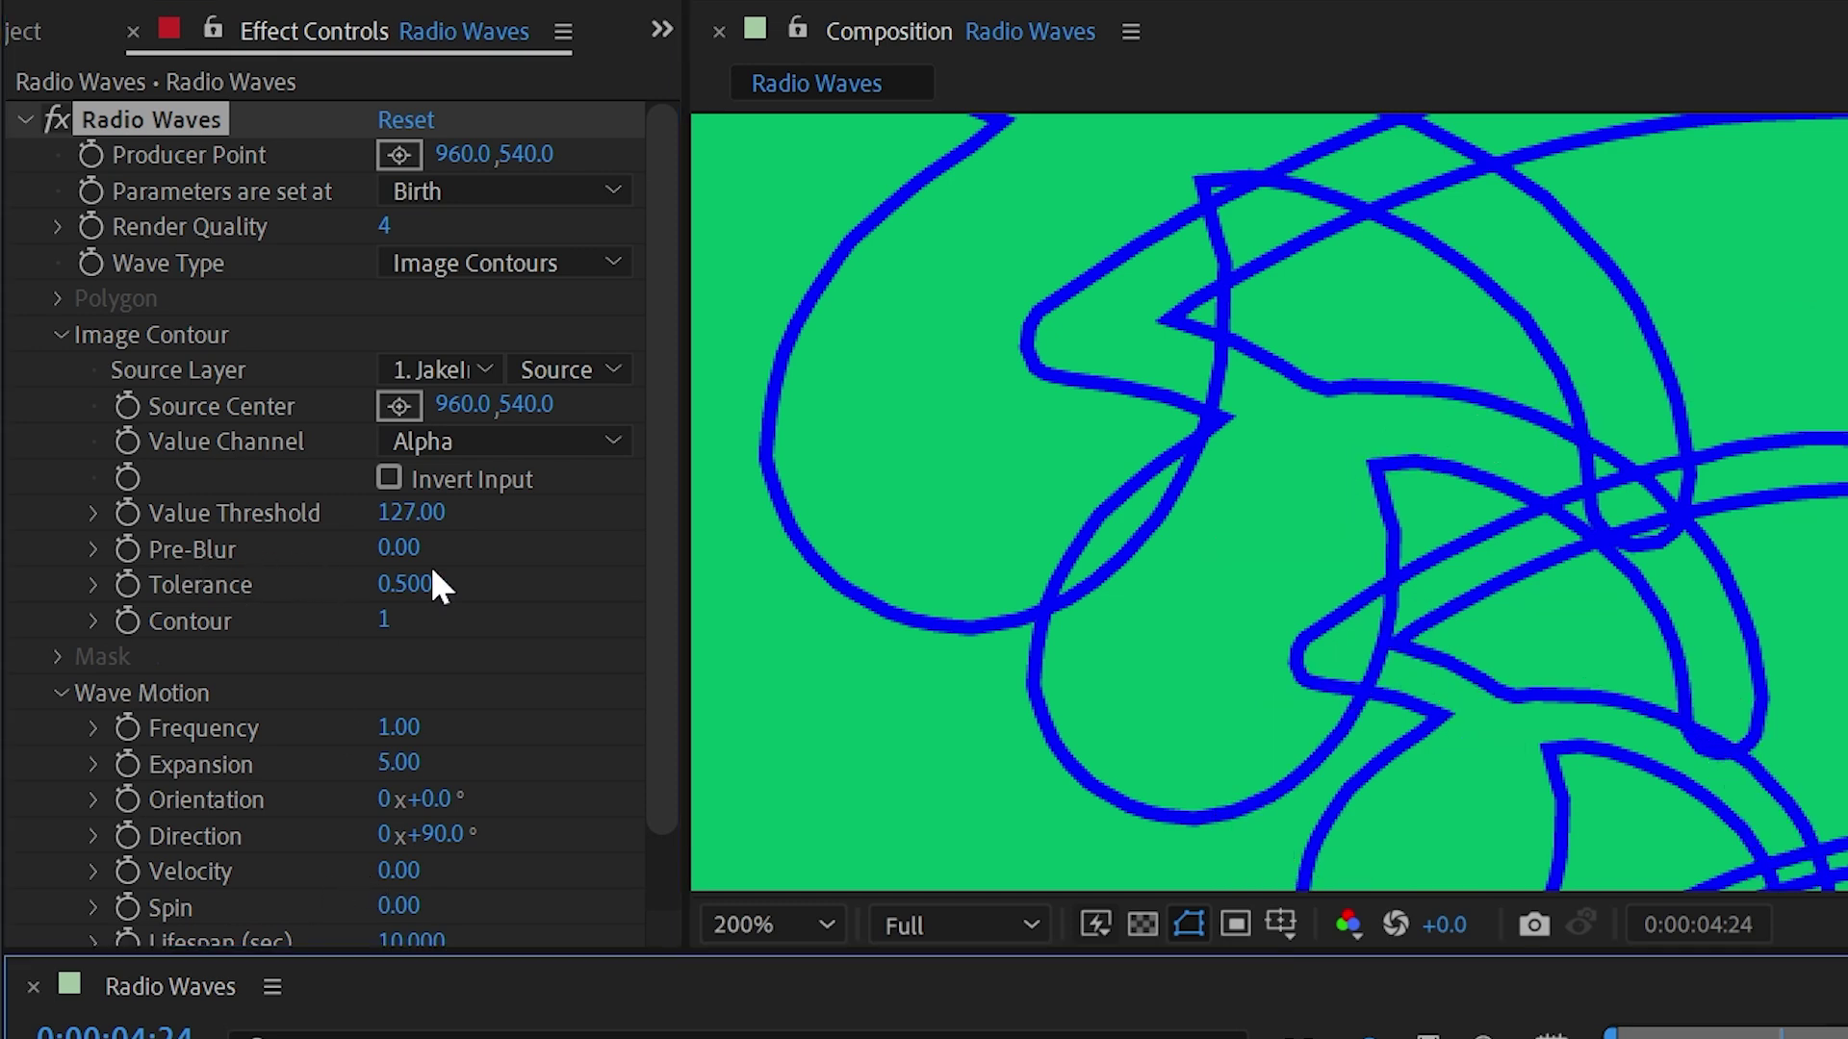
scroll(1185, 329, "up", 3)
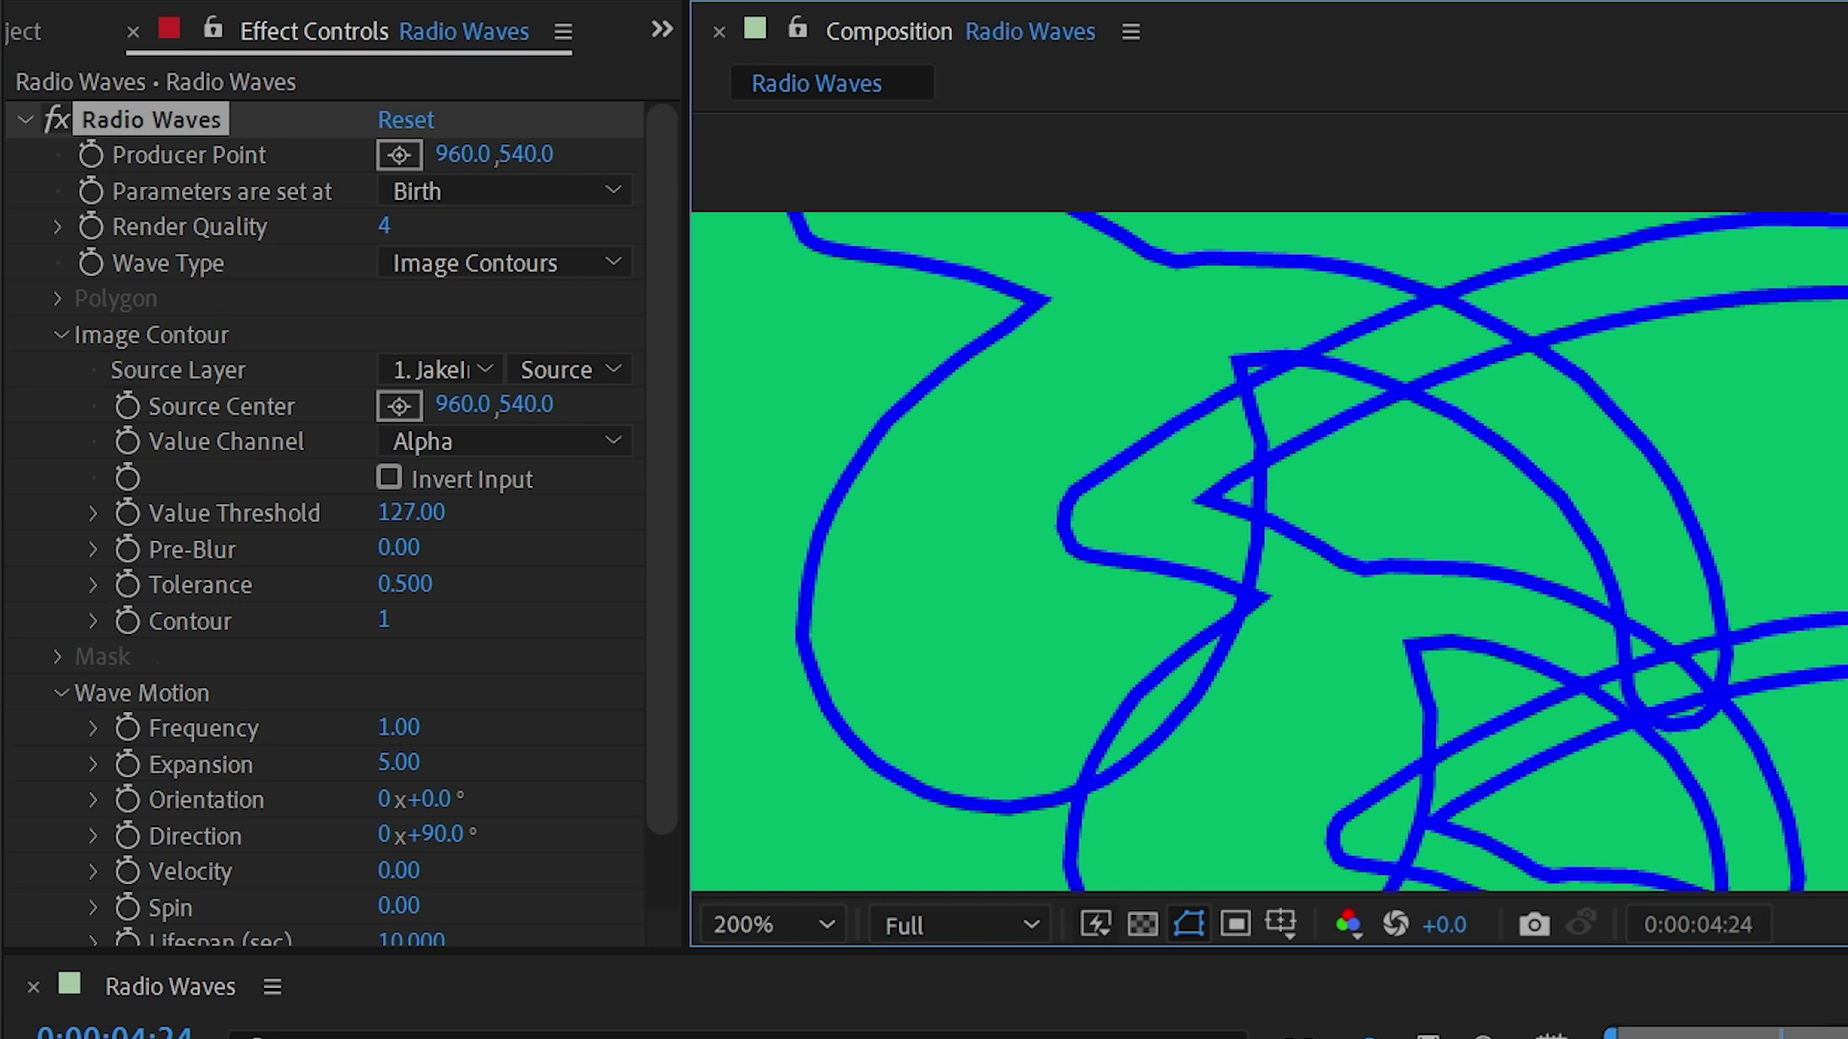
left_click(270, 243)
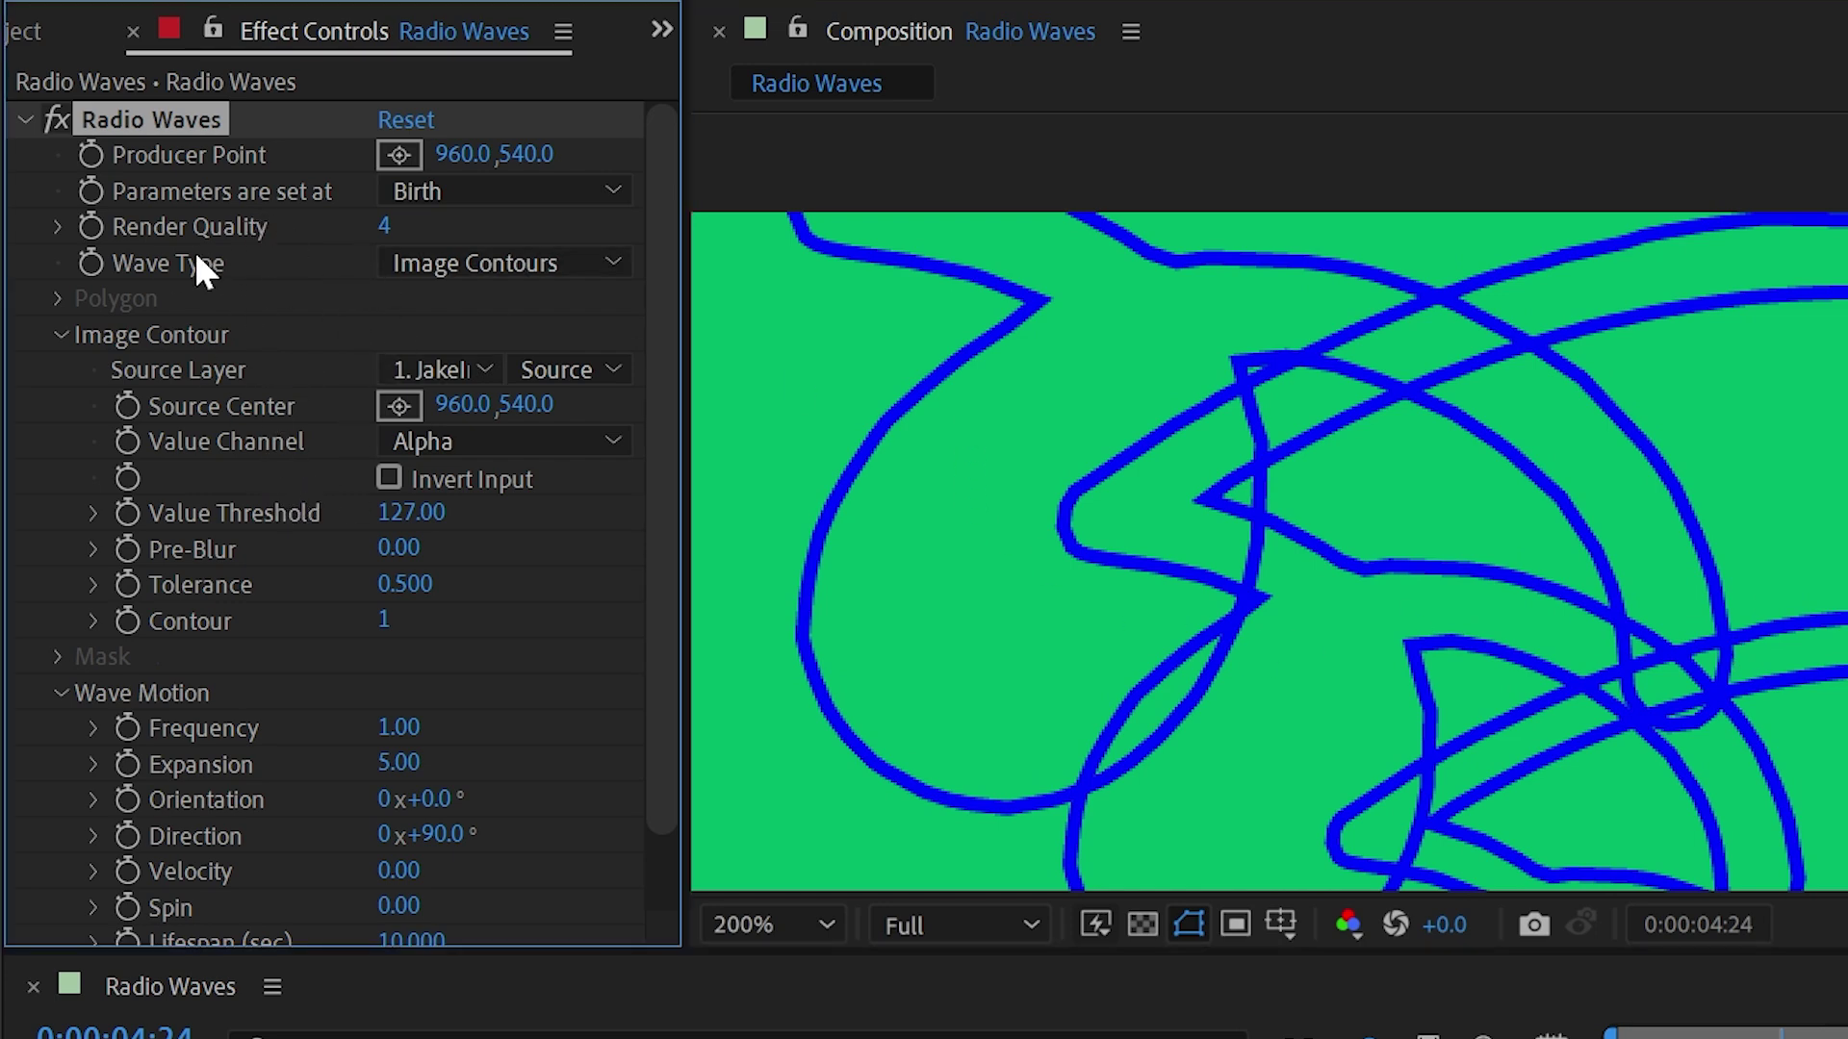
left_click(496, 264)
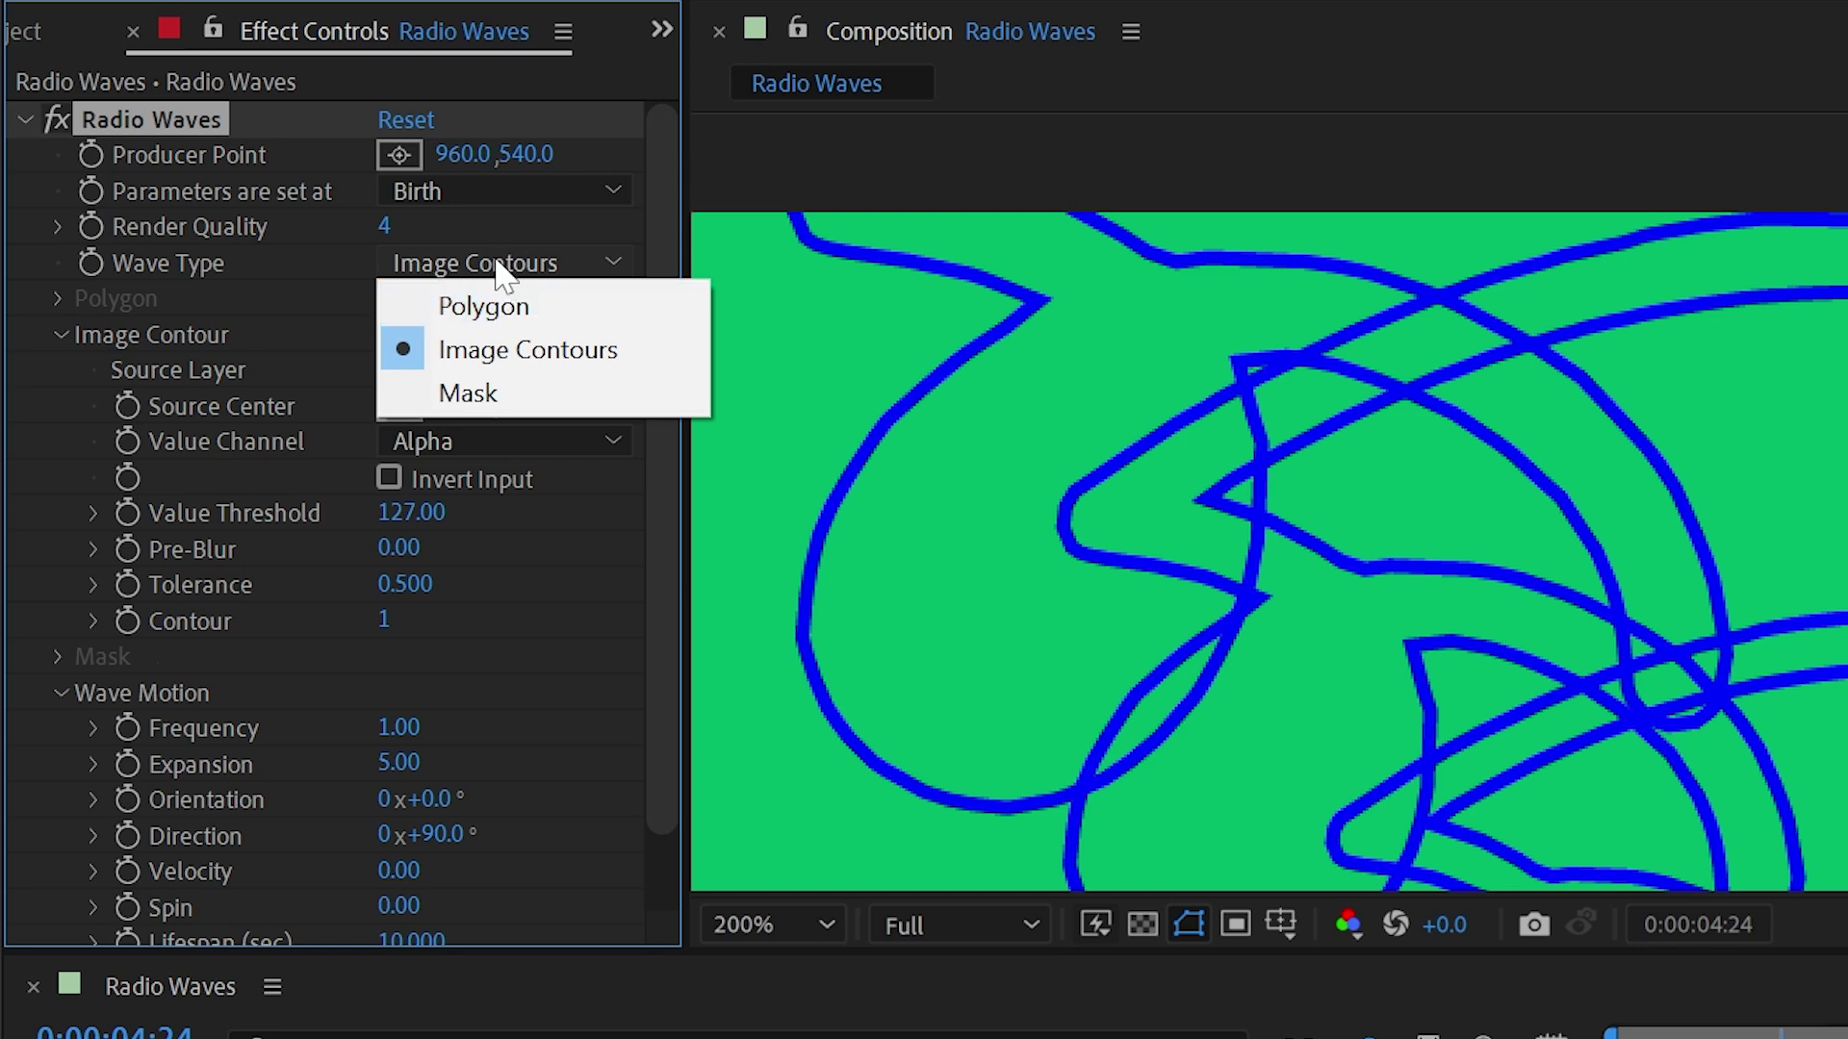
left_click(471, 349)
Raise the contour's Pre-Blur to 45.80 to round its shape, and reduce it to 5
left_click_drag(399, 546, 1330, 534)
key("comma")
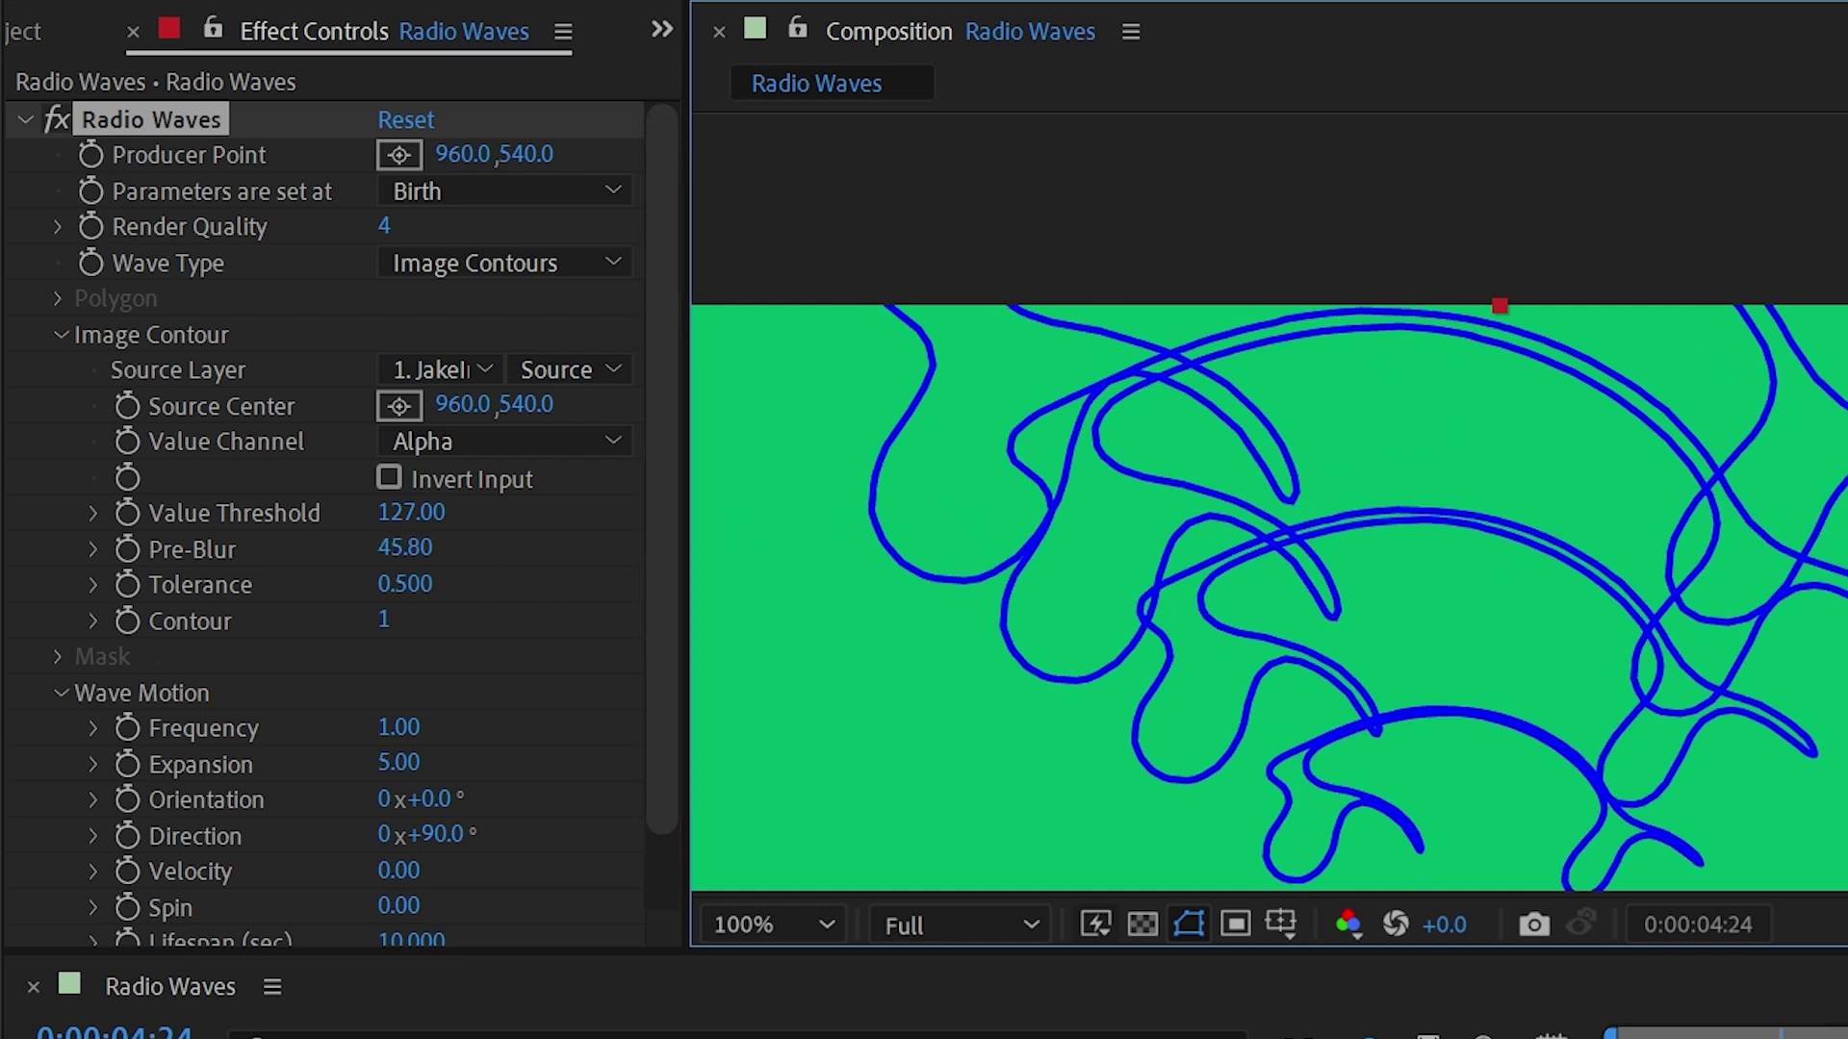
mouse_move(405, 547)
left_mouse_down()
mouse_move(45, 529)
mouse_move(413, 582)
left_mouse_up()
left_click(405, 546)
type("5")
key("Return")
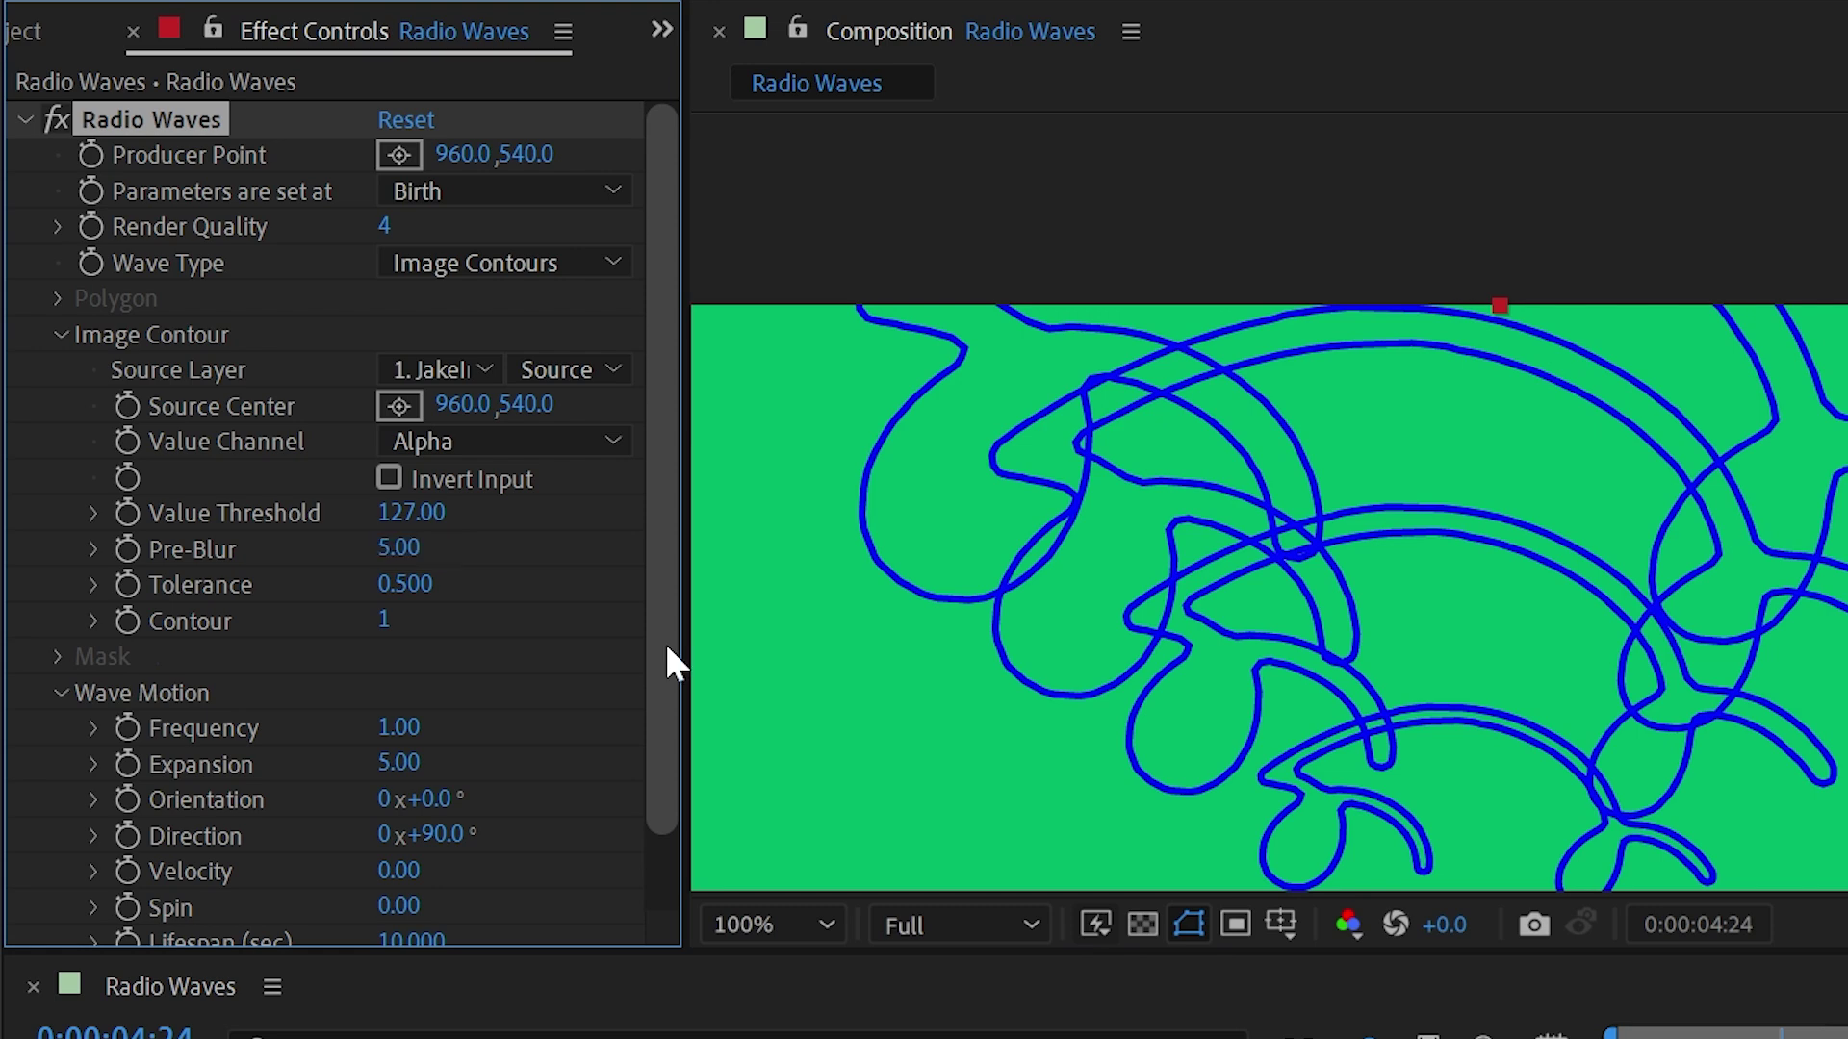
Compare the contour with Pre-Blur at 0 by setting and undoing it, and reset Pre-Blur to its default
left_click(400, 546)
type("0")
key("Return")
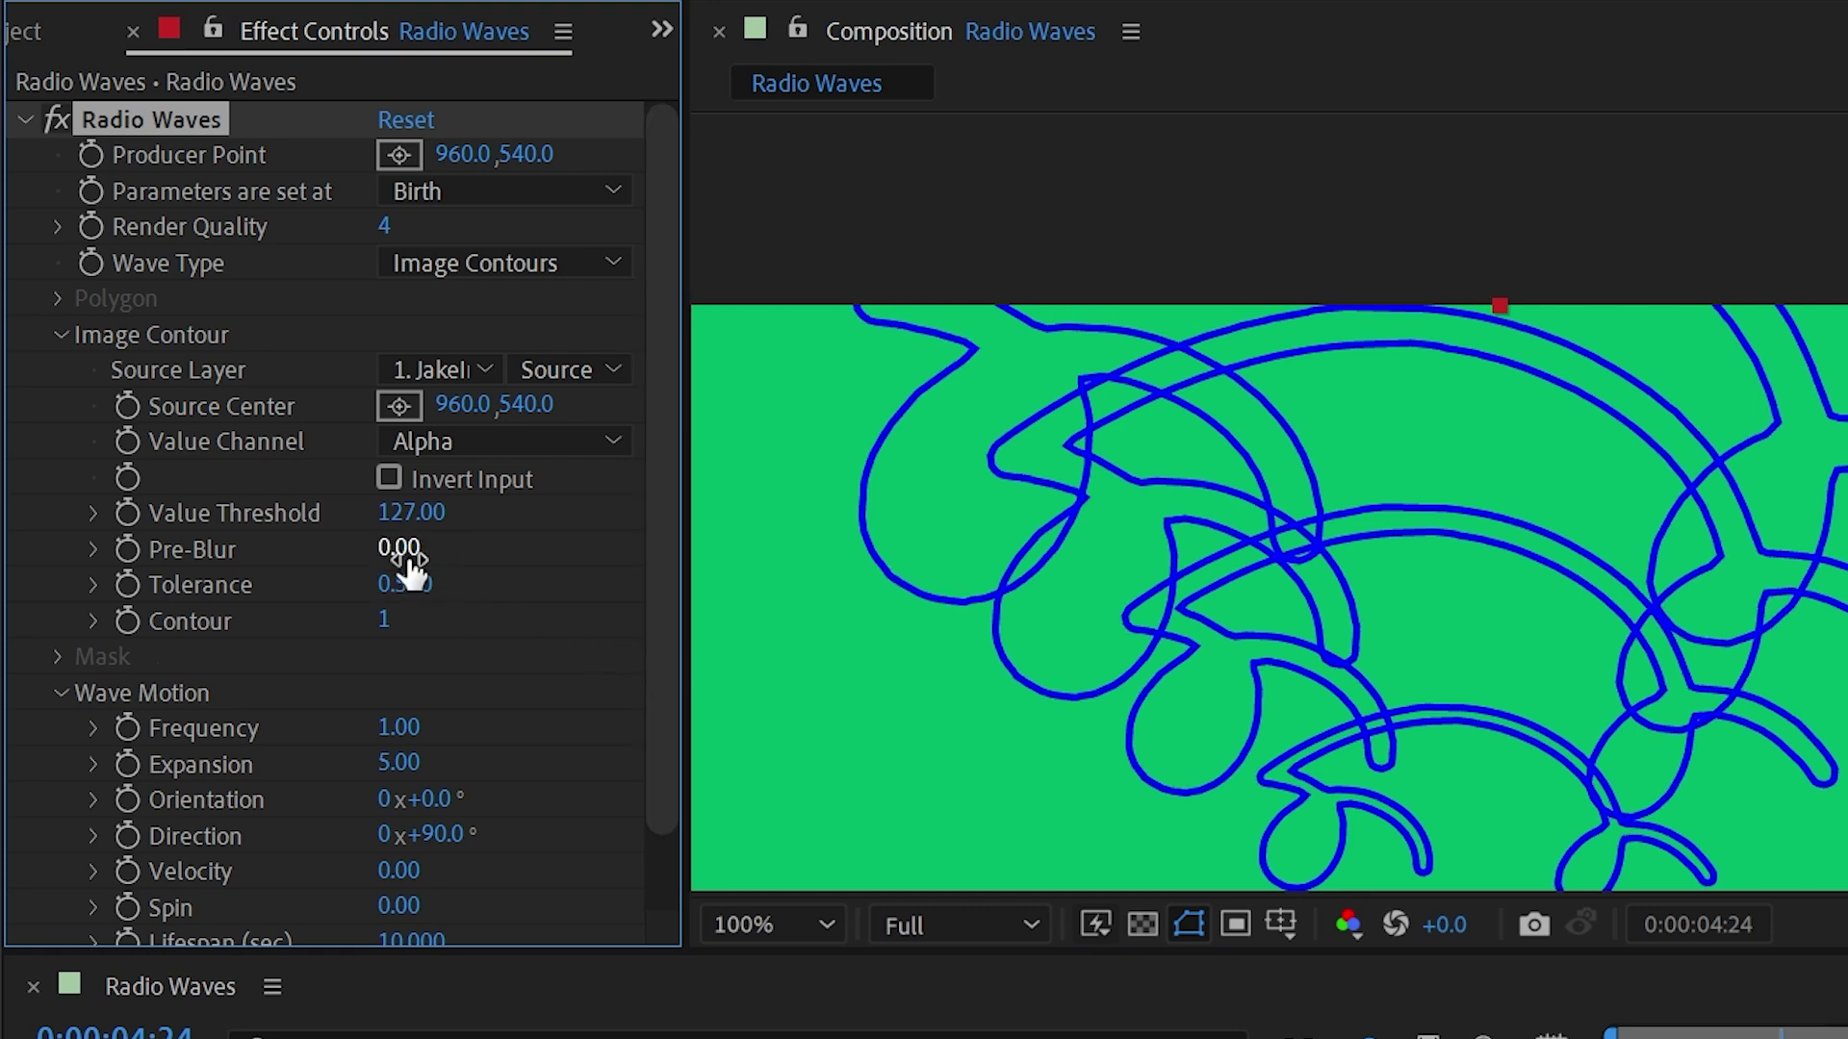
key("ctrl+z")
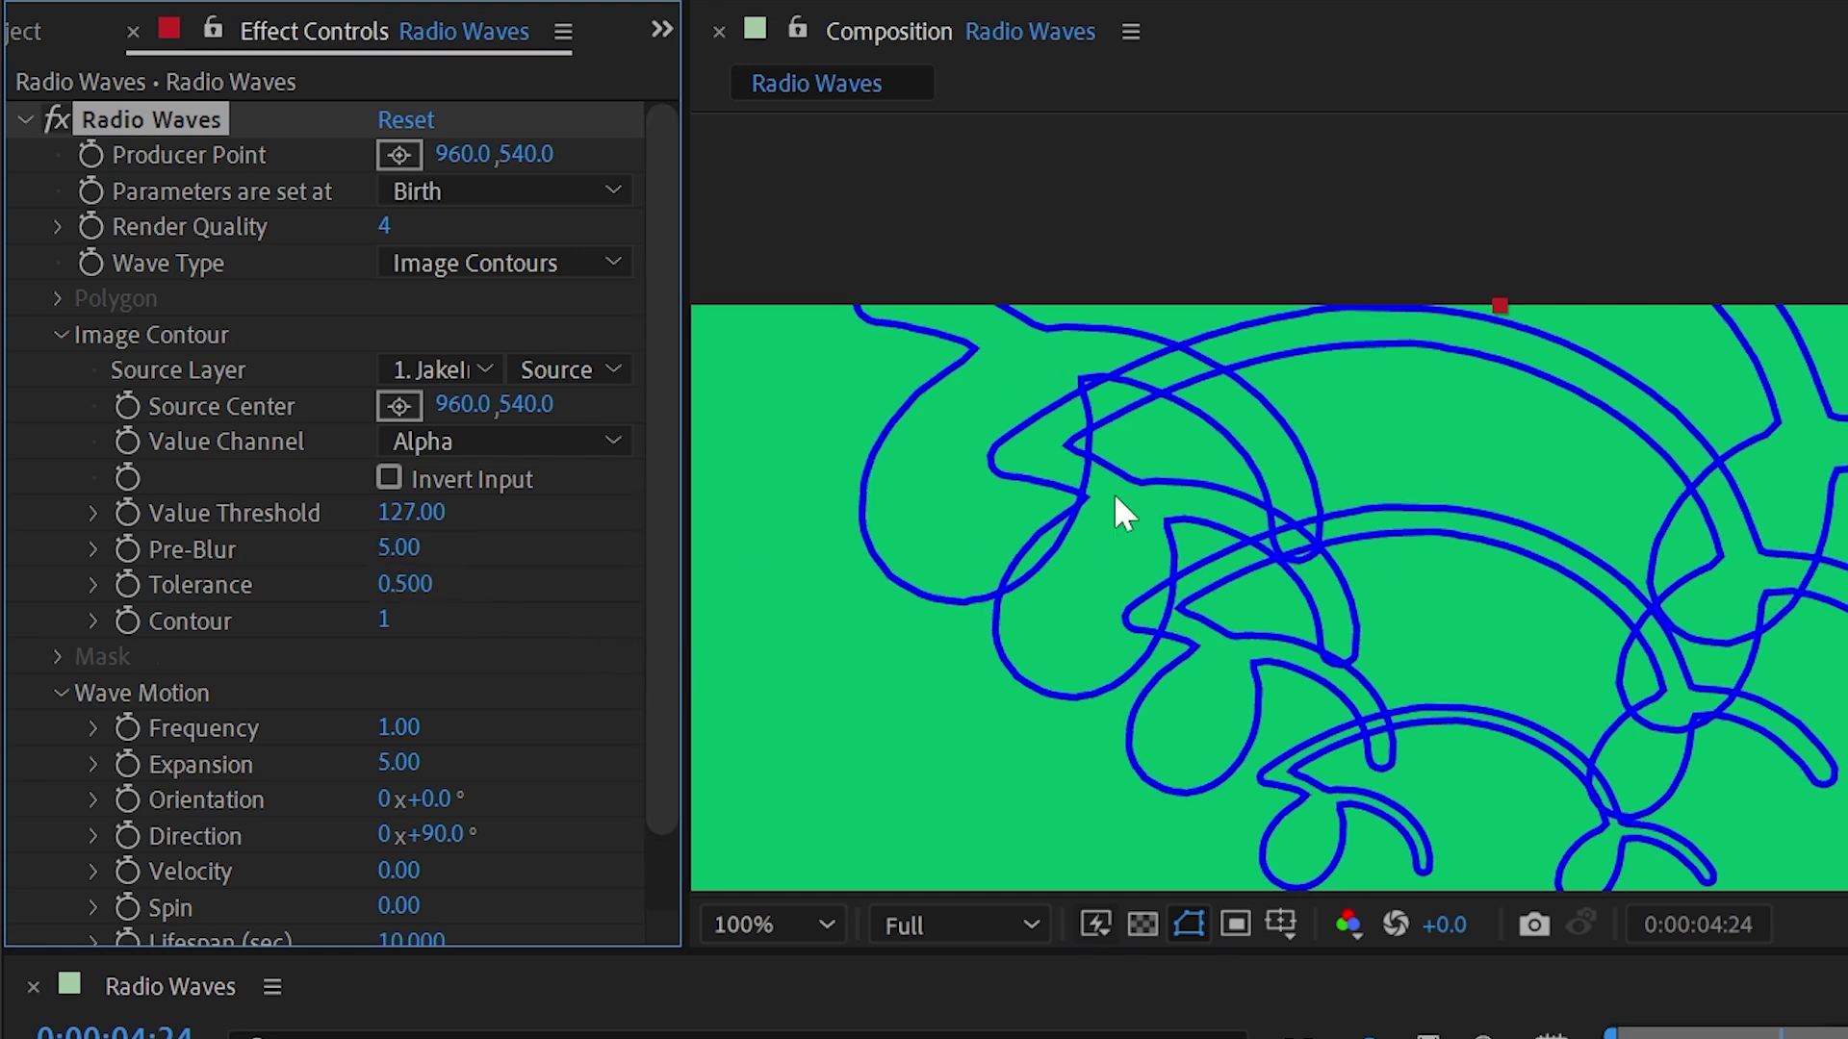
right_click(252, 548)
left_click(299, 897)
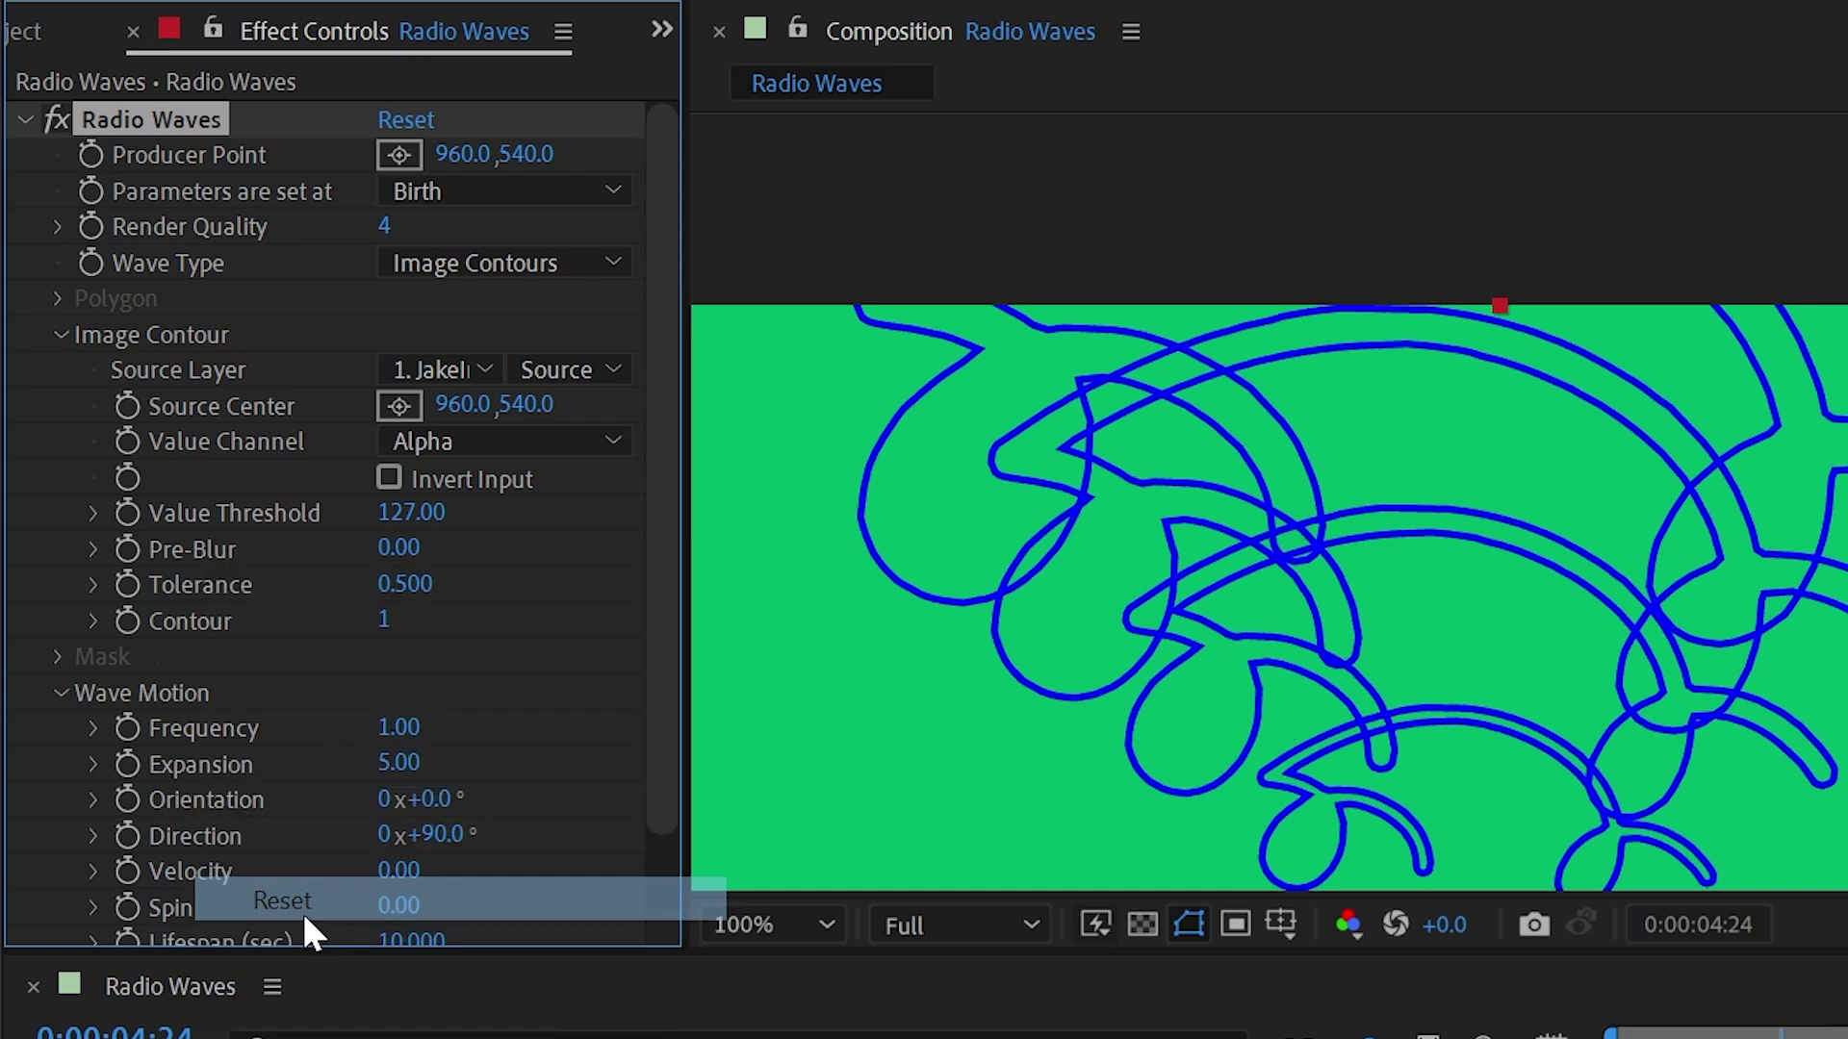
Raise the image contour's Tolerance to 4.200 and view more of the simplified waves
scroll(1313, 514, "up", 2)
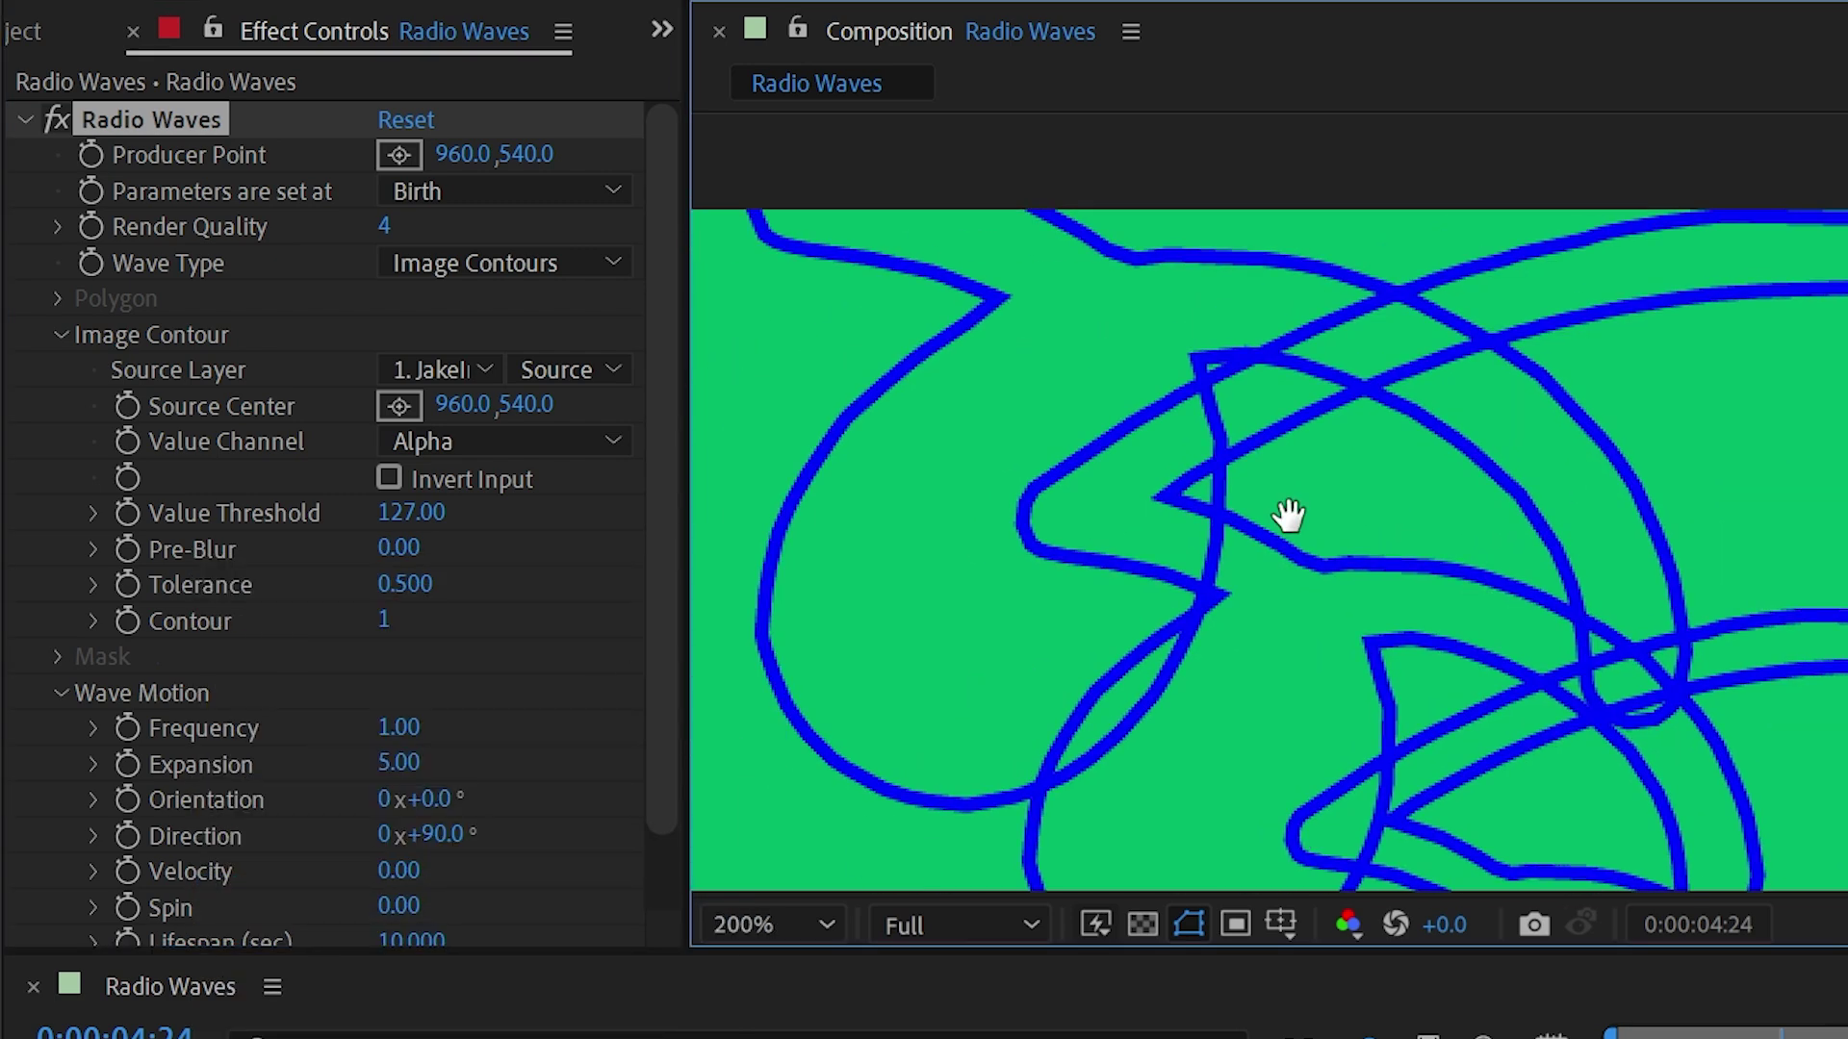
left_click_drag(412, 589, 207, 548)
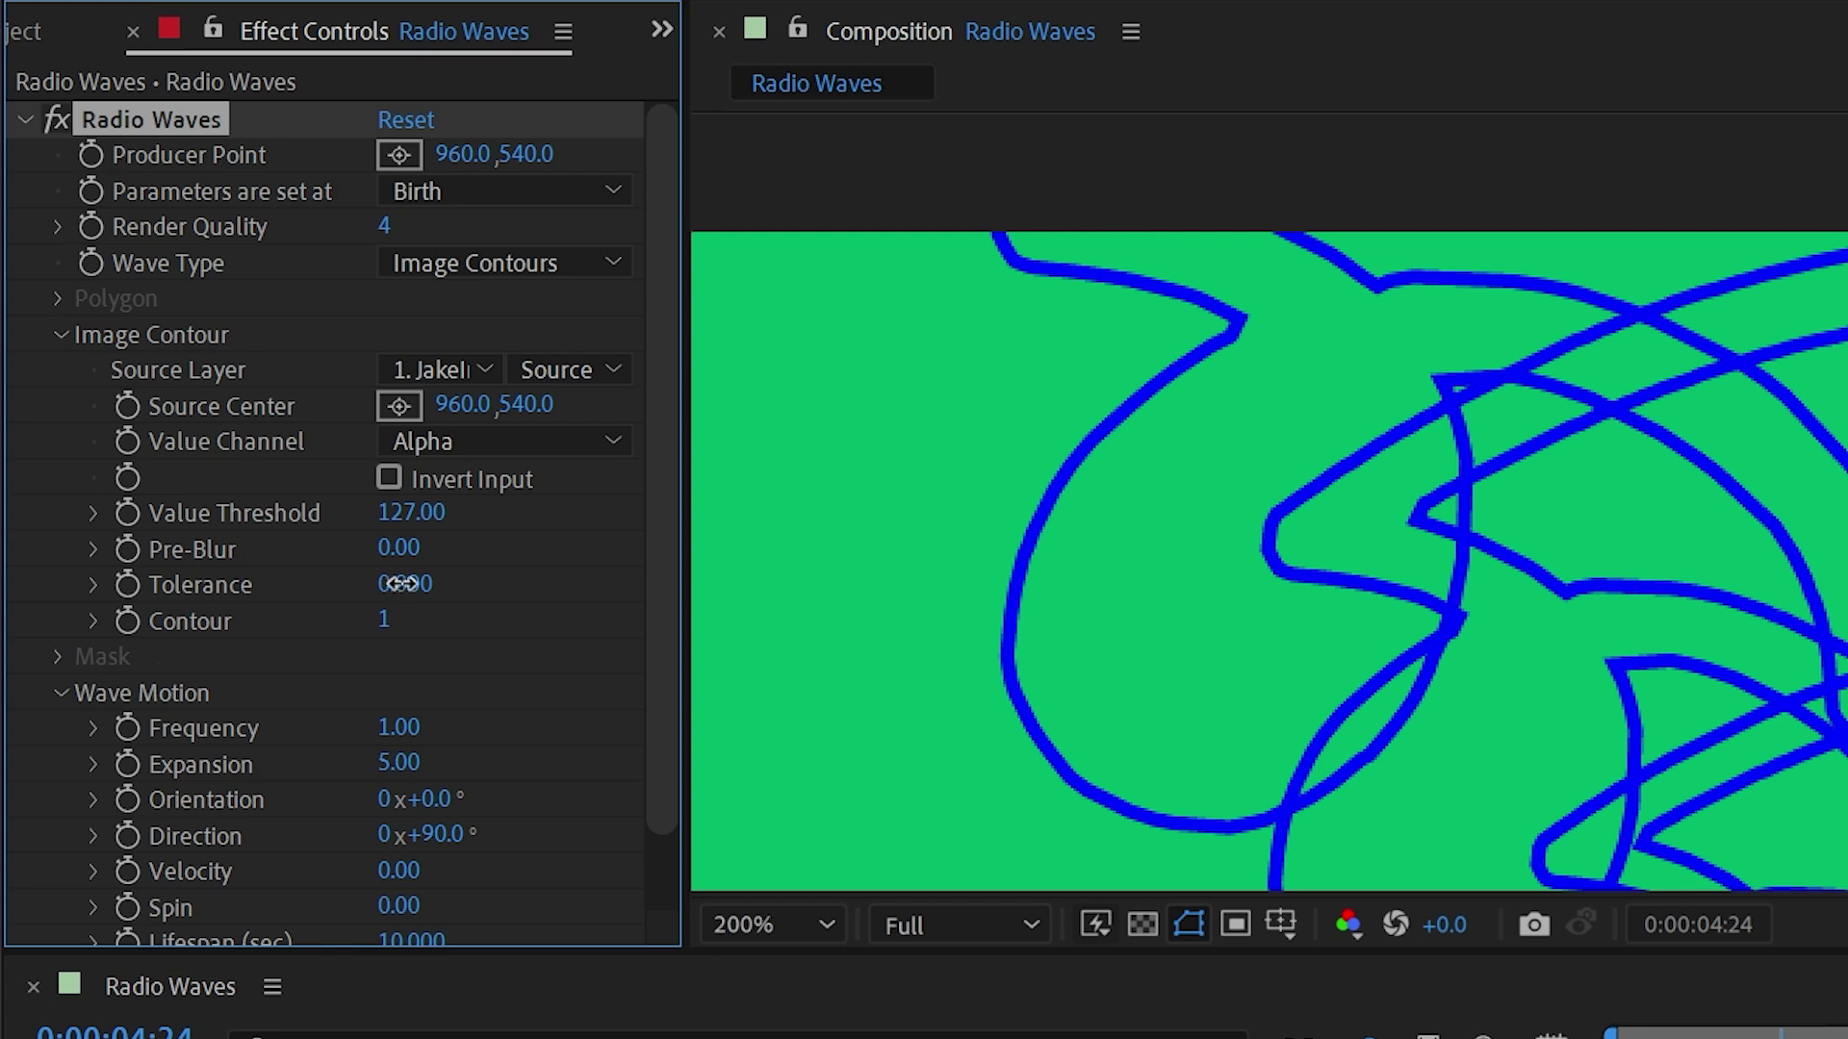
left_click_drag(402, 583, 1011, 524)
scroll(1750, 591, "down", 2)
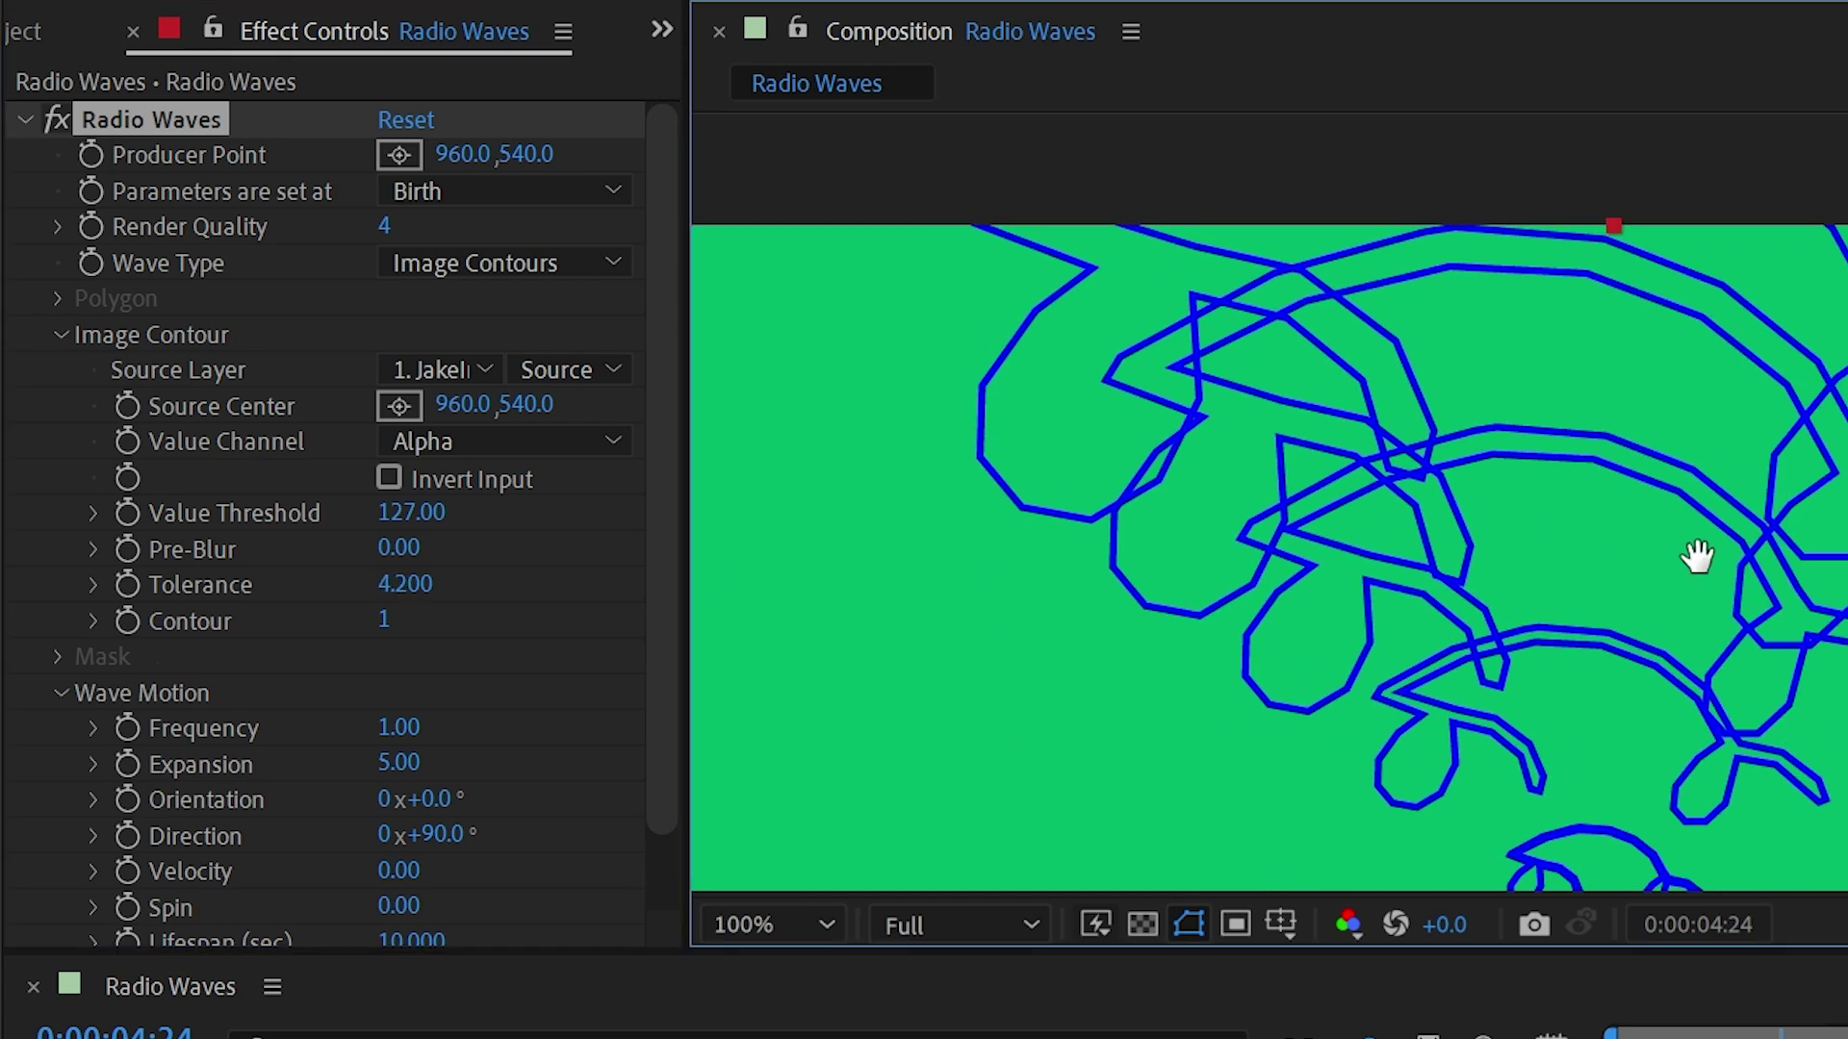
Reset the image contour's Tolerance to its default and inspect the smoother waves
right_click(598, 581)
left_click(367, 934)
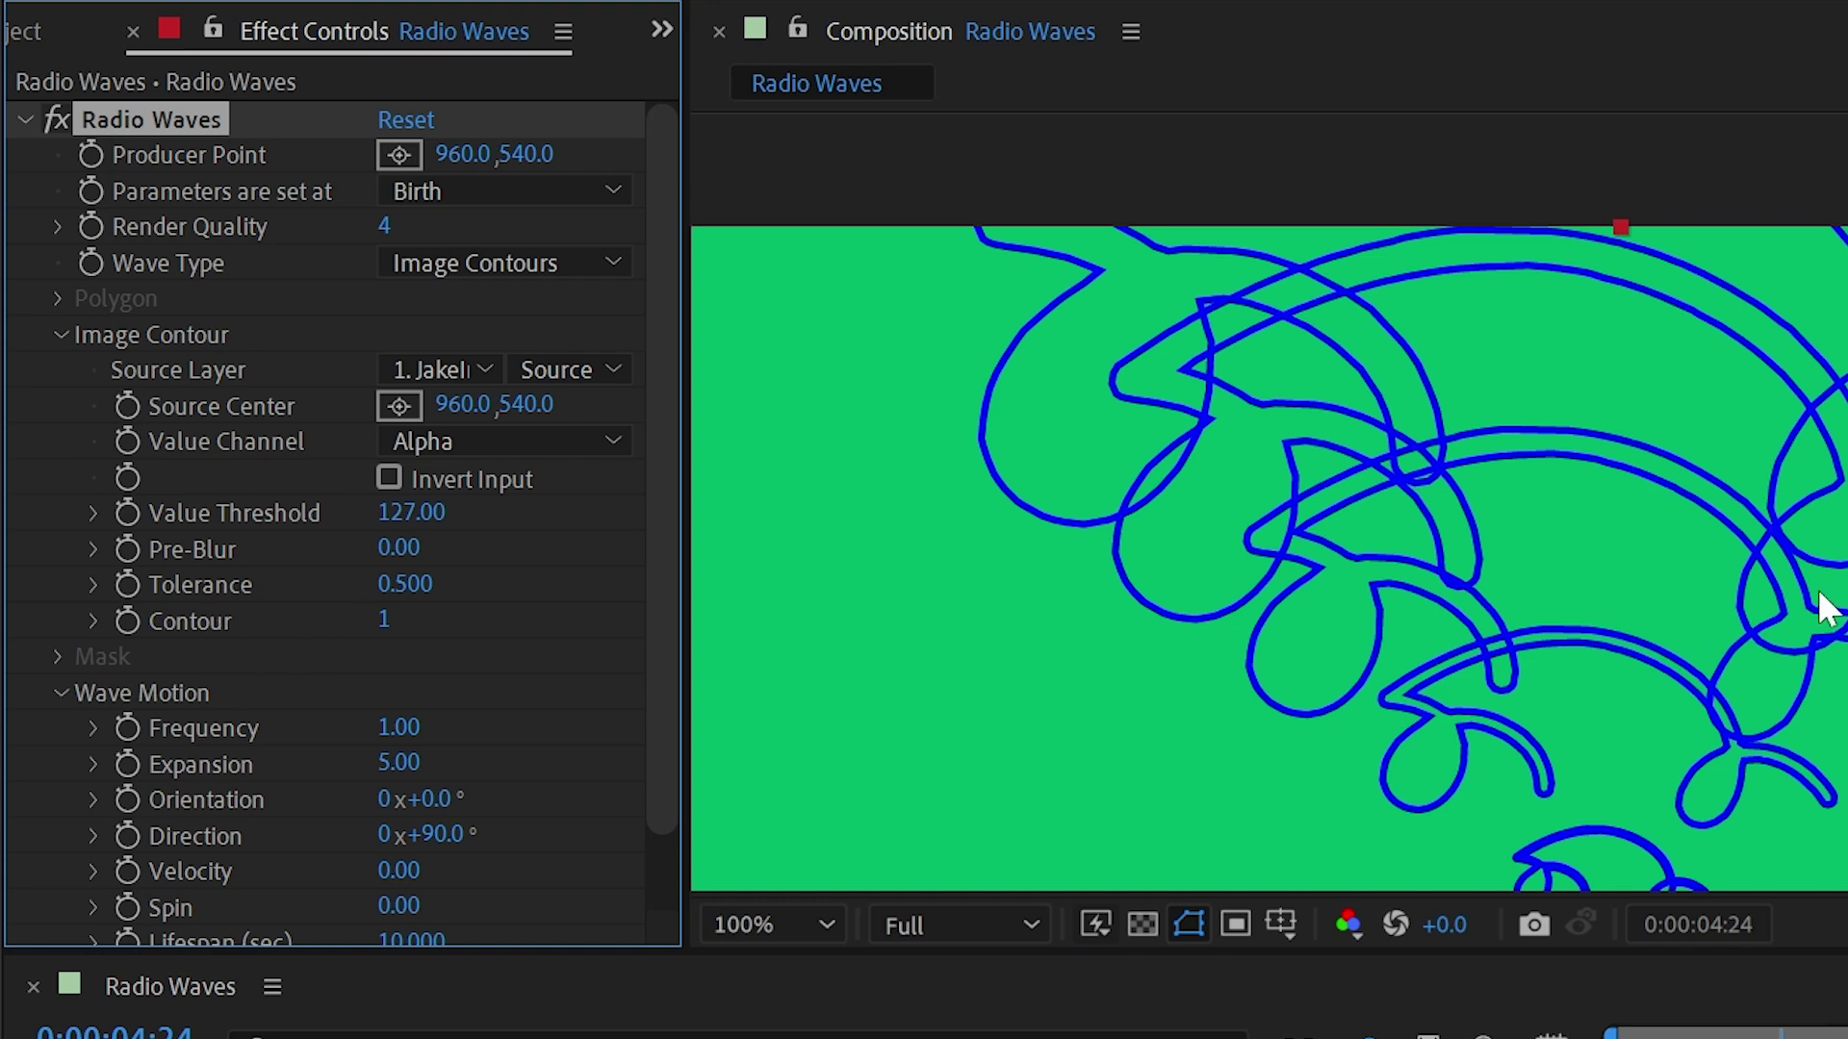
scroll(1828, 693, "down", 2)
left_click_drag(1836, 776, 1790, 614)
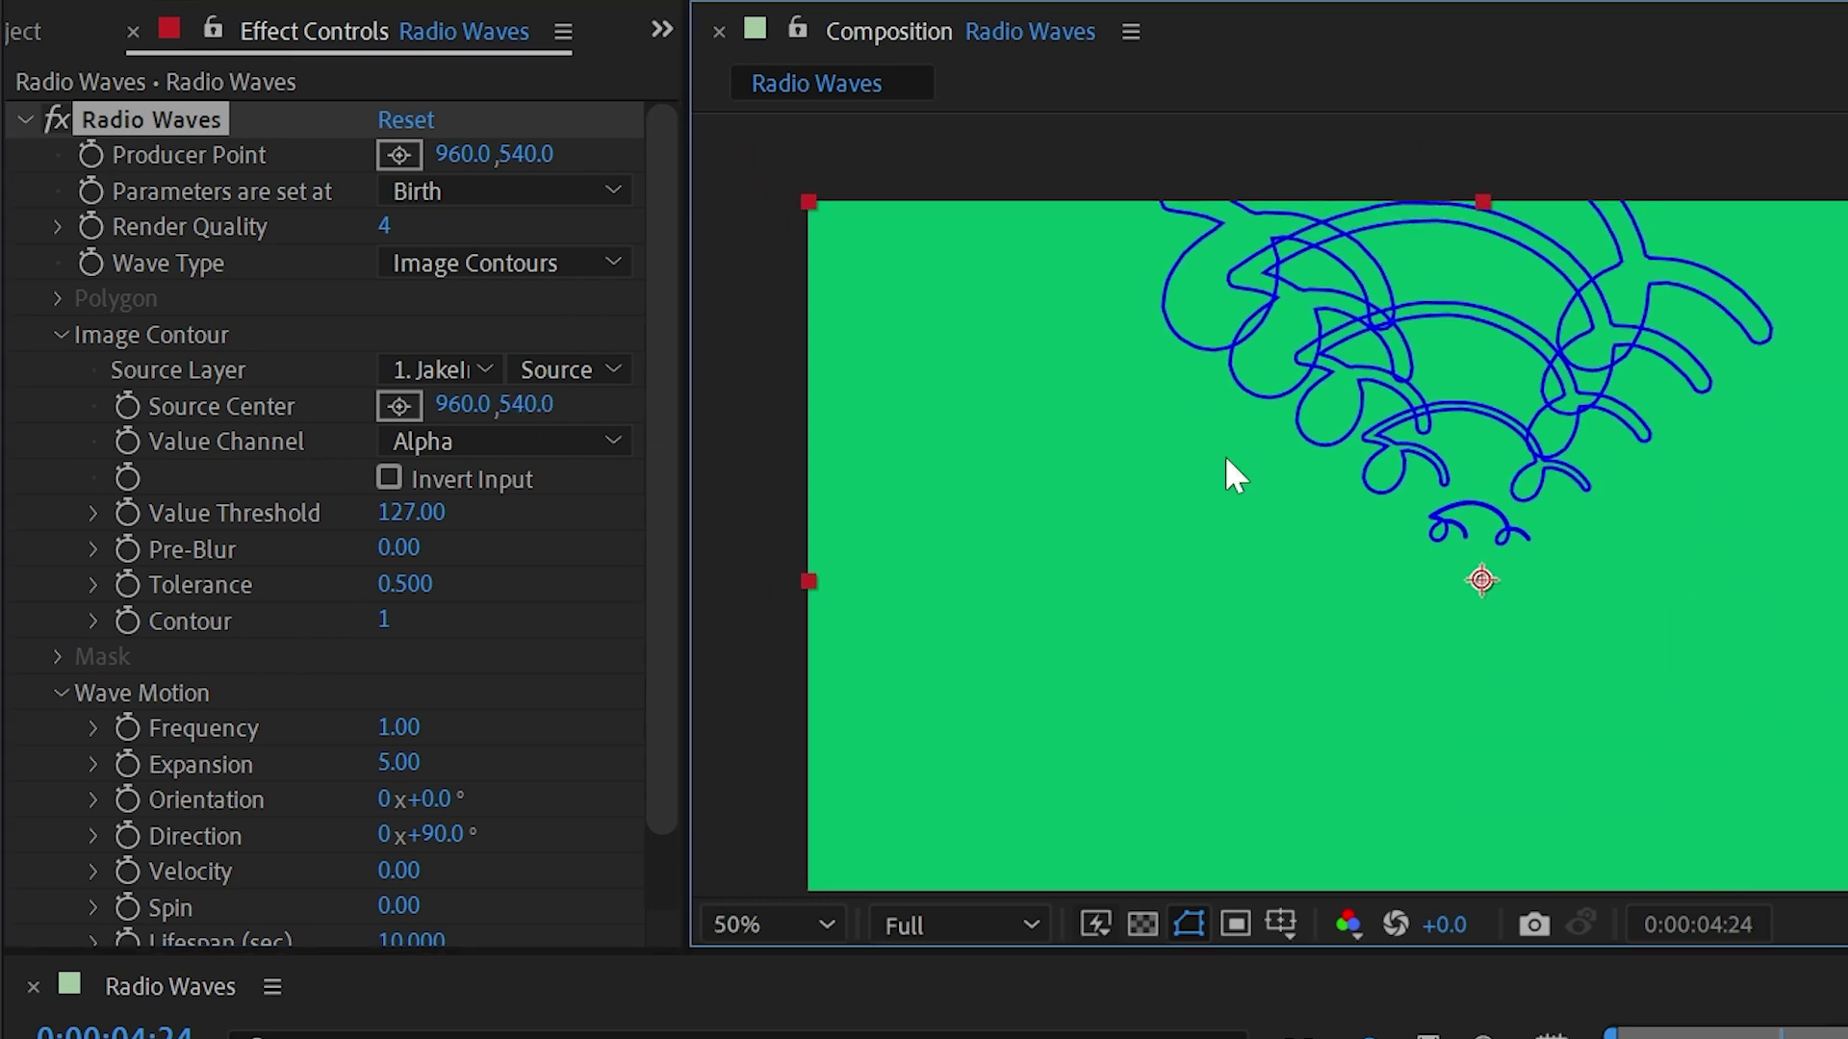
scroll(1440, 276, "up", 2)
left_click_drag(1440, 276, 1554, 553)
Set the image contour's Contour number to 2 and preview the resulting waves
left_click(384, 618)
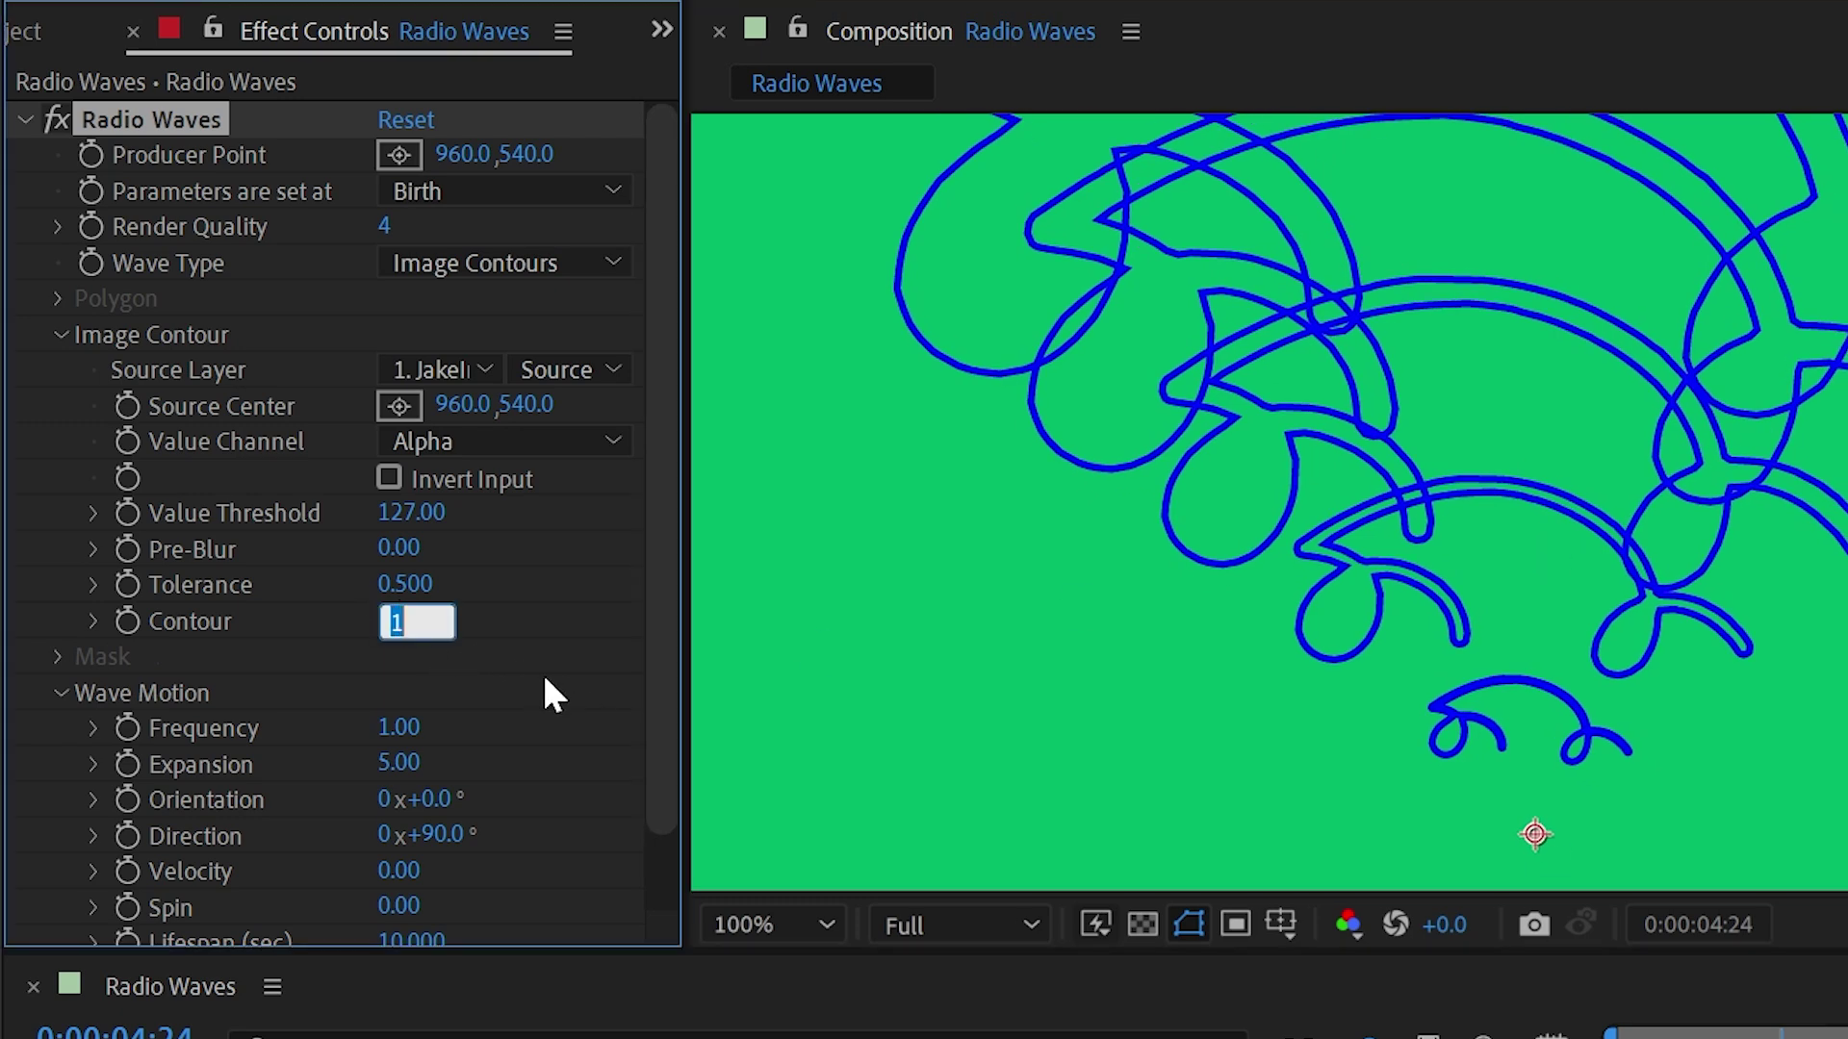
key("Up")
scroll(1626, 453, "down", 2)
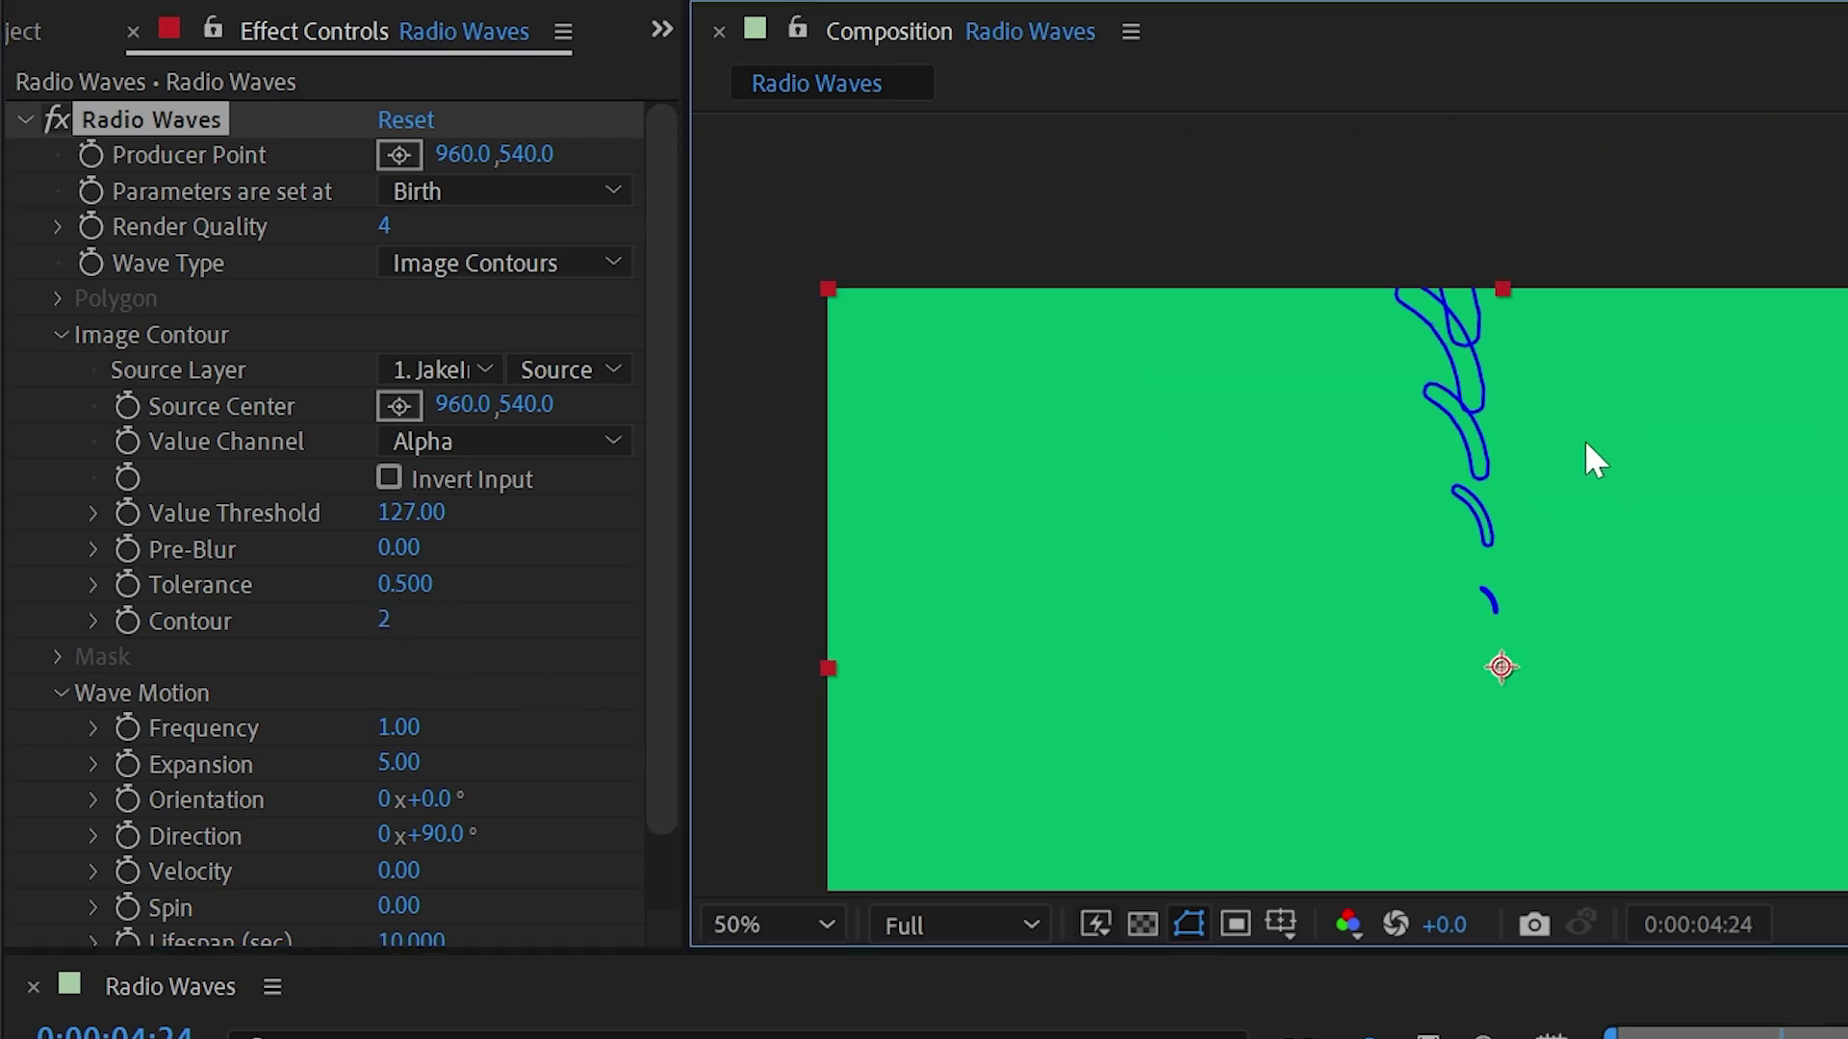
key("space")
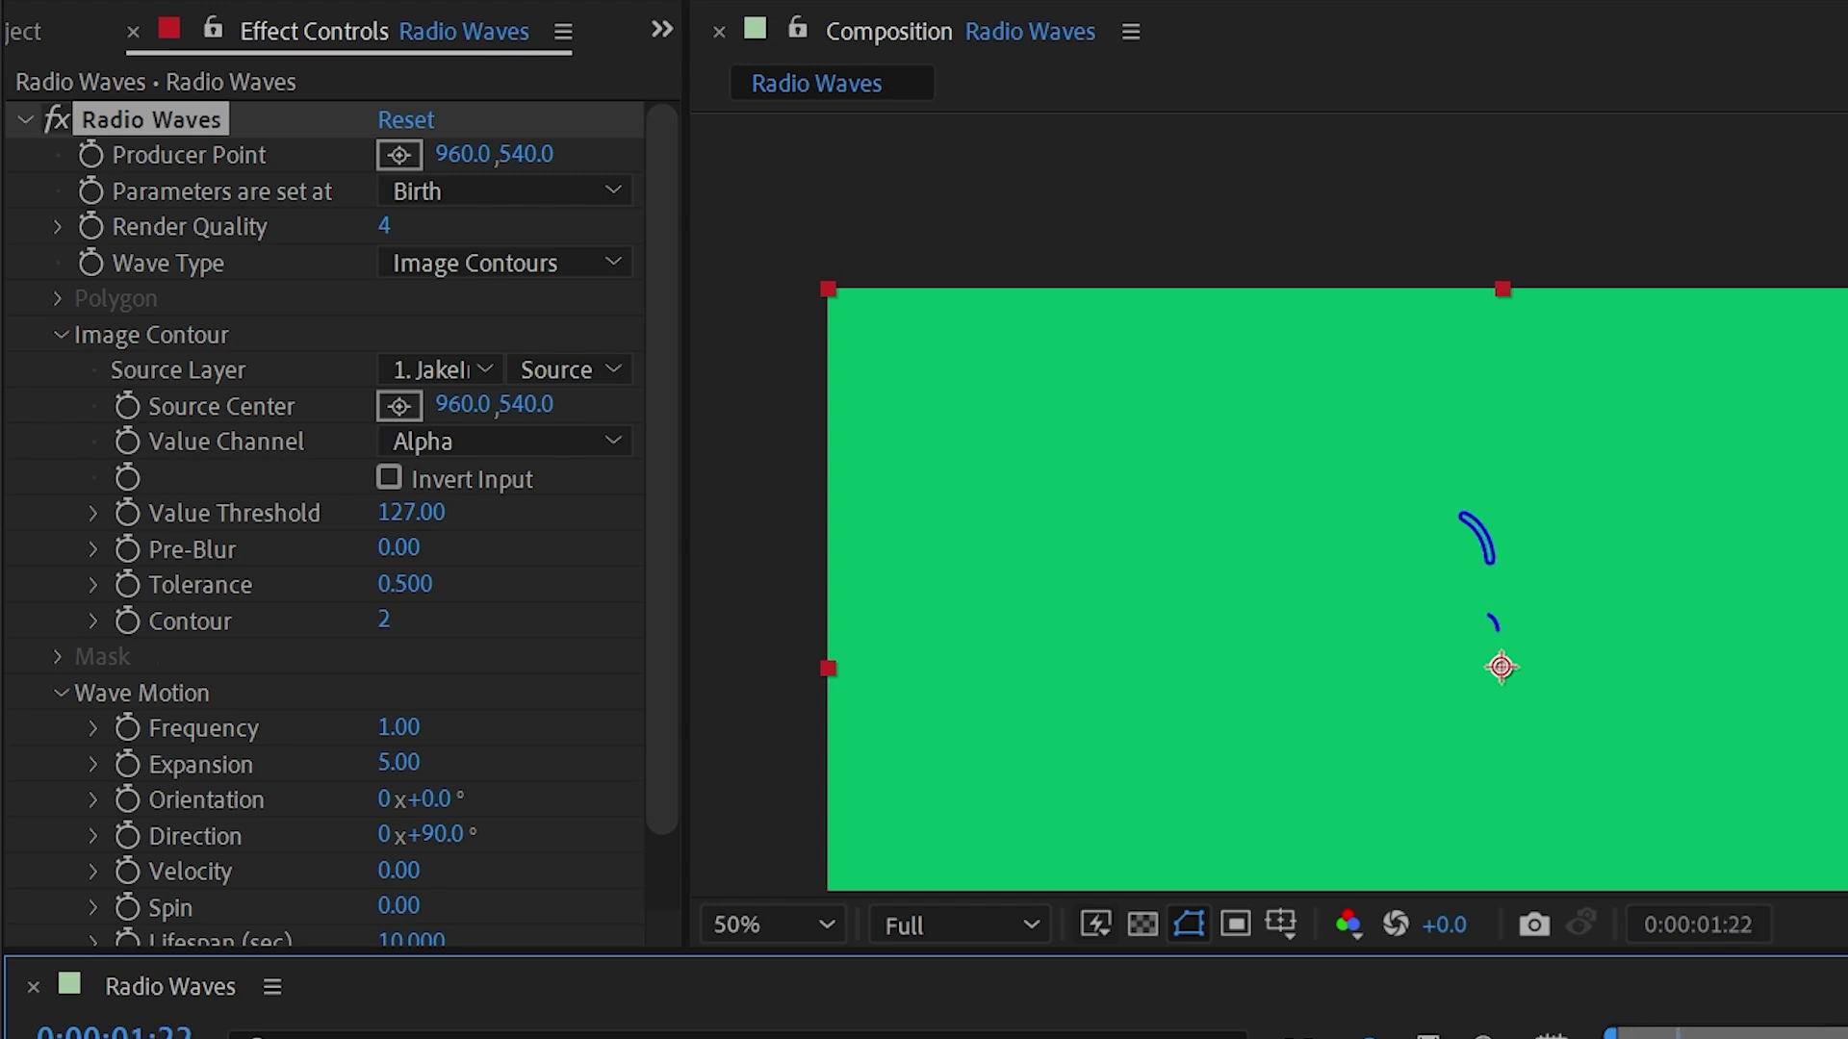
Step the Contour number up to 9 to compare the traced shapes, and undo back to 5
left_click(386, 623)
key("Up")
key("Up")
key("Up")
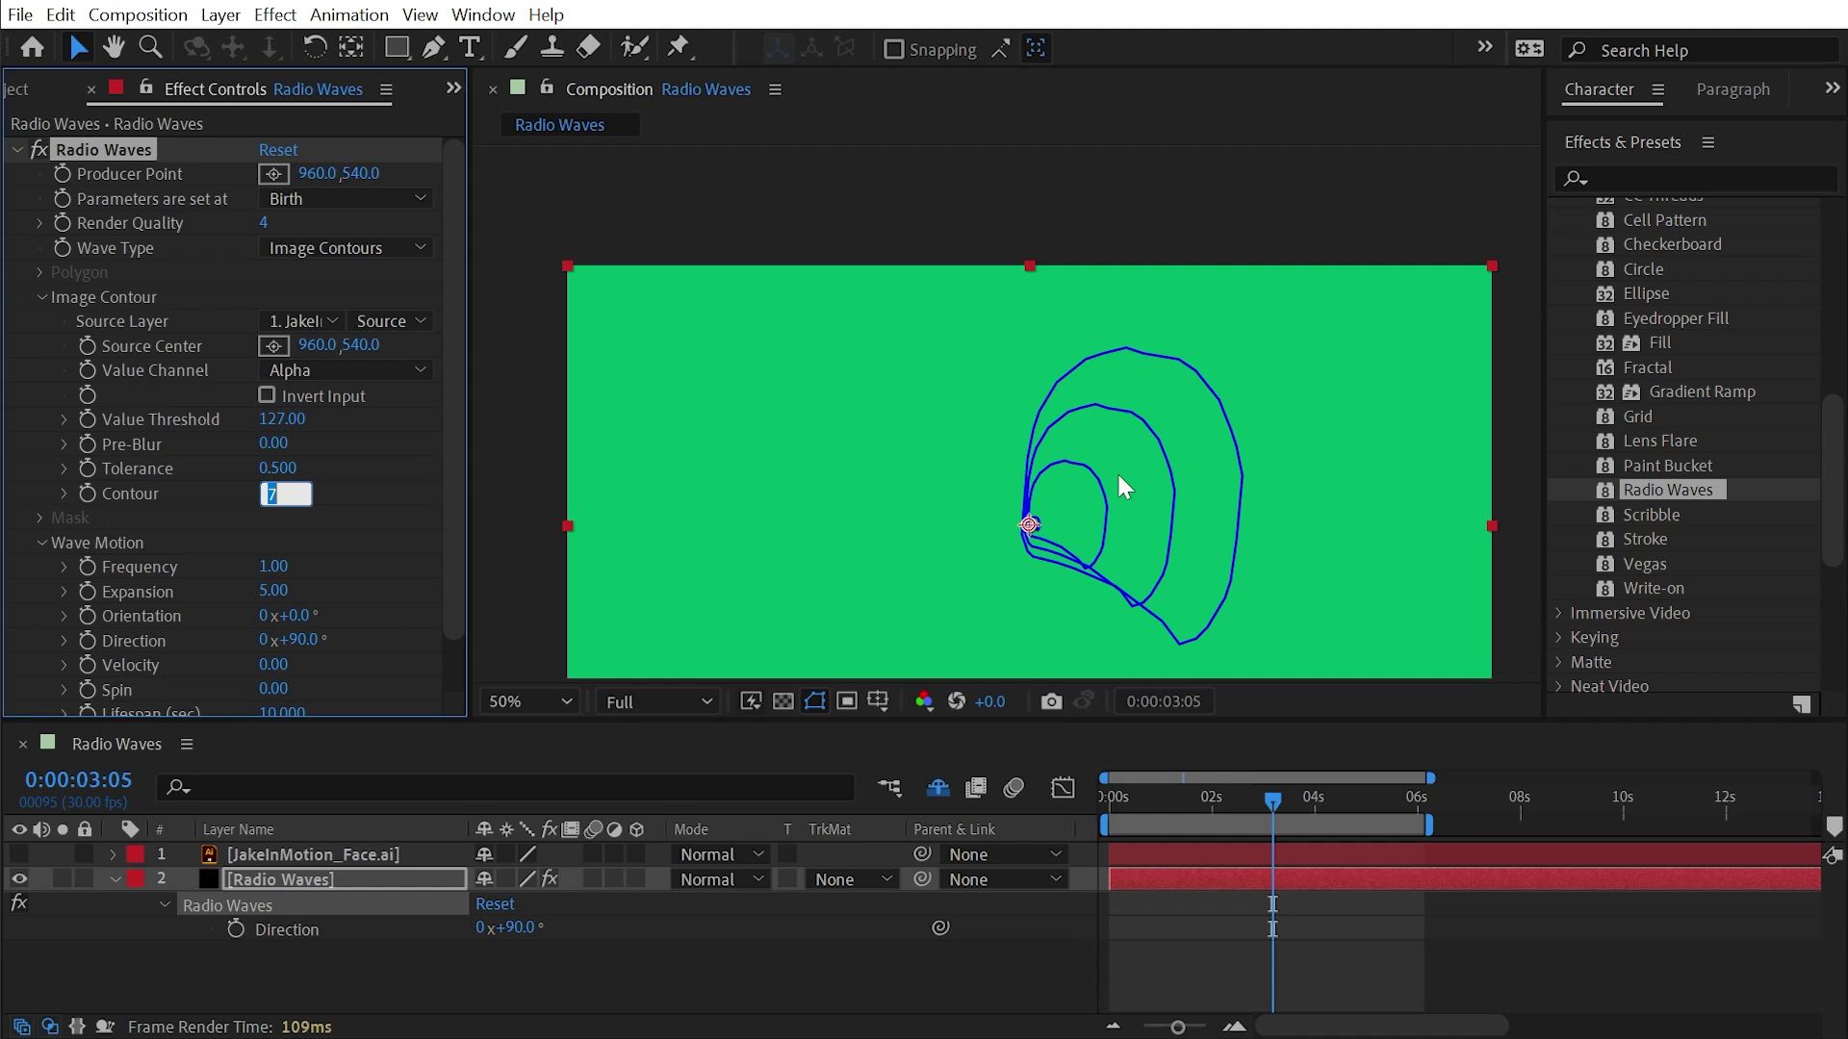
key("Up")
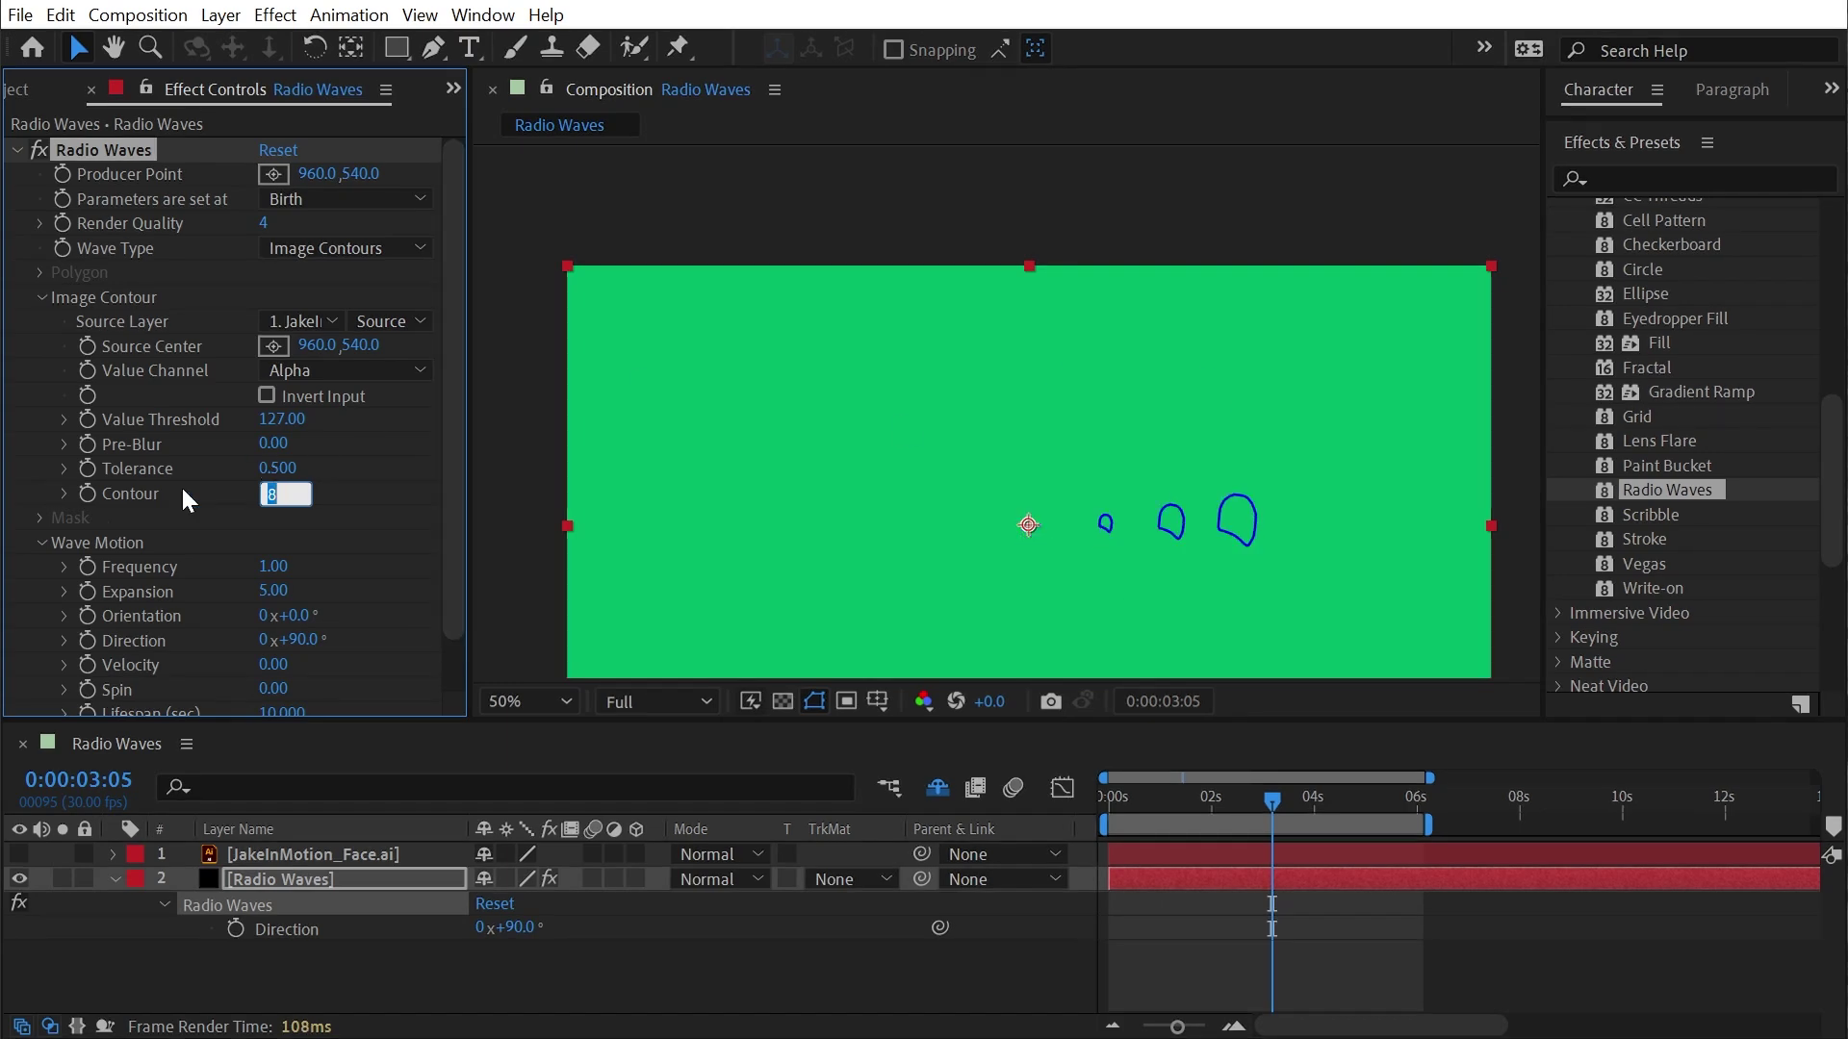
left_click(375, 498)
left_click_drag(1028, 525, 1008, 430)
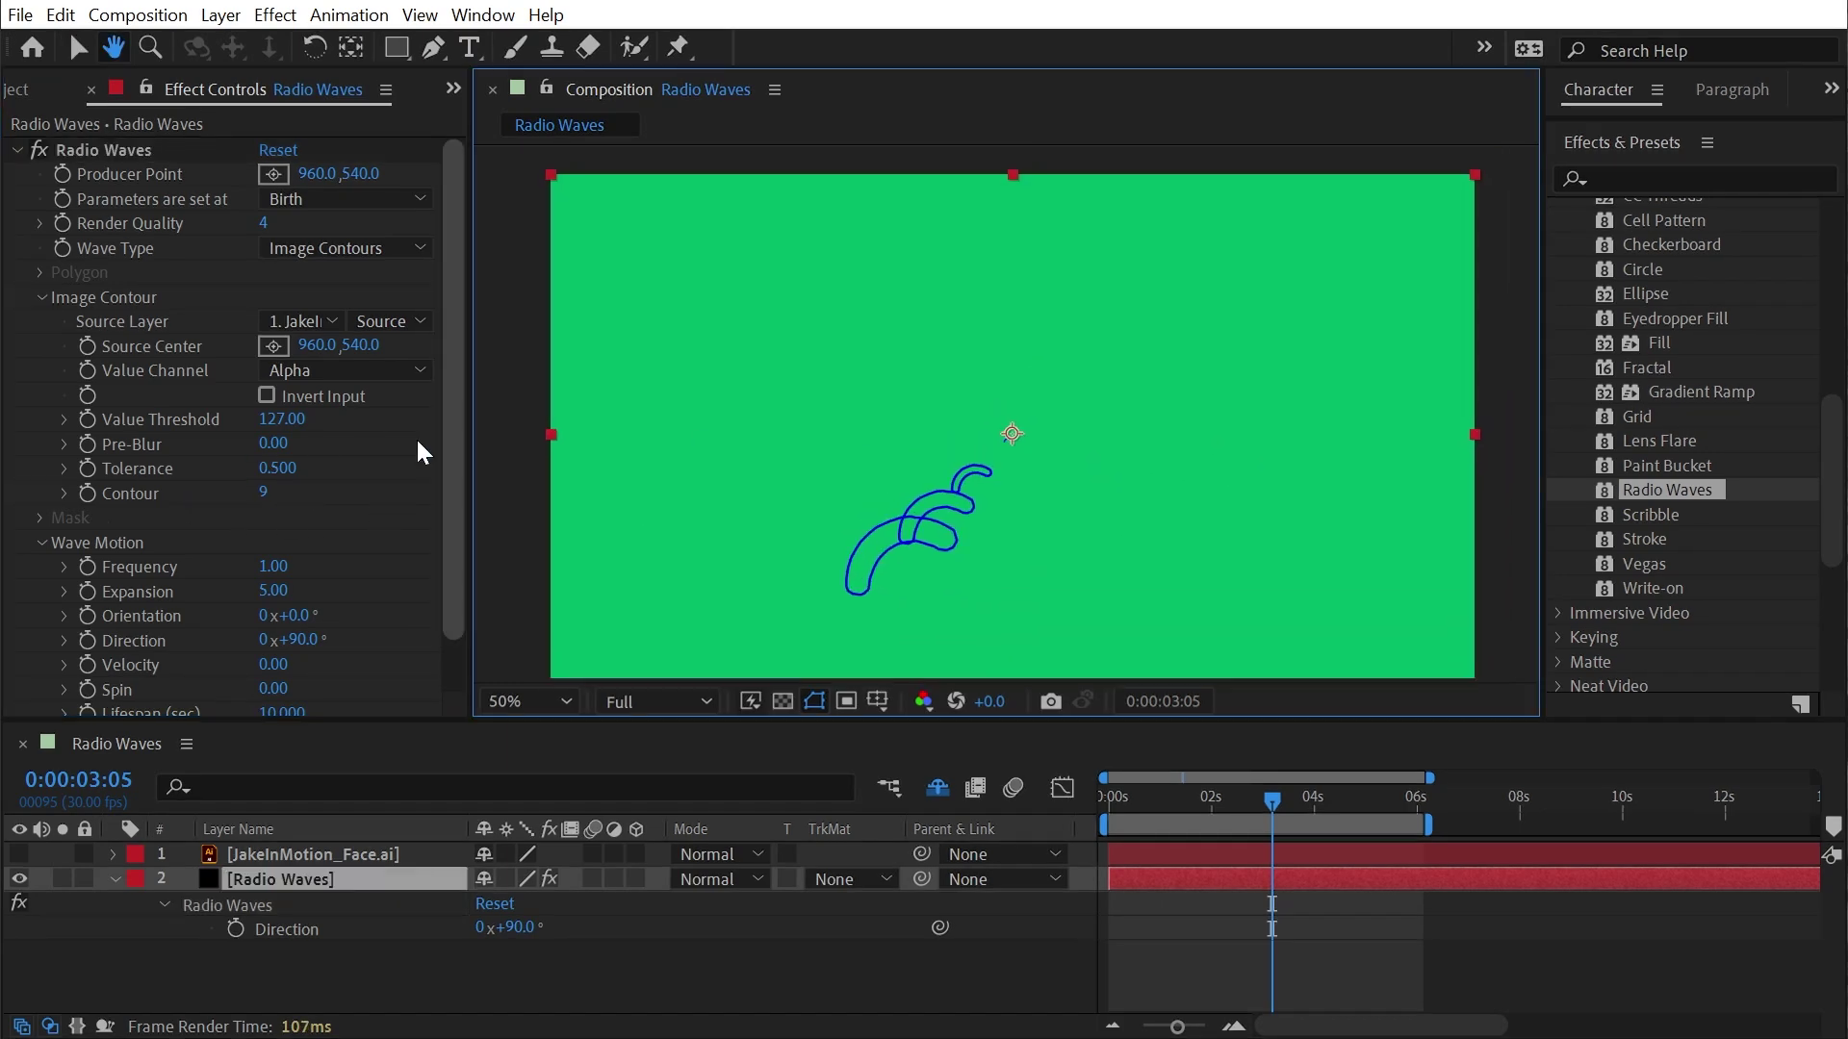
key("ctrl+z")
key("ctrl+z")
key("ctrl+z")
key("ctrl+z")
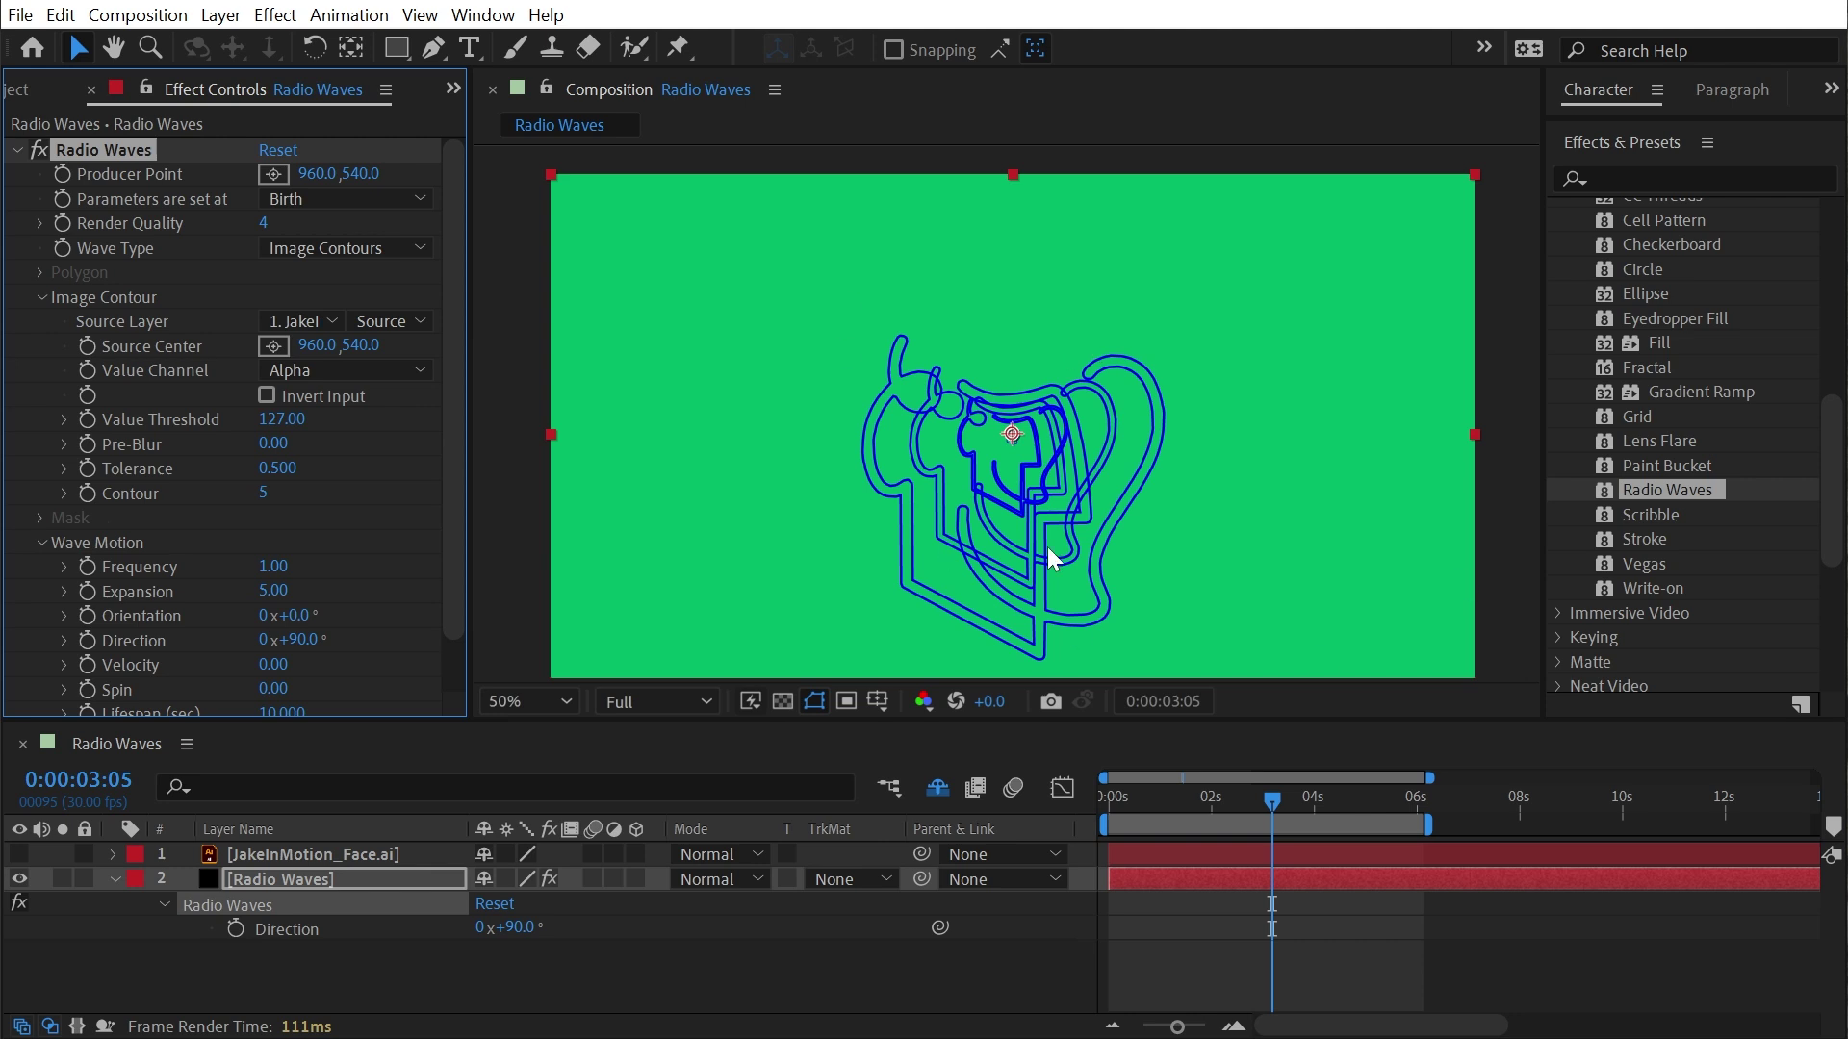
Duplicate the Radio Waves layer, set the copy's Contour to 1, and scrub through the combined waves
left_click(283, 882)
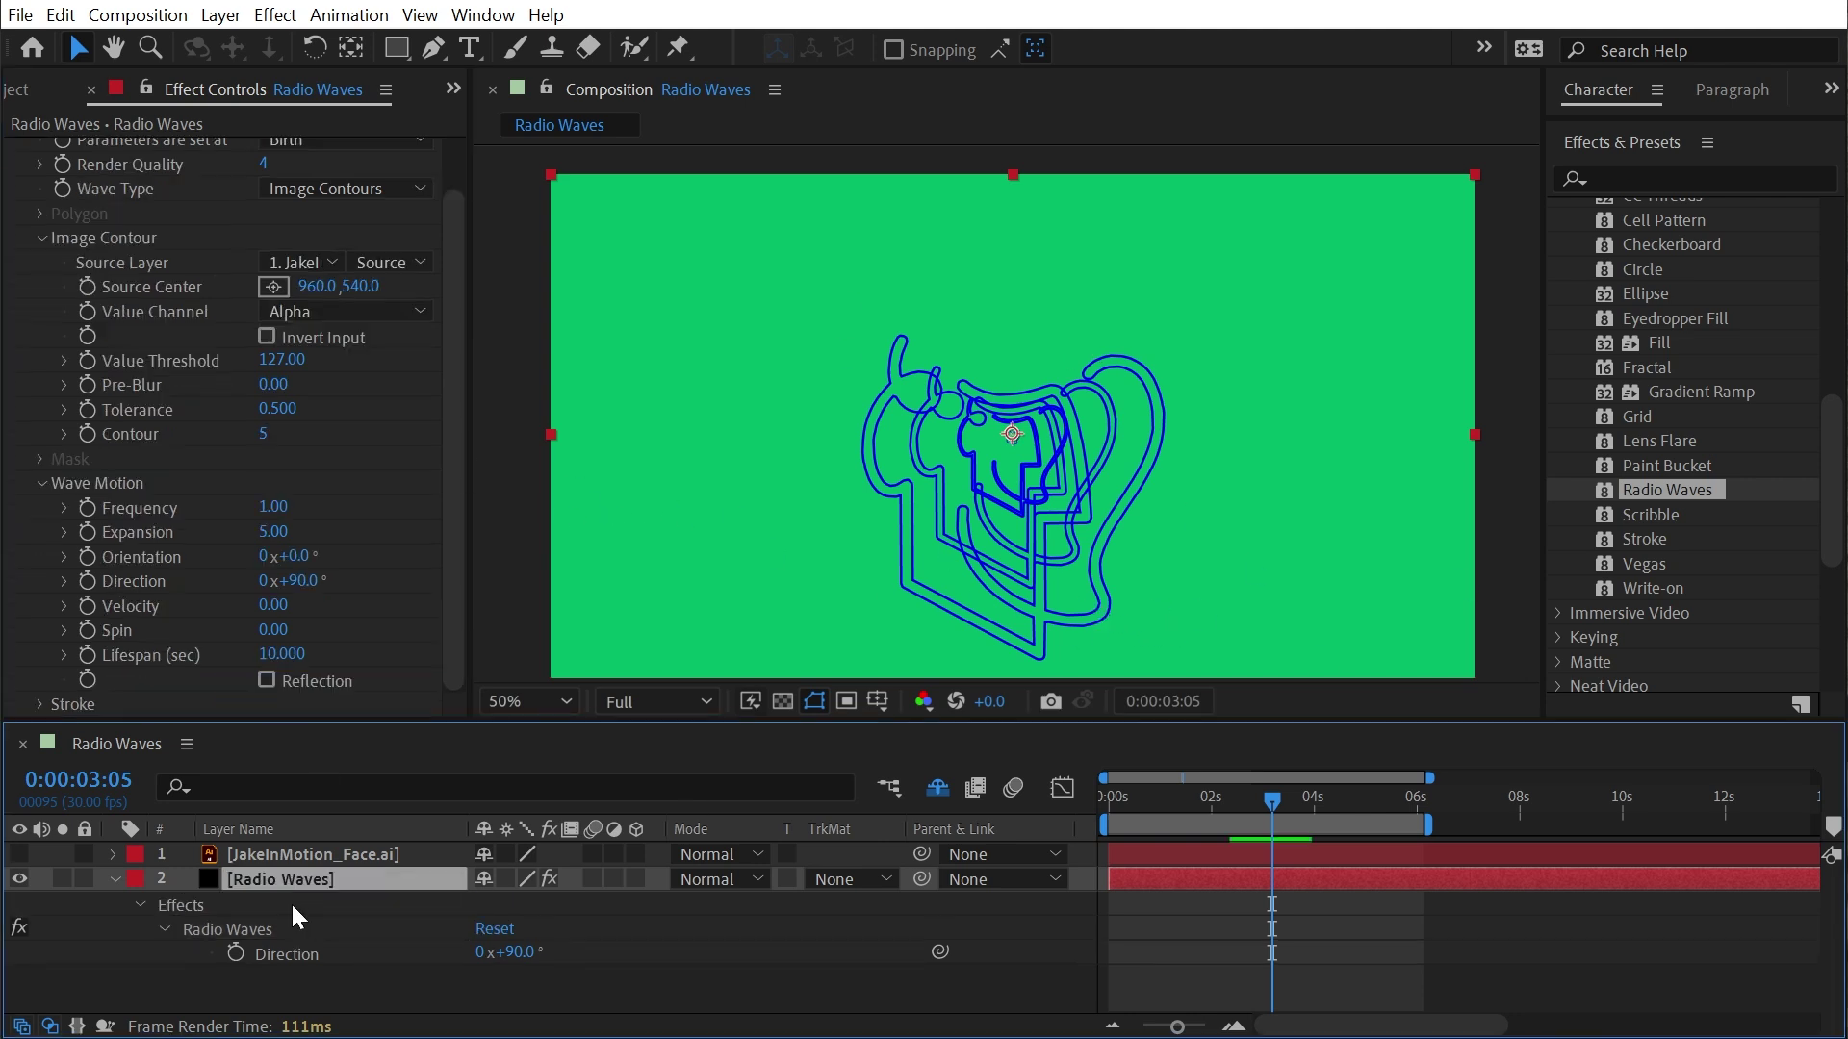
key("ctrl+d")
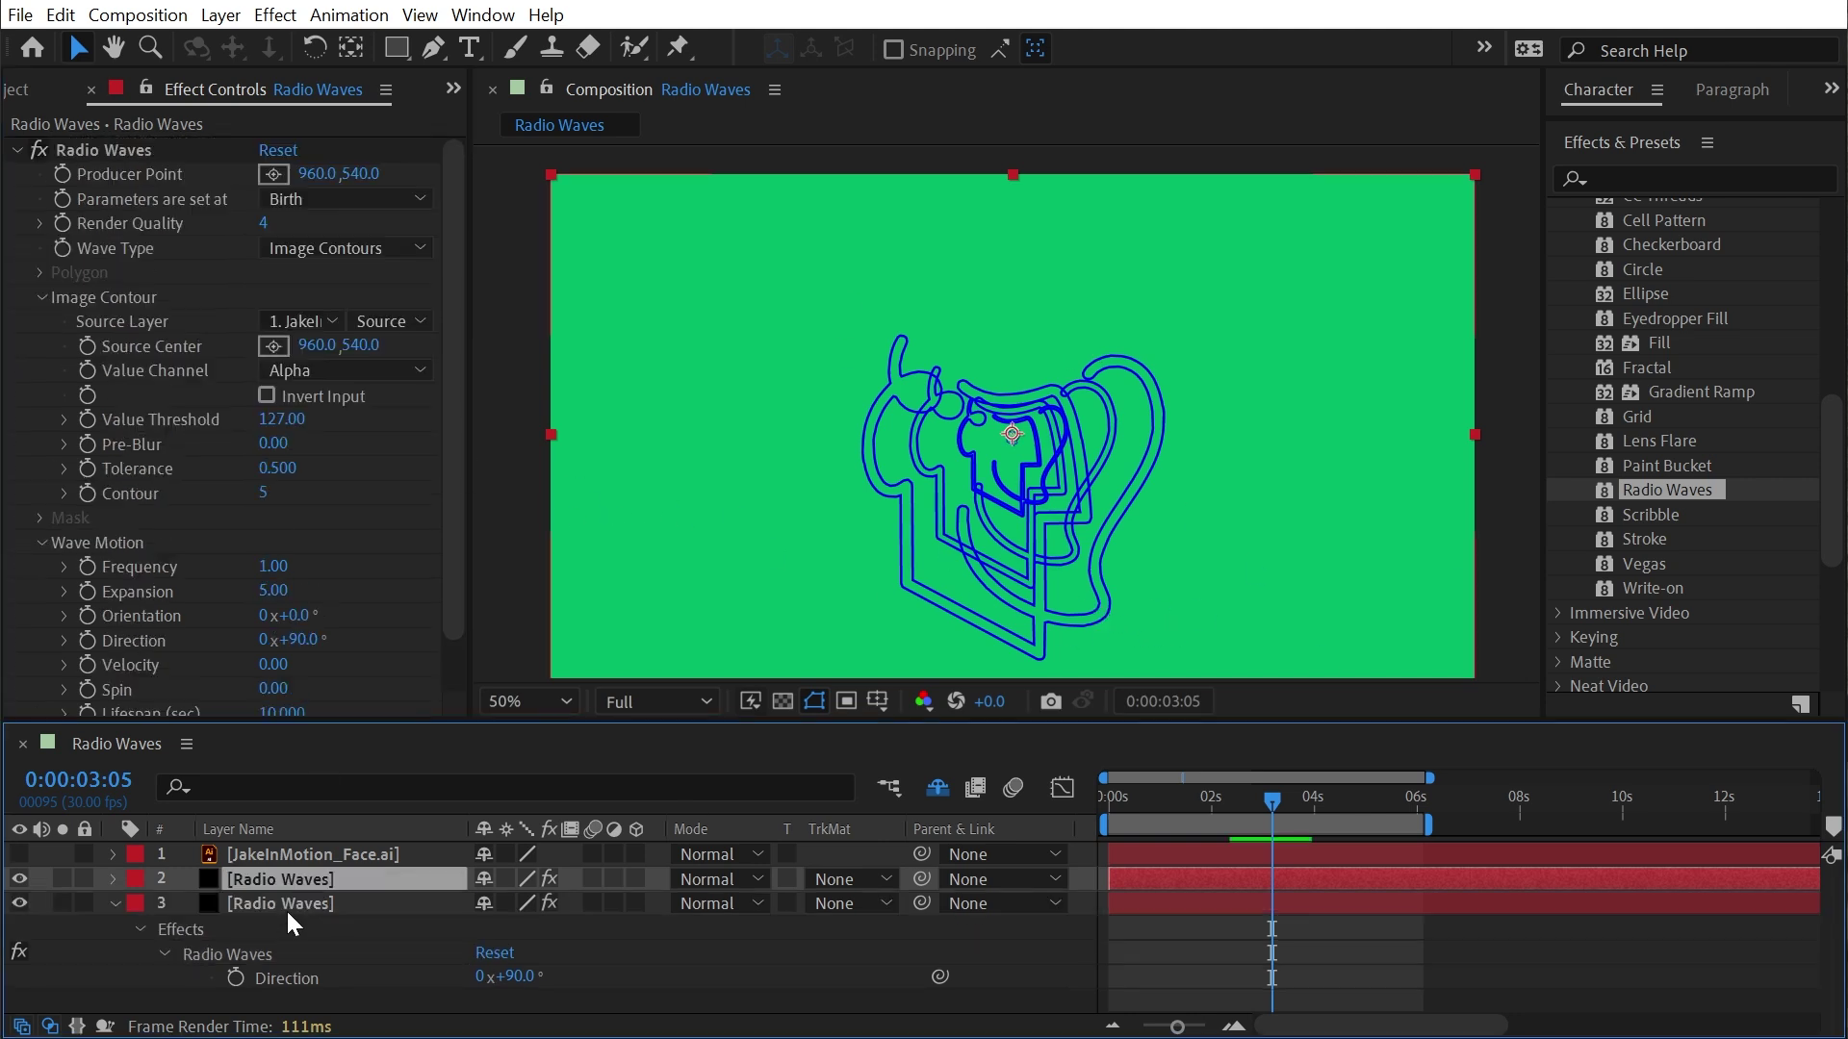
left_click(262, 493)
key("Down")
key("Down")
key("Down")
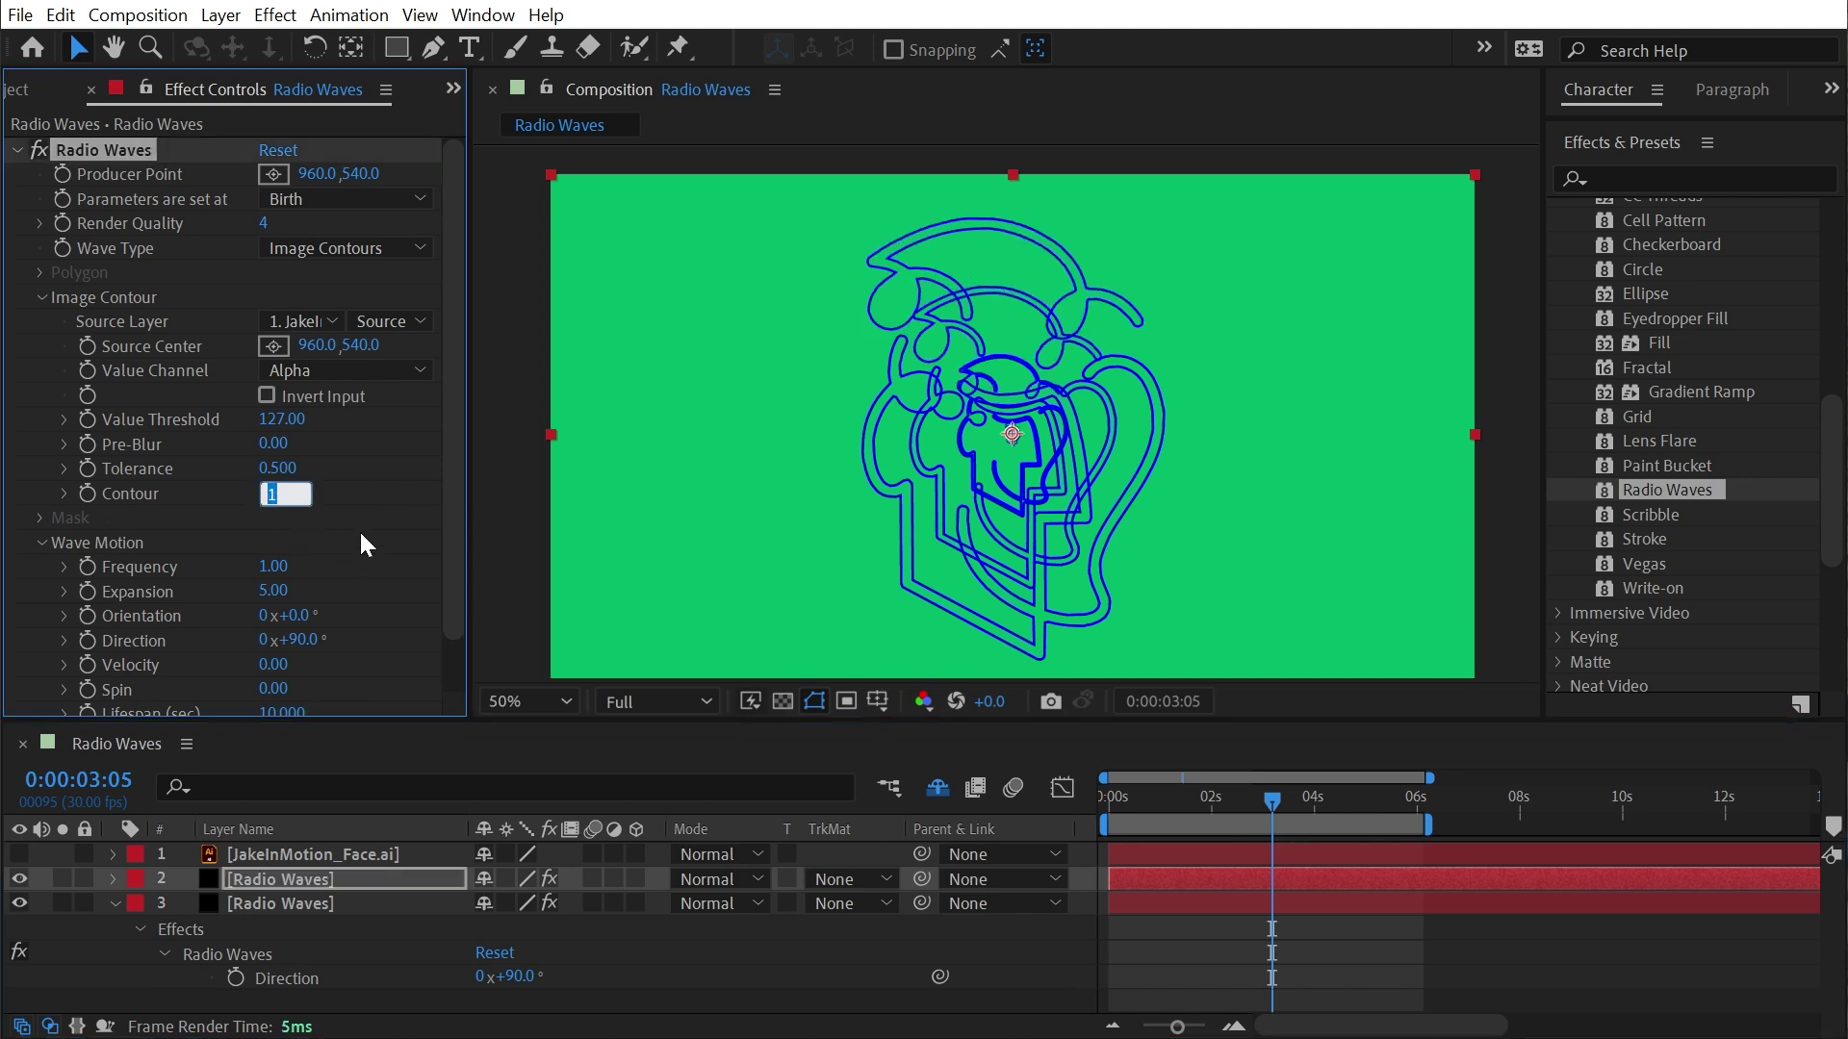
left_click_drag(1145, 791, 1168, 777)
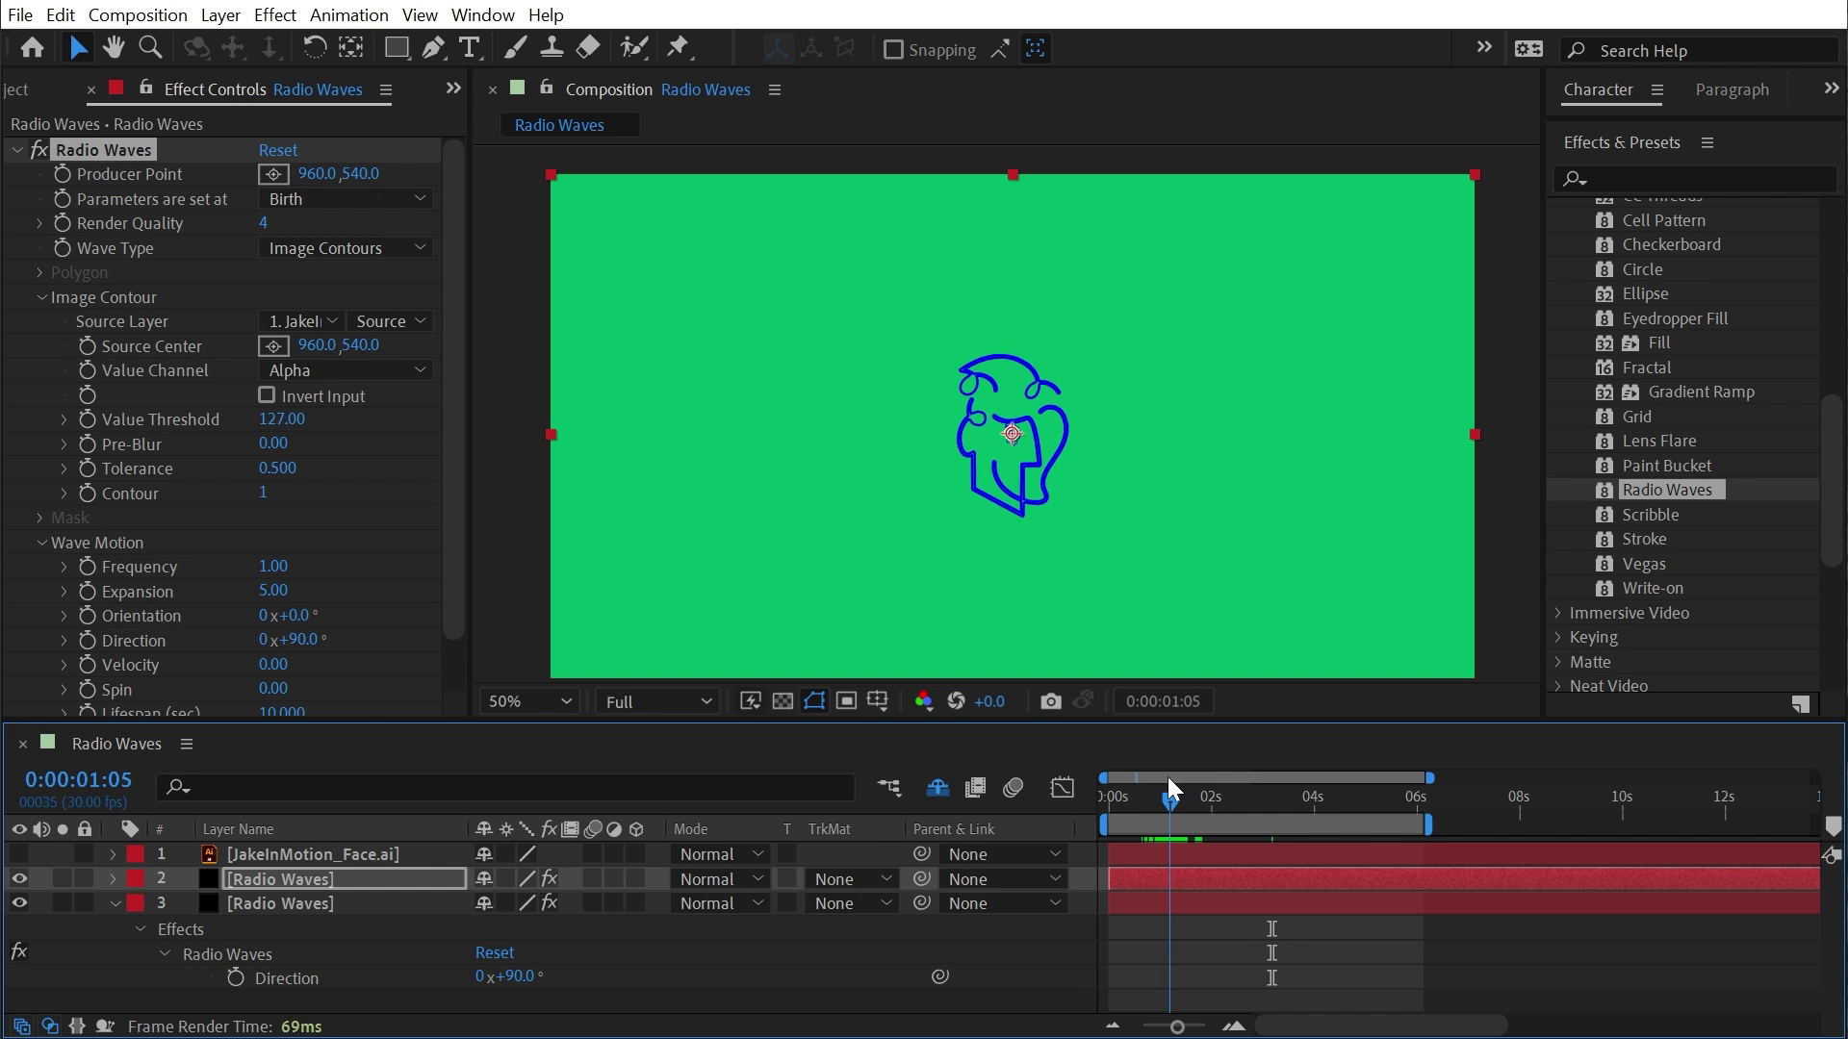
Duplicate the upper Radio Waves layer again and set the new copy's Contour to 2
left_click(264, 878)
key("ctrl+d")
scroll(416, 510, "down", 1)
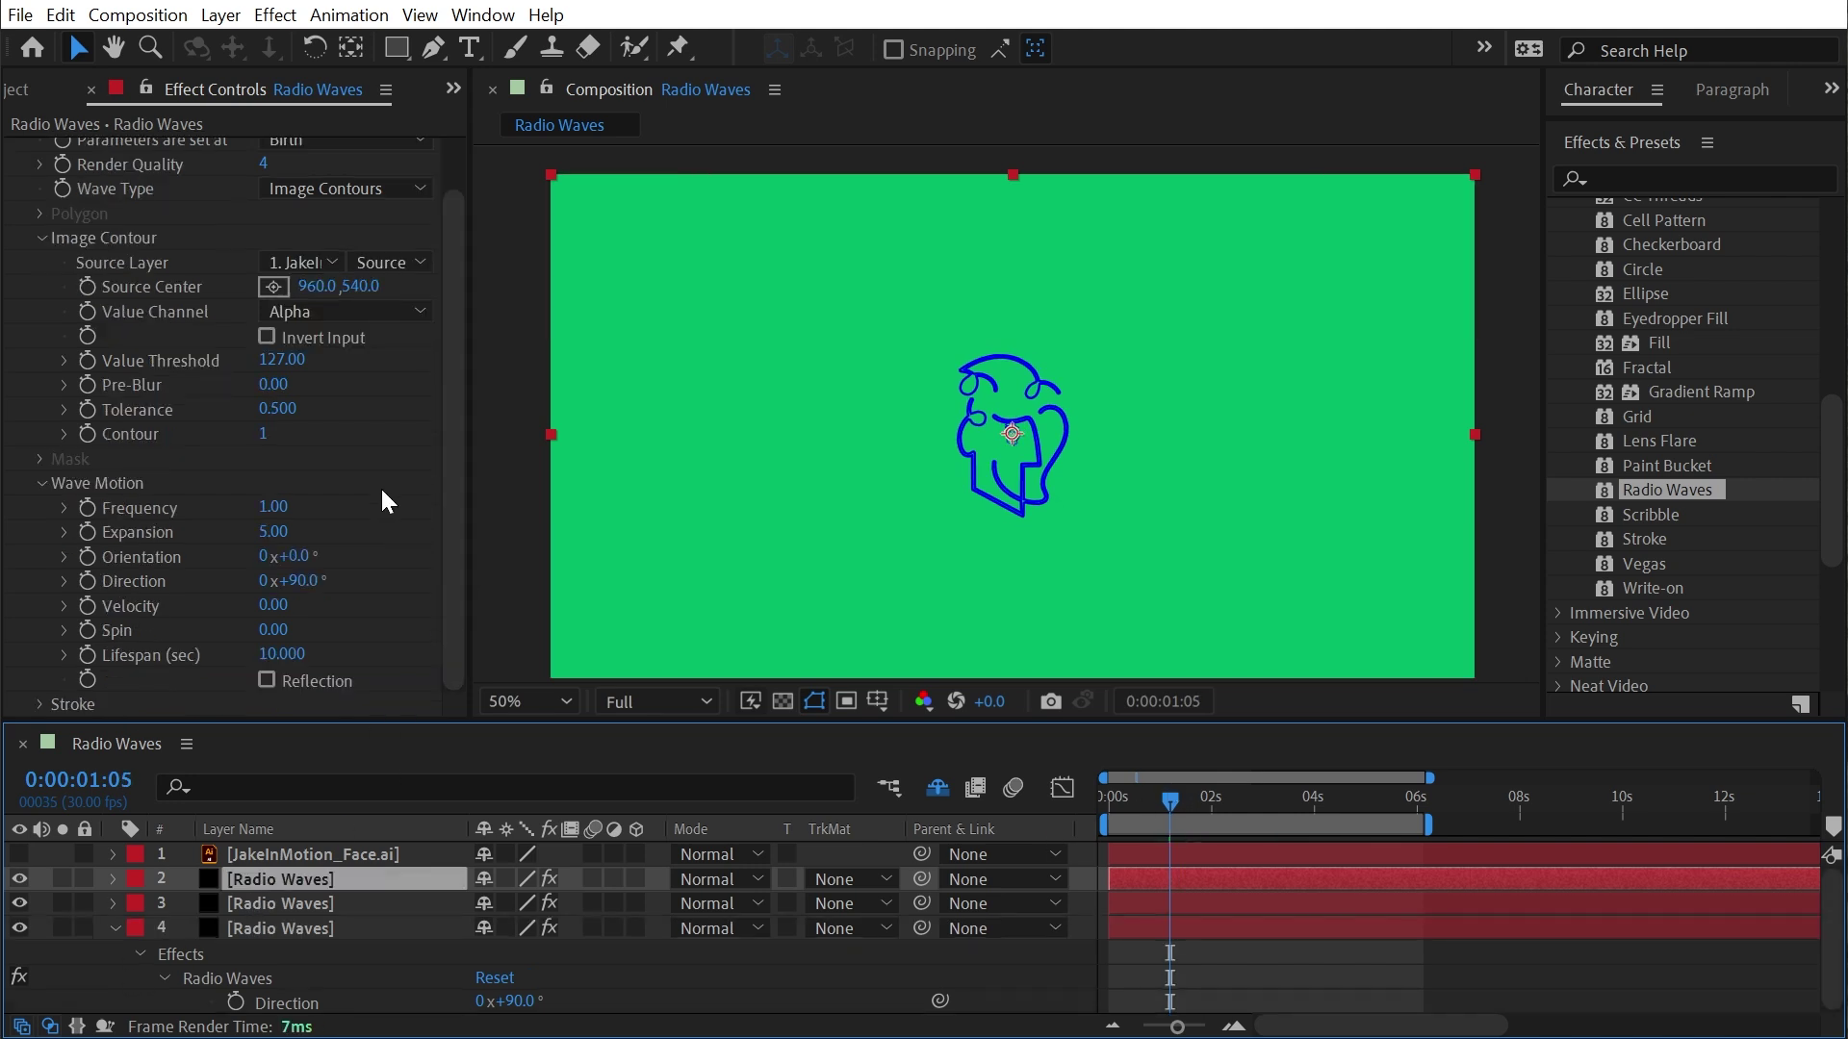
left_click(272, 434)
key("Up")
key("Return")
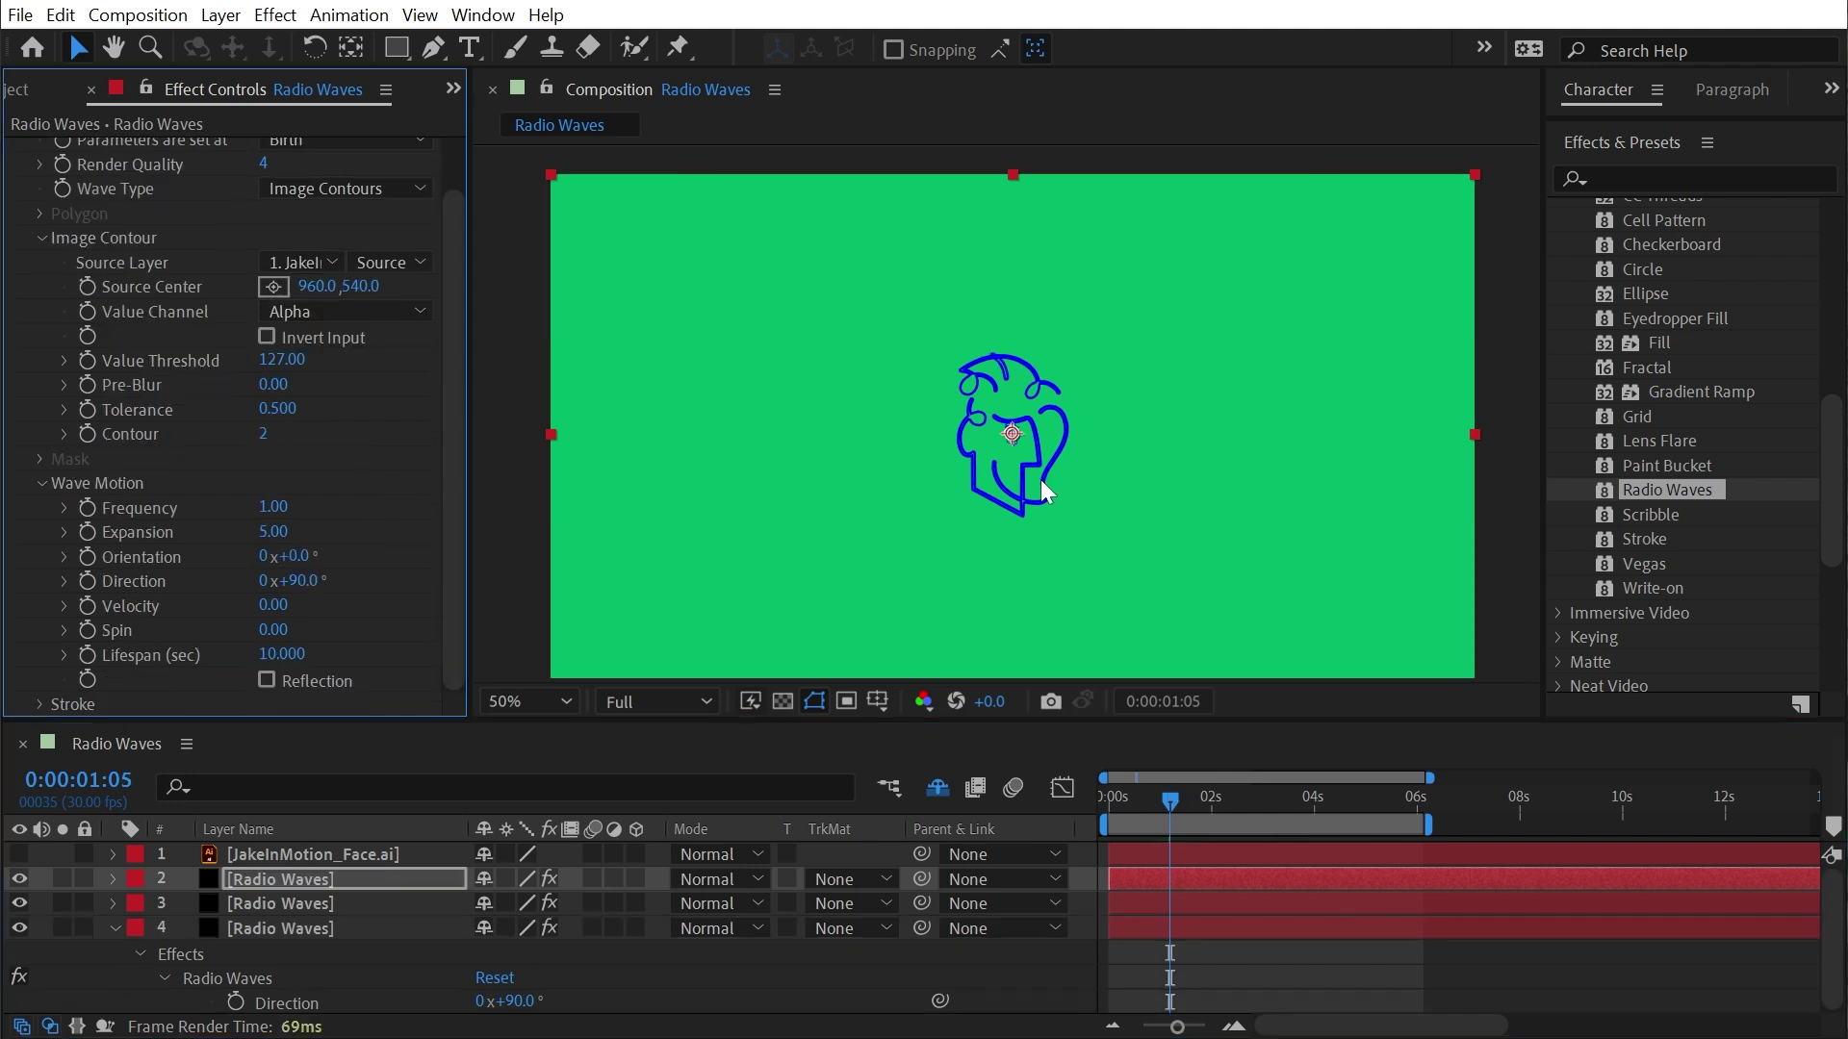
Shift the newest copy's Source Center to 889, 540 and scrub through the layered waves
left_click_drag(316, 286, 194, 260)
left_click_drag(979, 434, 999, 390)
key("ctrl+z")
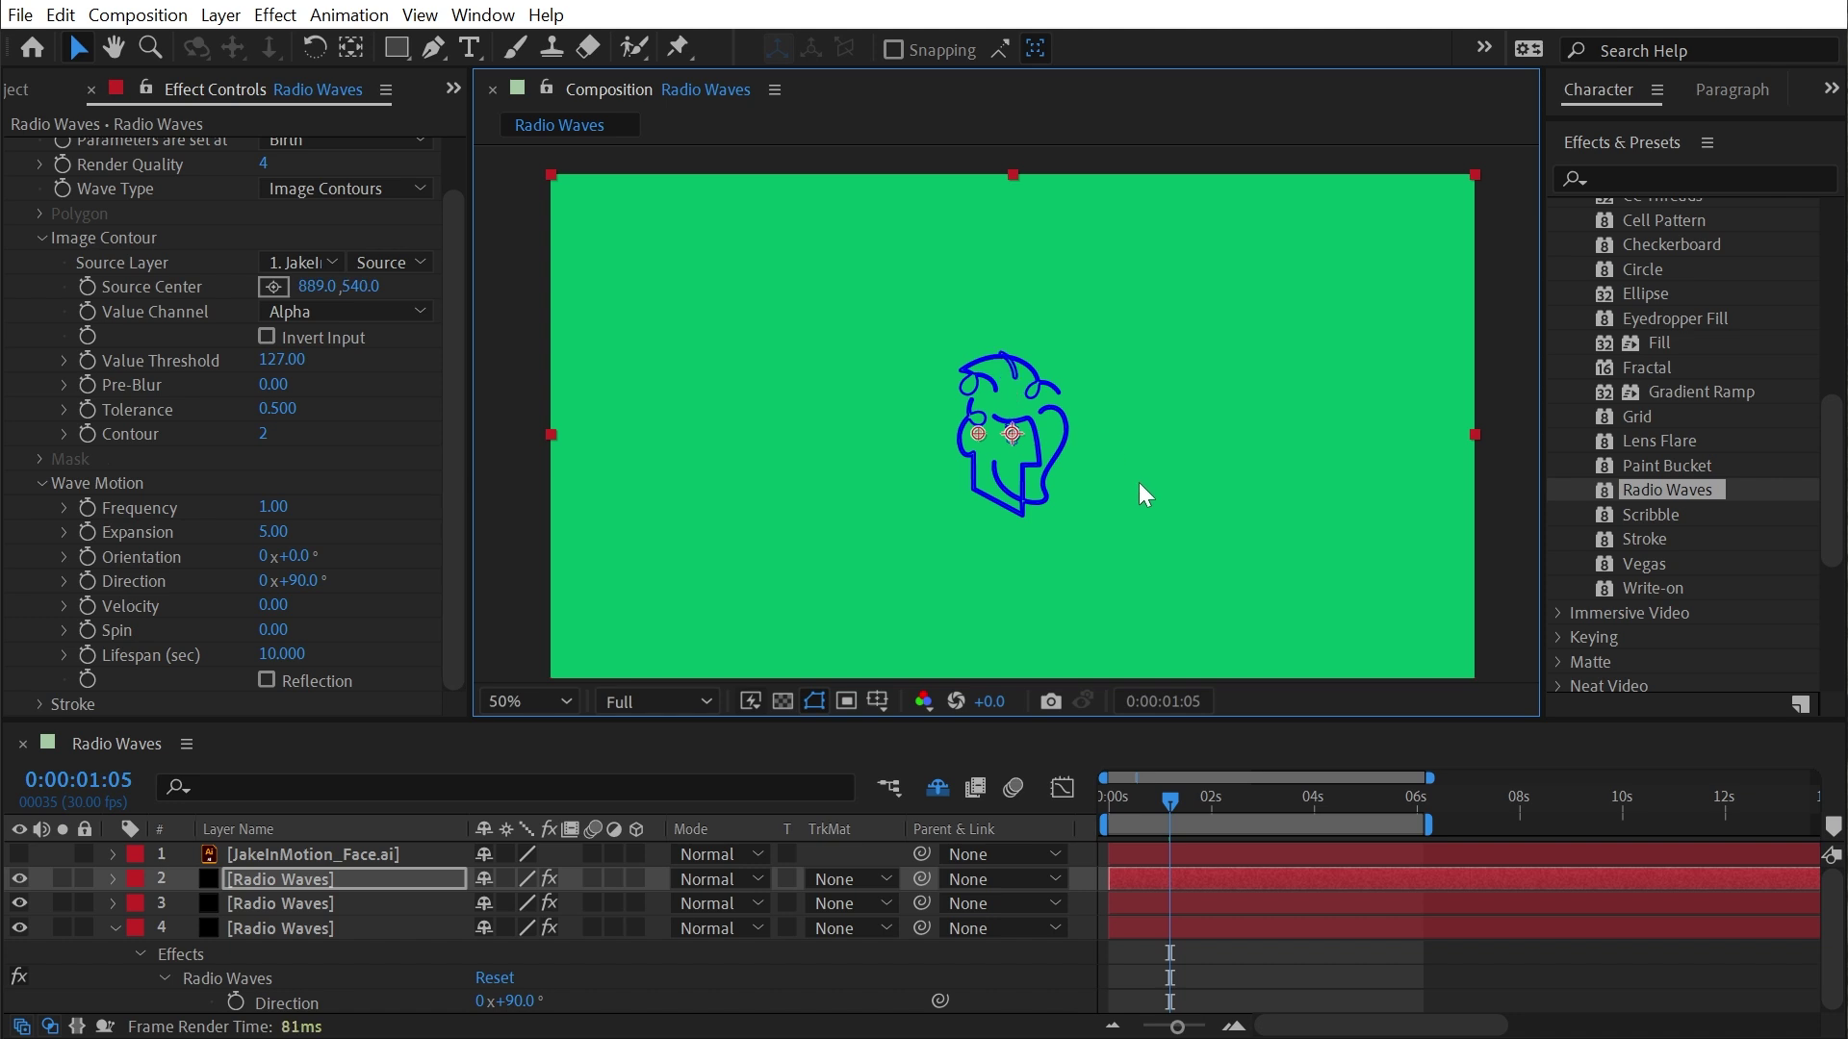
left_click(1216, 967)
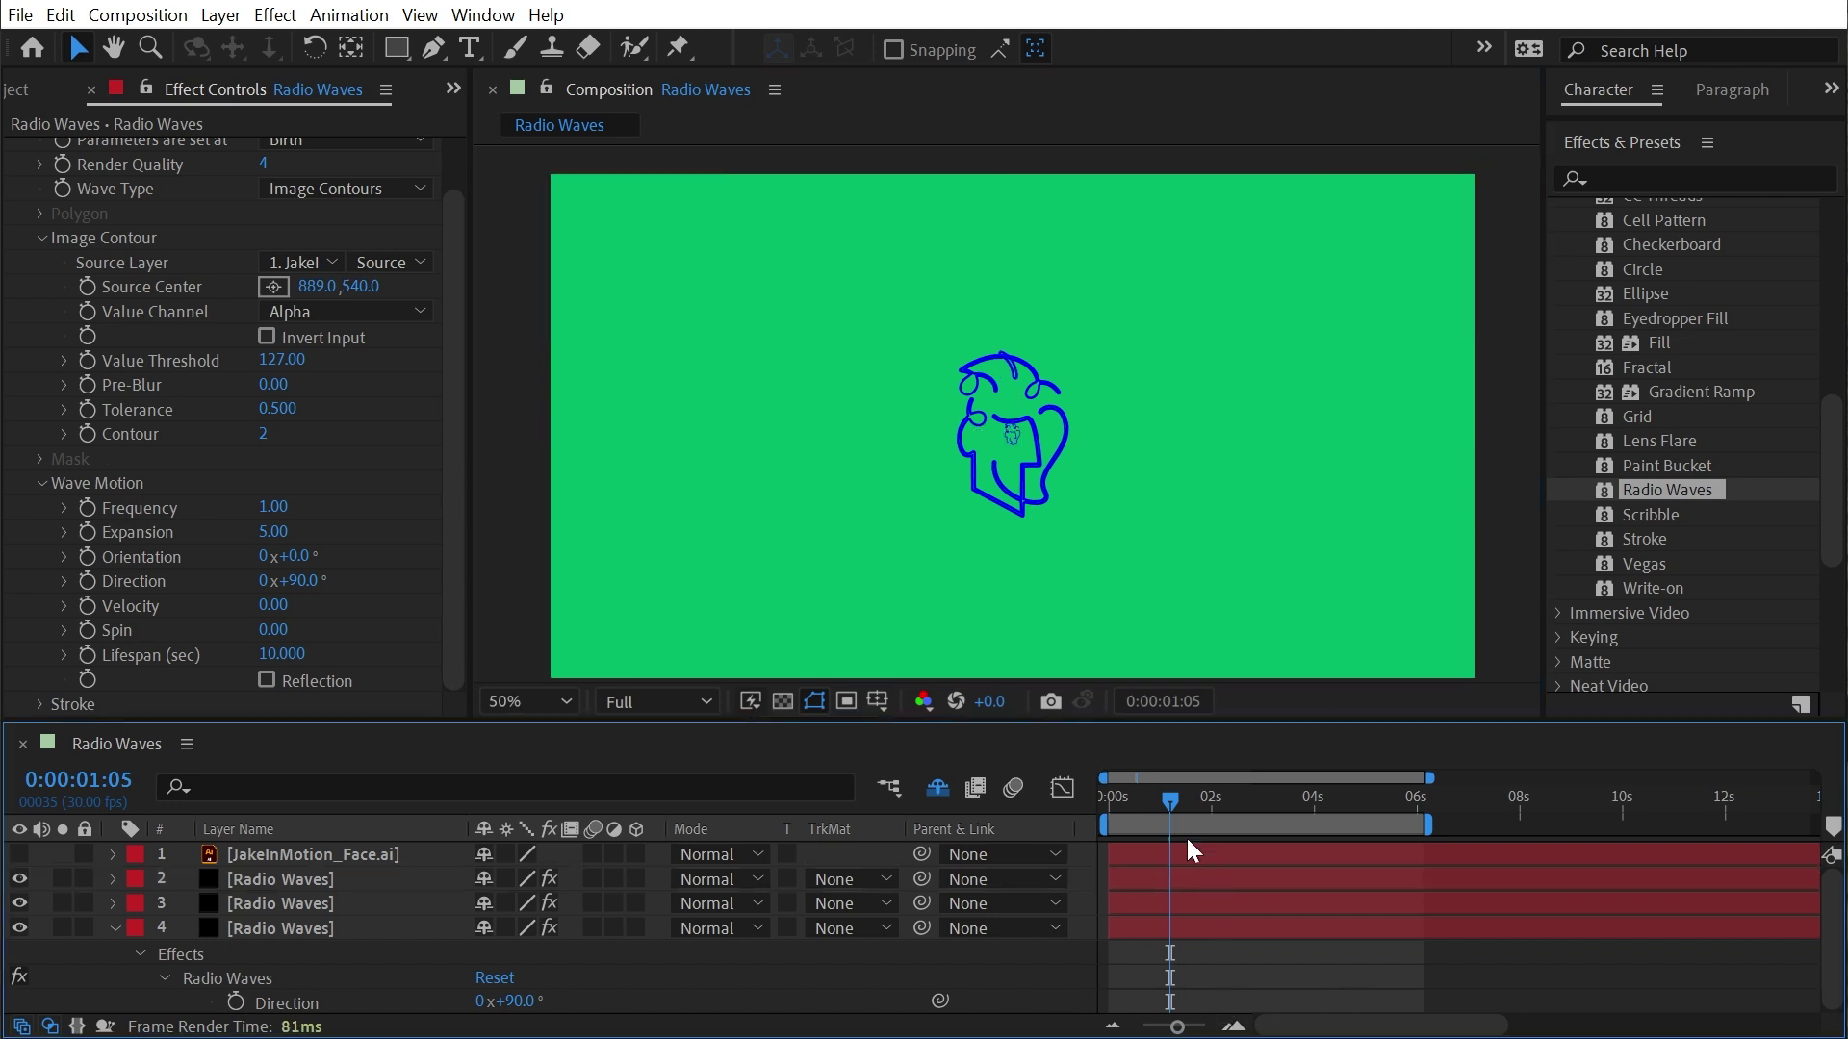
left_click(1133, 798)
left_click_drag(1128, 805, 1187, 762)
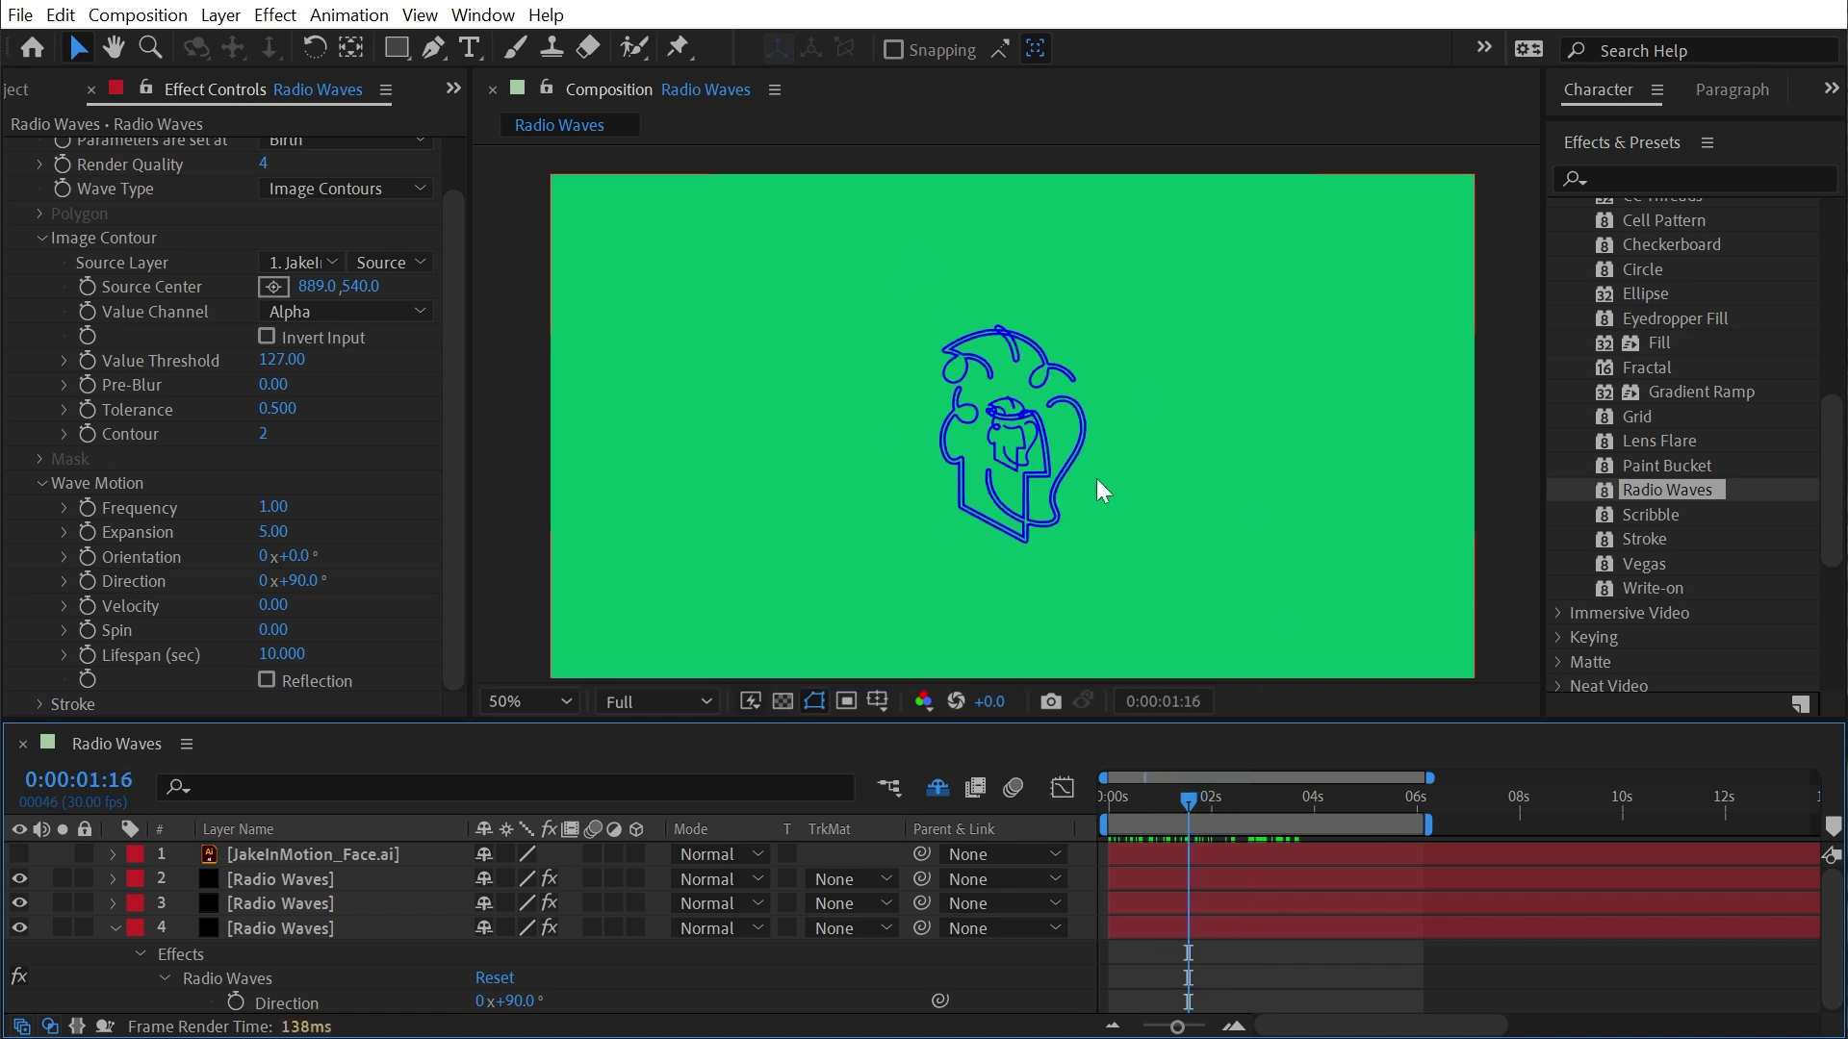
Delete the two duplicate Radio Waves layers and select the original one
left_click(273, 881)
left_click(264, 909, "shift")
key("Delete")
left_click(275, 881)
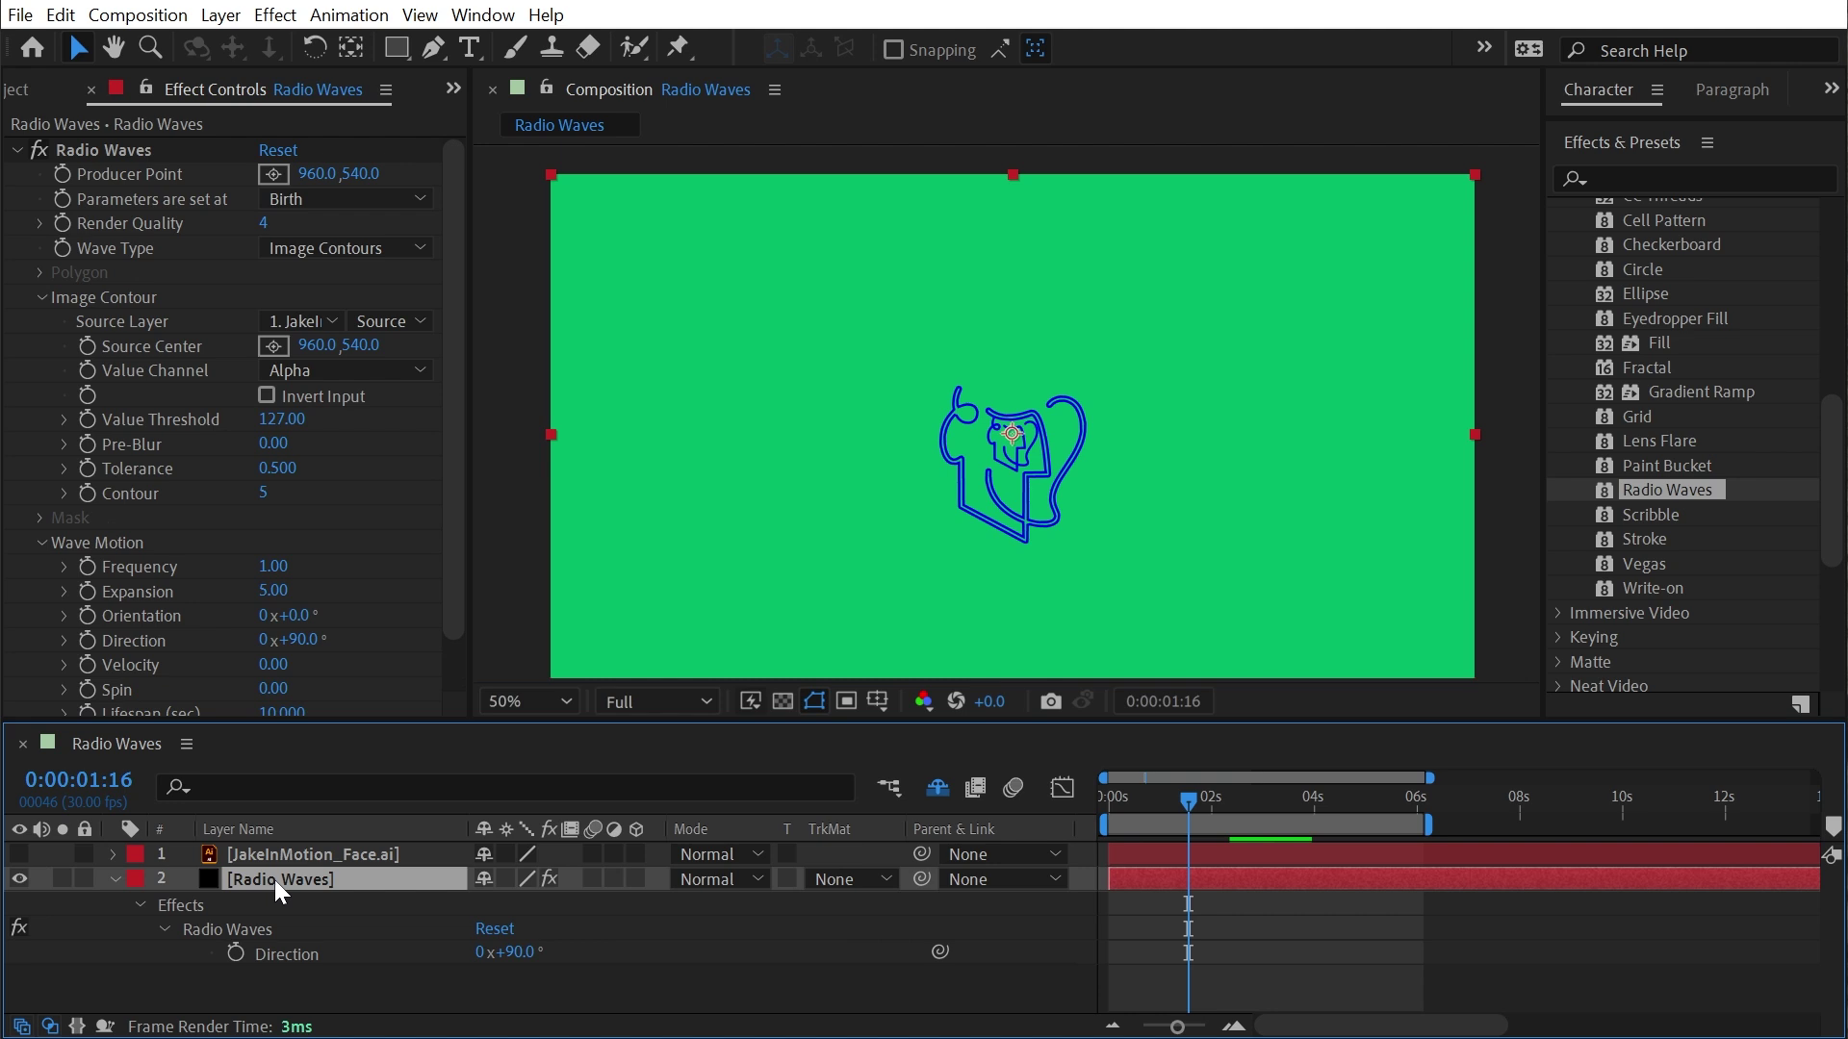
Change the effect's Wave Type to Mask and move the current time to 0:00:02:22
left_click(37, 298)
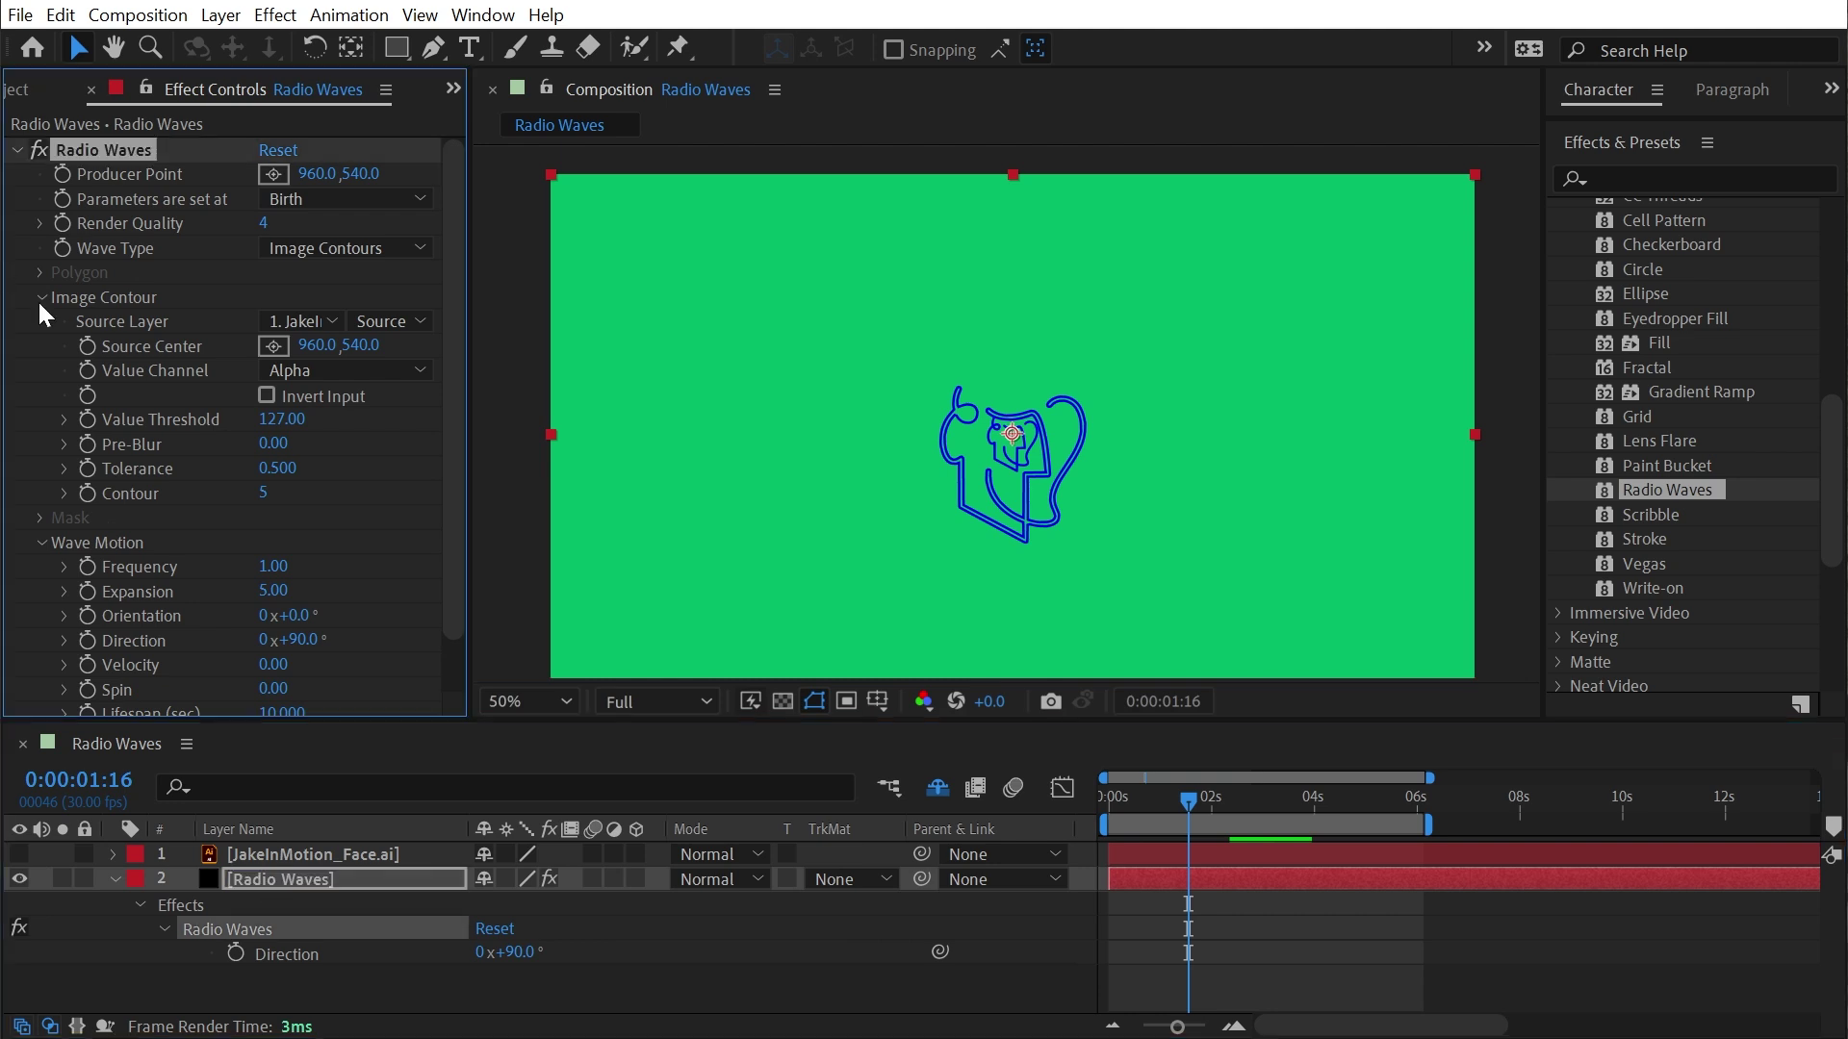
left_click(381, 250)
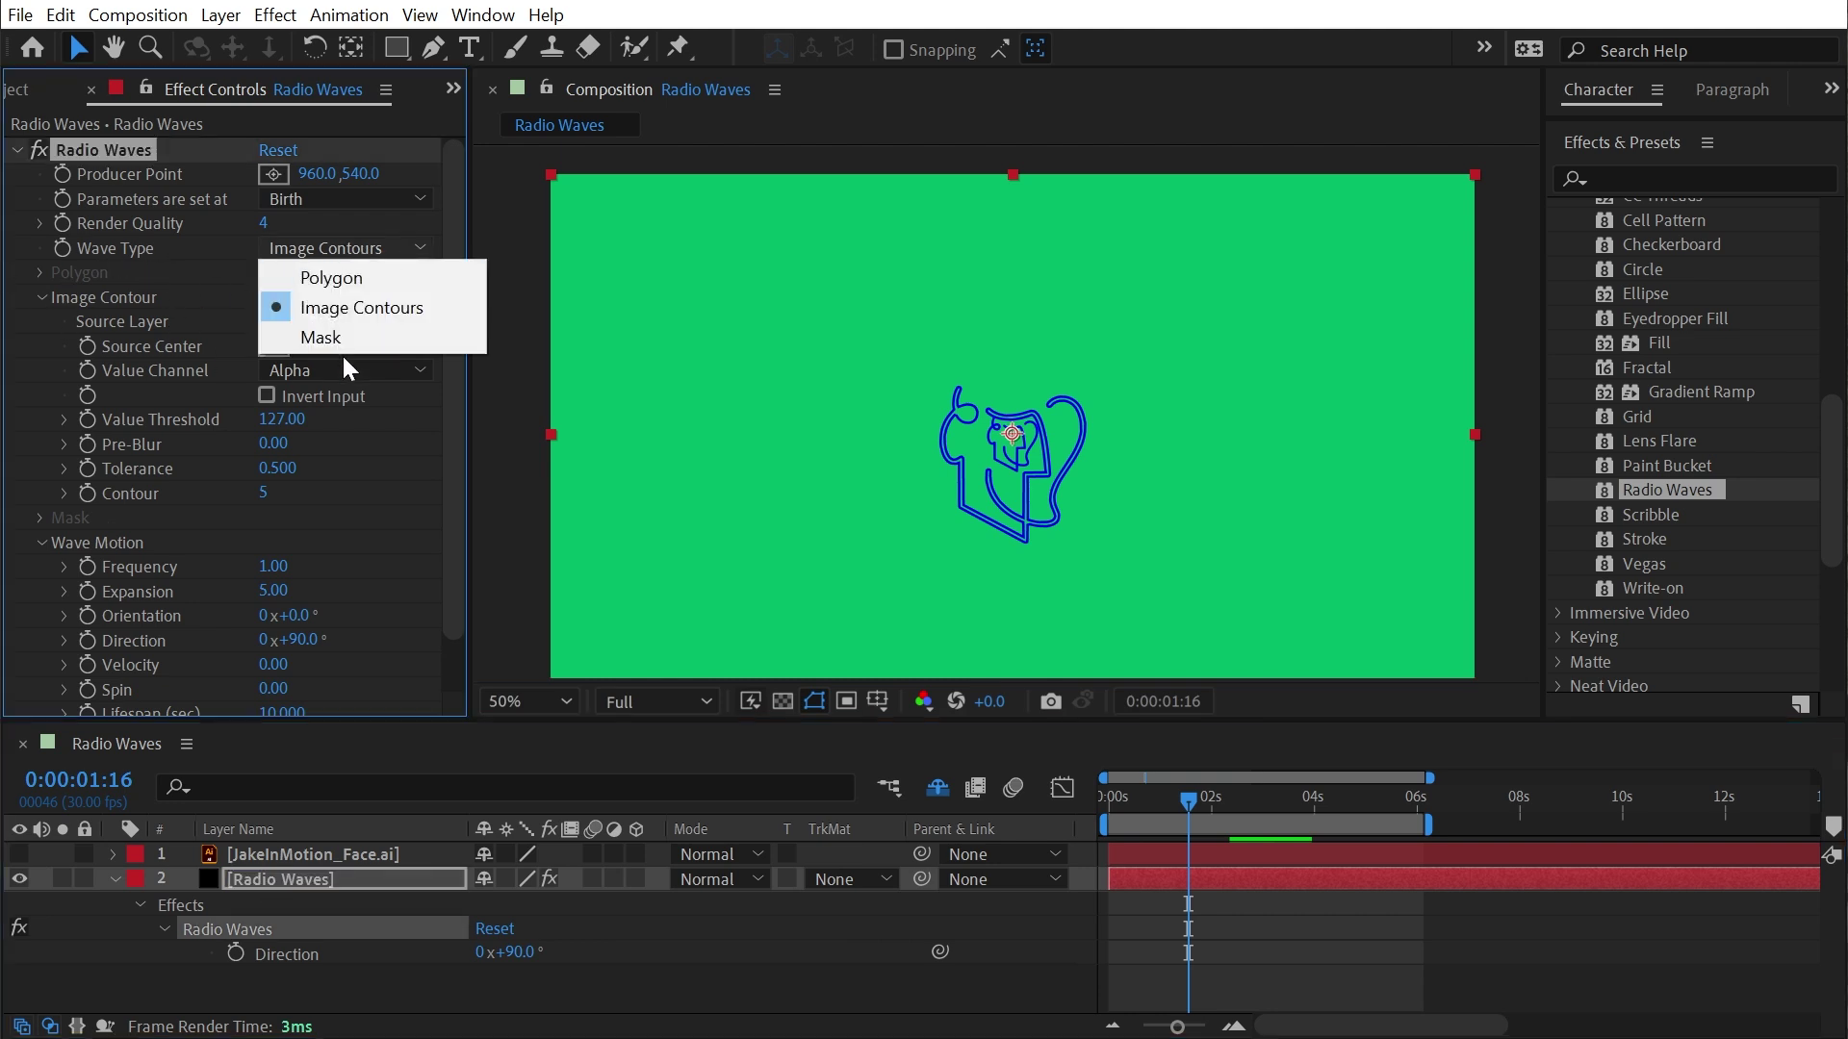
left_click(324, 337)
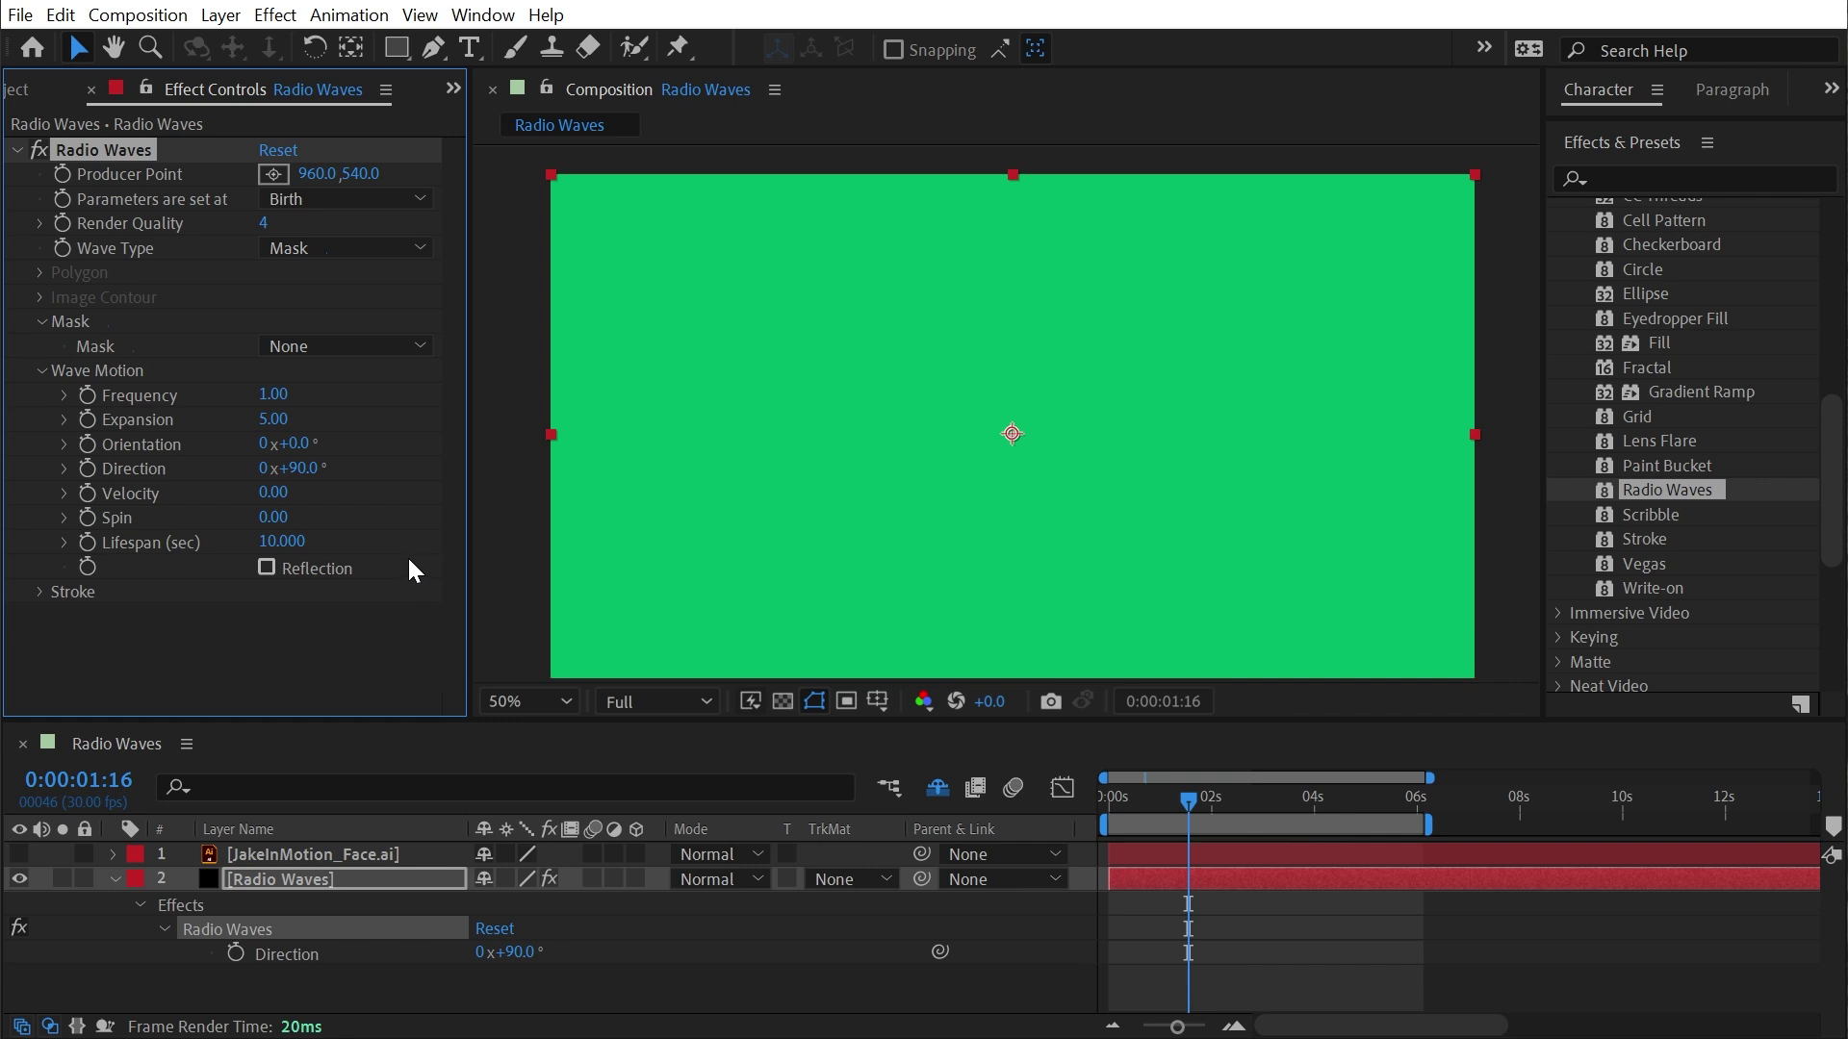
left_click_drag(1184, 828, 1248, 834)
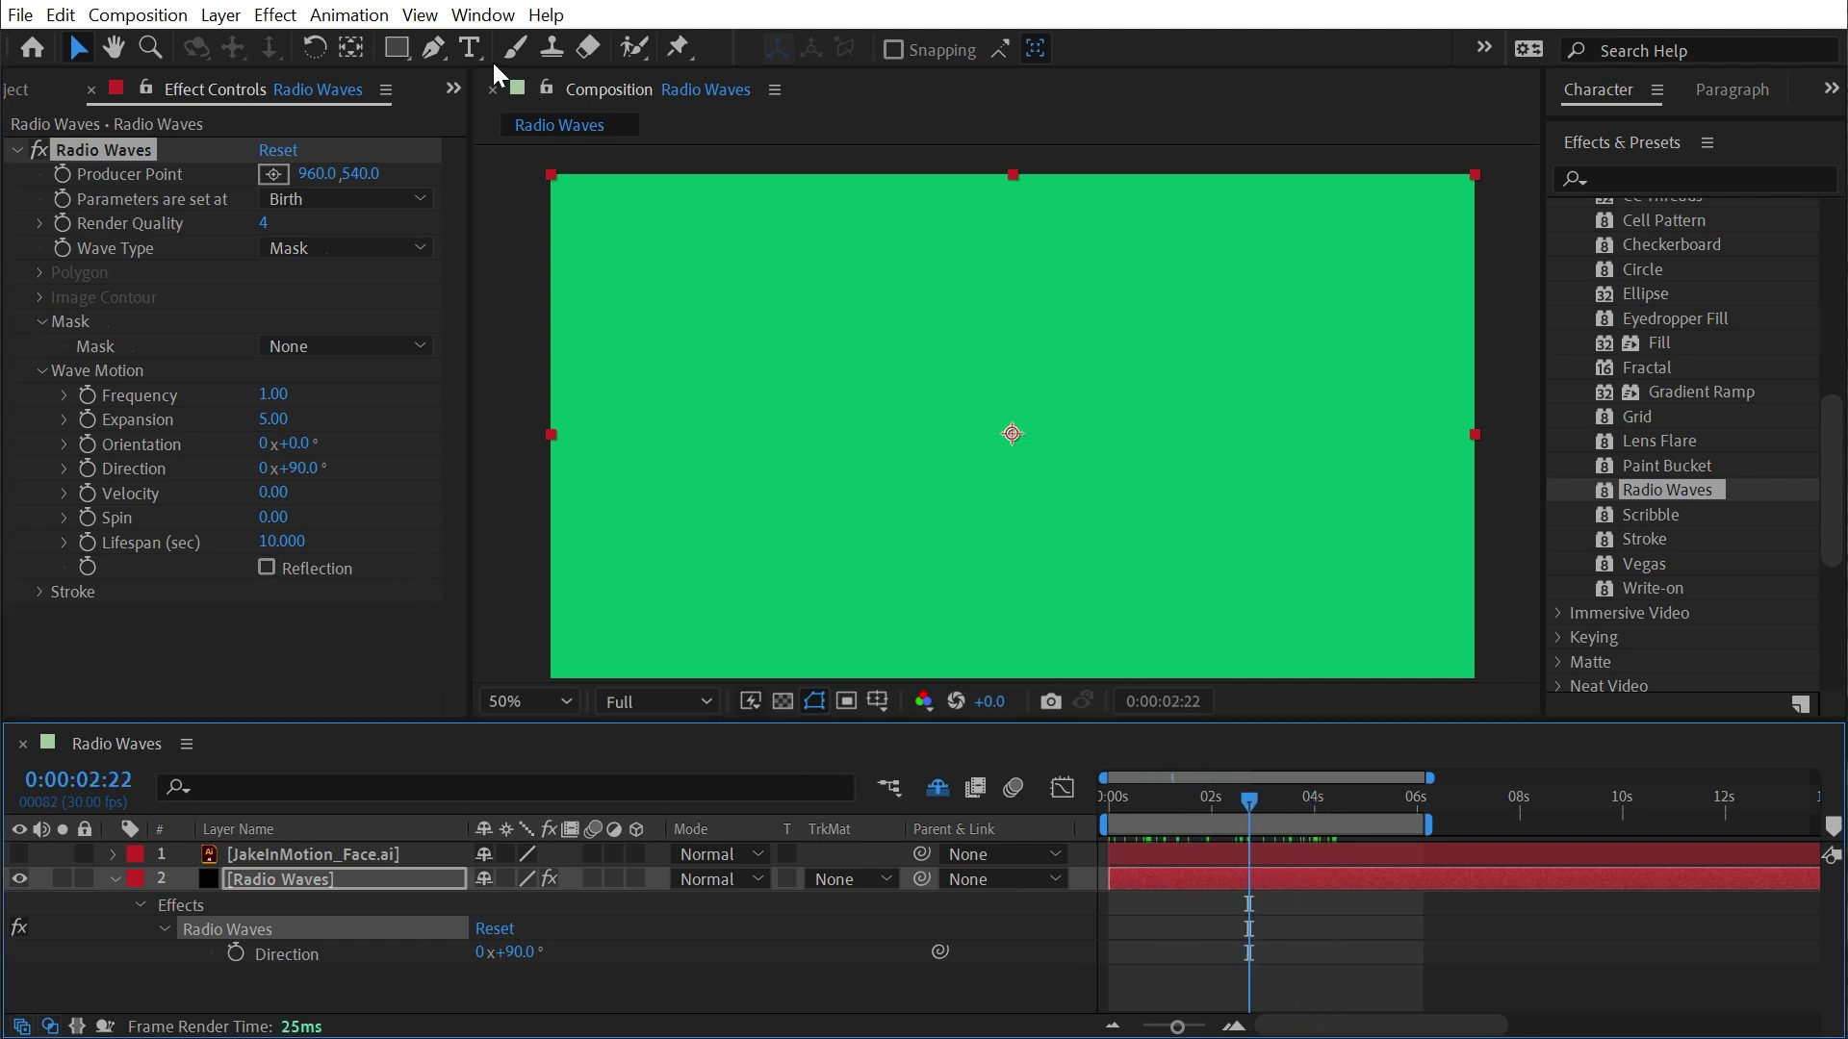
Draw a closed, curved five-point mask around the composition's centre on the Radio Waves layer with the Pen tool
key("g")
left_click_drag(977, 524, 886, 468)
left_click_drag(826, 371, 903, 323)
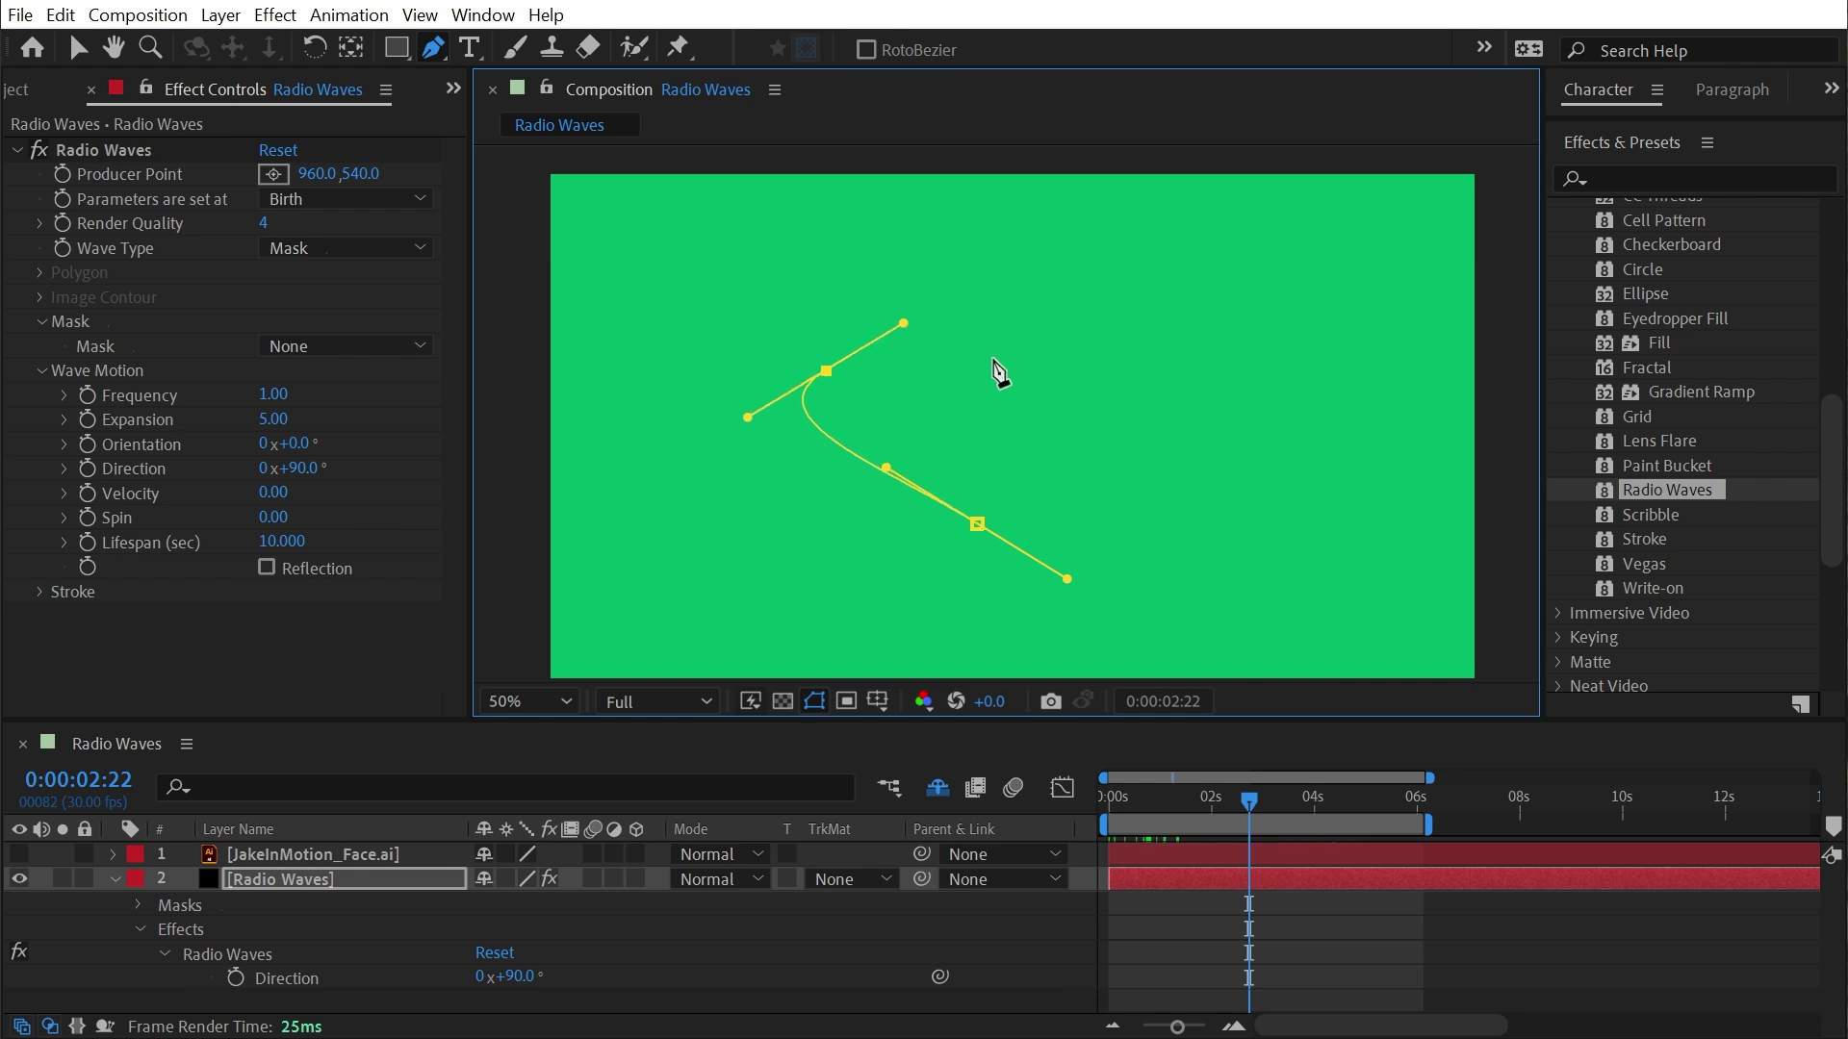
left_click_drag(1048, 360, 1106, 299)
left_click_drag(1248, 327, 1291, 409)
left_click_drag(1141, 476, 1089, 434)
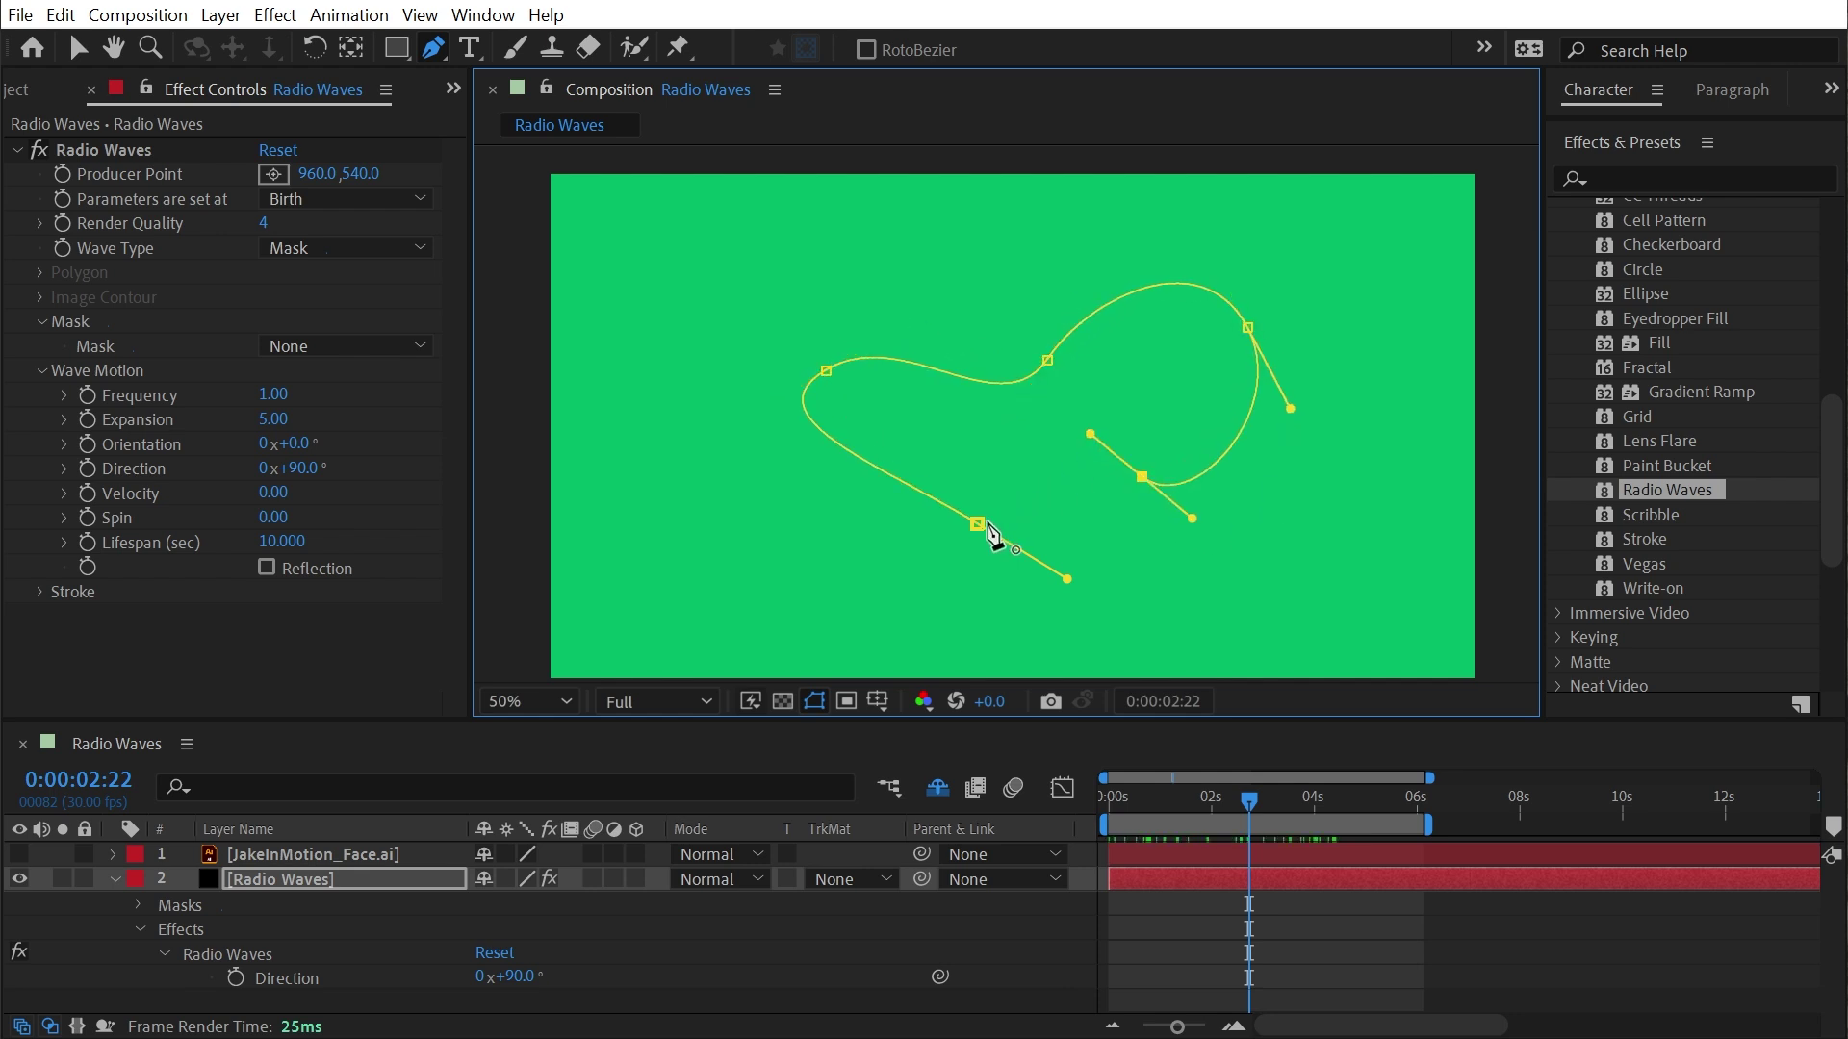
left_click_drag(977, 524, 936, 589)
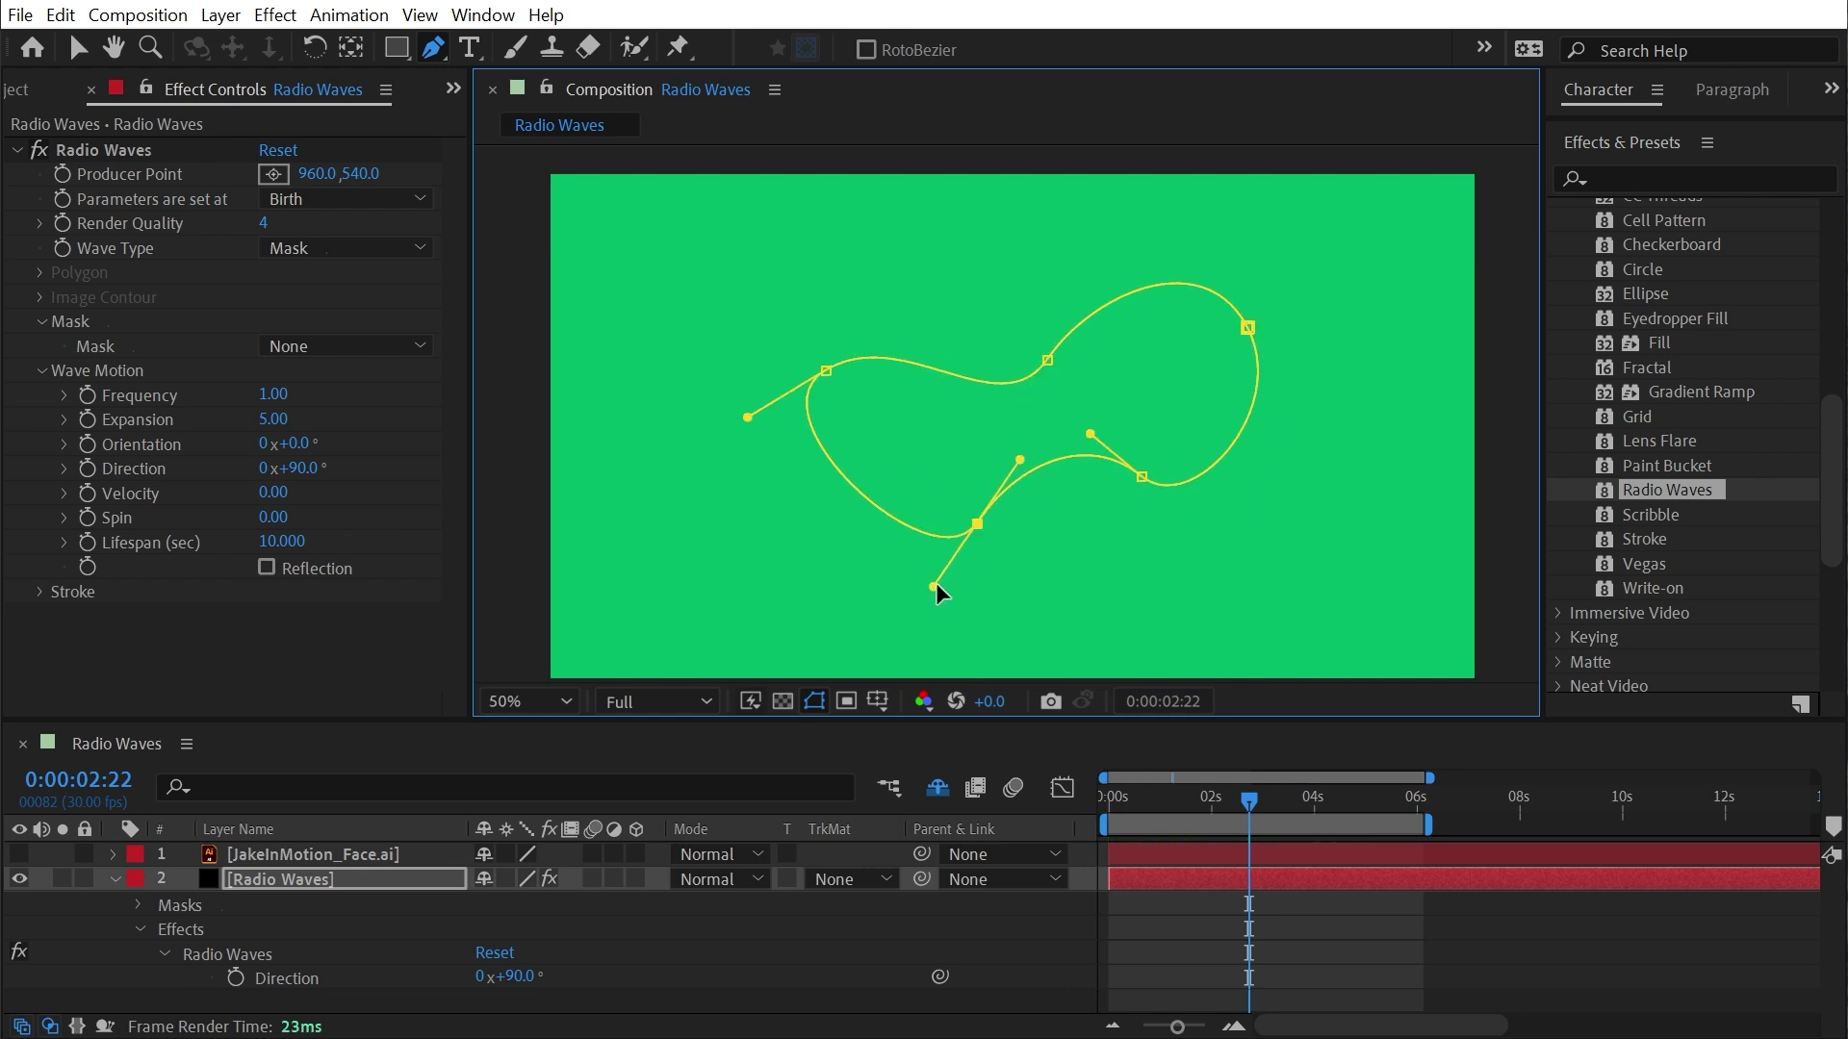
Use Mask 1 as the wave shape and preview the animation from the start
left_click(369, 347)
left_click(330, 415)
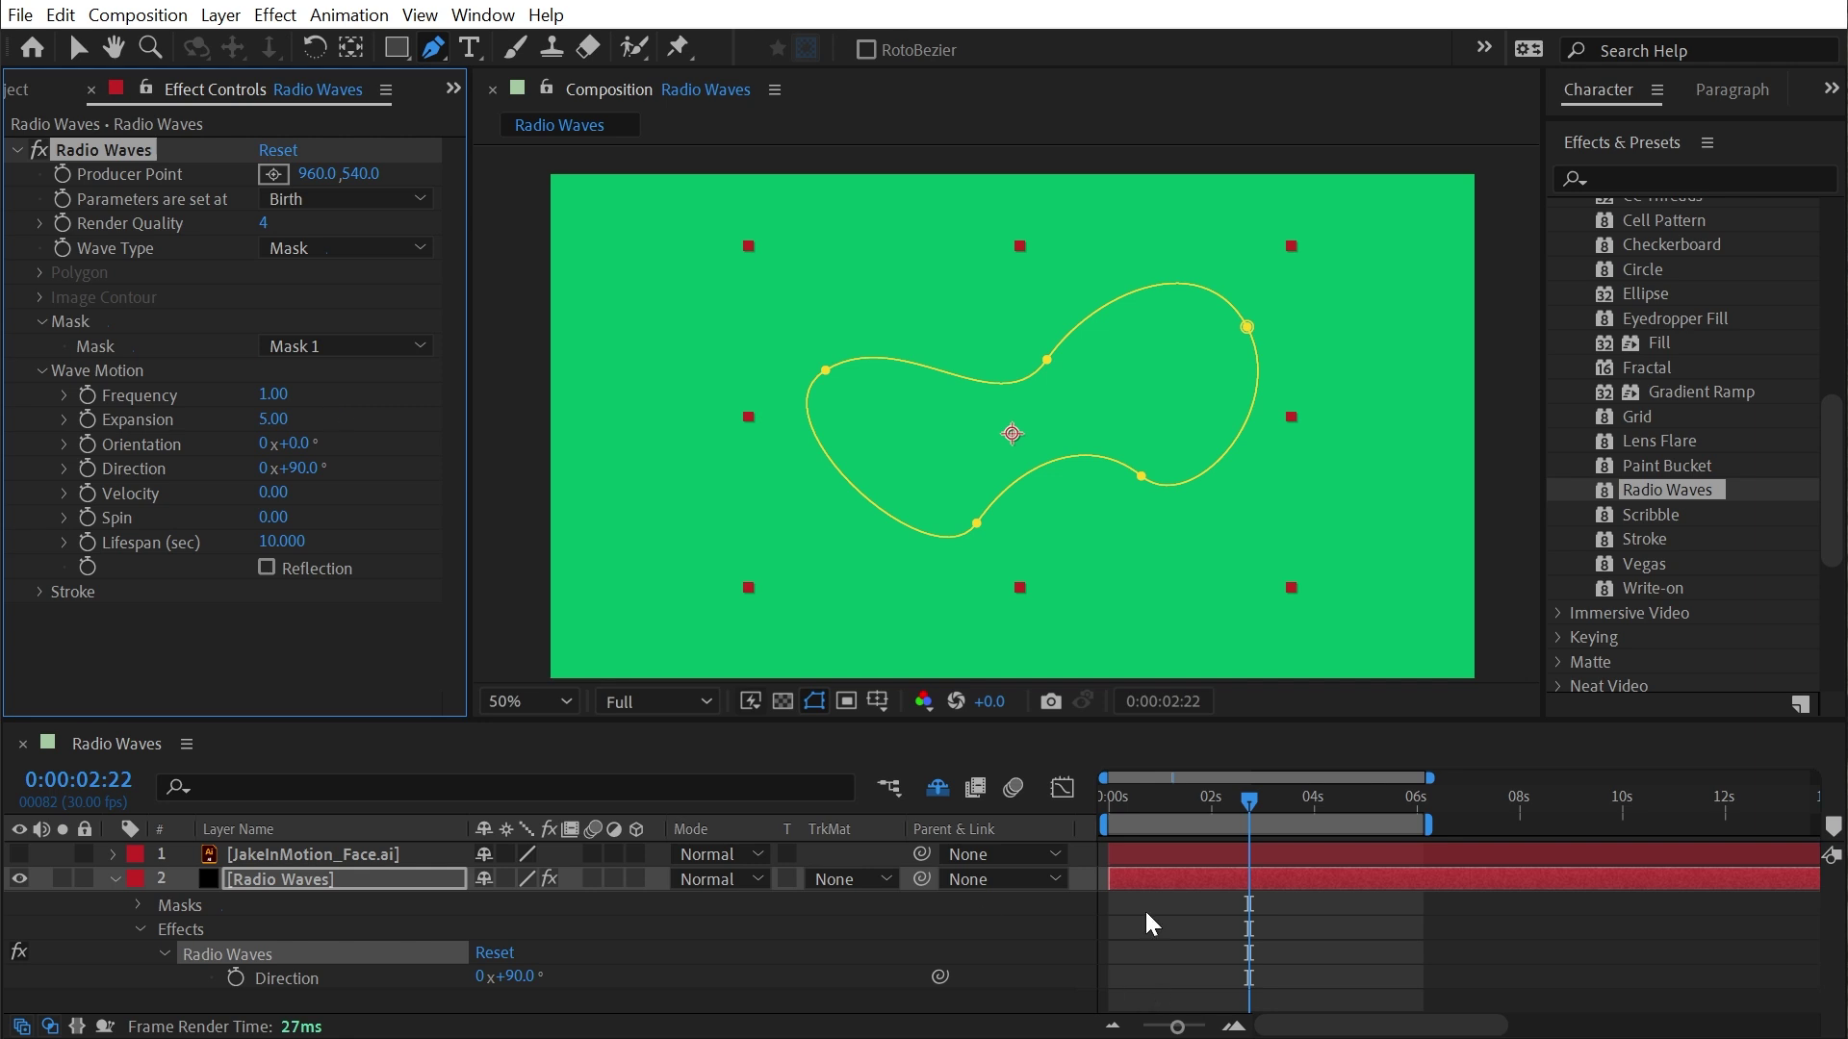
left_click_drag(1174, 797, 1085, 804)
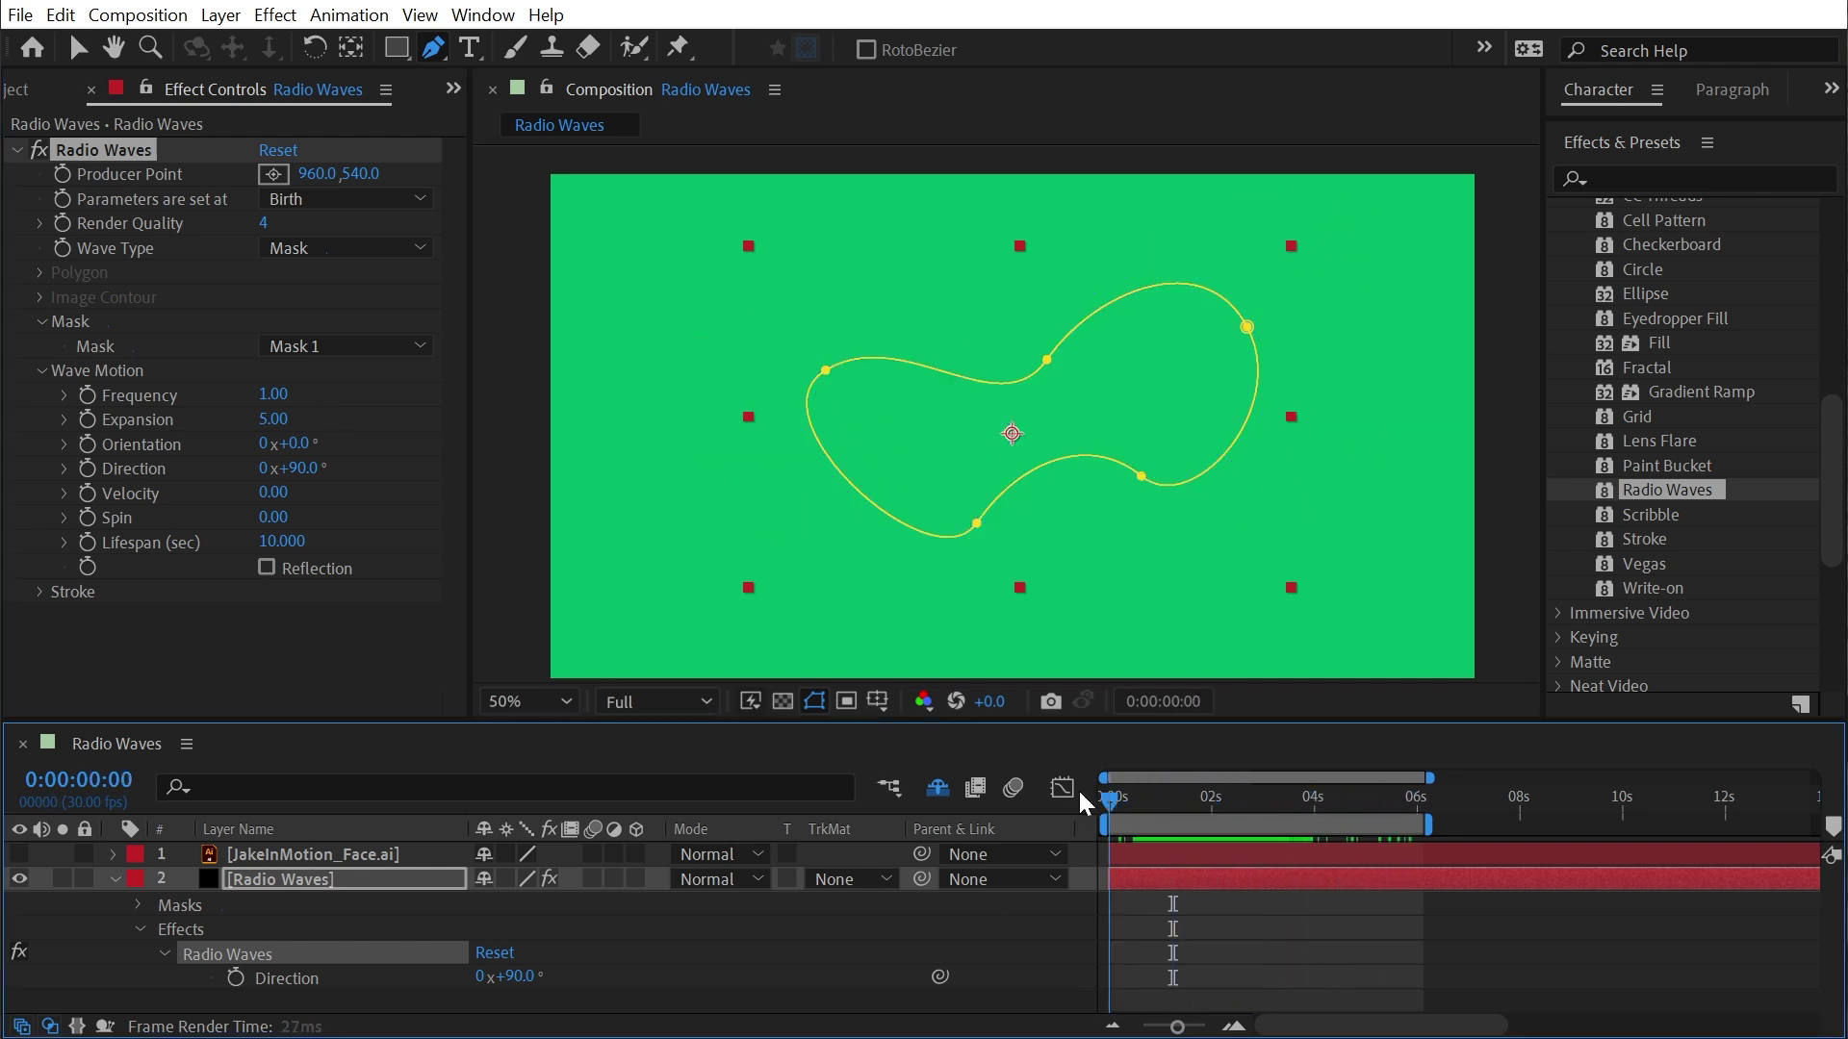
key("space")
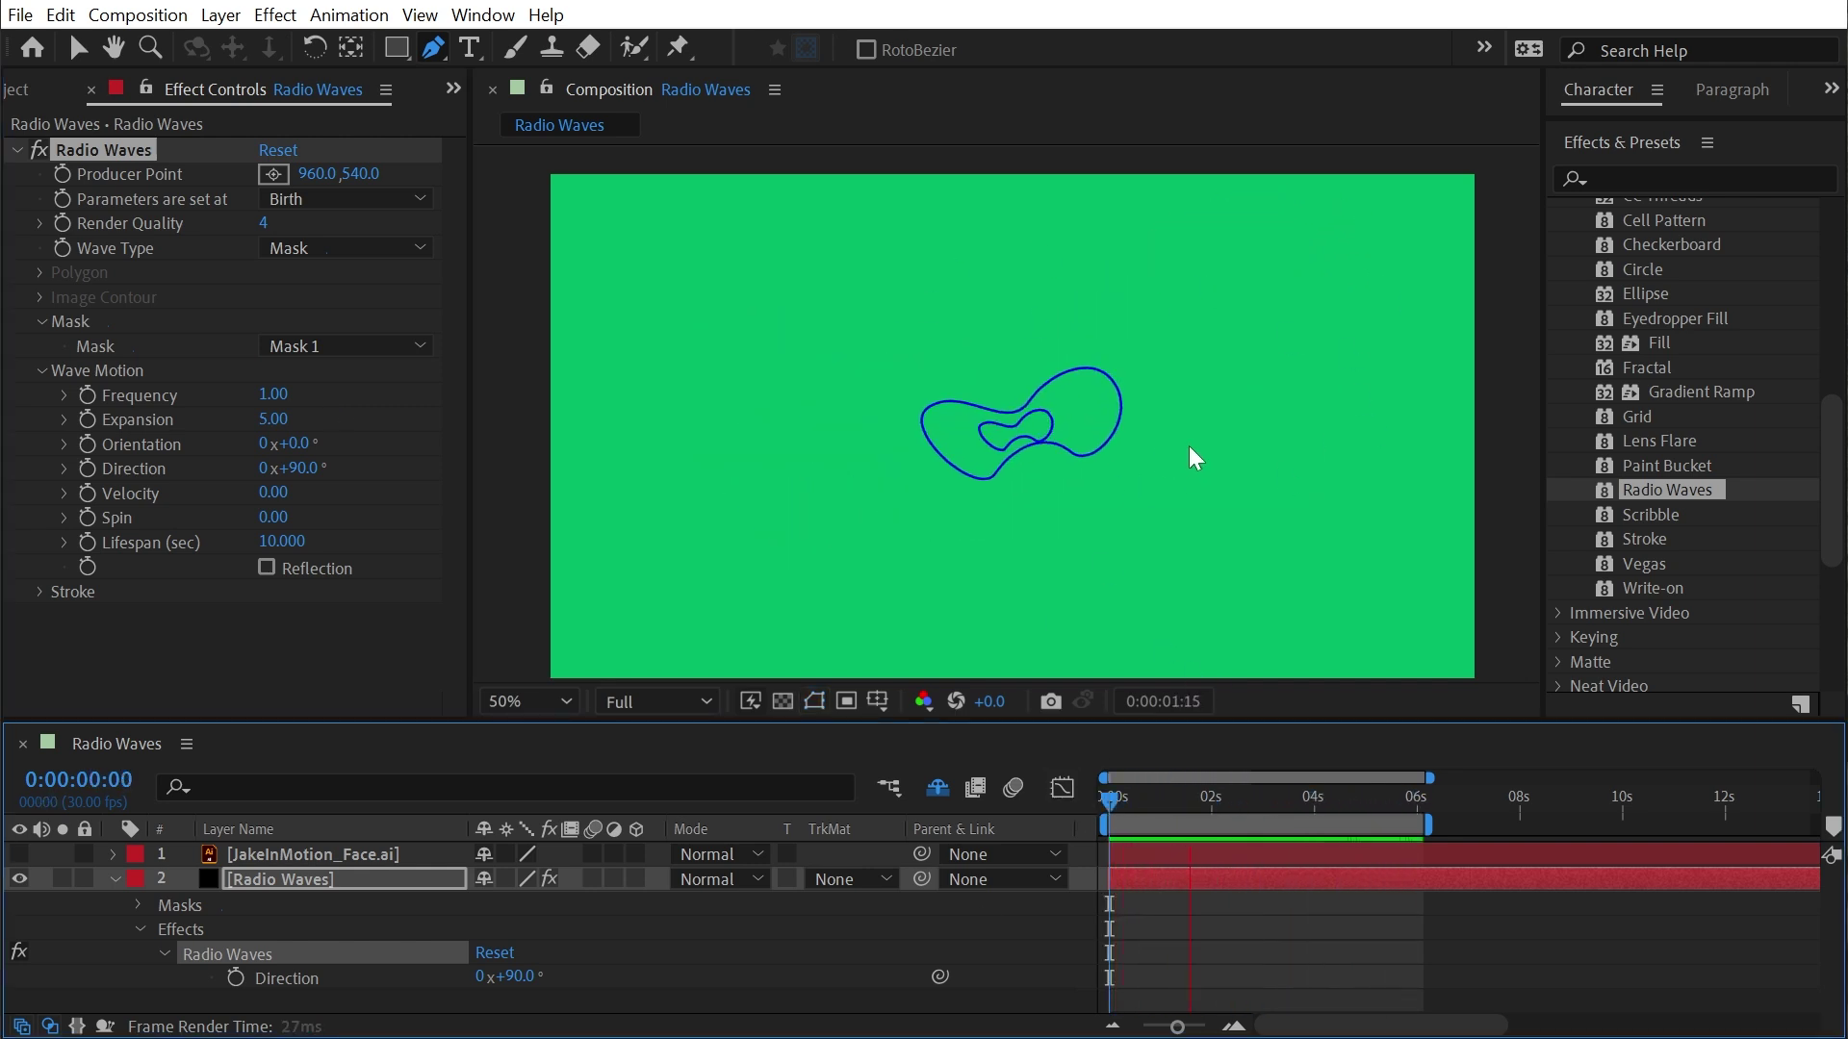
key("space")
key("v")
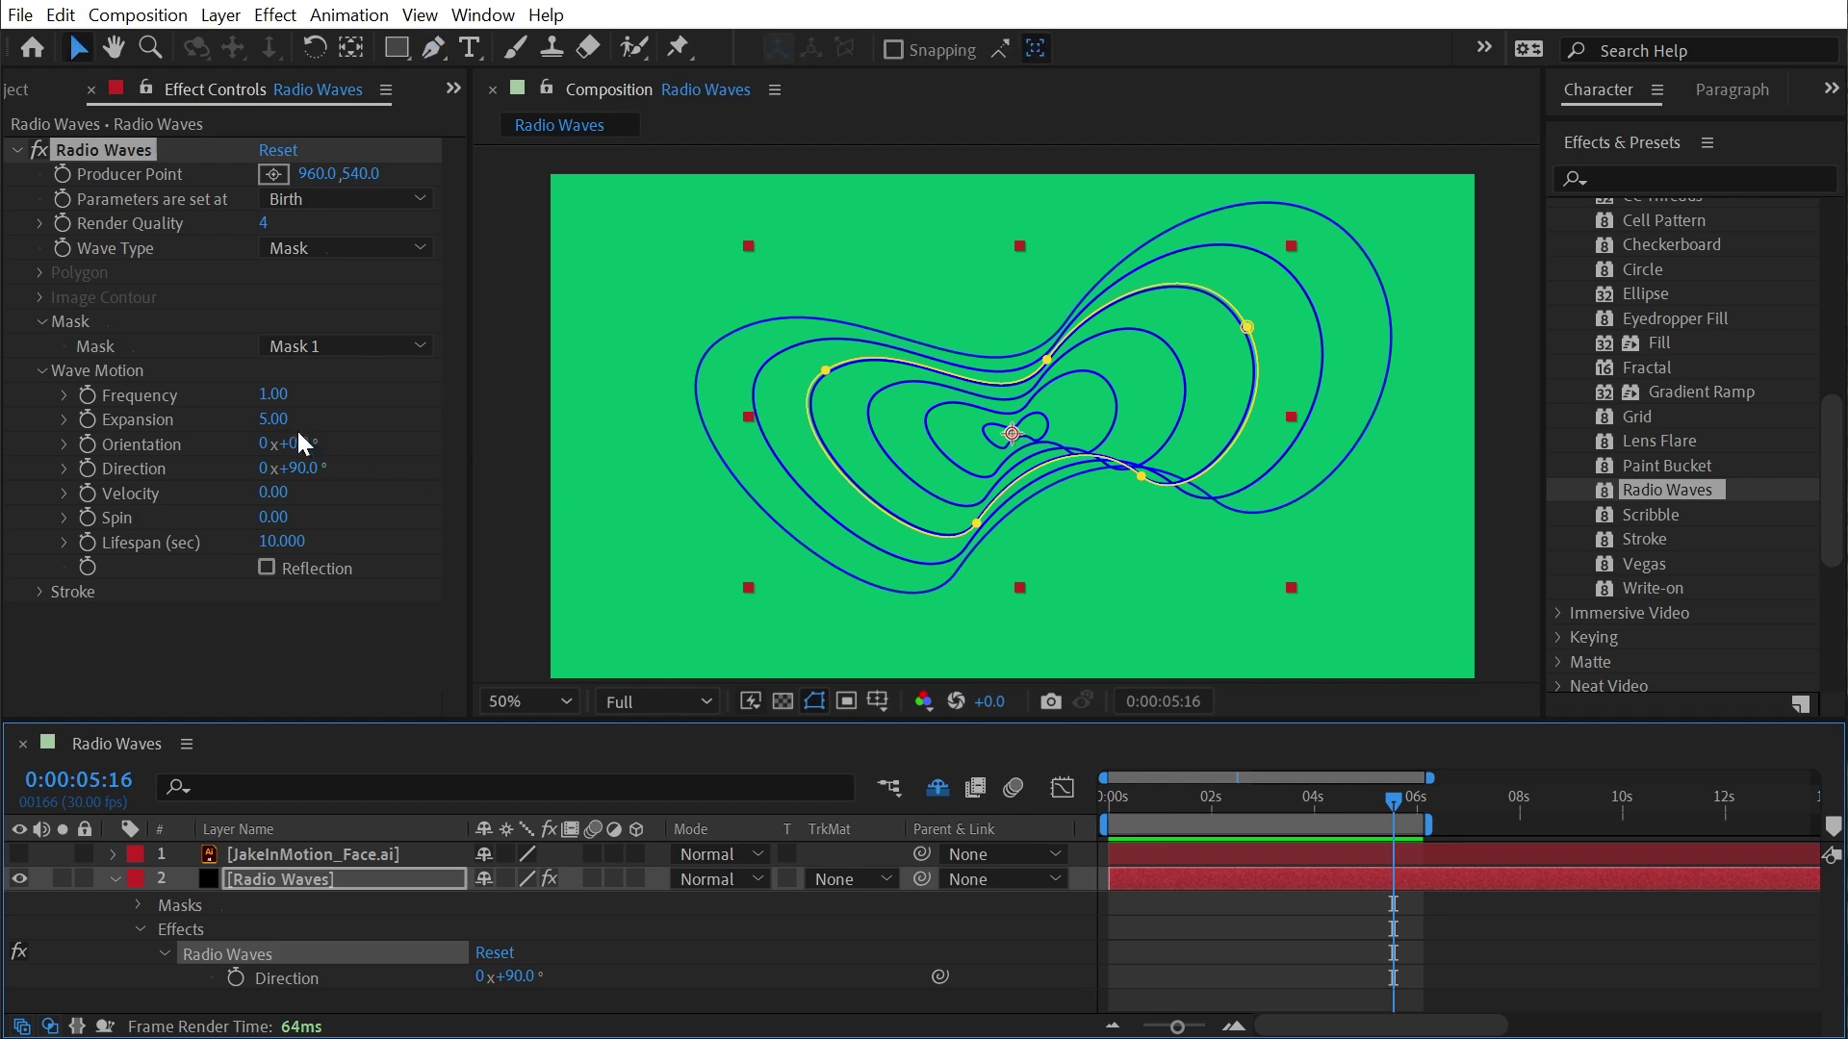
Set the wave Expansion to 12.80, enable Reflection, and preview the waves bouncing off the frame edges
left_click(302, 442)
left_click_drag(279, 419, 359, 454)
left_click(266, 568)
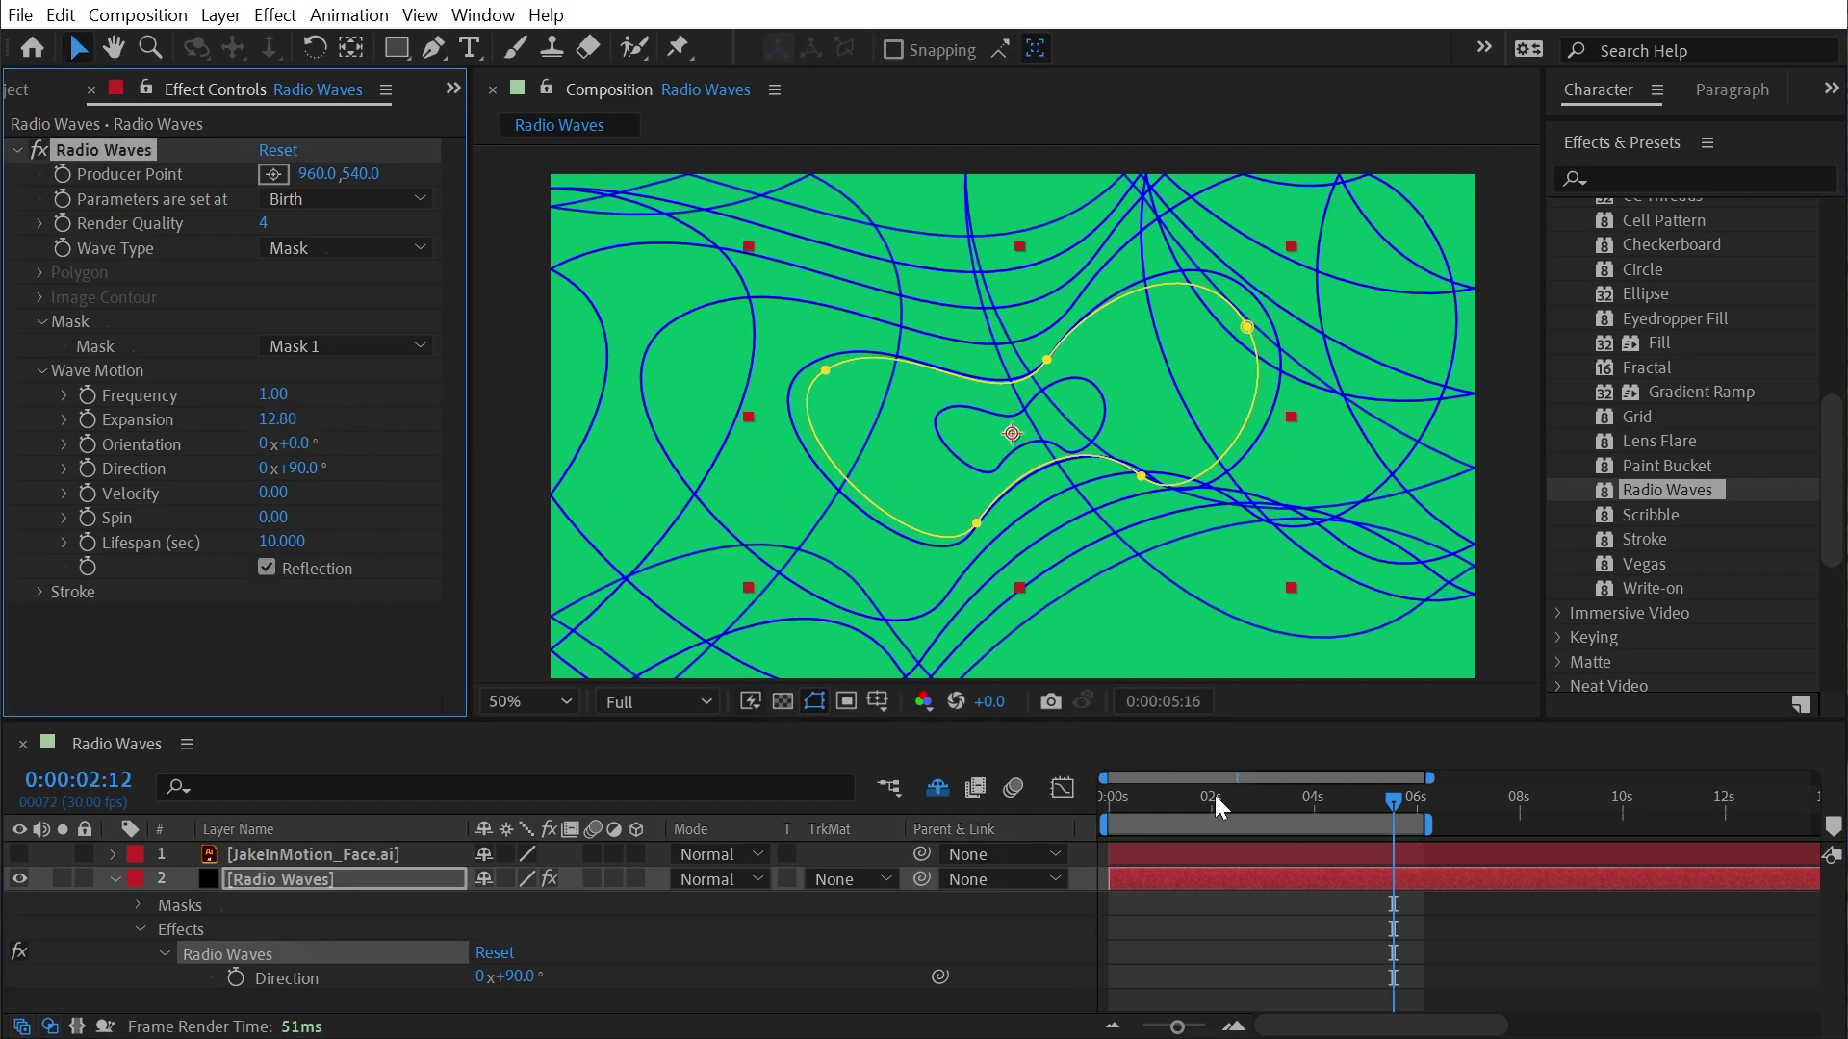
key("space")
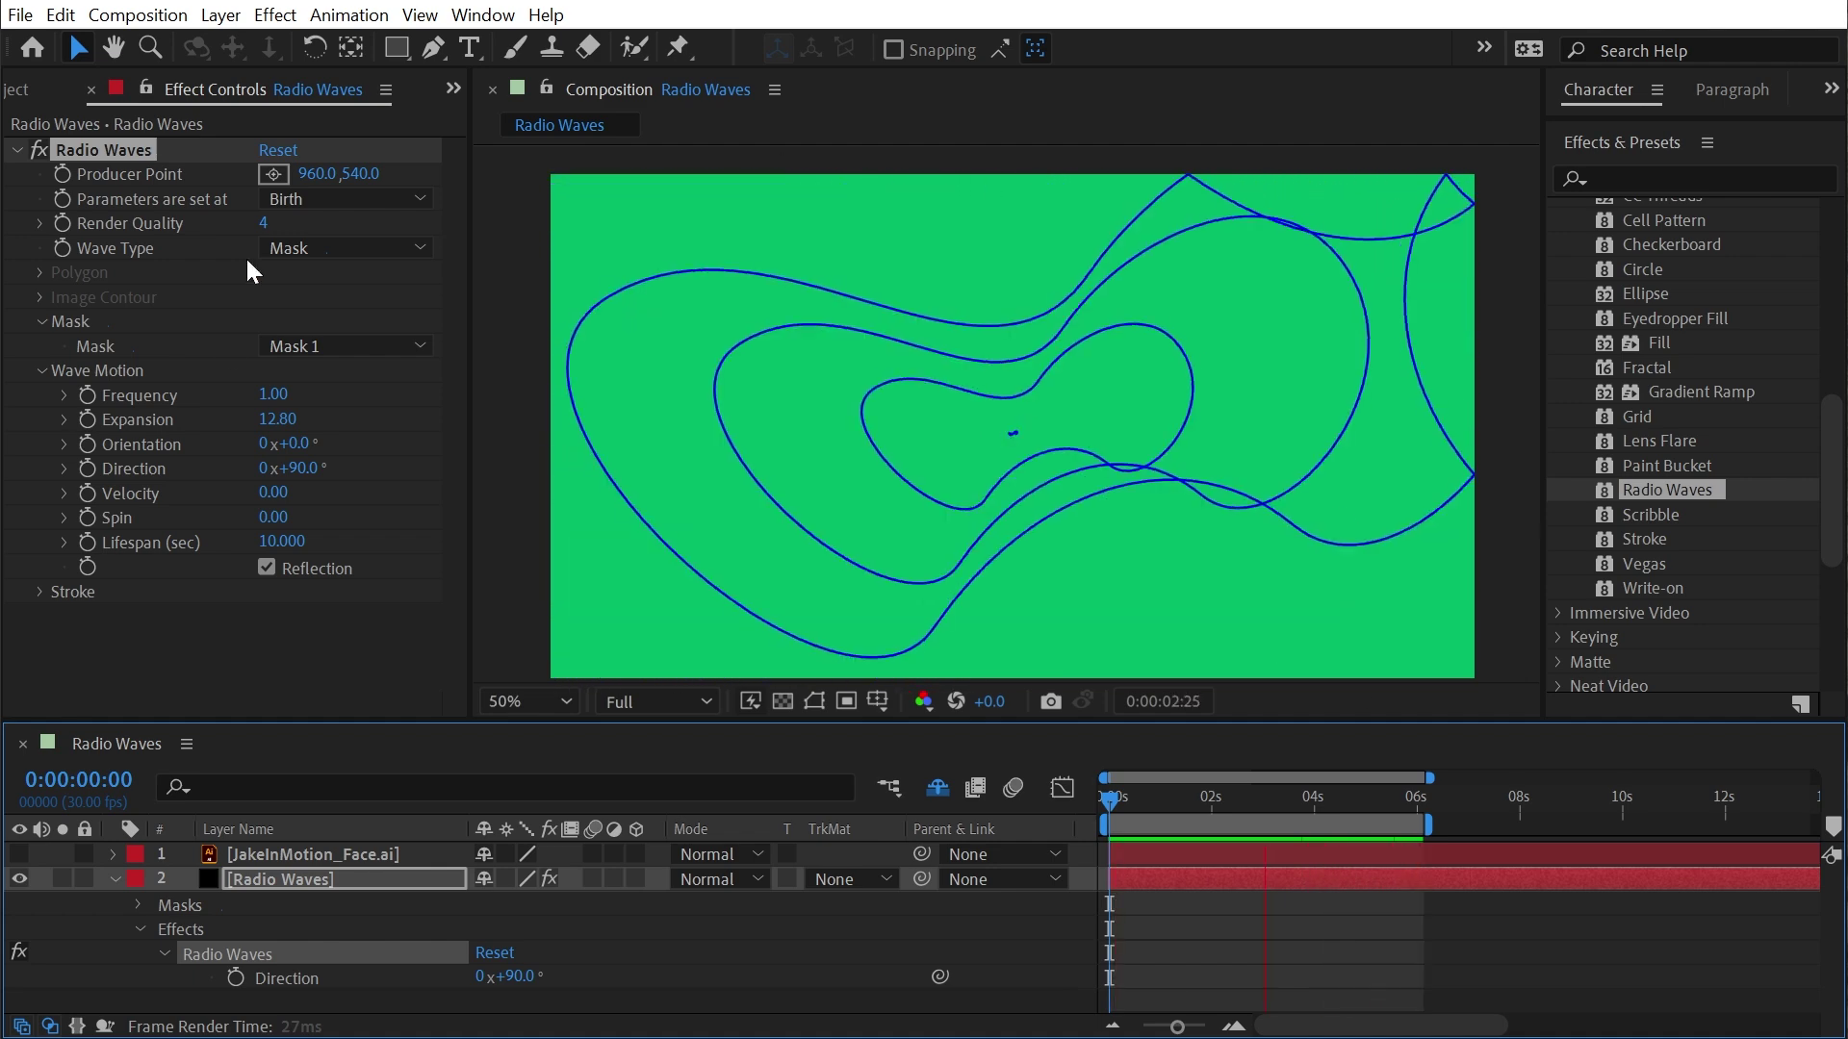
key("space")
Expand the Stroke settings and sample the yellow text fill swatch as the wave stroke colour
left_click(38, 591)
scroll(346, 611, "down", 1)
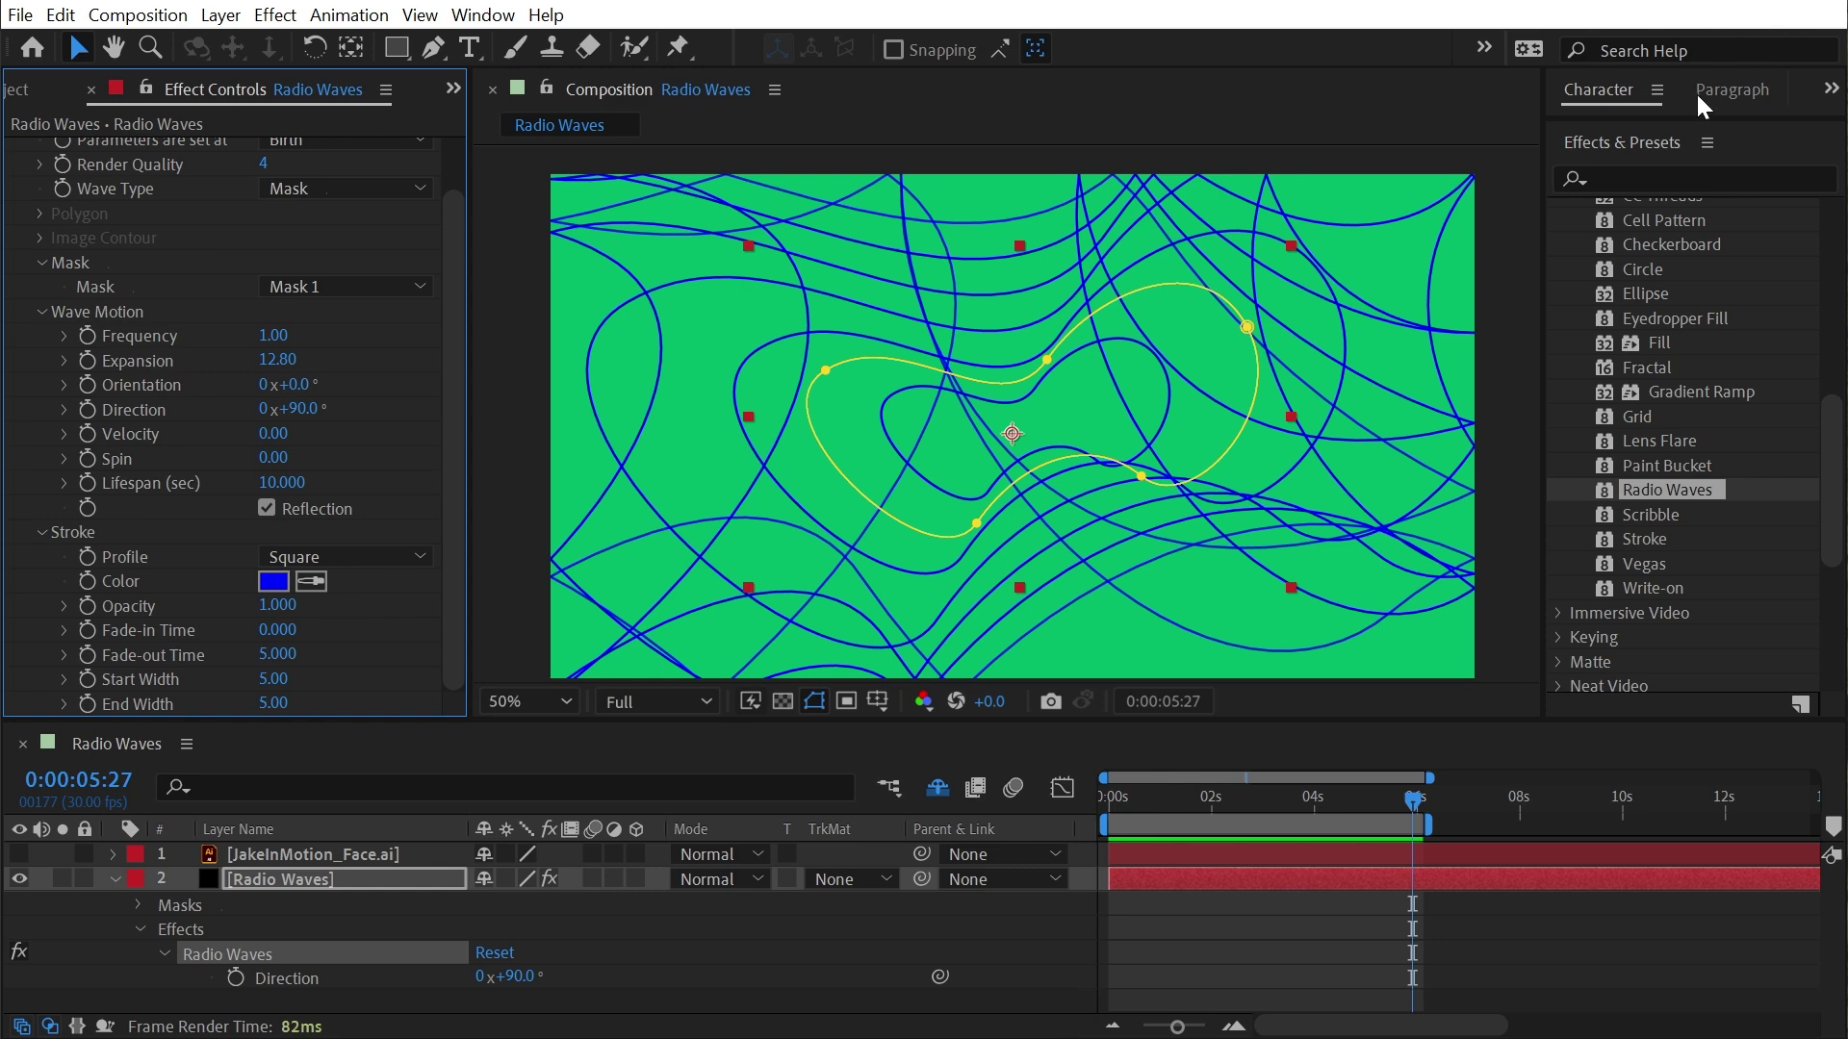
left_click_drag(1733, 130, 1732, 283)
left_click(311, 581)
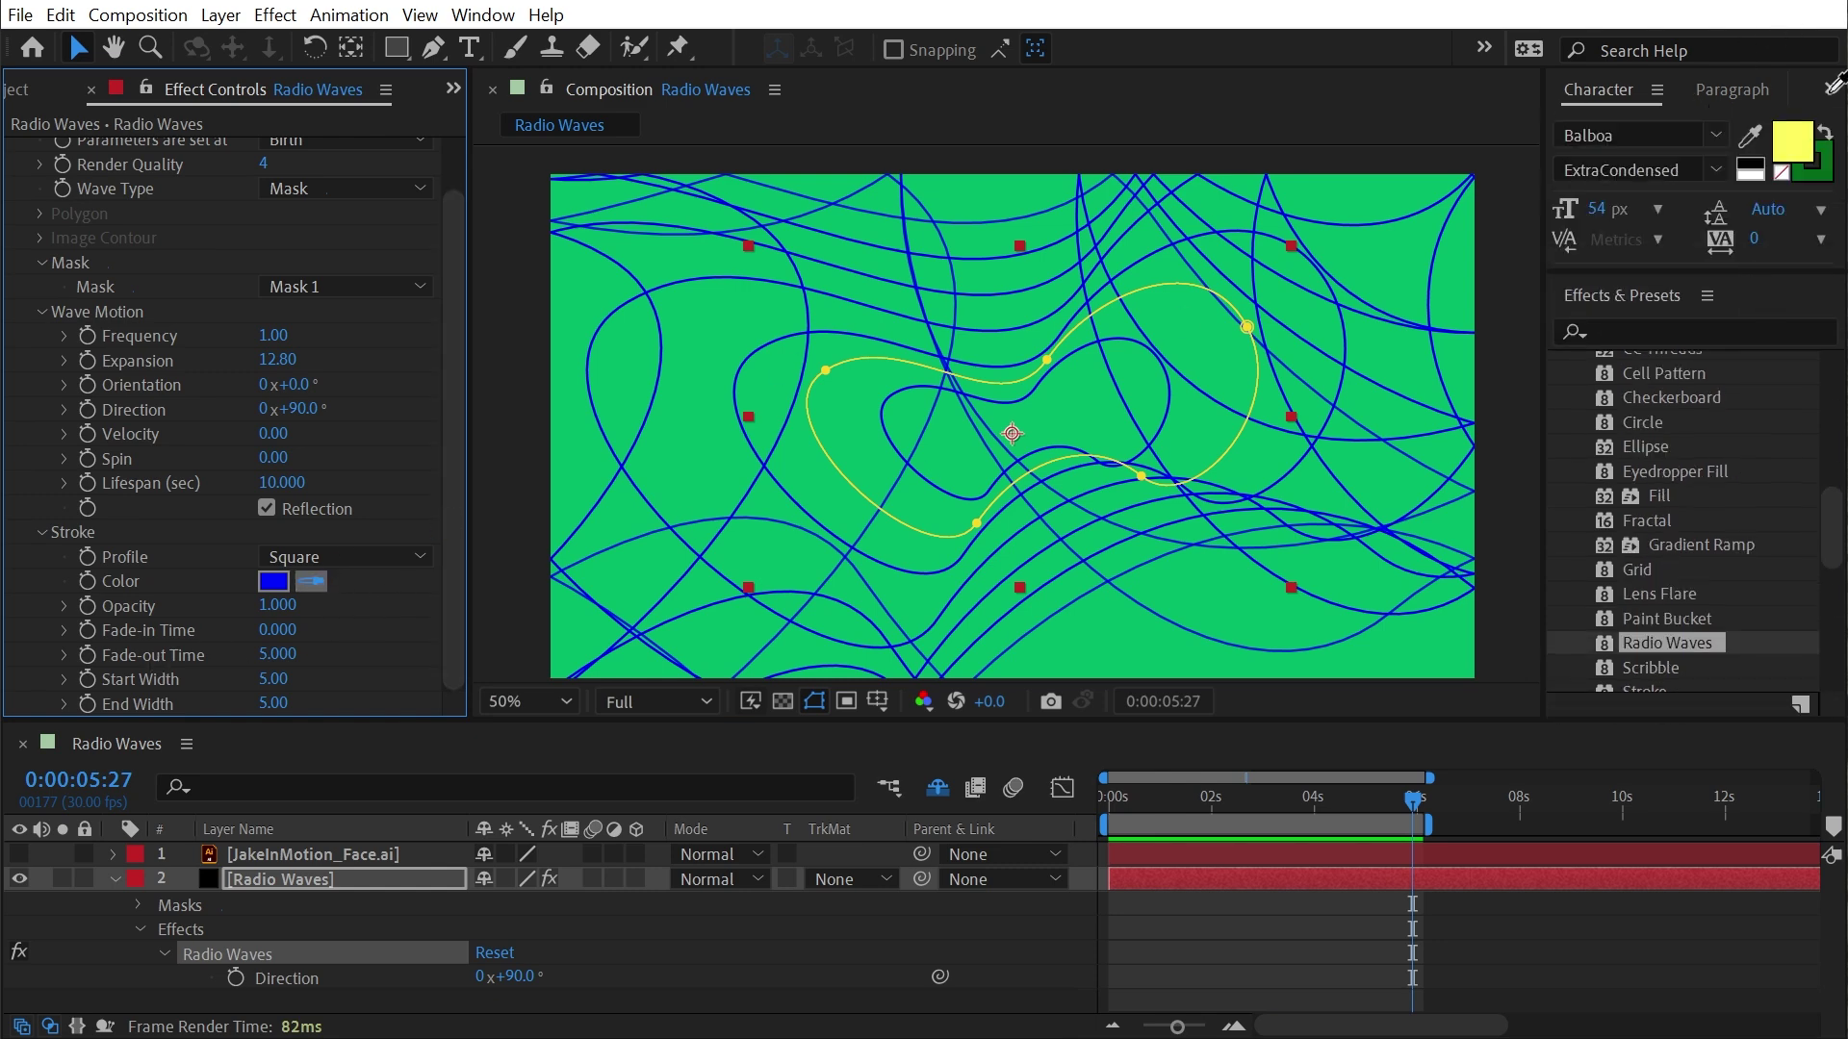
left_click(1791, 140)
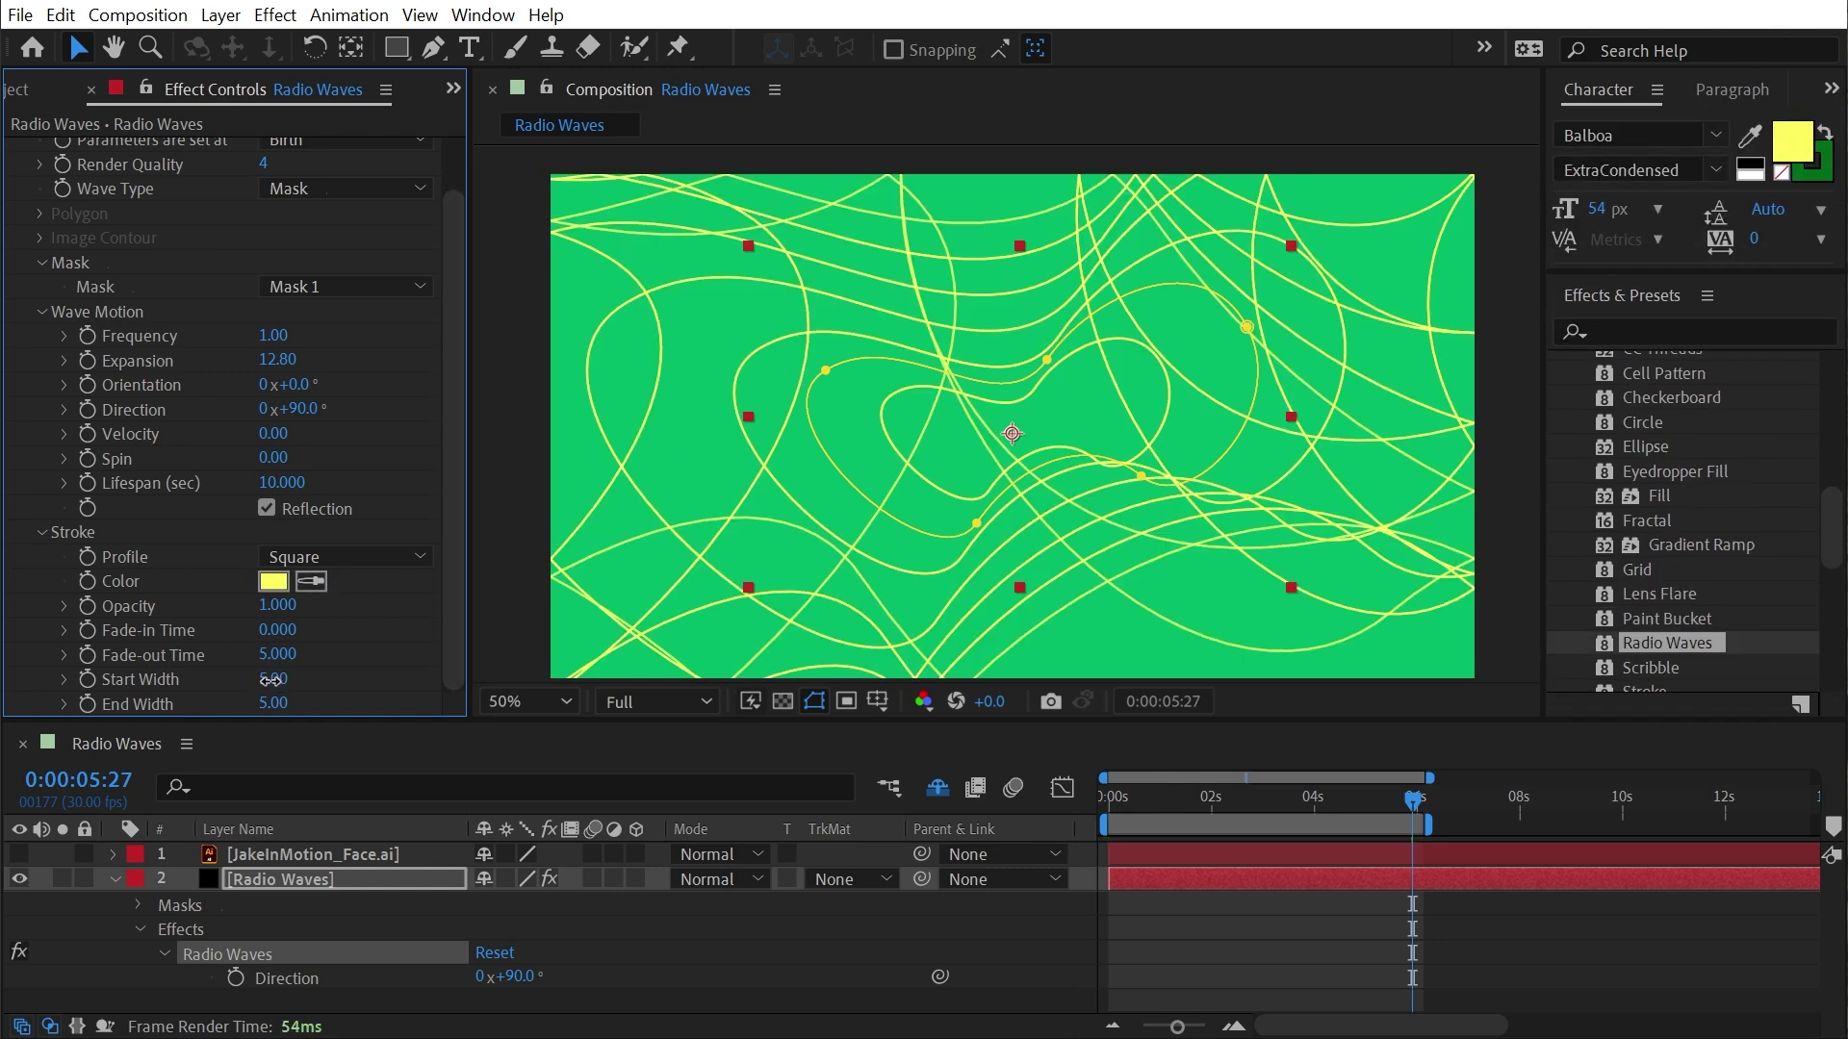
Set the stroke Start Width to 34.90, Expansion to 22.90 and Frequency to 0.30, and preview the thicker waves from the start
left_click_drag(272, 679, 231, 337)
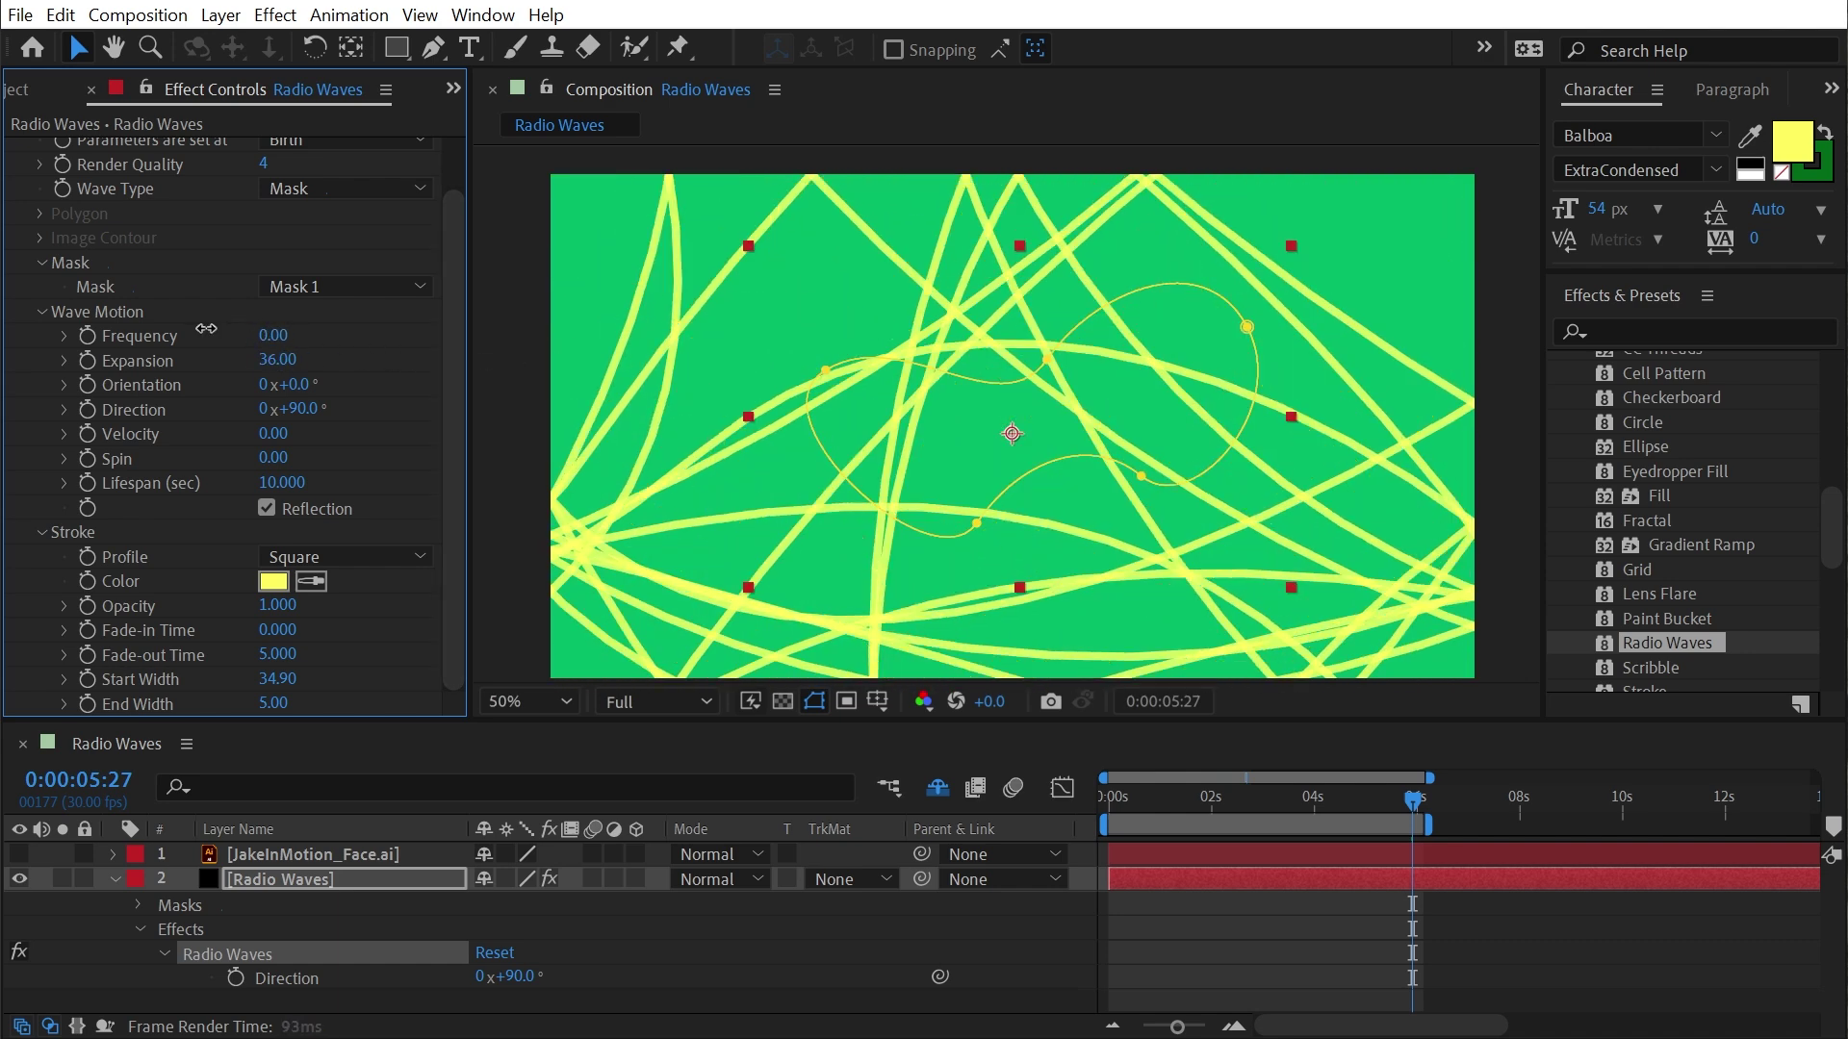
left_click(1342, 916)
key("space")
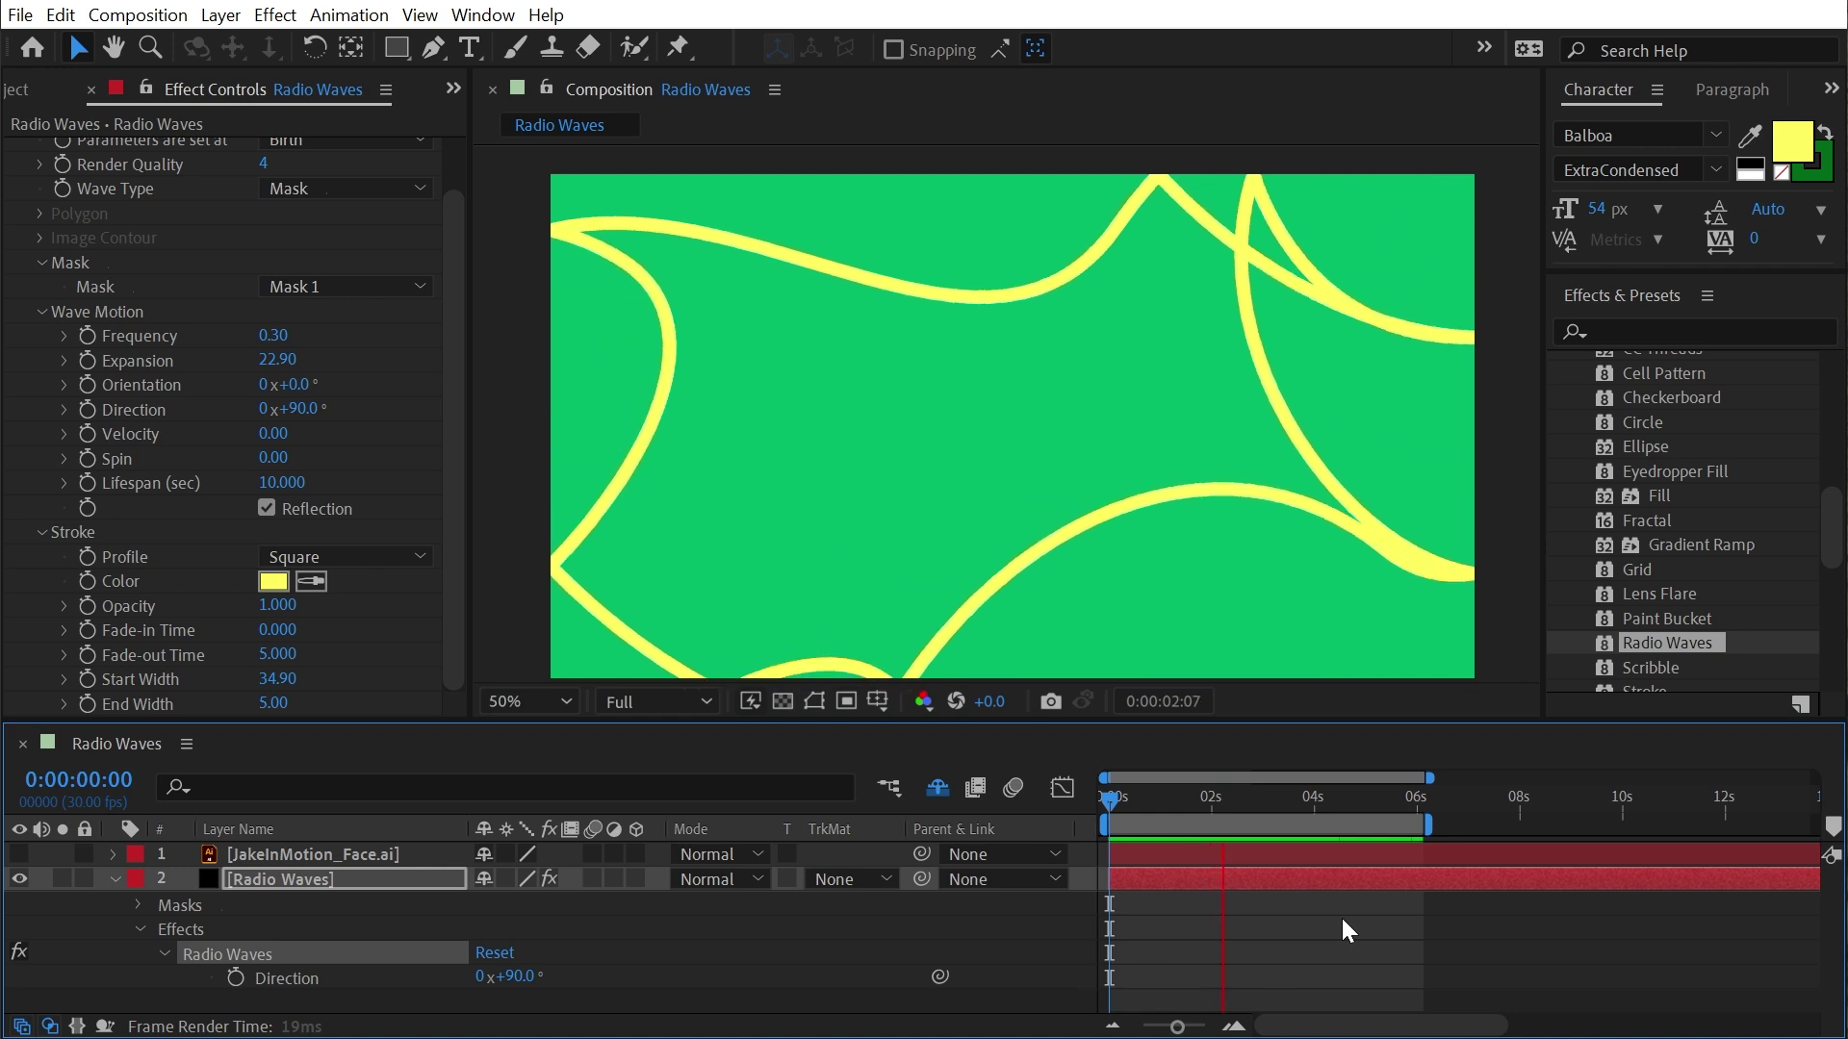
key("space")
Collapse the Wave Motion settings, deselect the Radio Waves layer, and scrub the animation back to 0:00:01:23
scroll(81, 360, "up", 1)
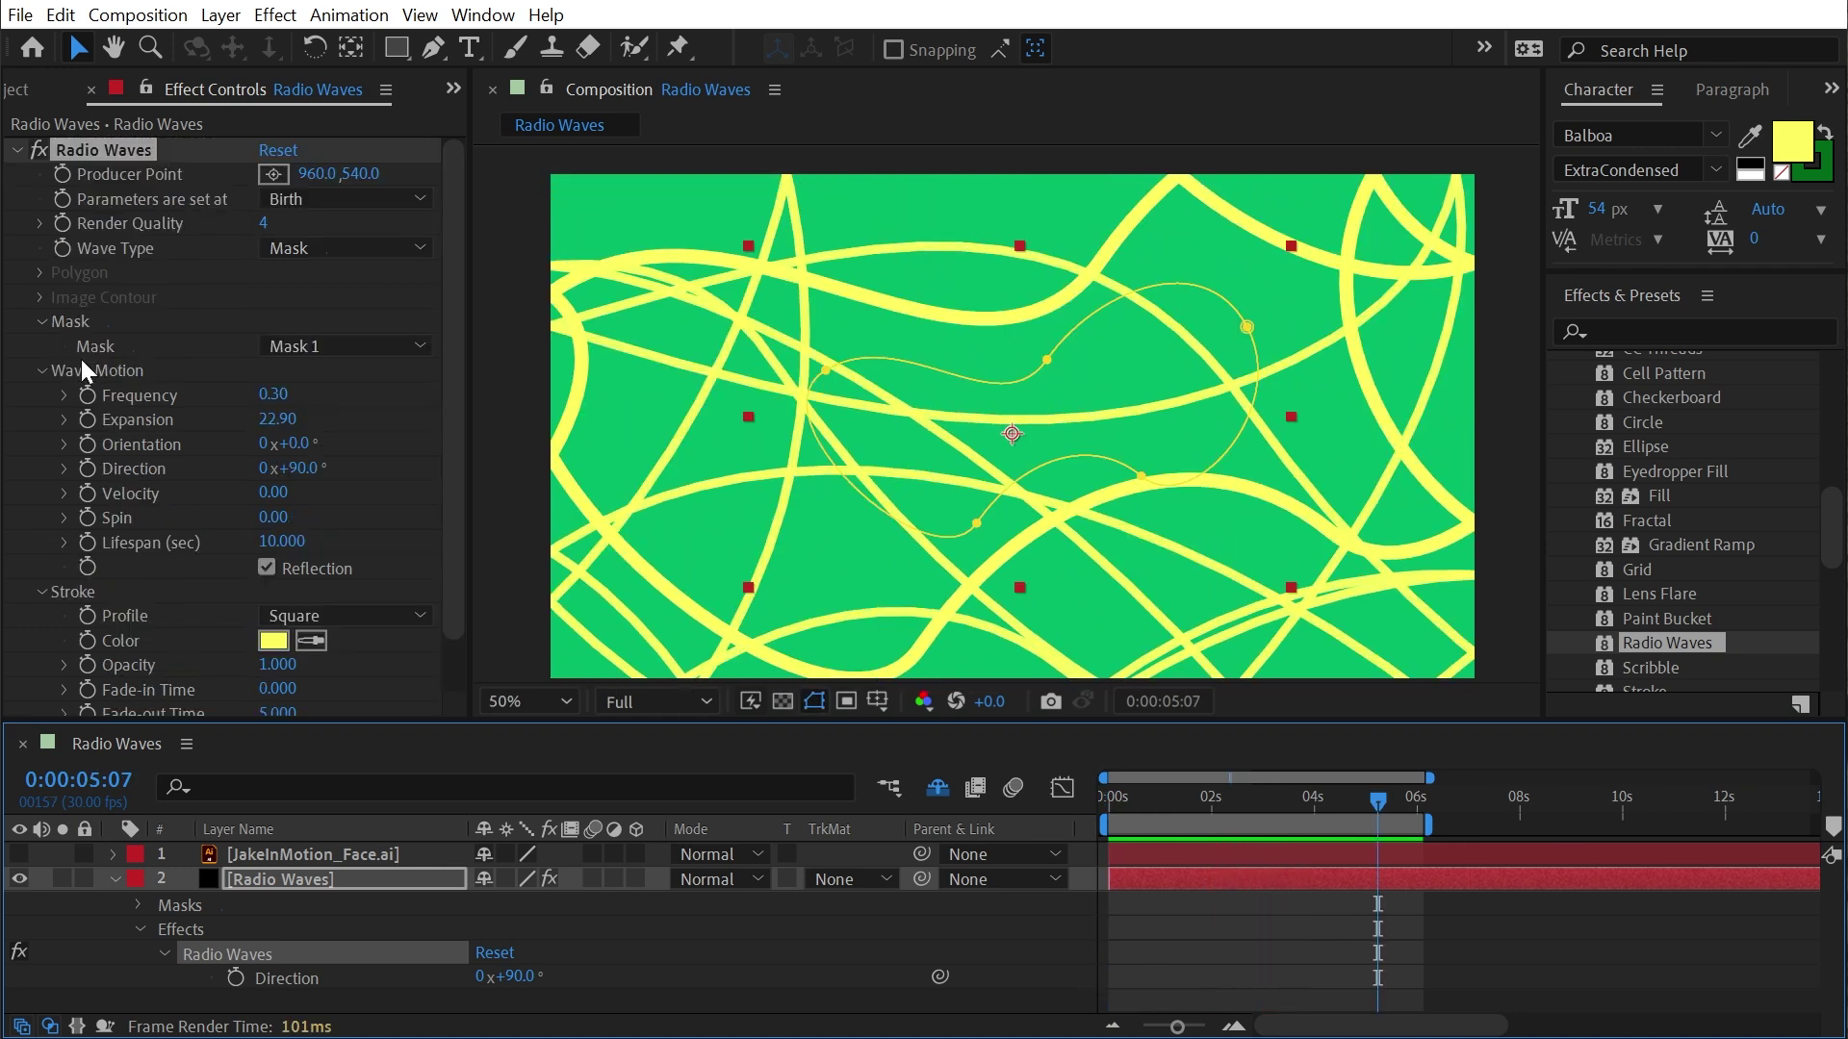
left_click(43, 370)
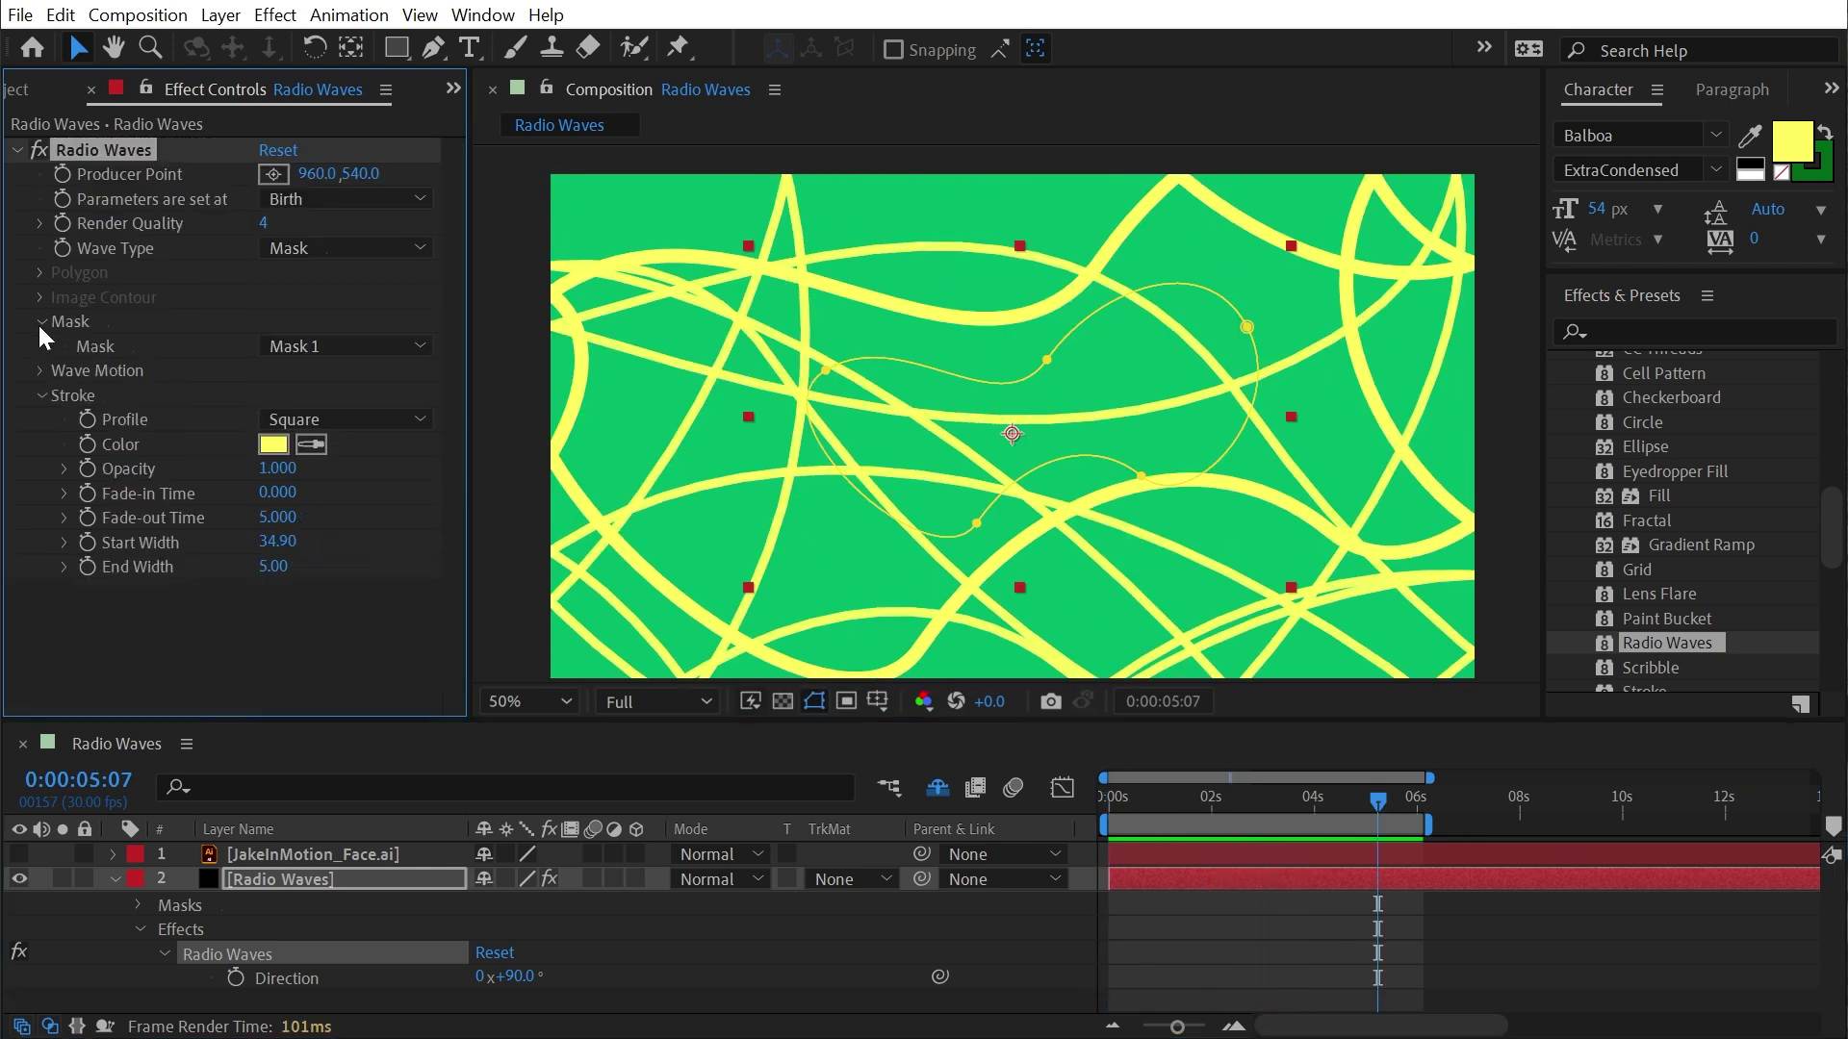
left_click(1295, 887)
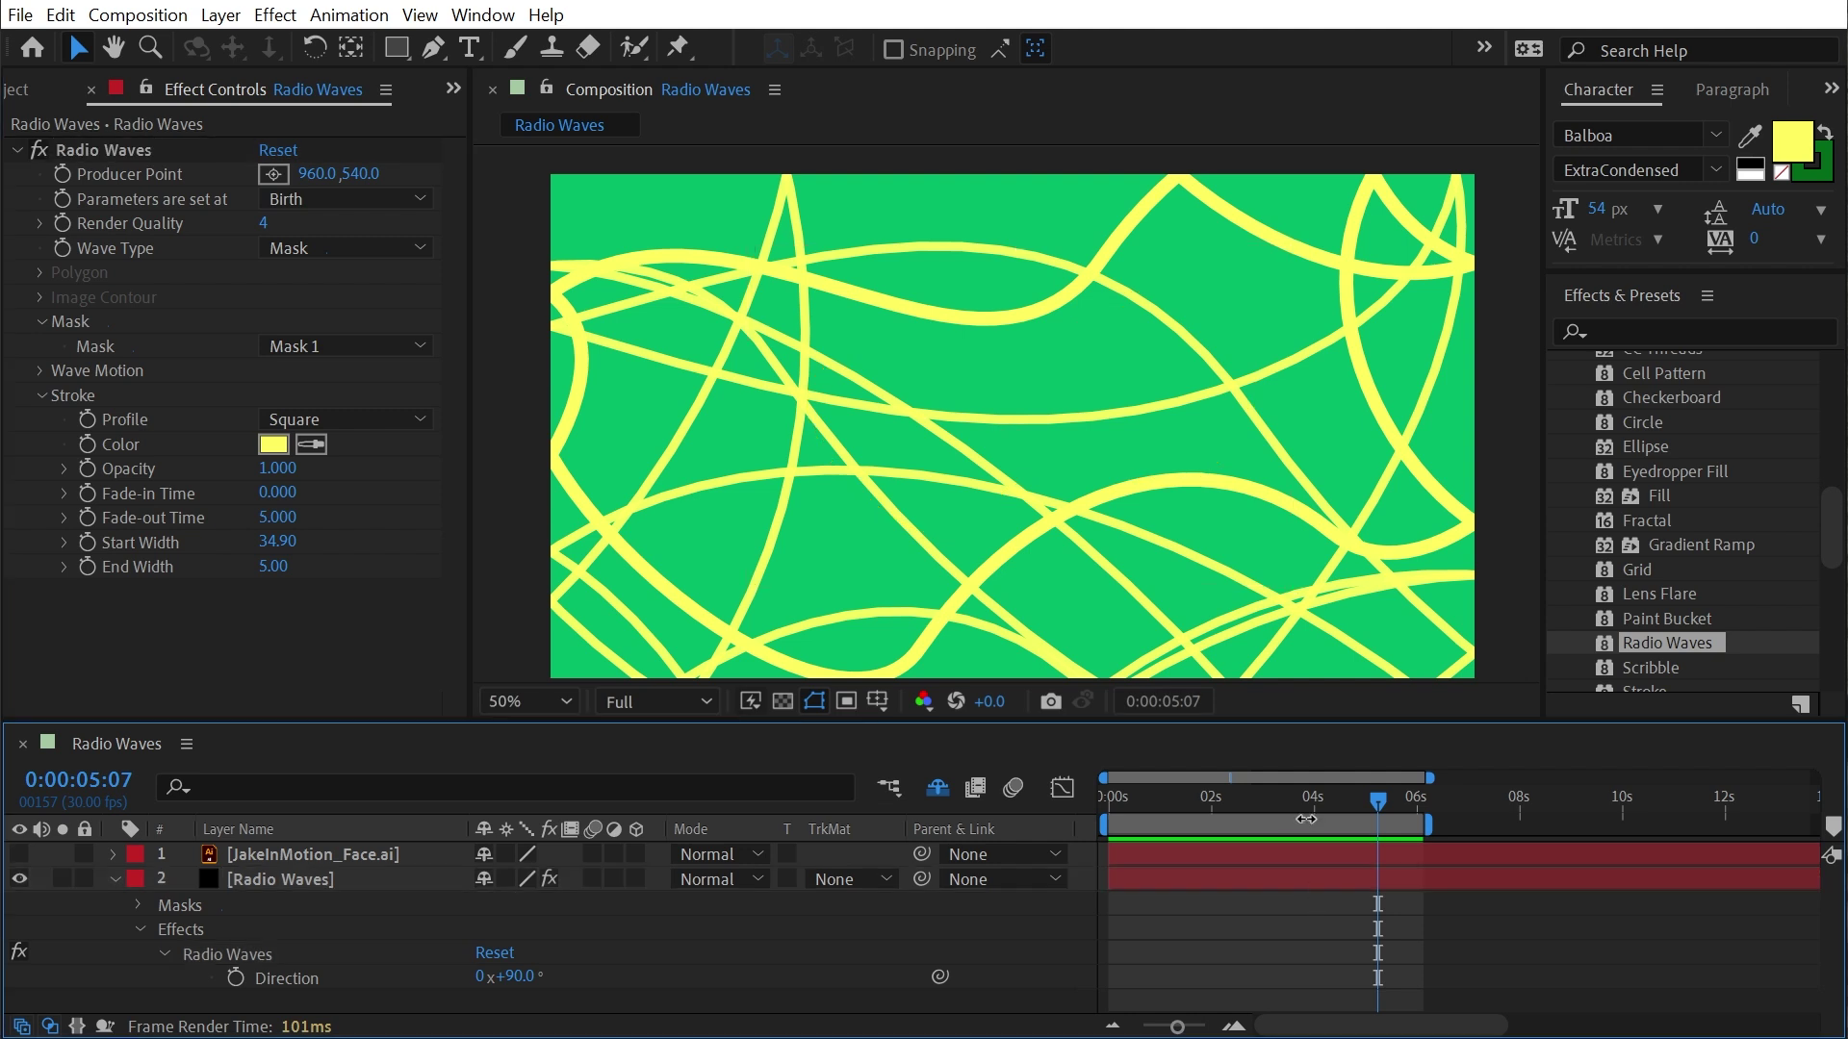
left_click_drag(1291, 793, 1201, 781)
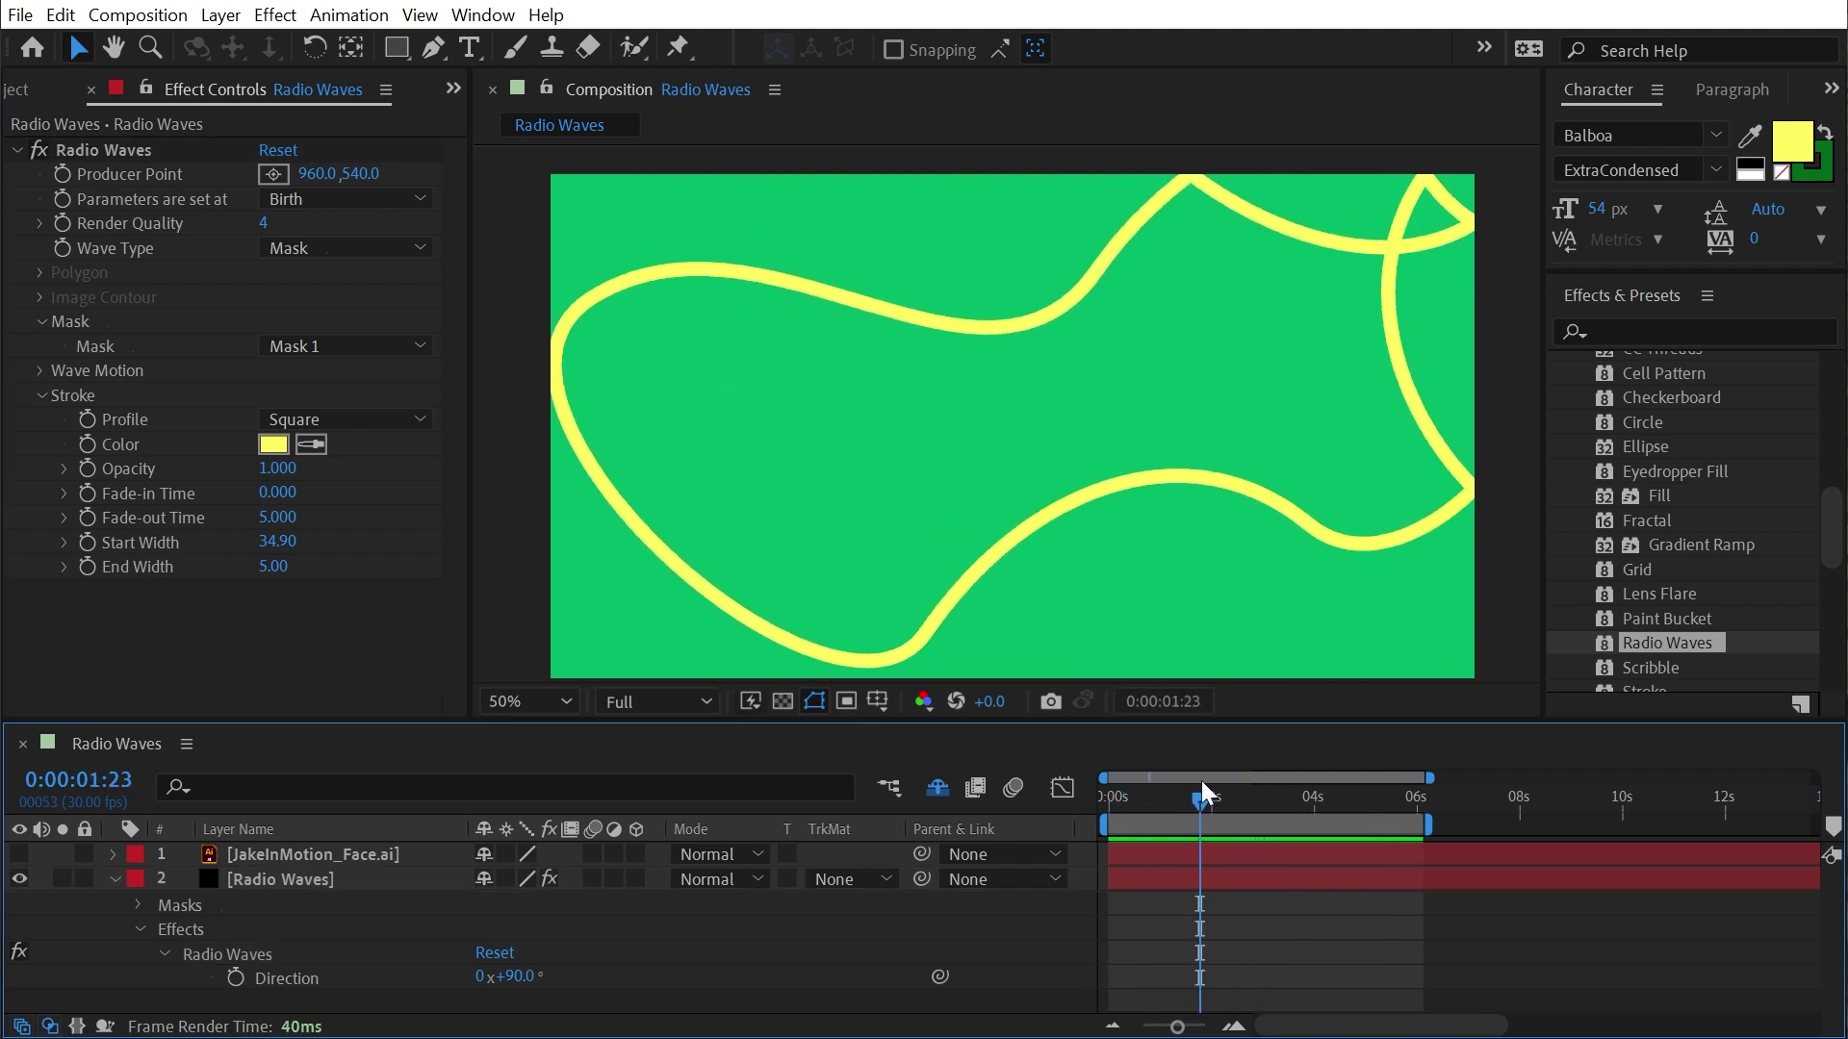